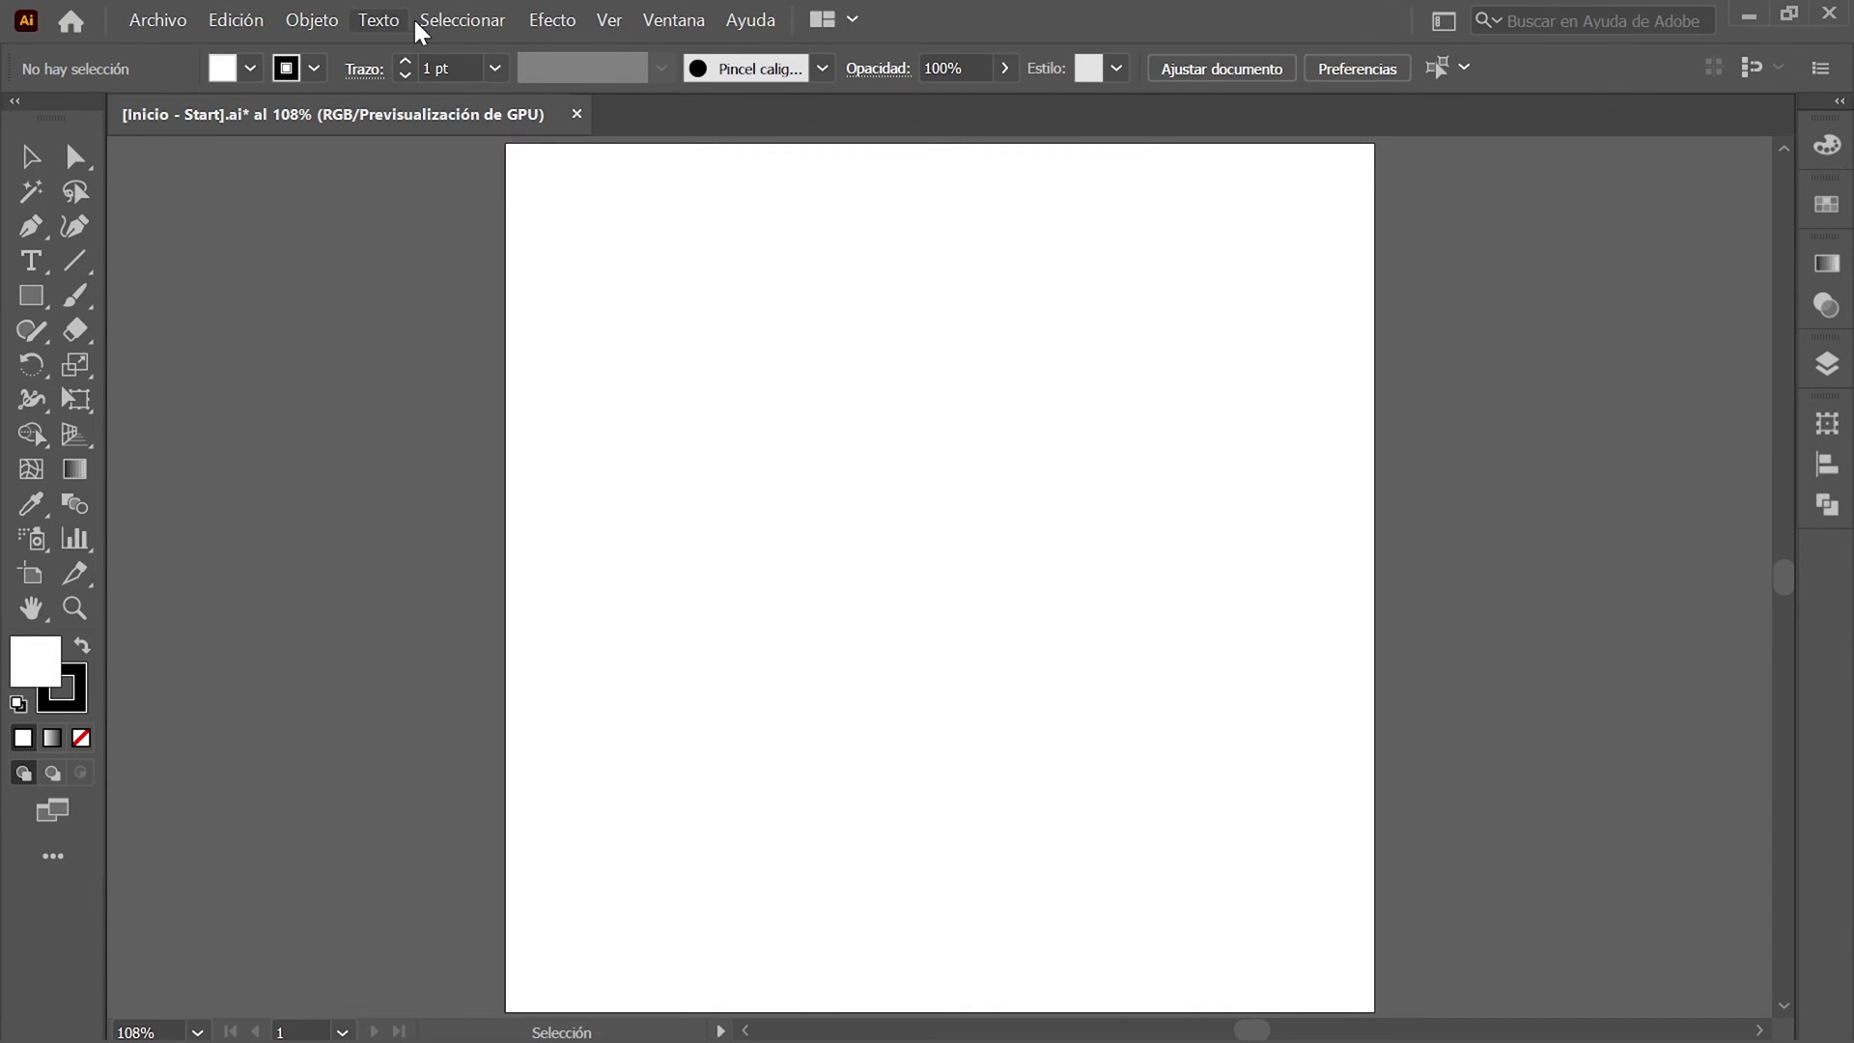
Confirm Smart Guides are on, make Capa 2 the active layer, and choose the Ellipse tool.
left_click(609, 21)
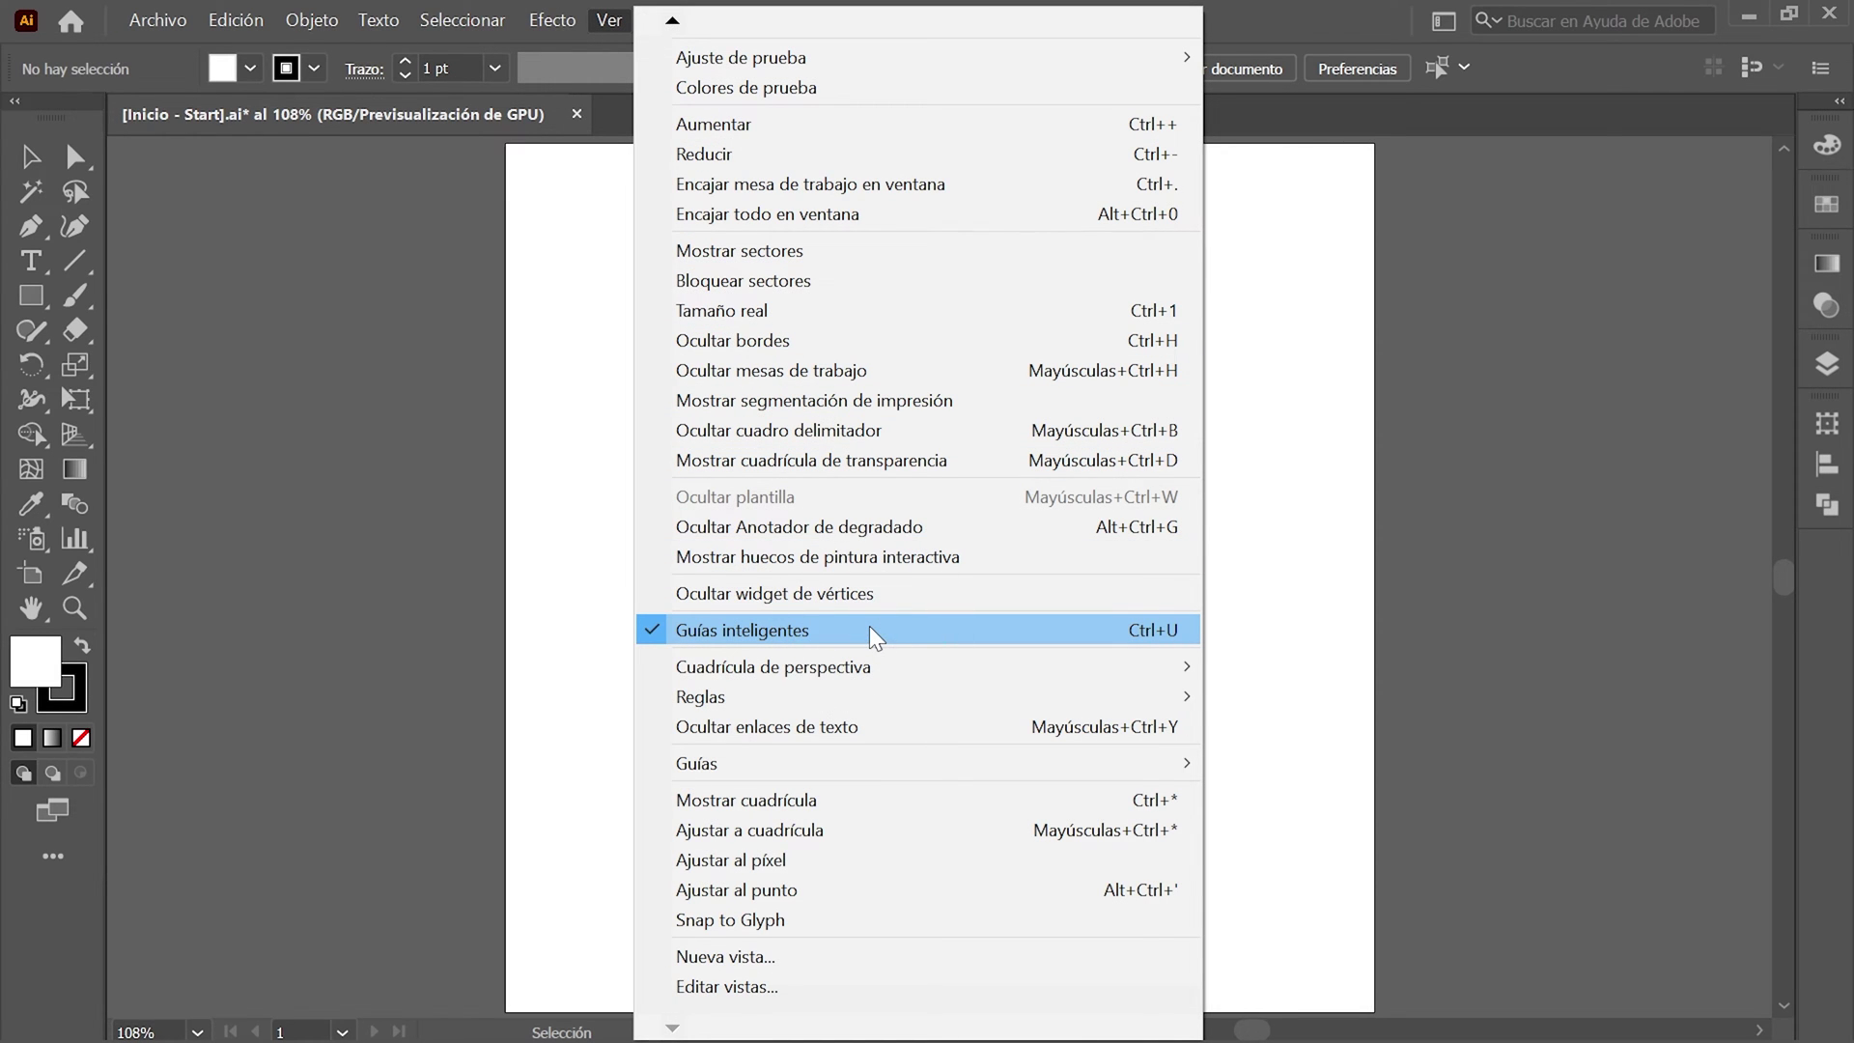
left_click(1227, 618)
left_click(1824, 363)
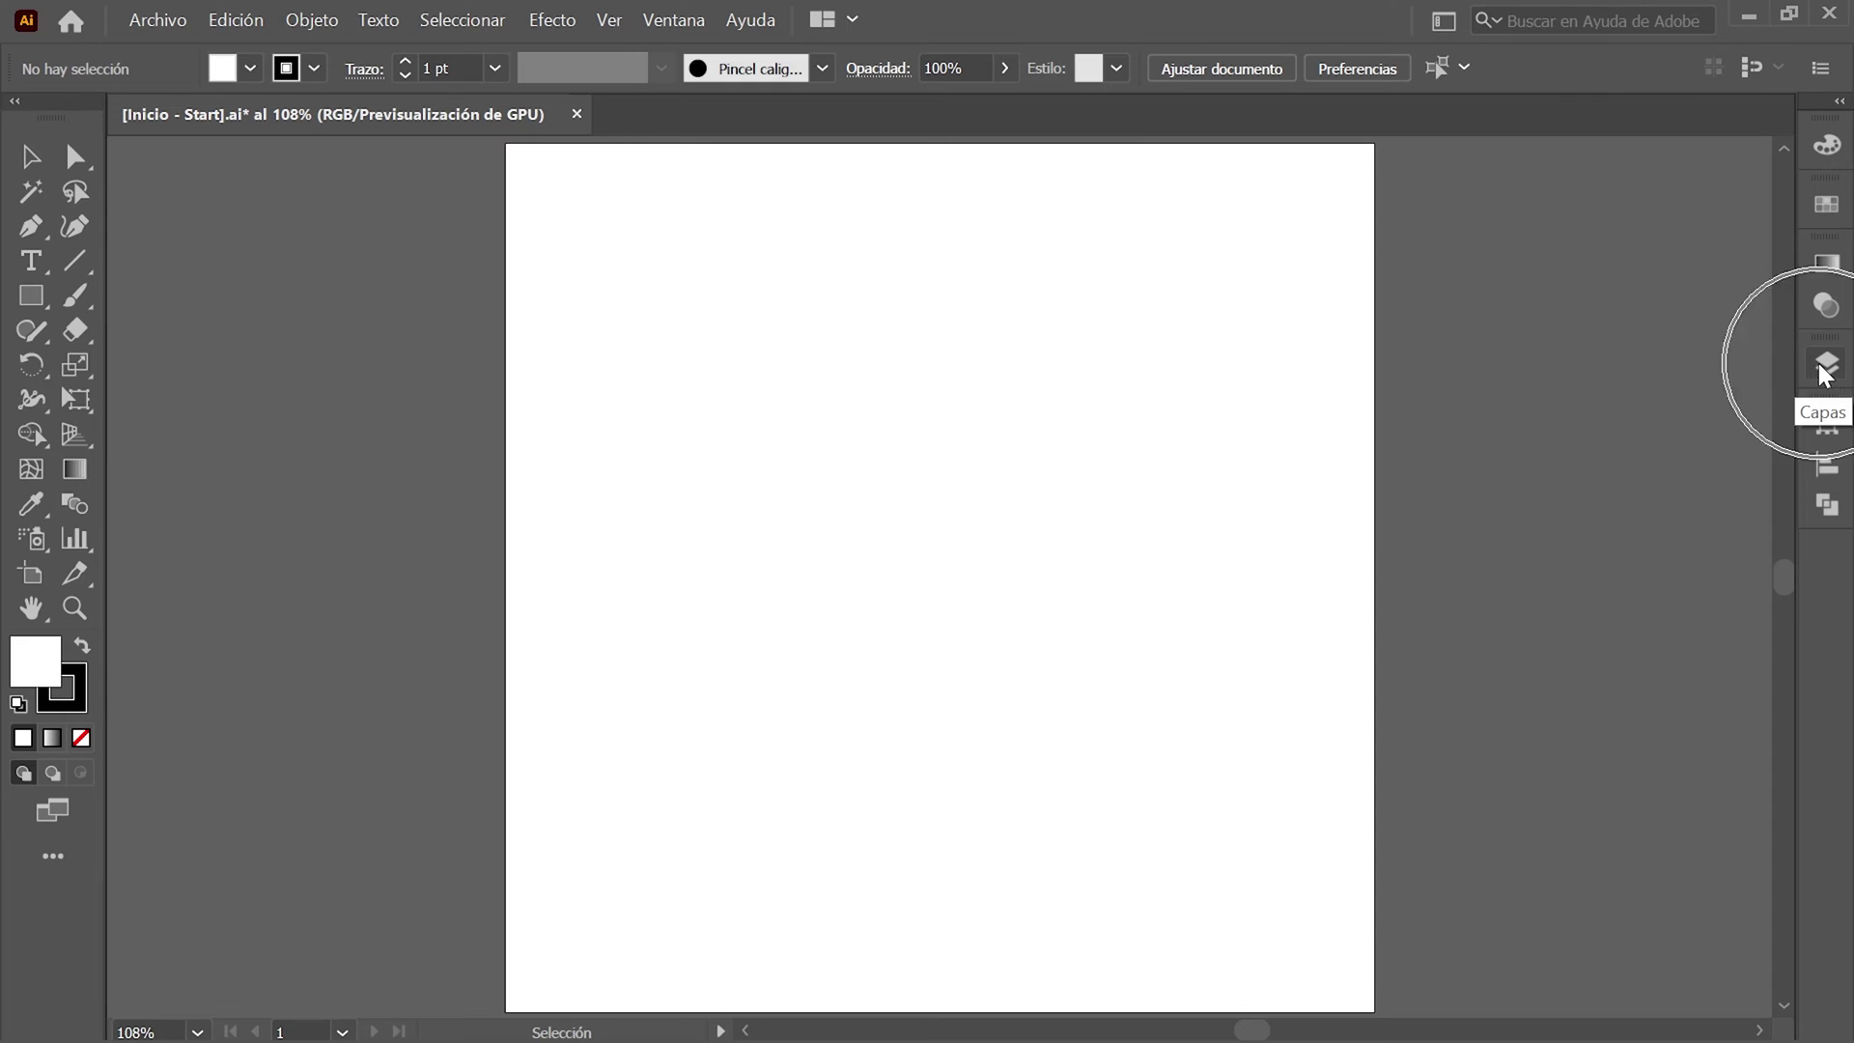
left_click(1698, 426)
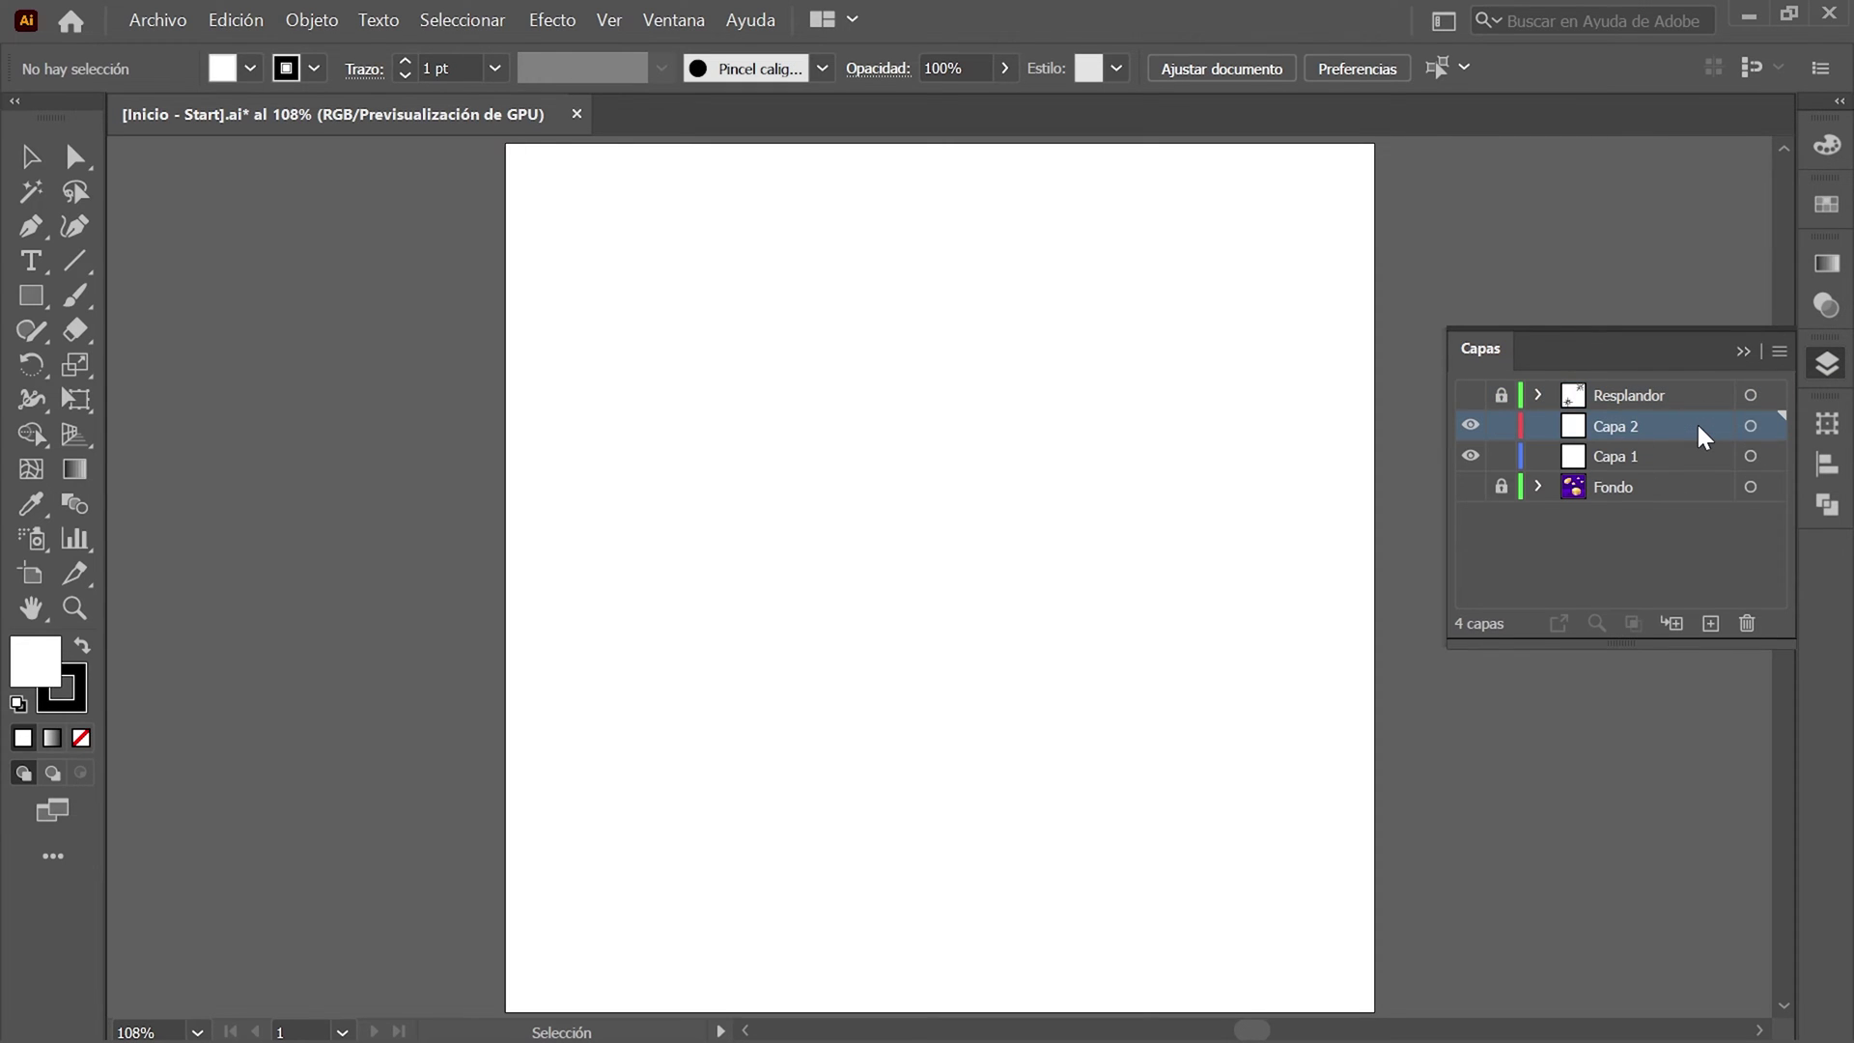
left_click(1826, 363)
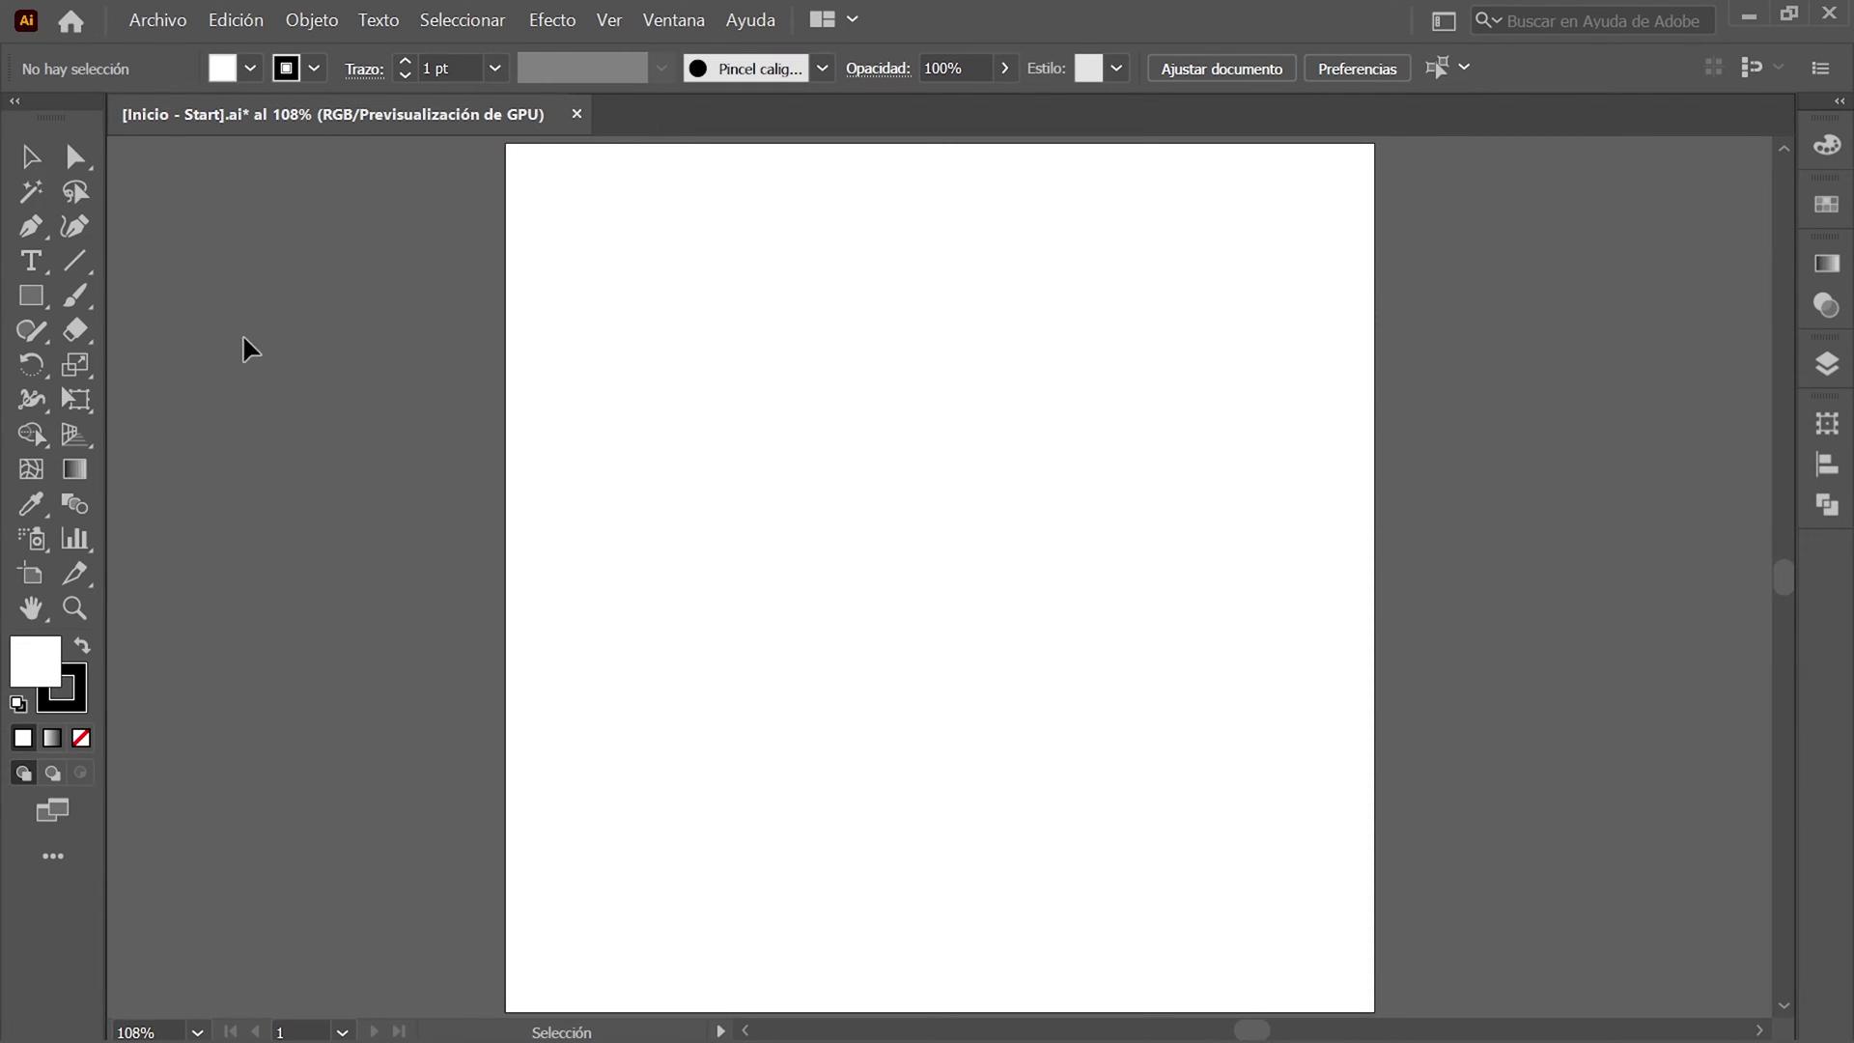
left_click(31, 295)
left_click(294, 365)
Alt-click the artboard centre to create a centred 365.24 × 730 px ellipse.
left_click(939, 577)
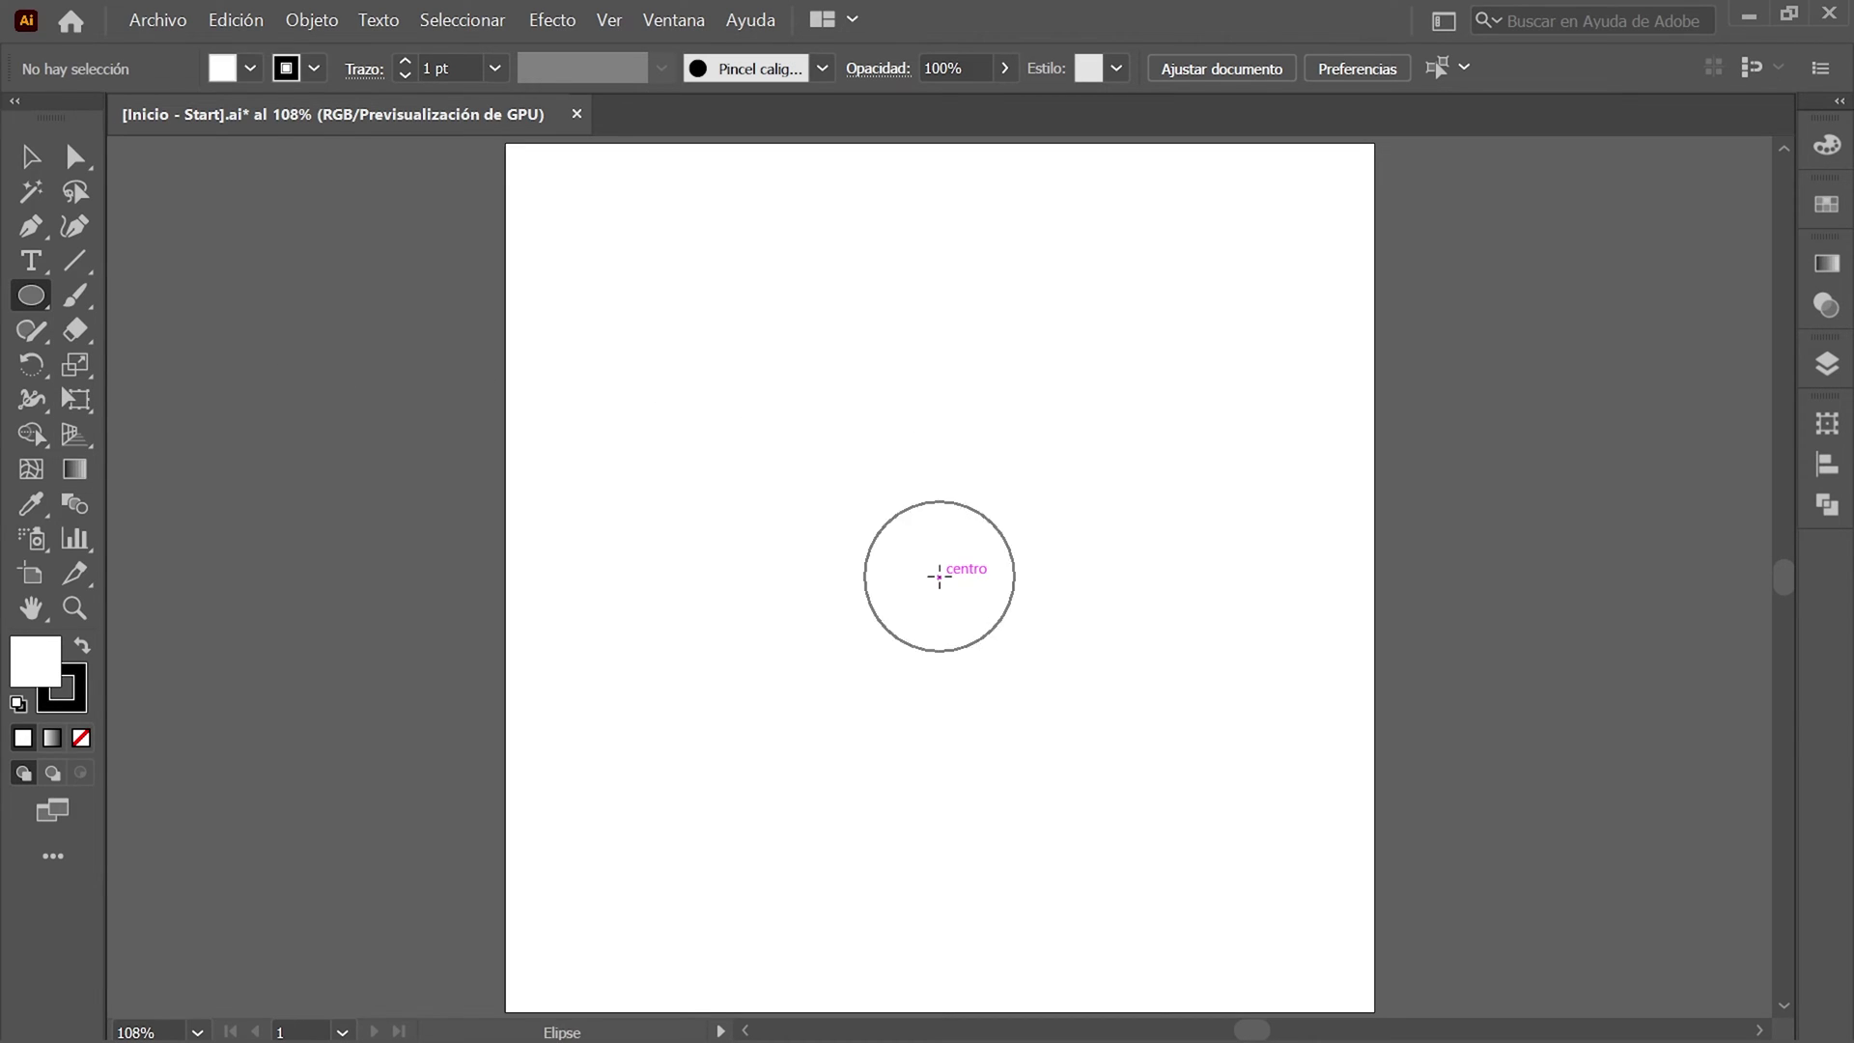
key("alt")
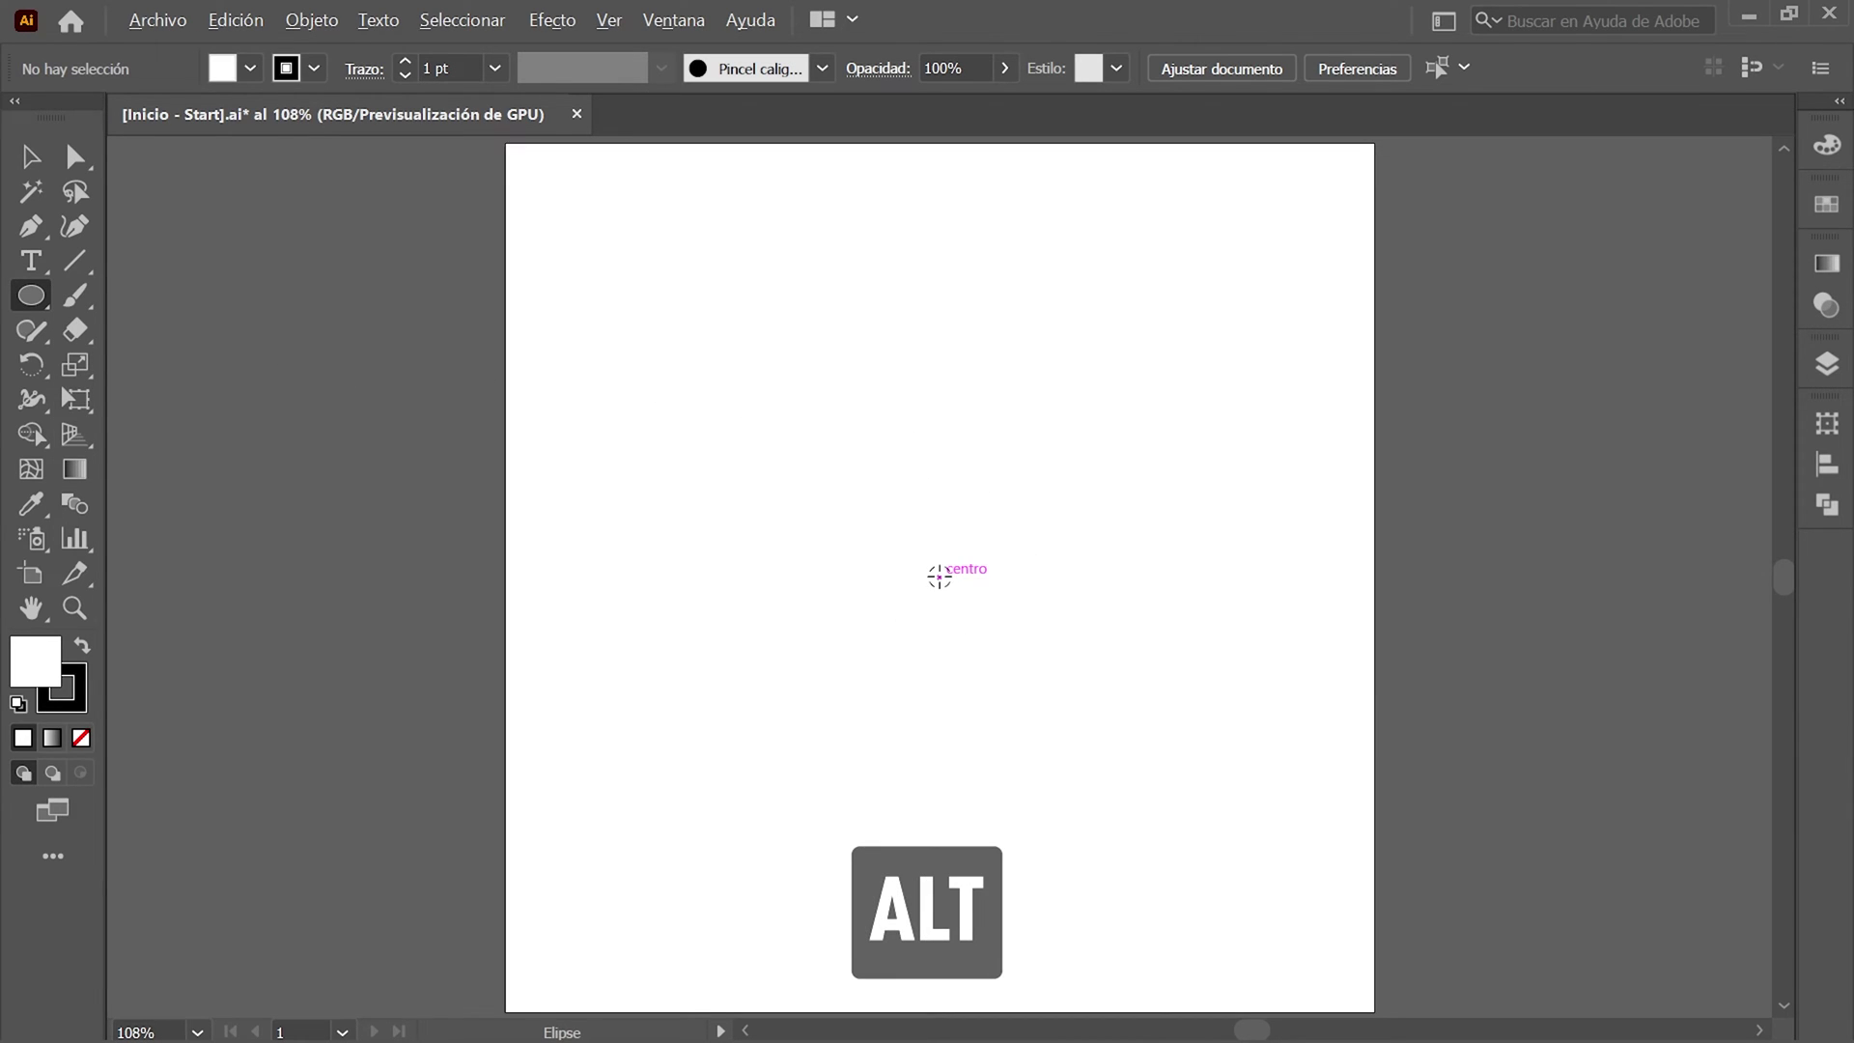
left_click(938, 577, "alt")
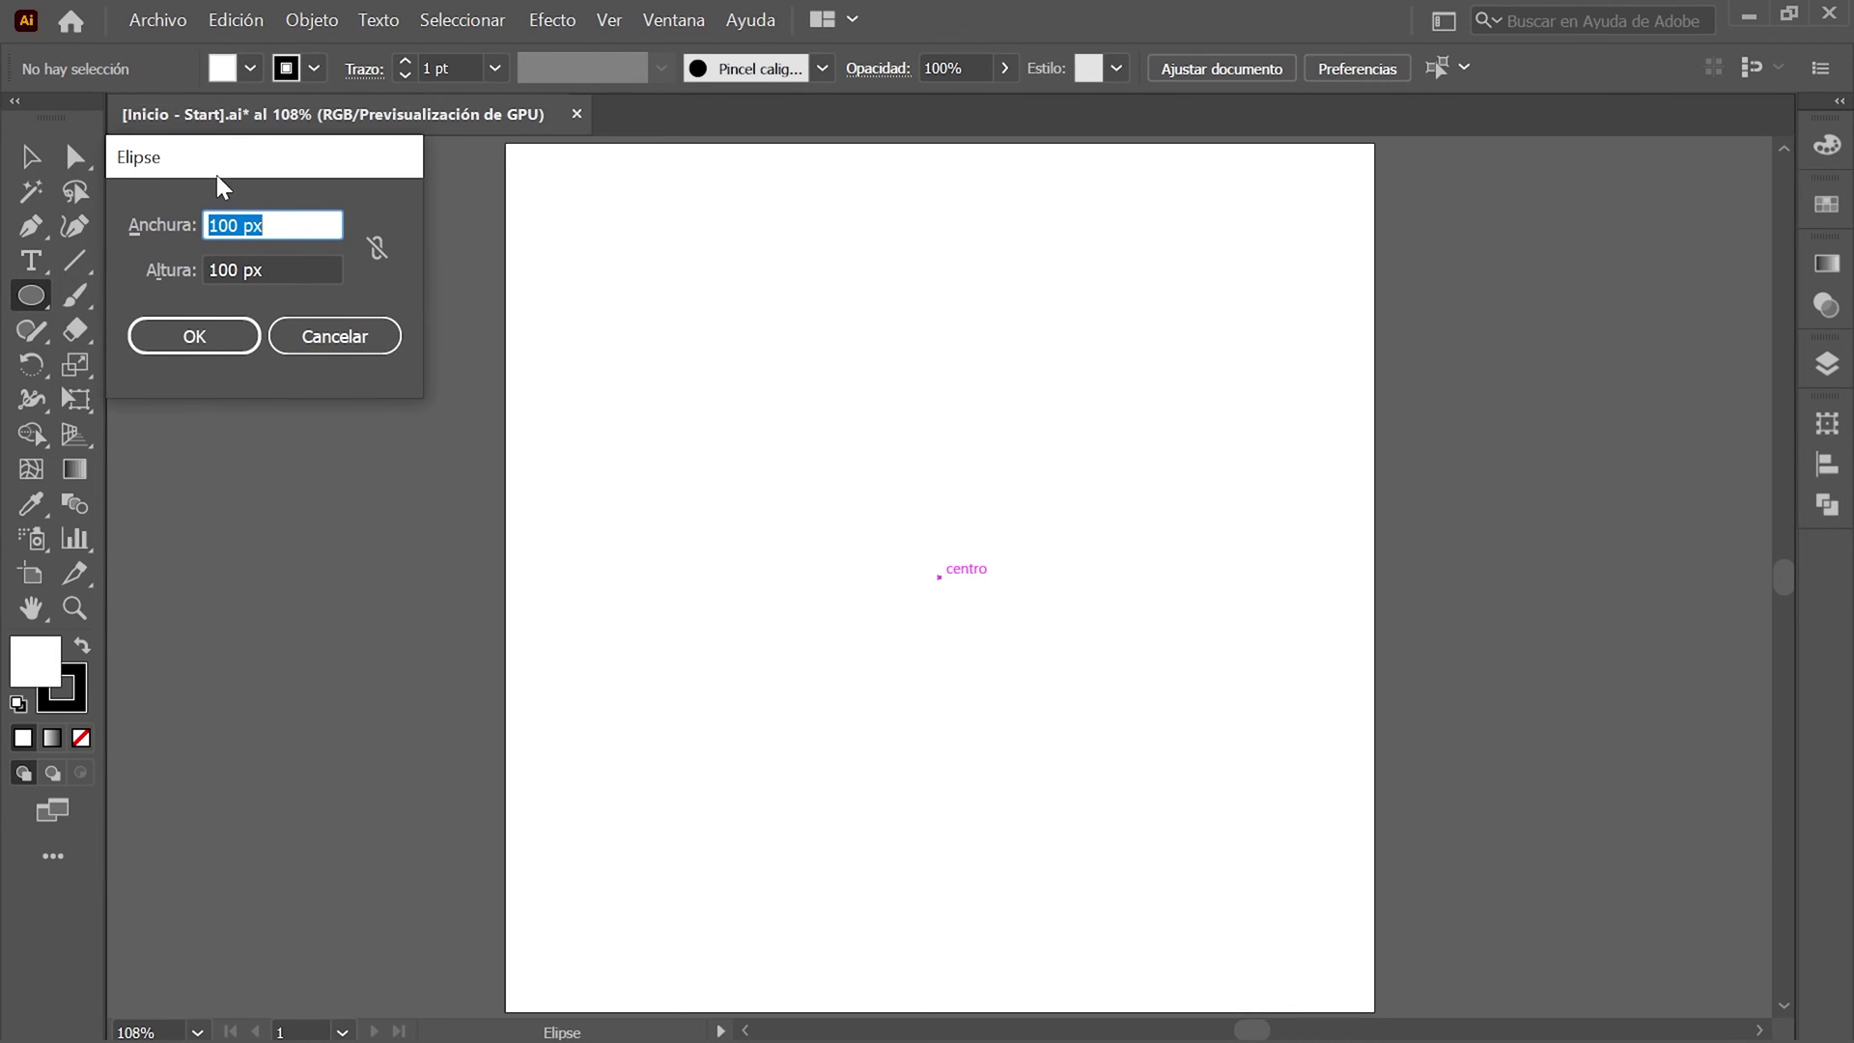
type("365.24")
key("Tab")
type("730")
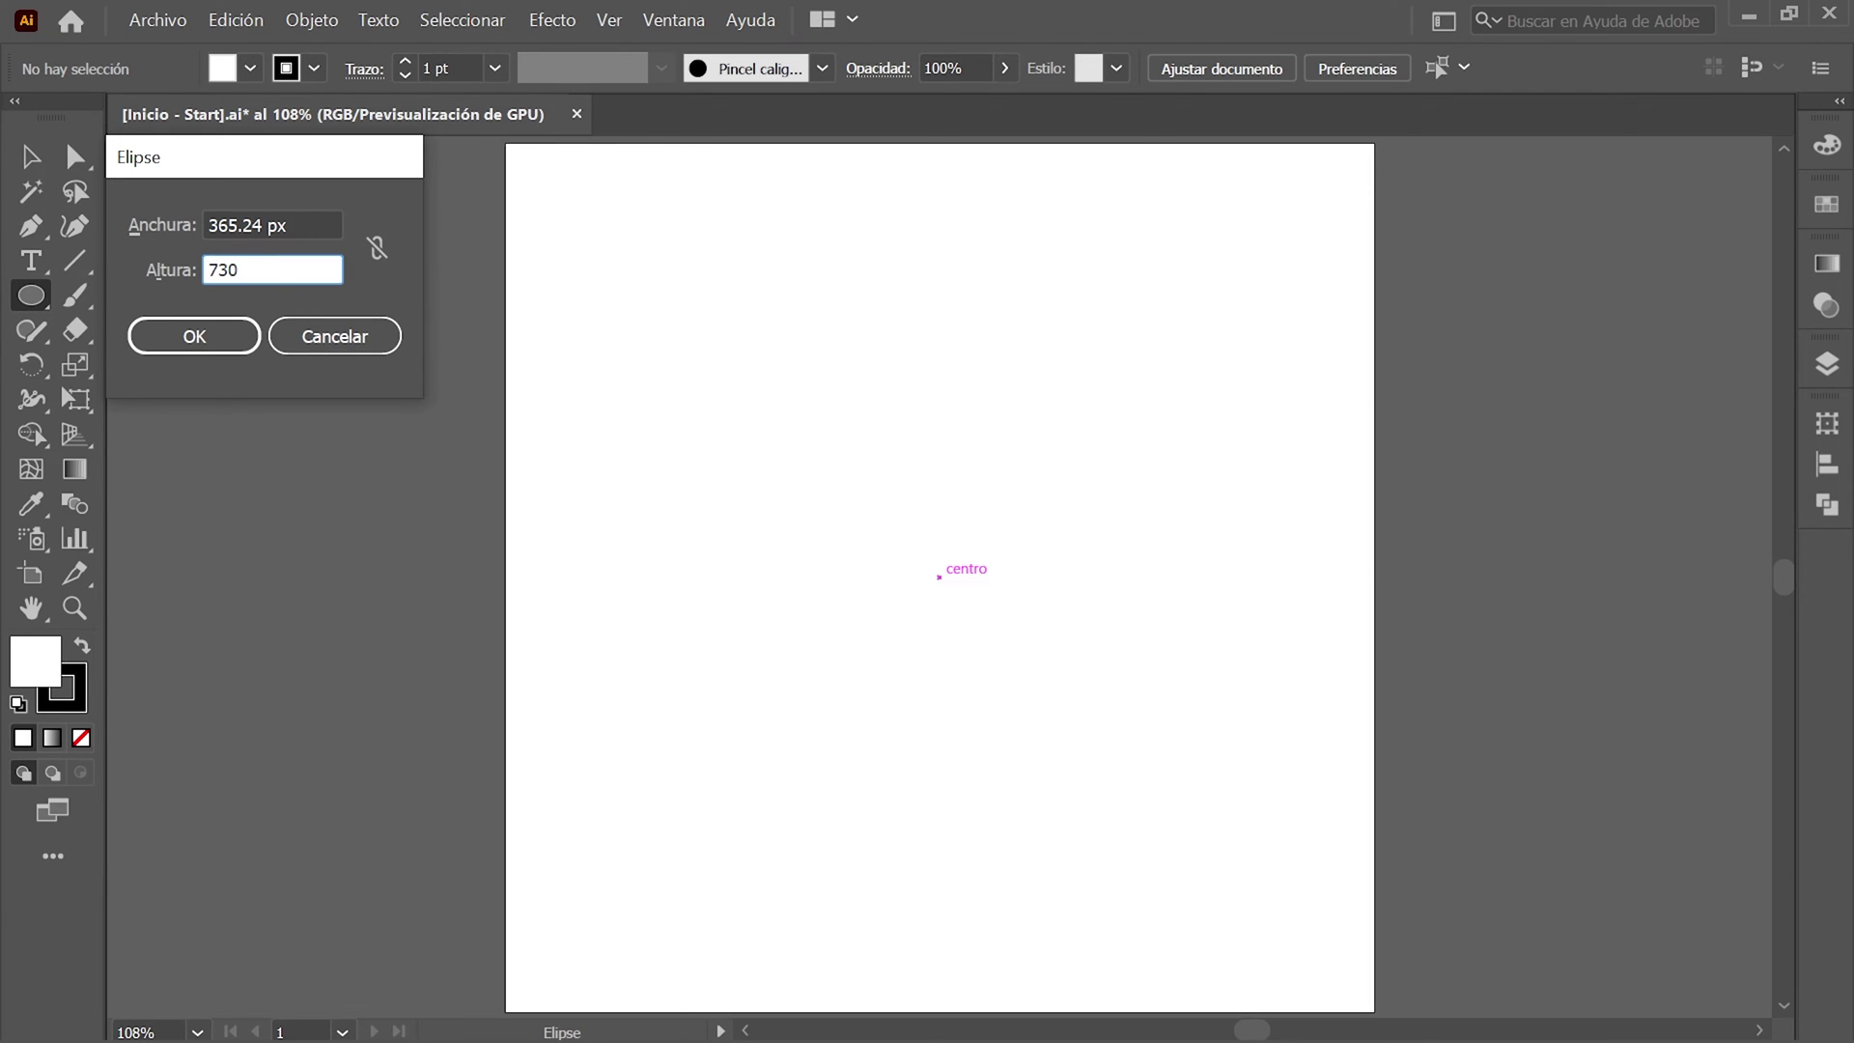
left_click(233, 338)
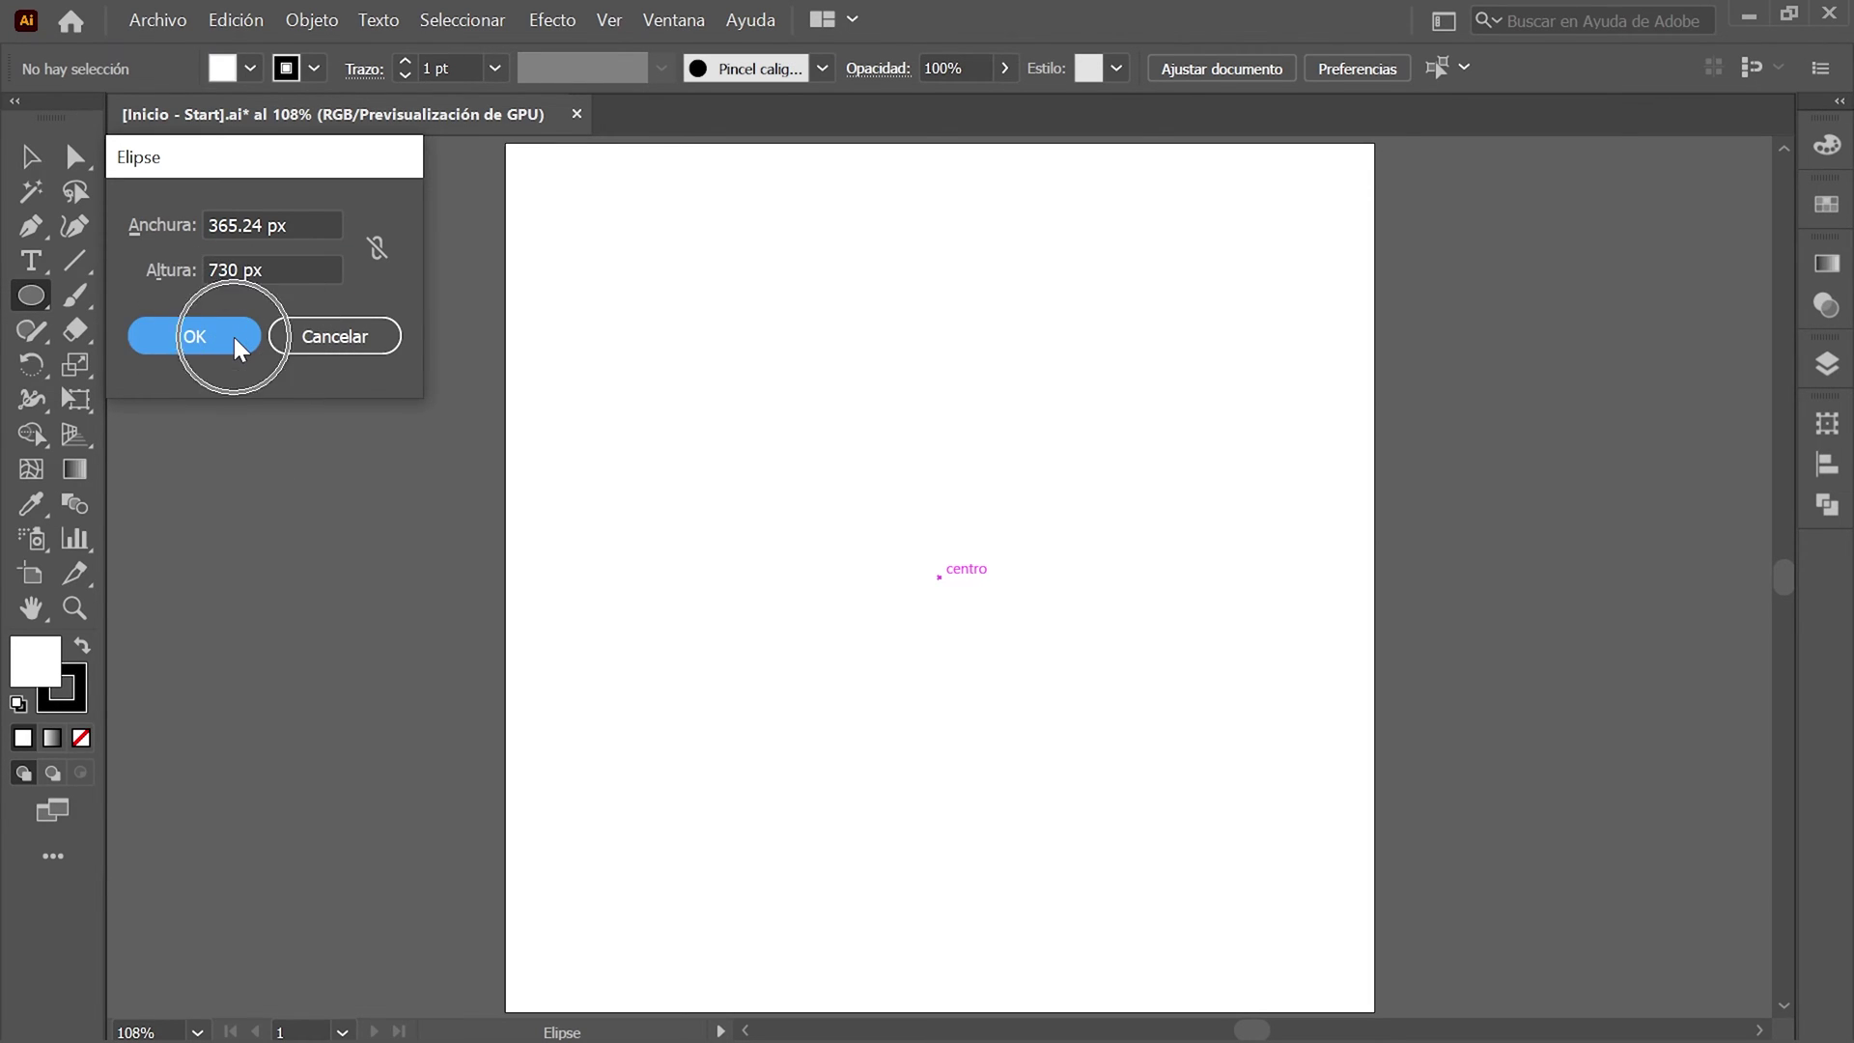
left_click(1815, 209)
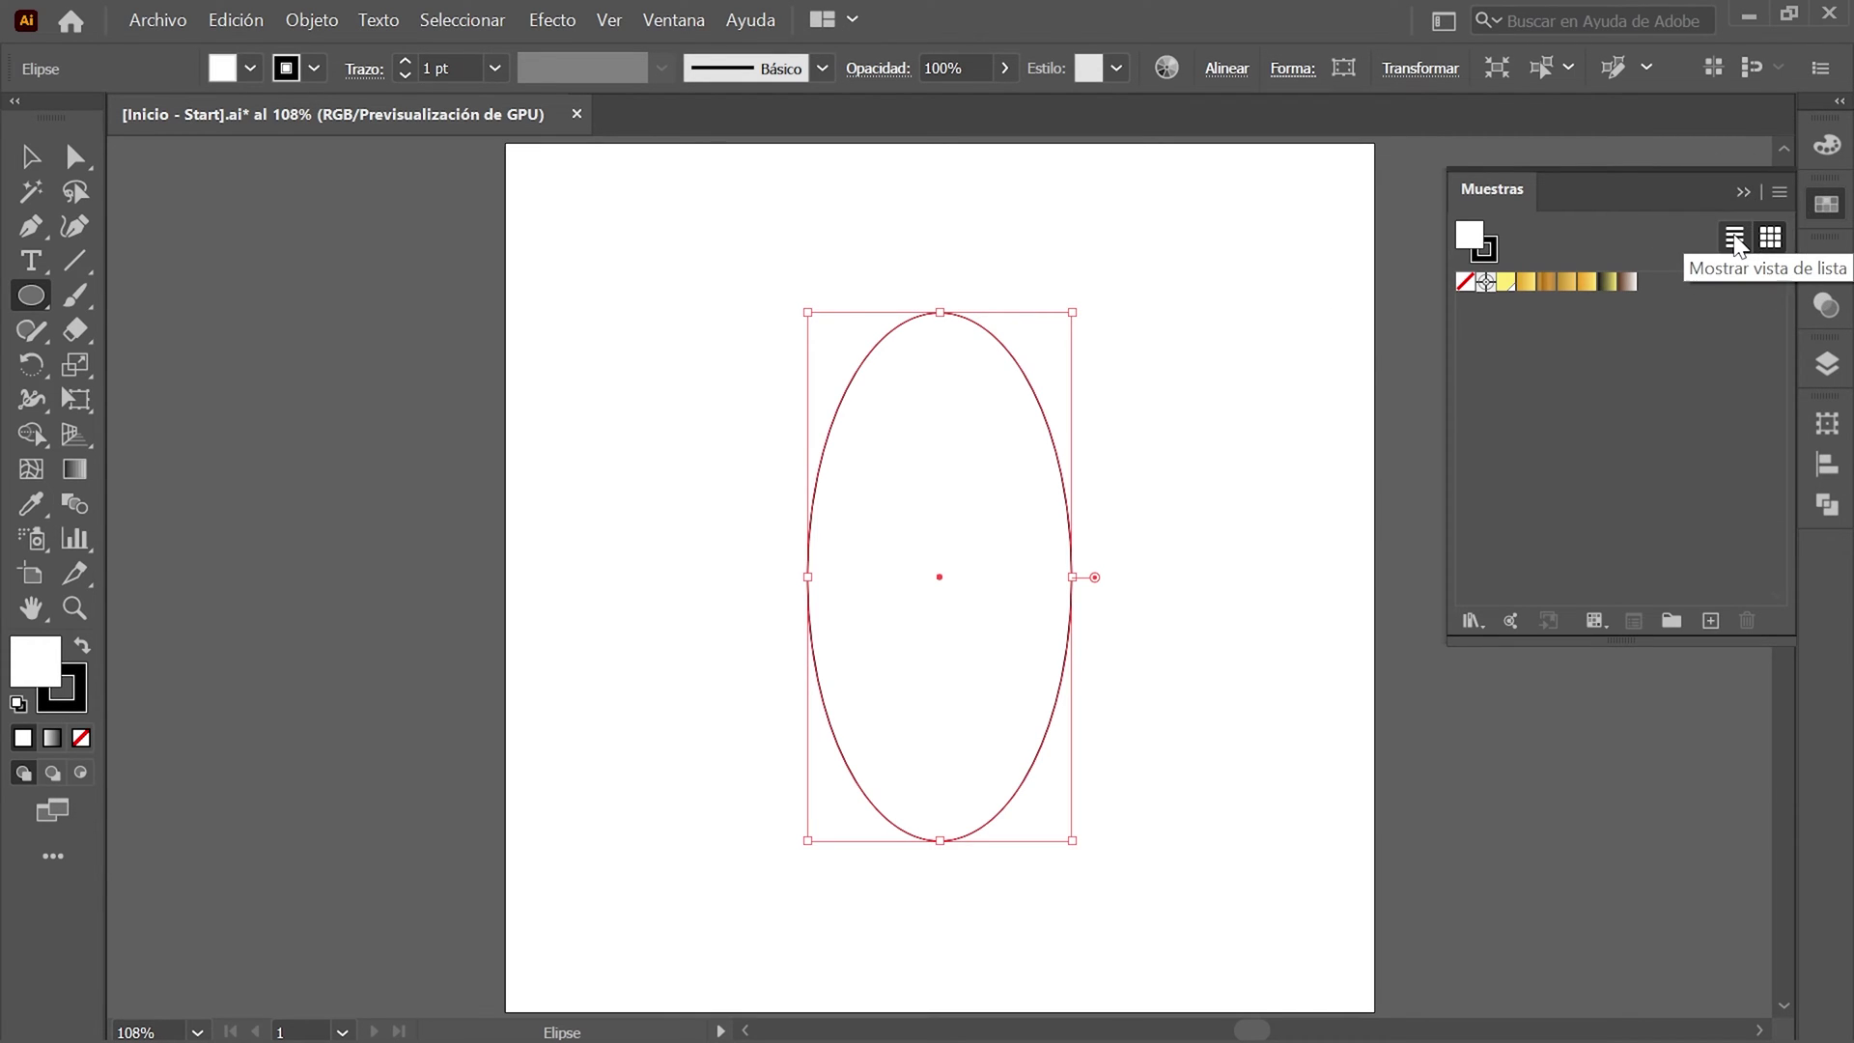
Give the ellipse no stroke and the G1 gold gradient fill.
left_click(1734, 237)
left_click(1485, 249)
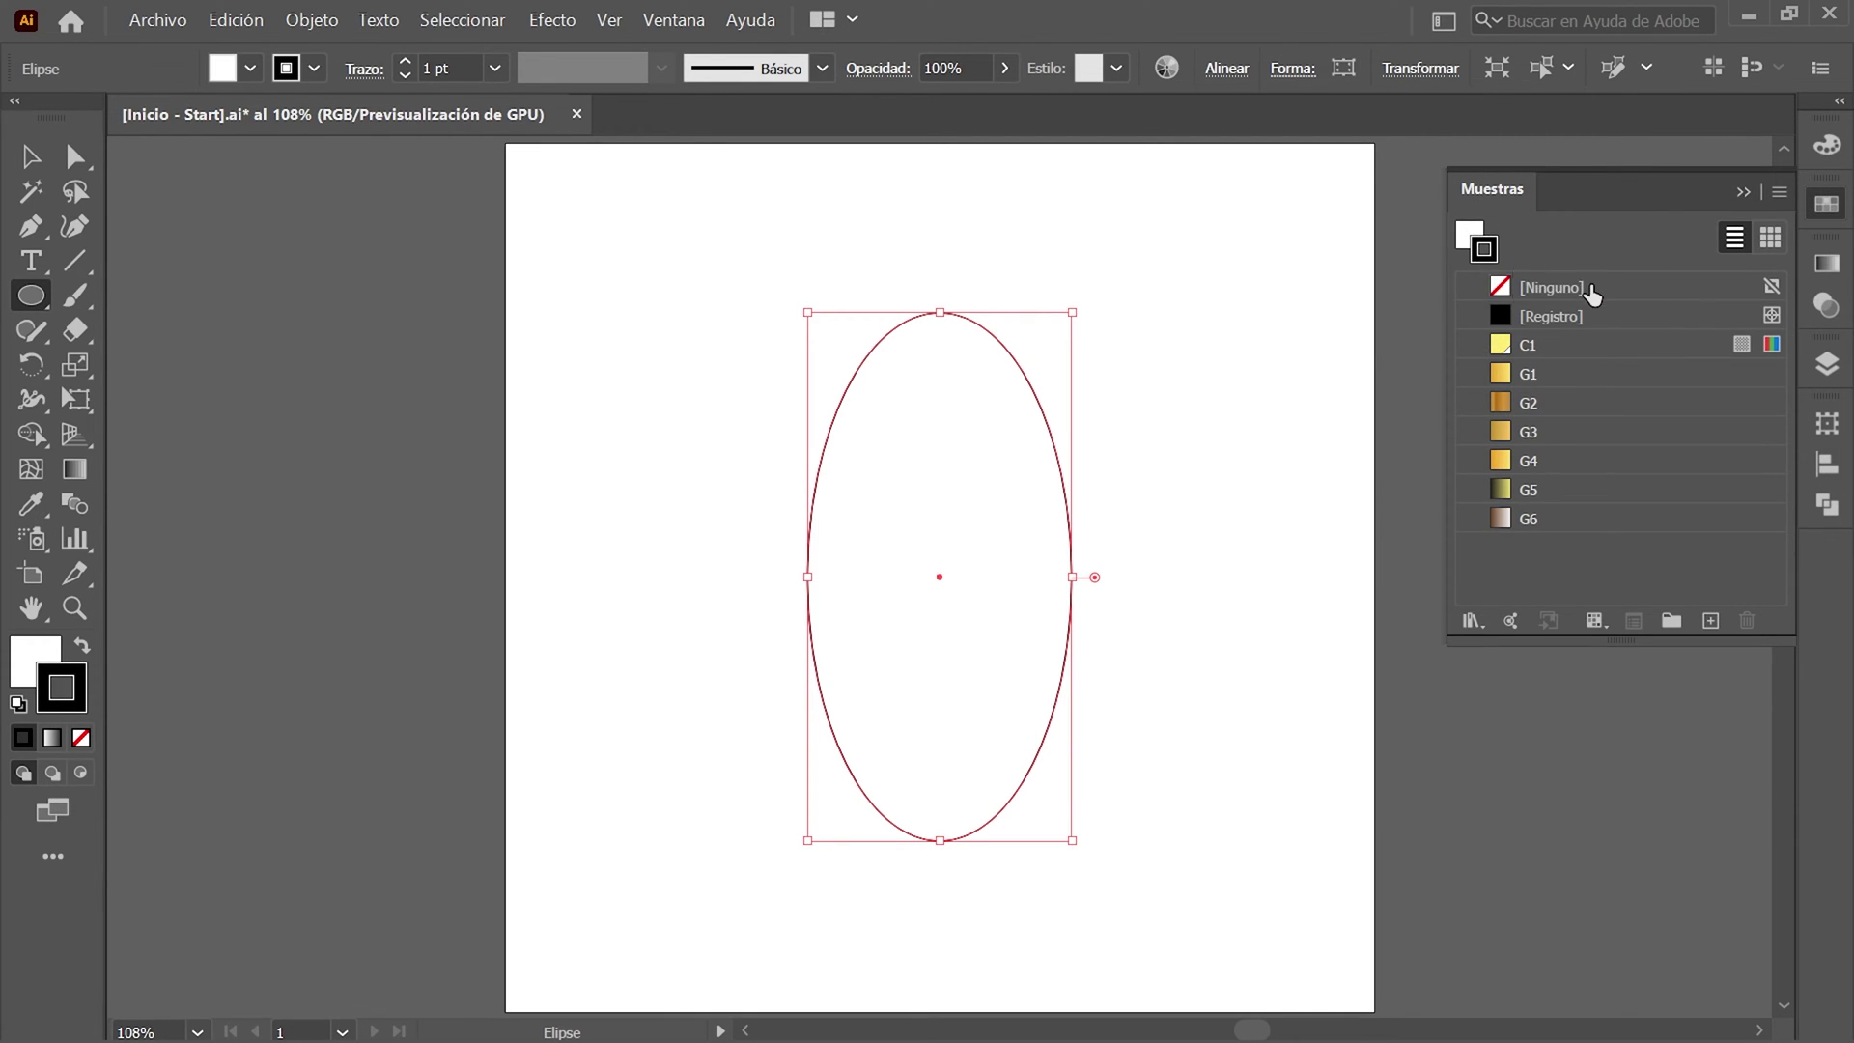
left_click(1587, 287)
left_click(1470, 236)
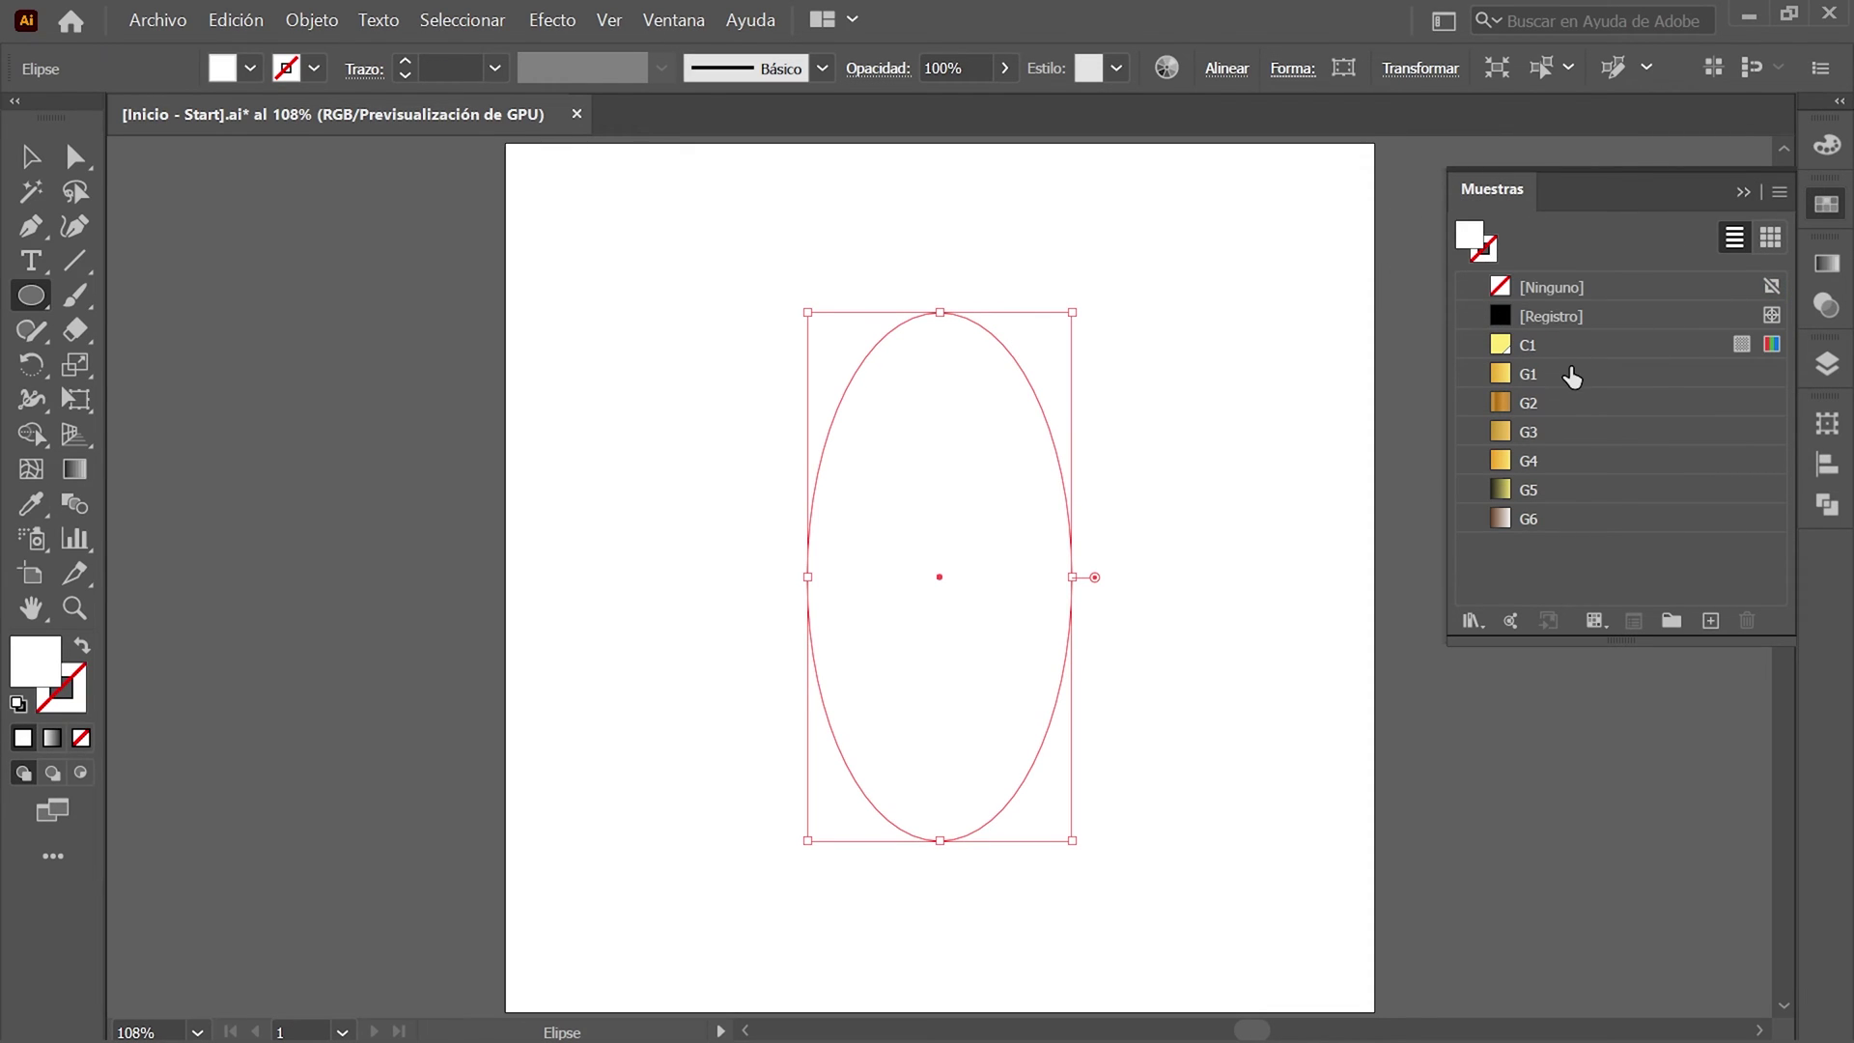
left_click(1576, 377)
left_click(1823, 203)
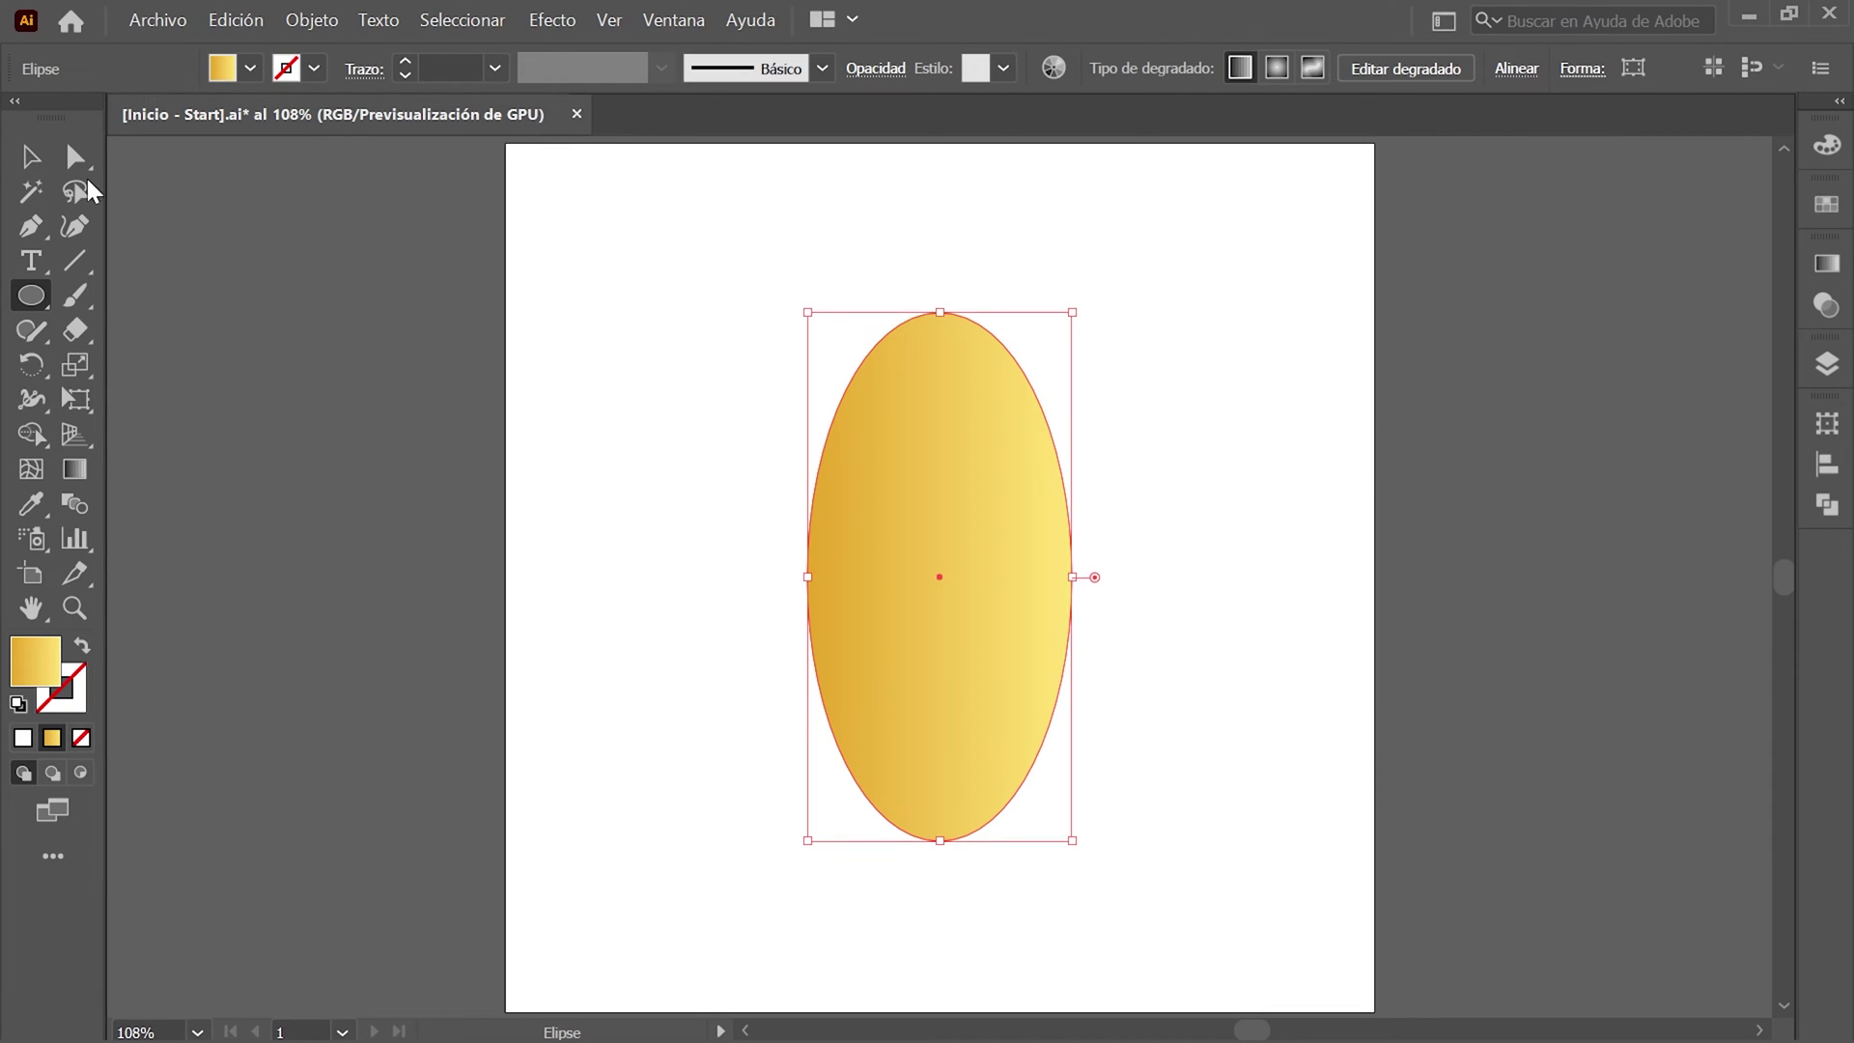
Copy the gold ellipse and paste it in place on Capa 1.
left_click(39, 162)
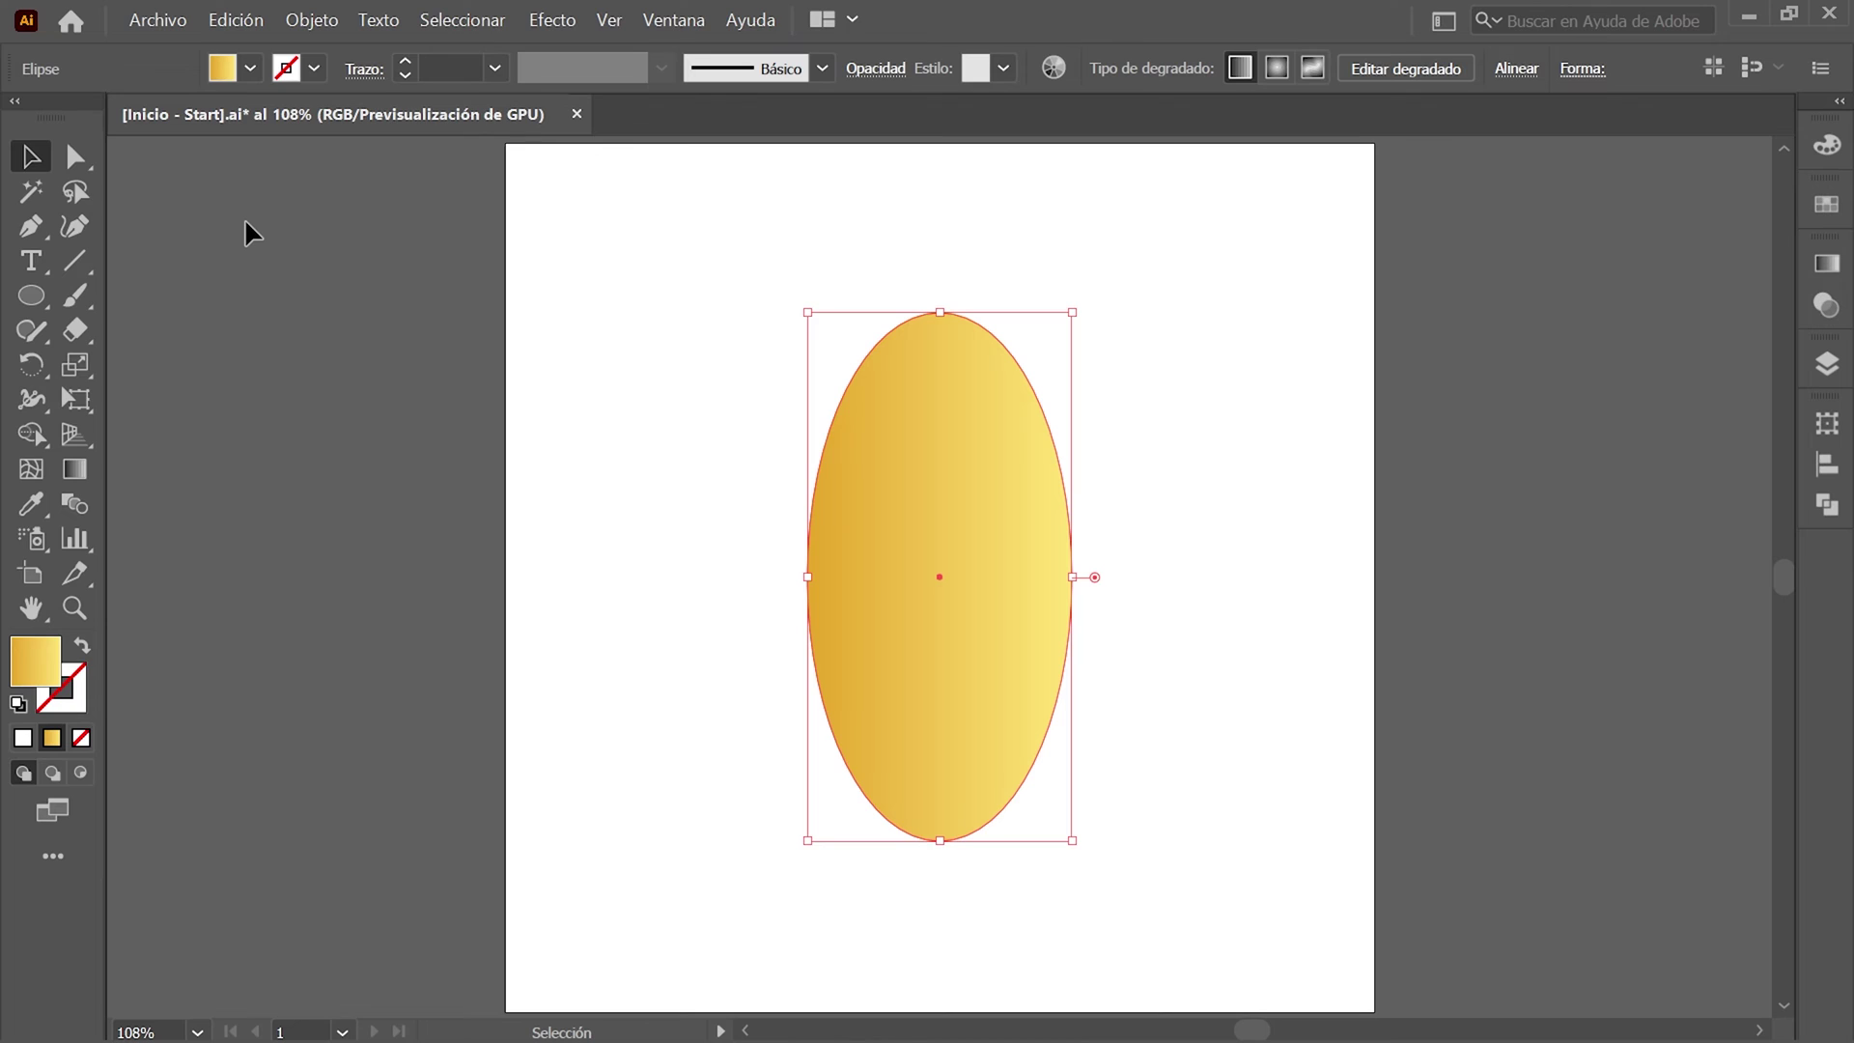
left_click(233, 20)
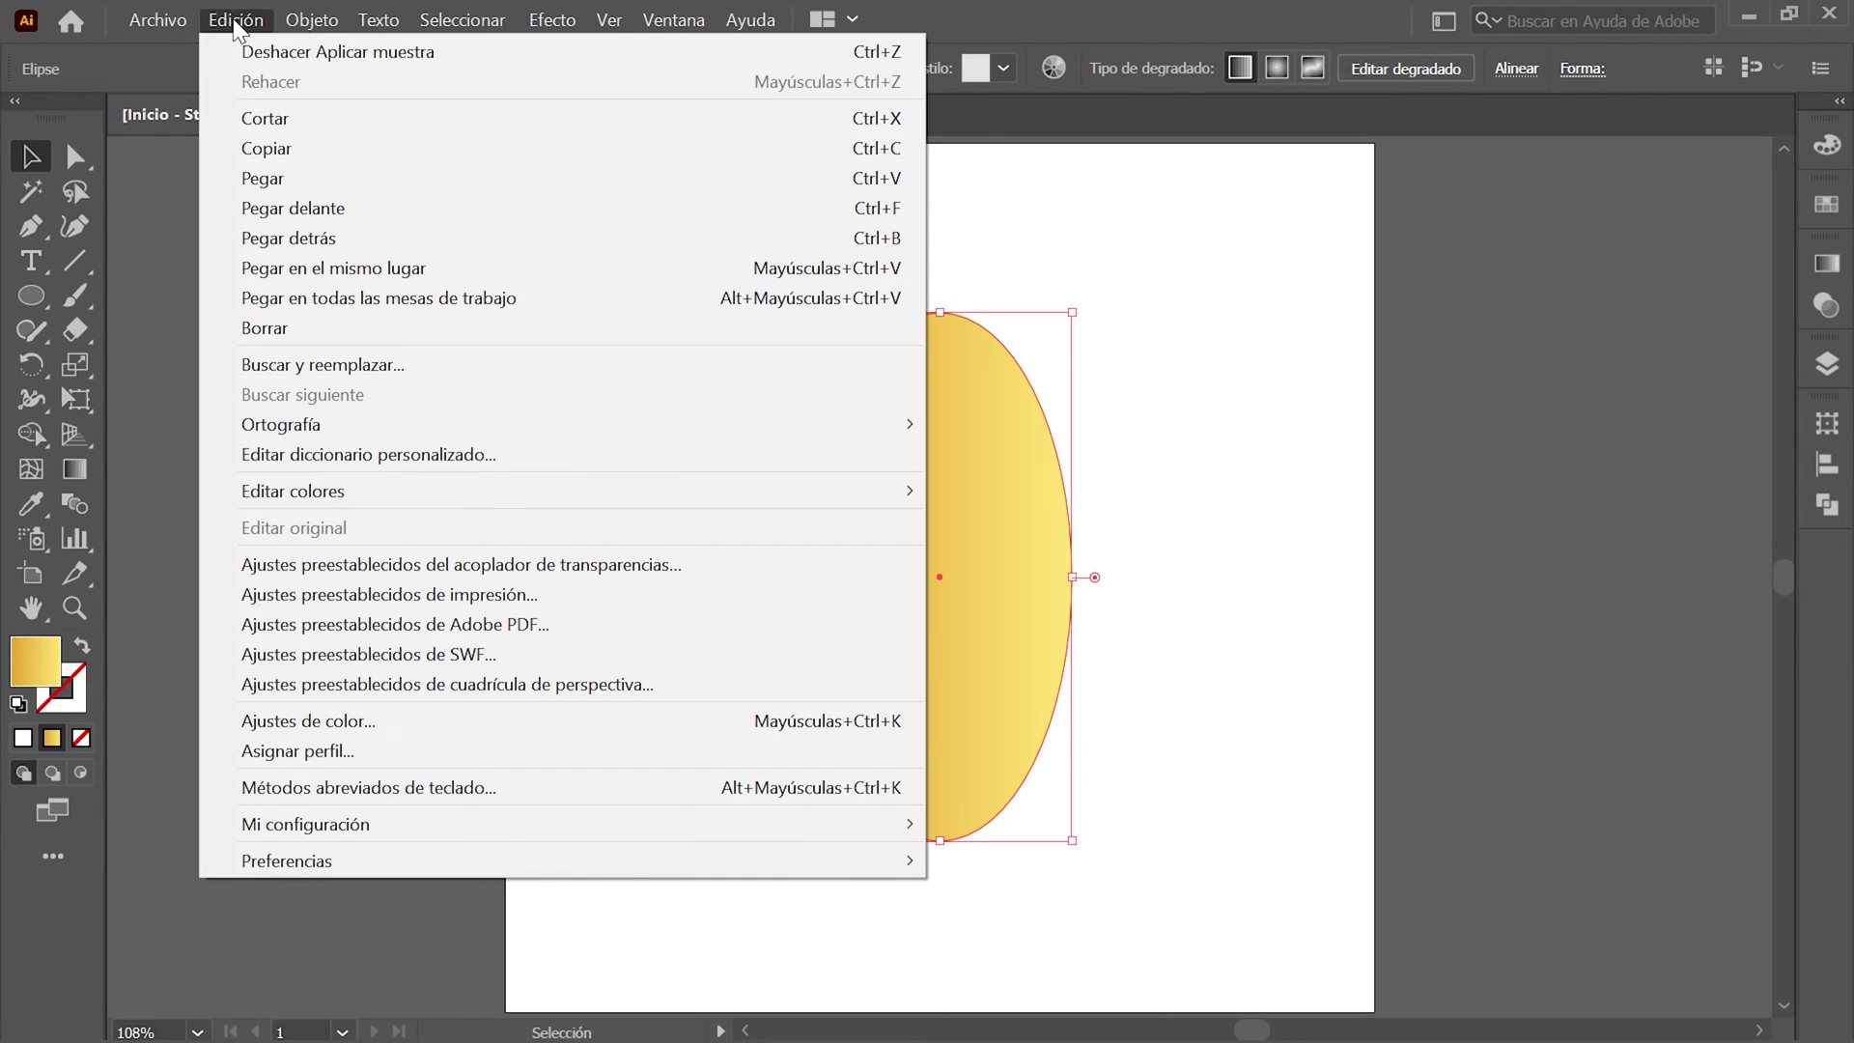
left_click(338, 141)
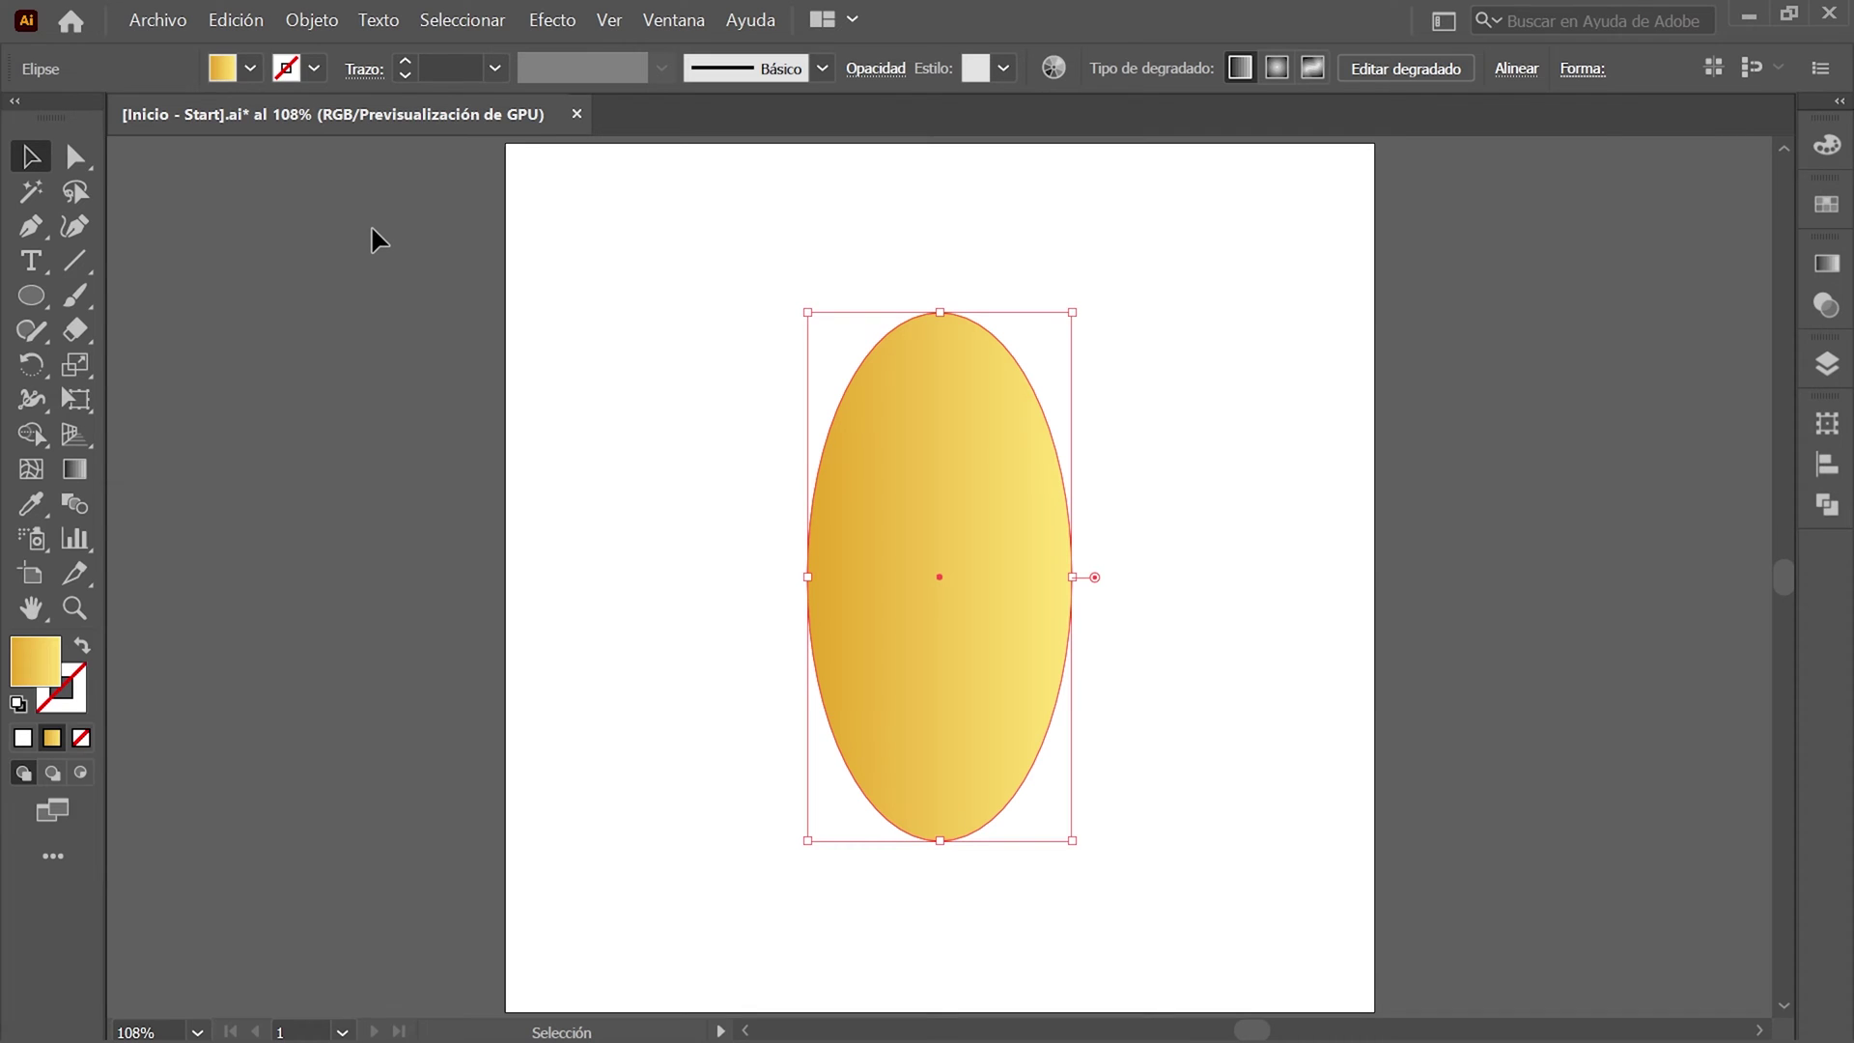
left_click(472, 19)
left_click(582, 111)
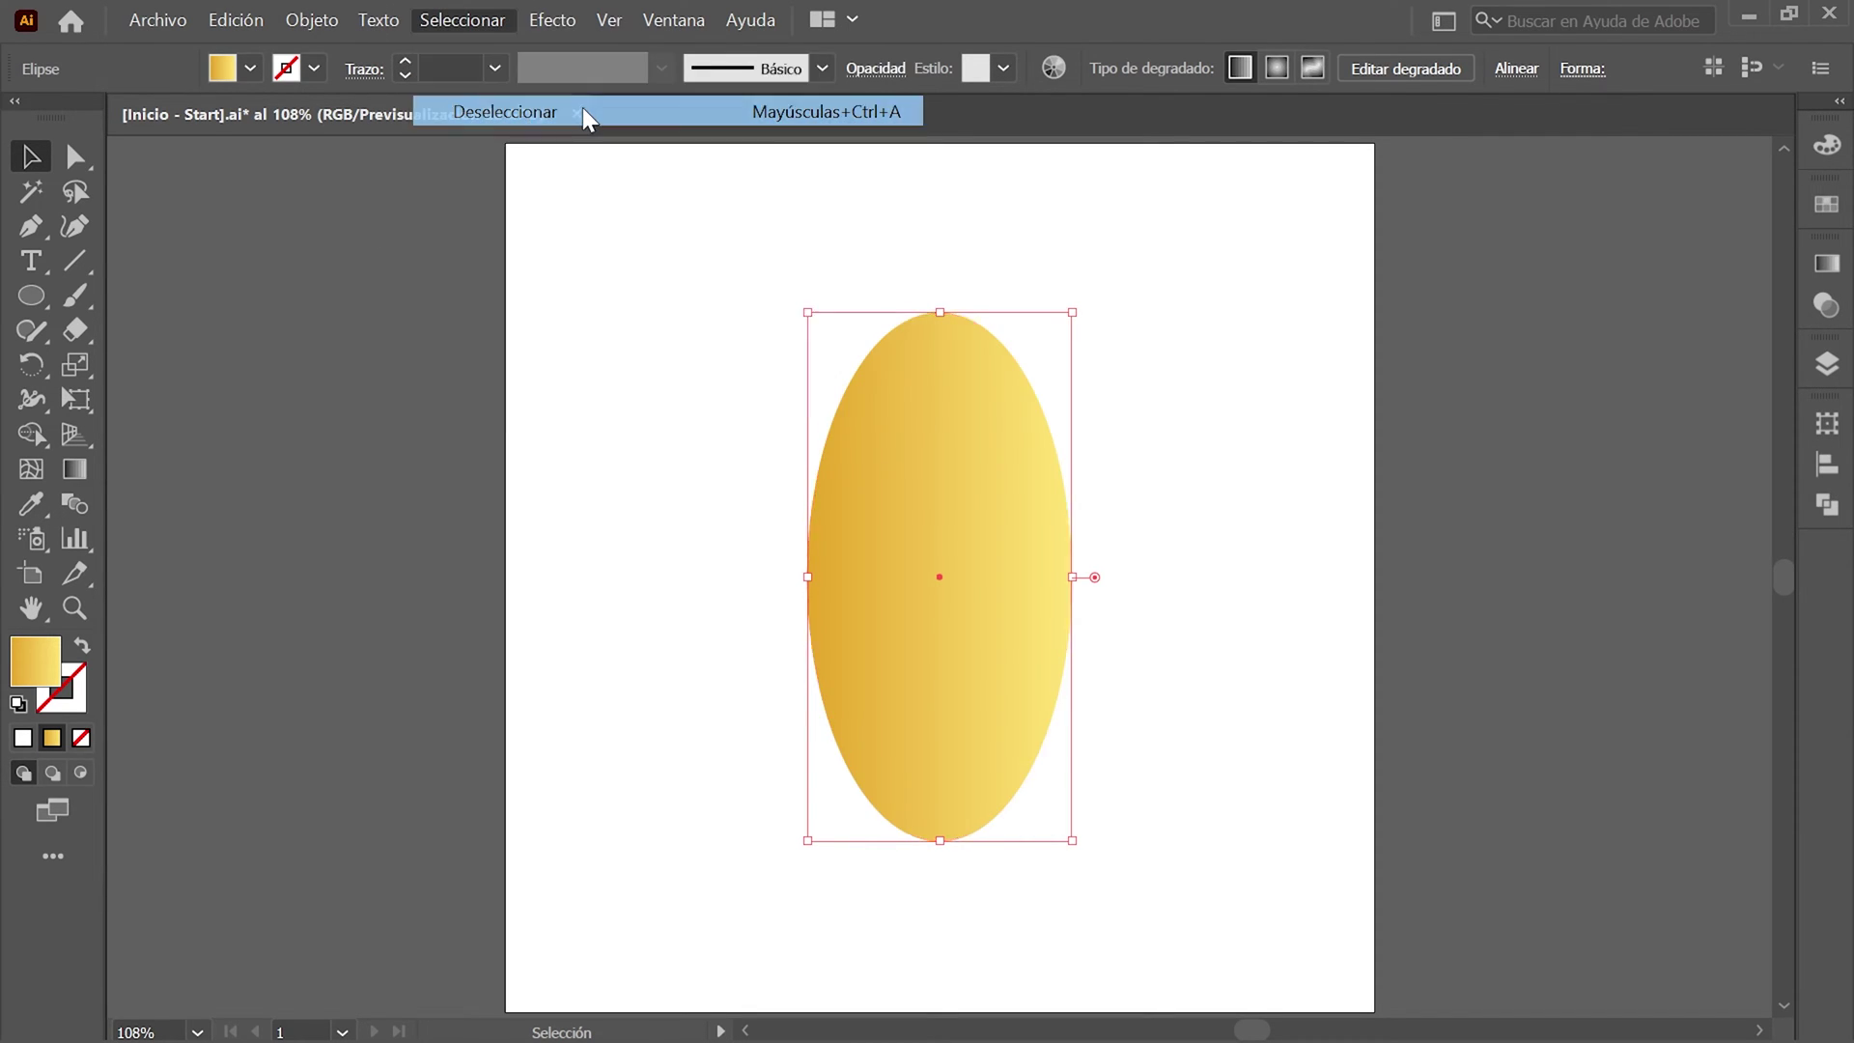
left_click(1828, 365)
left_click(1700, 464)
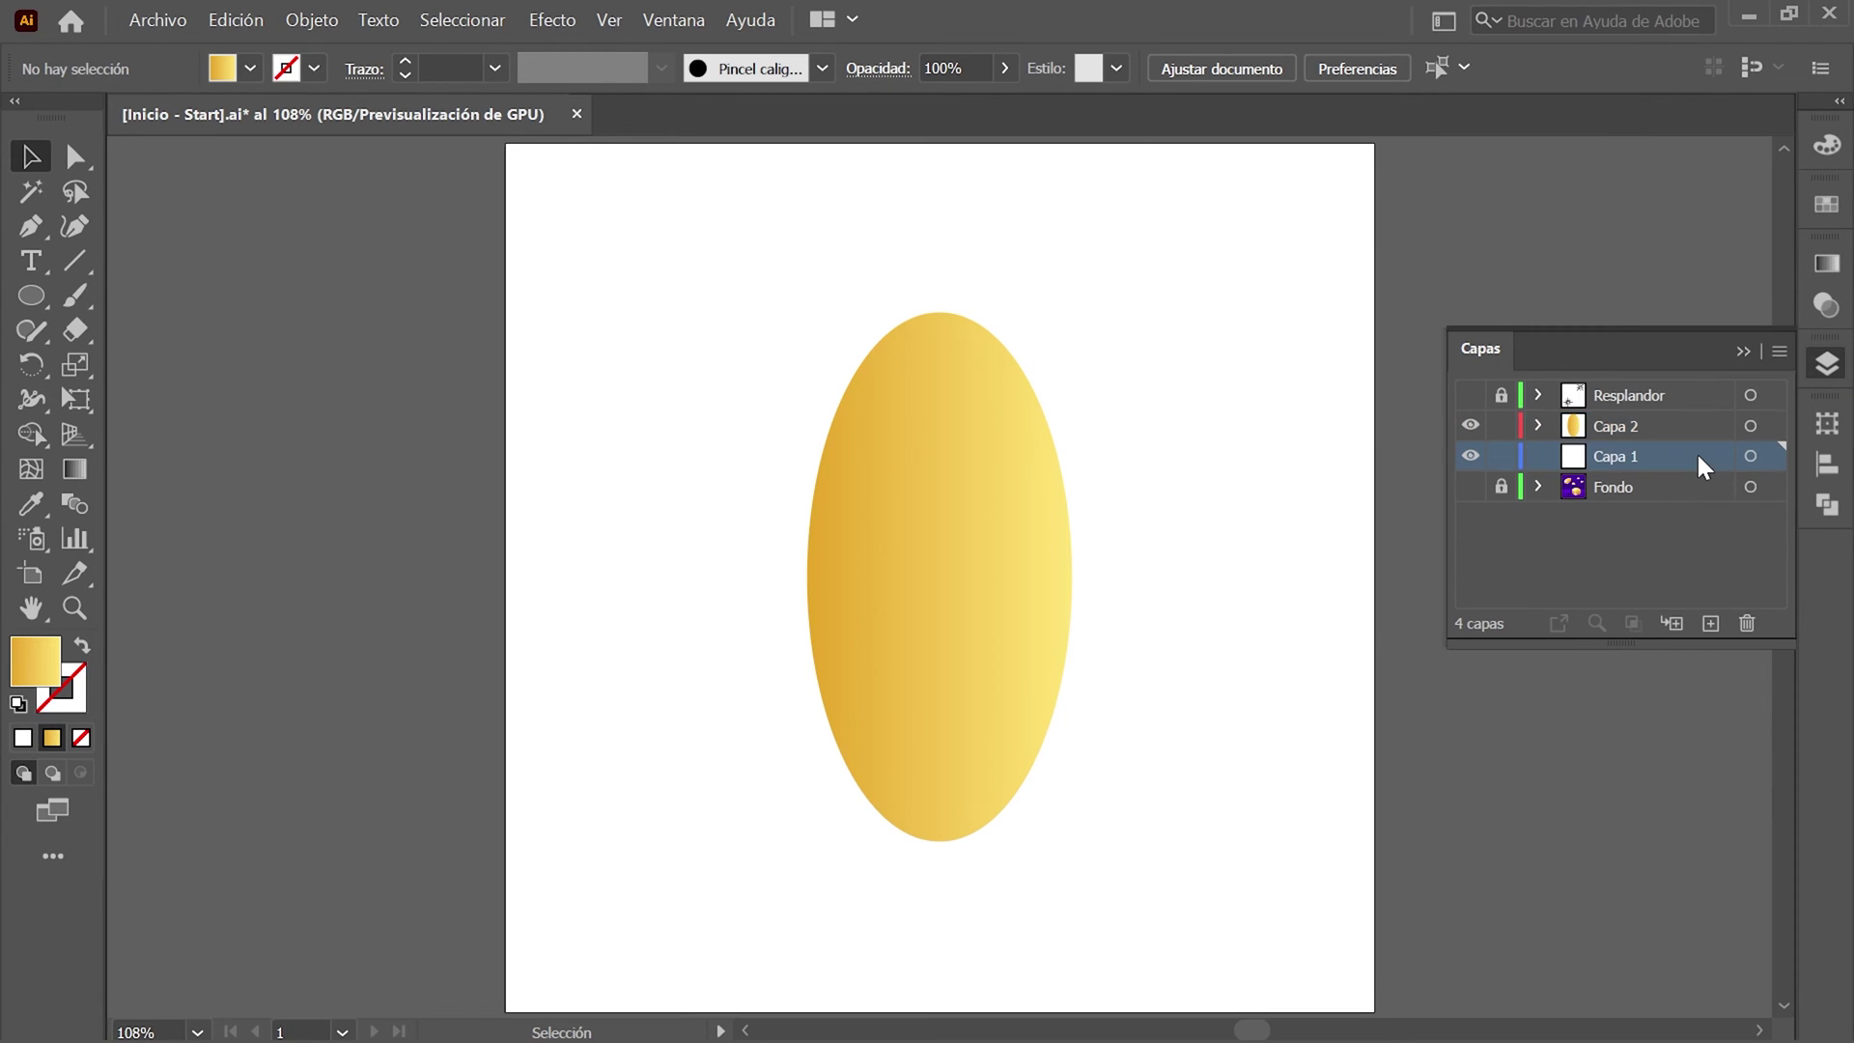
left_click(234, 20)
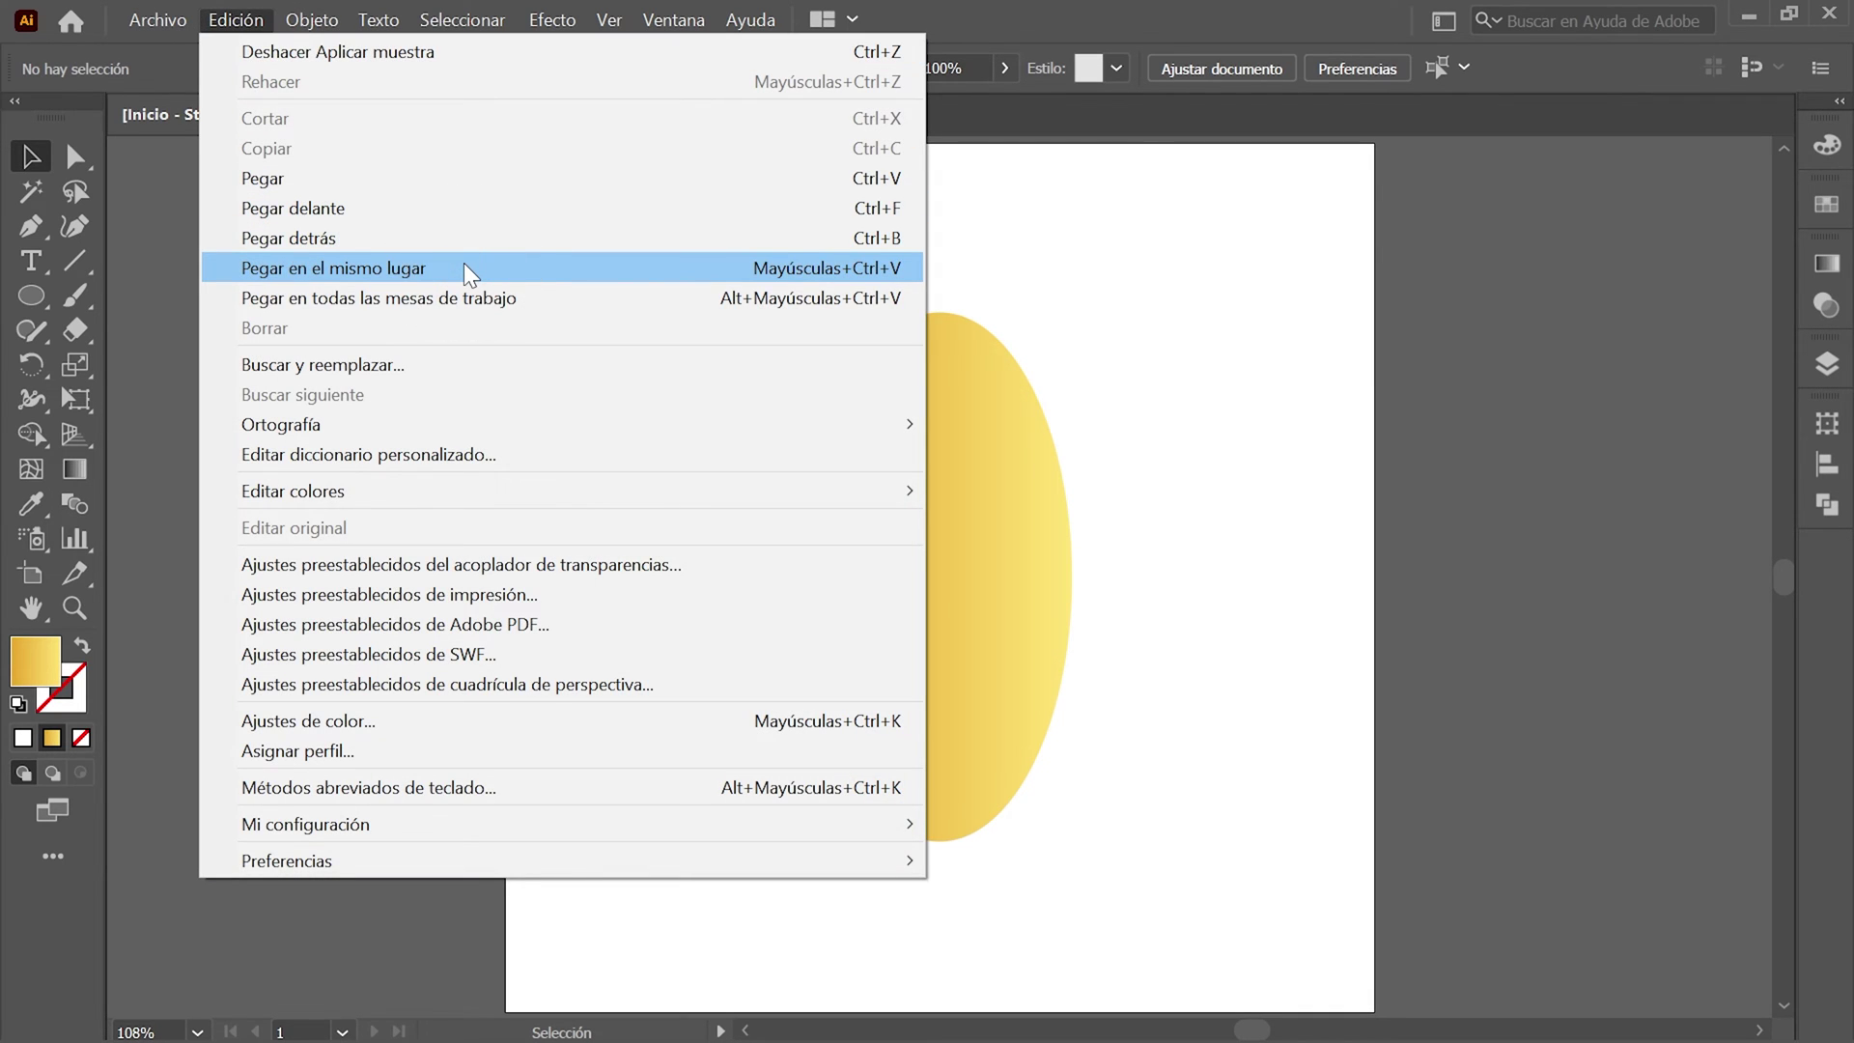
left_click(463, 269)
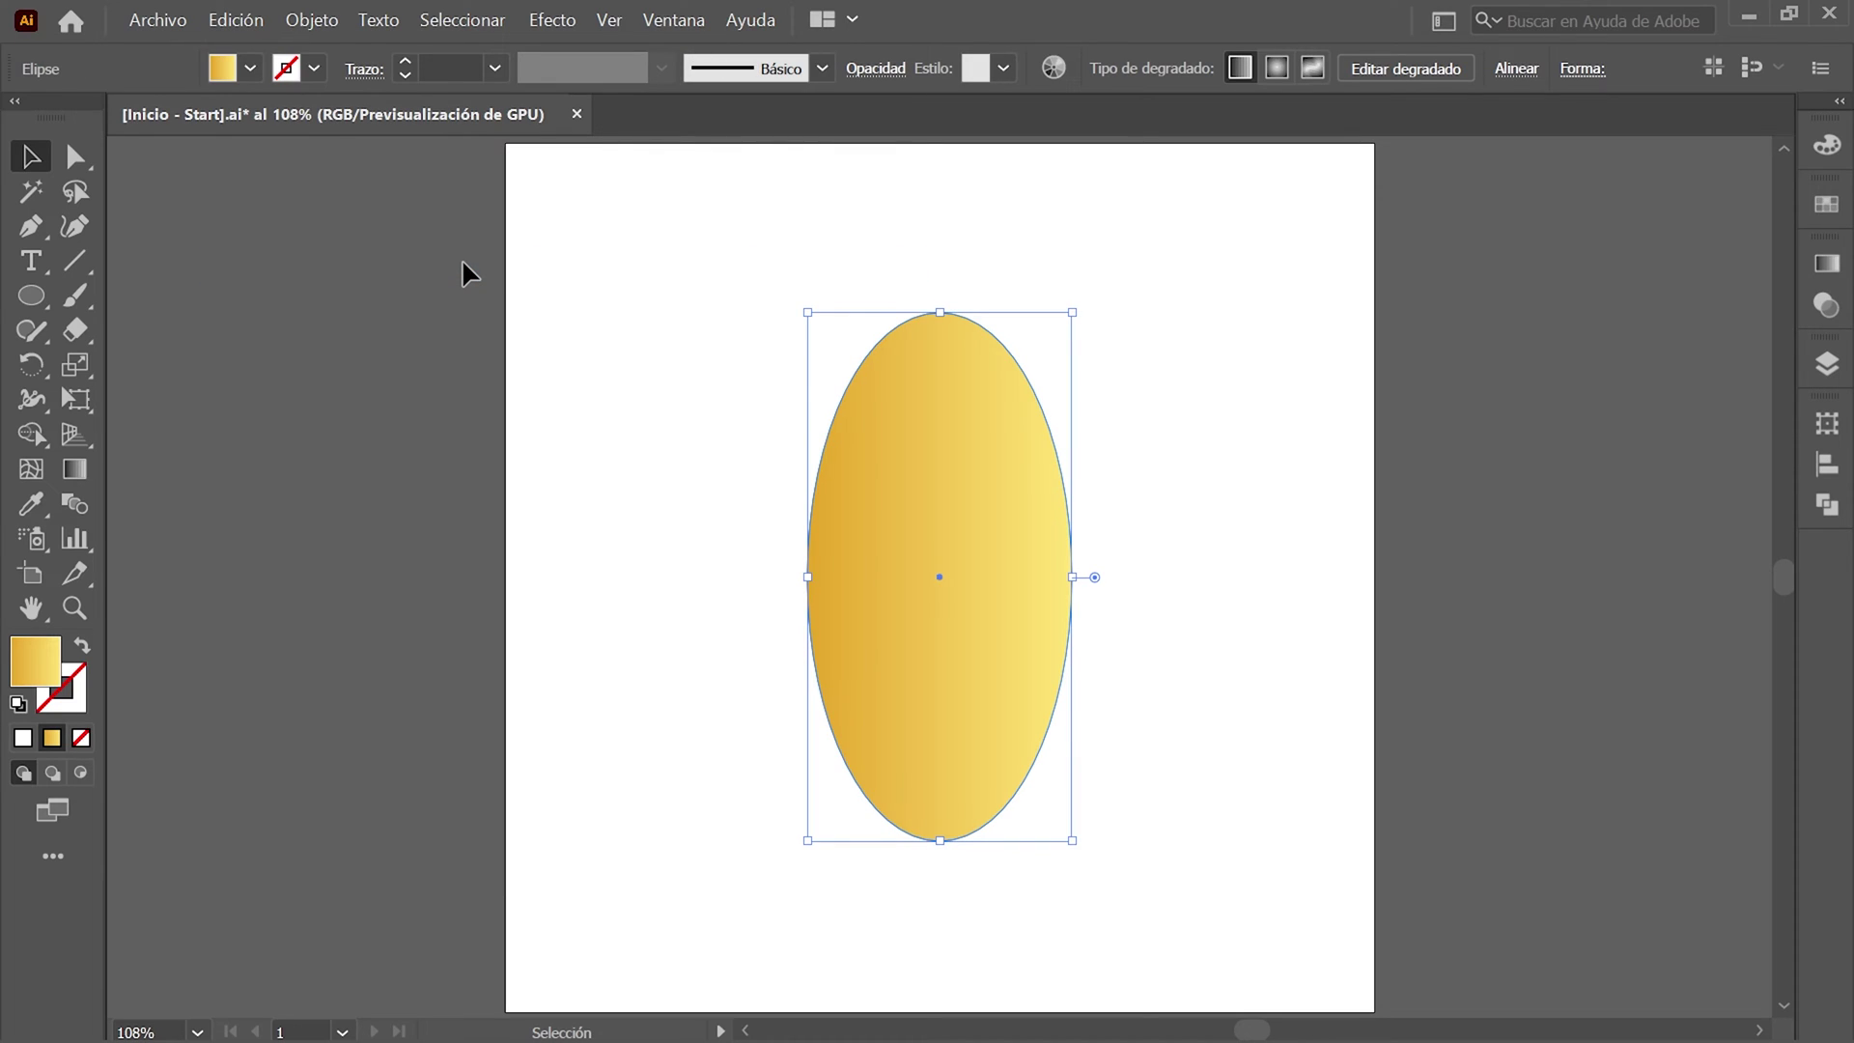
Move the pasted ellipse copy horizontally by -66 px with Transform > Move.
left_click(321, 19)
mouse_move(580, 61)
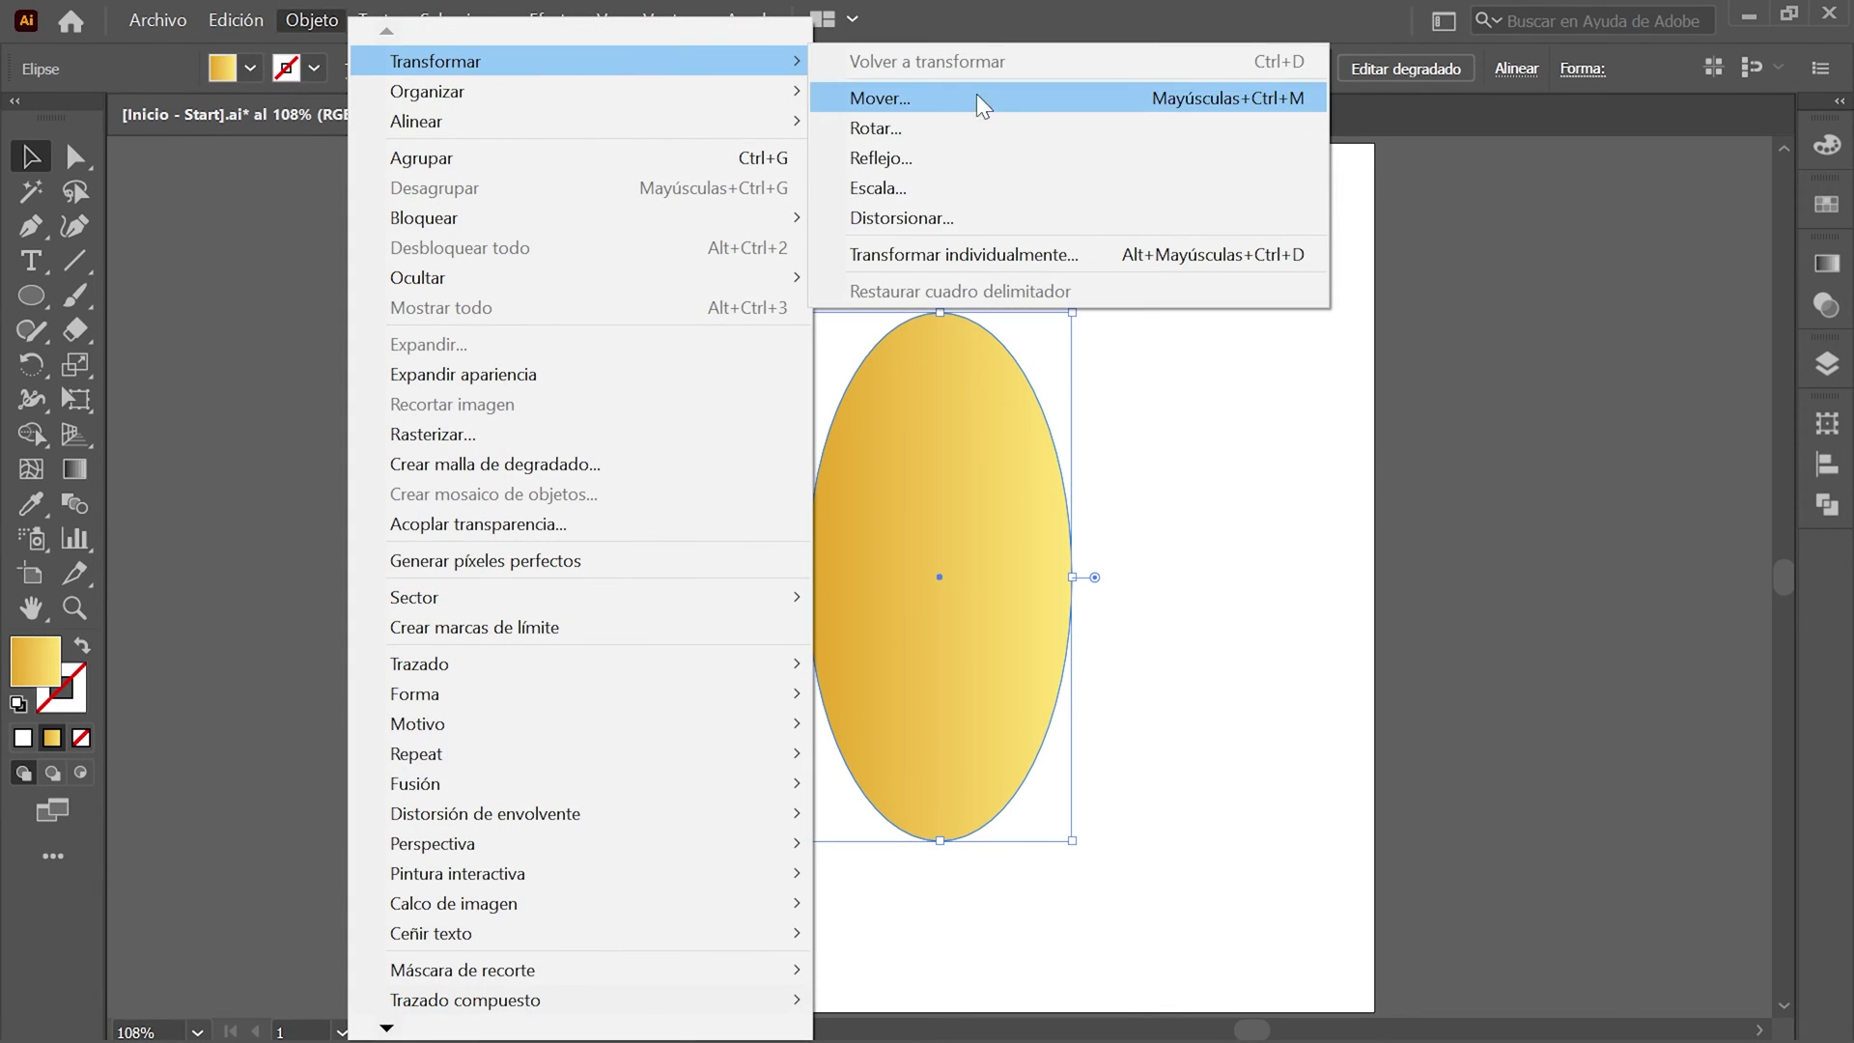
left_click(1022, 97)
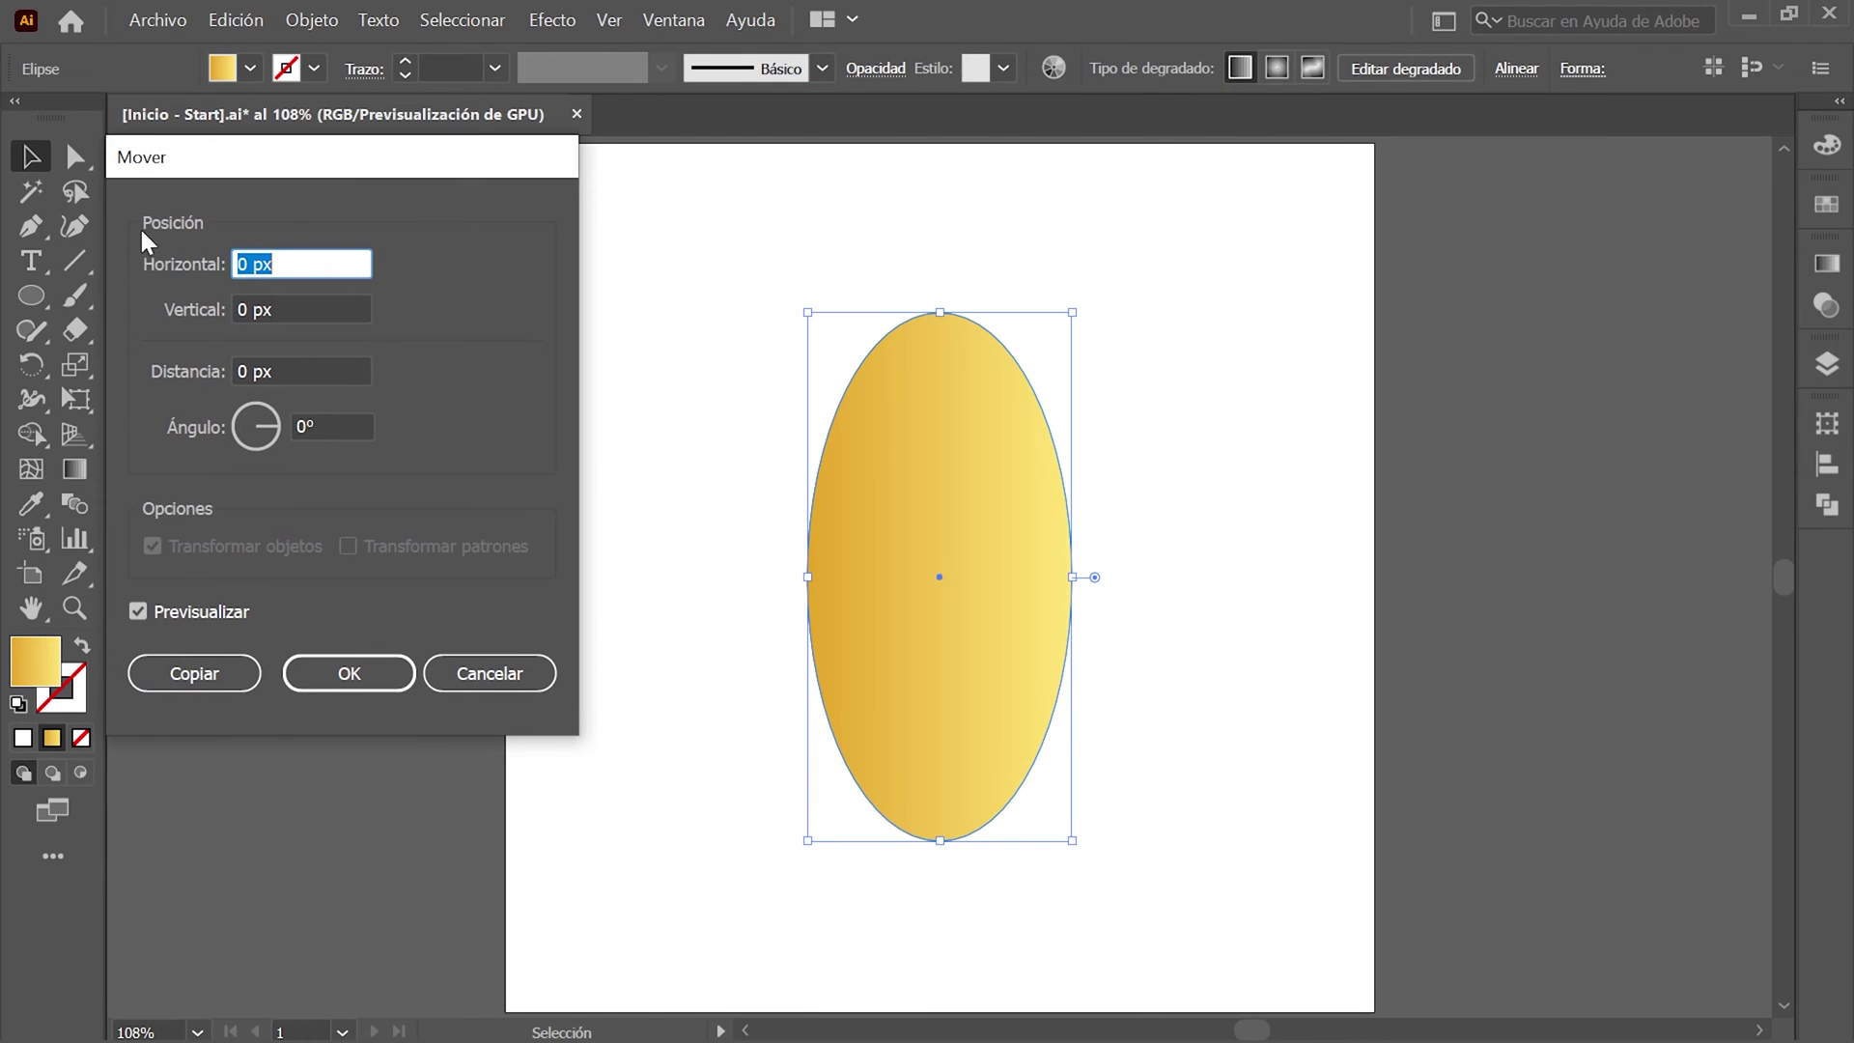
type("-66")
left_click(379, 679)
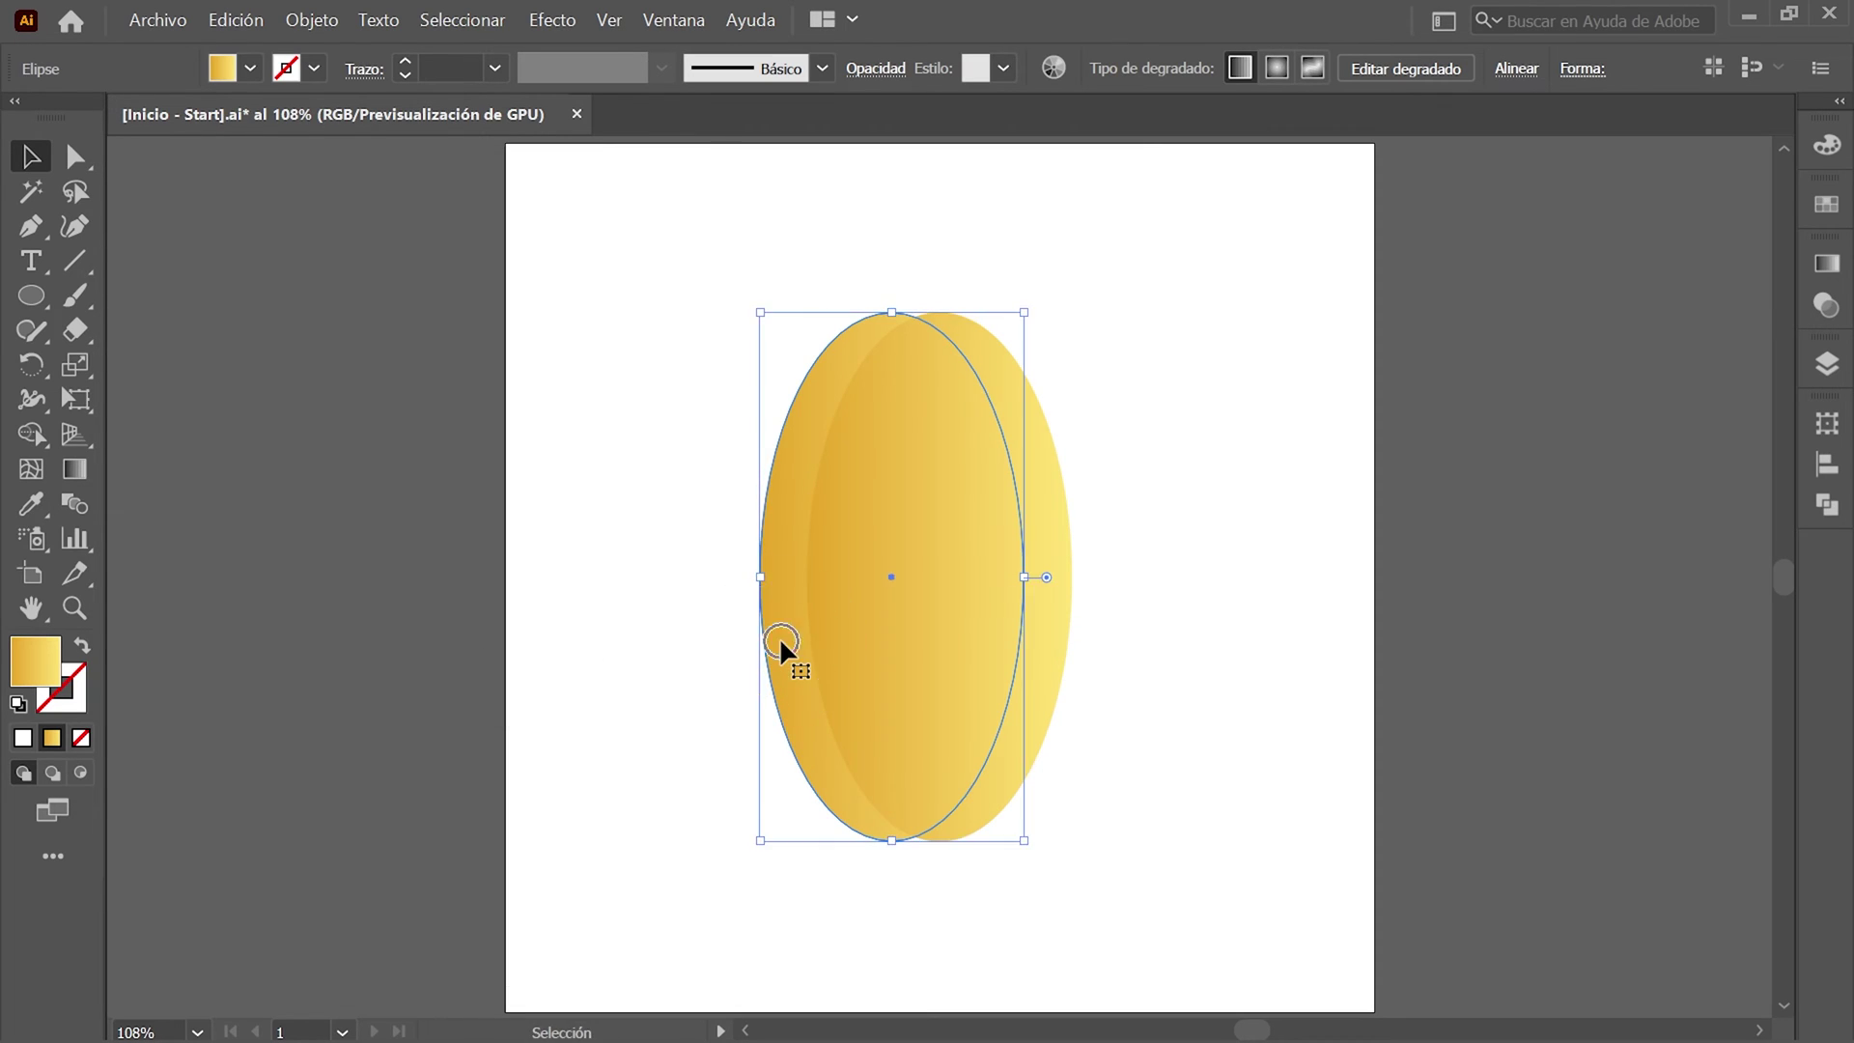
right_click(668, 479)
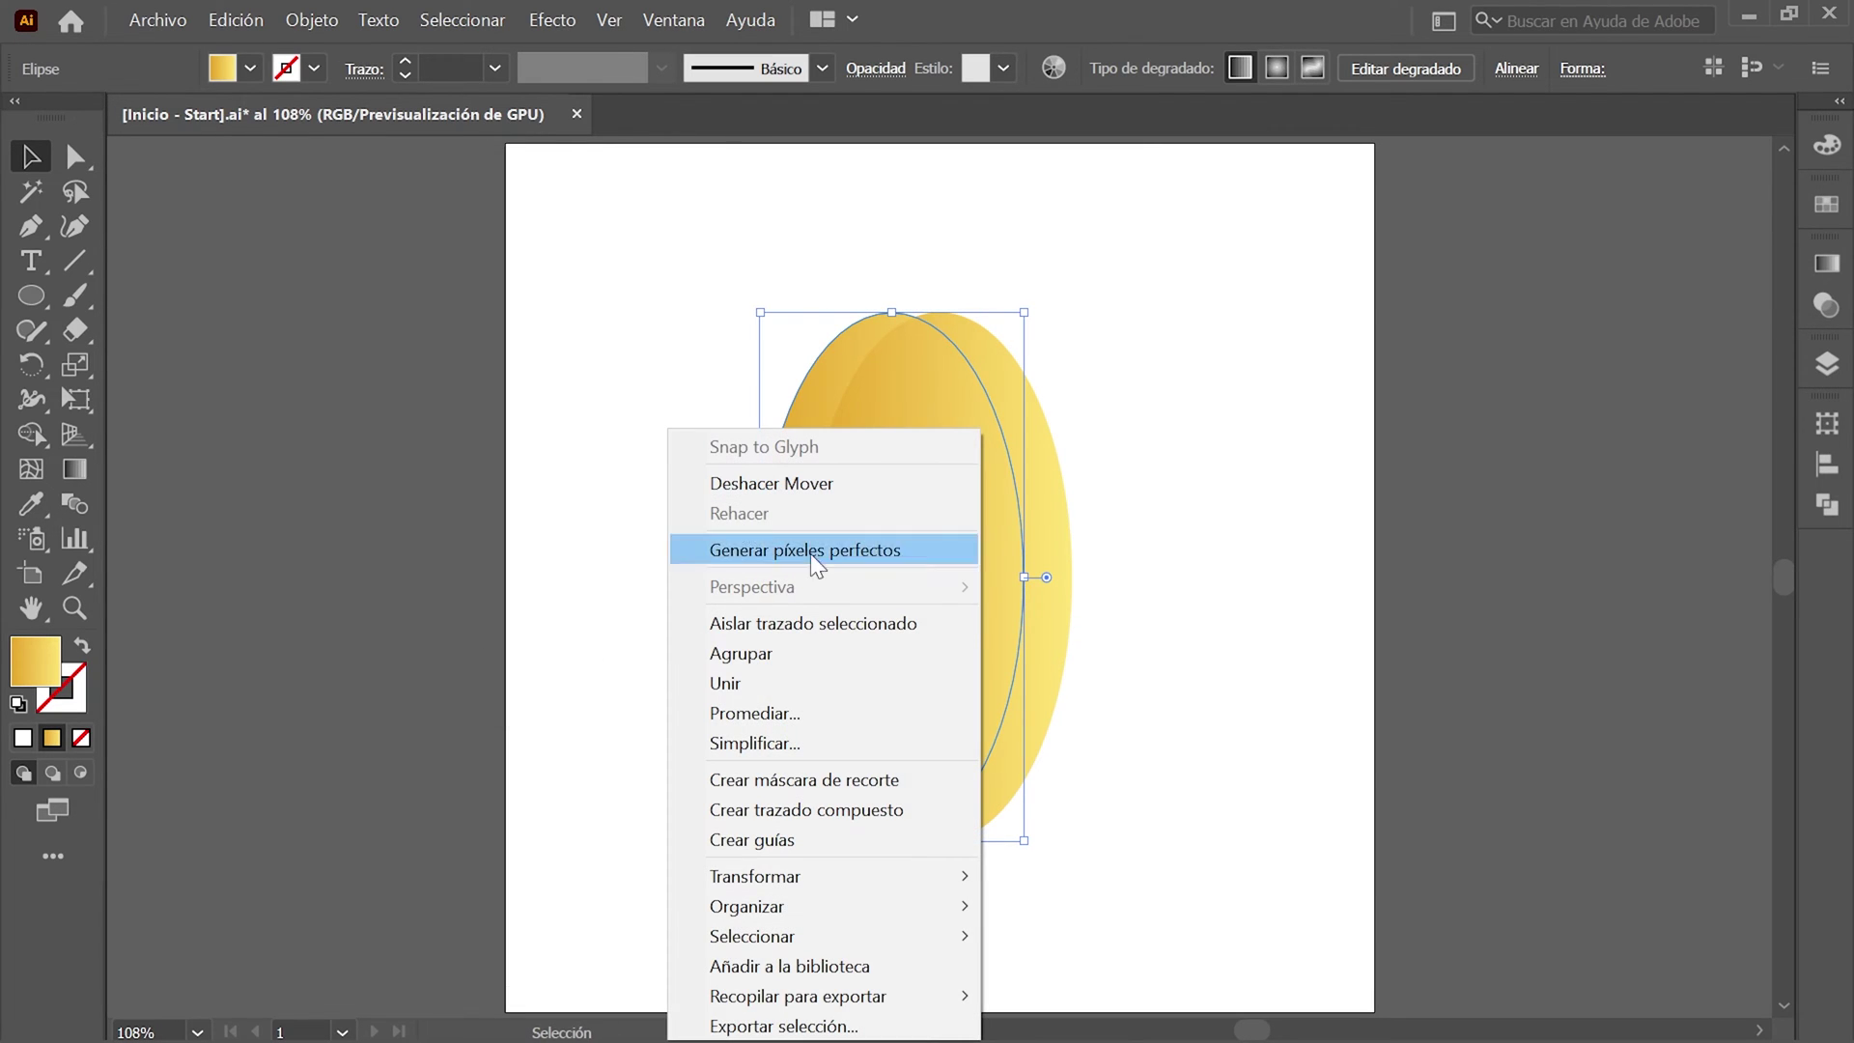
Isolate the shifted ellipse, delete its rightmost anchor, and join the left half closed.
left_click(925, 622)
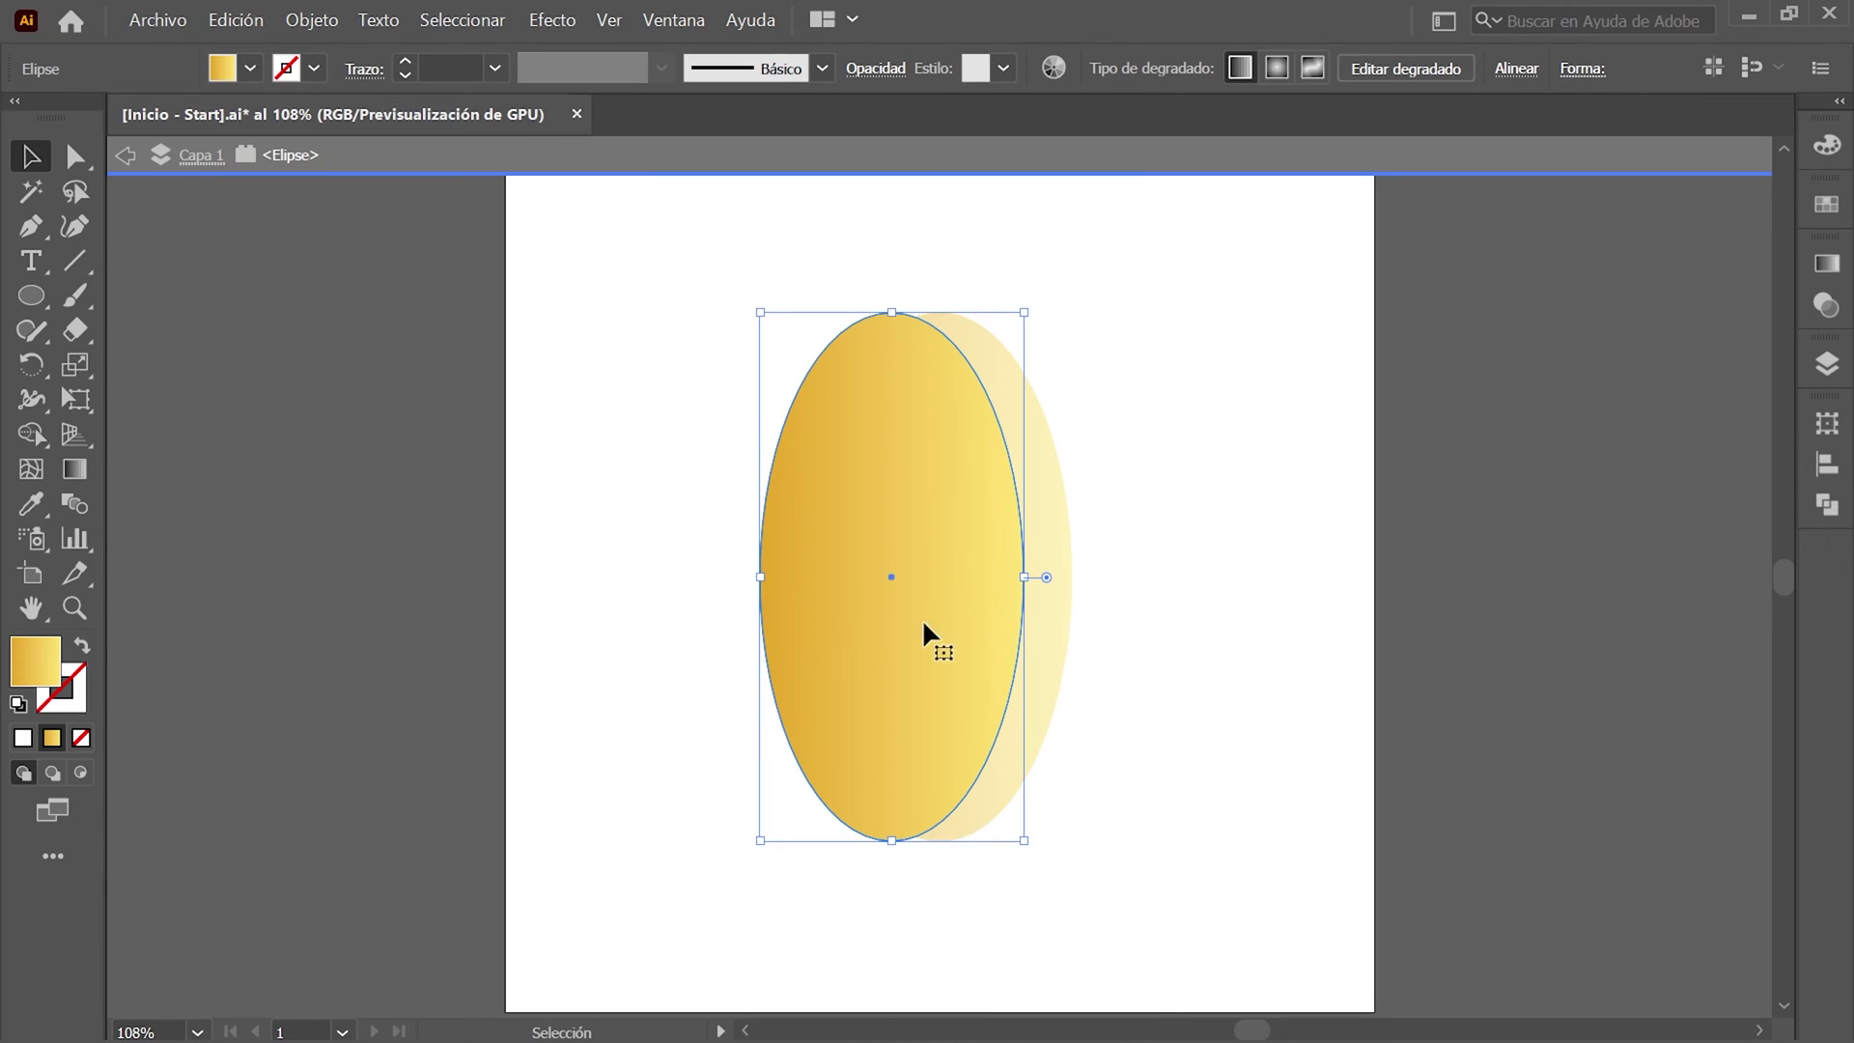
left_click(76, 159)
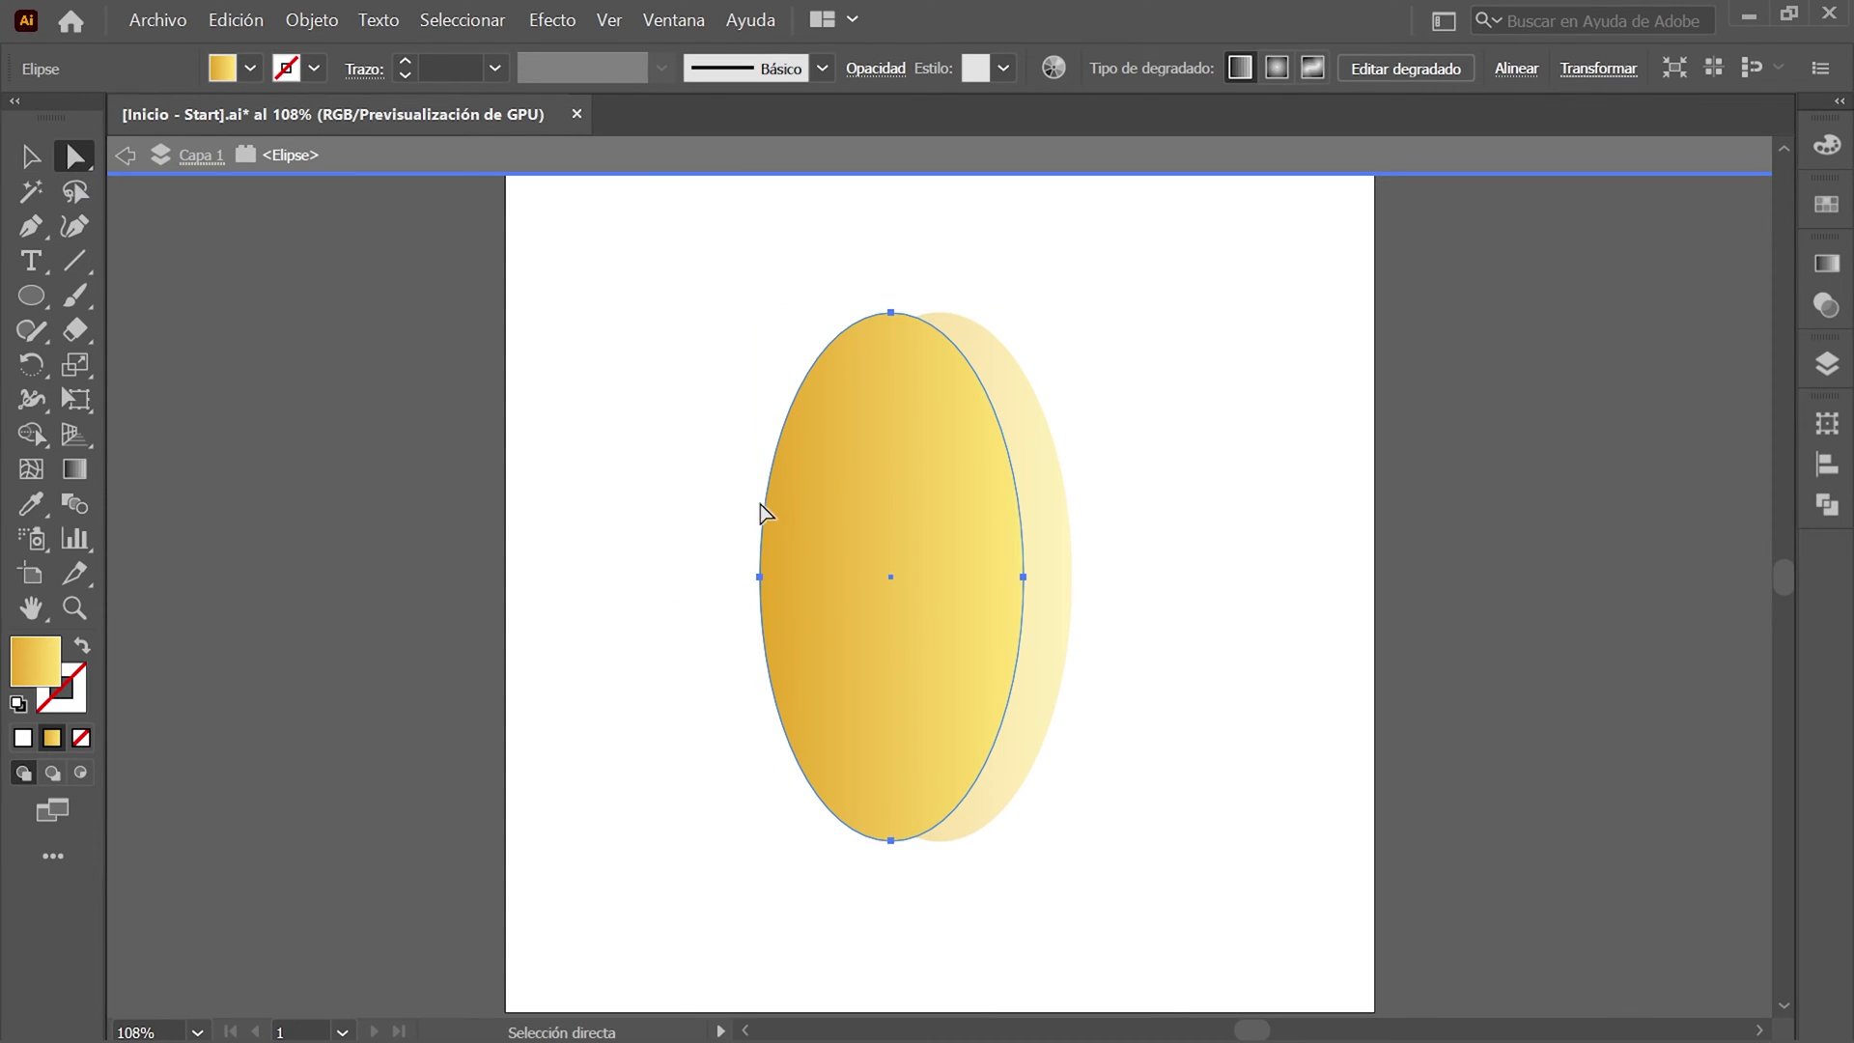
left_click(1023, 575)
key("Delete")
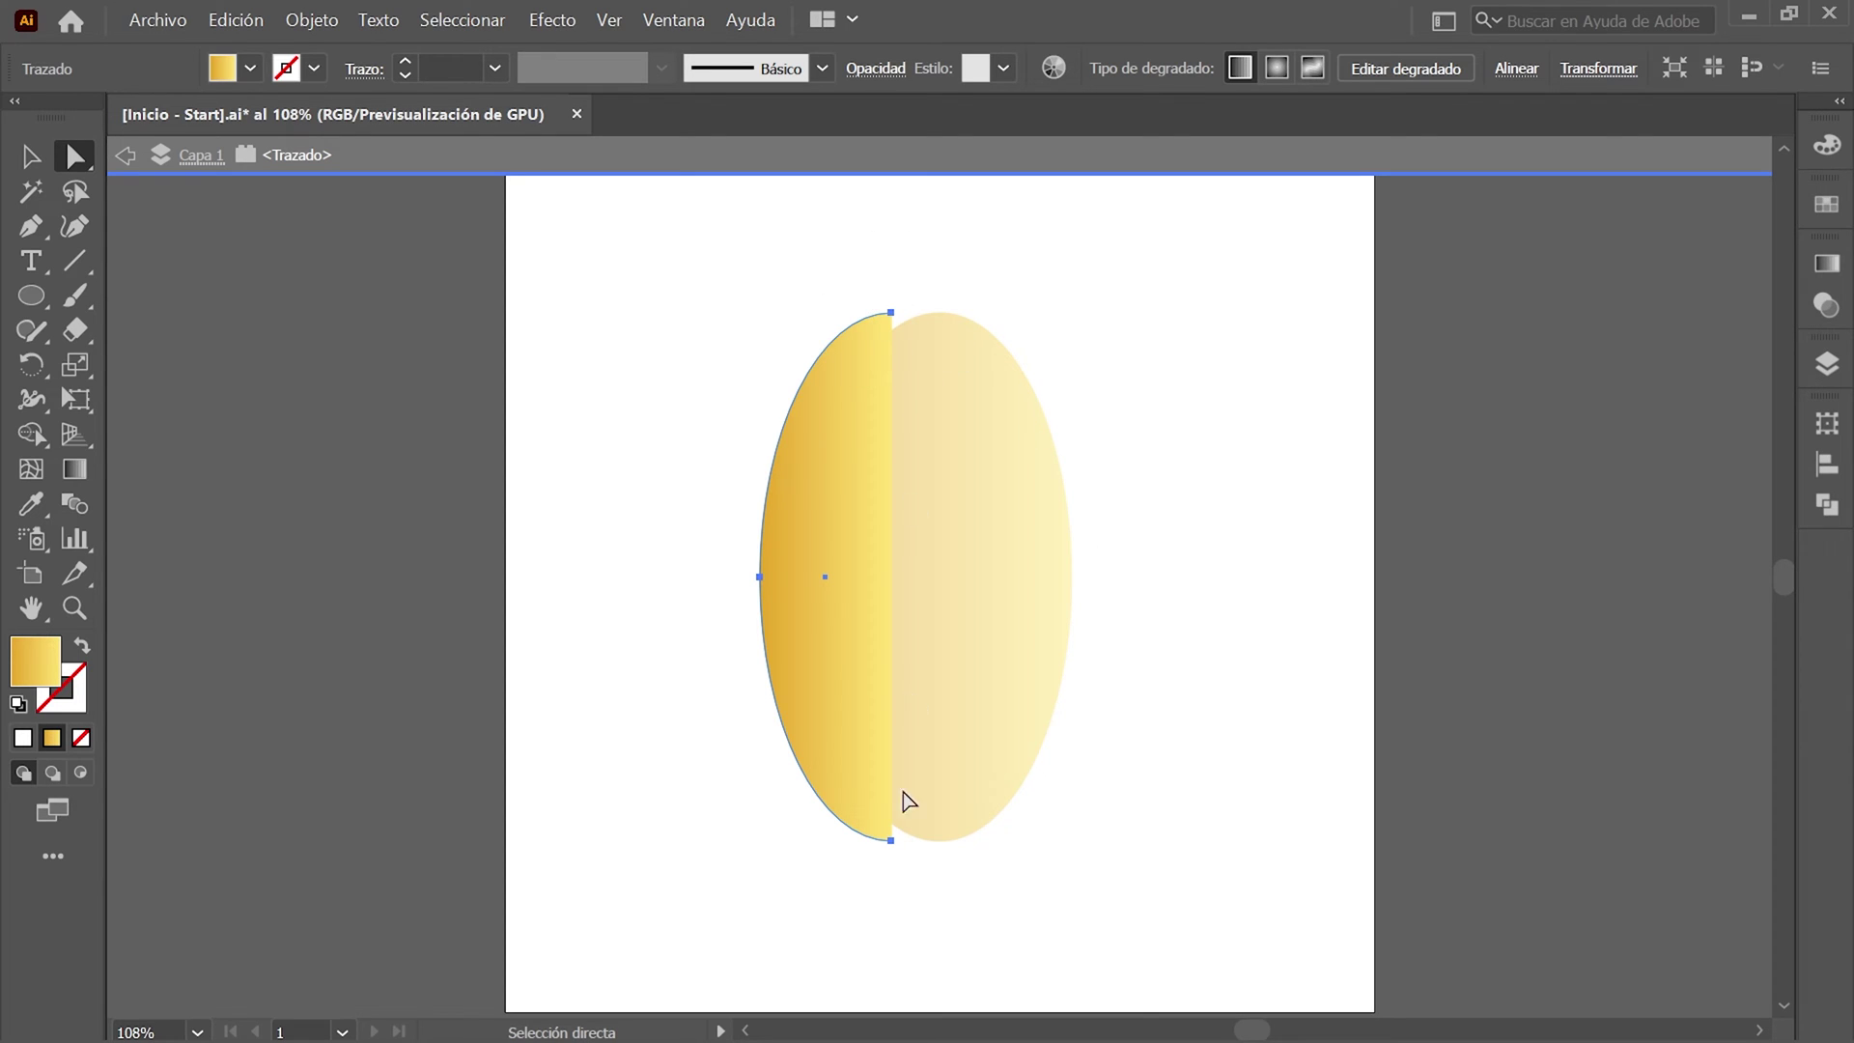
left_click(317, 20)
mouse_move(420, 663)
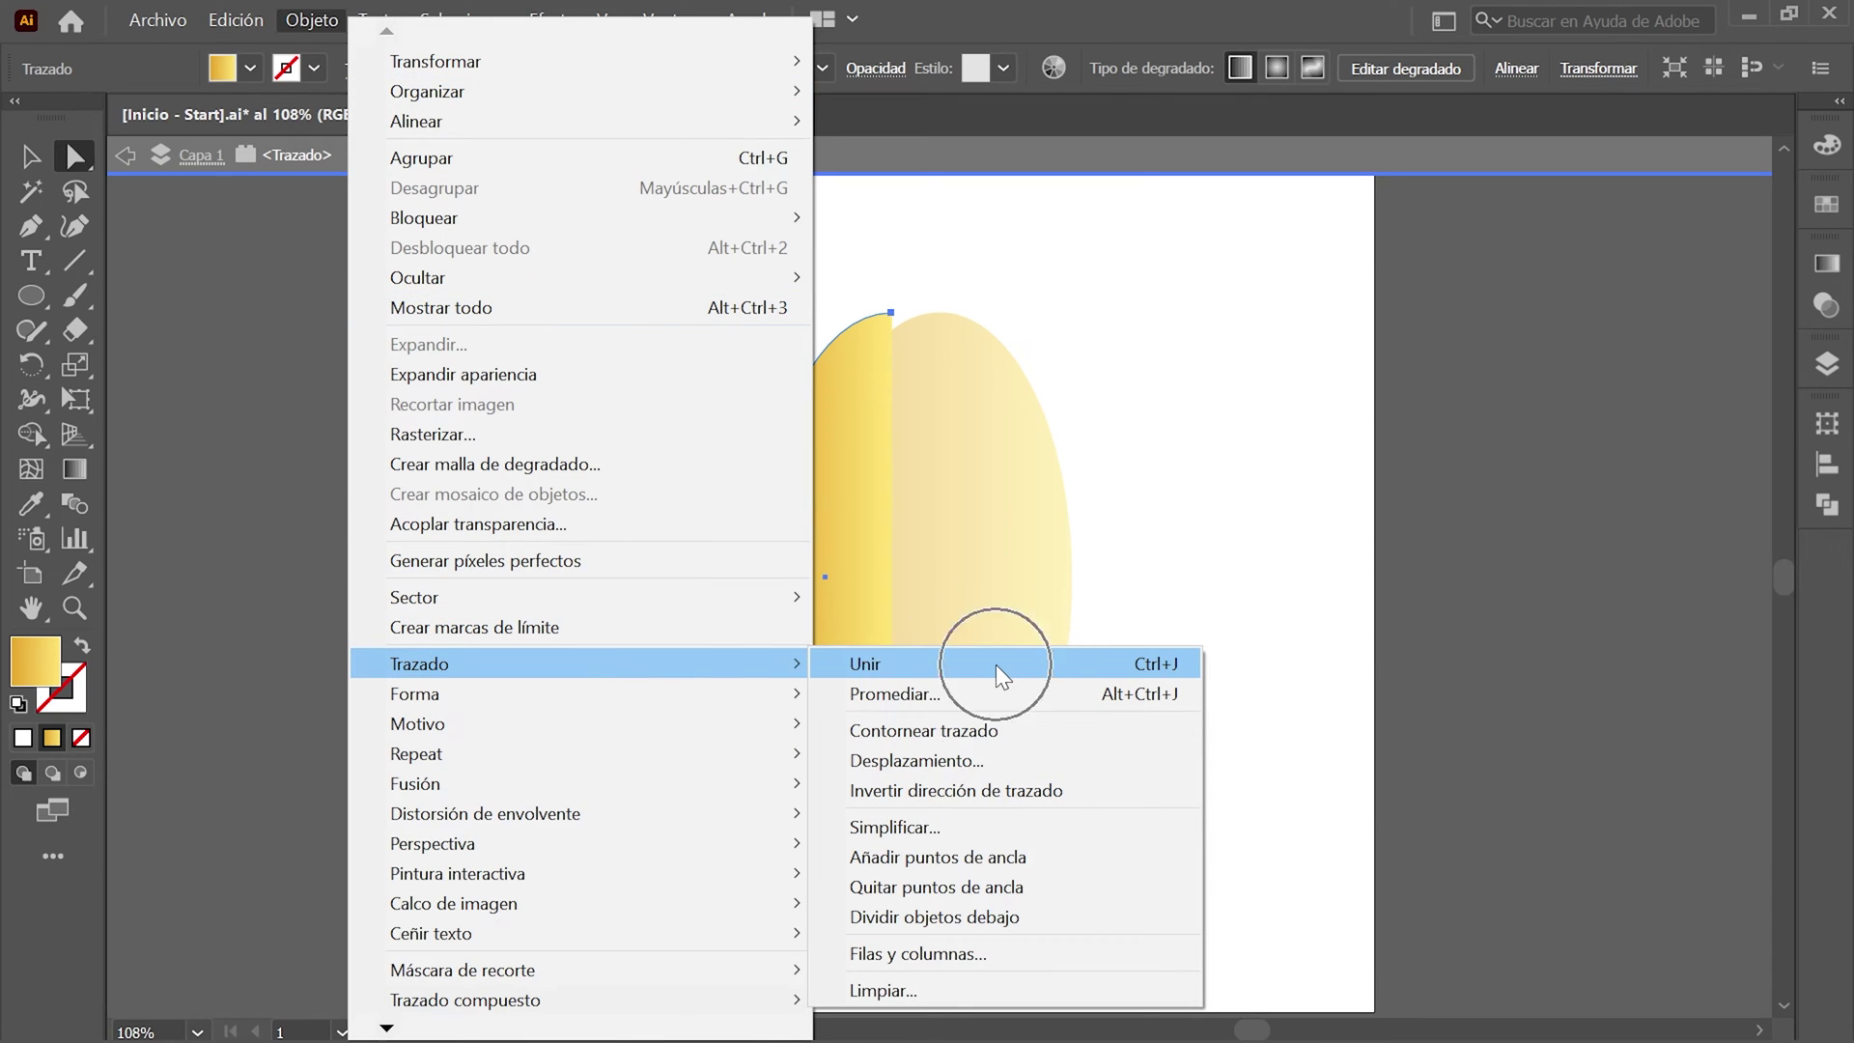
left_click(995, 665)
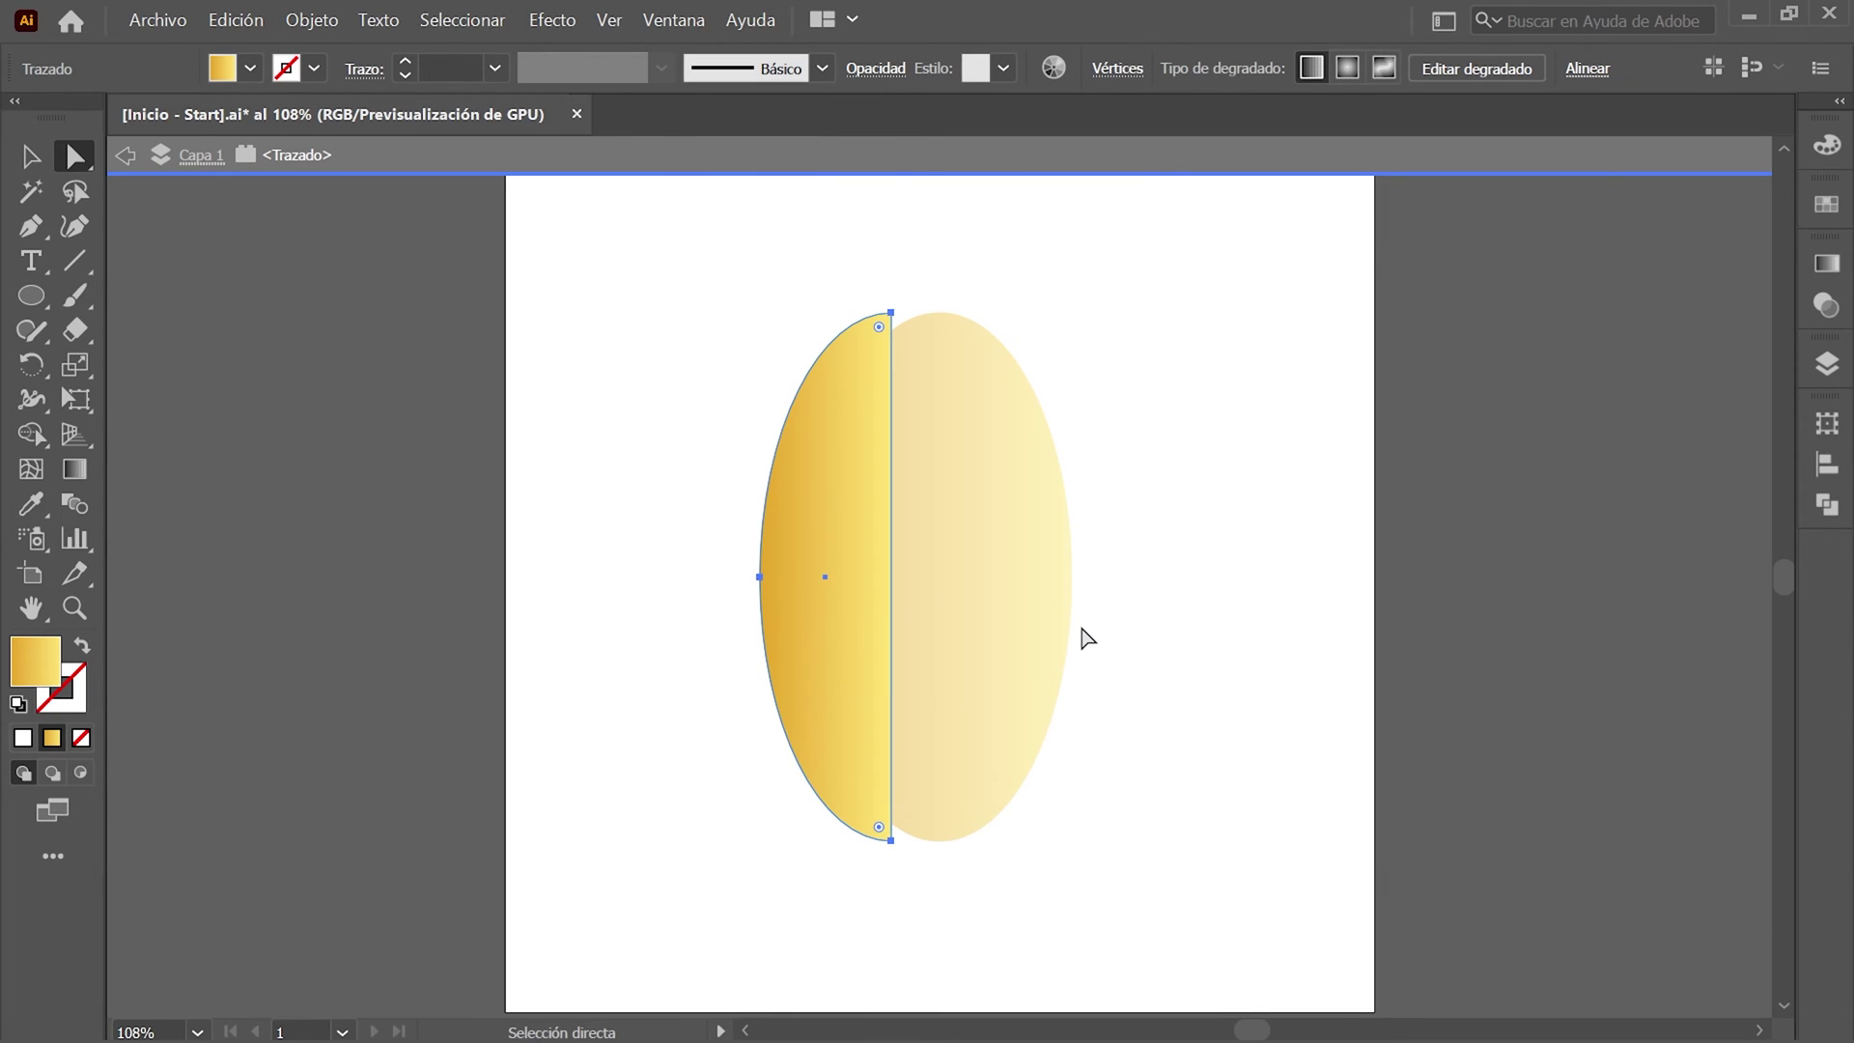
Draw a 66 × 730 px rectangle starting at the half shape's top anchor.
left_click(32, 296)
left_click(302, 301)
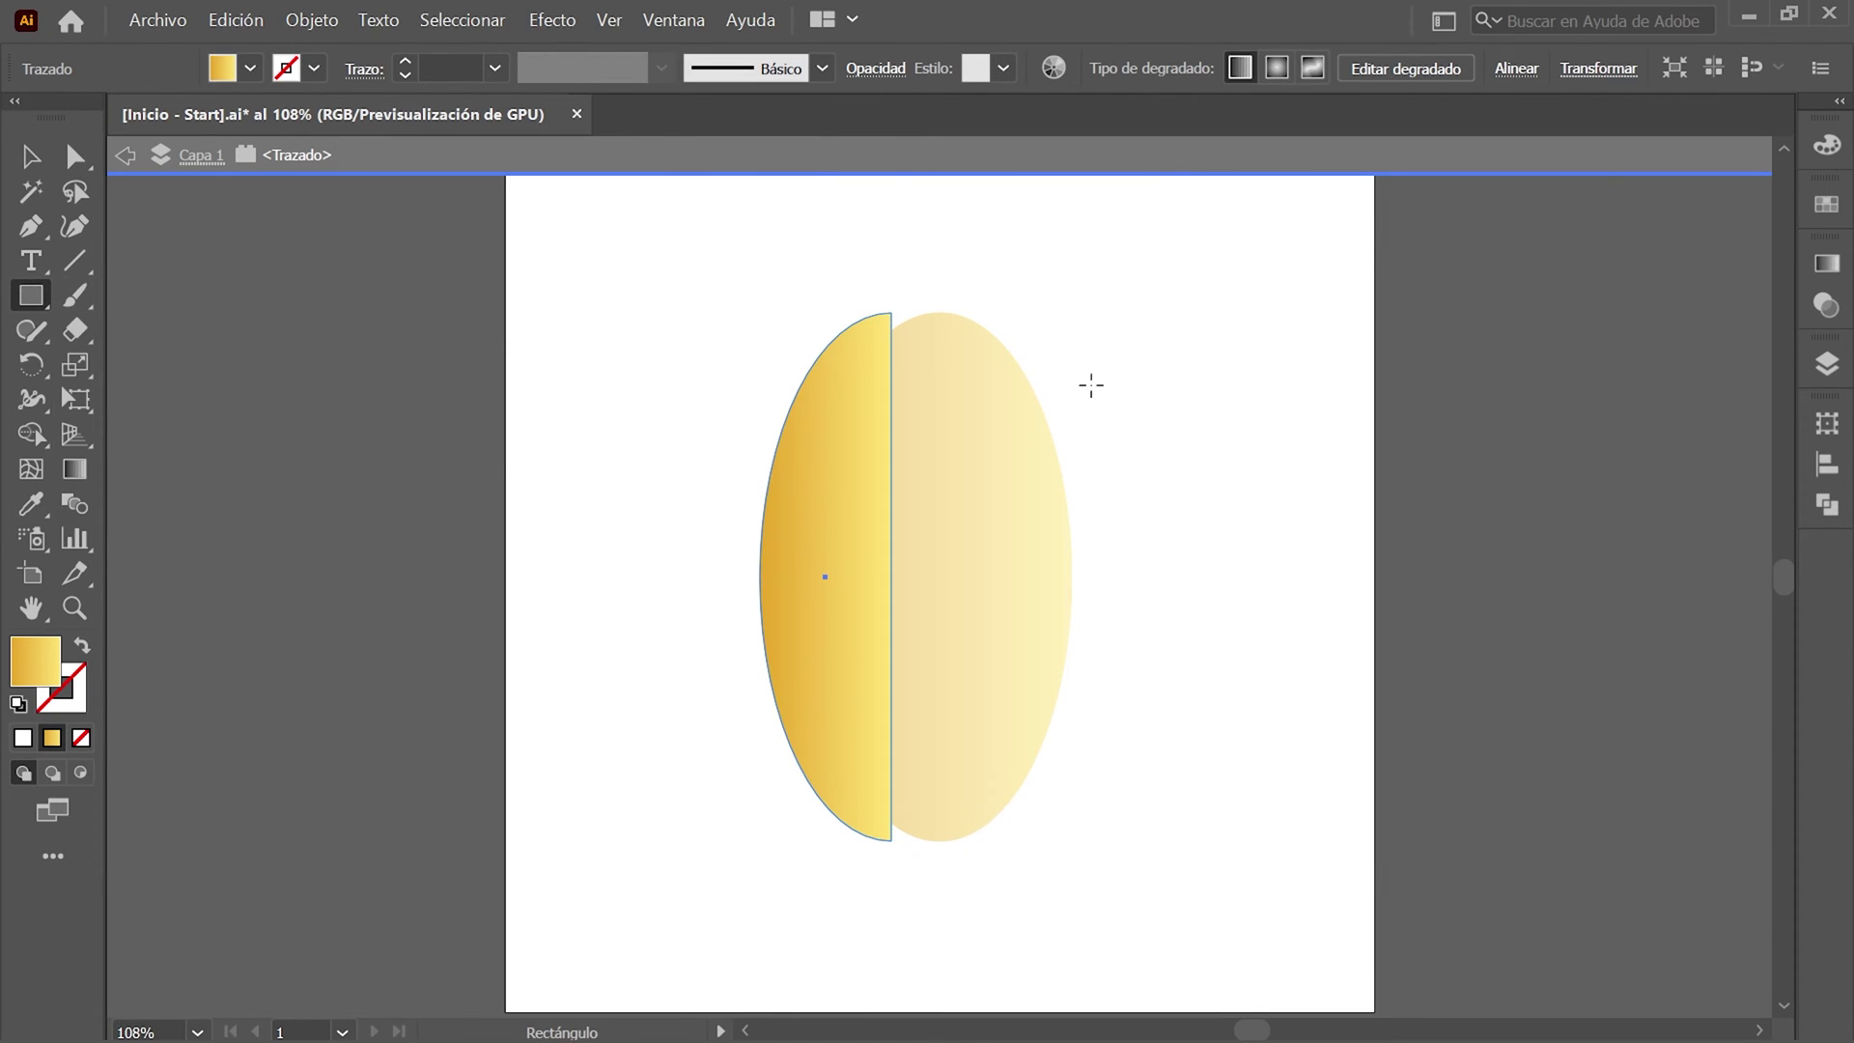
left_click(891, 311, "ctrl")
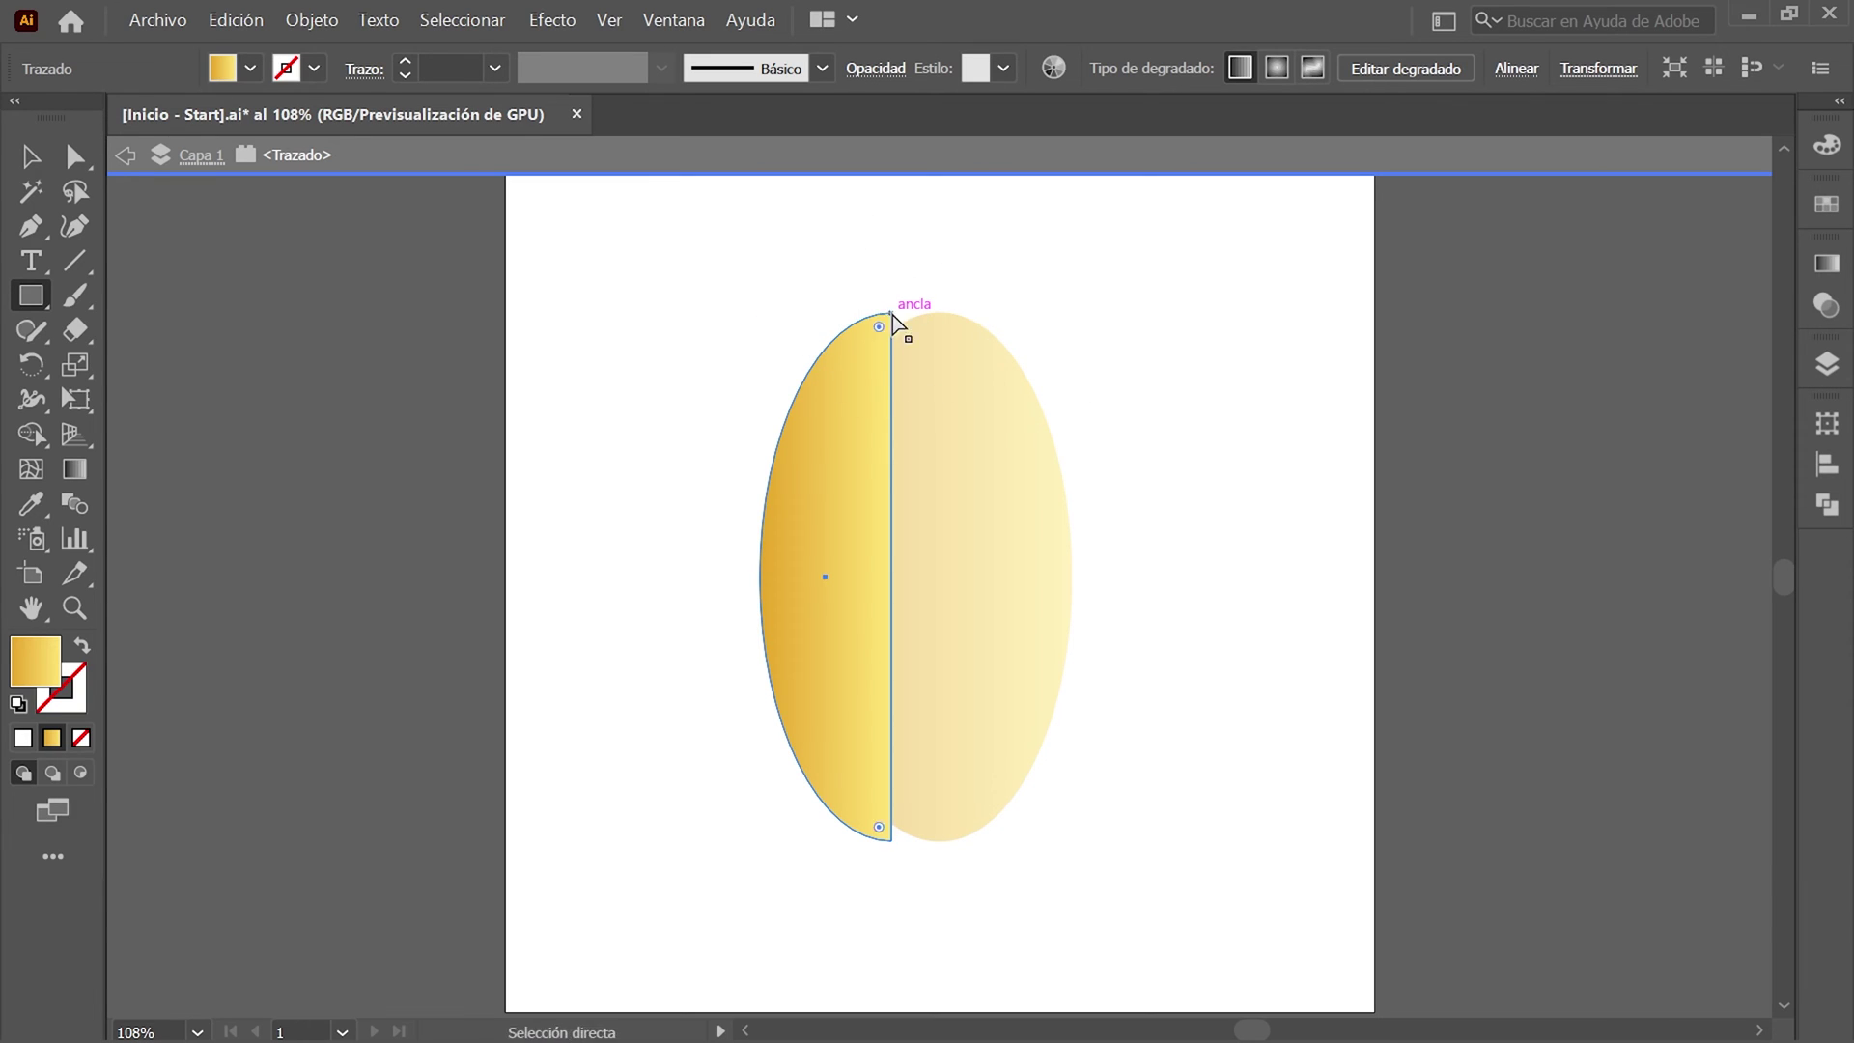
left_click(892, 313)
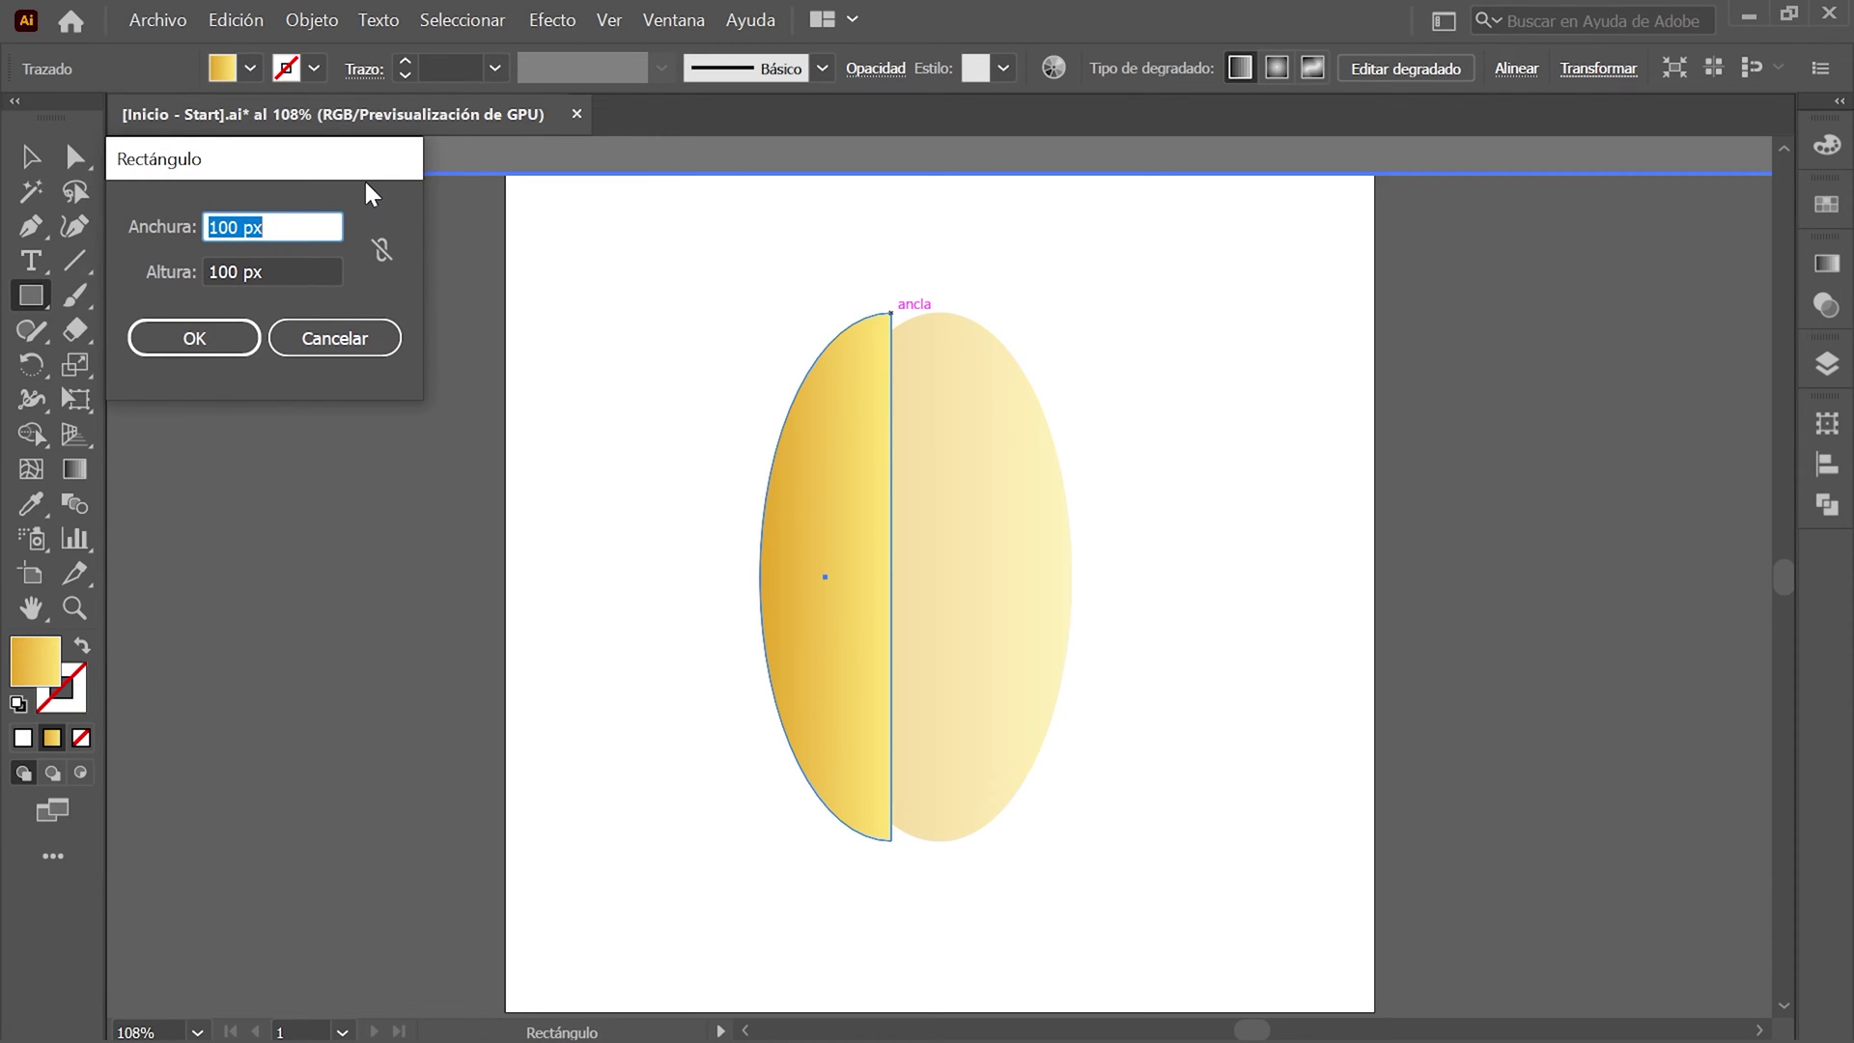
type("66")
key("Tab")
type("730")
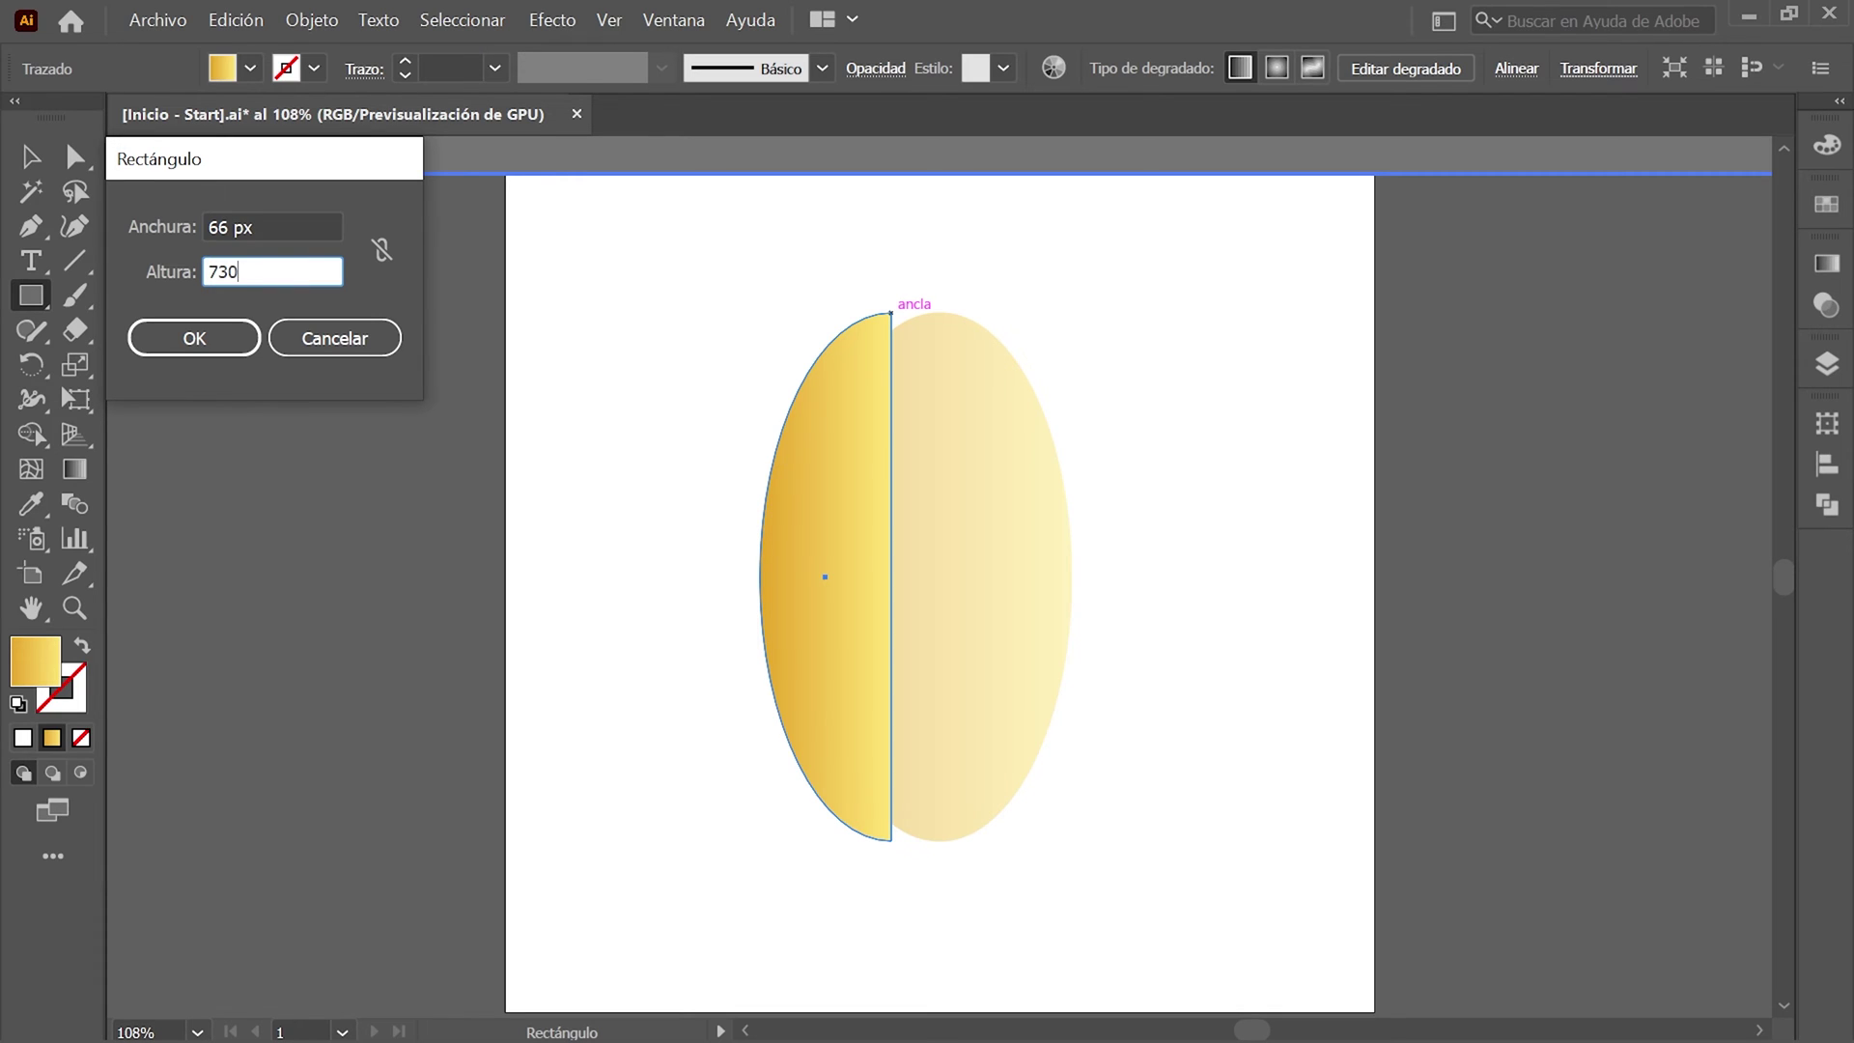
key("Tab")
left_click(226, 346)
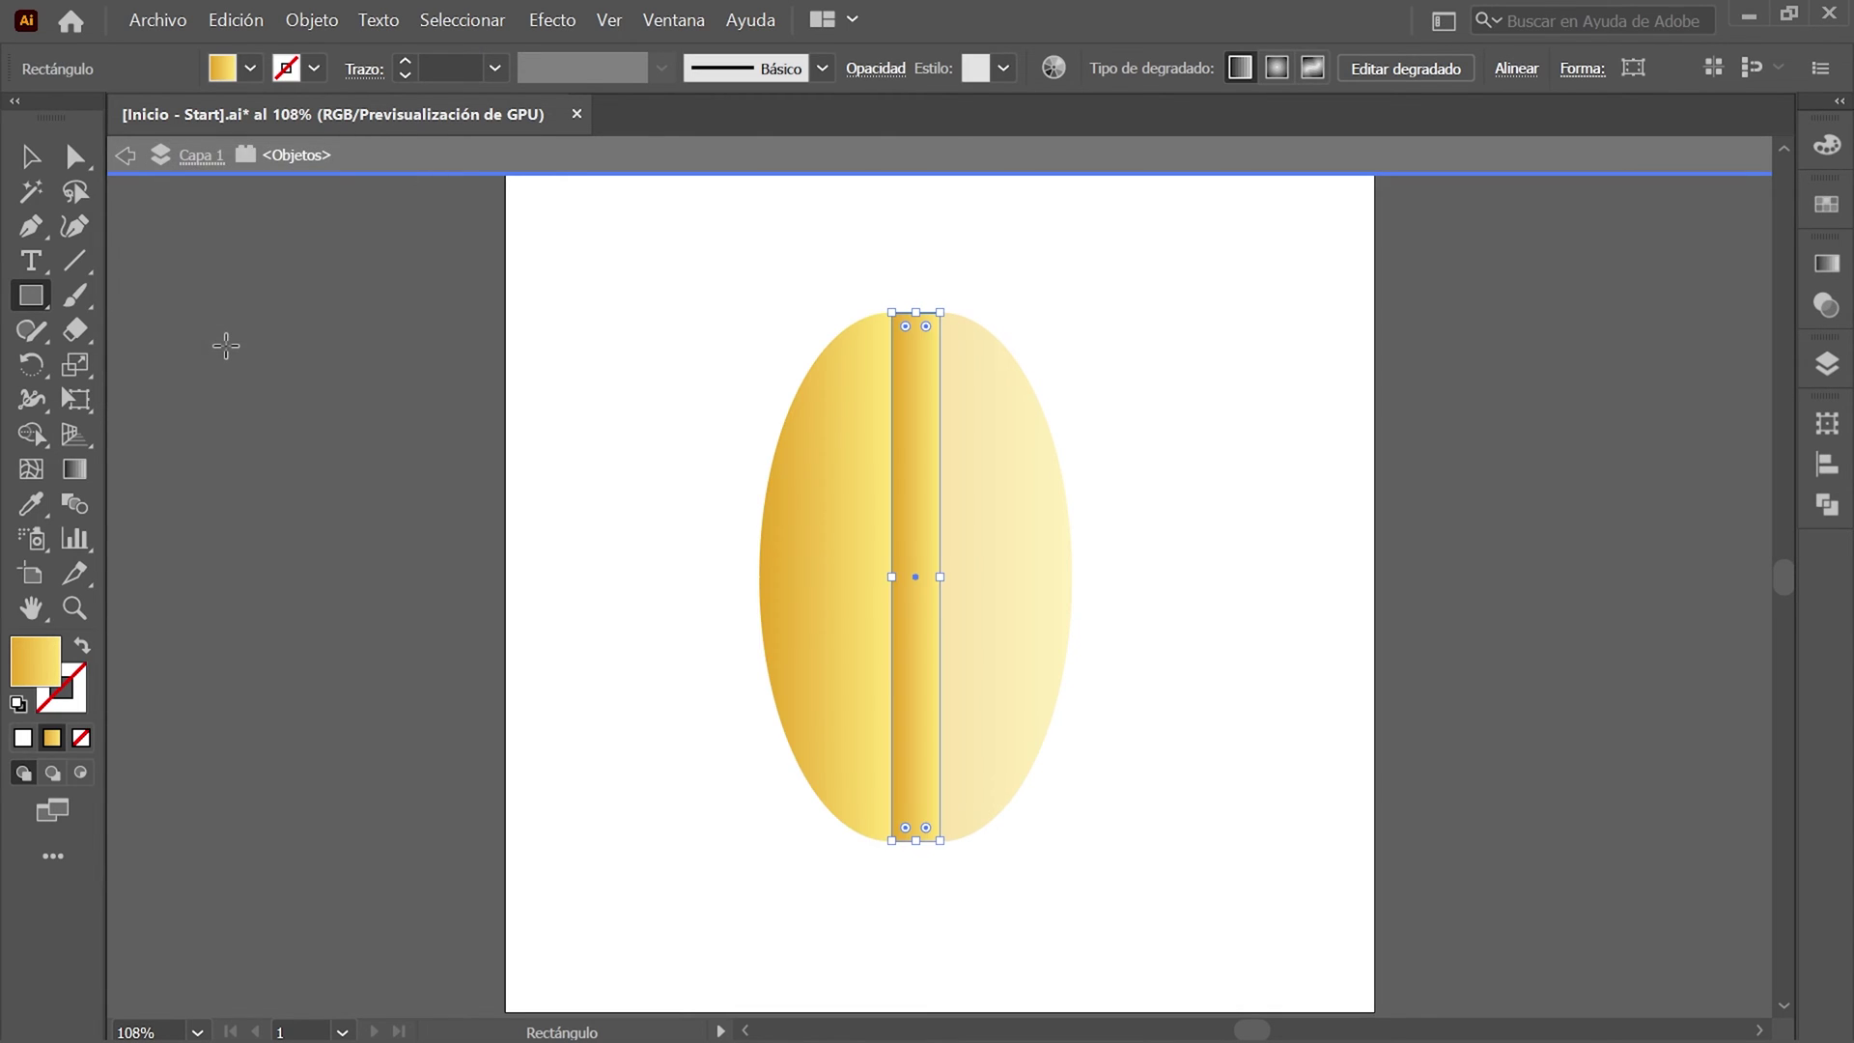
Select all and unite the strip with the half ellipse in Pathfinder.
left_click(466, 21)
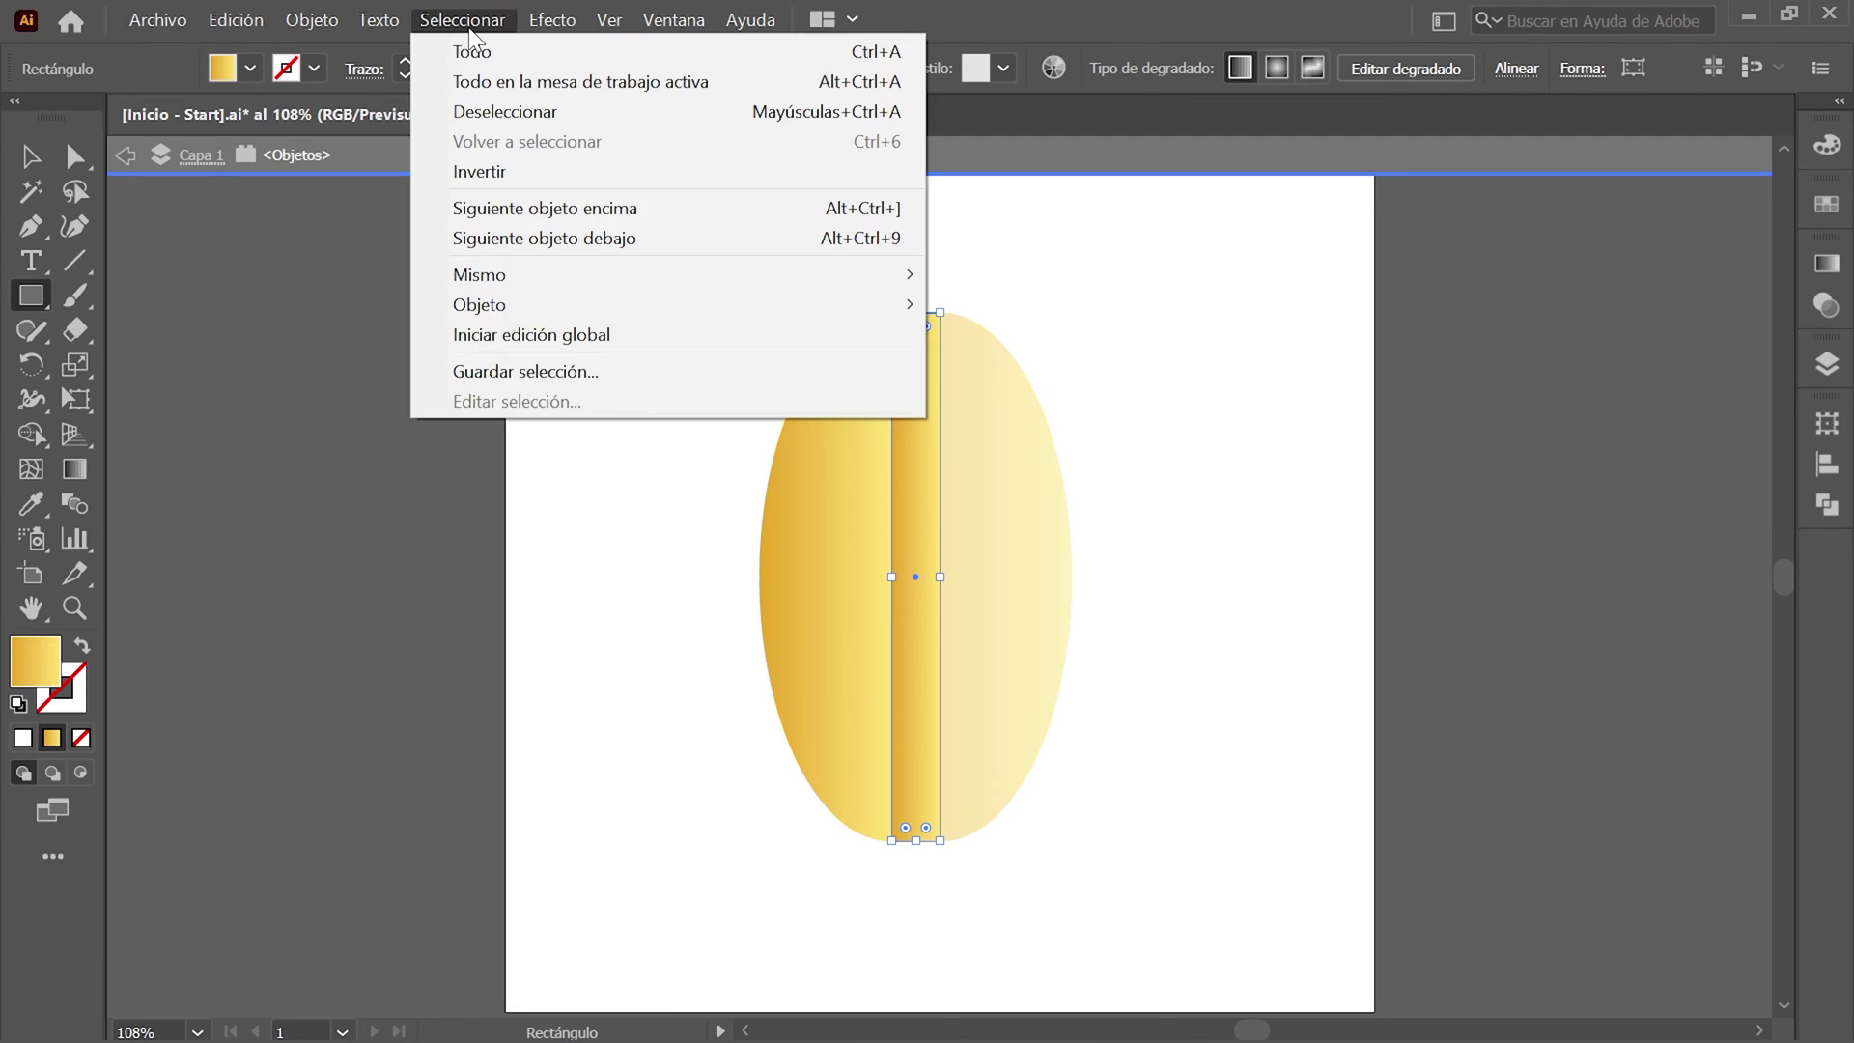
left_click(560, 50)
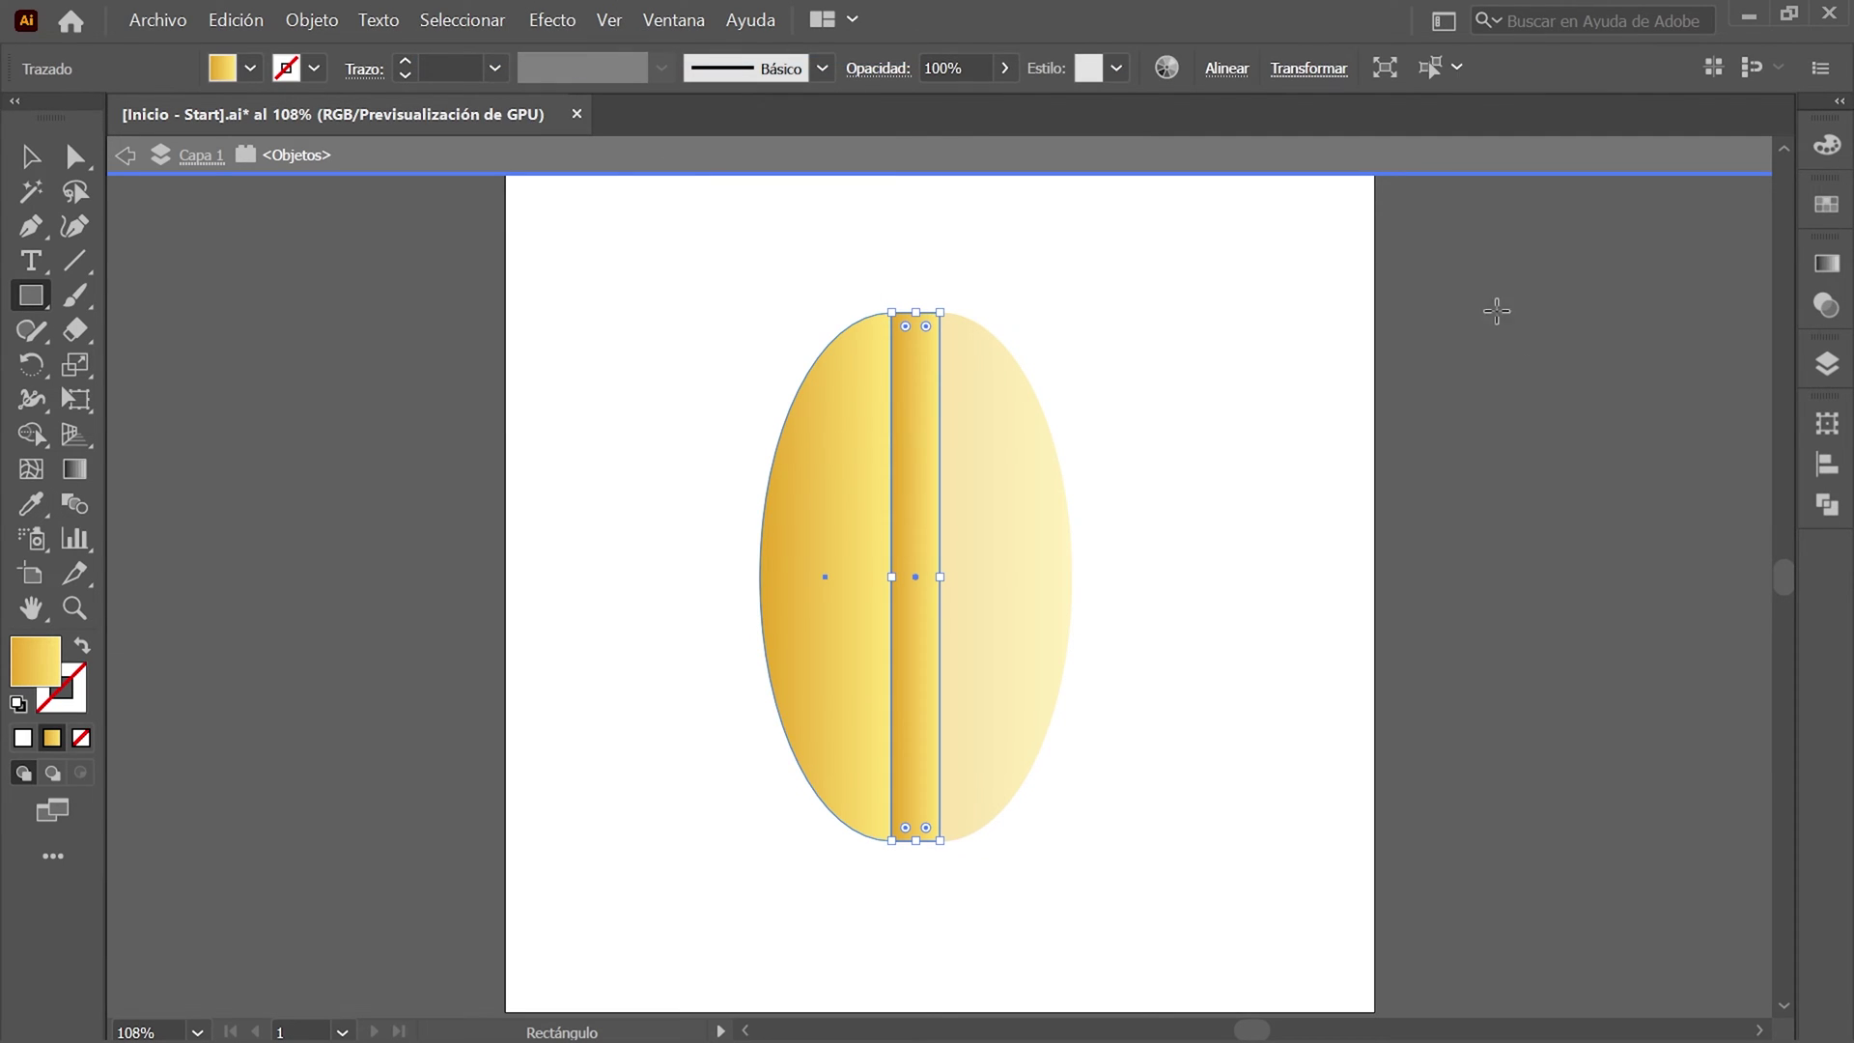
left_click(1826, 504)
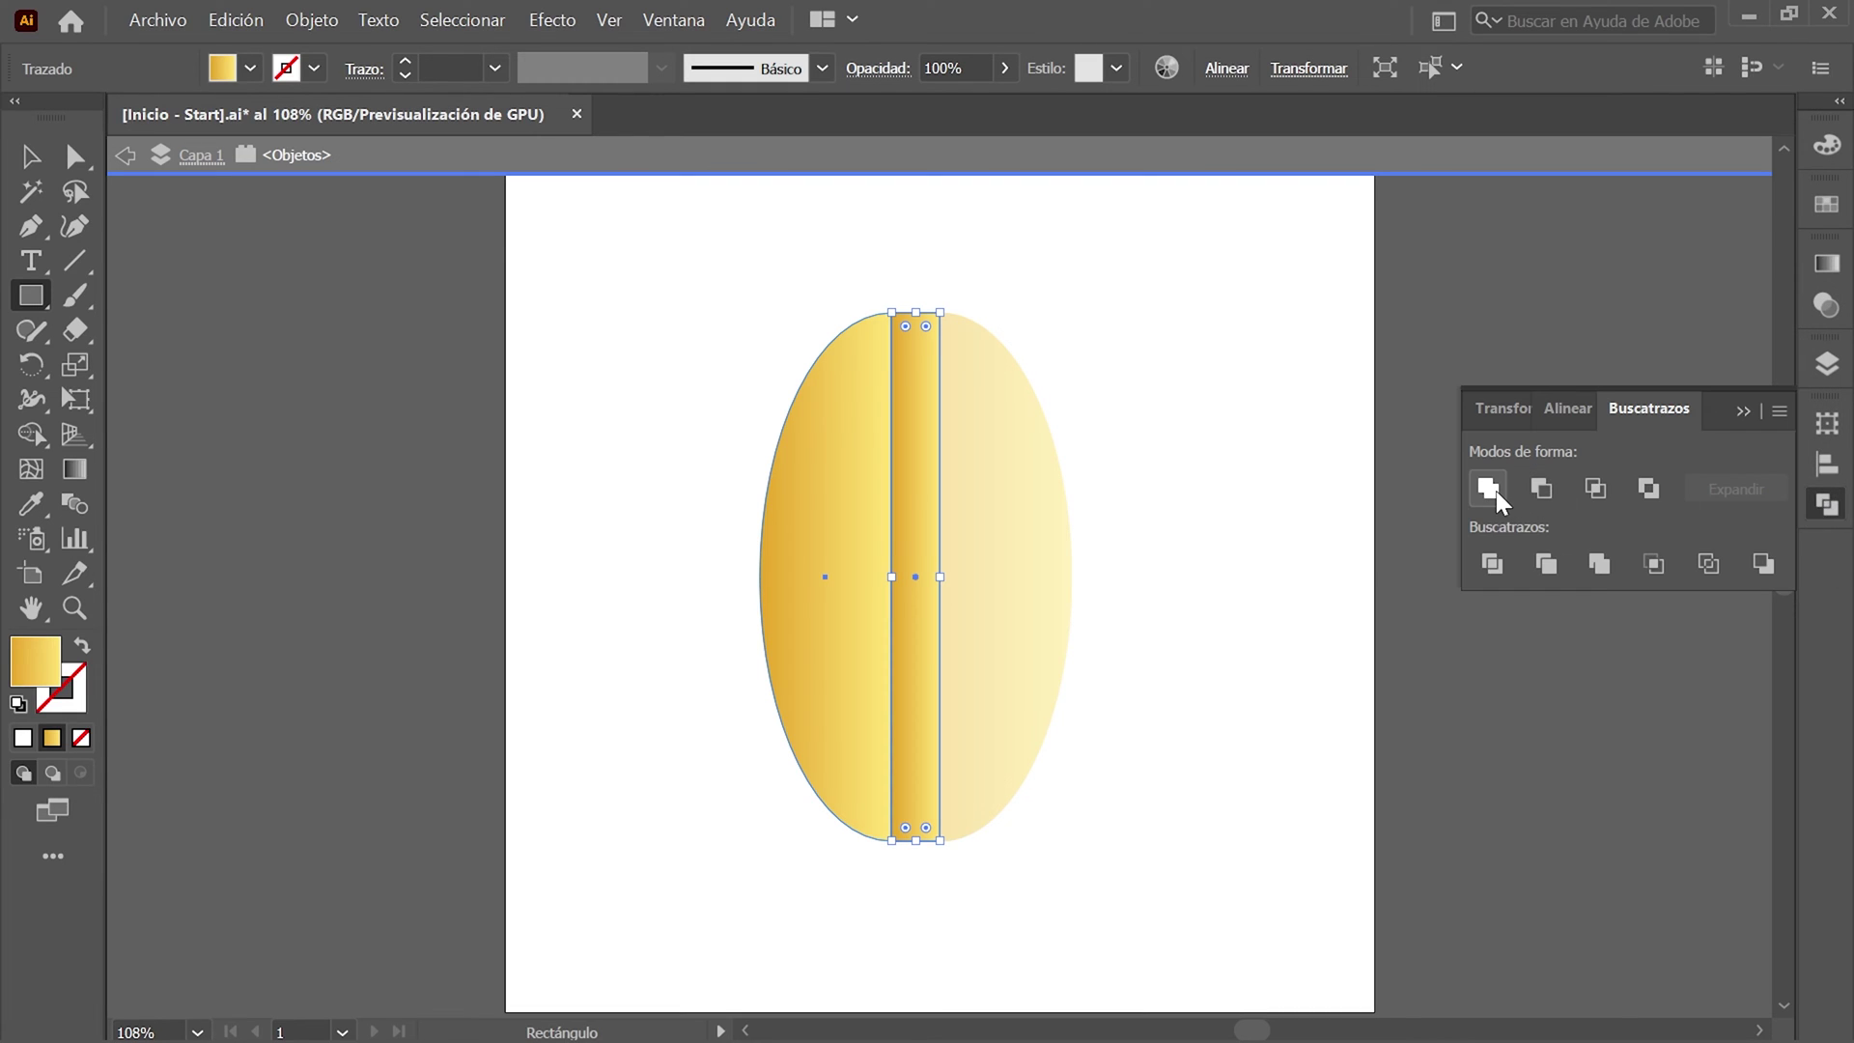
left_click(1488, 489)
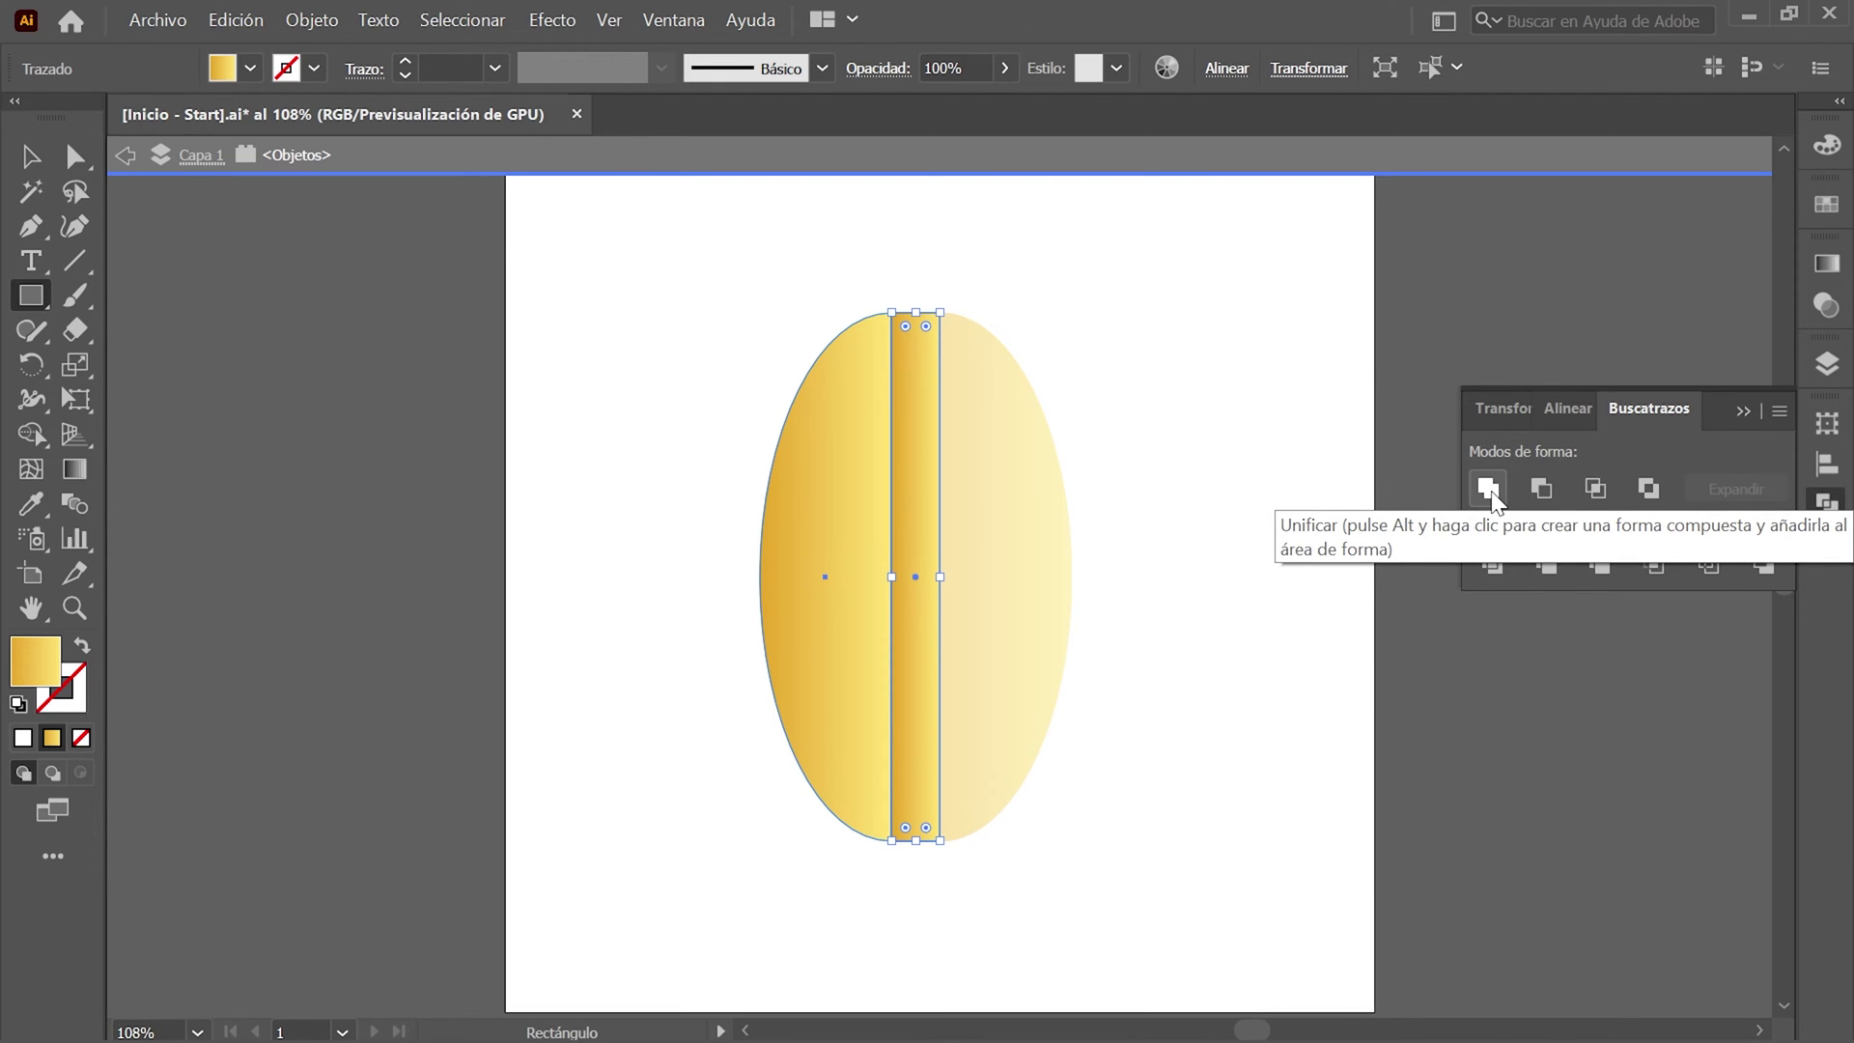
left_click(1489, 489)
left_click(1826, 504)
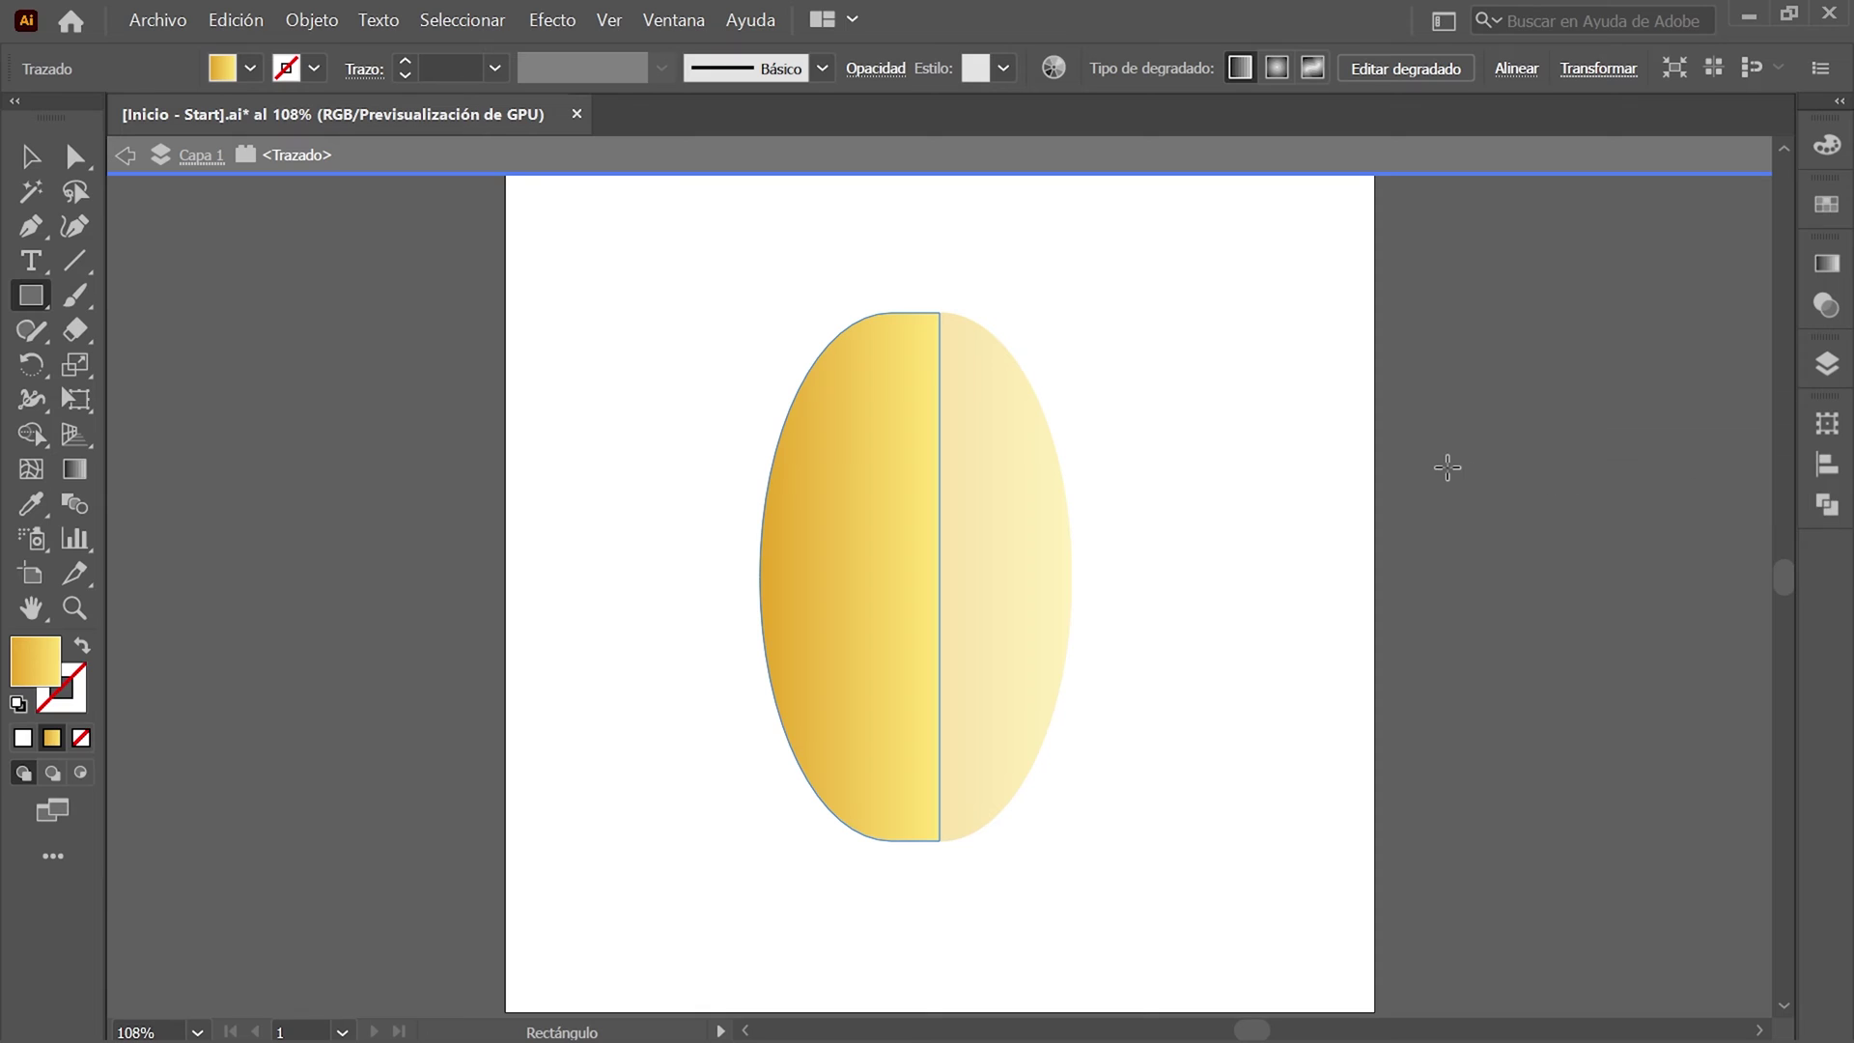
Fill the merged left shape with the G2 gradient at a 90° angle.
left_click(1824, 204)
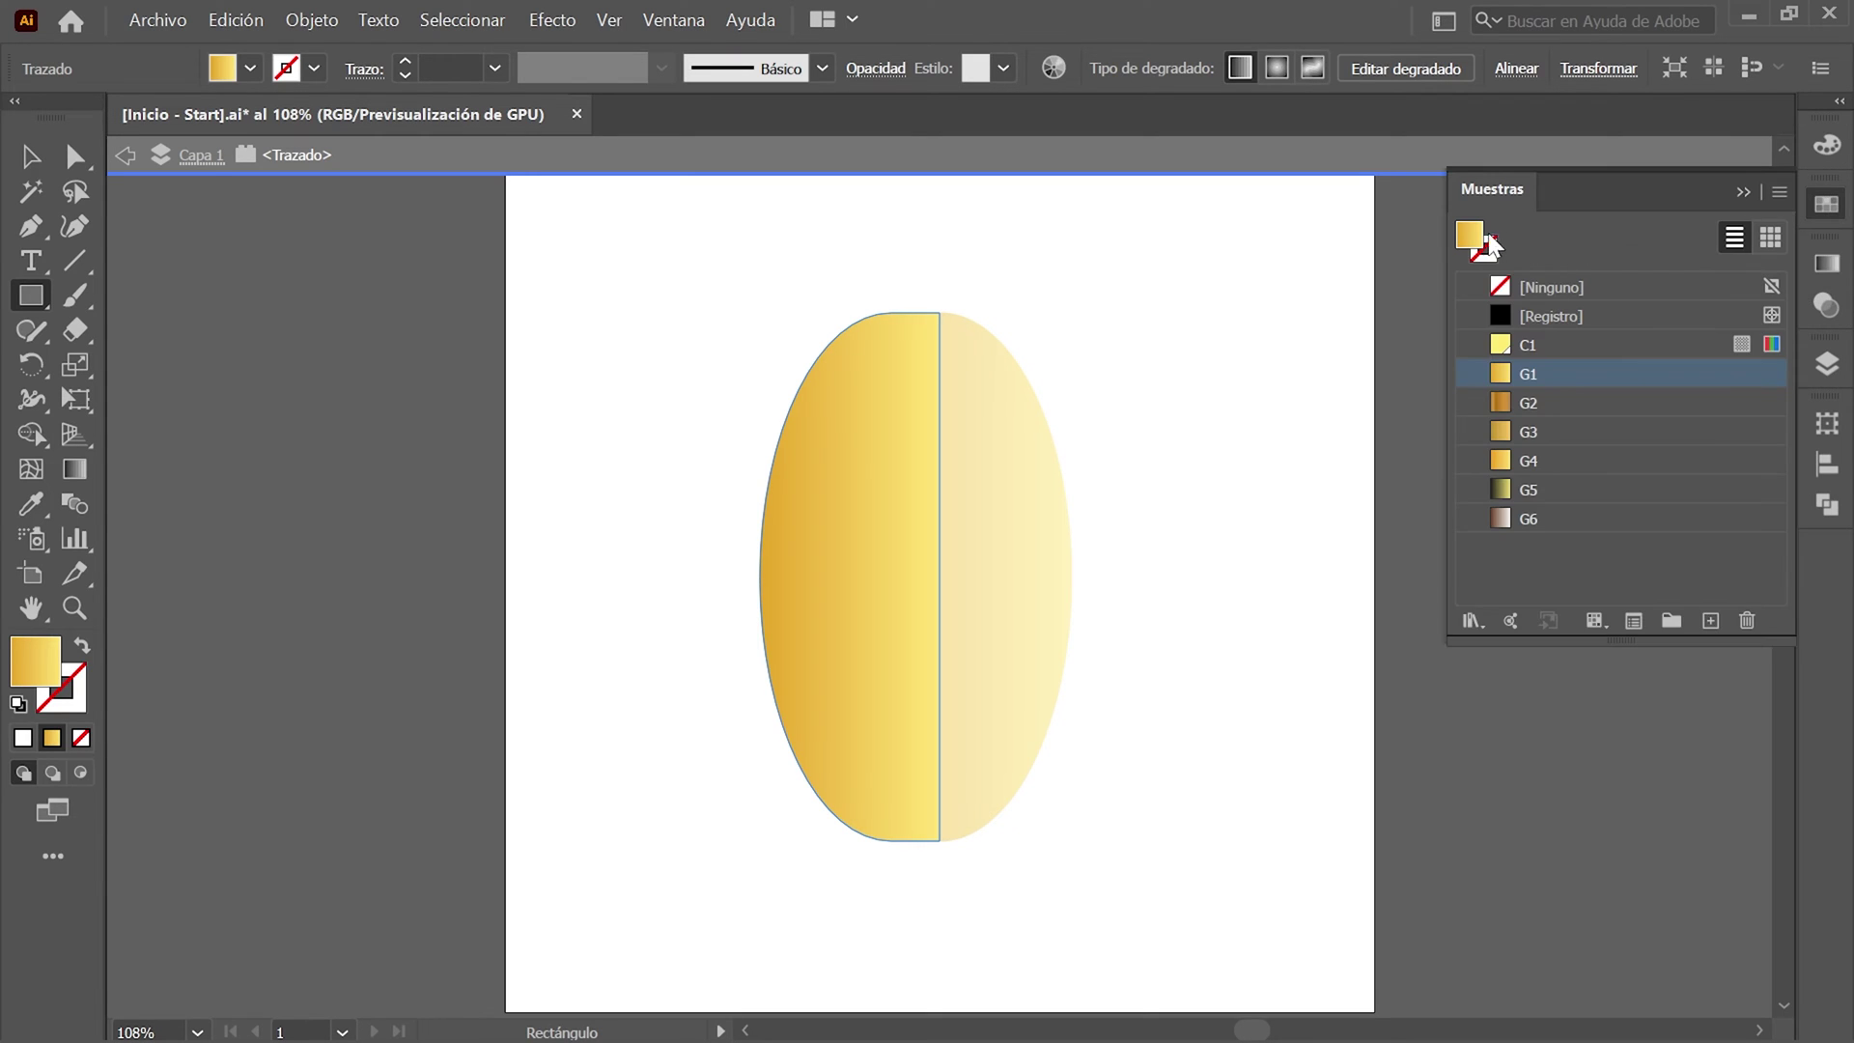
left_click(1476, 237)
left_click(1545, 406)
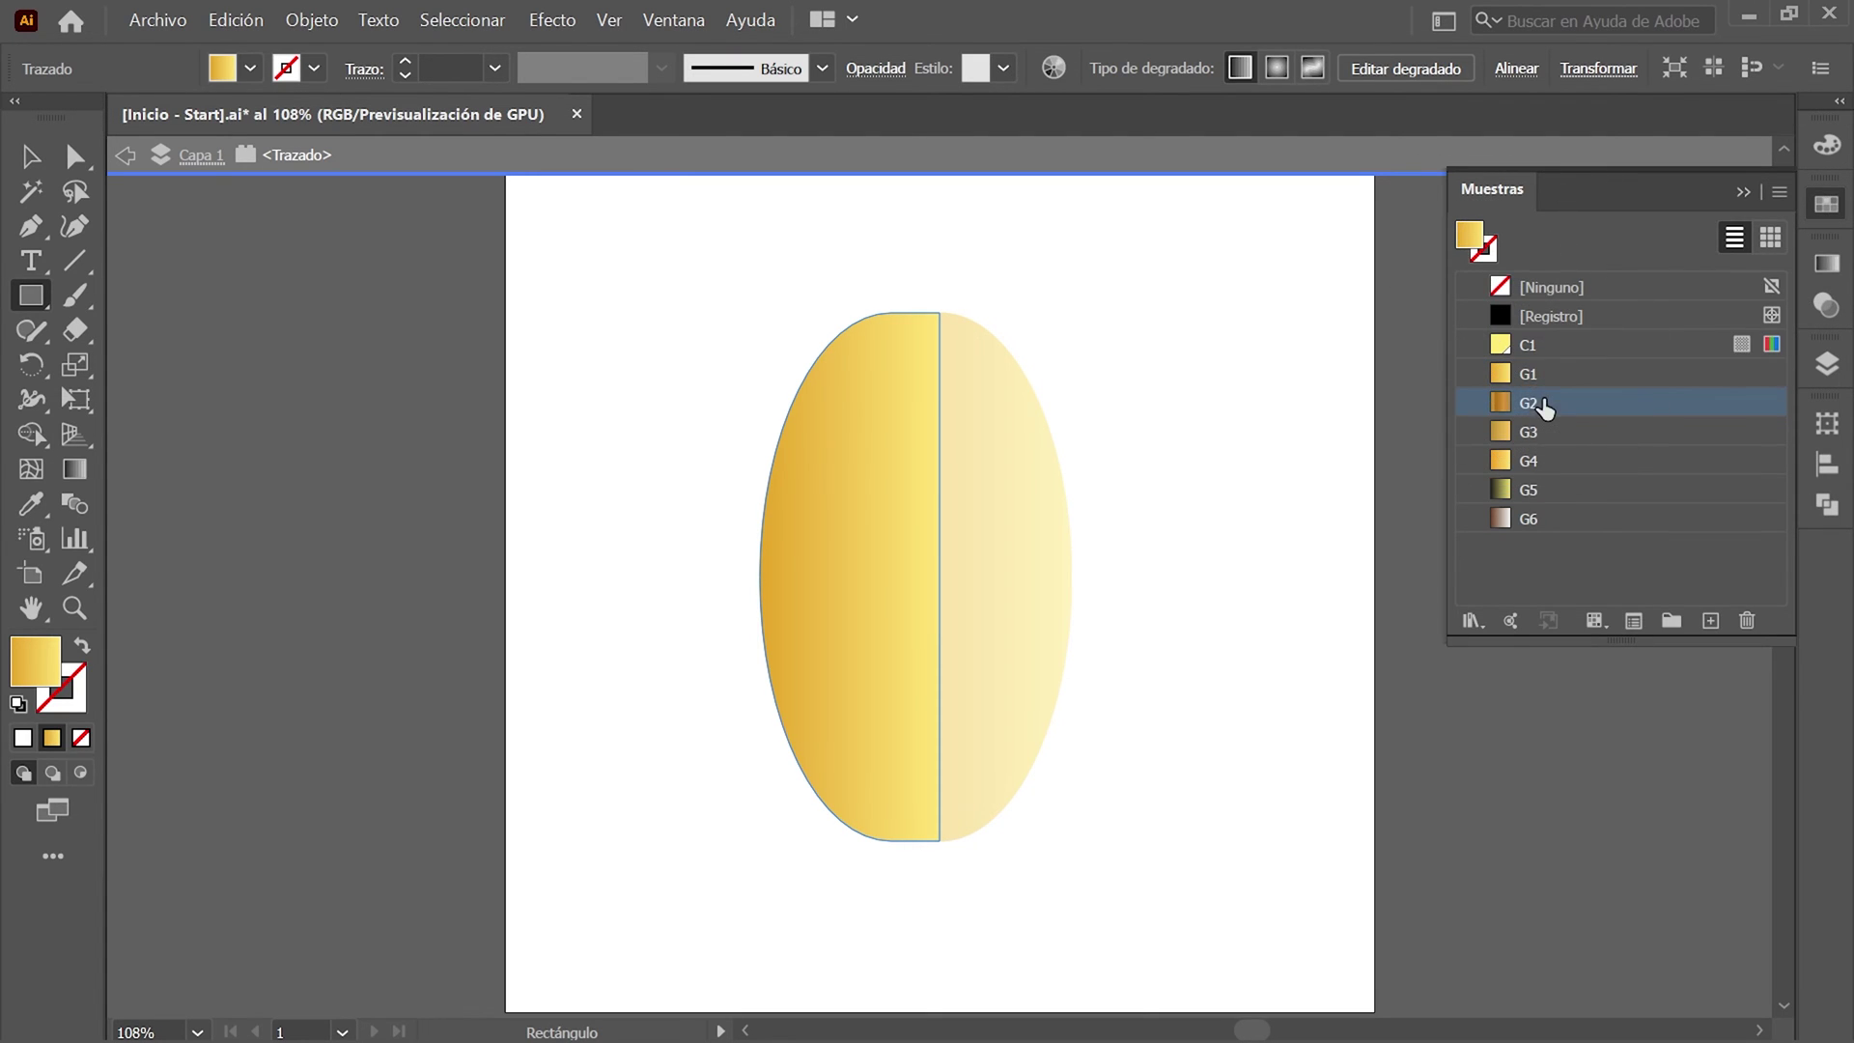
left_click(1819, 264)
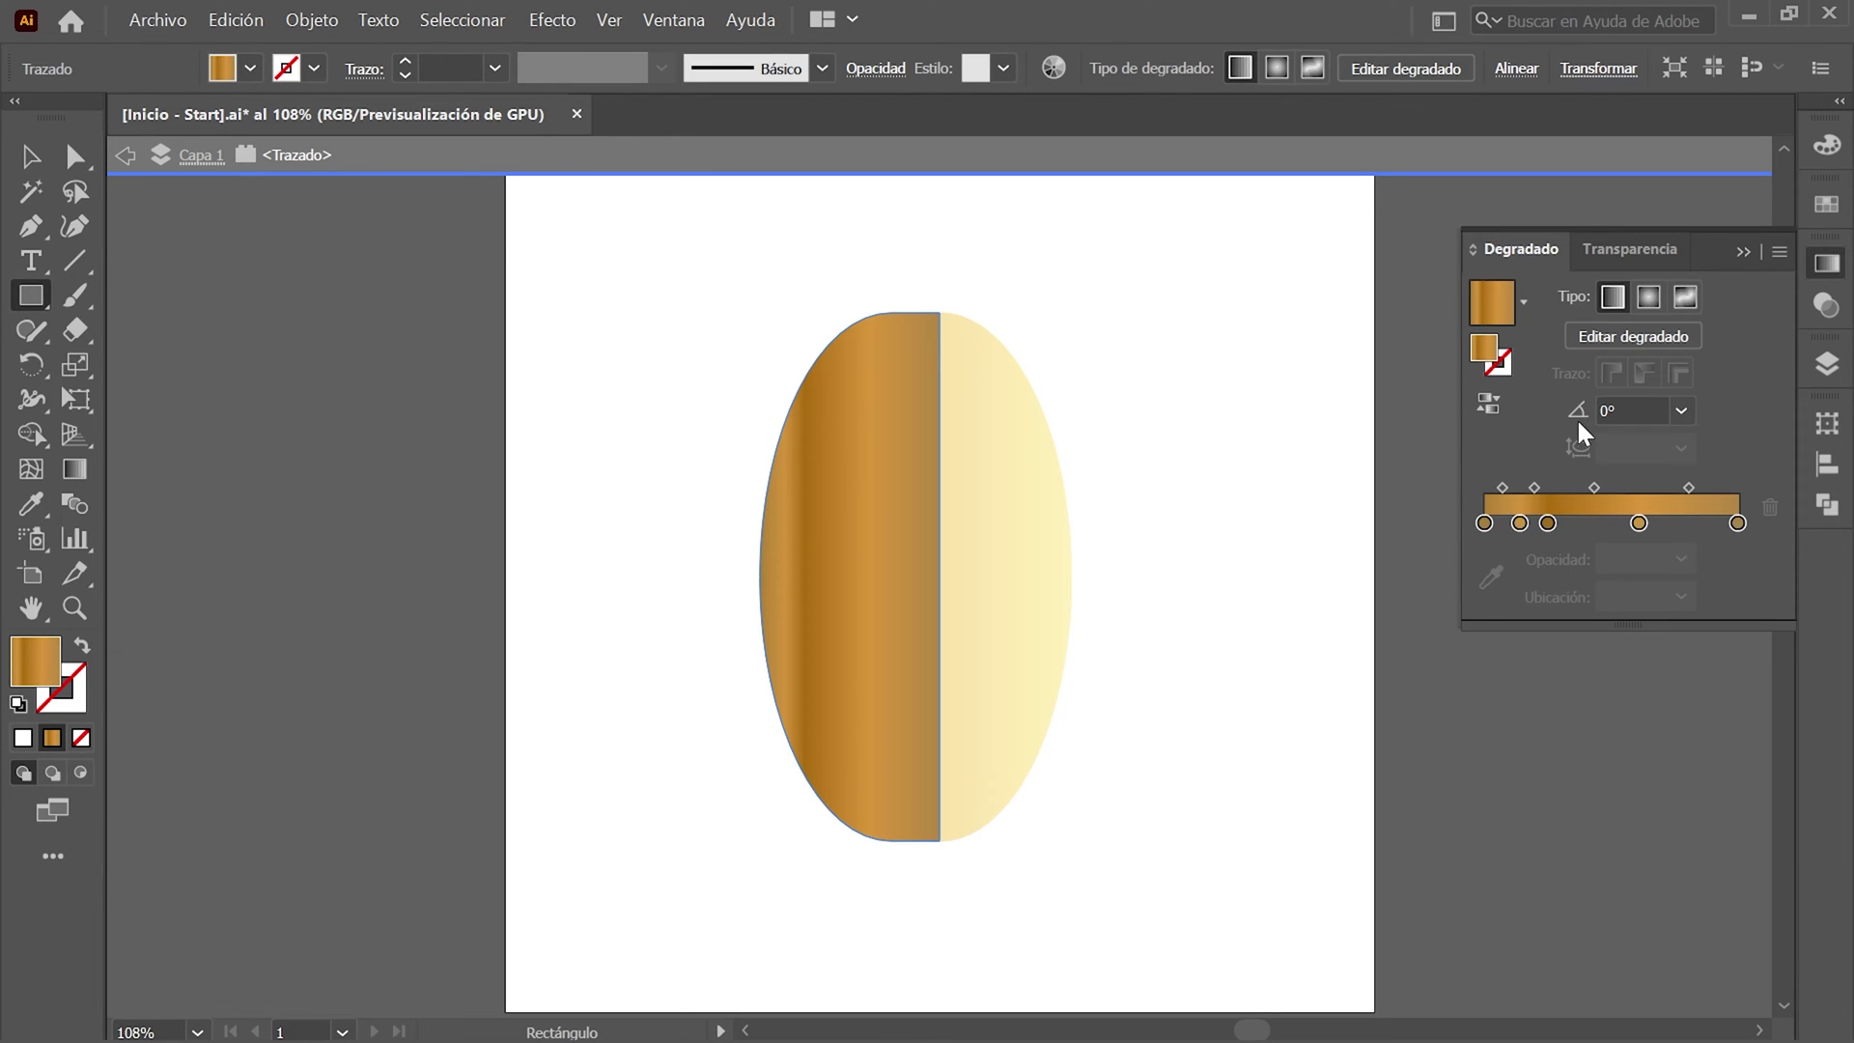
left_click(1632, 410)
type("90")
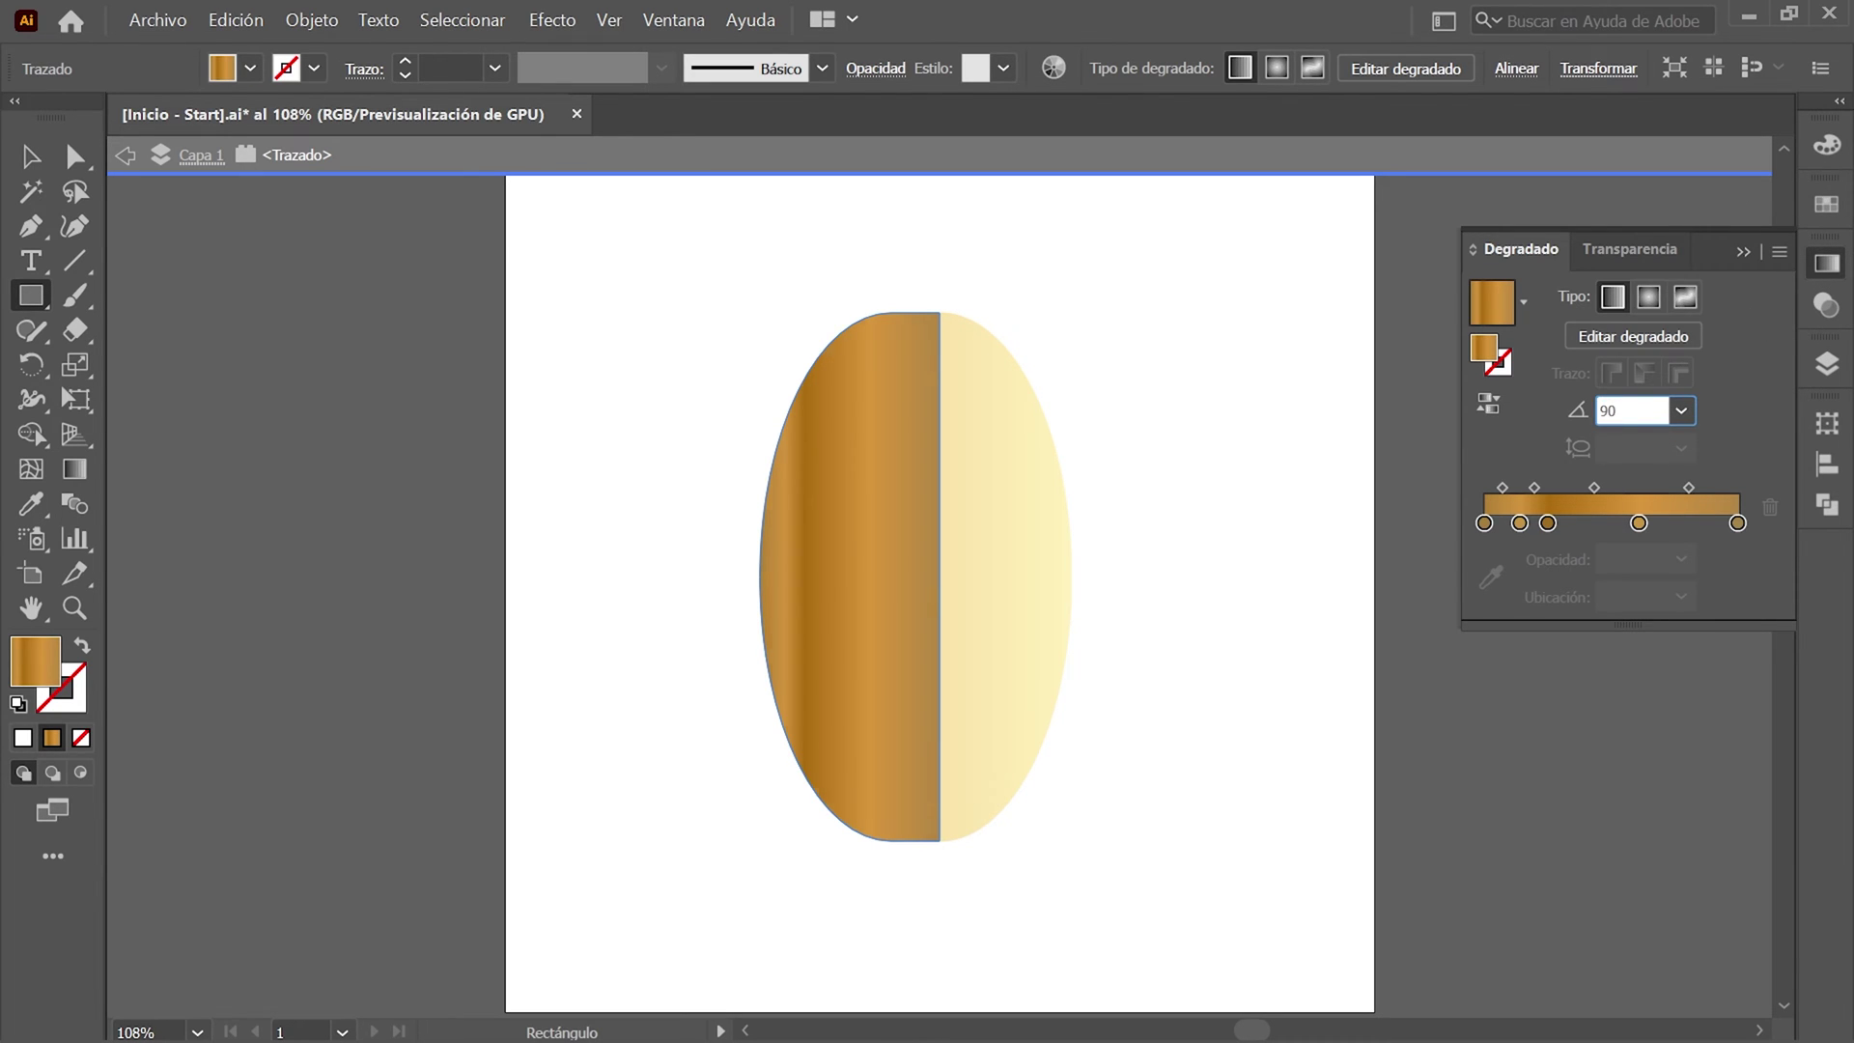
key("Return")
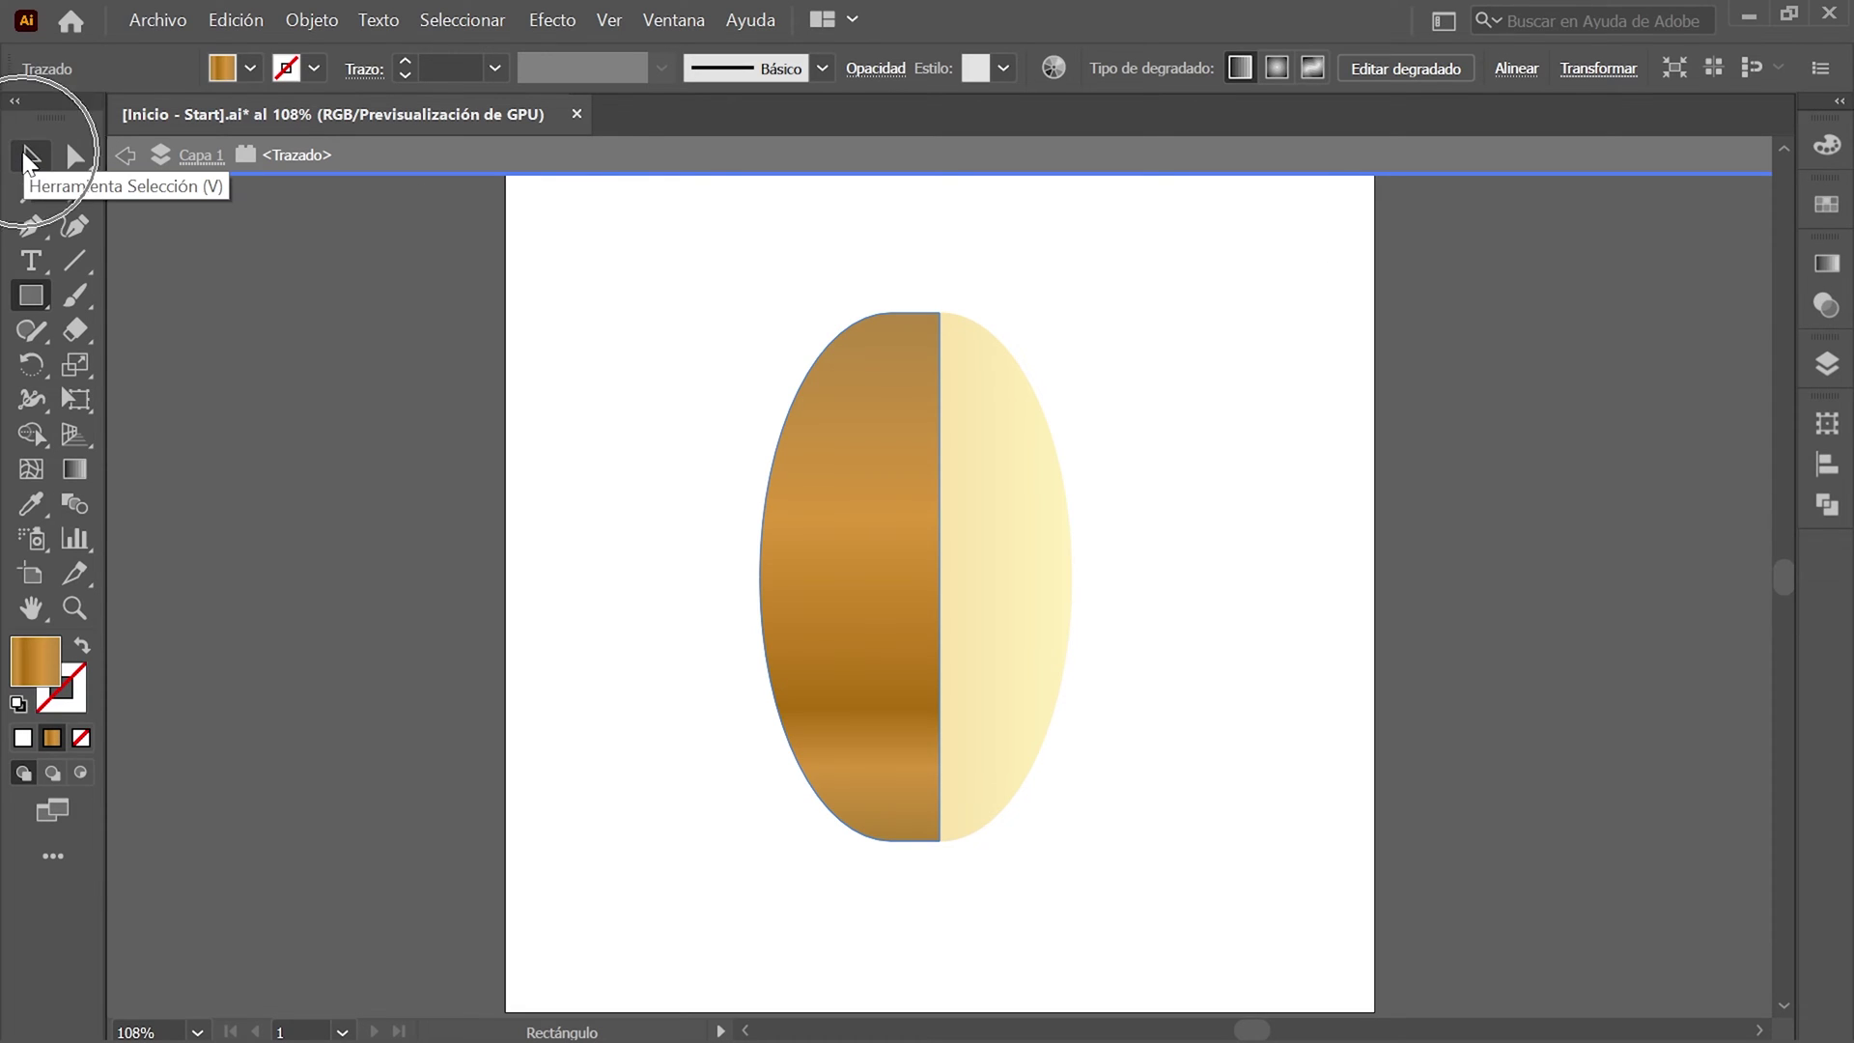
left_click(30, 156)
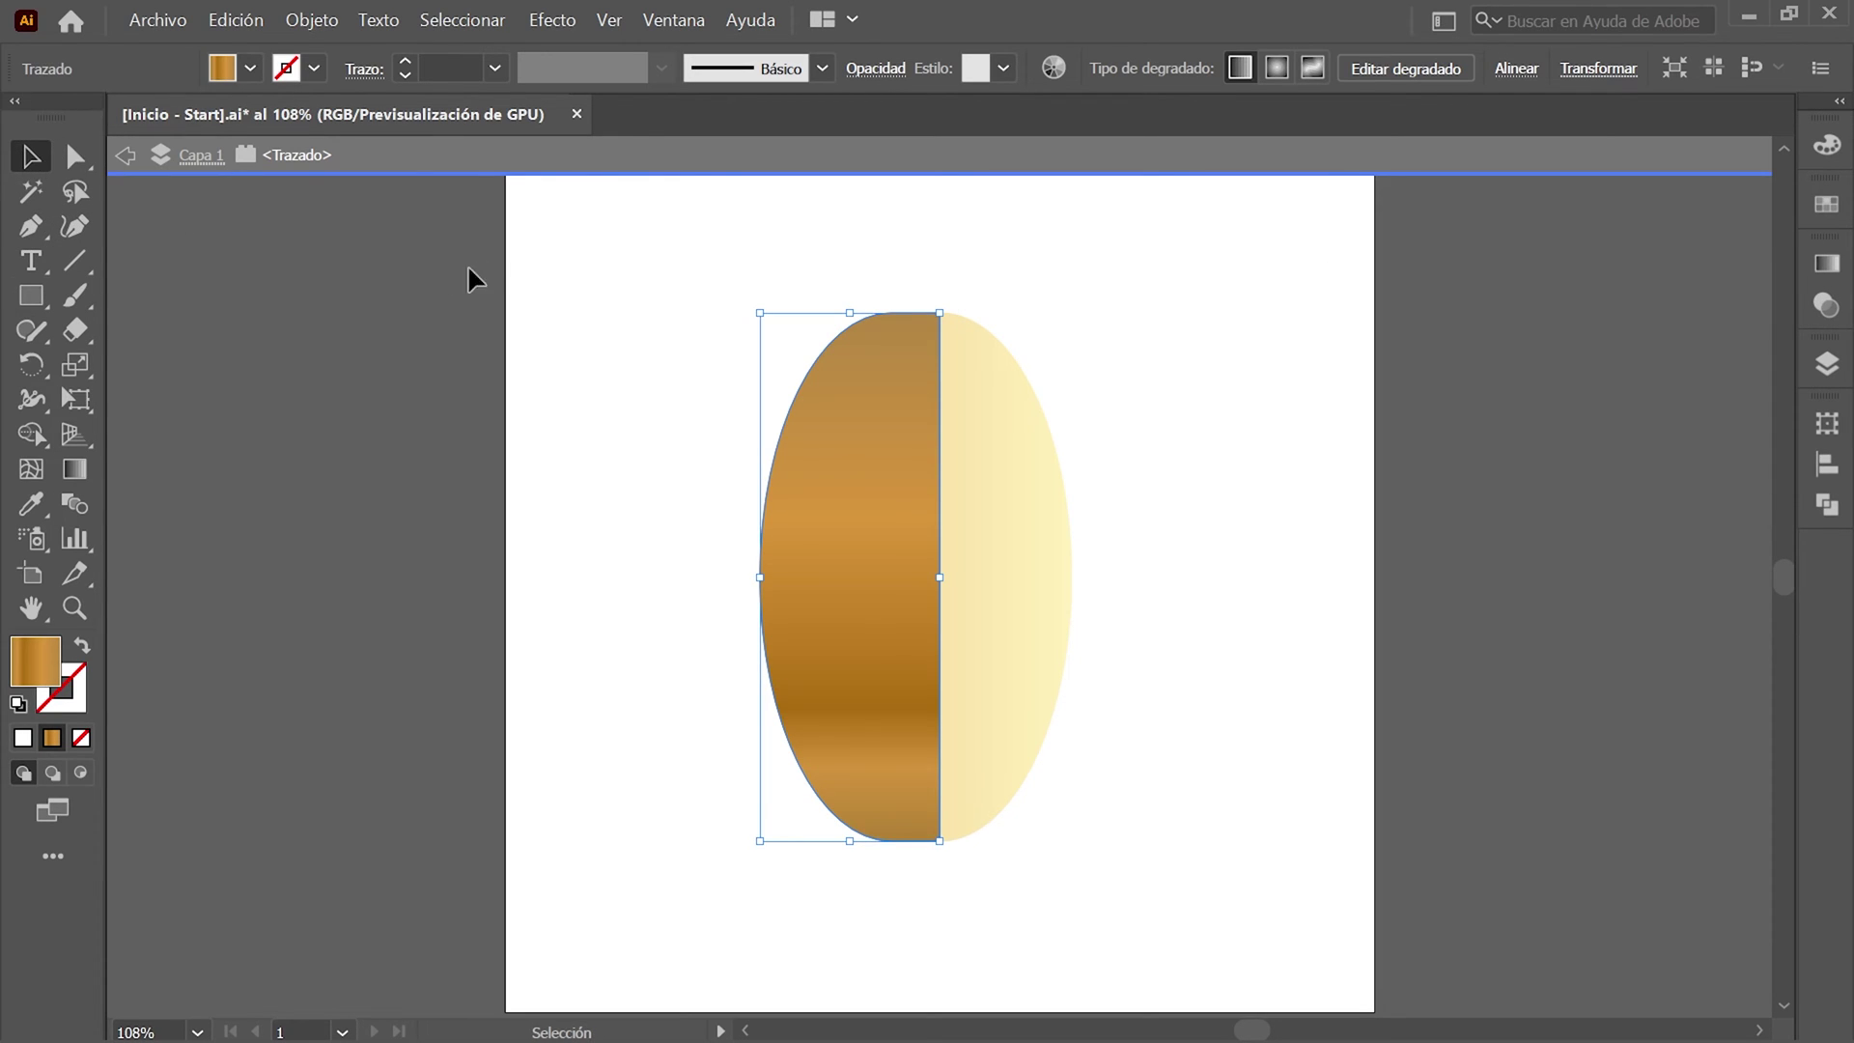
right_click(607, 288)
Exit isolation mode, duplicate layer Capa 2, and rename the copy Capa 3.
left_click(900, 344)
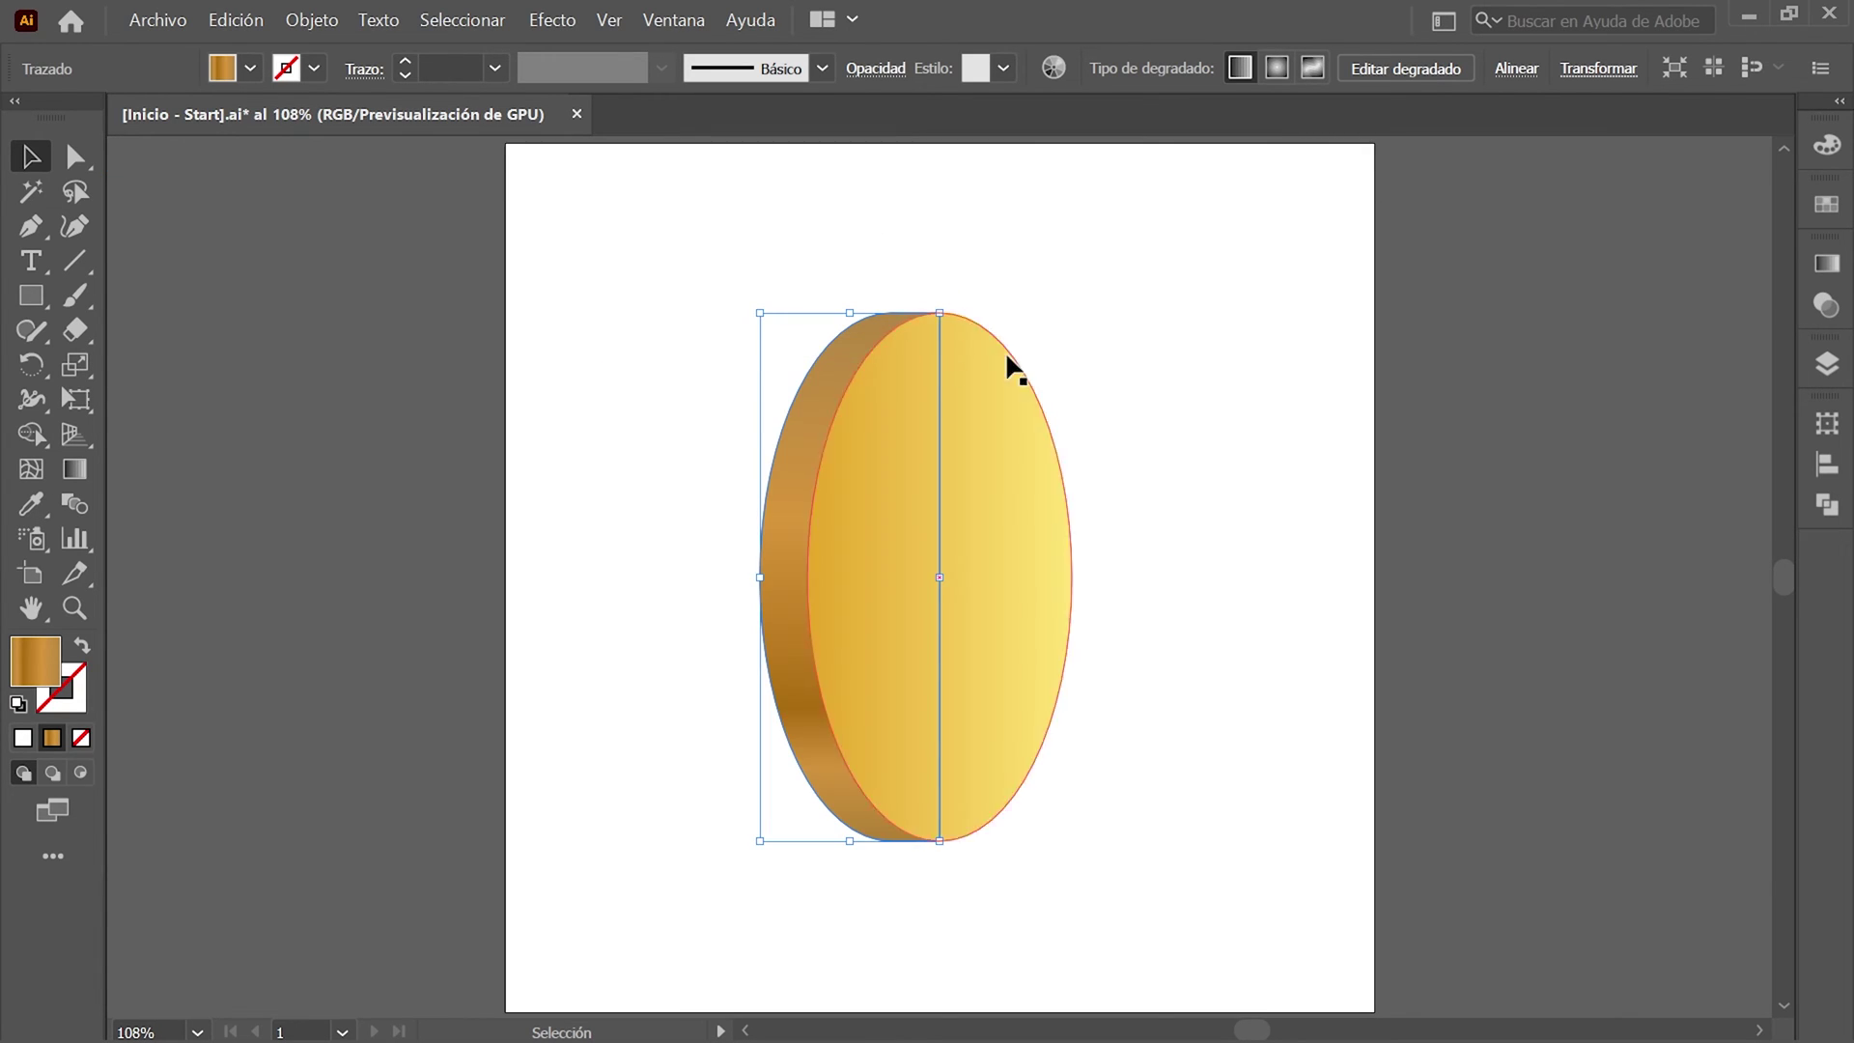
left_click(1828, 366)
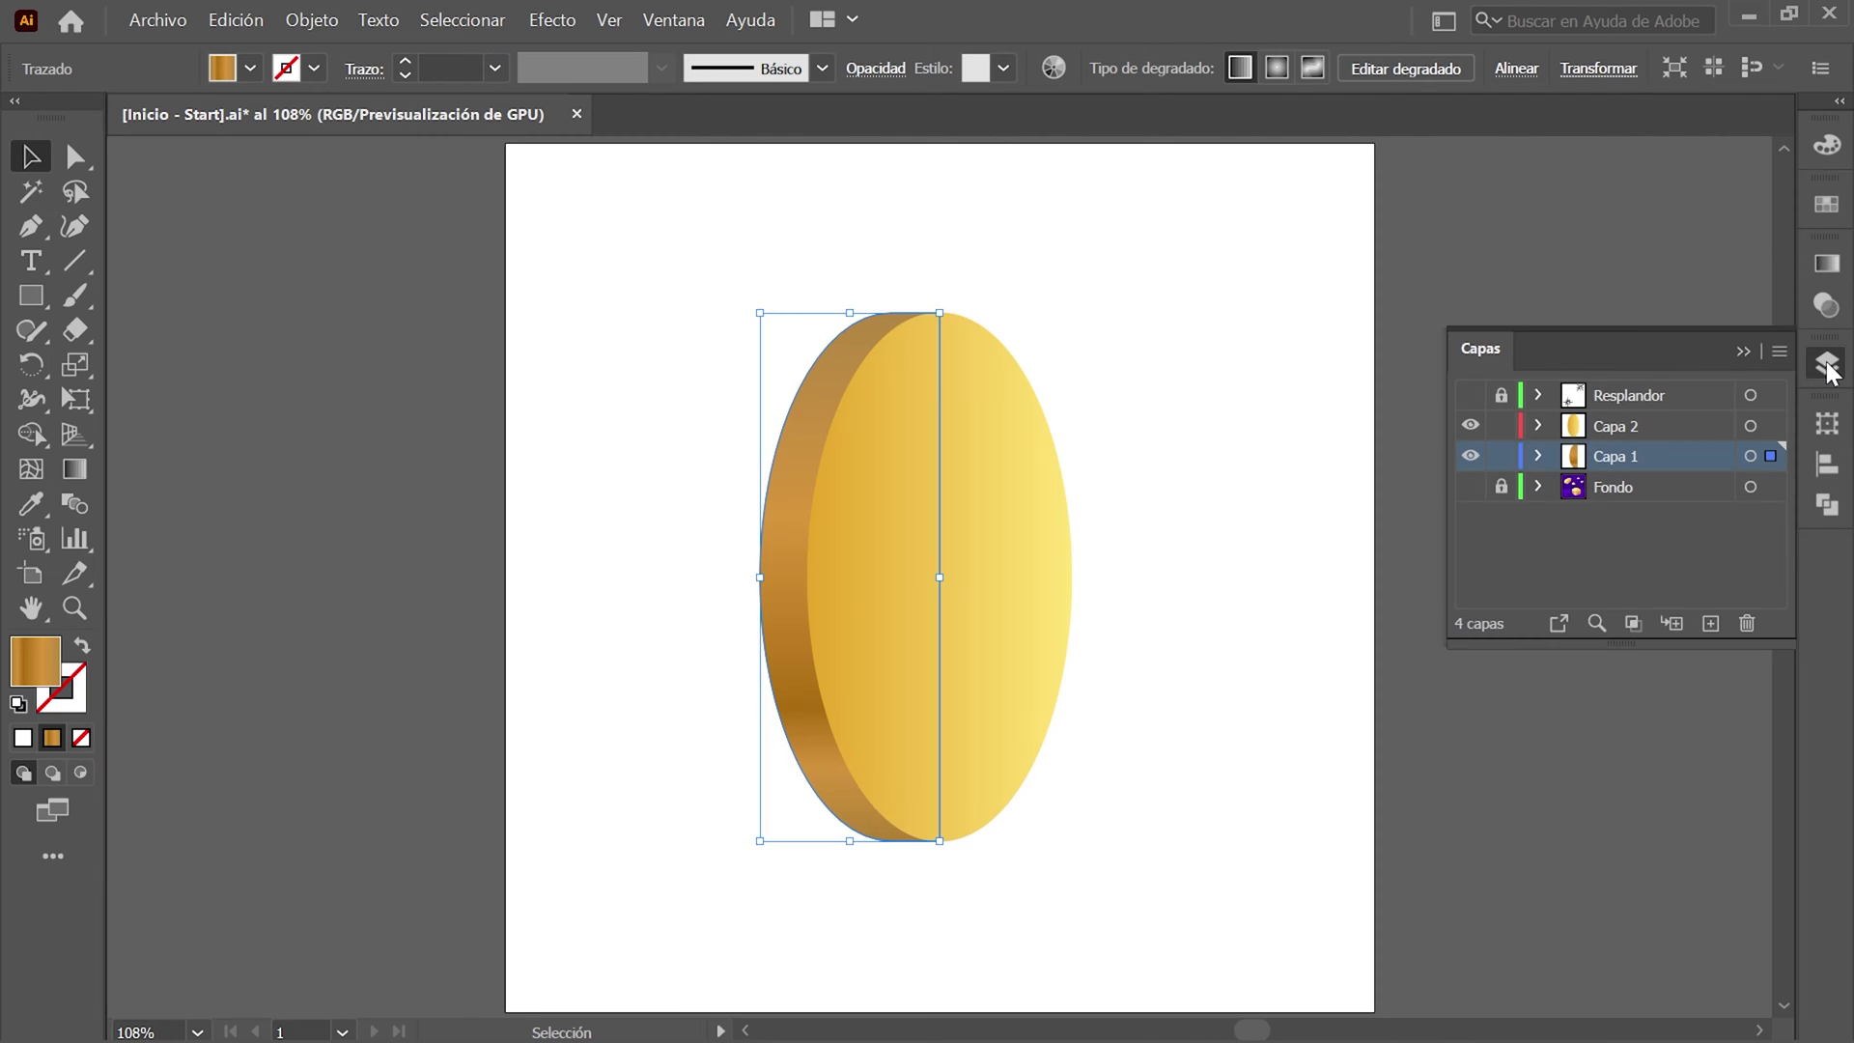
left_click(1771, 426)
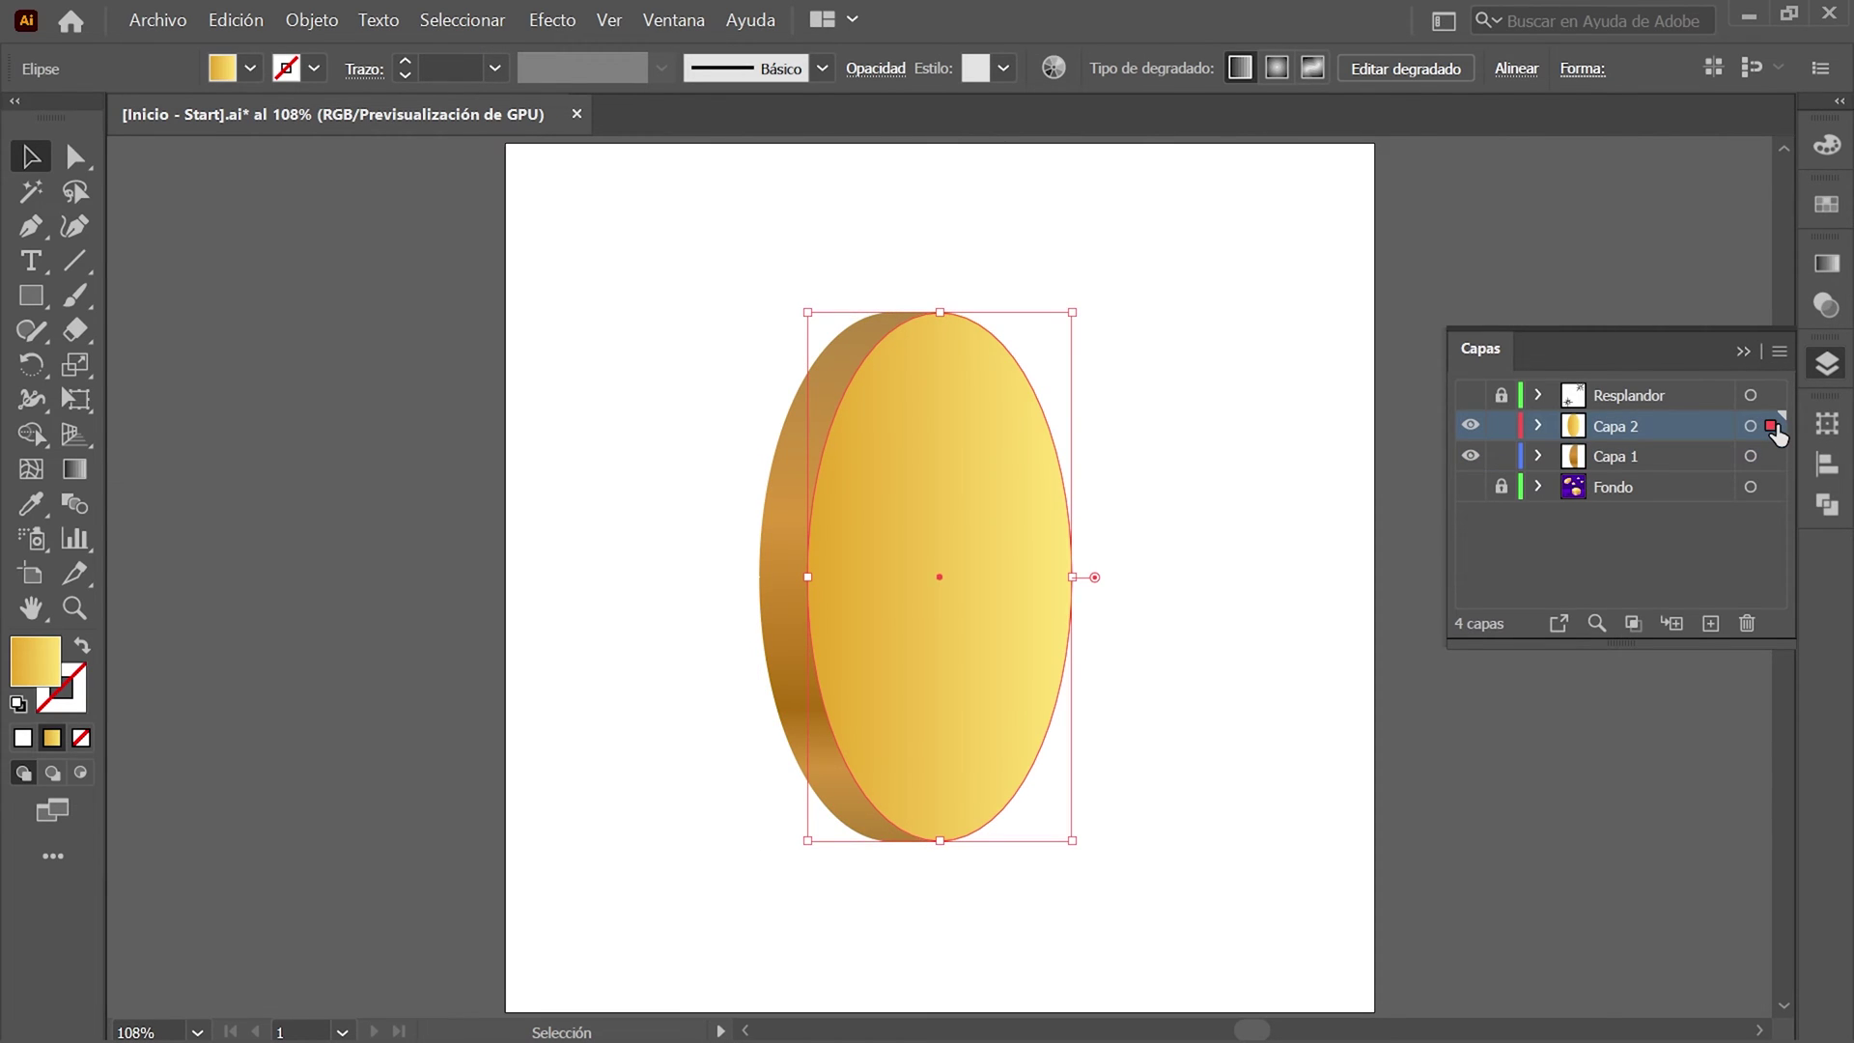
left_click(1780, 351)
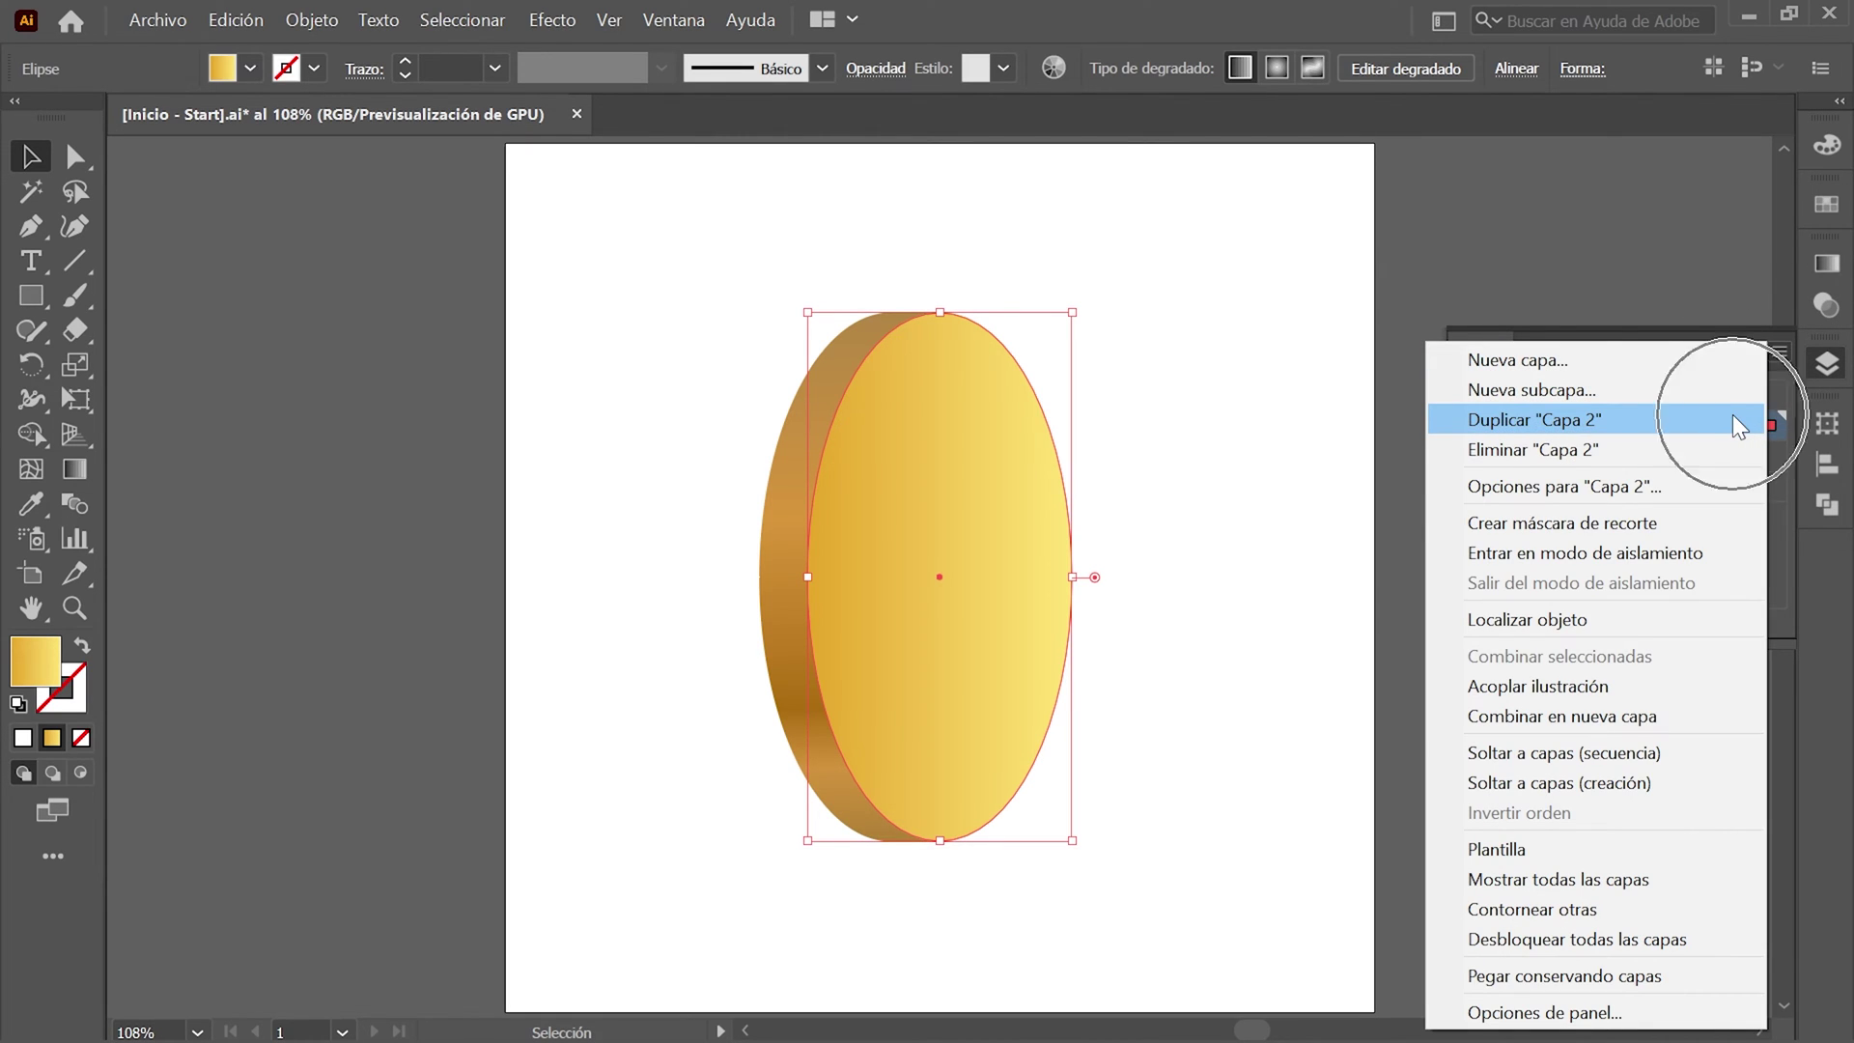
left_click(1733, 419)
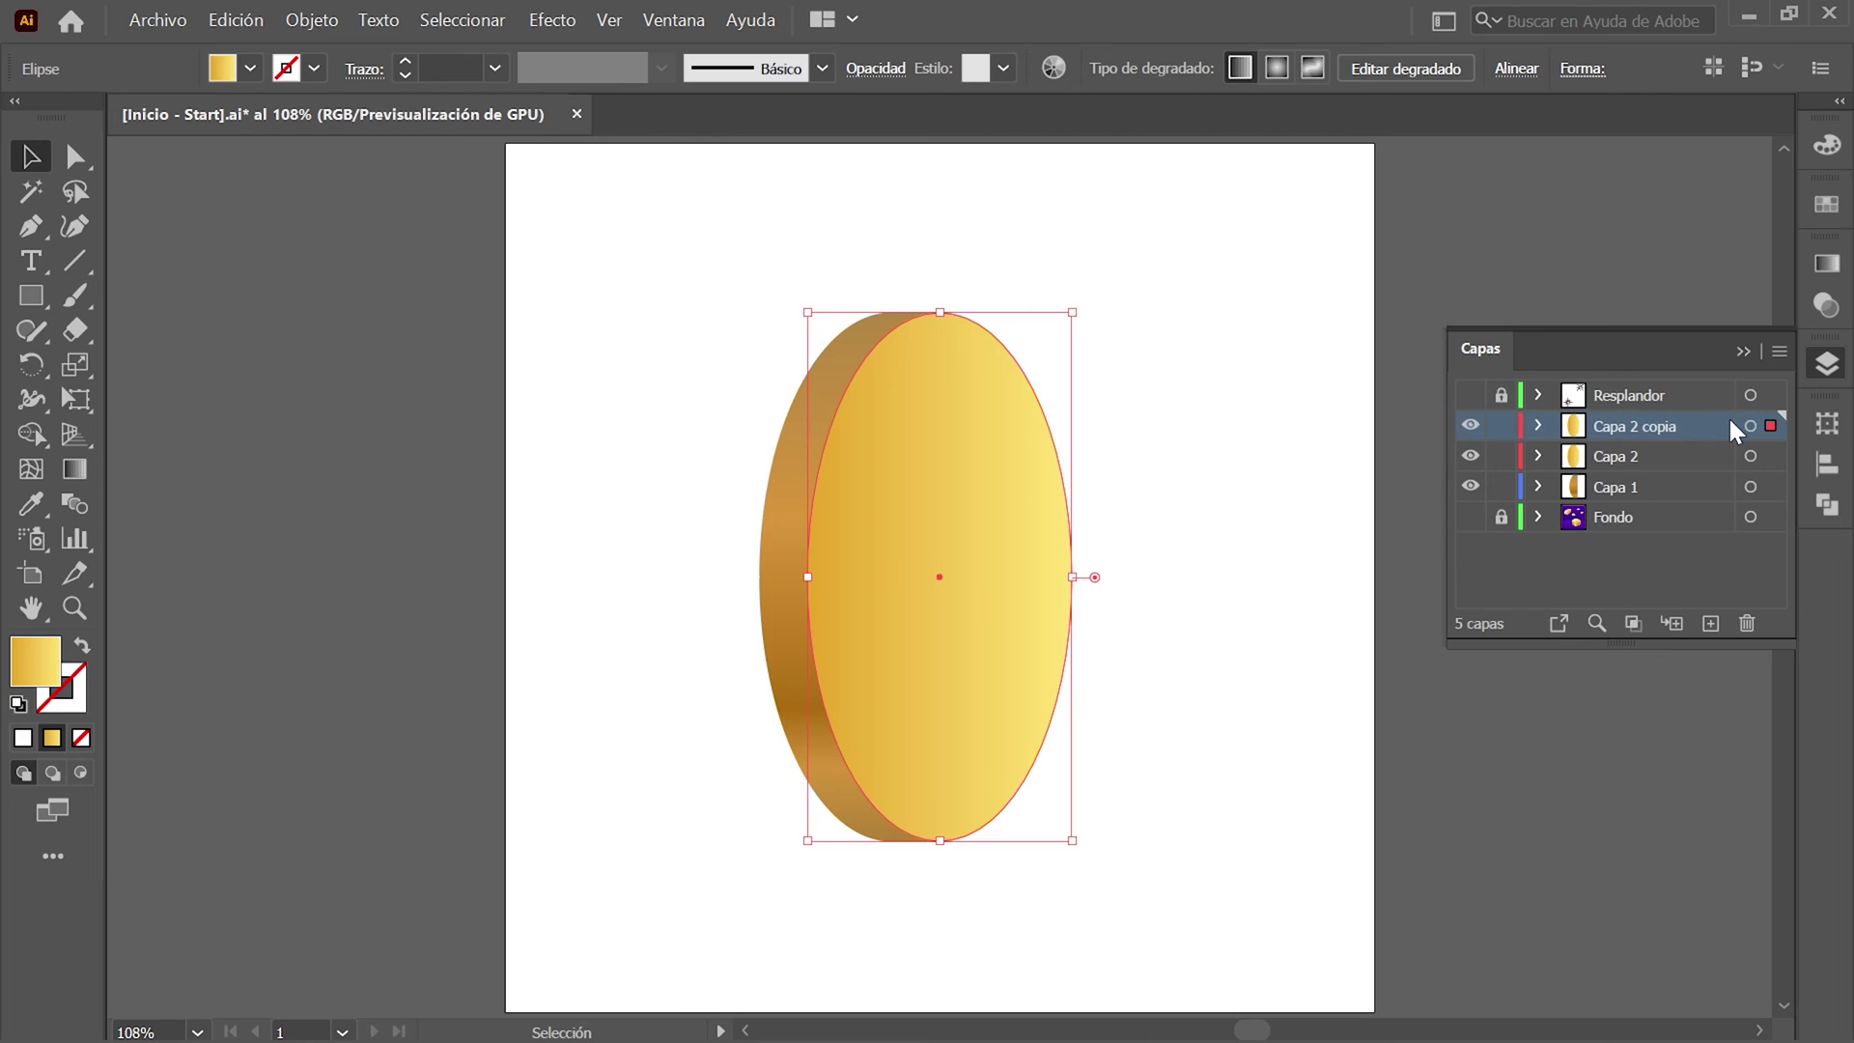
double_click(1664, 422)
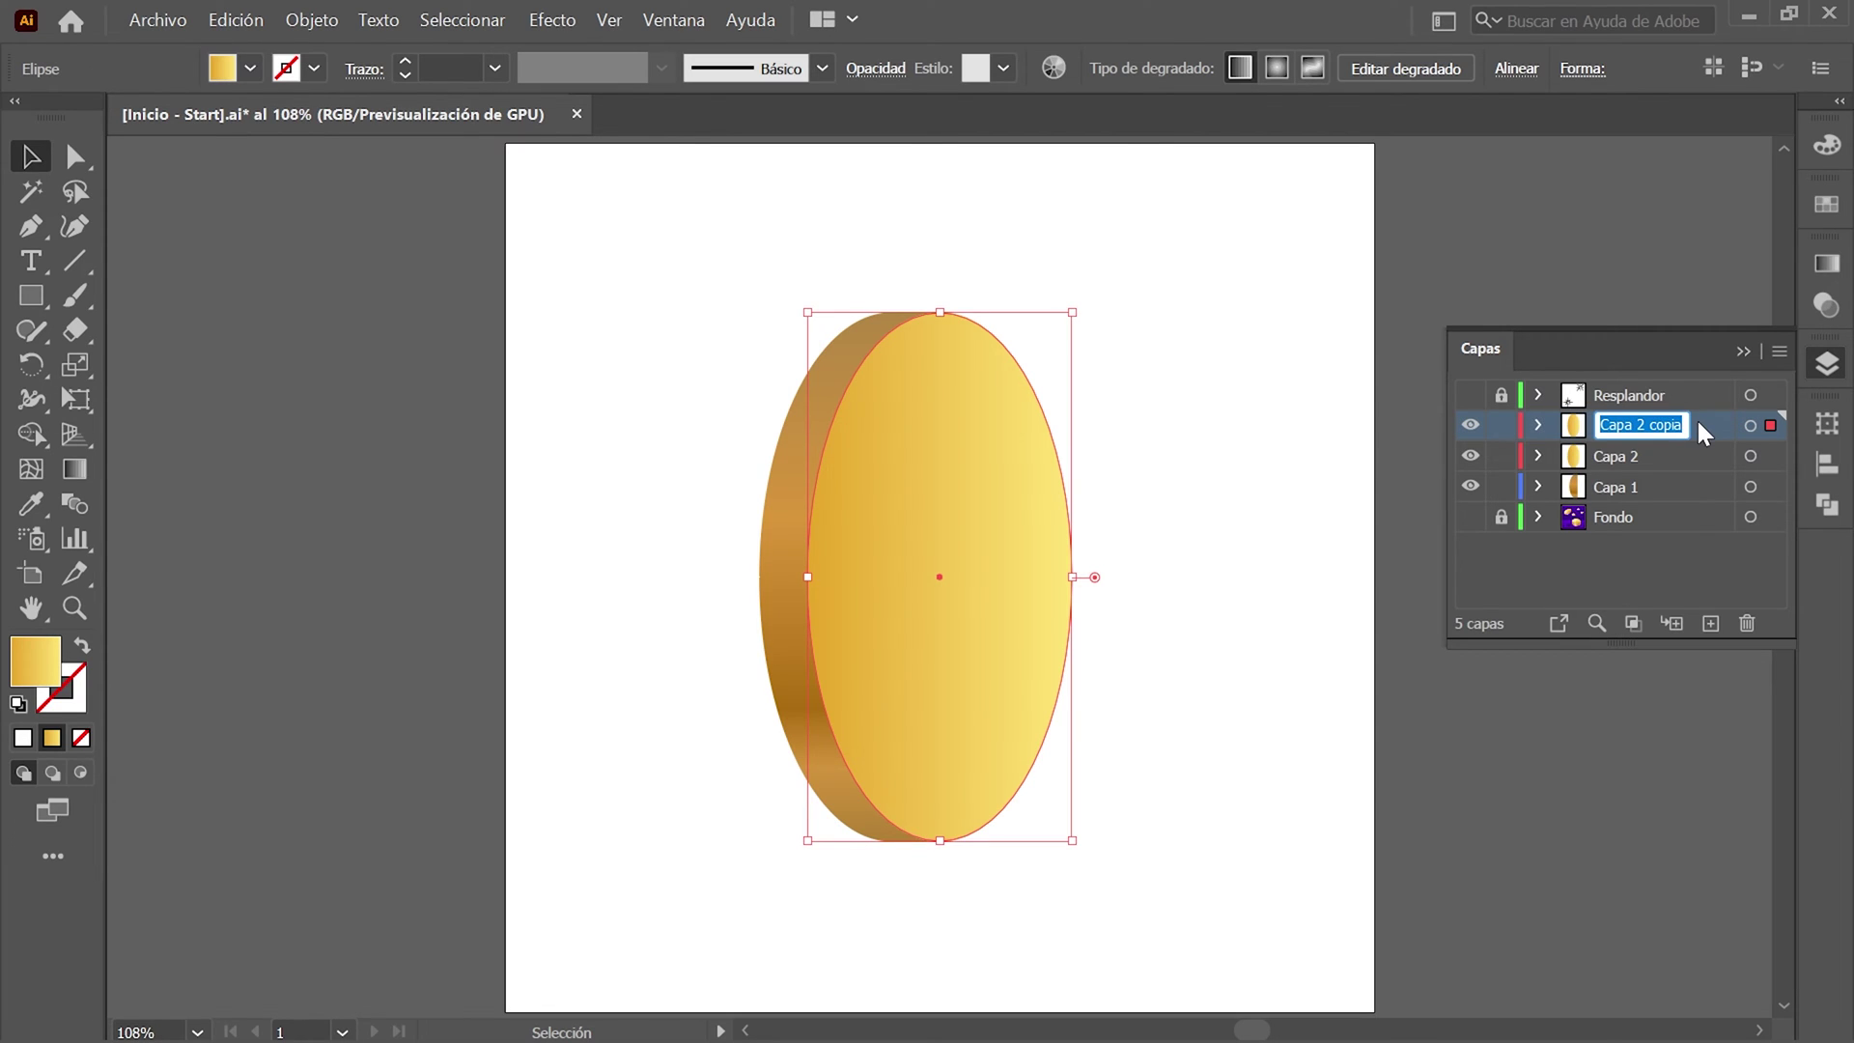
type("Capa 3")
key("Return")
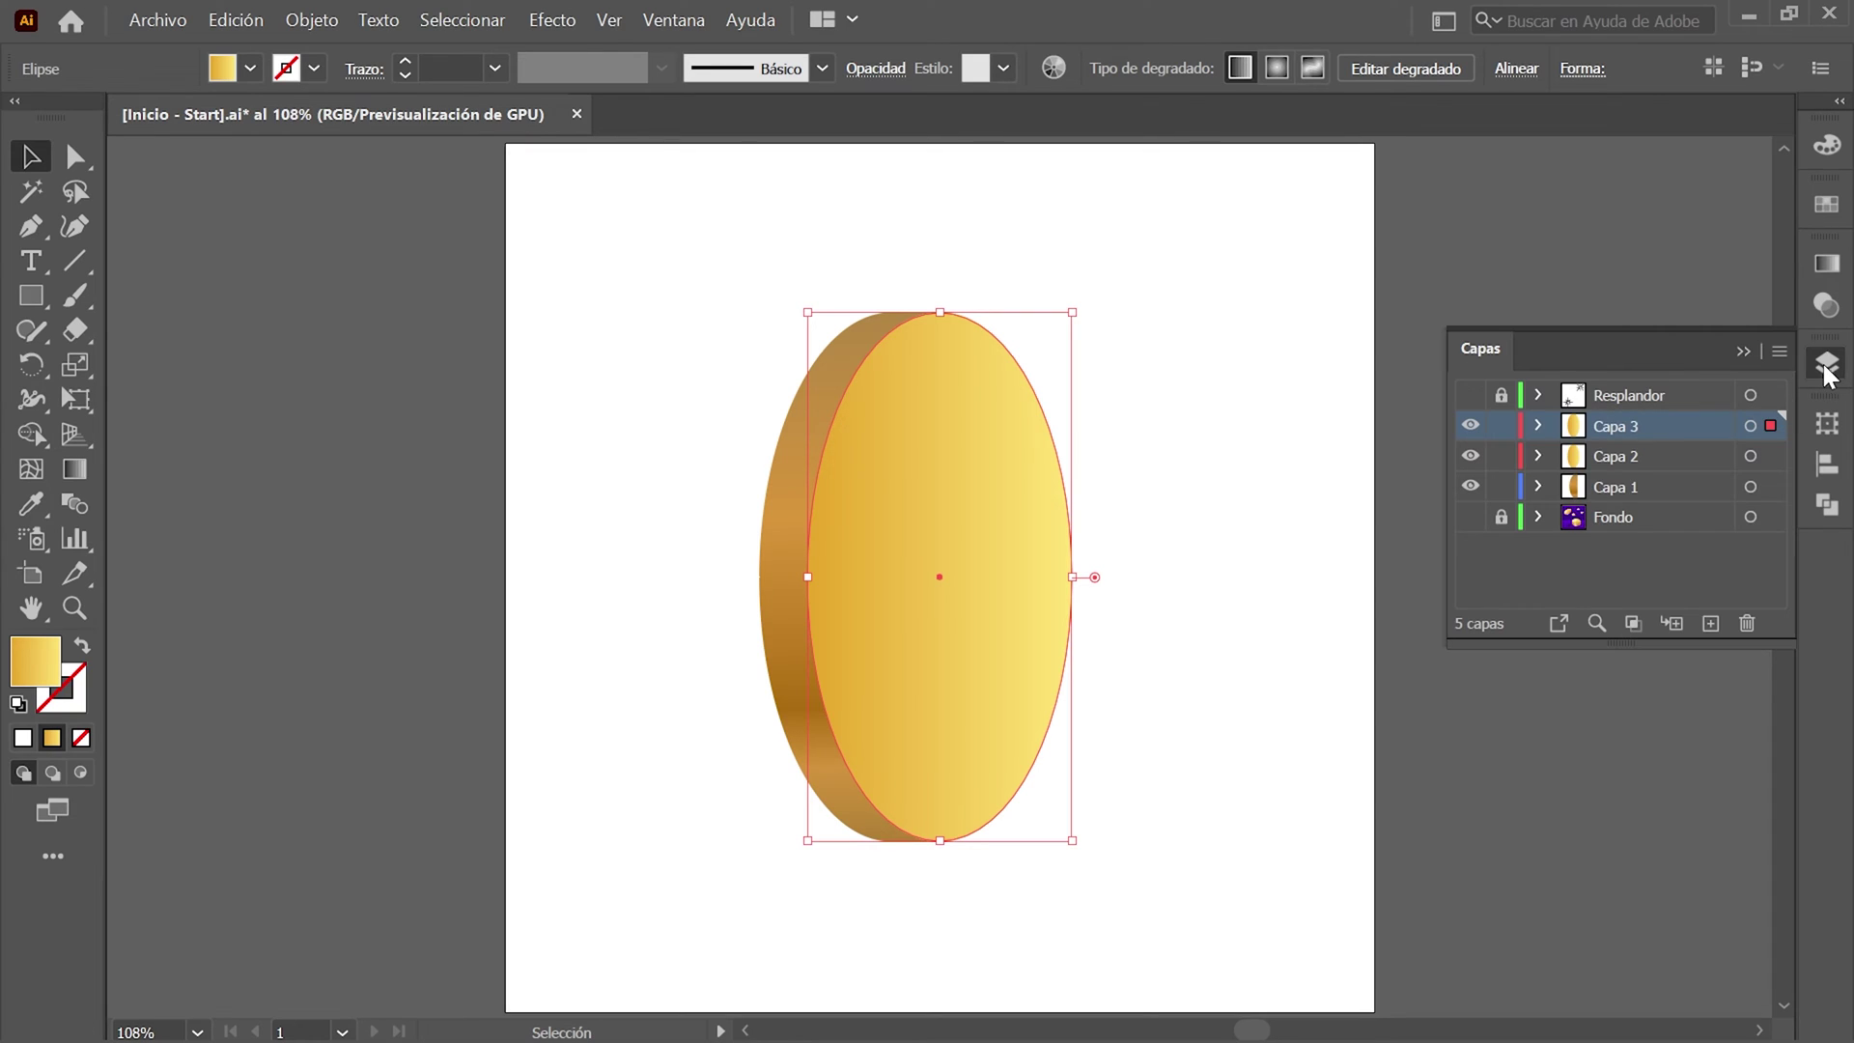
left_click(1827, 365)
left_click(1827, 204)
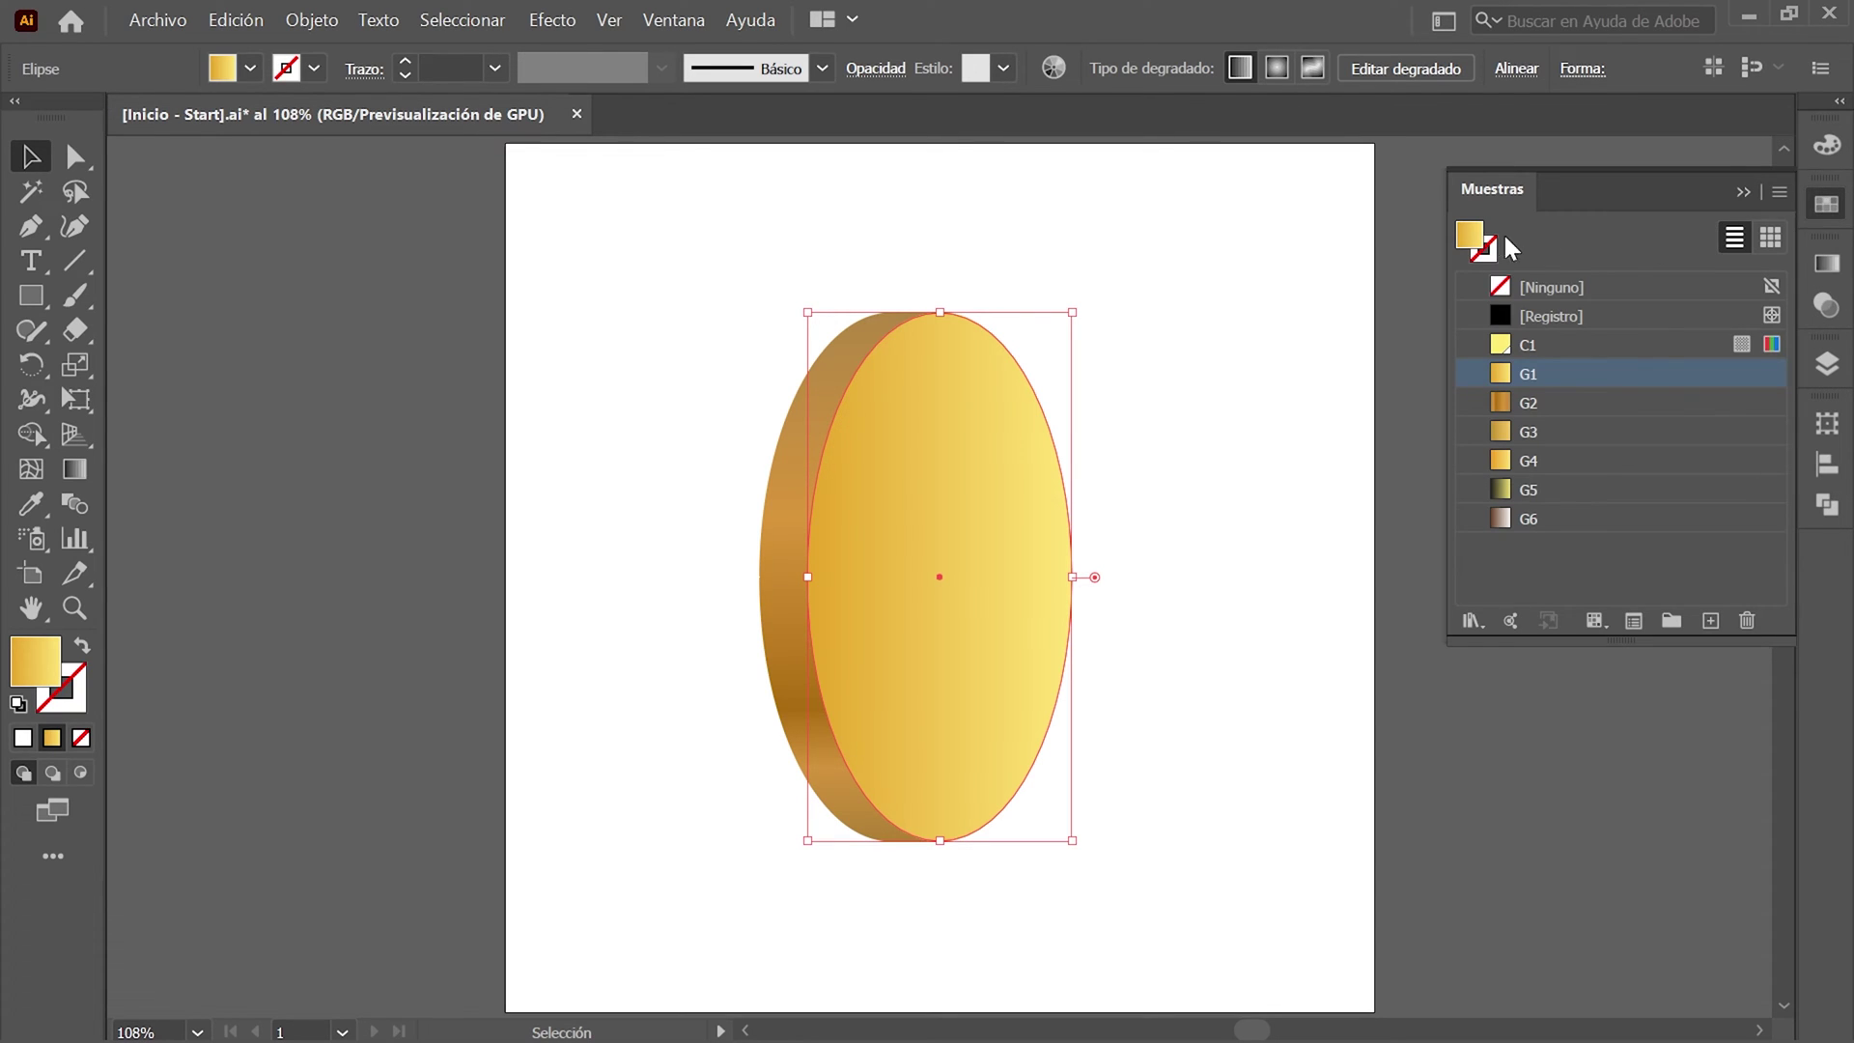
Fill the copied face ellipse with the G3 gradient at 90°.
left_click(1567, 435)
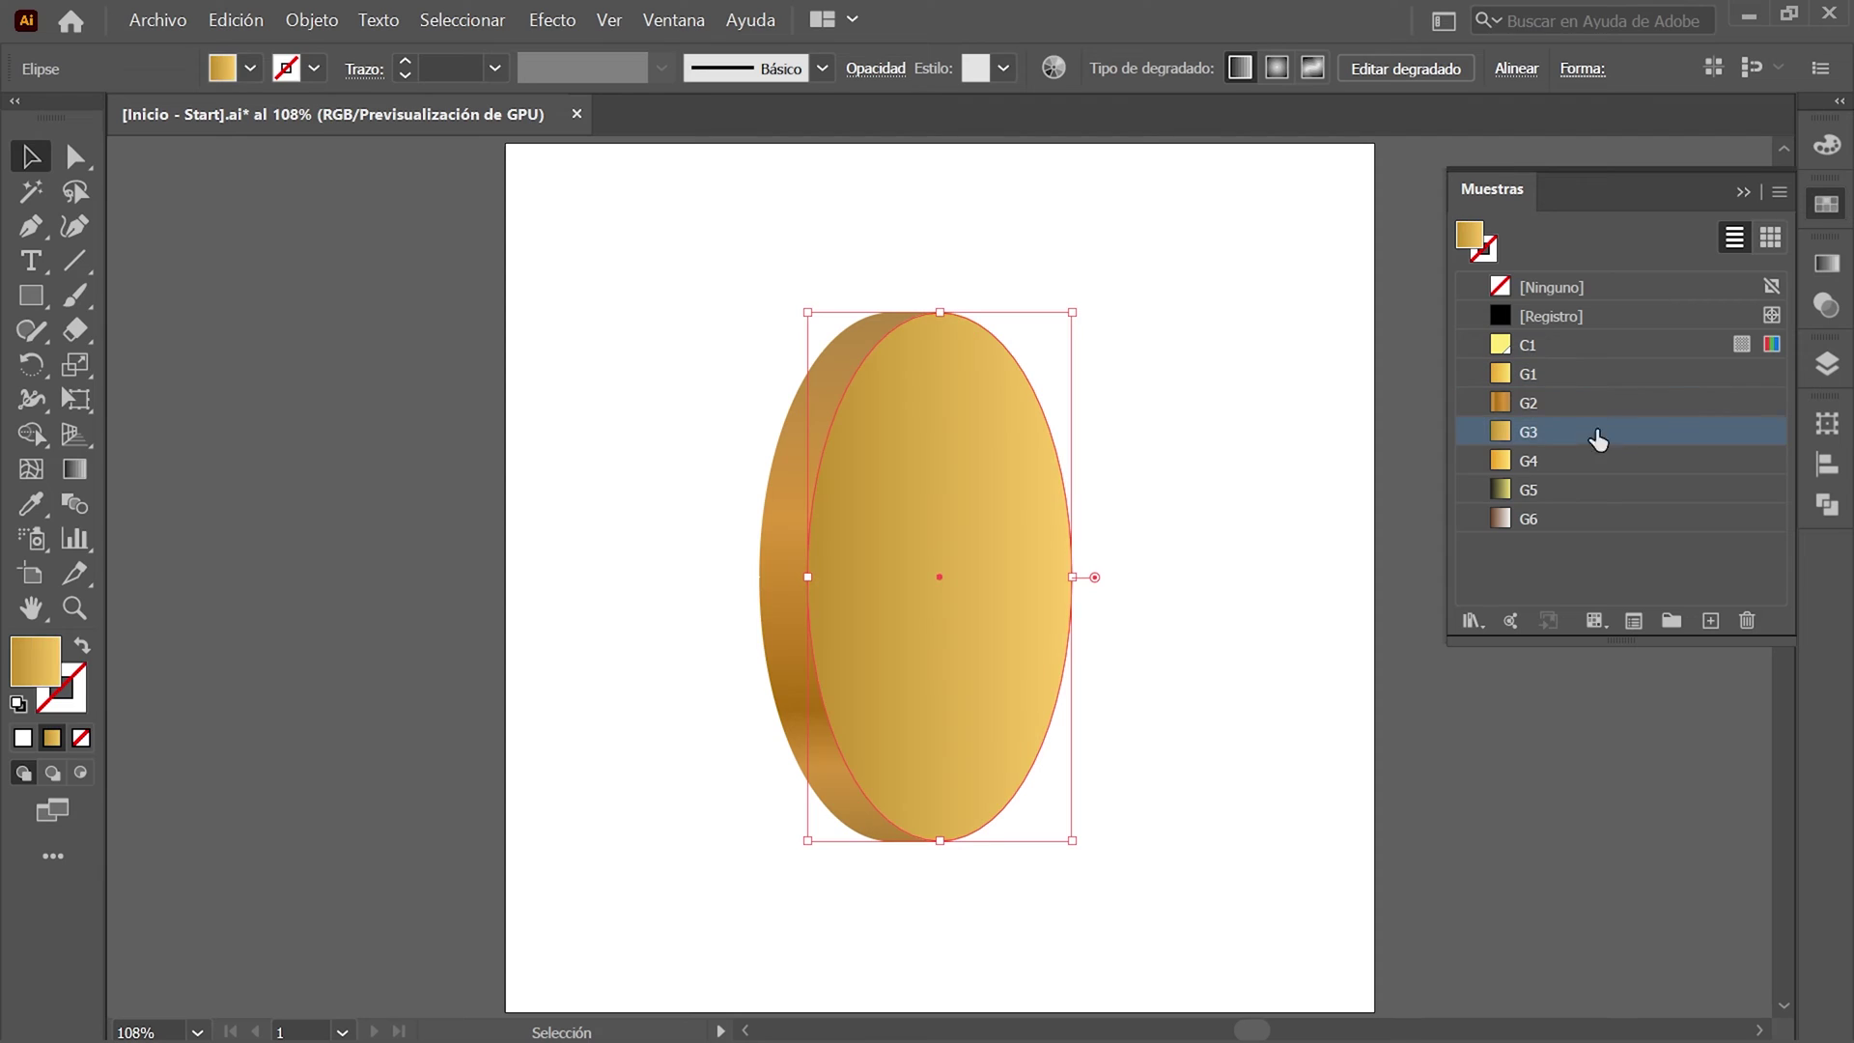
left_click(1824, 261)
type("90")
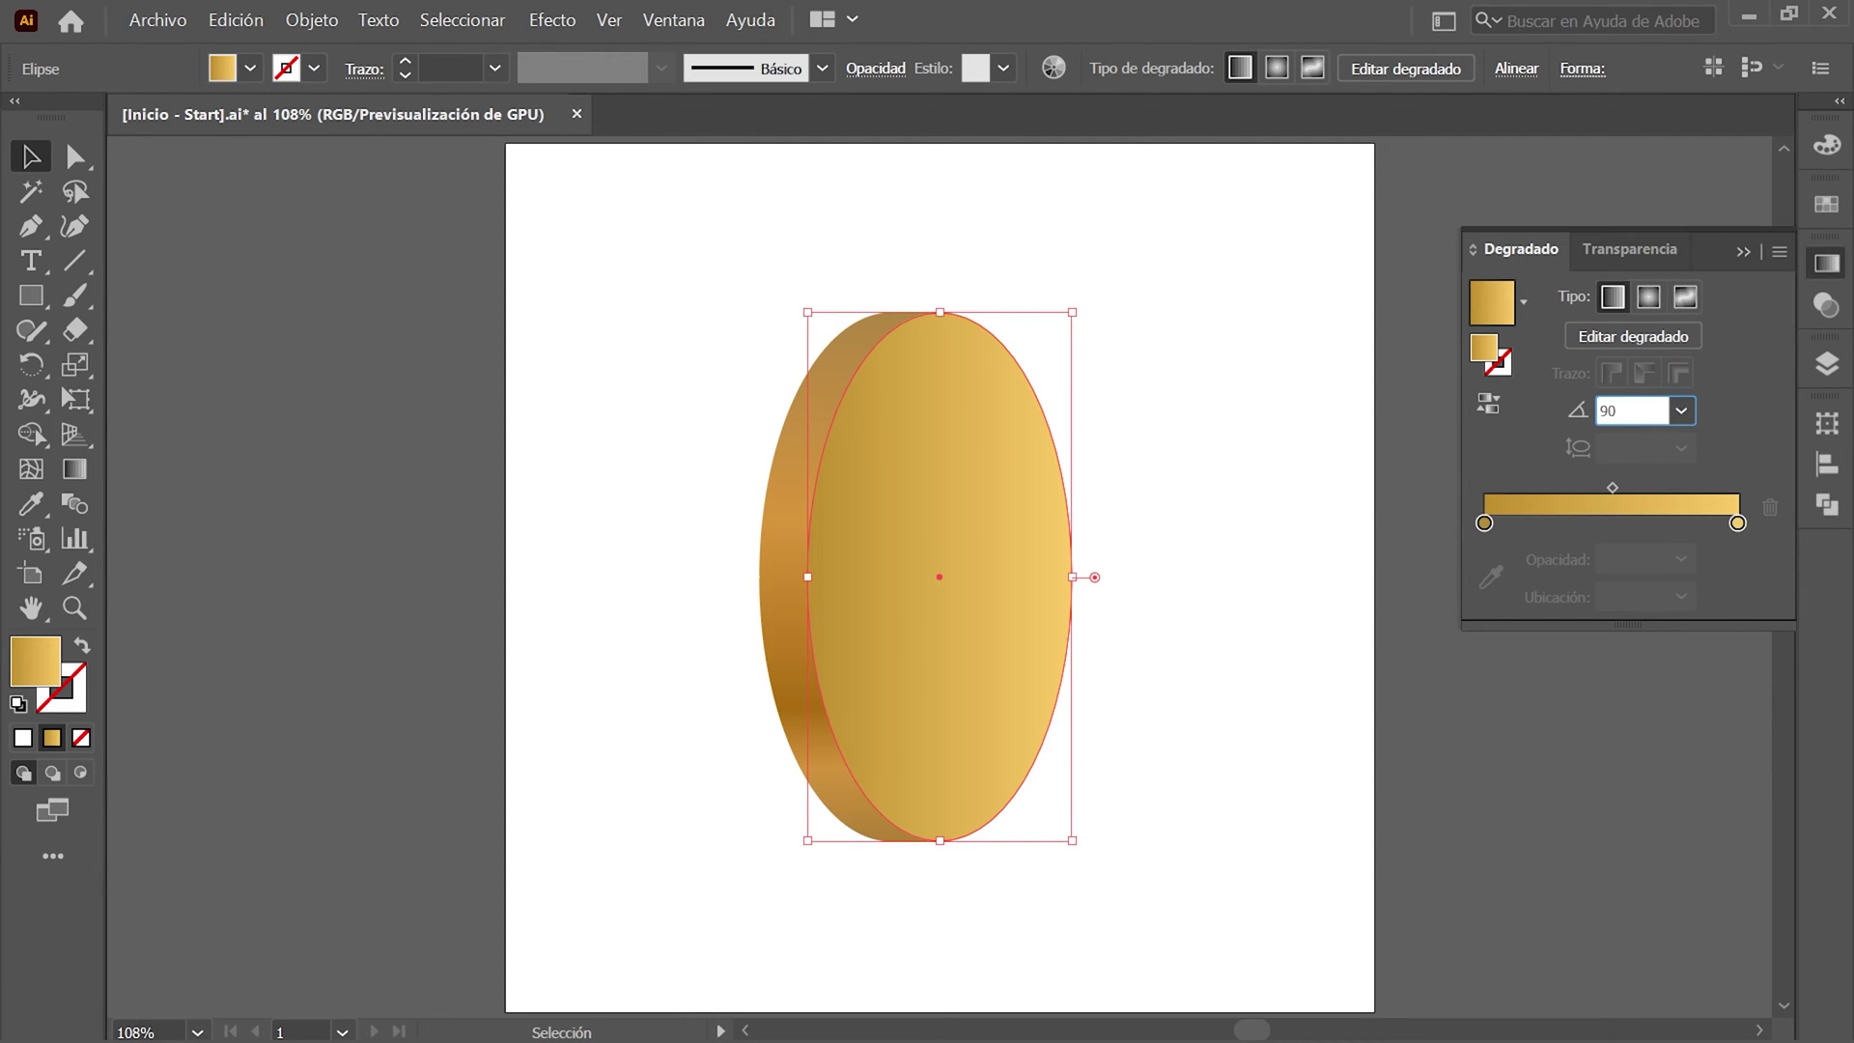
key("Return")
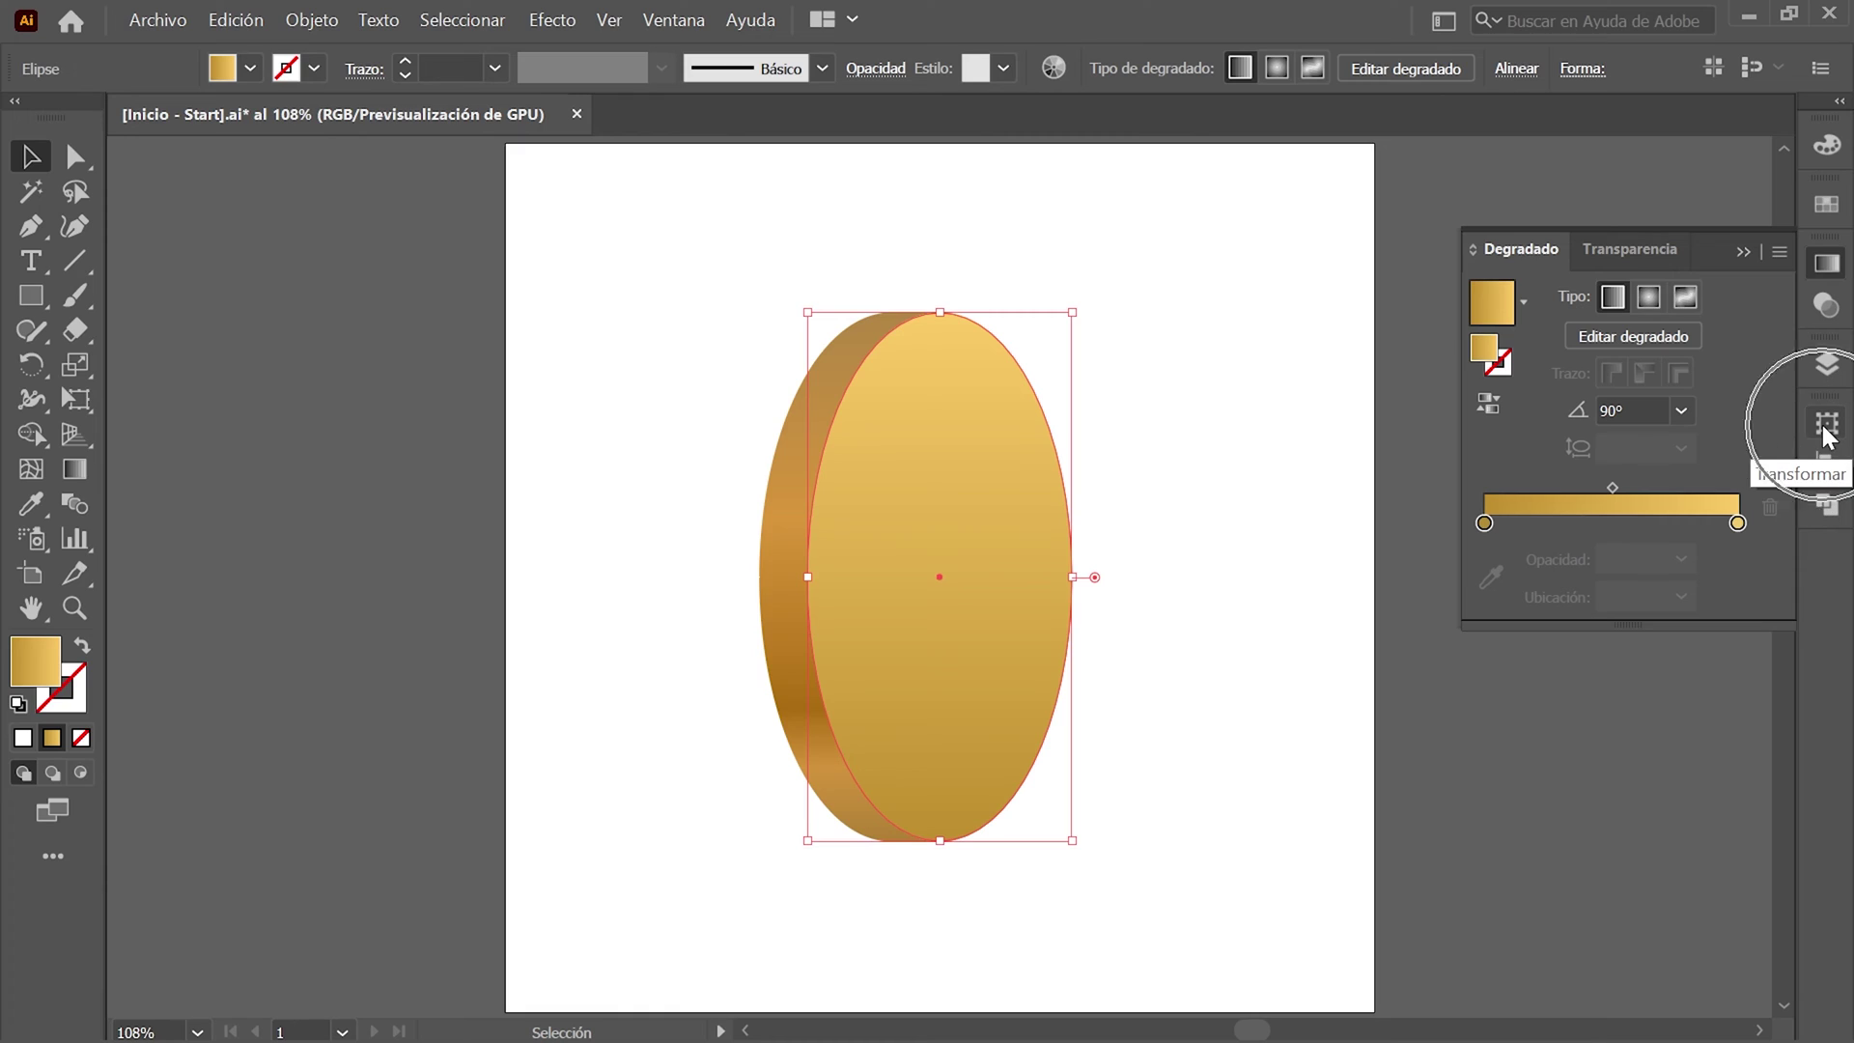
Resize the copied ellipse to 328 × 661 px in the Transform panel.
left_click(1827, 425)
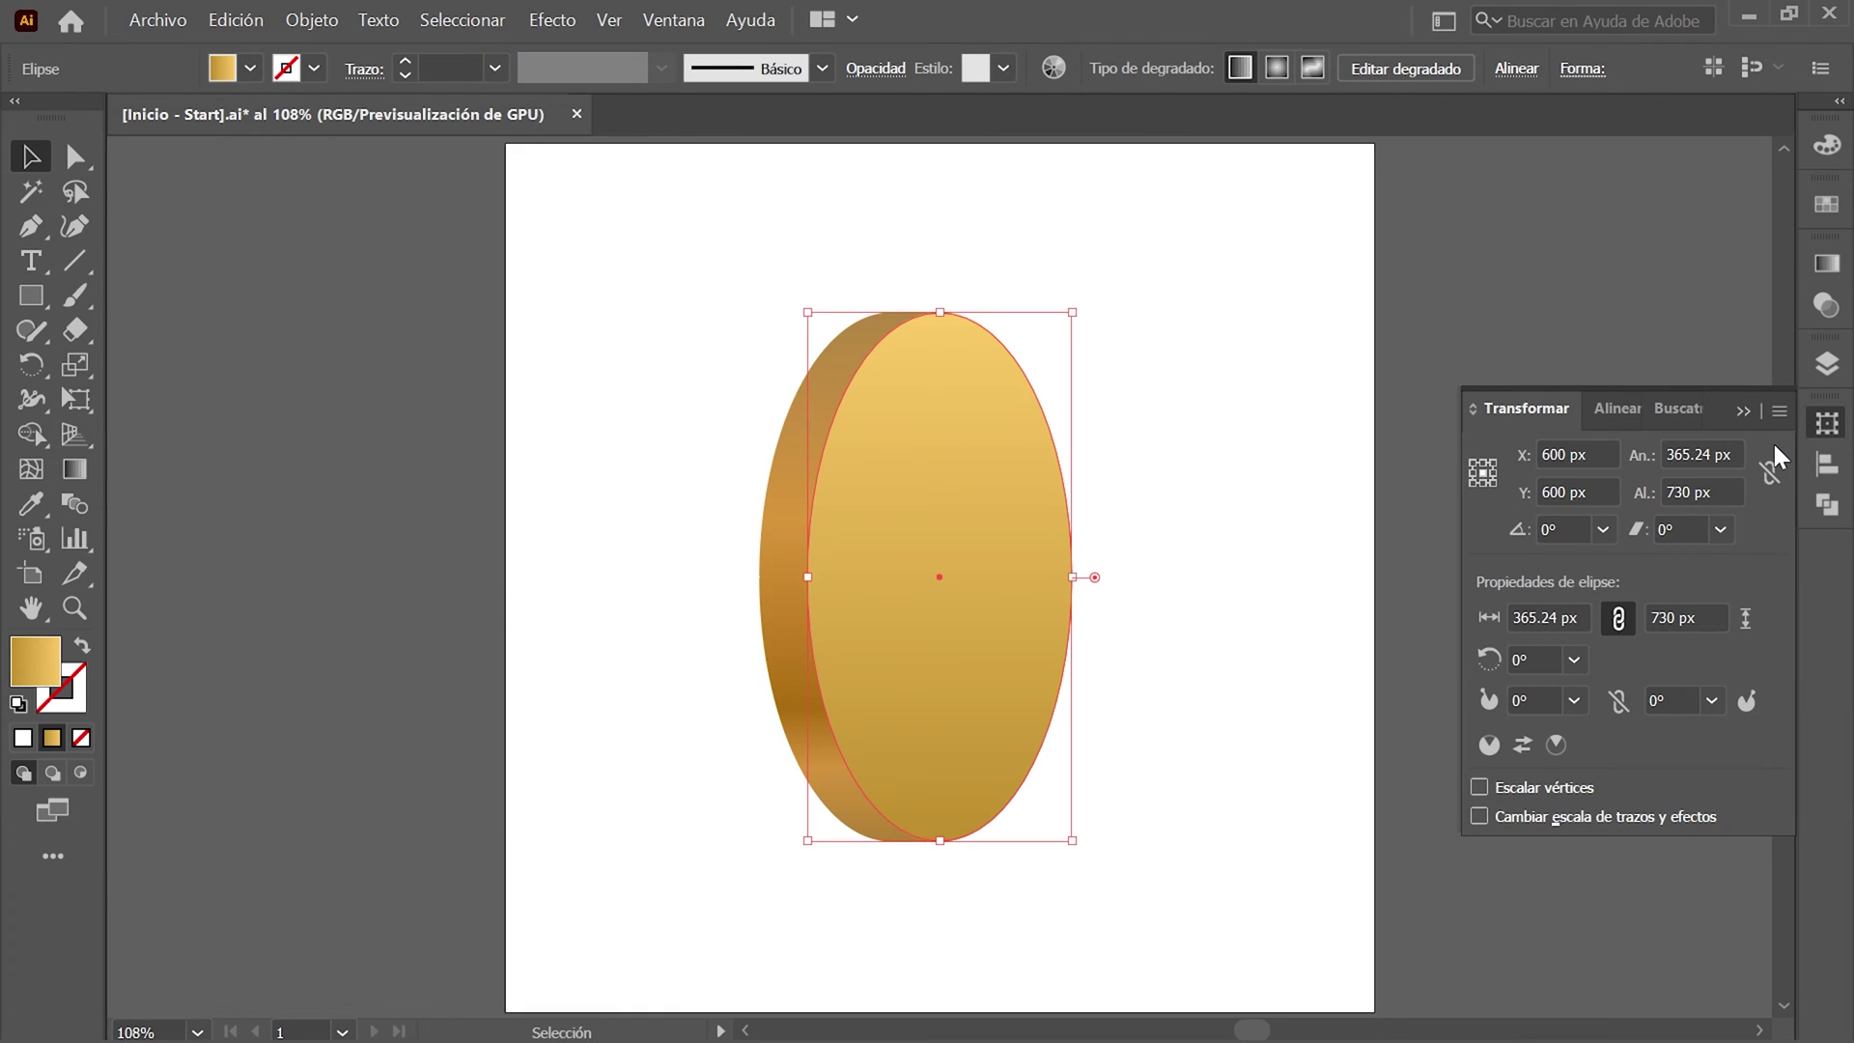
left_click(1700, 454)
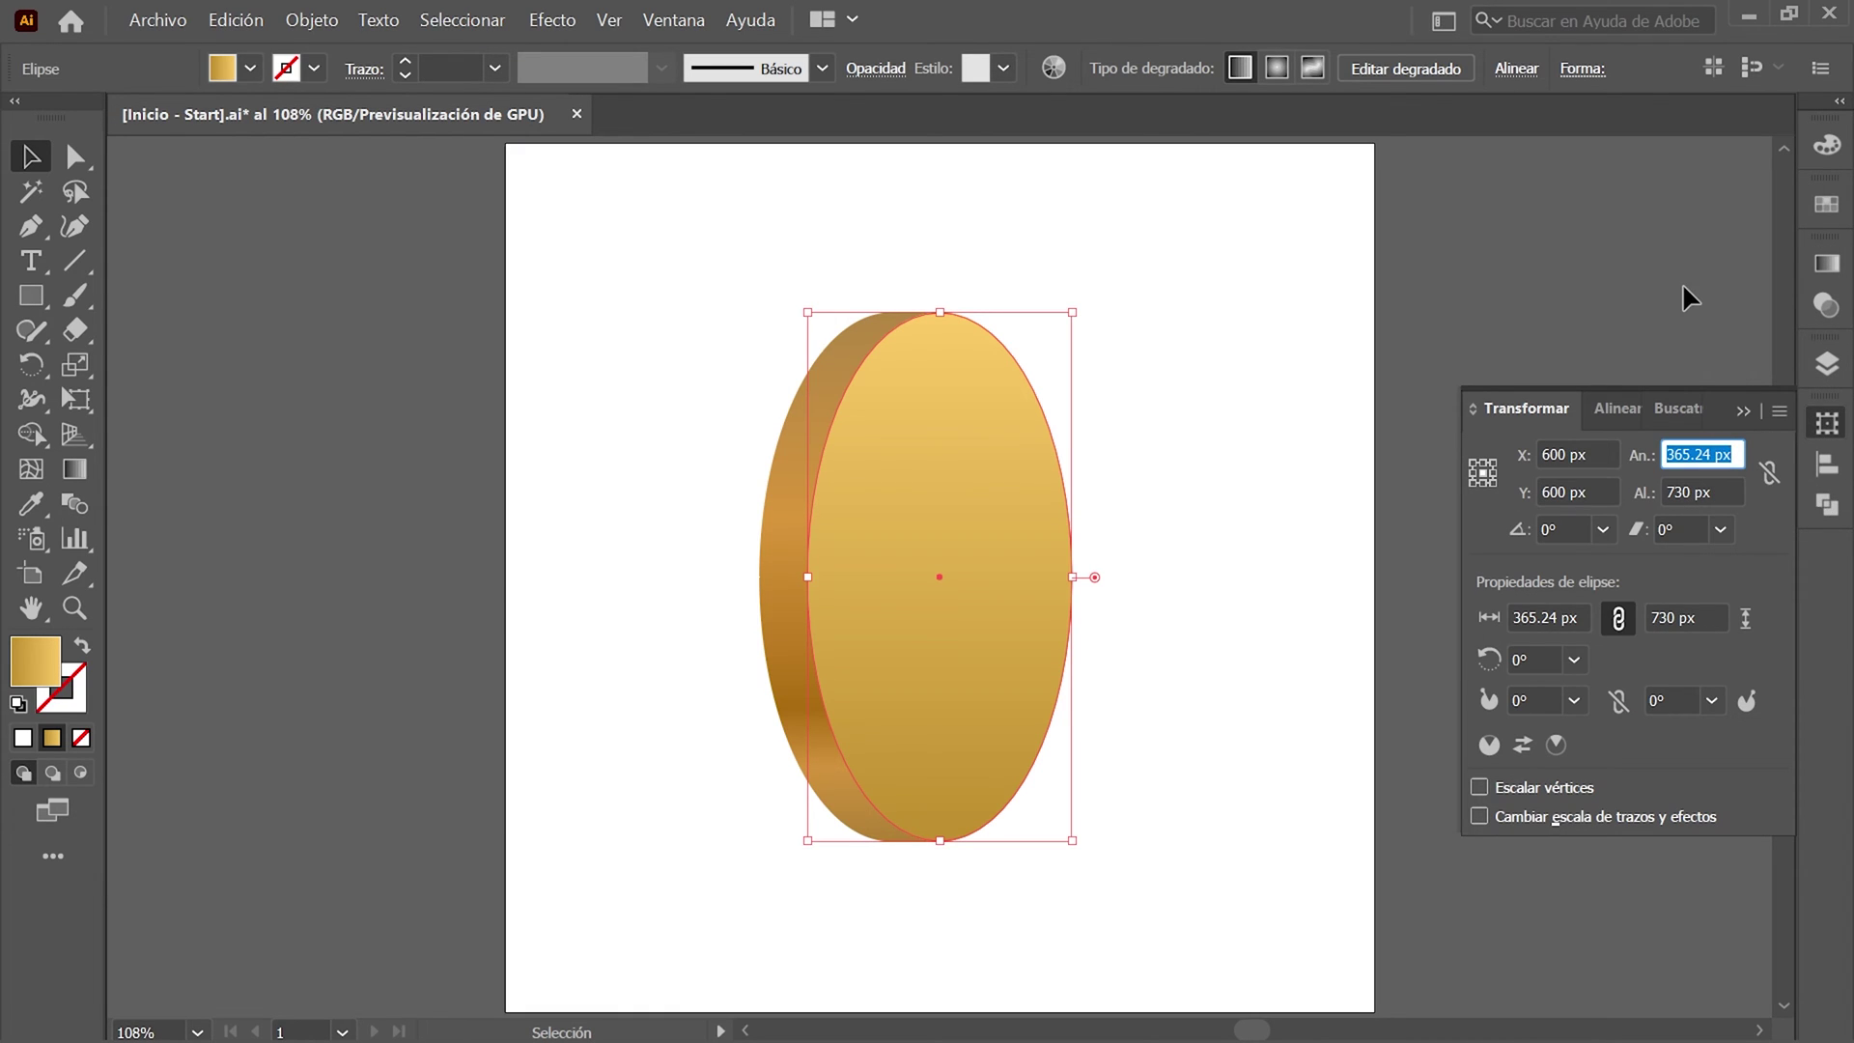
type("328")
key("Tab")
type("661")
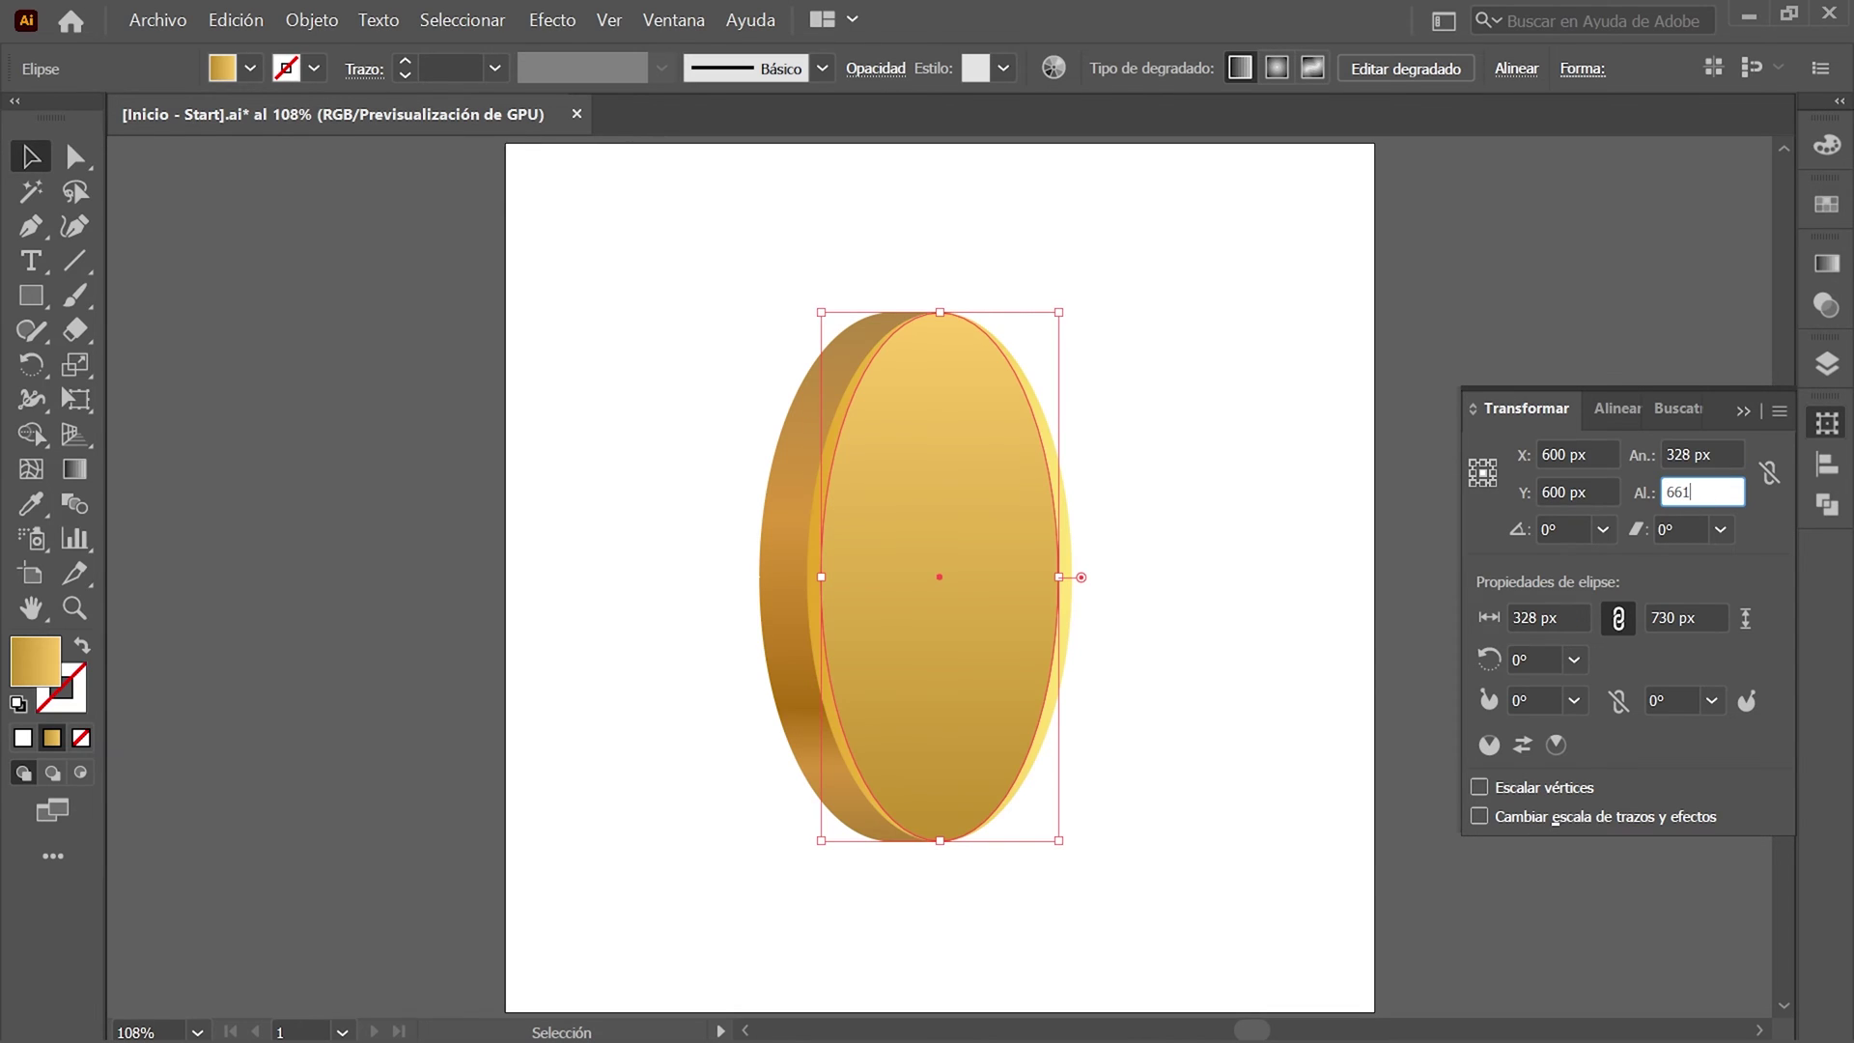
key("Return")
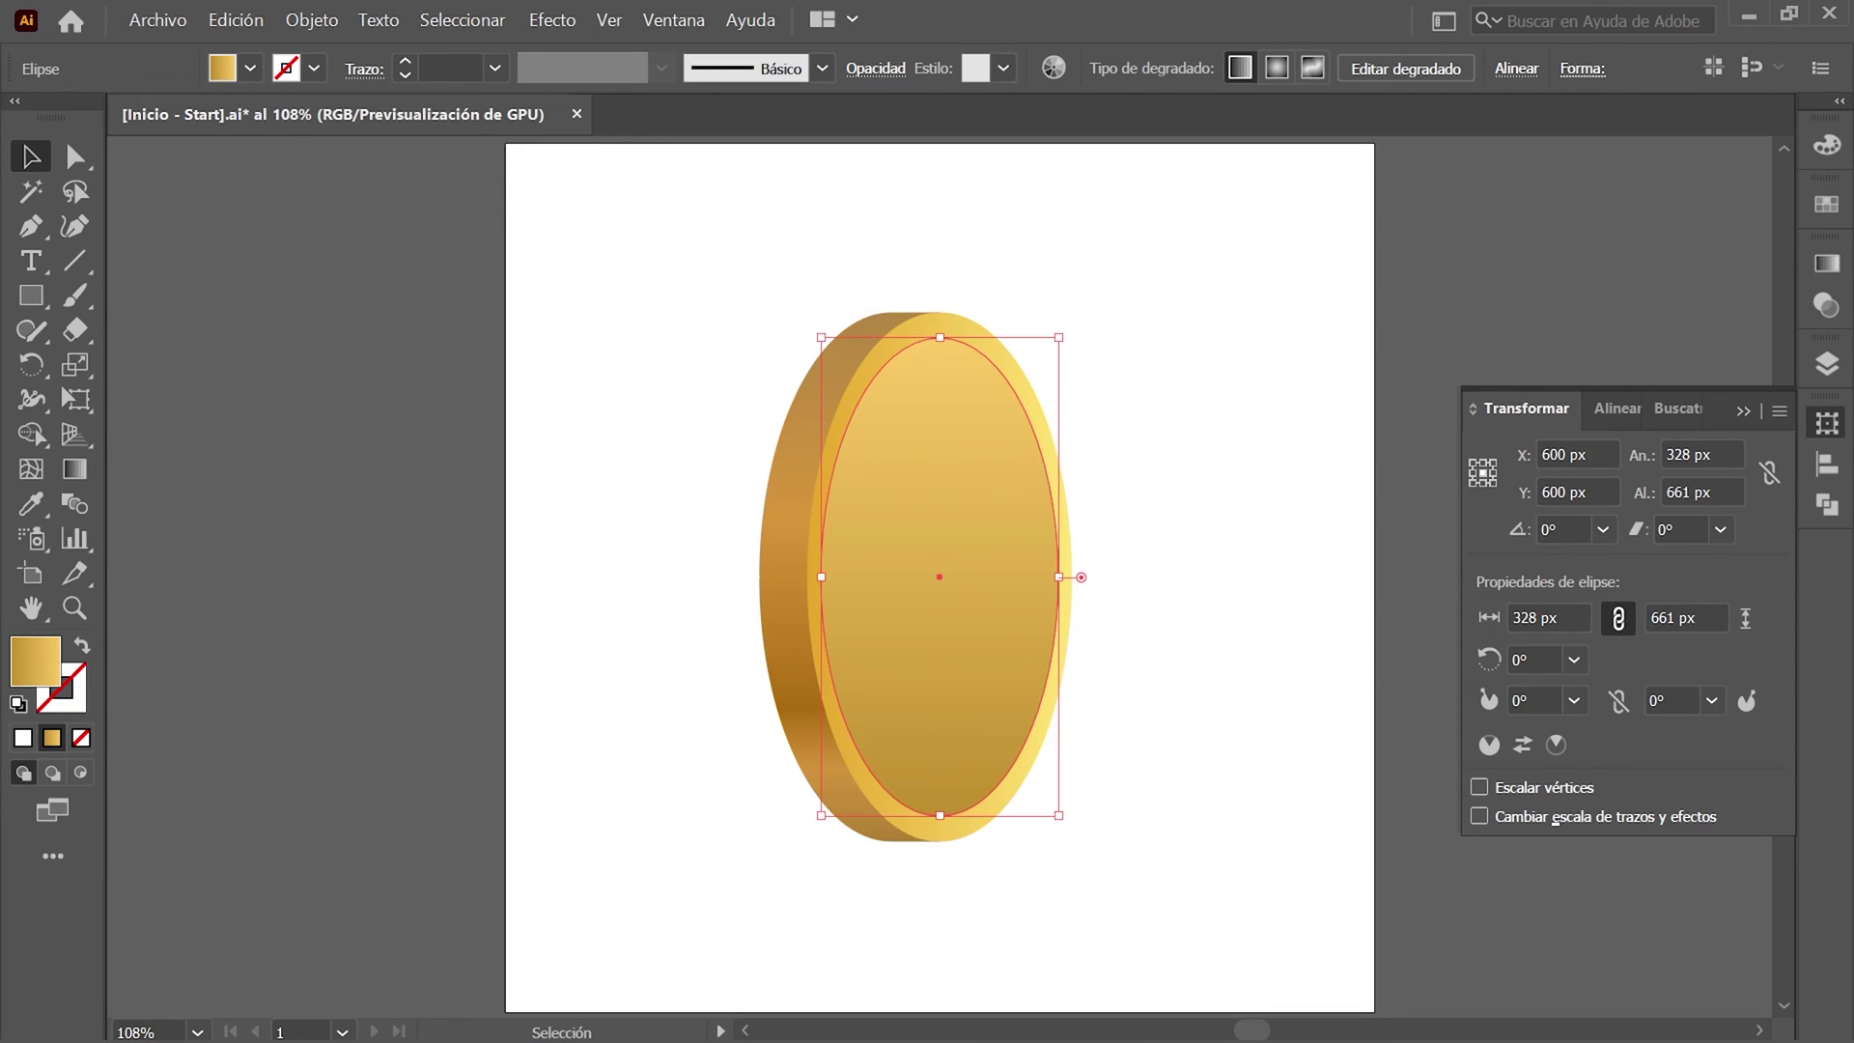
left_click(1828, 367)
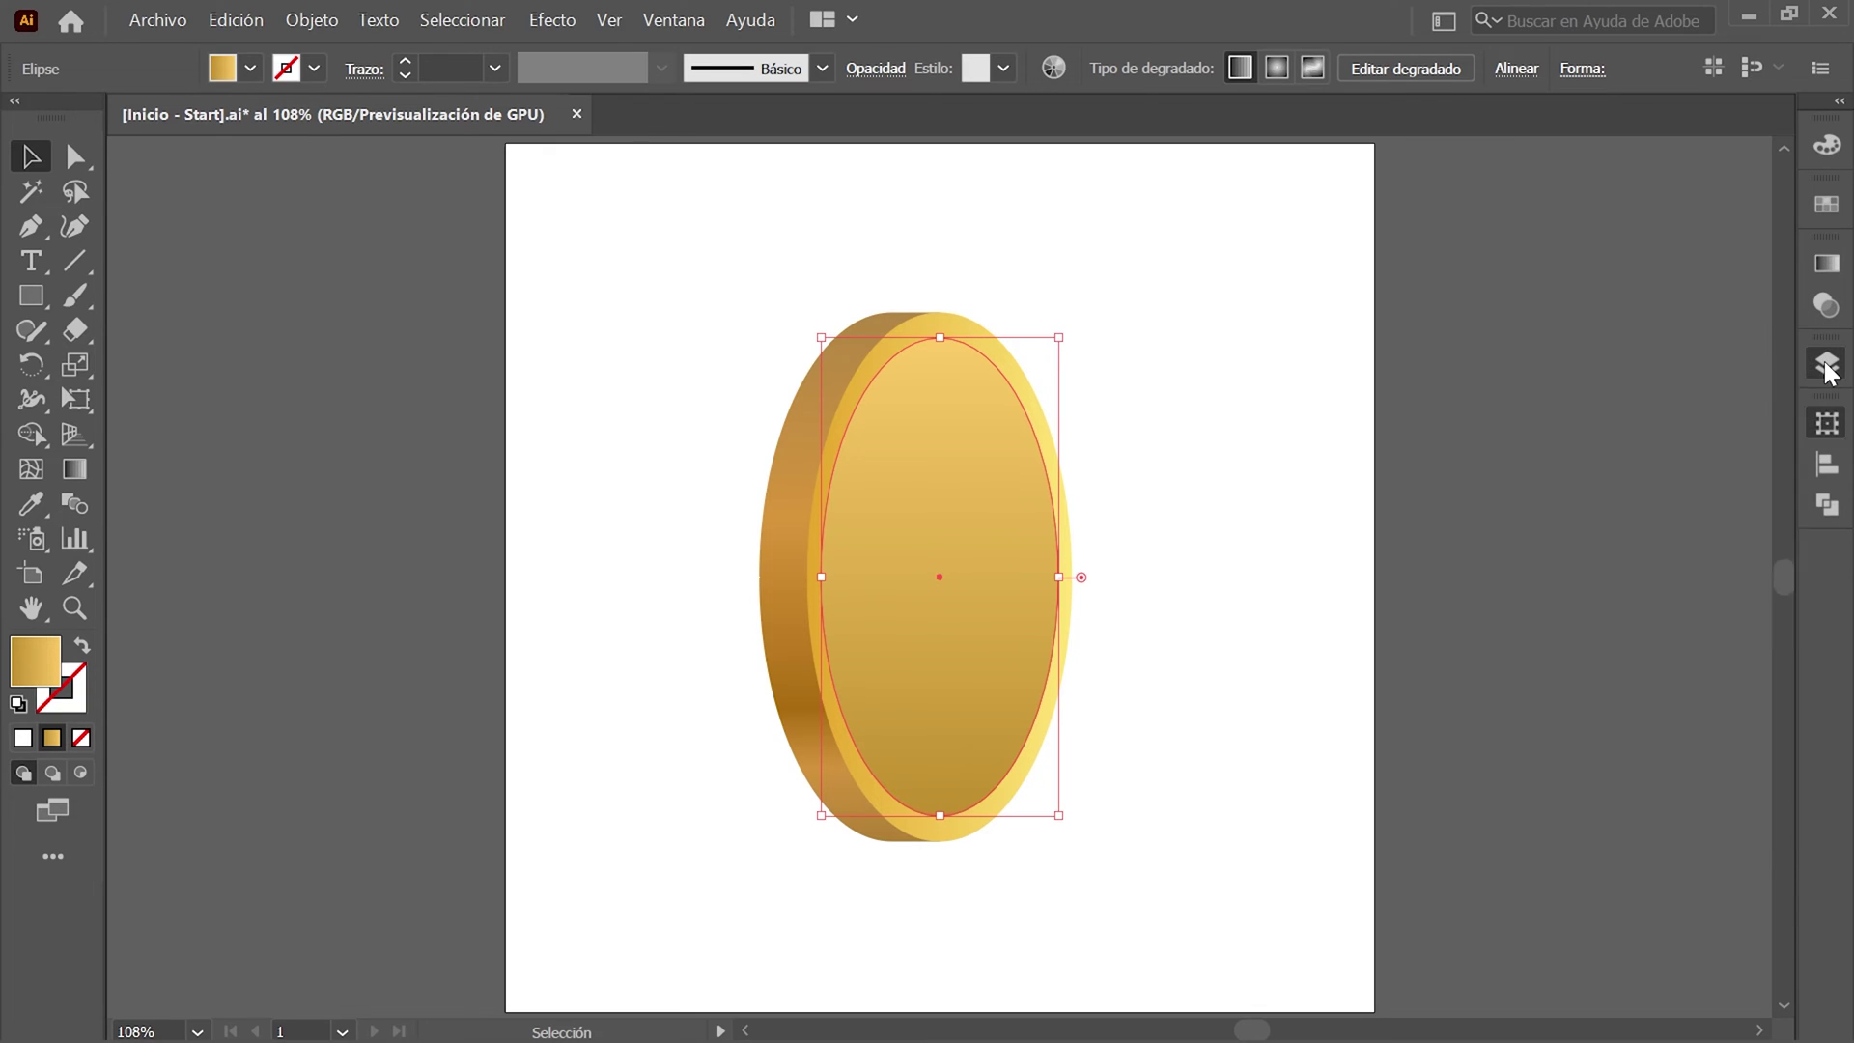
Duplicate layer Capa 3 as Capa 4, then reselect the ellipse on Capa 3.
left_click(1771, 427)
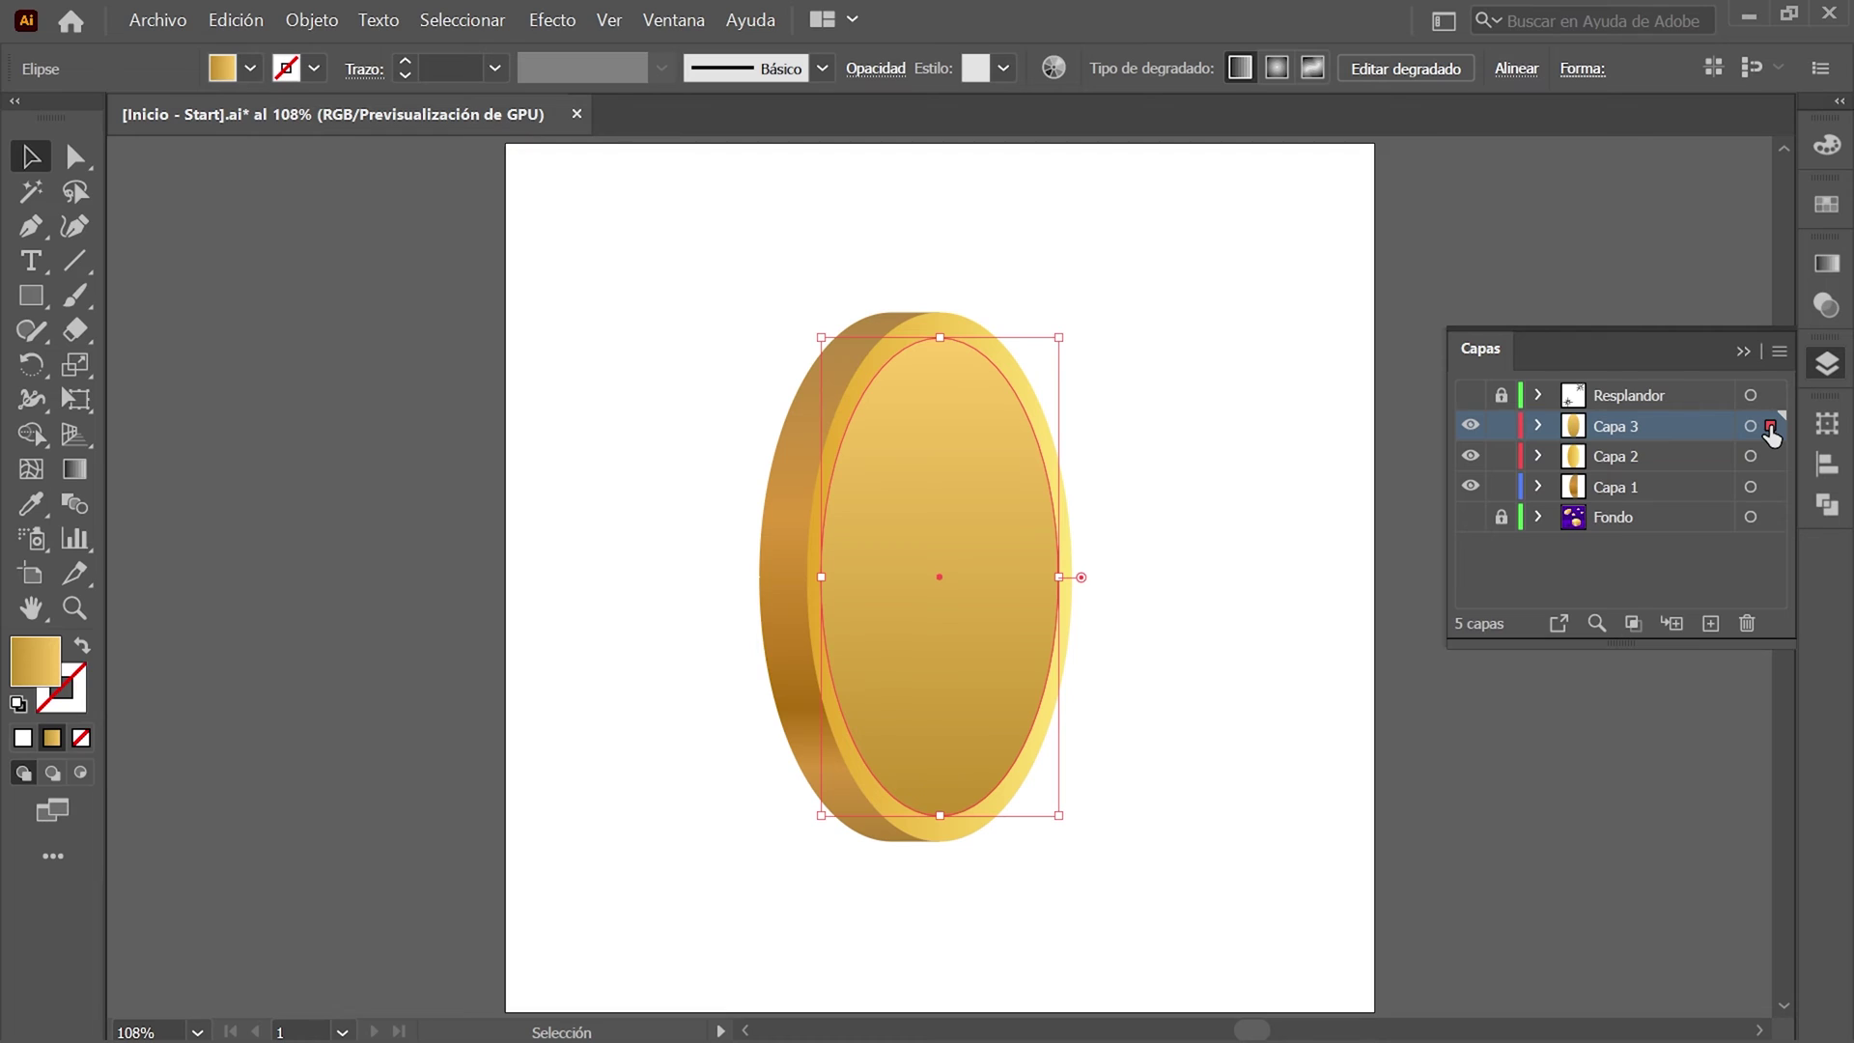
left_click(1776, 353)
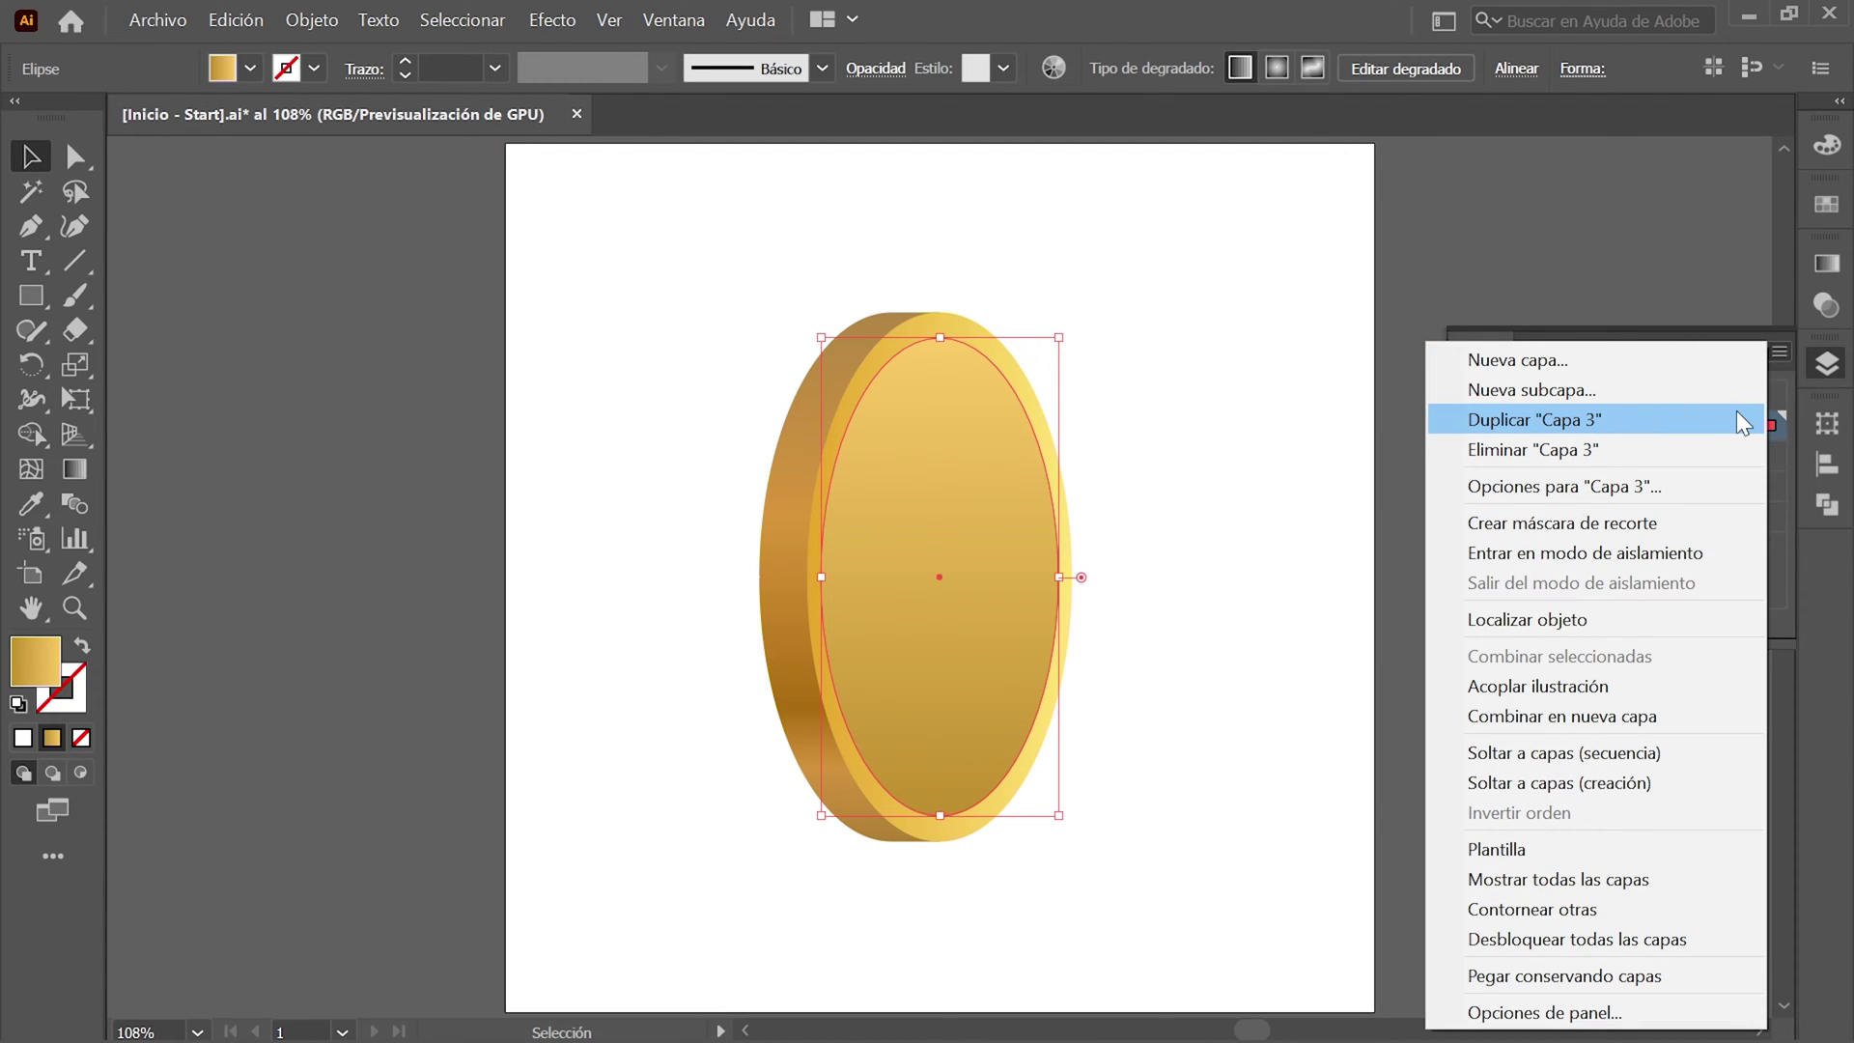
left_click(1736, 421)
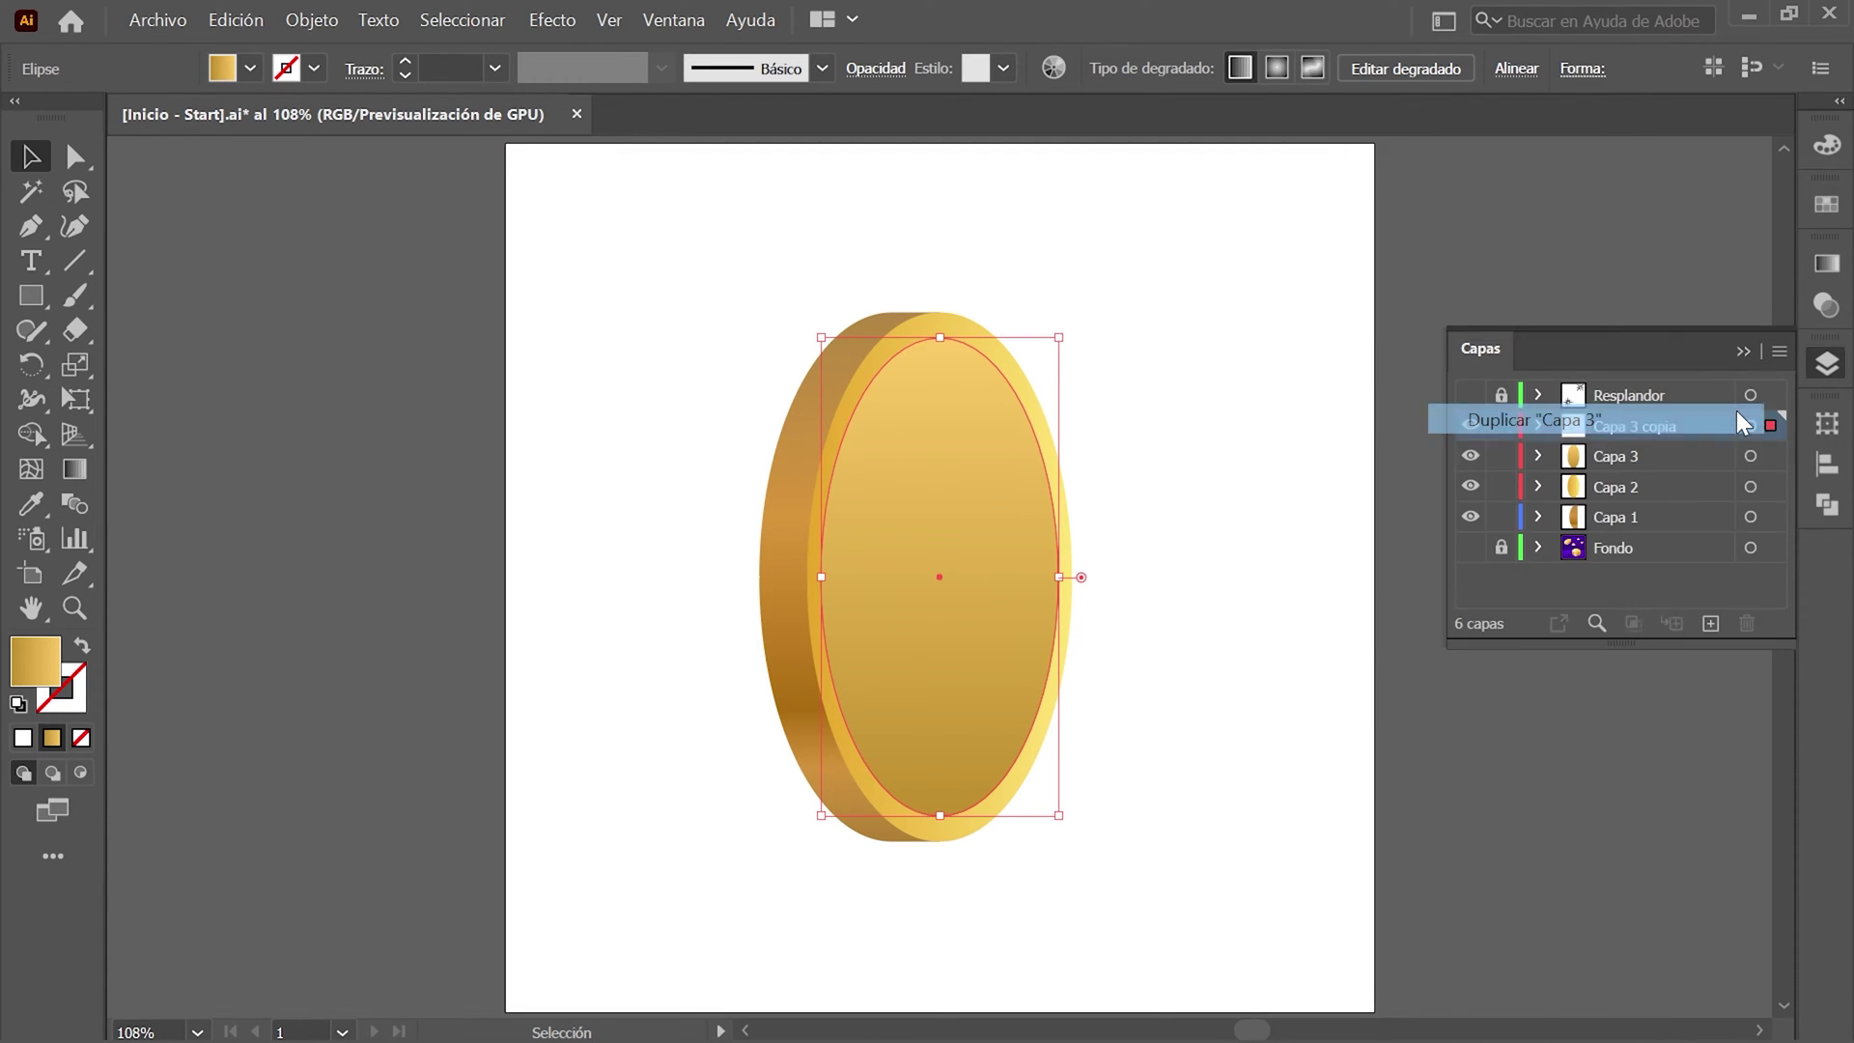
double_click(1646, 424)
left_click_drag(1630, 426, 1716, 419)
type("4")
key("Return")
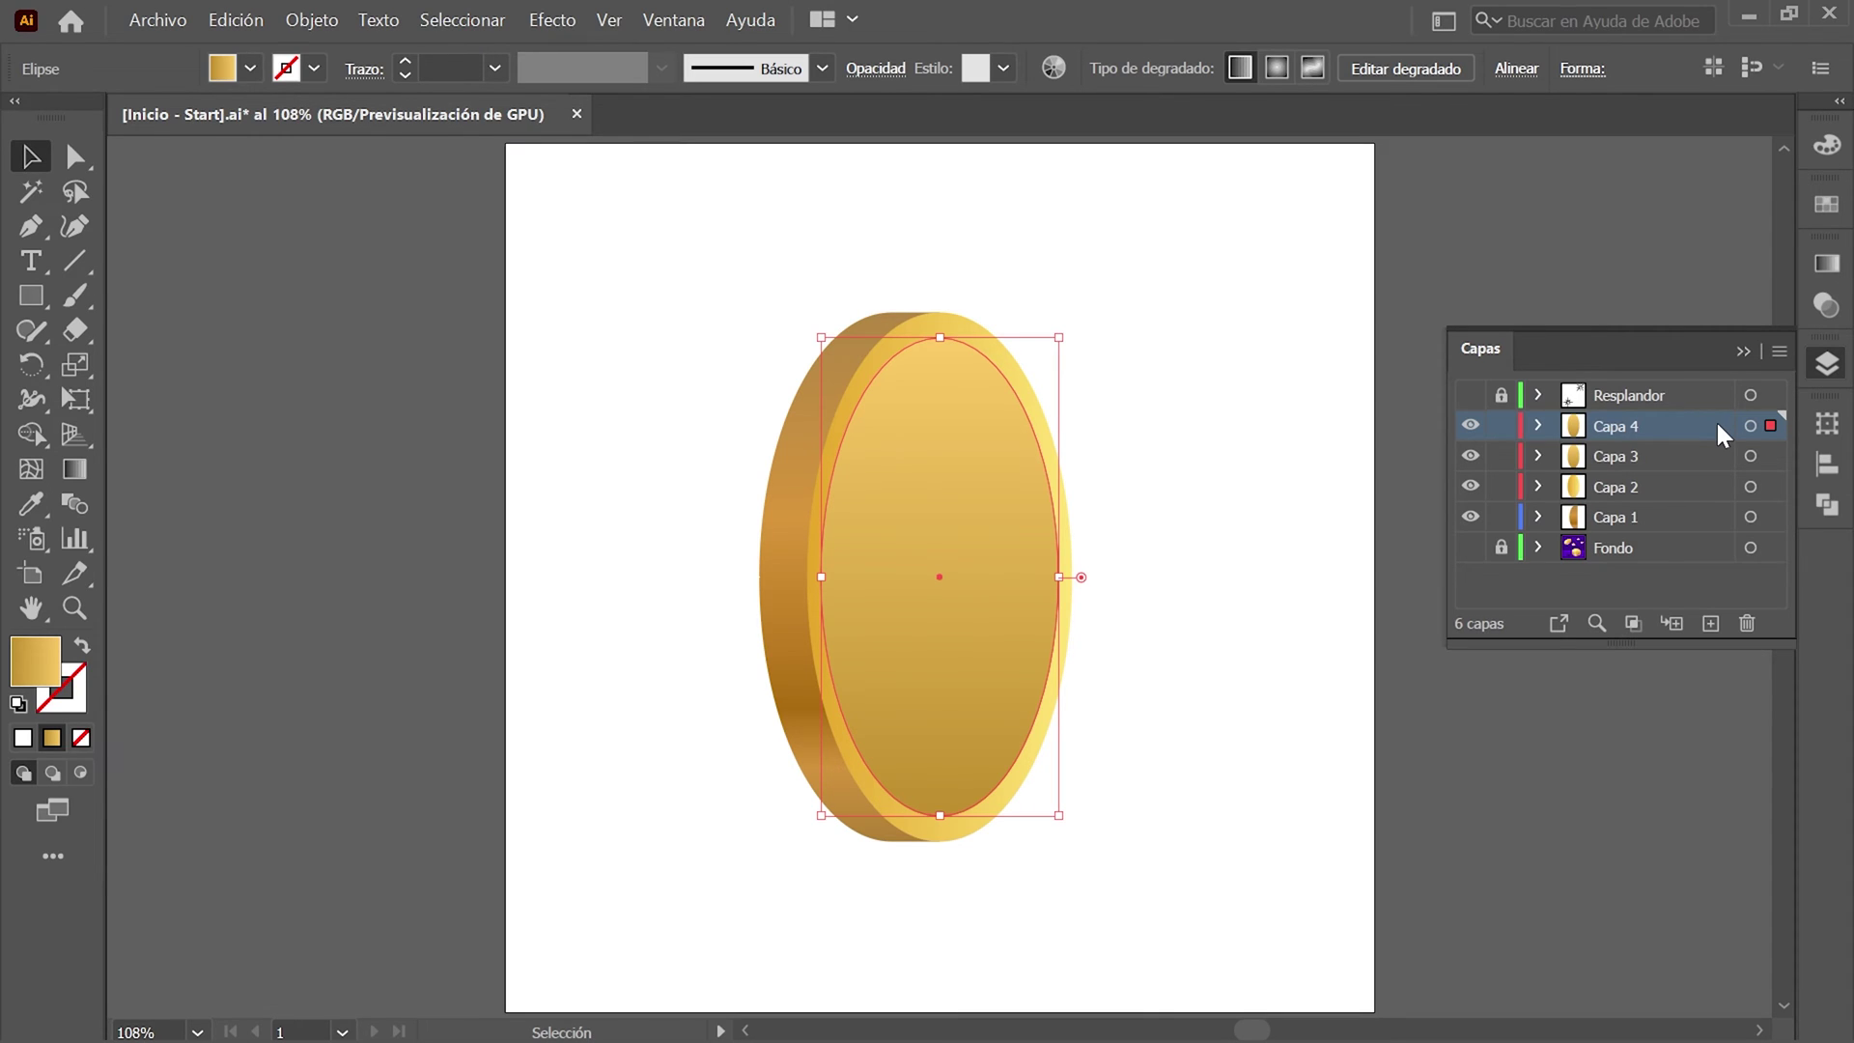
left_click(1770, 458)
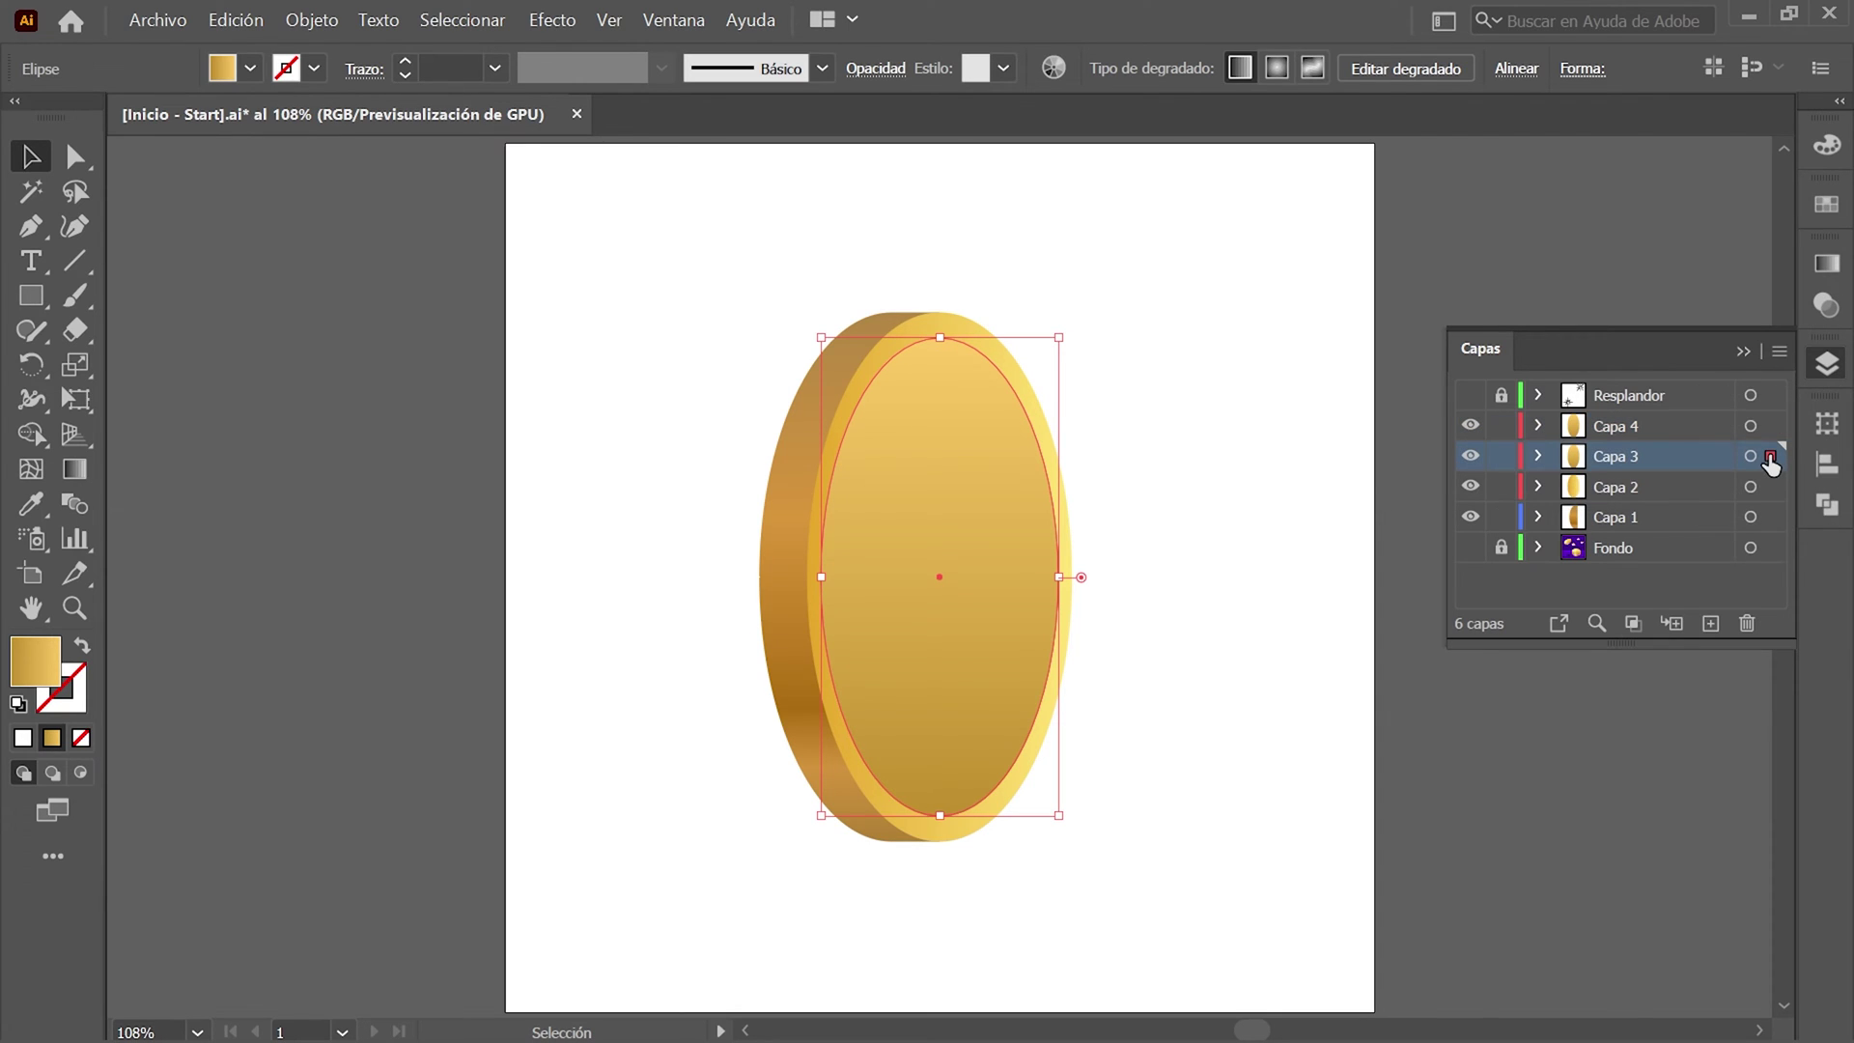
left_click(1828, 205)
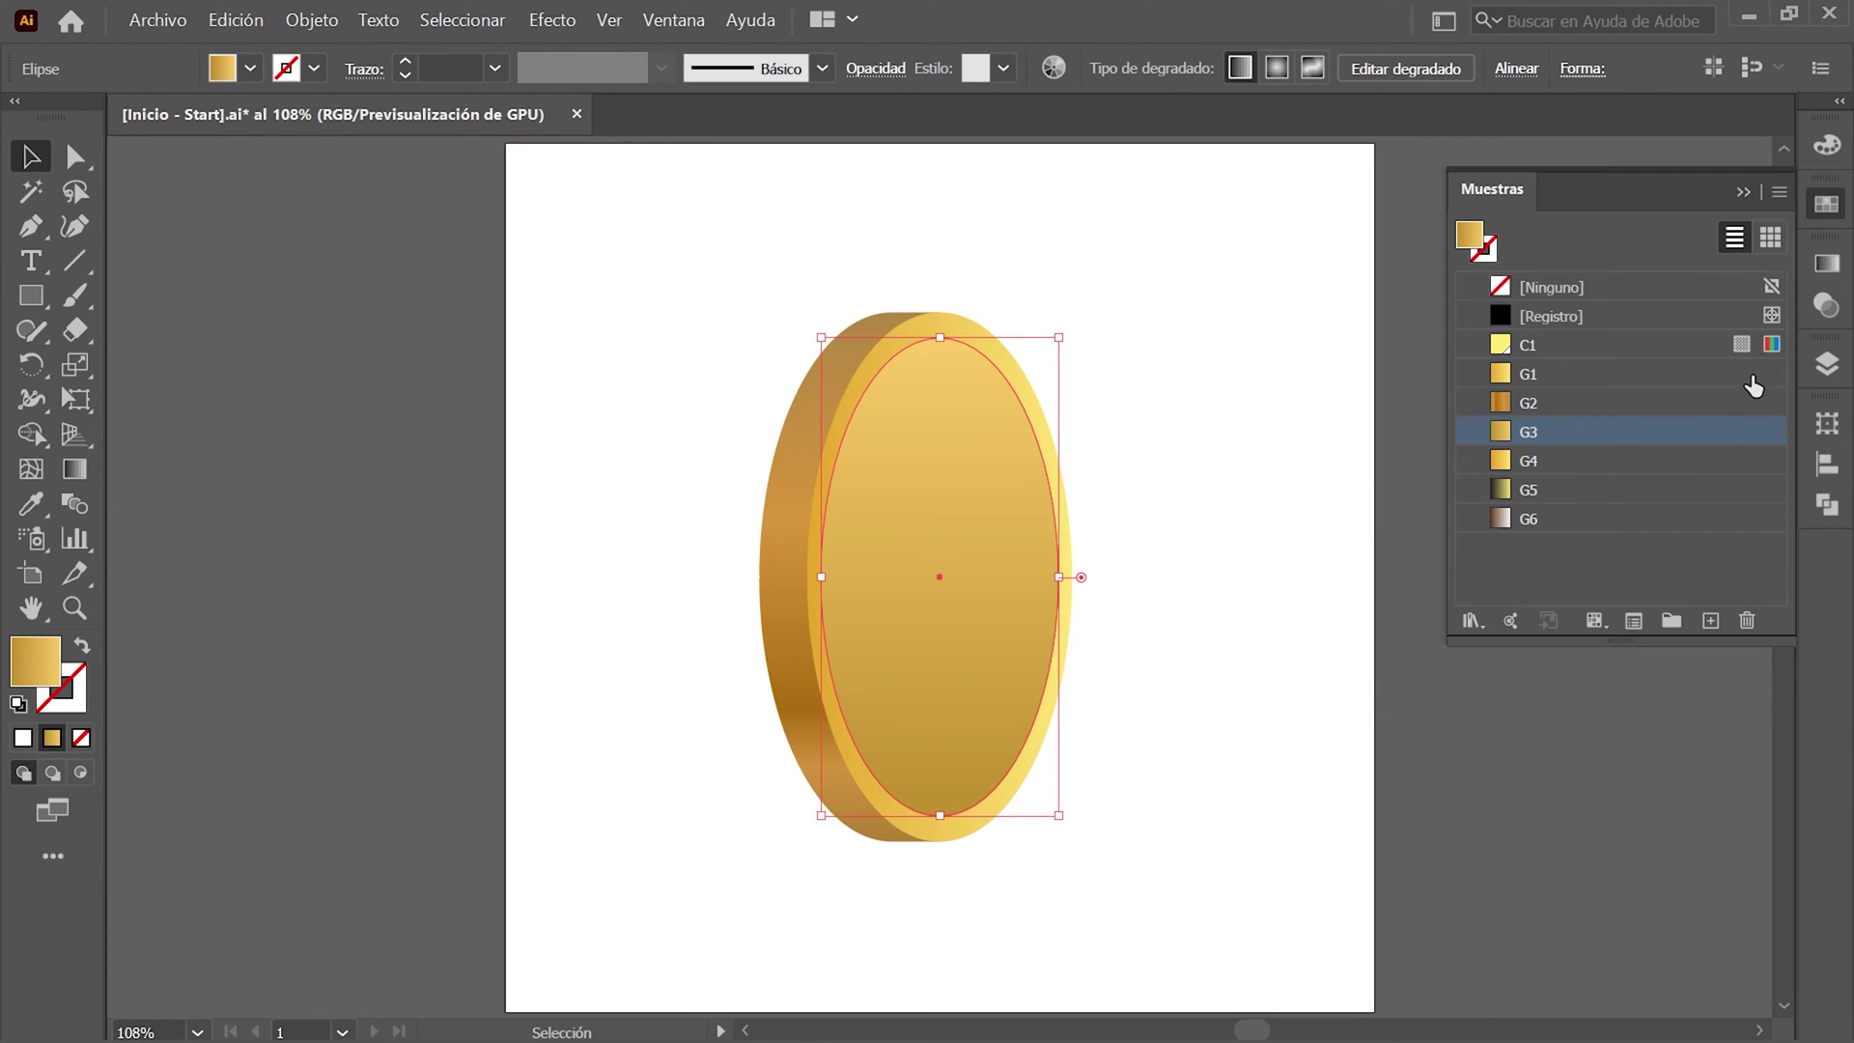
Fill the Capa 3 ellipse with swatch C1, set its width to 326 px and rotate it to 358°.
left_click(1565, 348)
left_click(1825, 205)
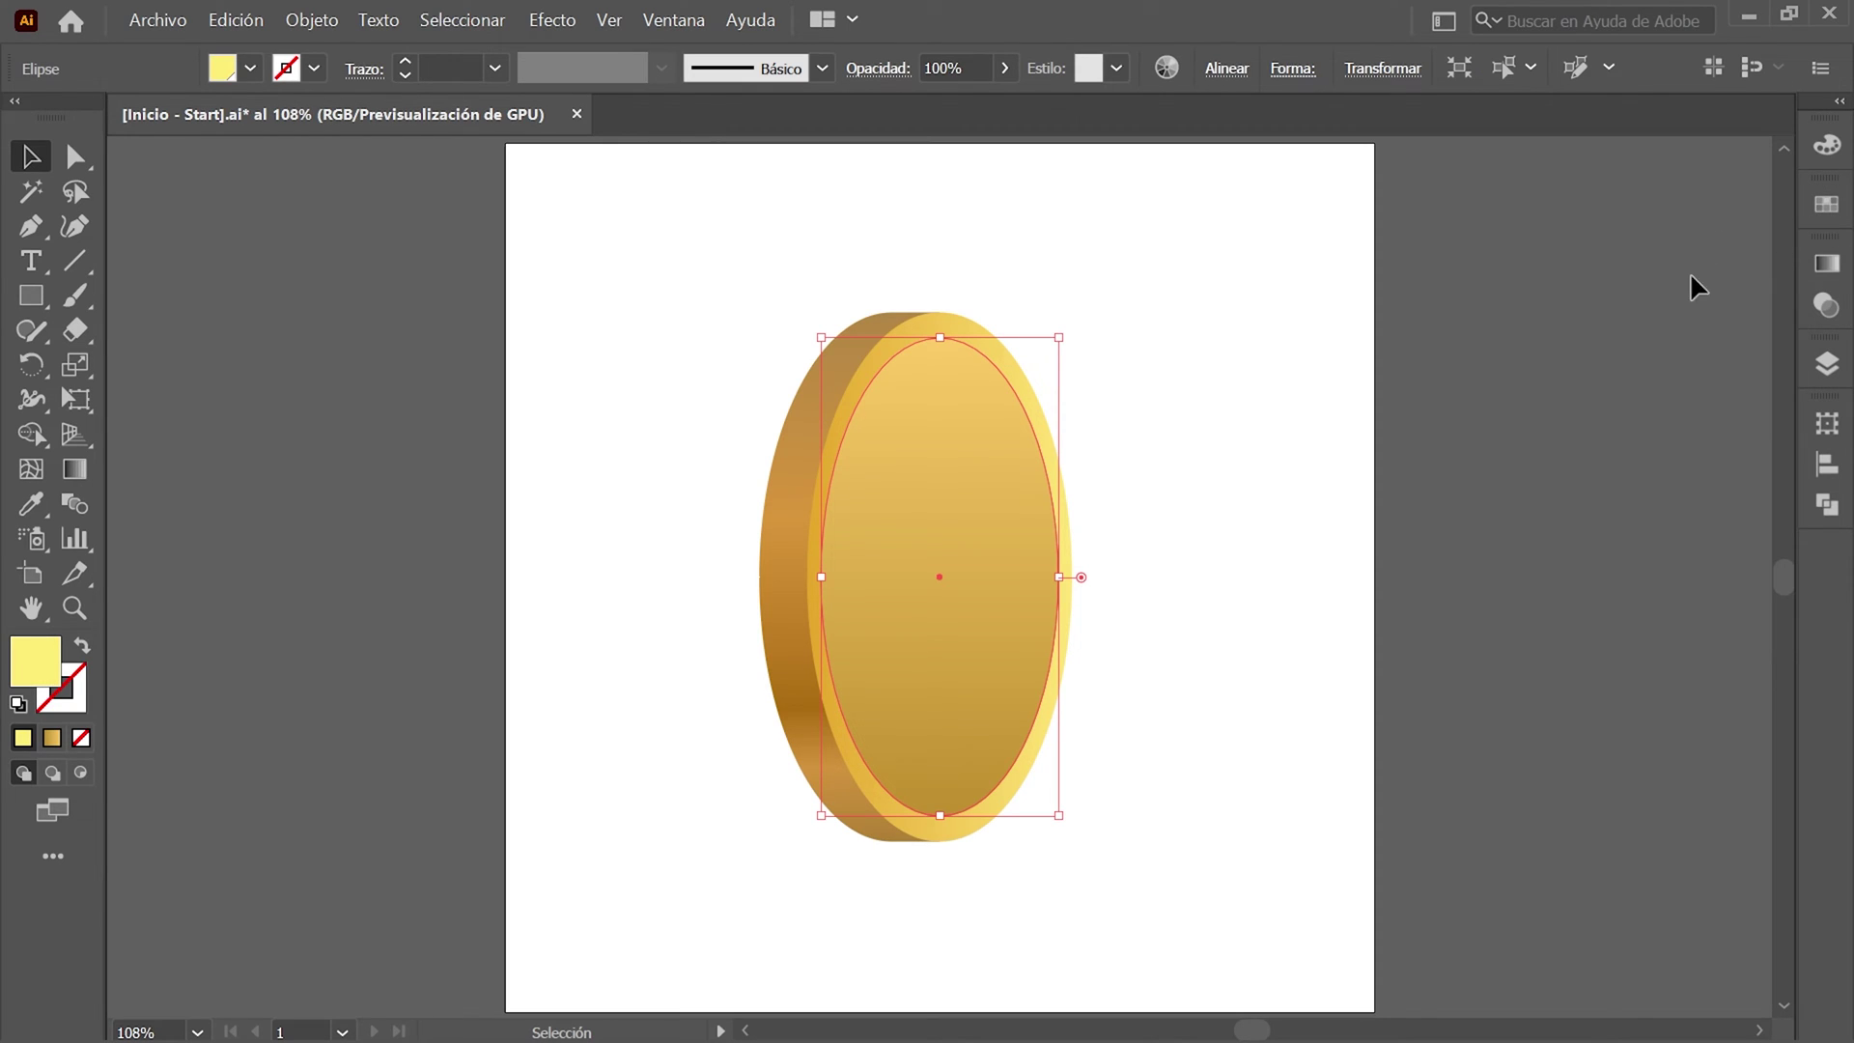
left_click(1825, 424)
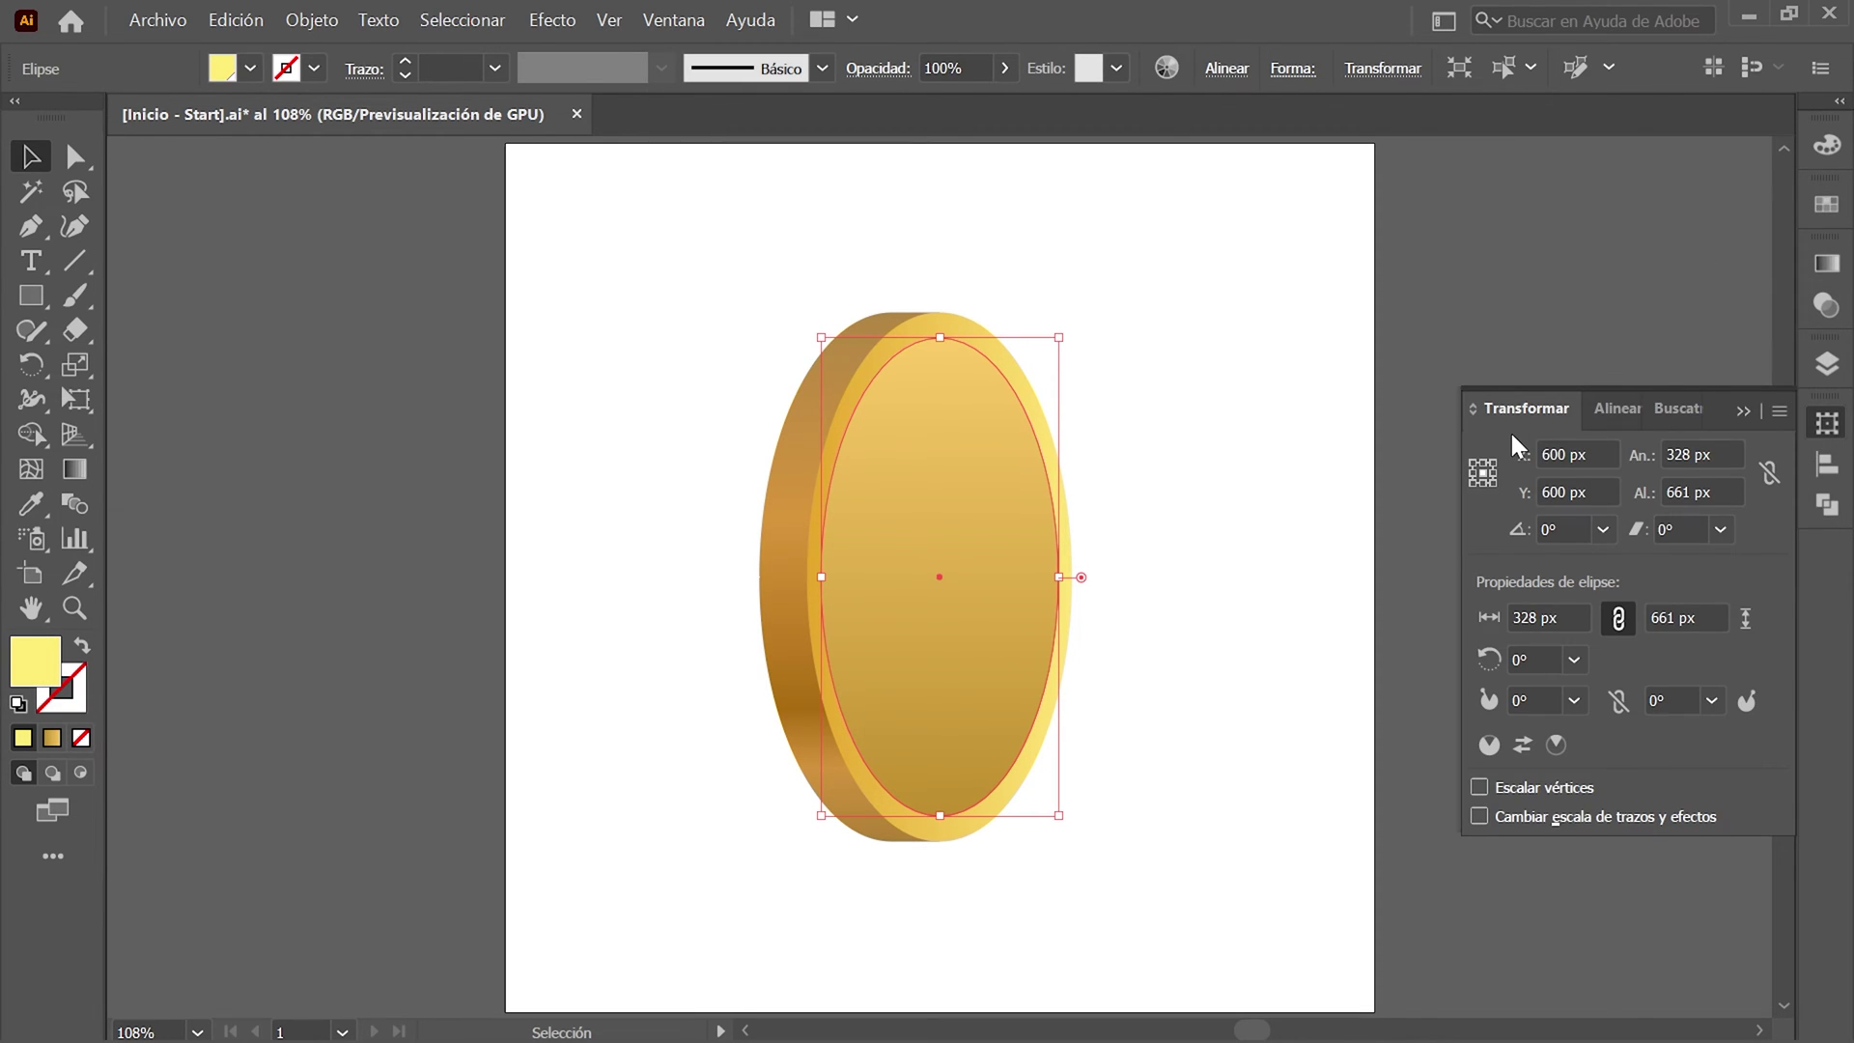
left_click(1700, 454)
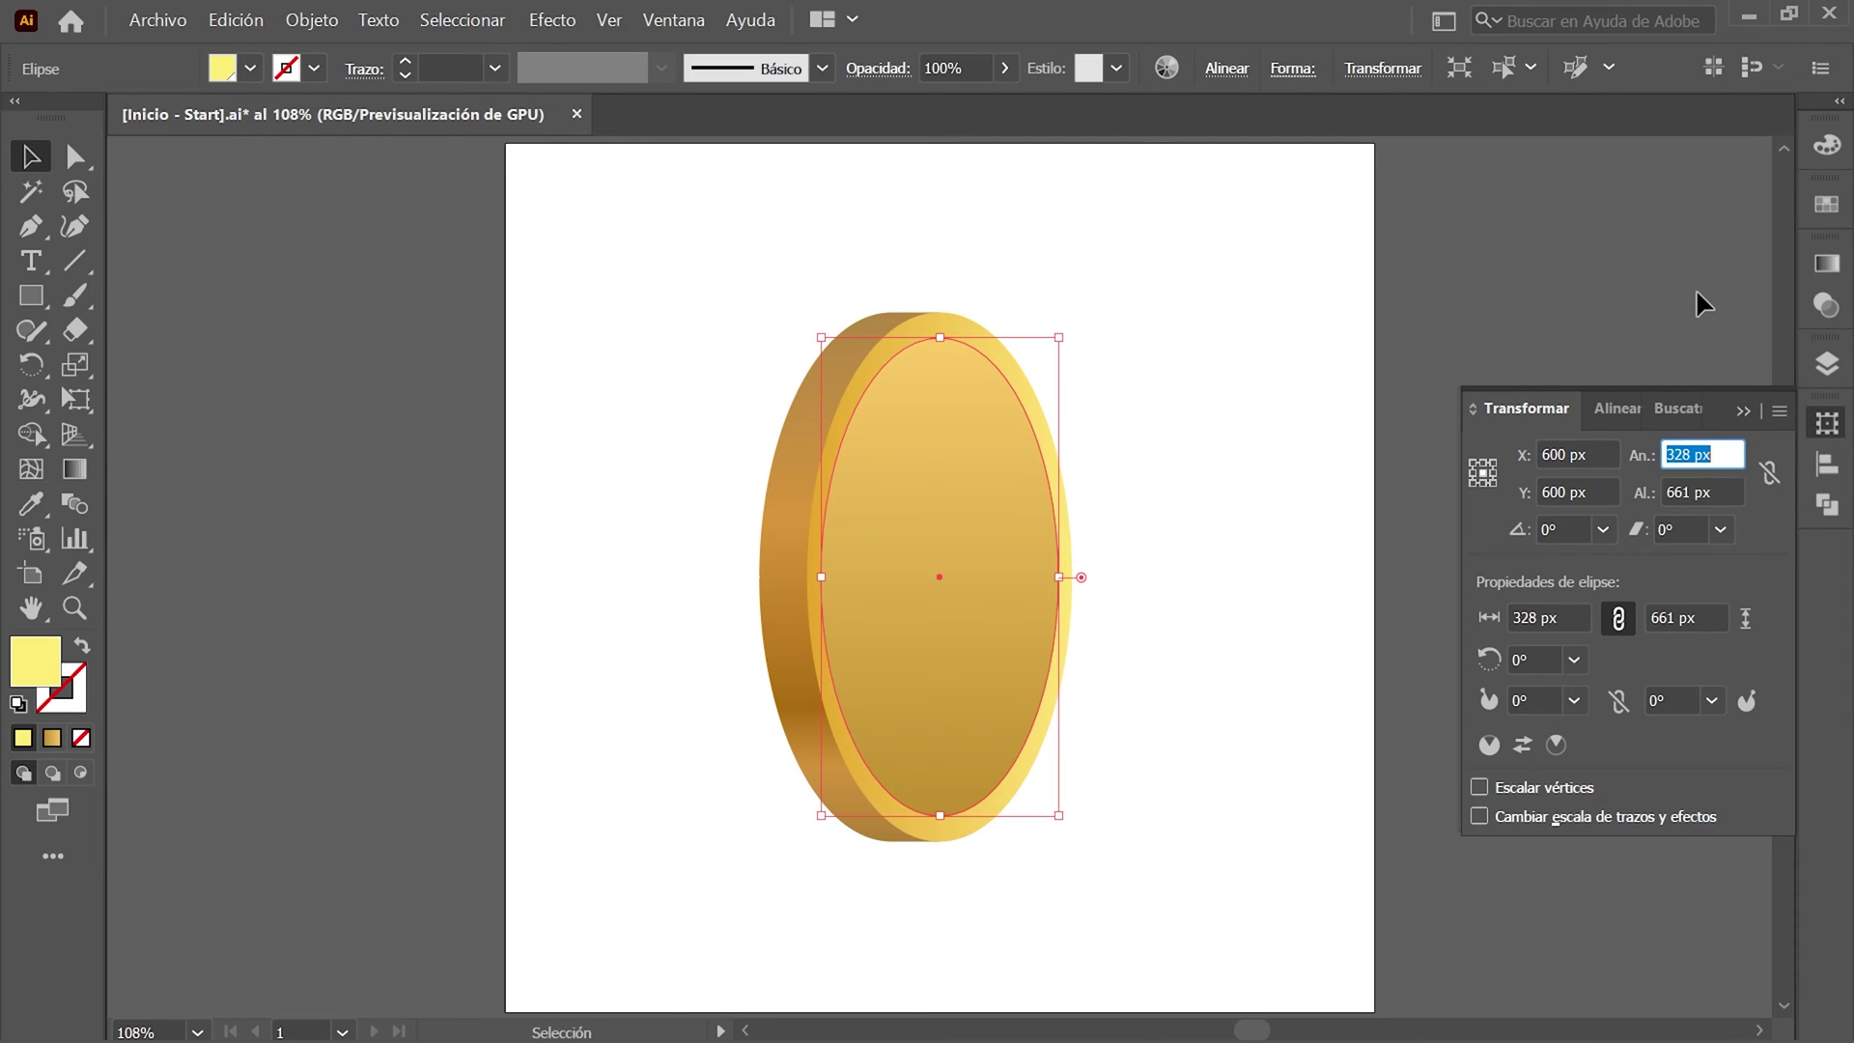
type("326")
key("Tab")
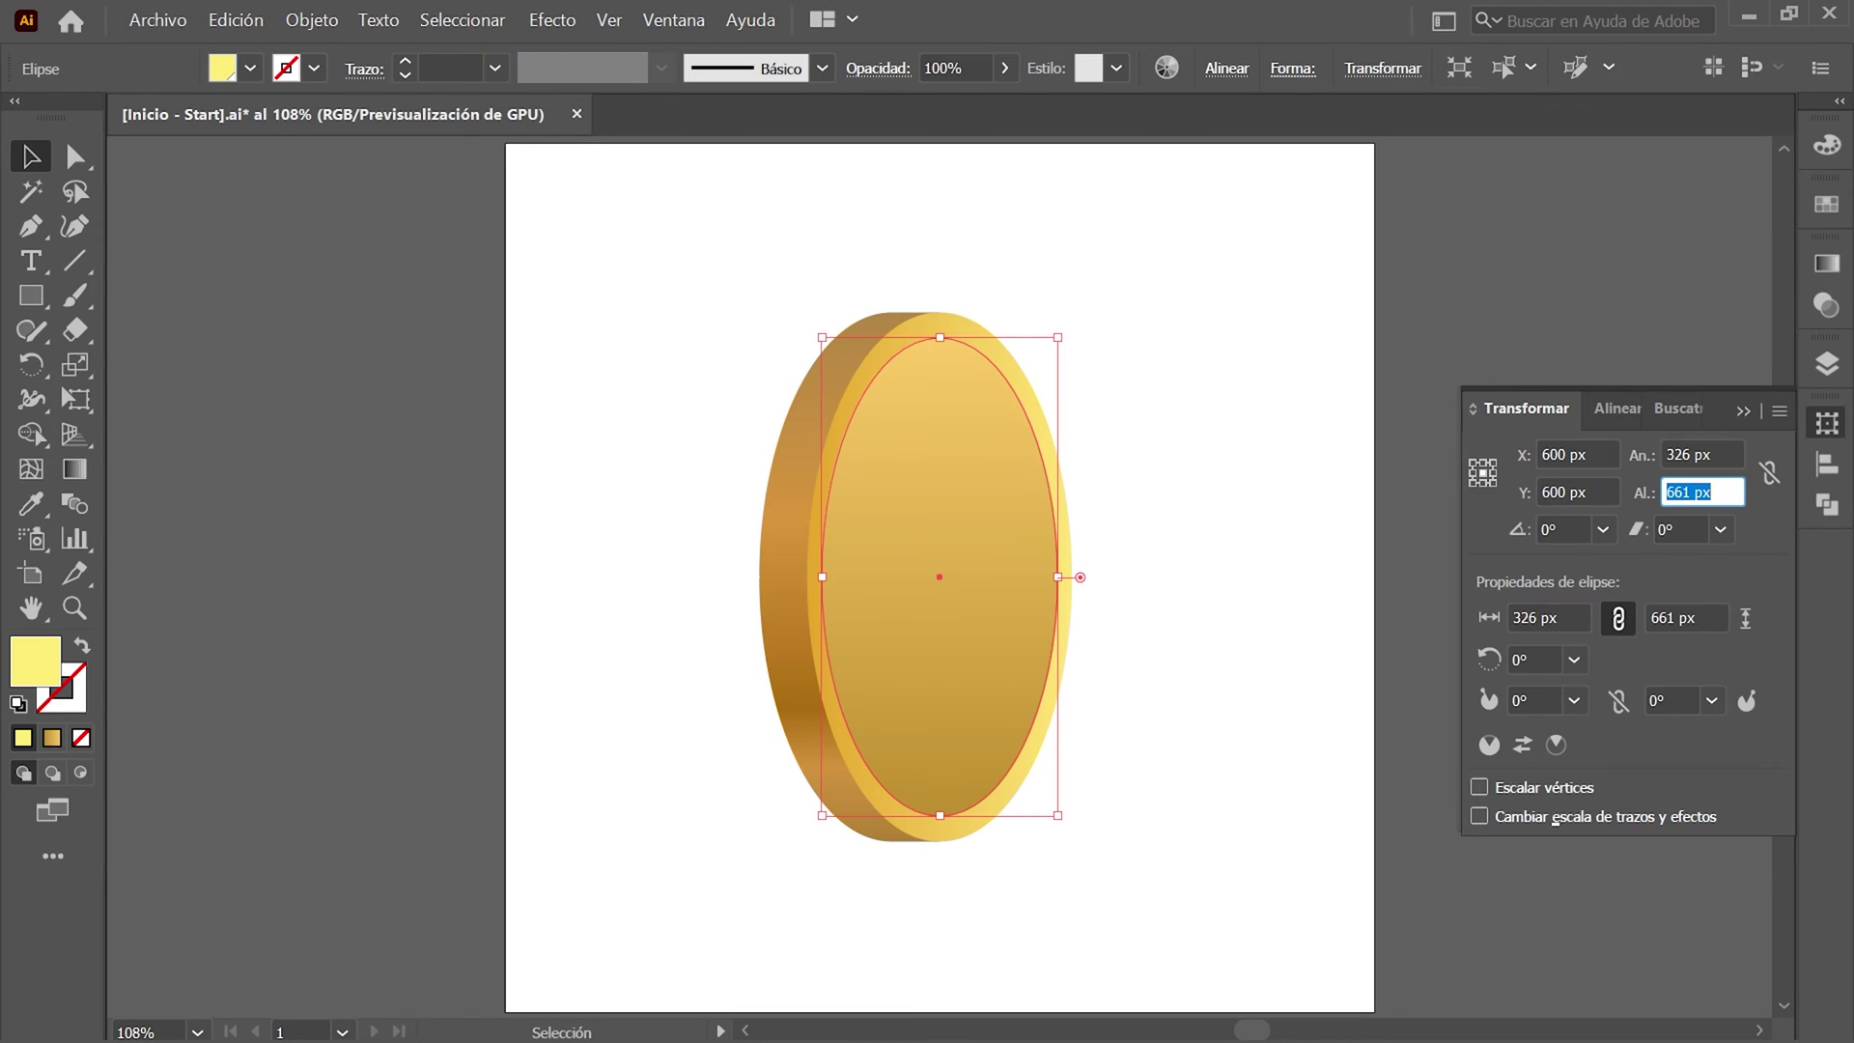
key("Tab")
type("358")
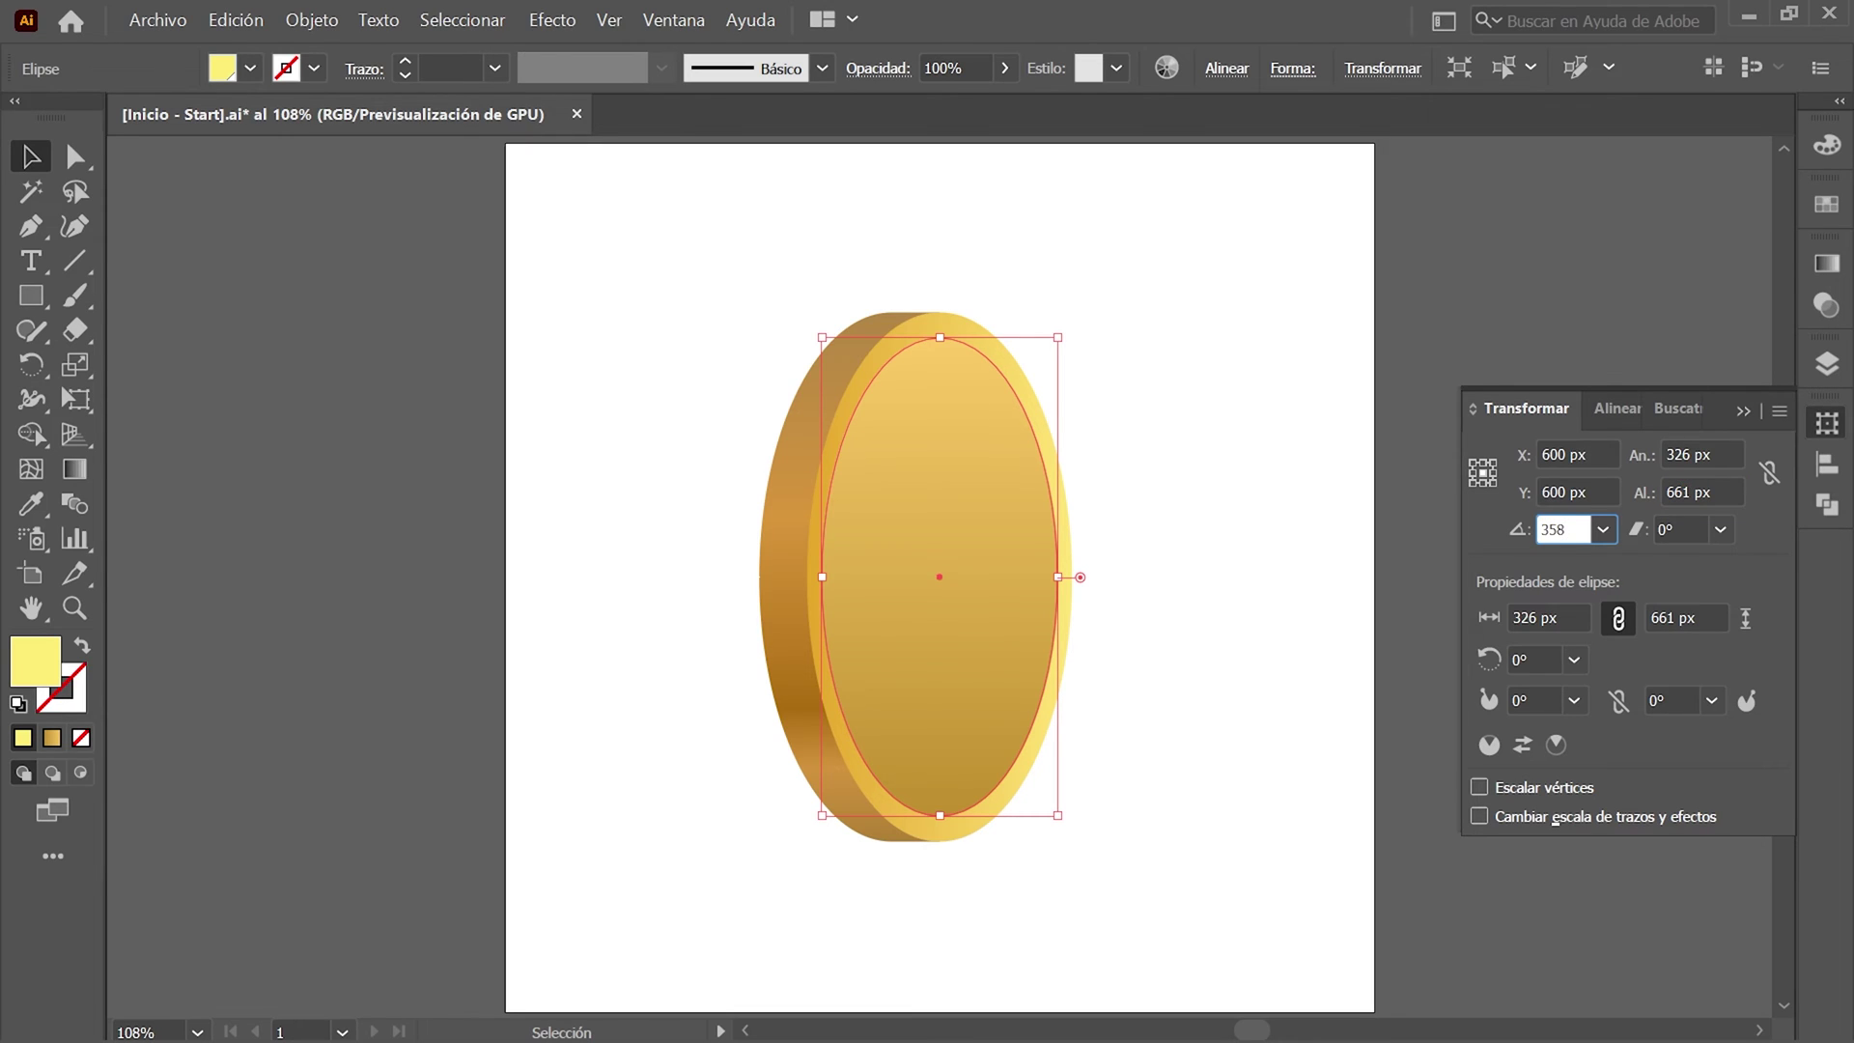
key("Return")
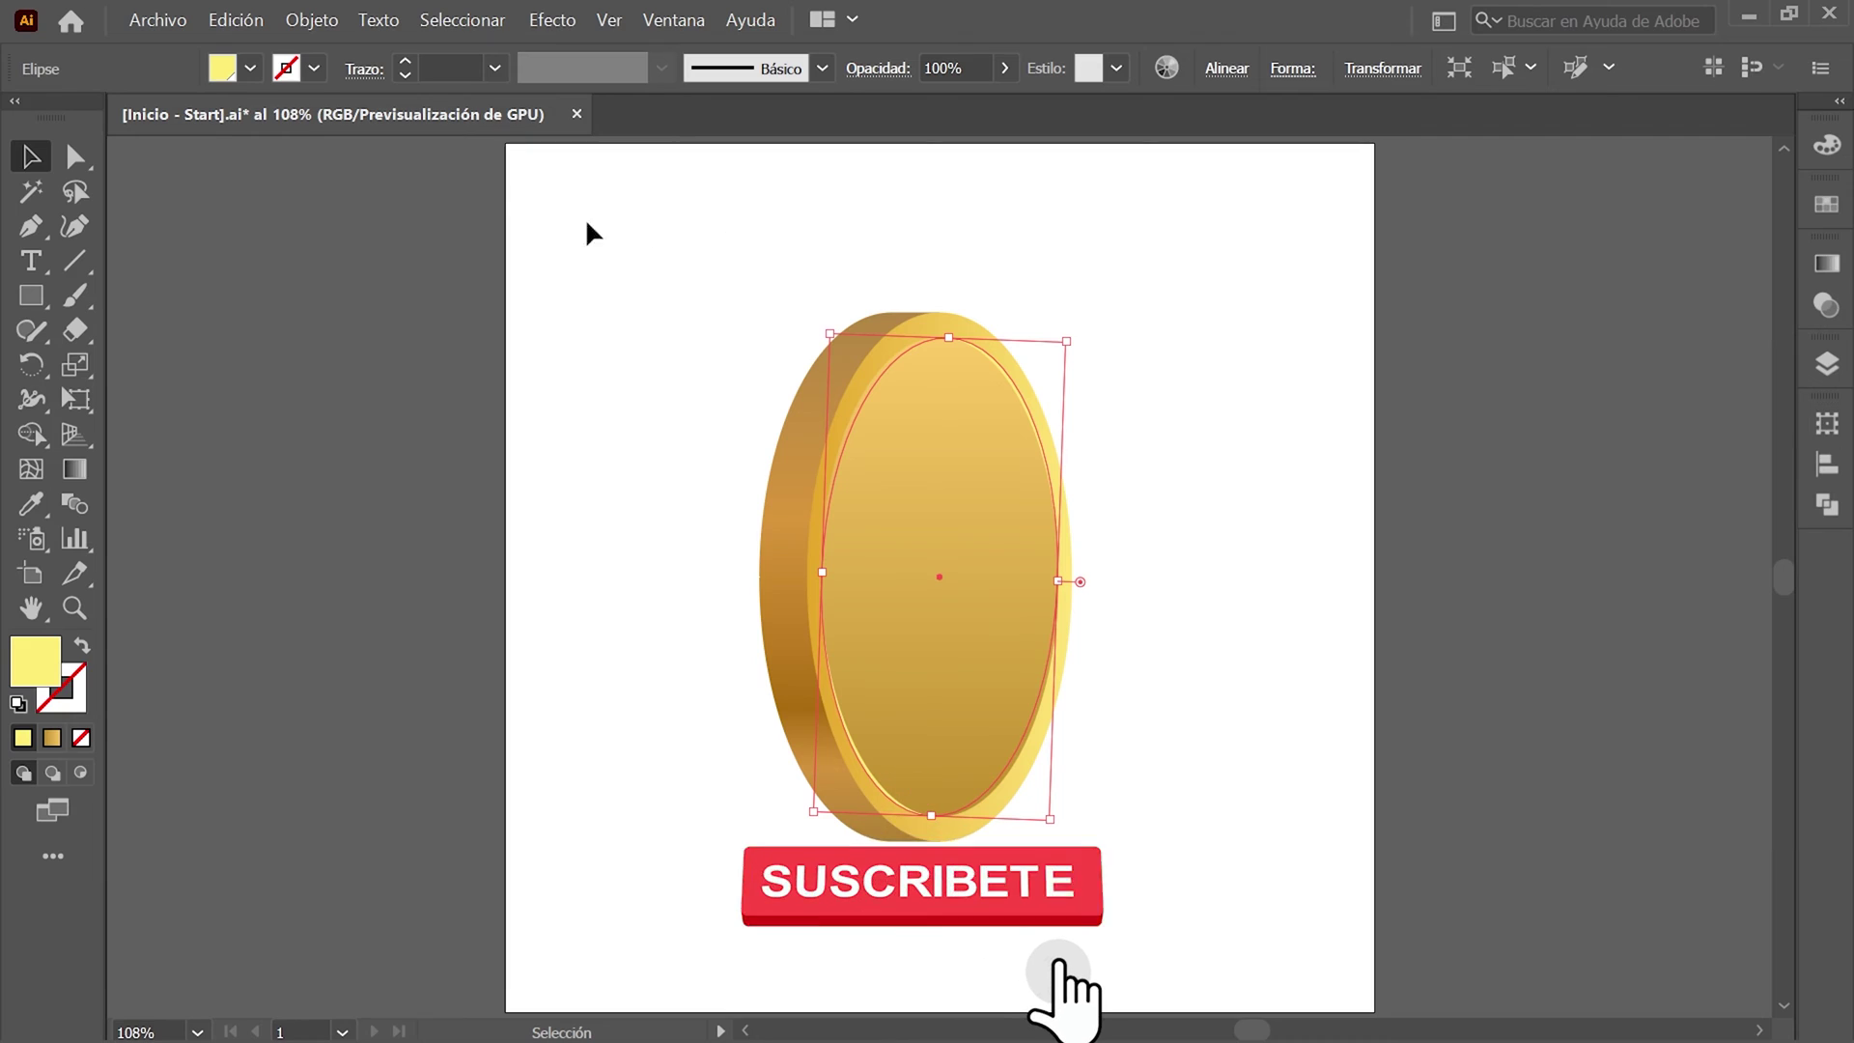
Deselect everything on the artboard.
left_click(473, 20)
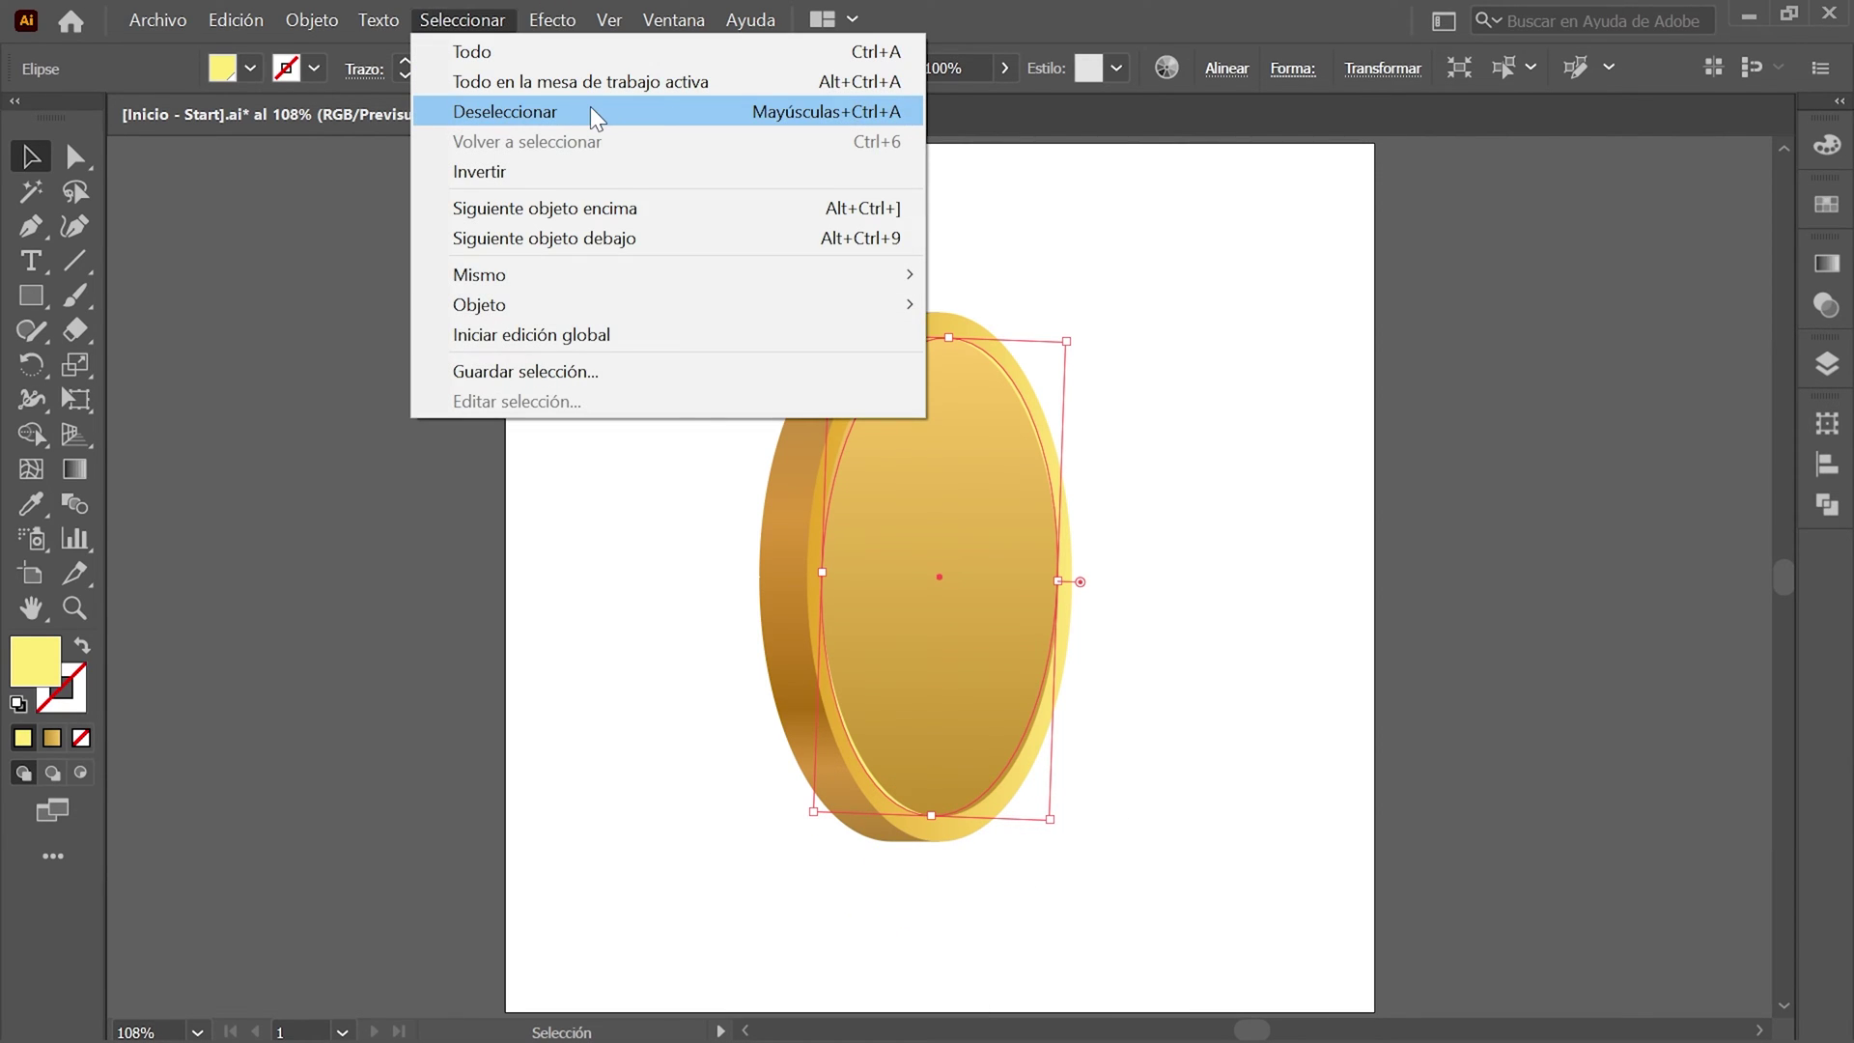
left_click(593, 111)
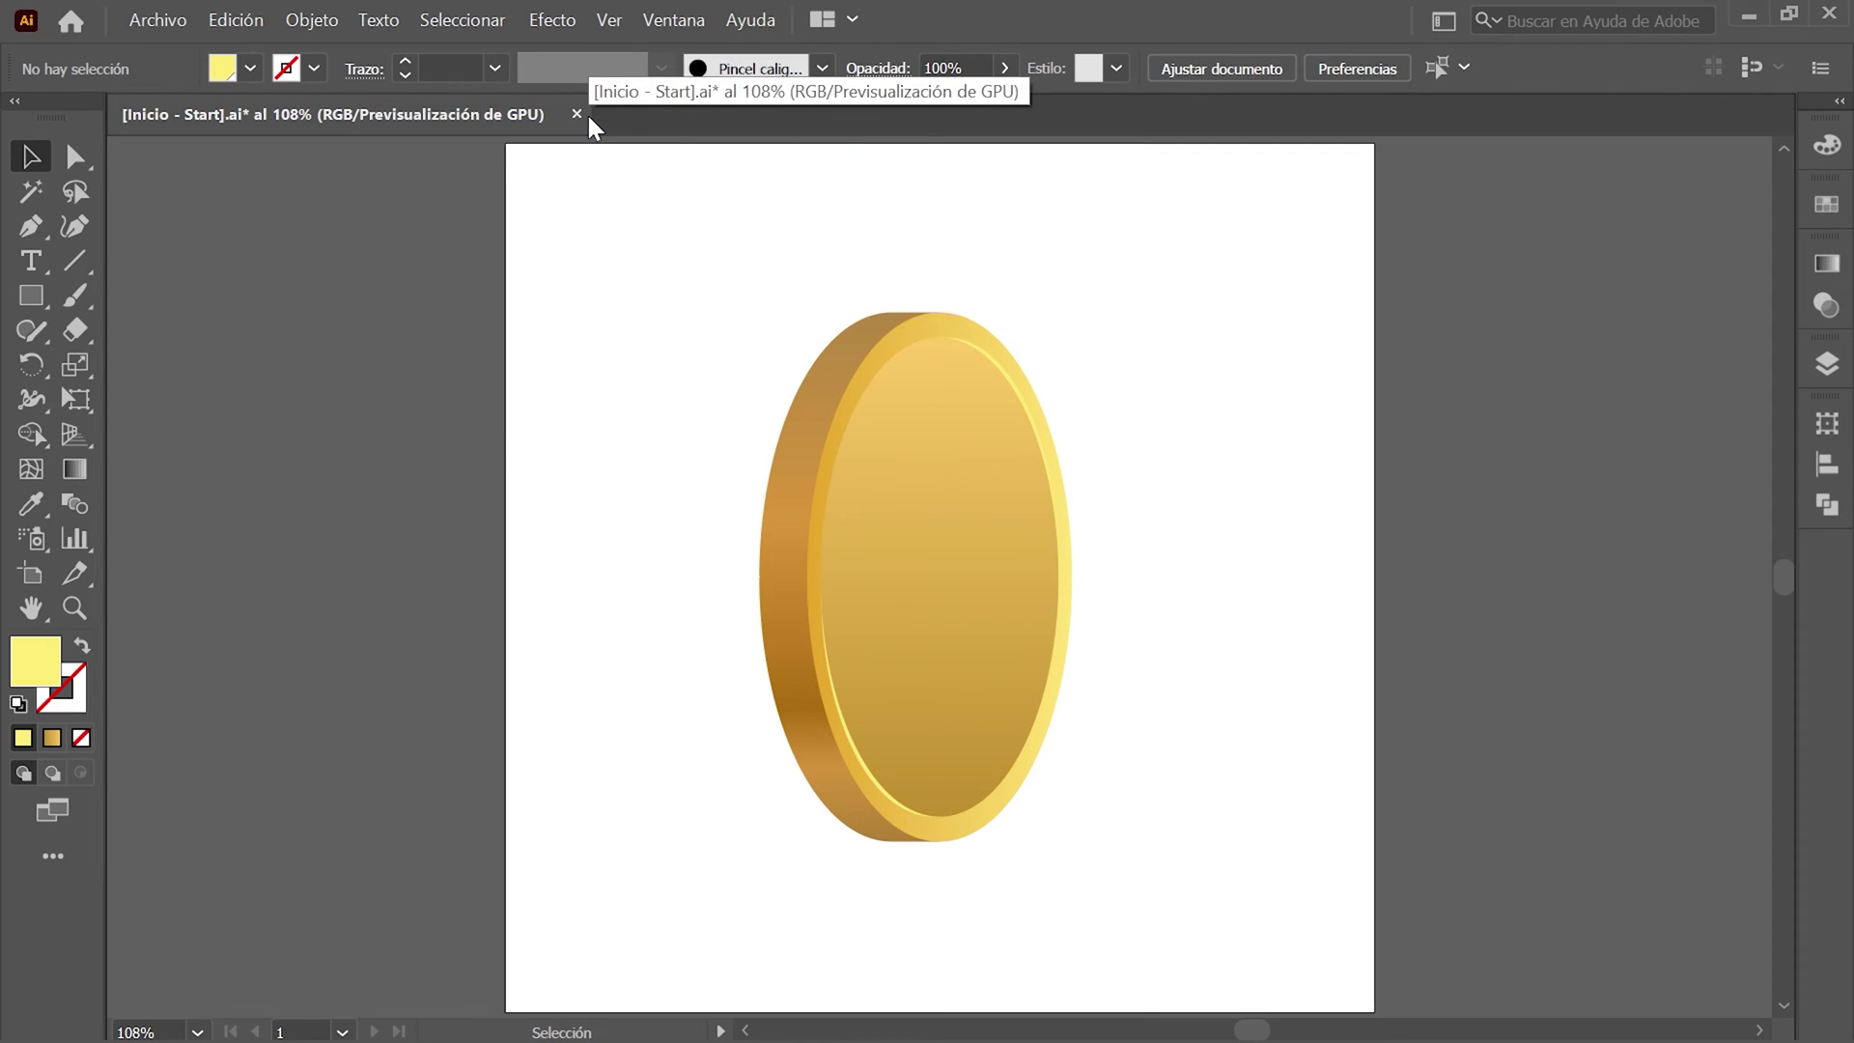
left_click(1821, 373)
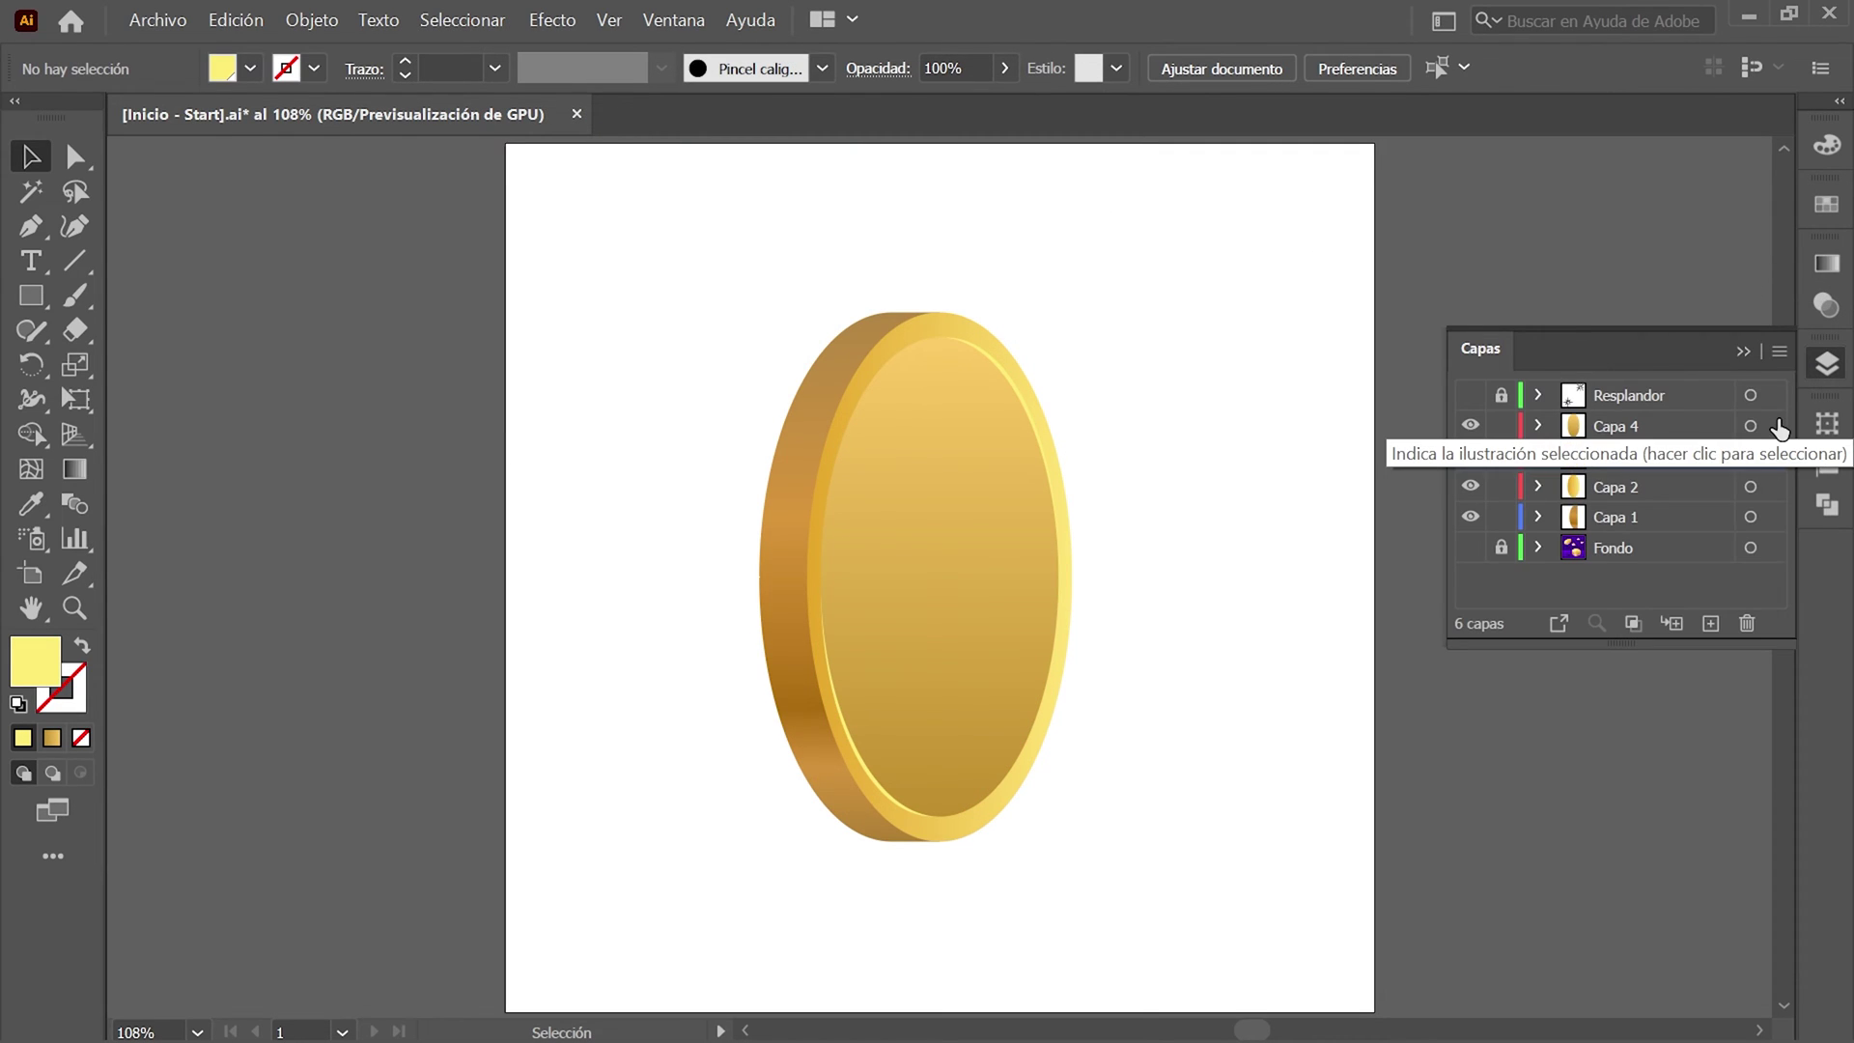
Duplicate layer Capa 4 and name the copy Capa 5.
left_click(1772, 426)
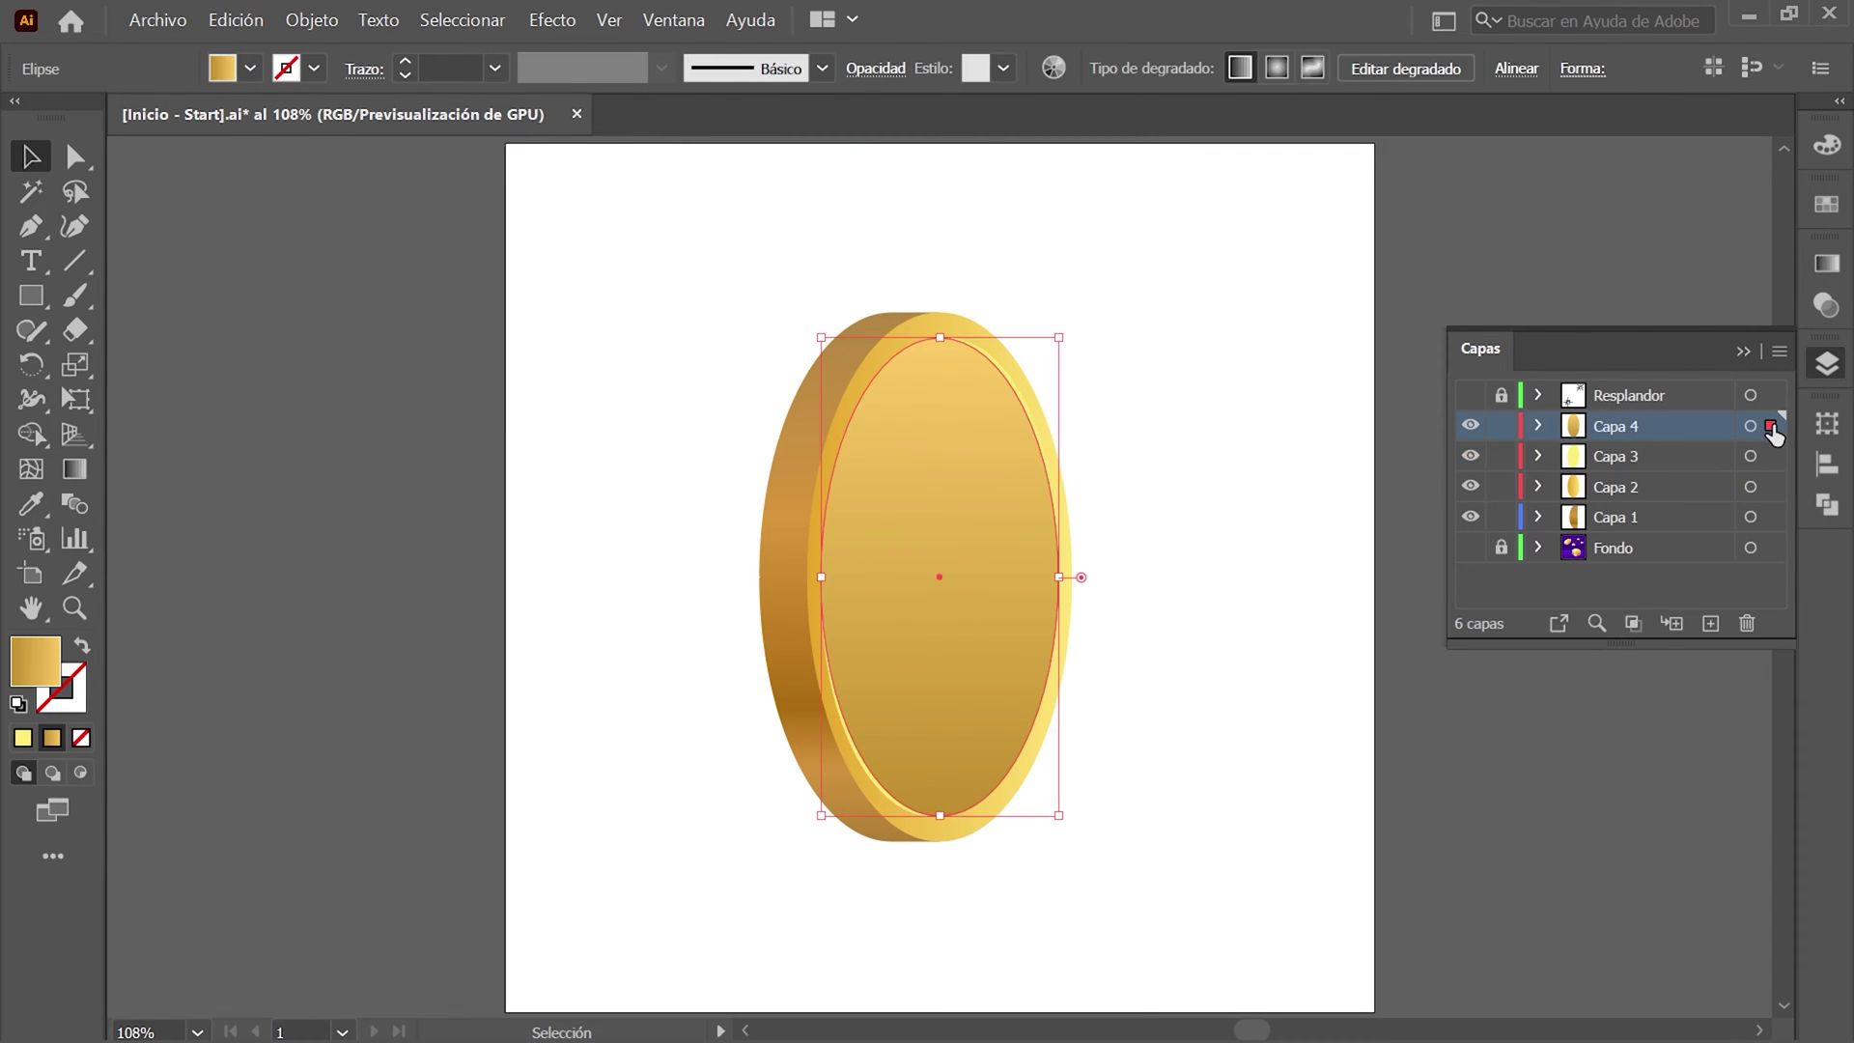
left_click(1777, 350)
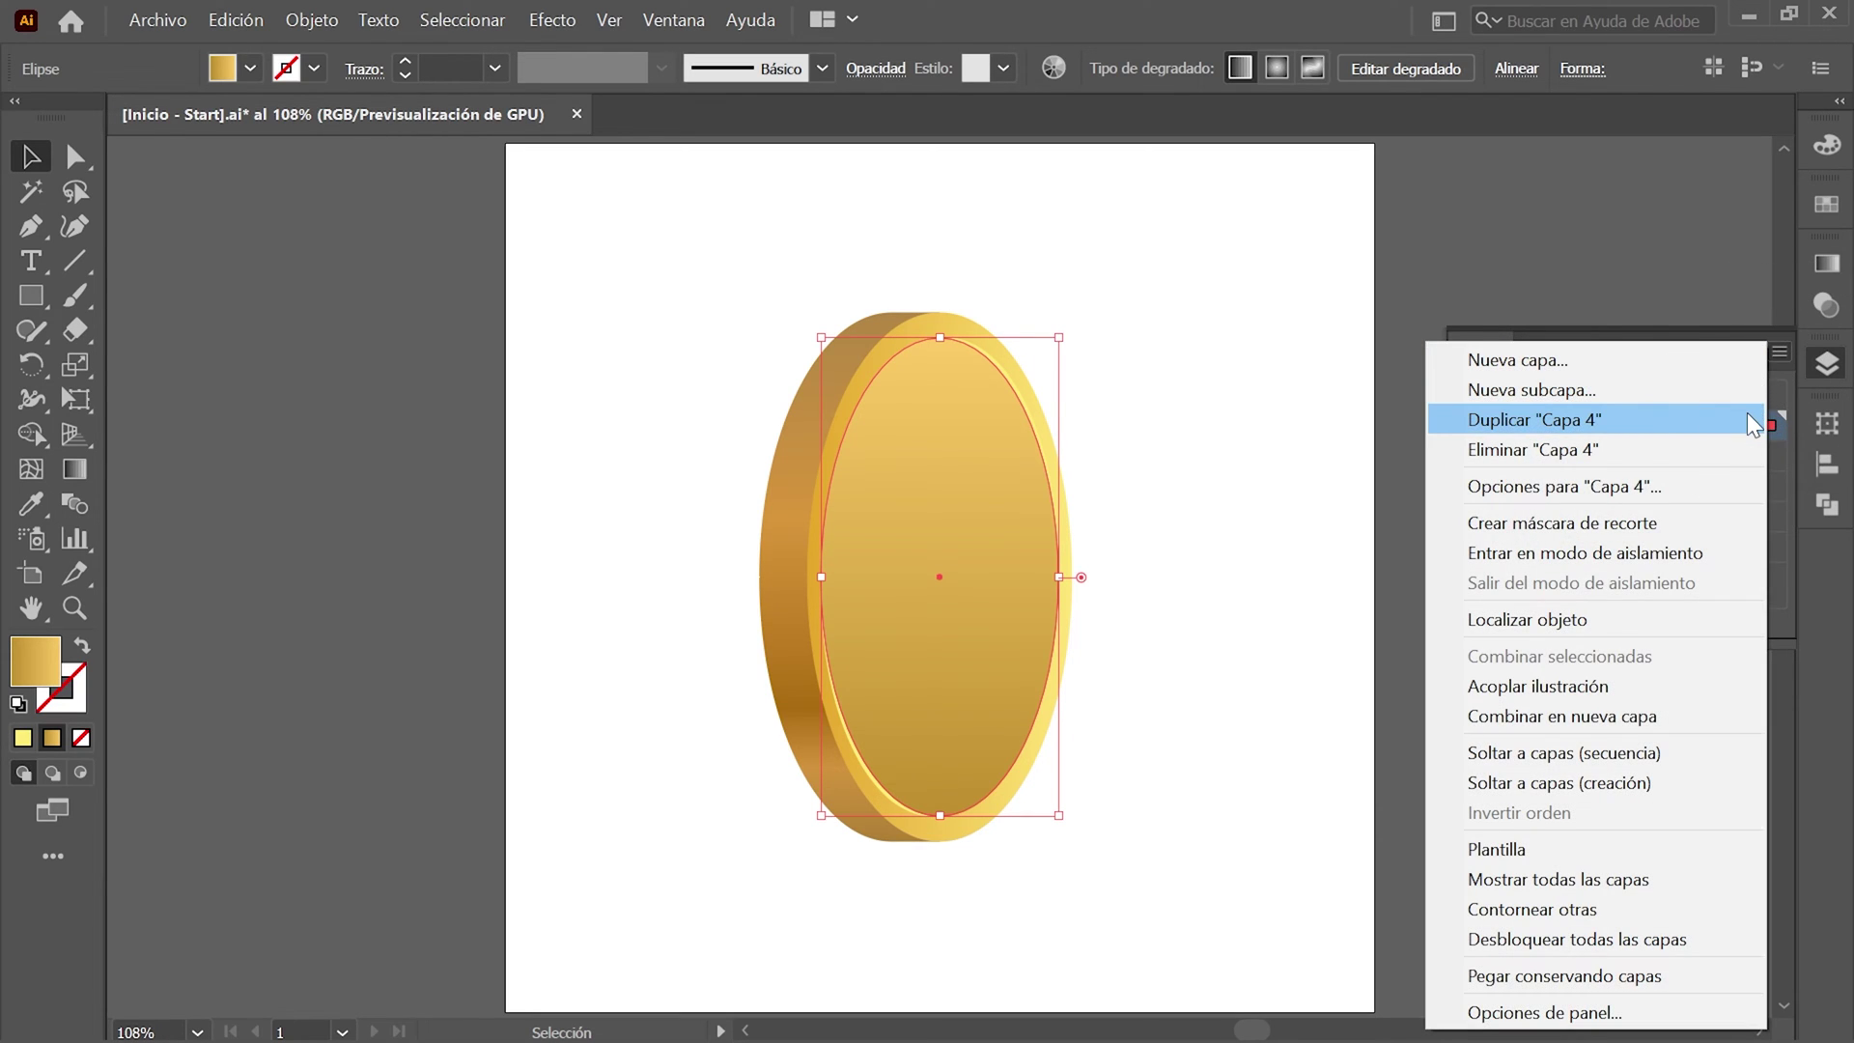
left_click(1747, 416)
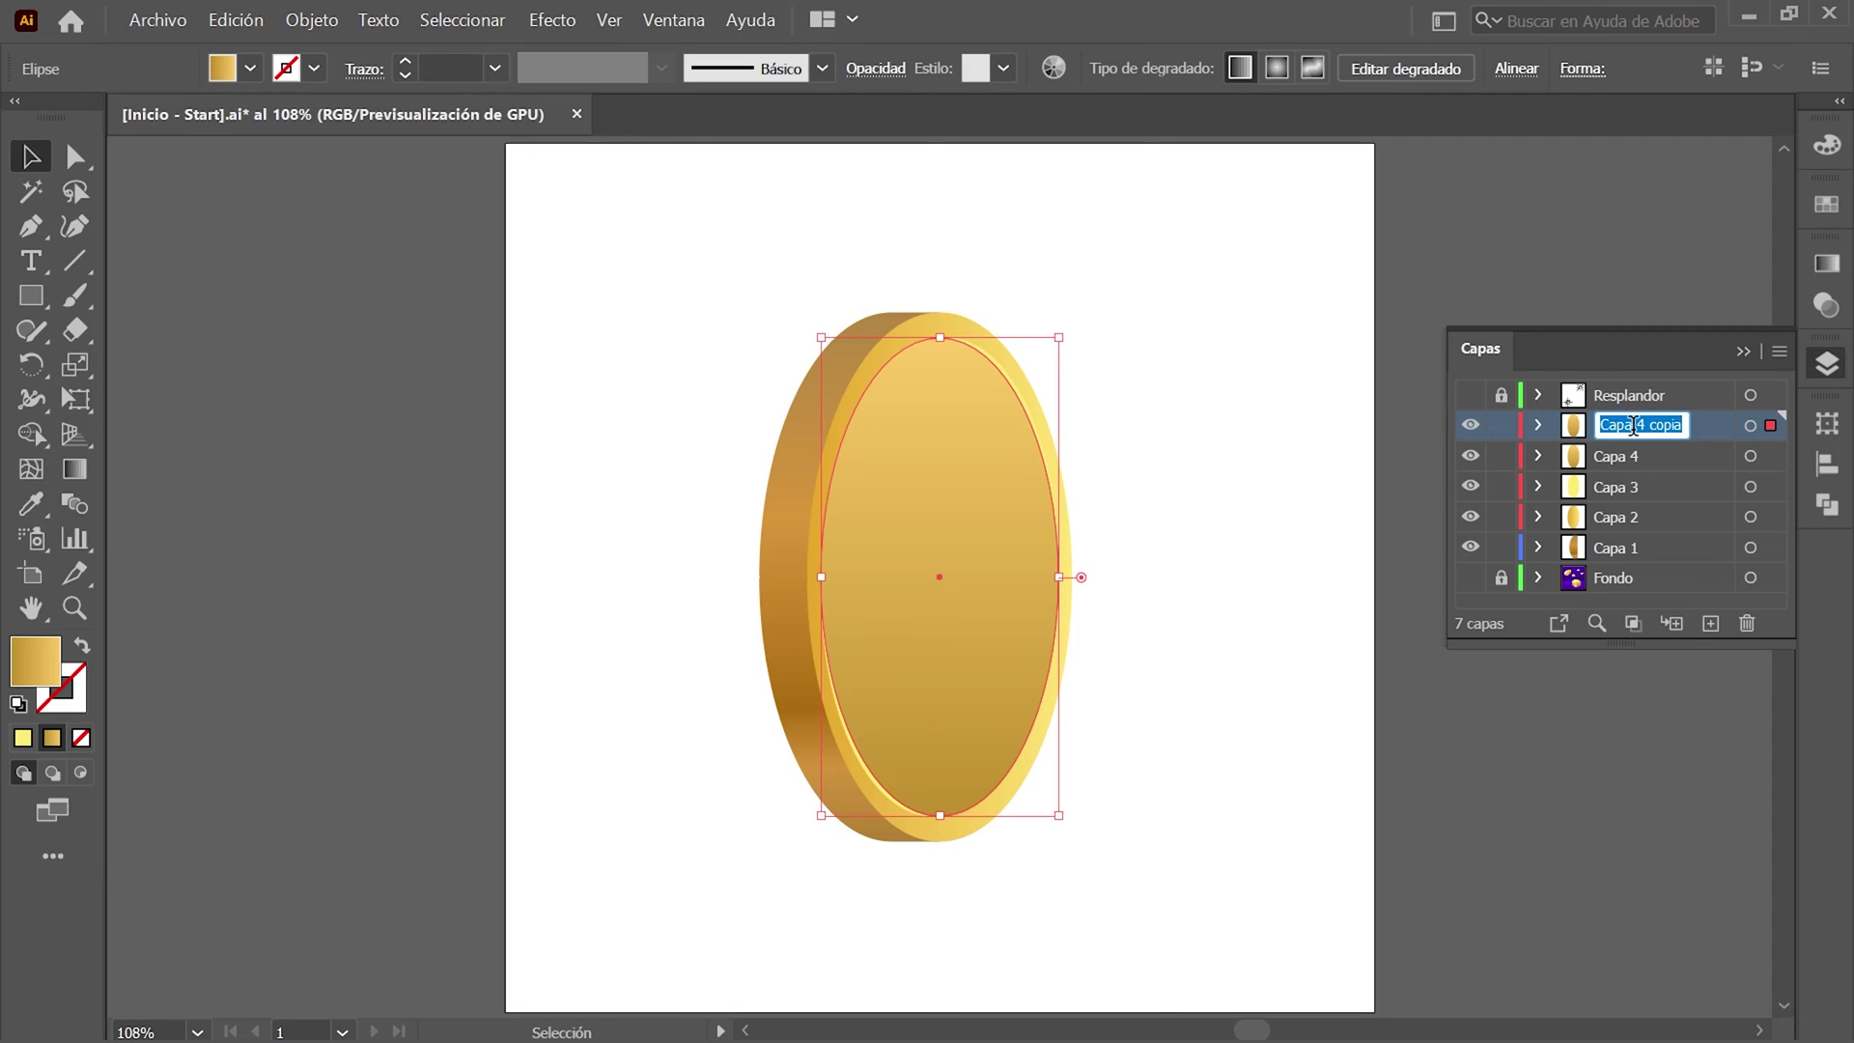
type("Capa 5")
key("Return")
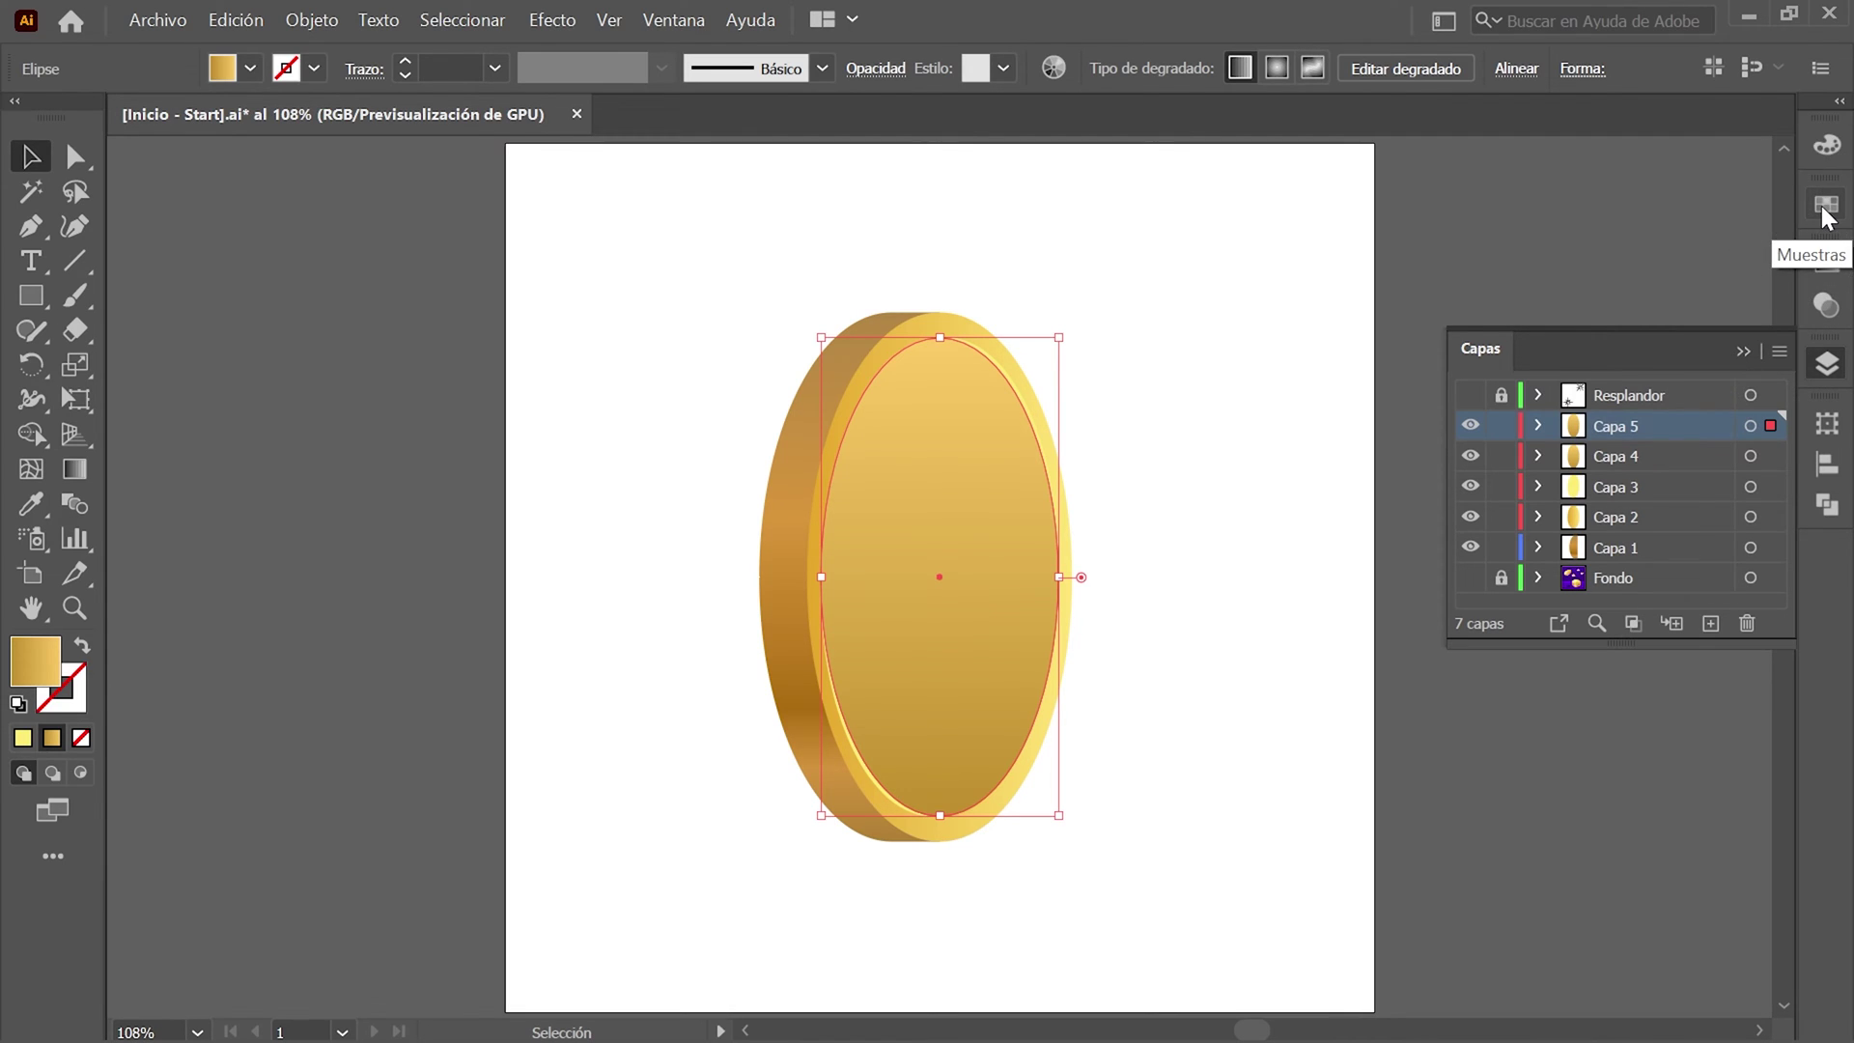
left_click(1827, 207)
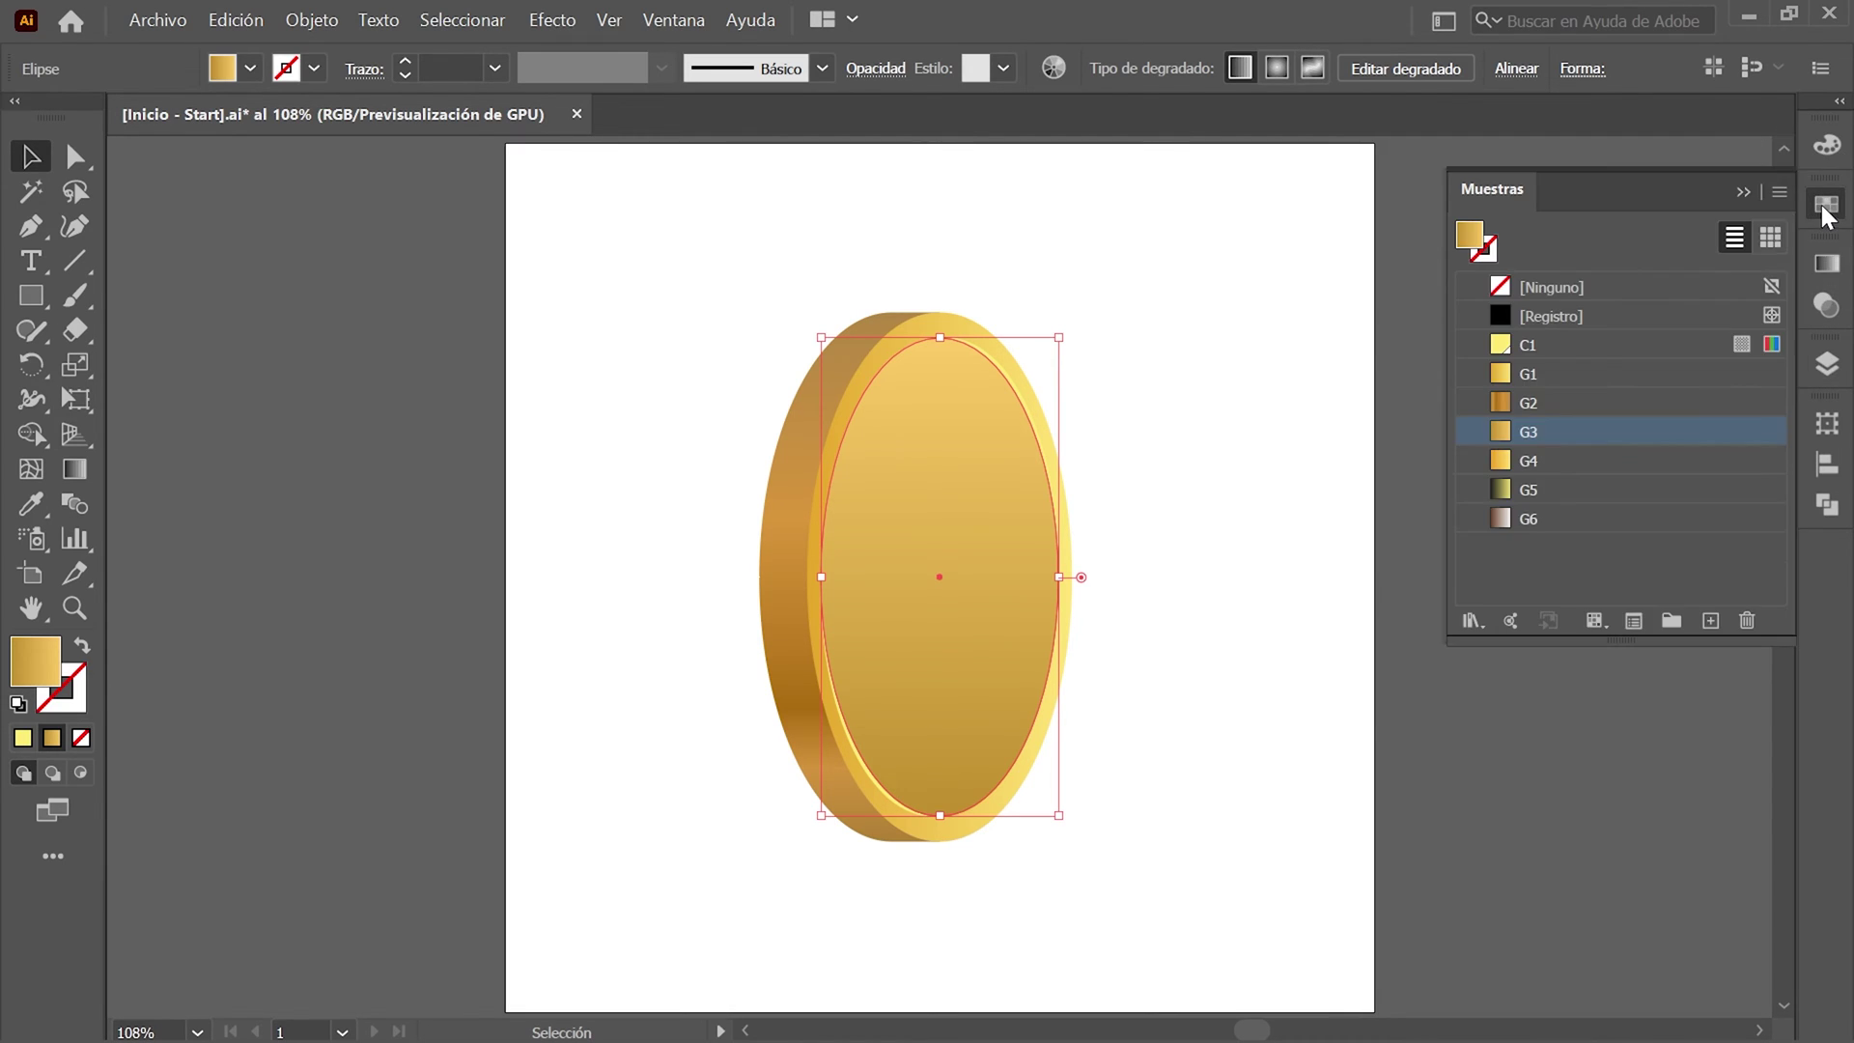
Fill the Capa 5 ellipse with the G4 gradient at a 0° angle.
left_click(1562, 465)
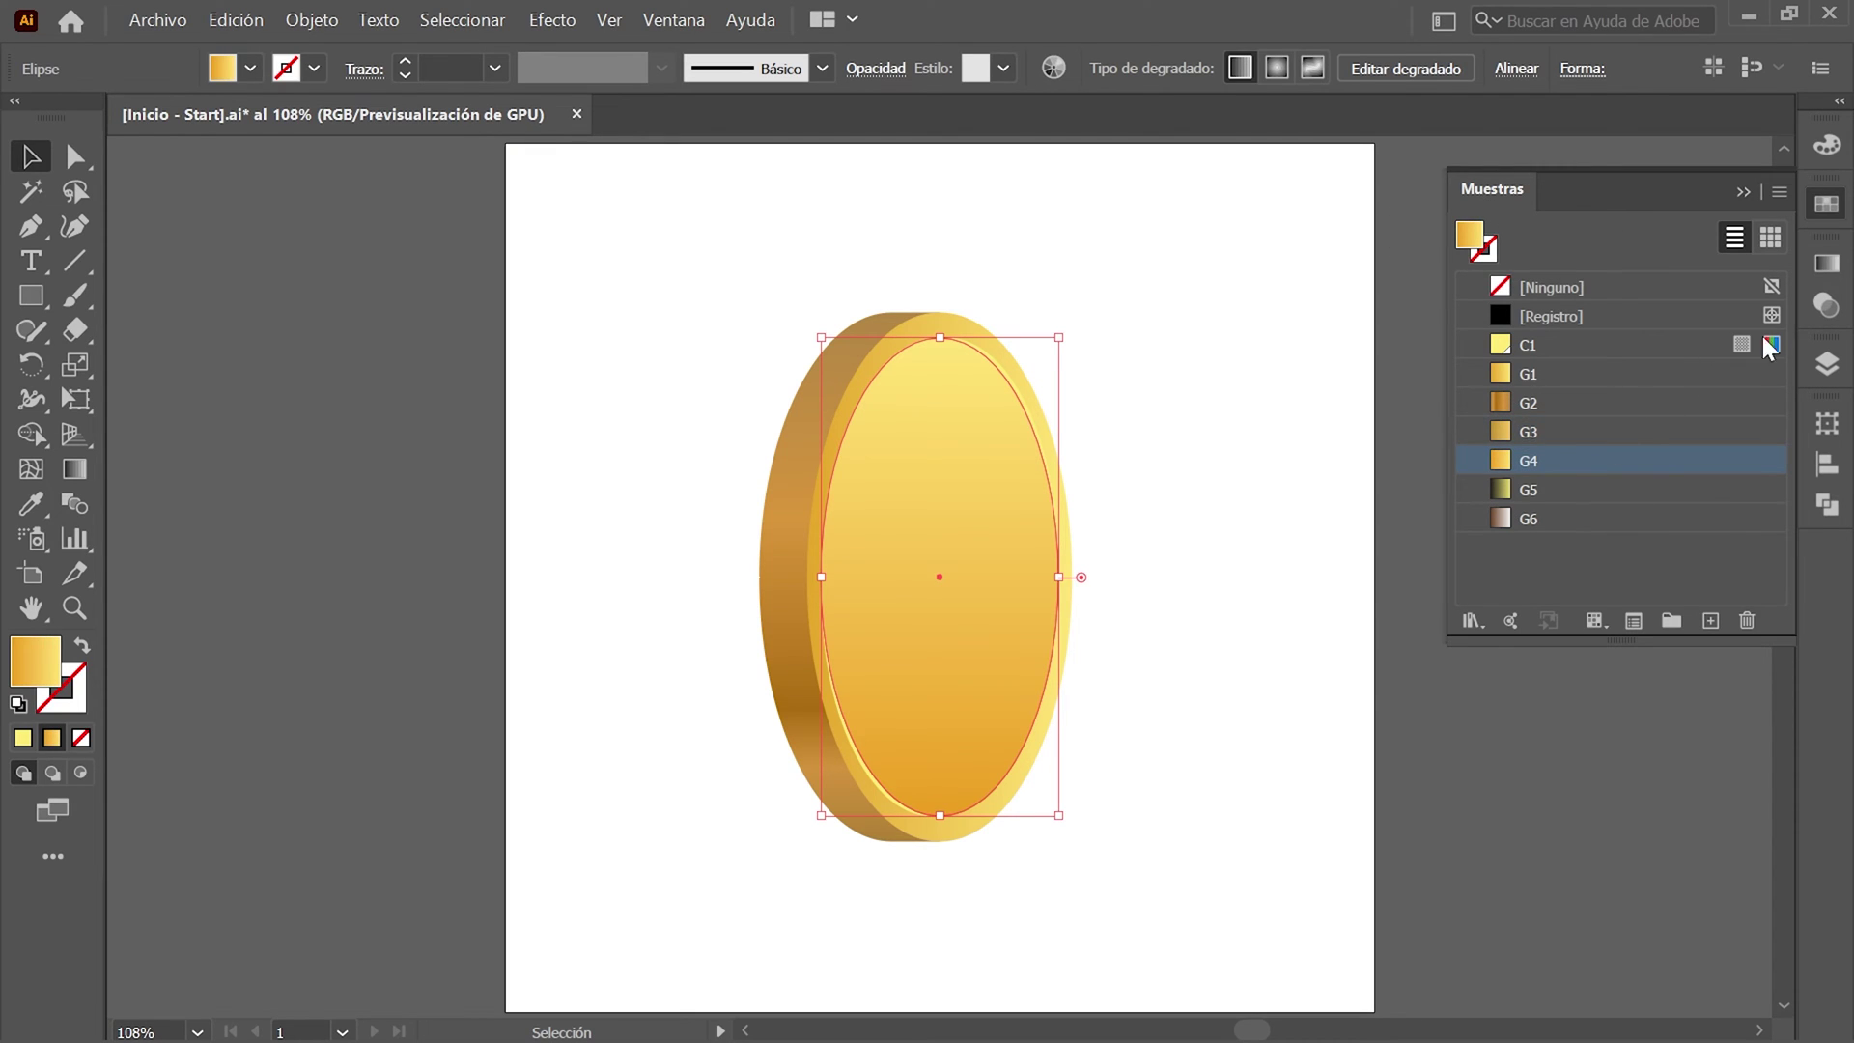
left_click(1827, 262)
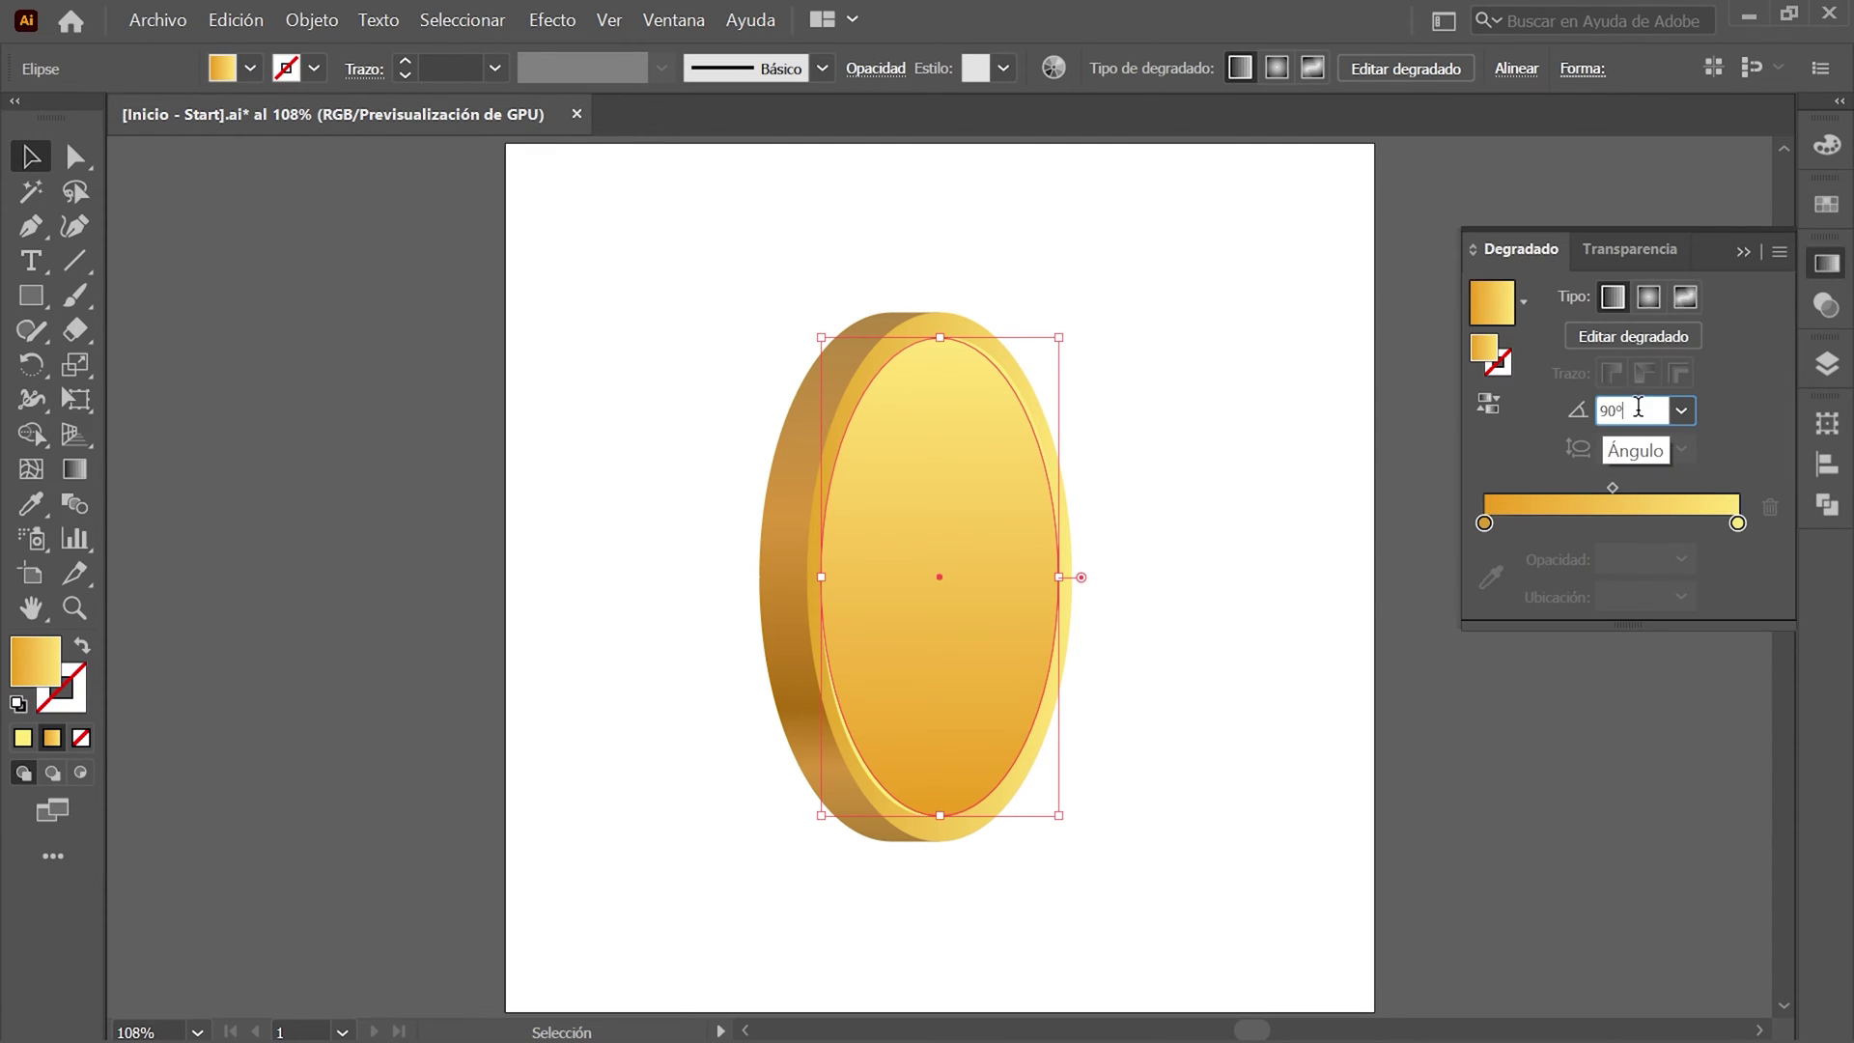
key("BackSpace")
key("BackSpace")
key("BackSpace")
type("0")
key("Return")
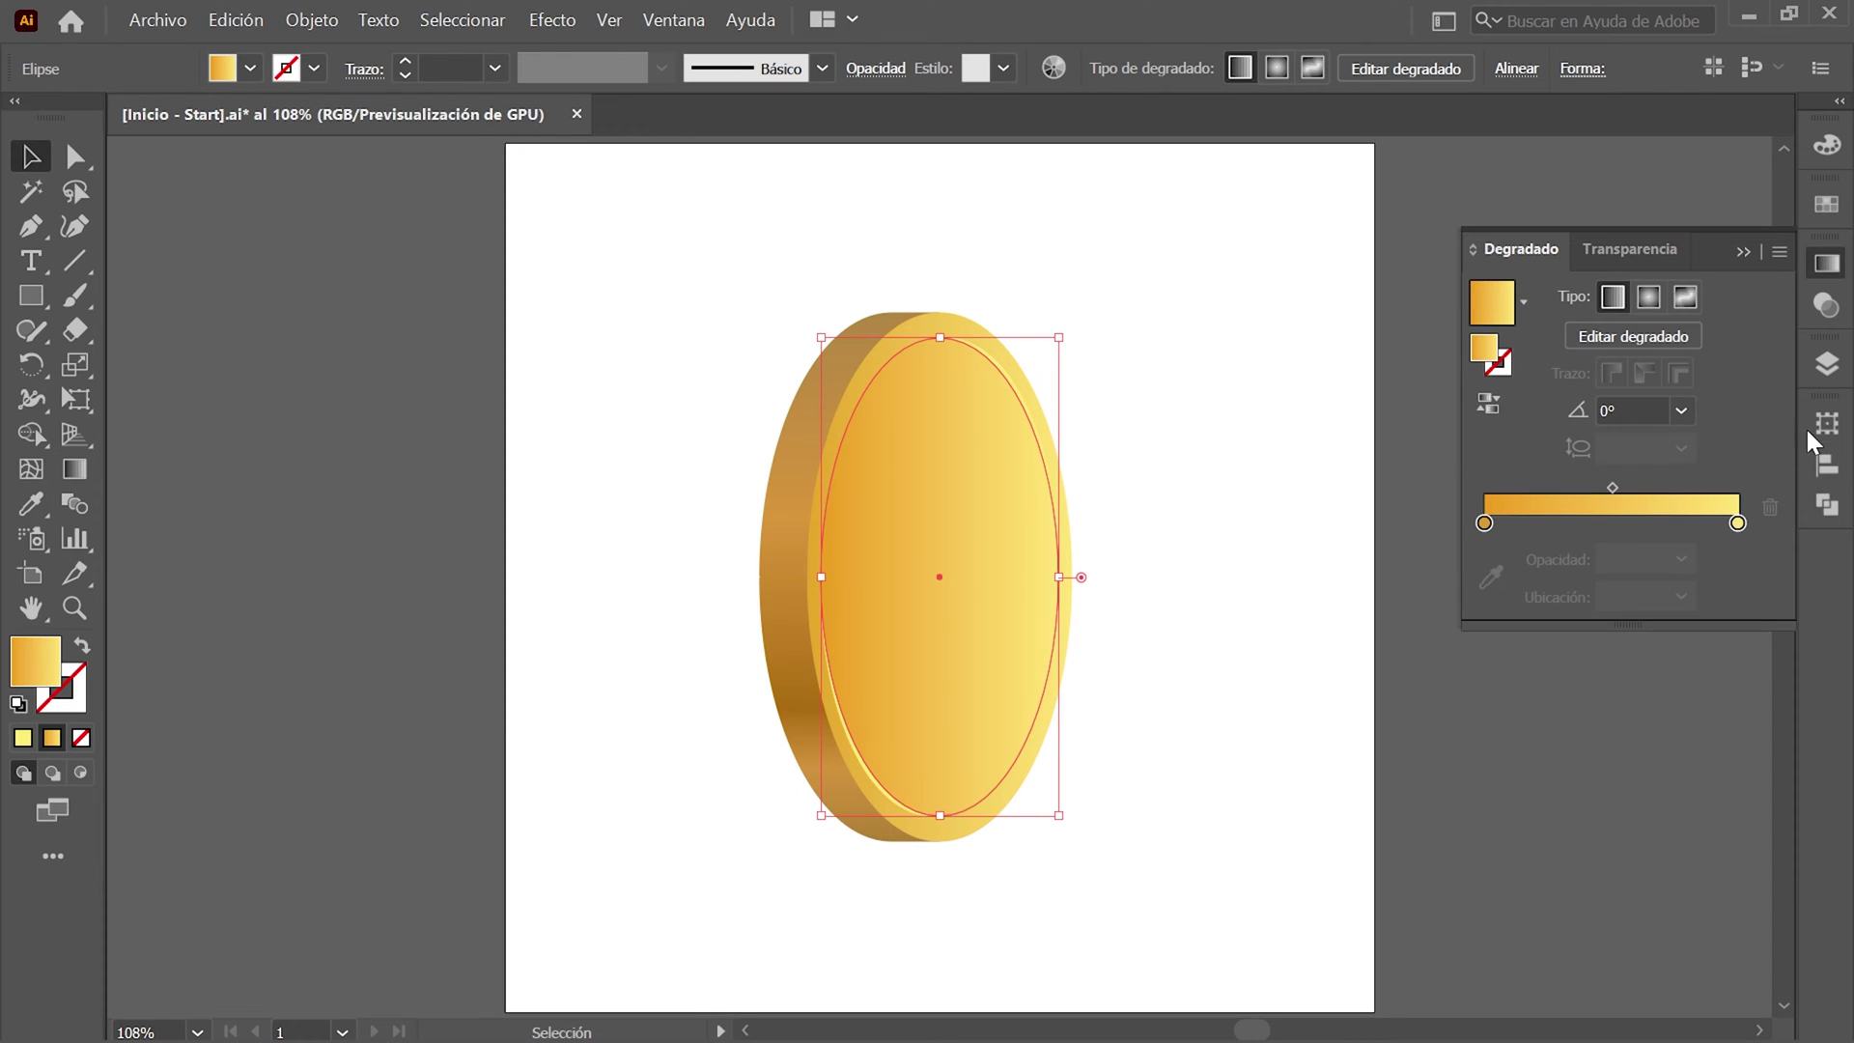
Narrow the ellipse to 307 px wide, anchored at its left-middle reference point.
left_click(1826, 427)
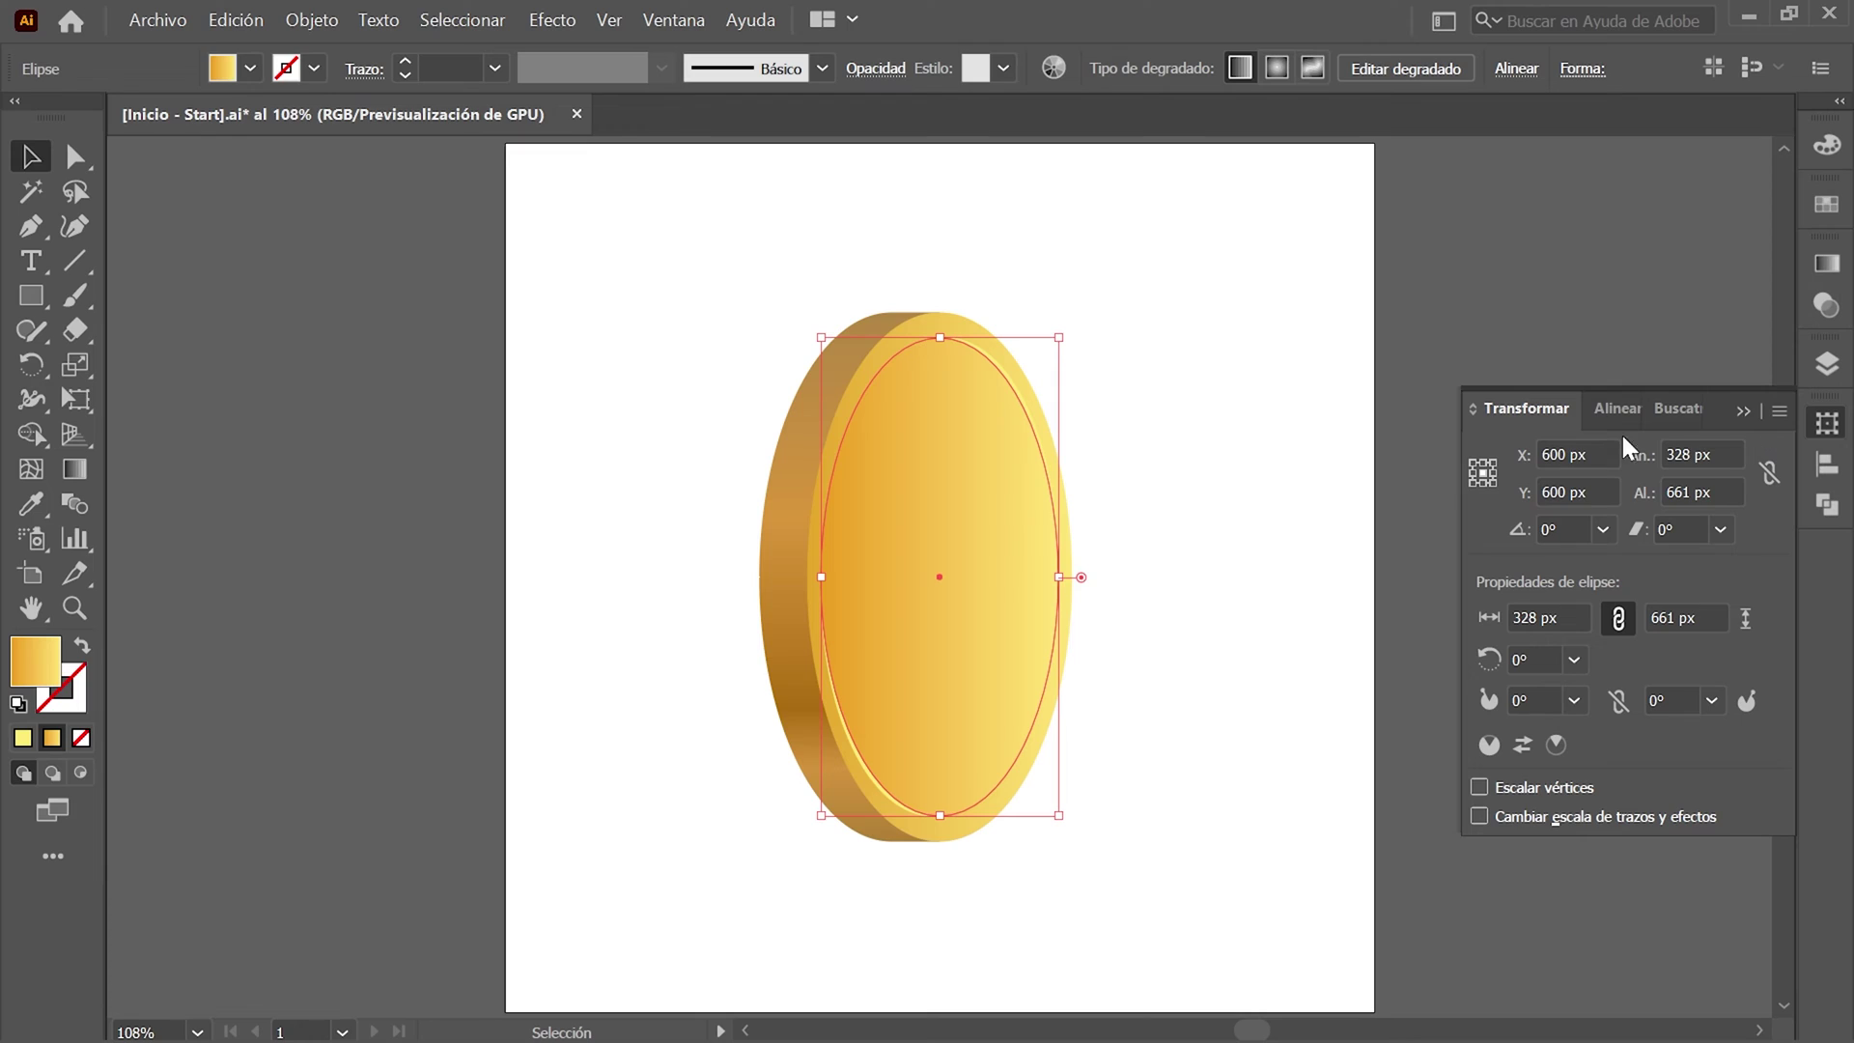
left_click(1473, 472)
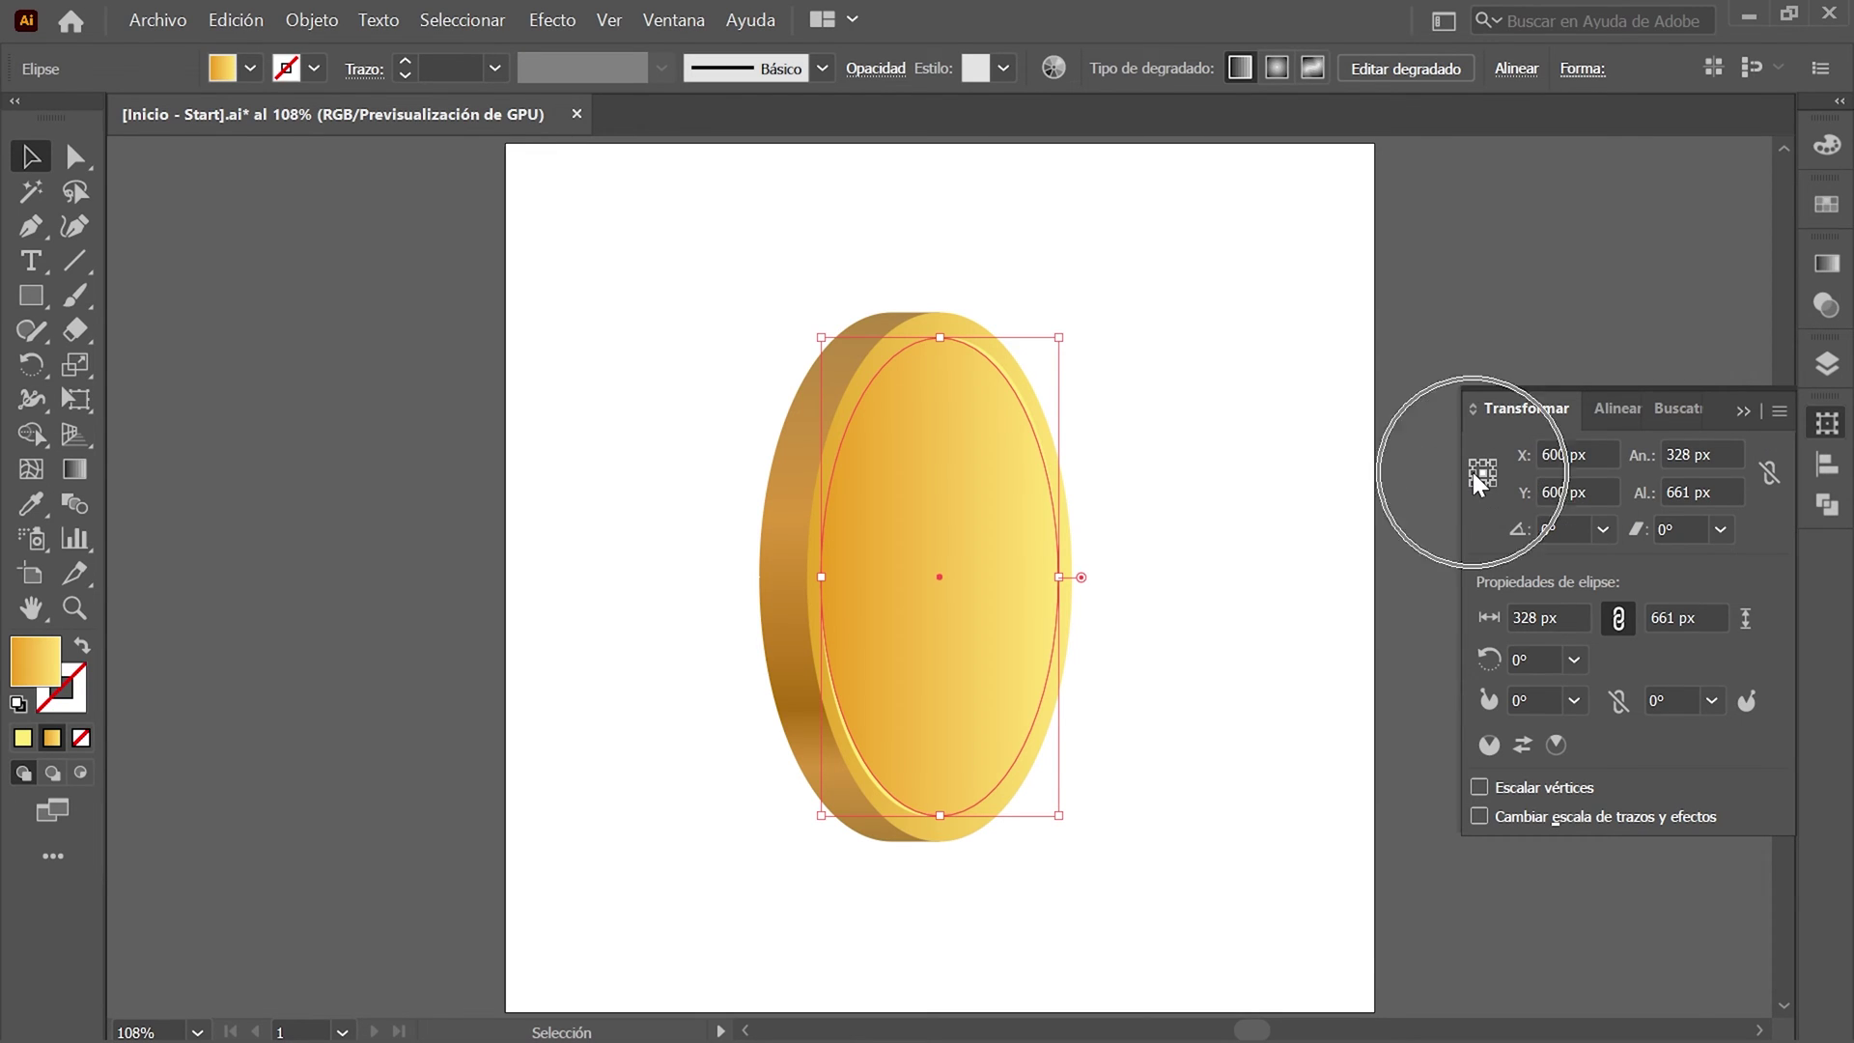
left_click(1700, 454)
type("307")
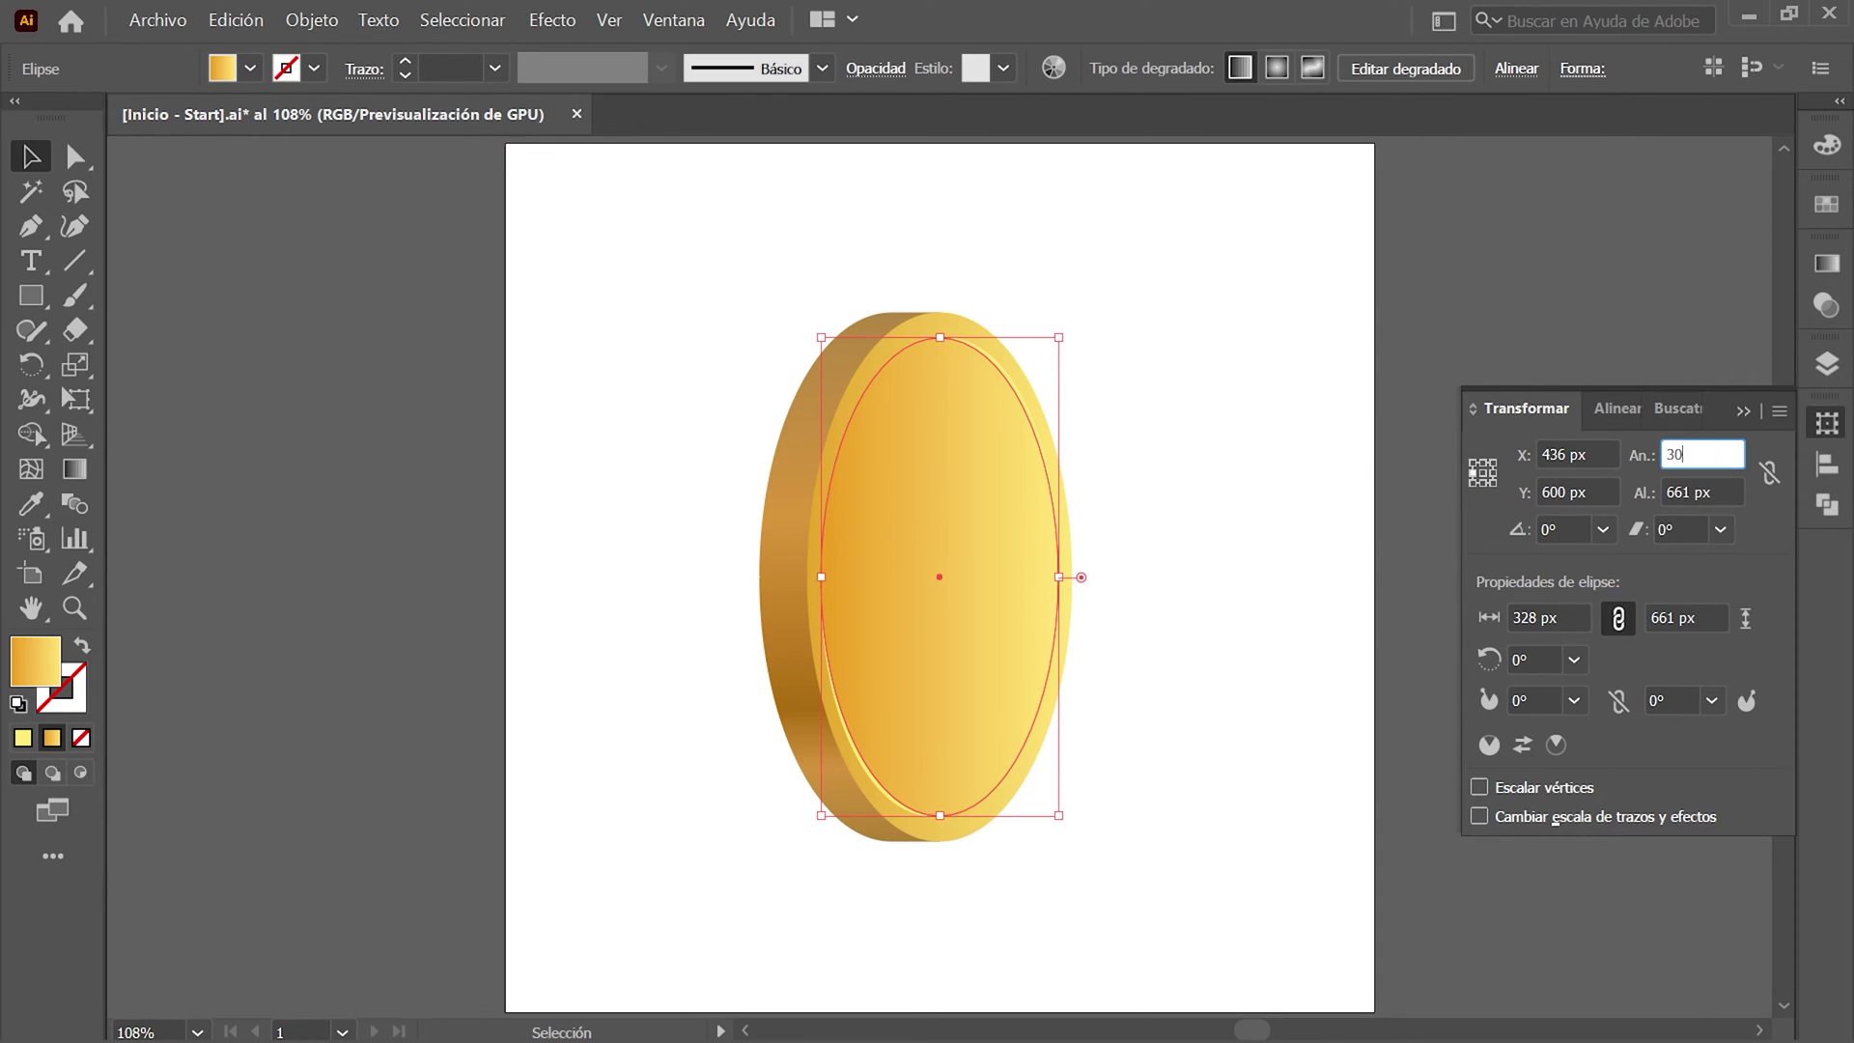
key("Return")
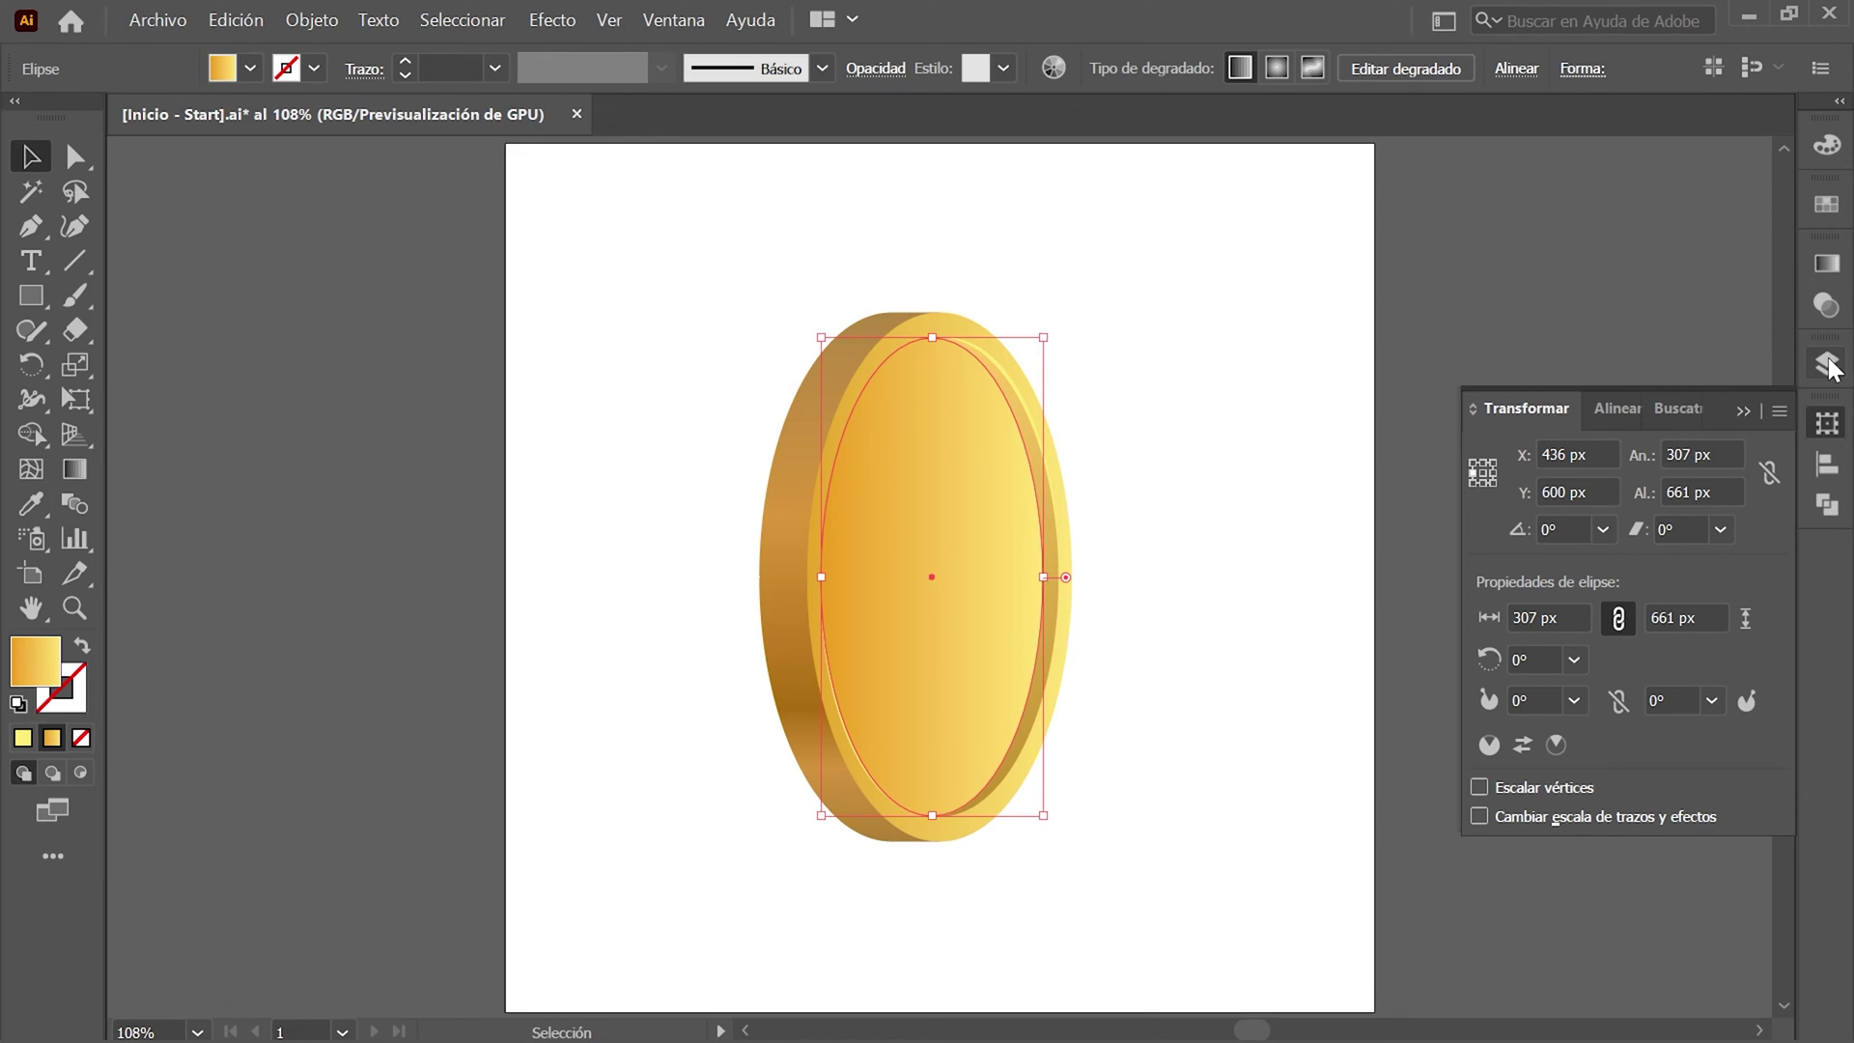
left_click(1829, 365)
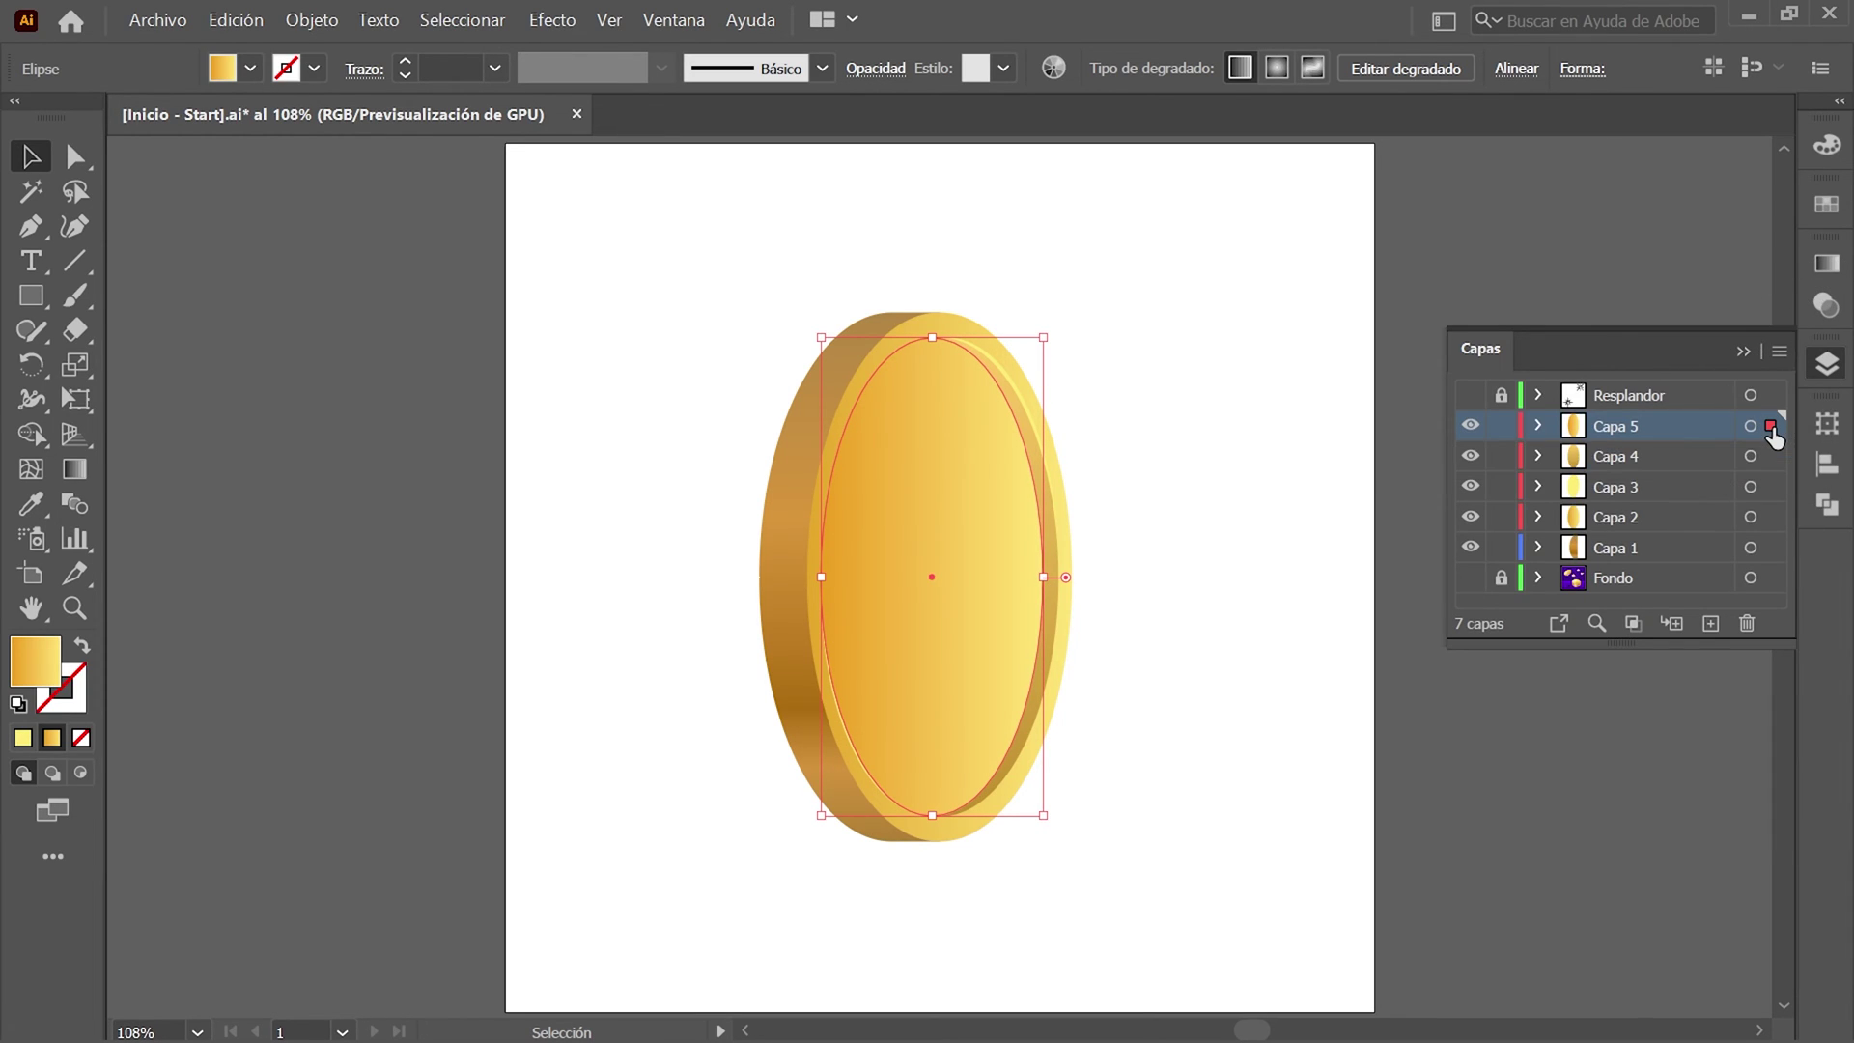
Duplicate layer Capa 5, rename the copy Capa 6, and isolate its ellipse.
left_click(1778, 353)
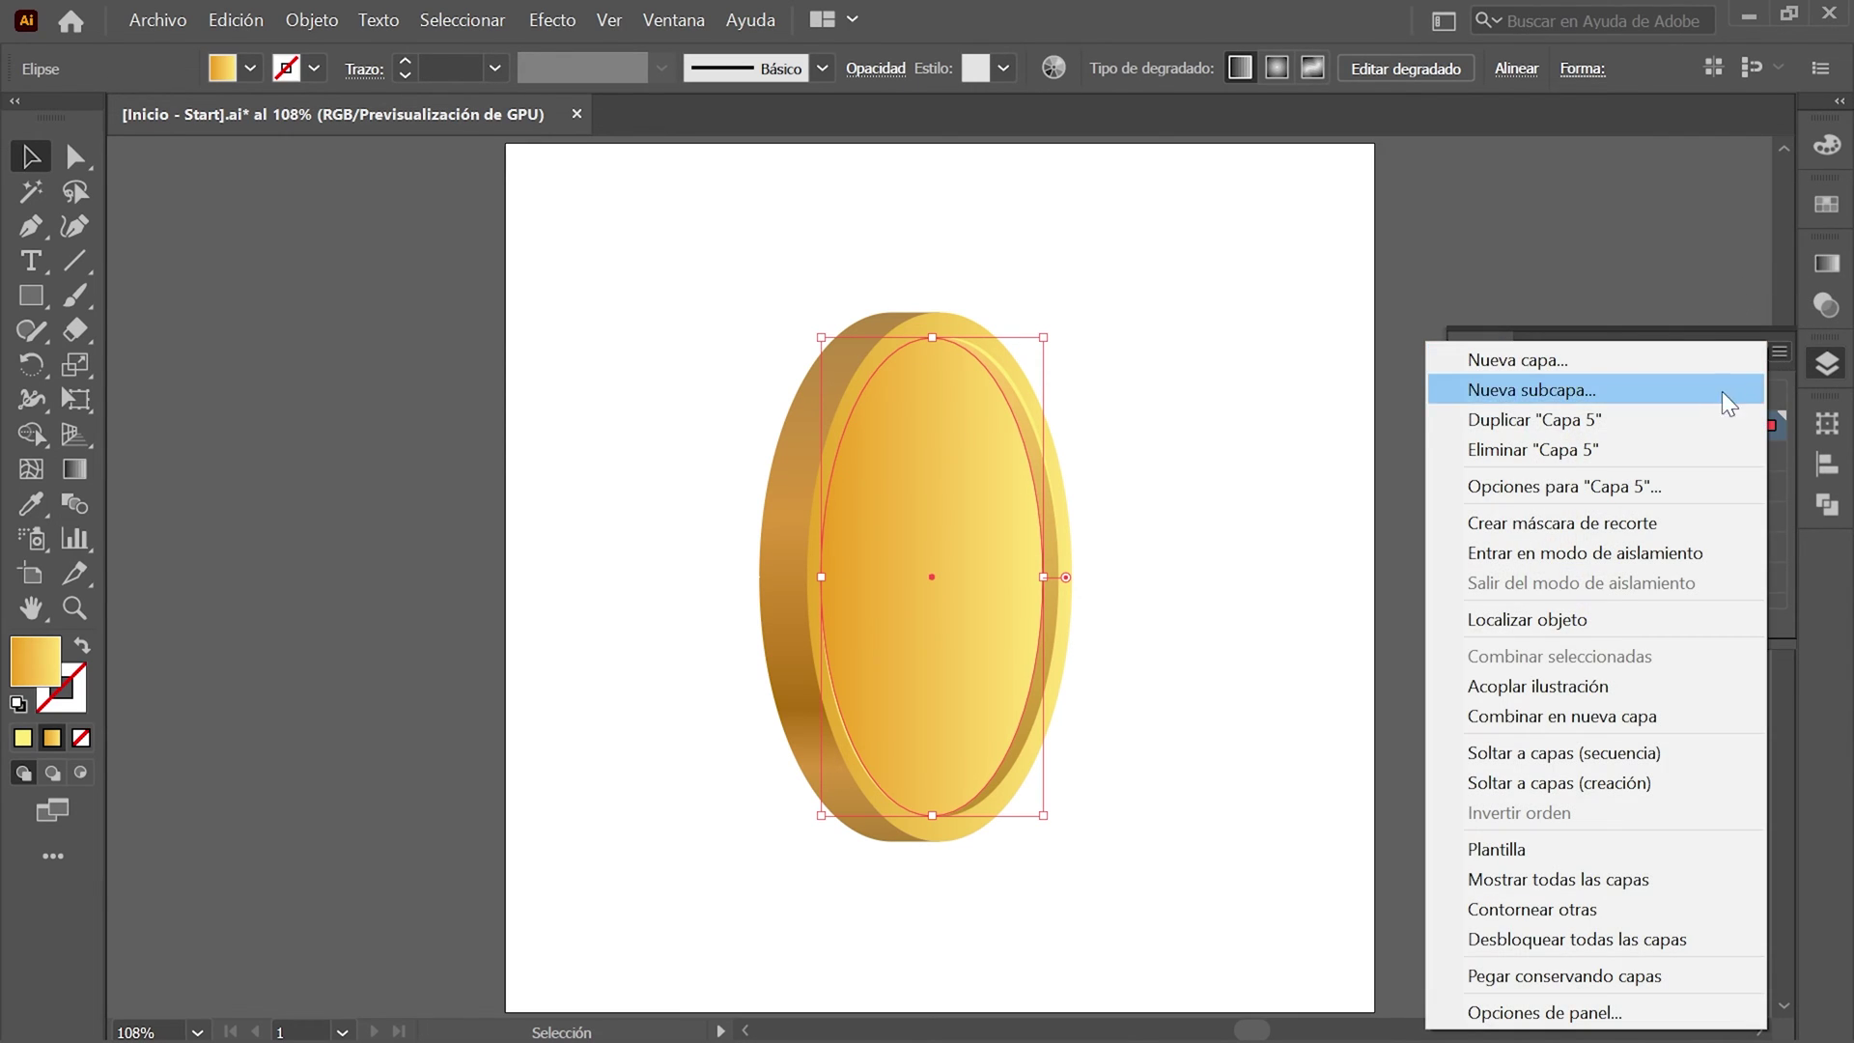
left_click(1713, 419)
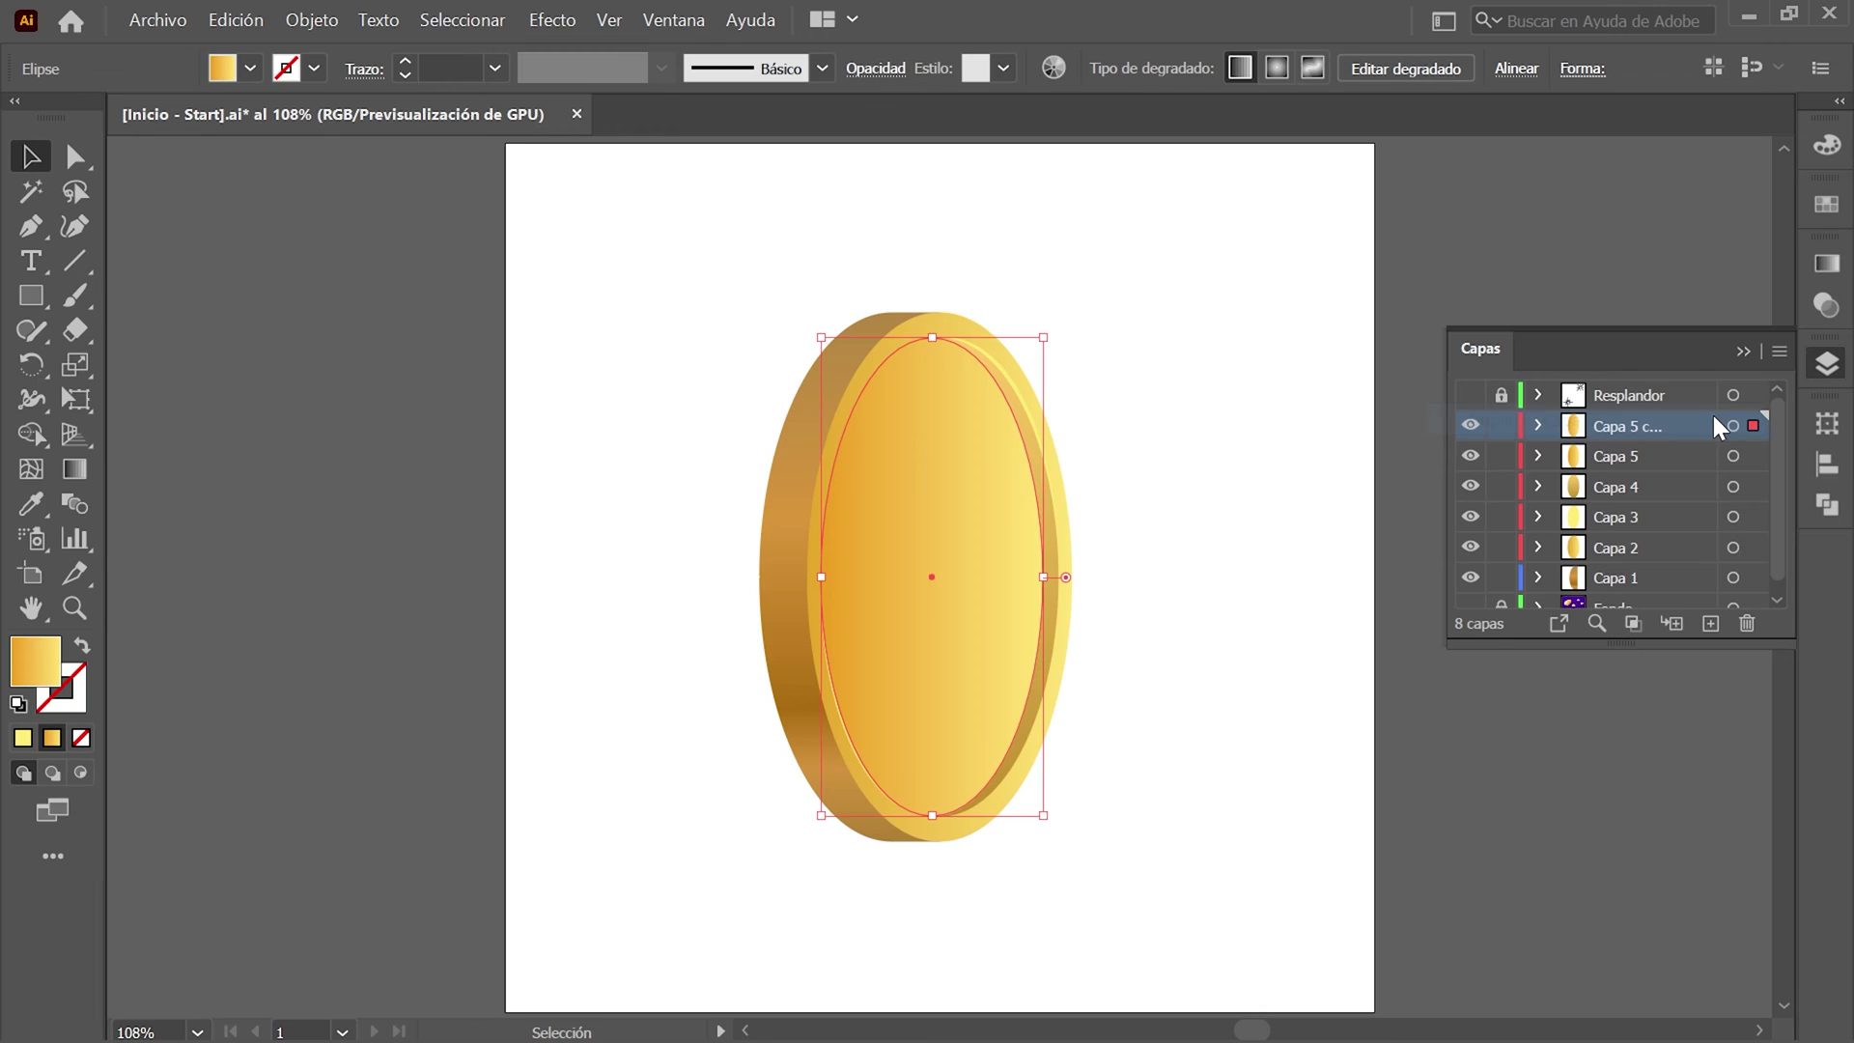
double_click(1630, 427)
key("ctrl+shift+Left")
key("ctrl+shift+Left")
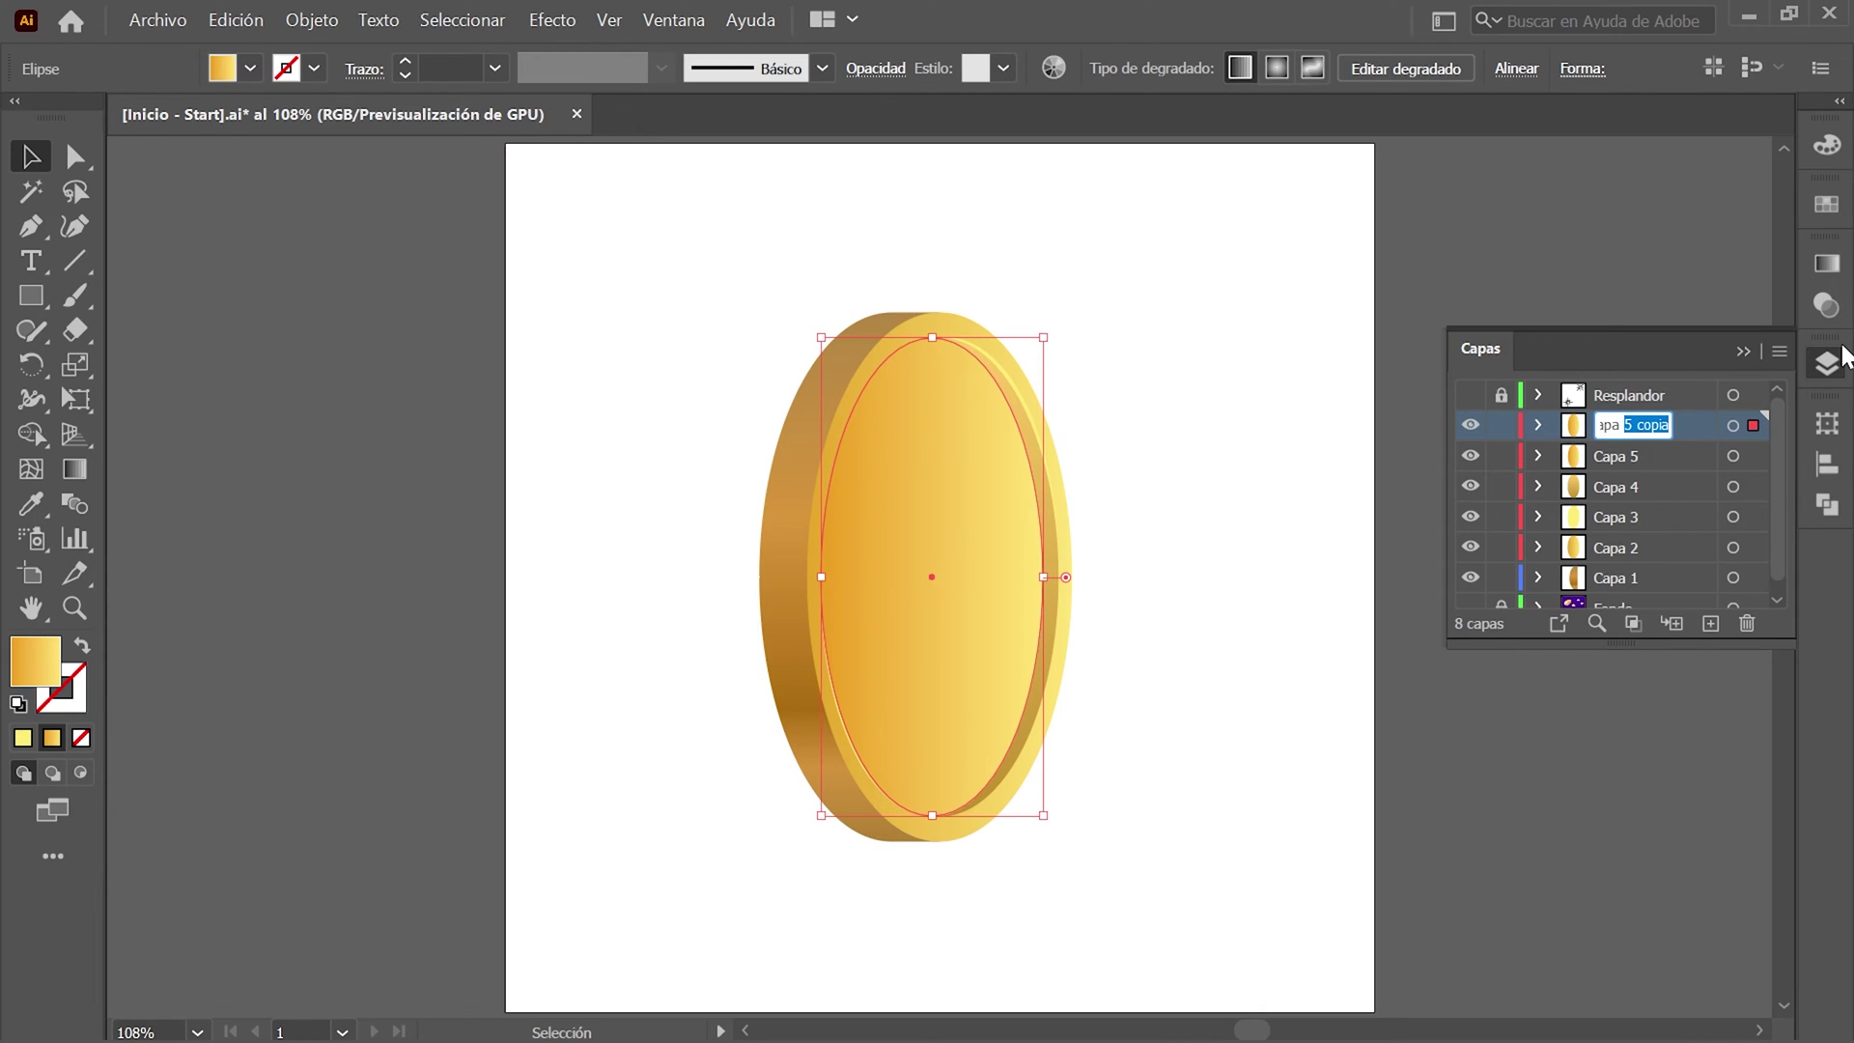
type("6")
key("Return")
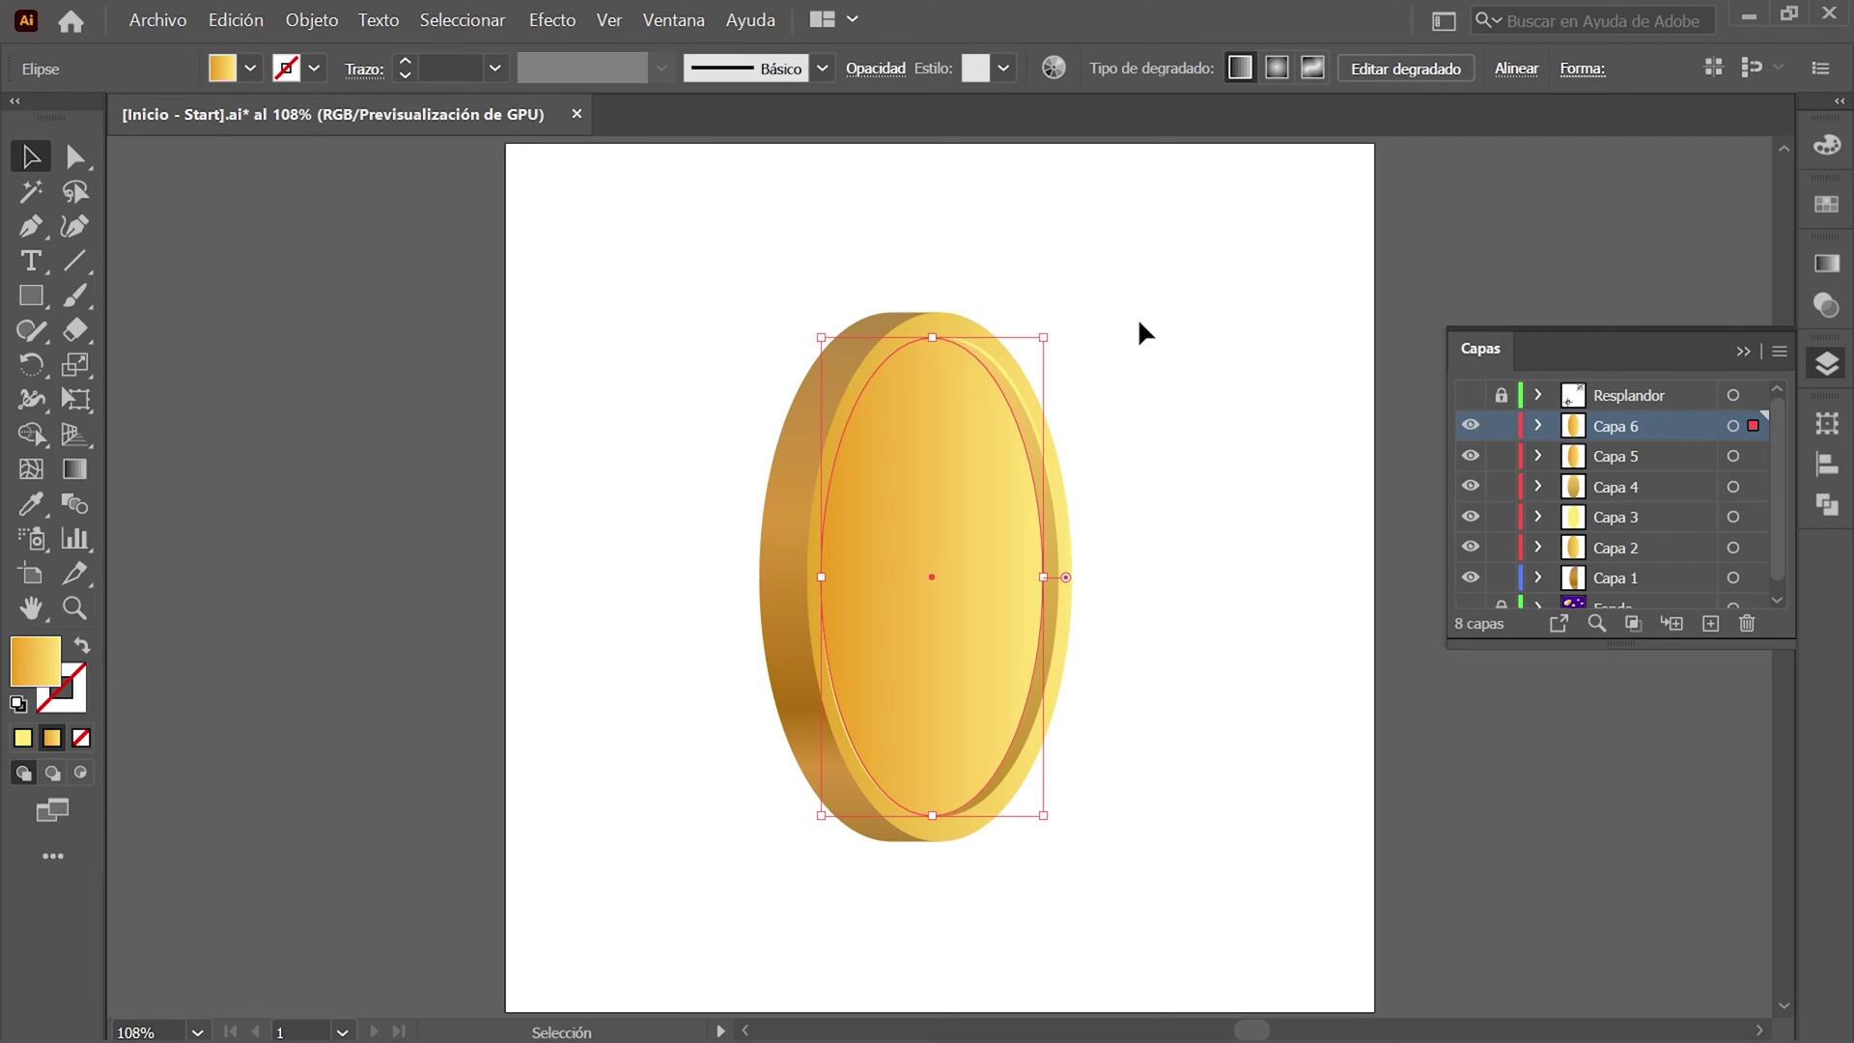
right_click(1139, 322)
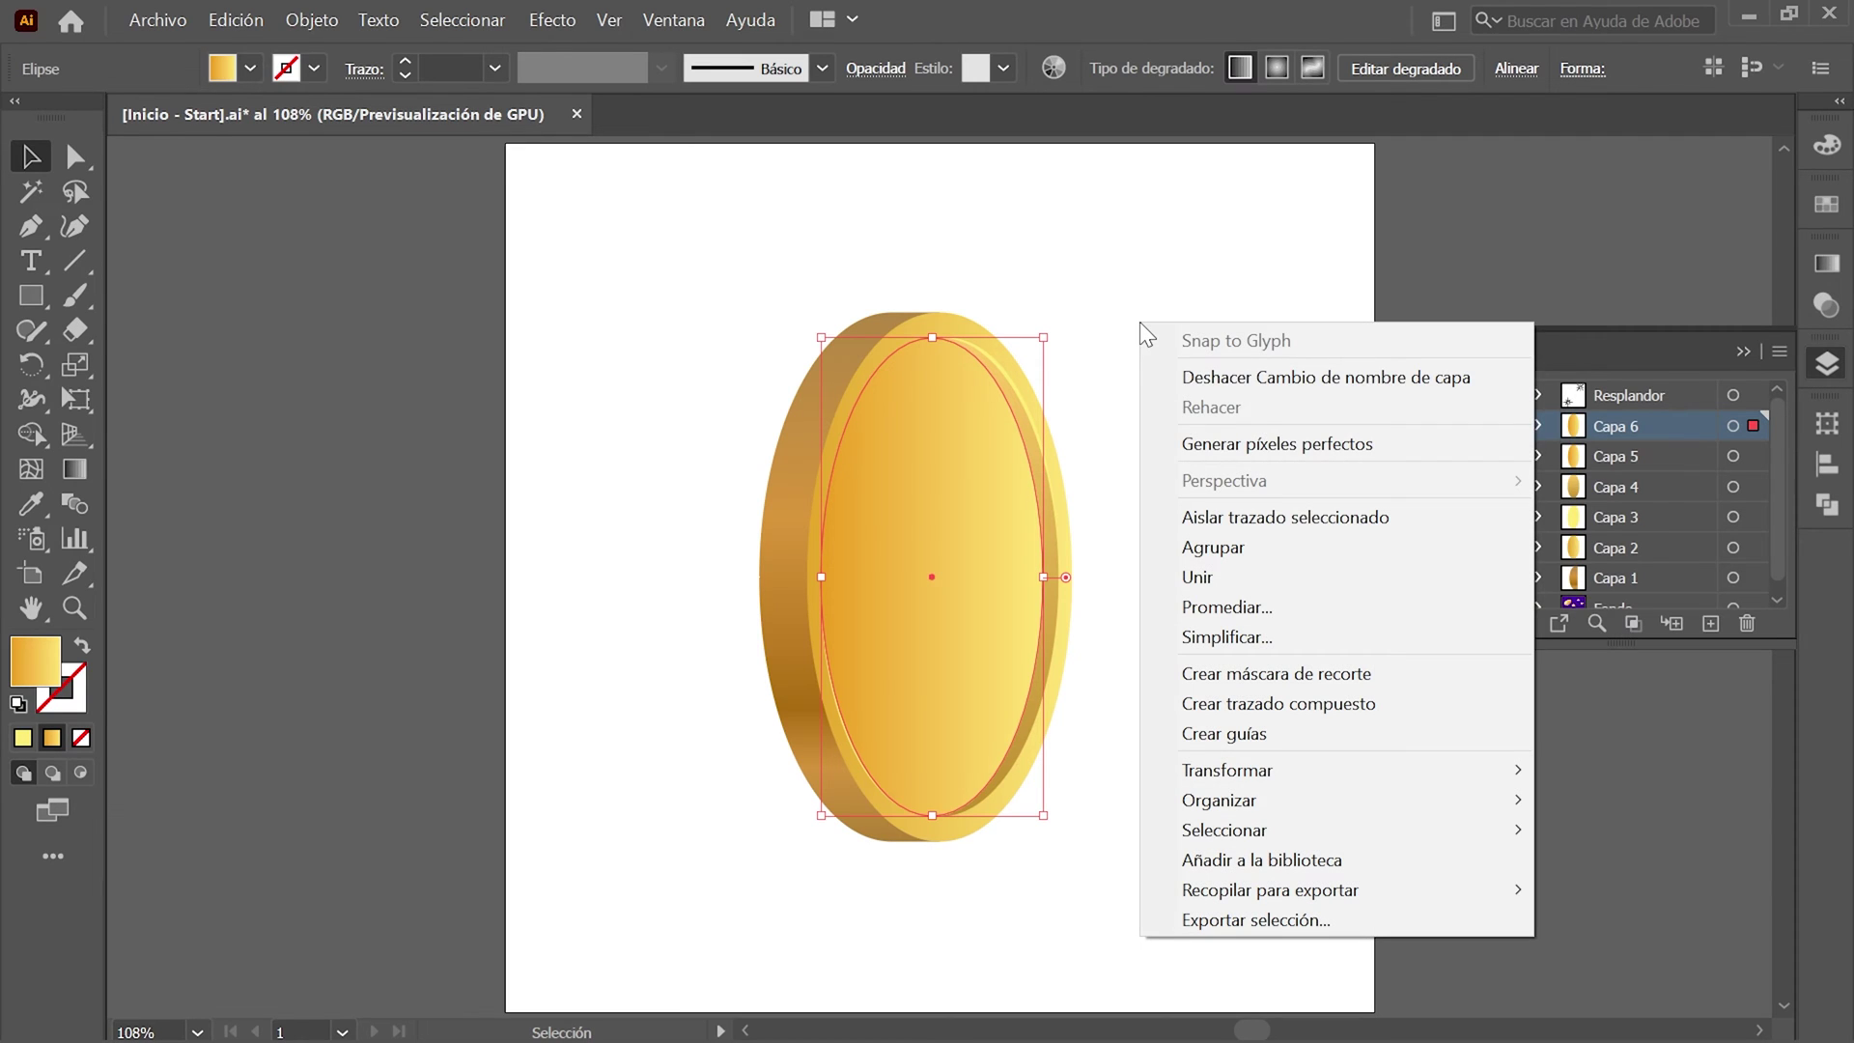
left_click(1410, 513)
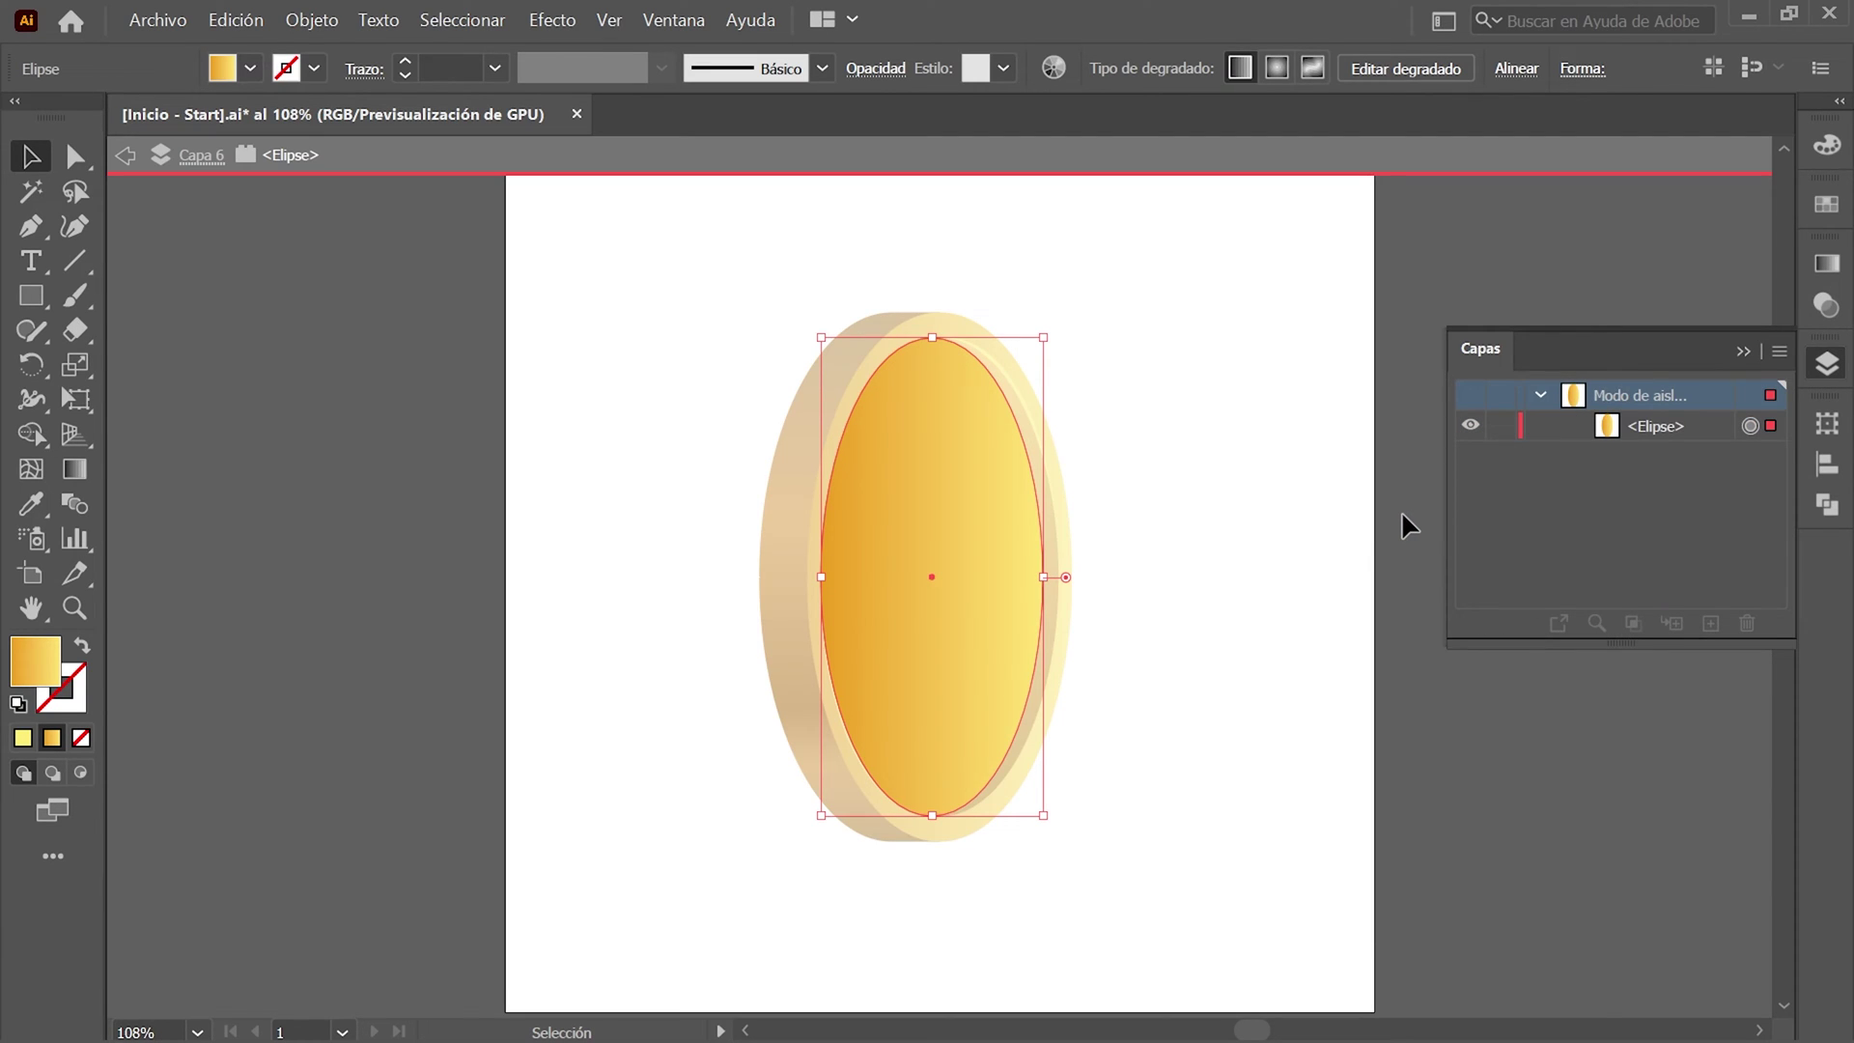
Scale the isolated ellipse uniformly to 96%.
left_click(309, 20)
mouse_move(434, 61)
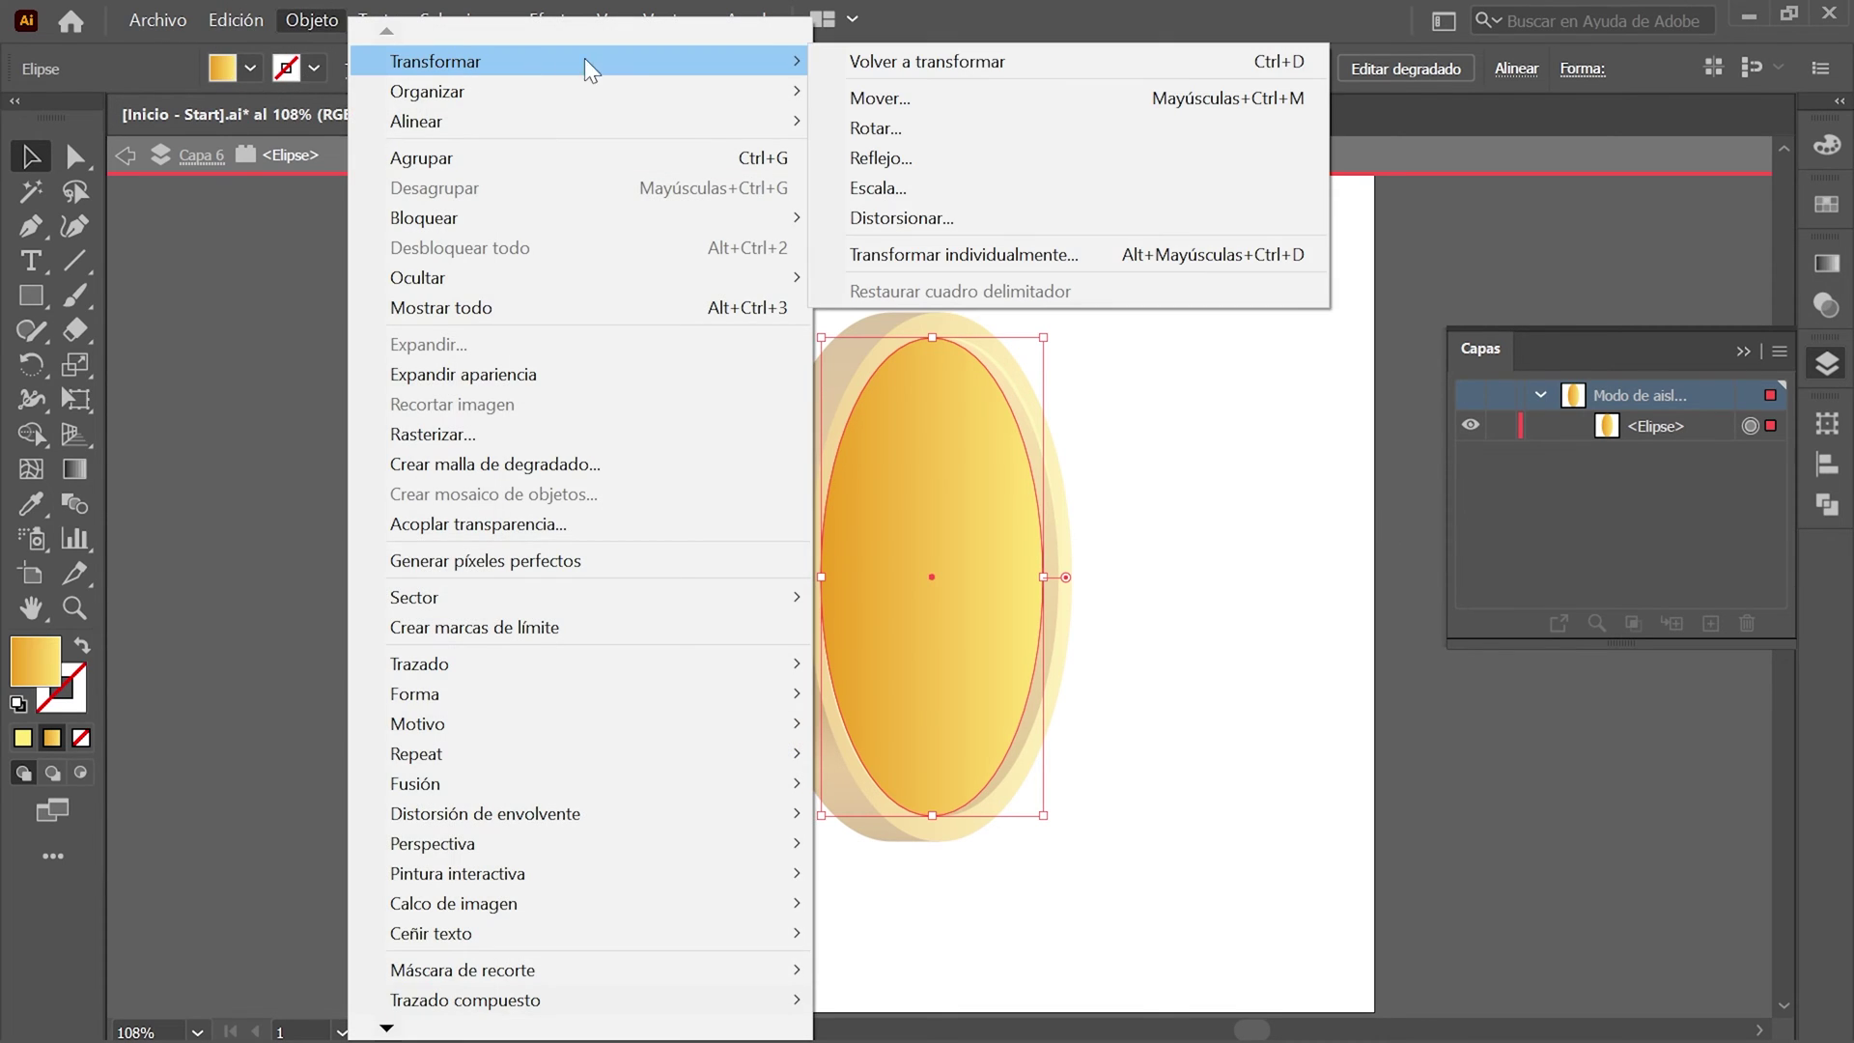
left_click(1043, 188)
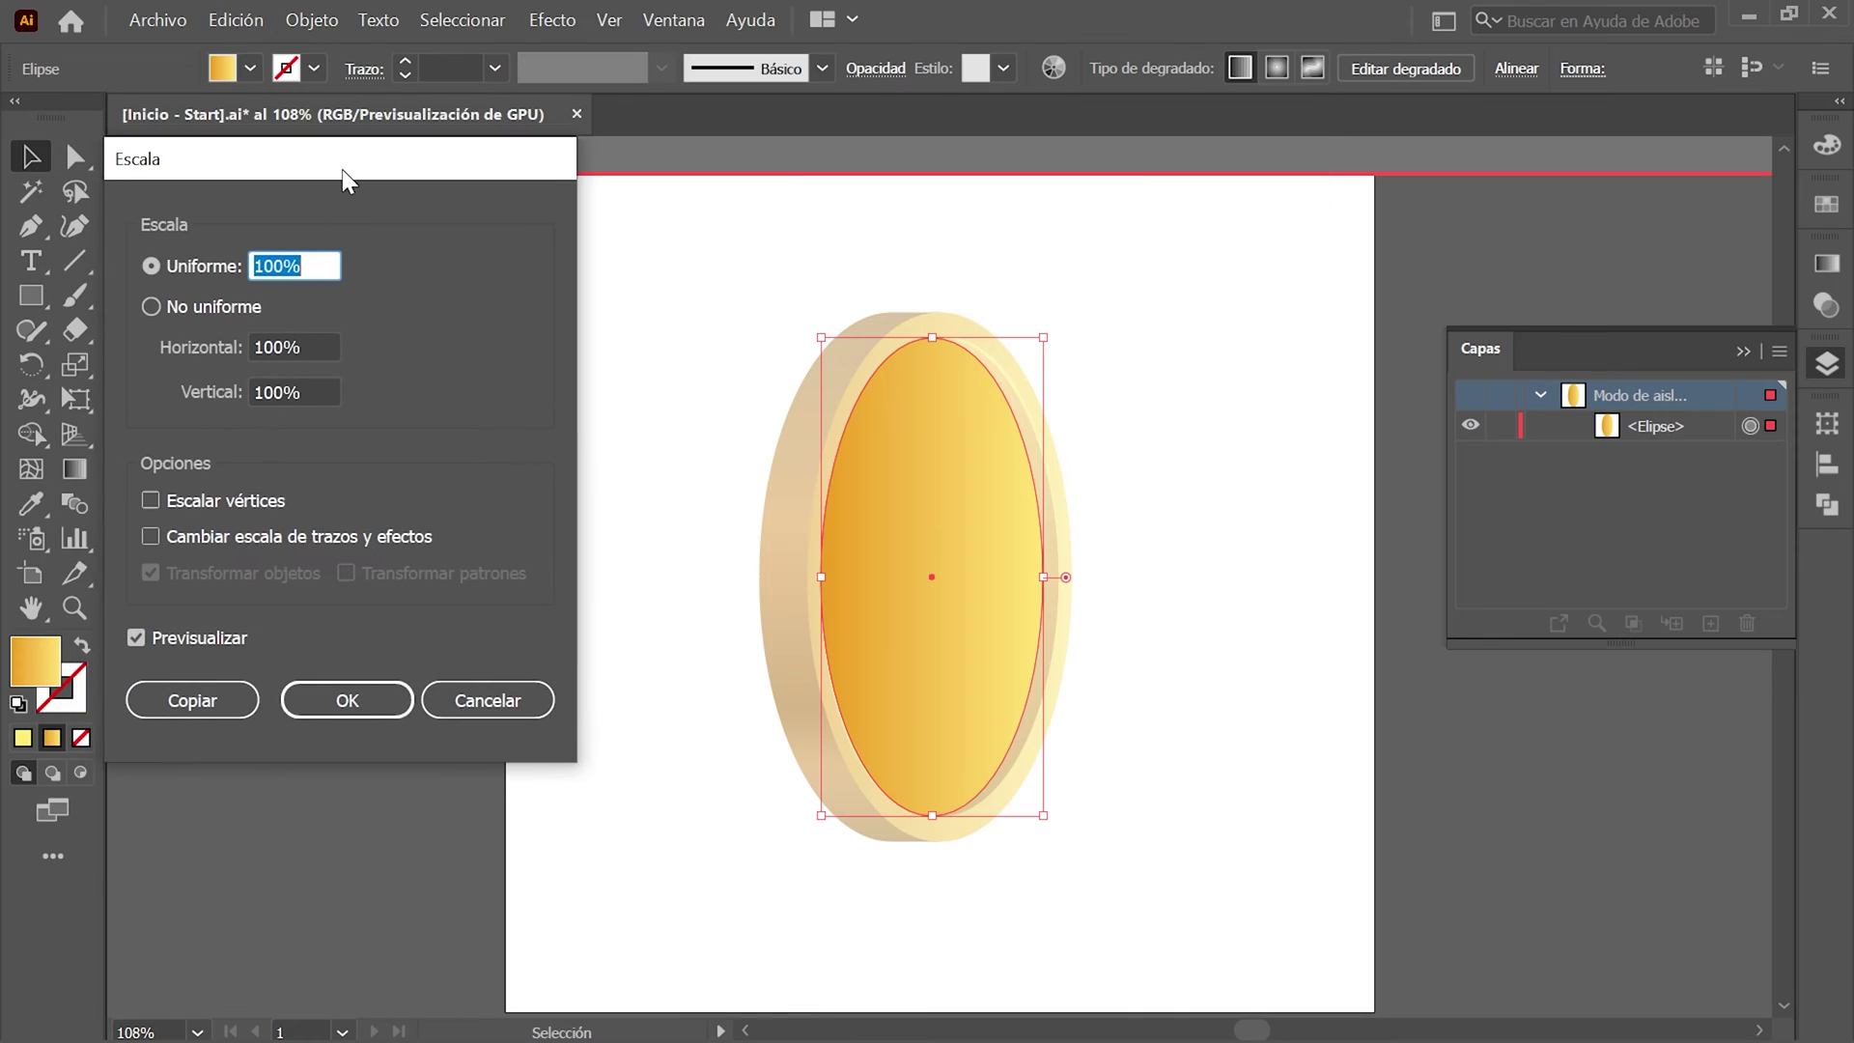
type("96")
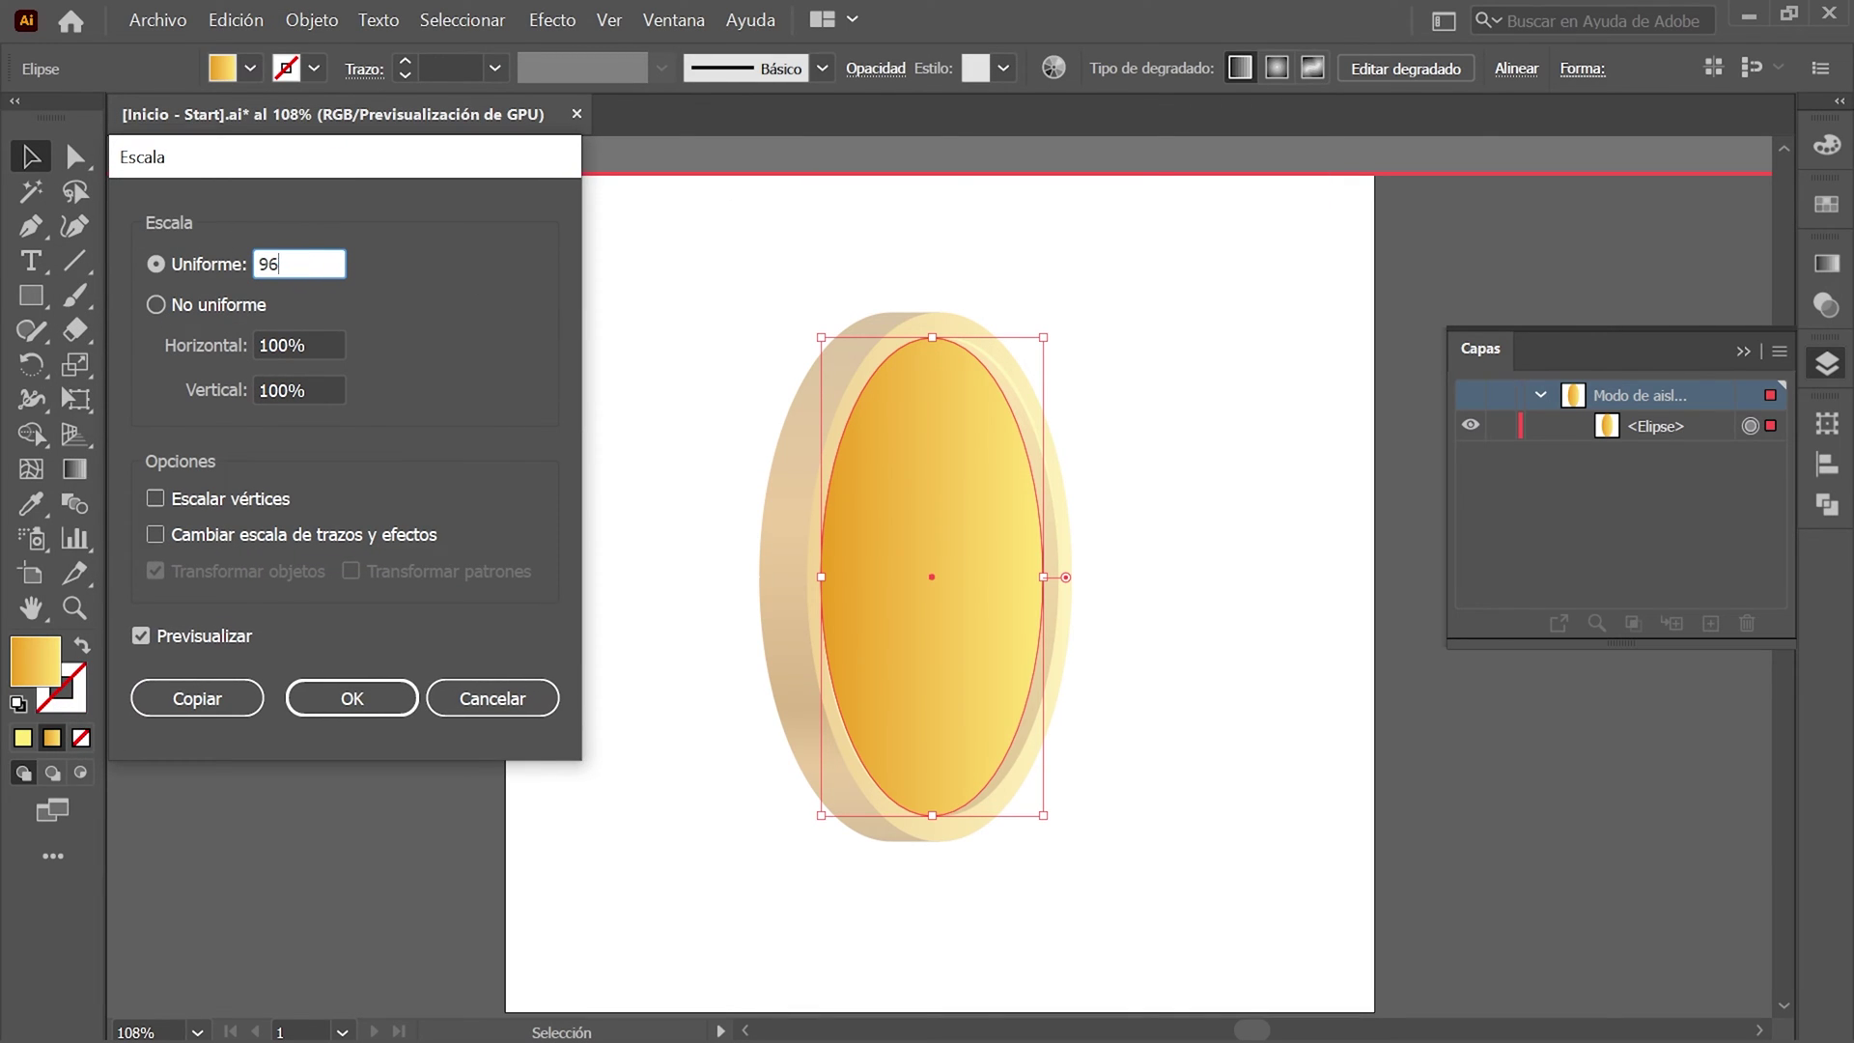
key("Tab")
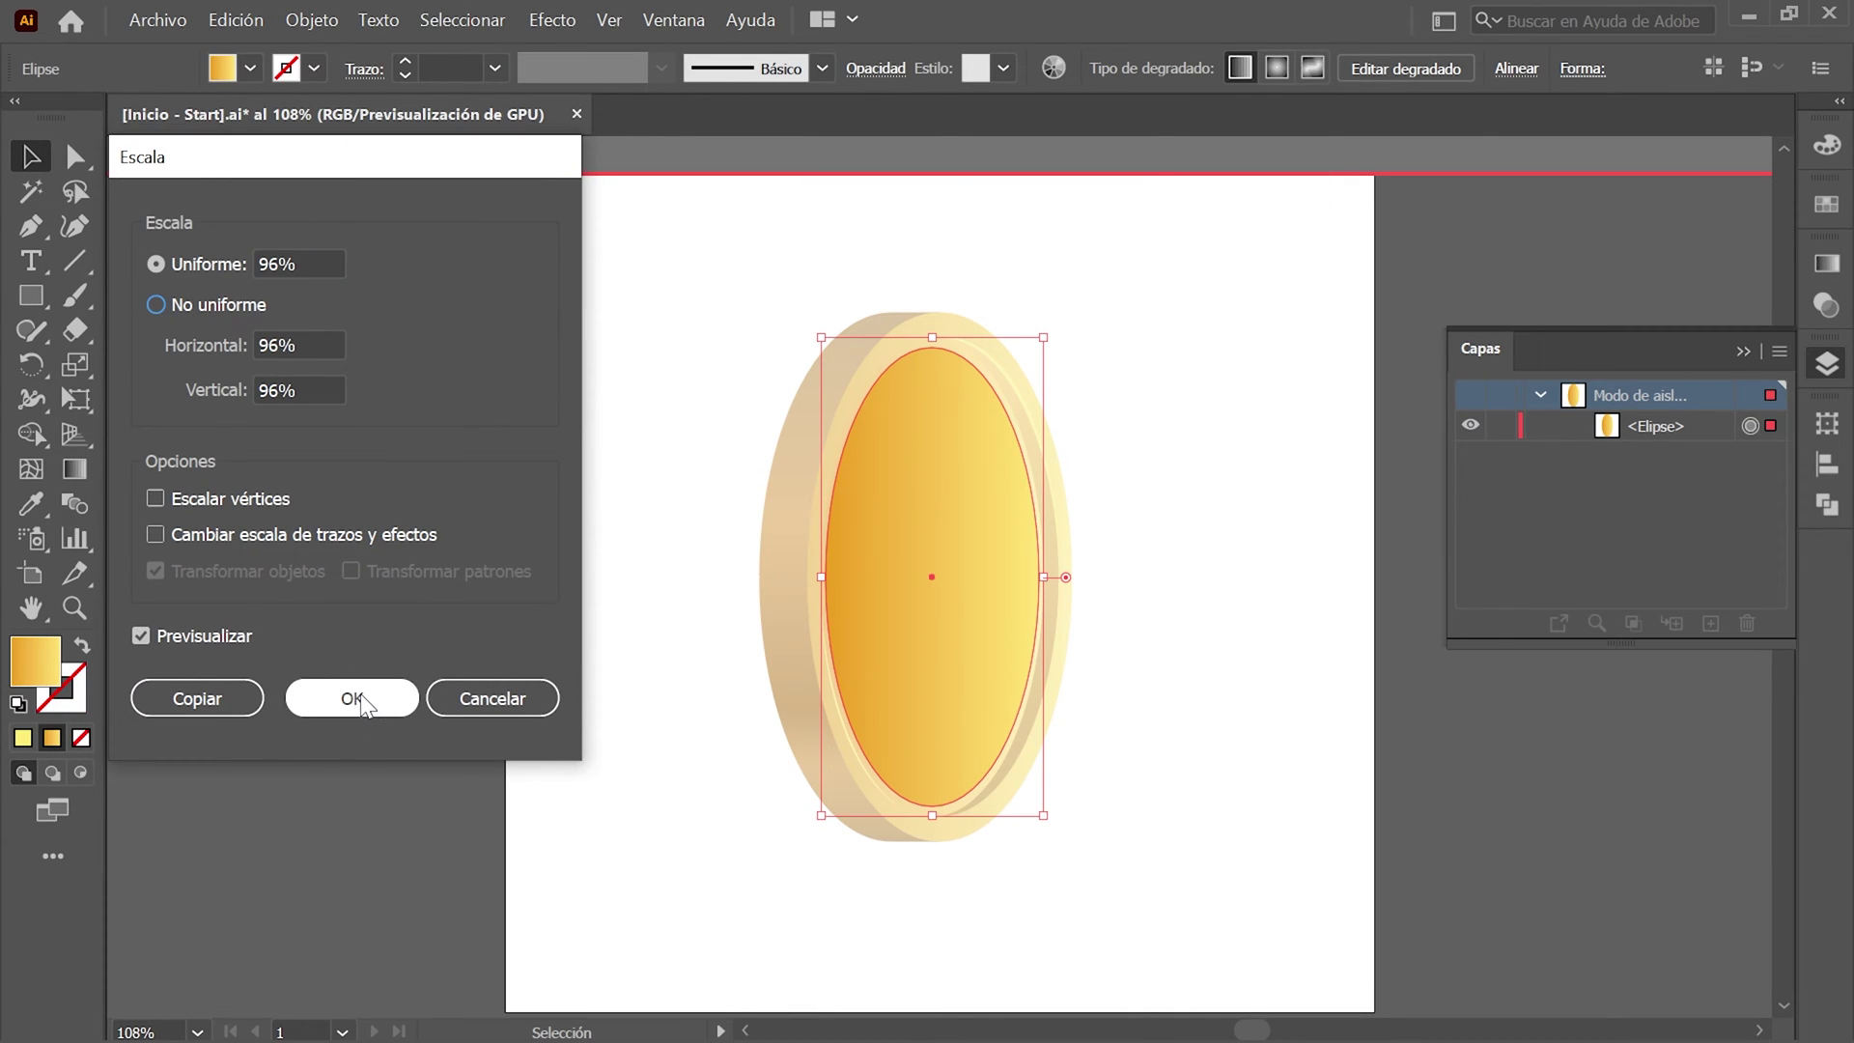
left_click(360, 700)
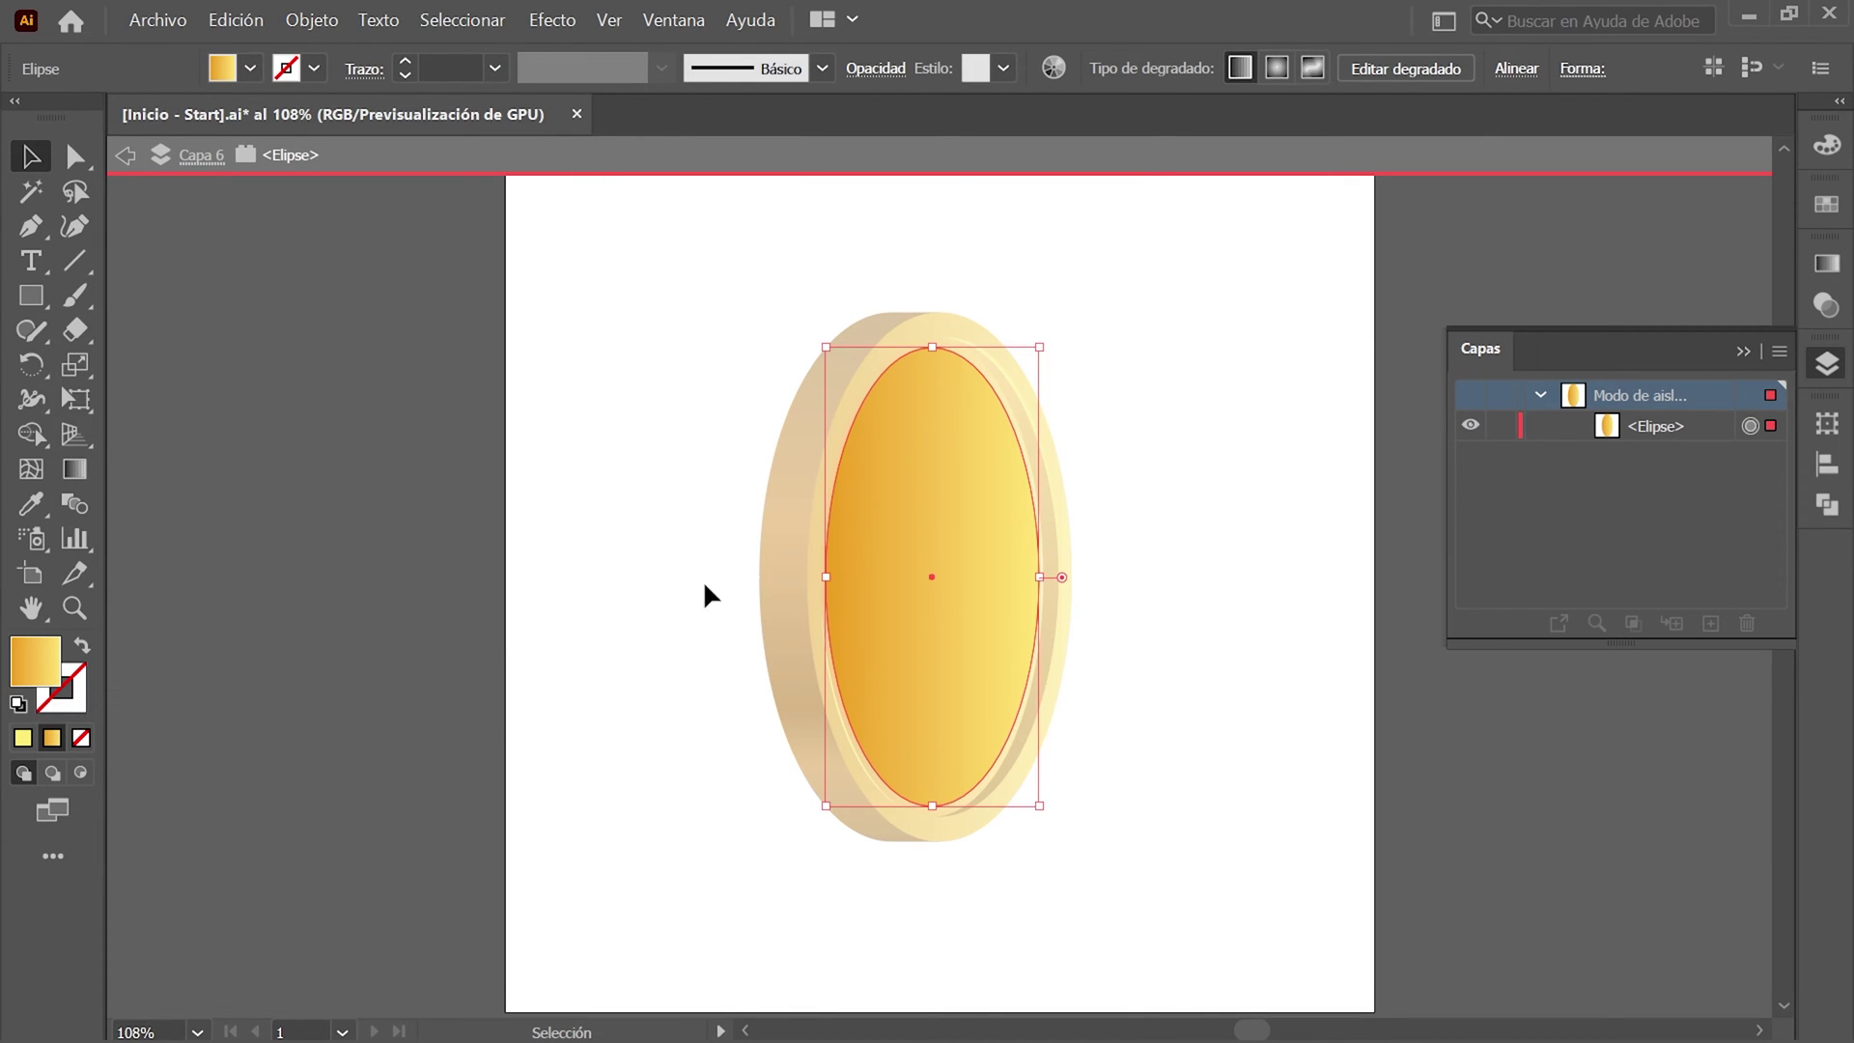
Fill the ellipse with the G5 gradient swatch.
left_click(1824, 206)
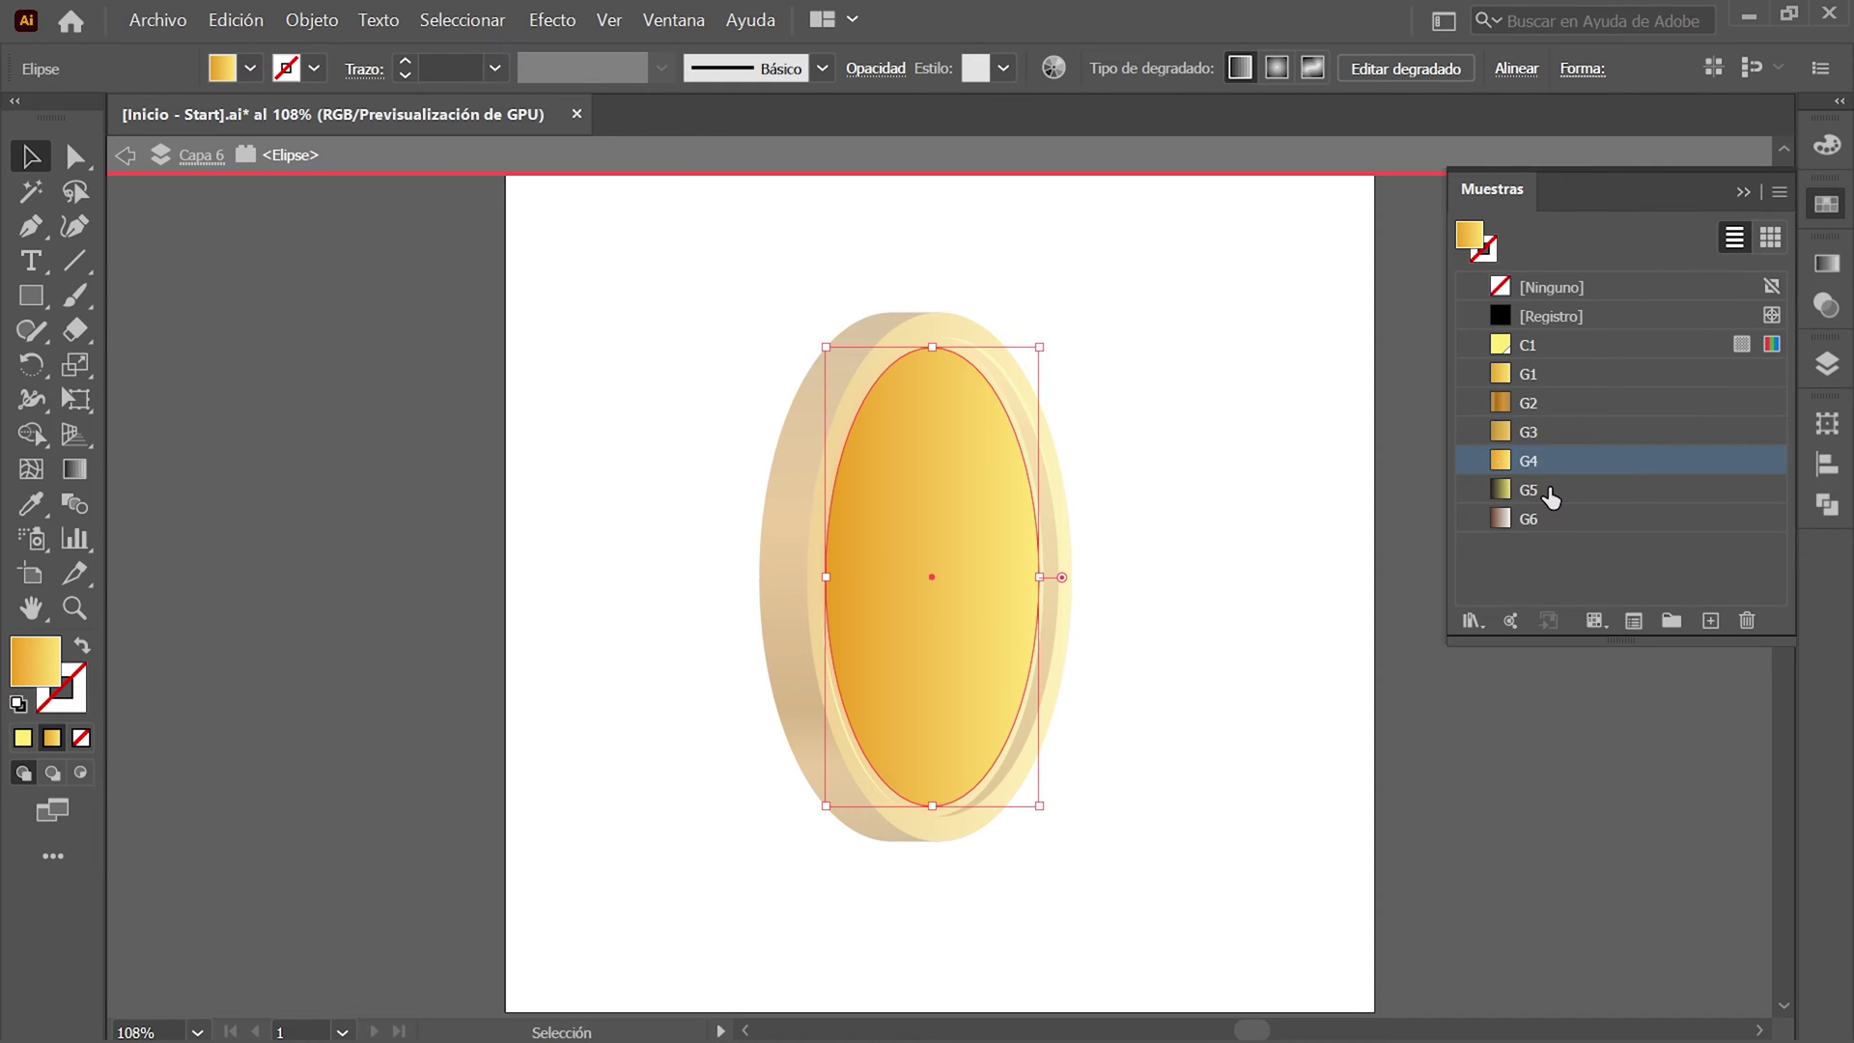
left_click(1563, 490)
left_click(1827, 208)
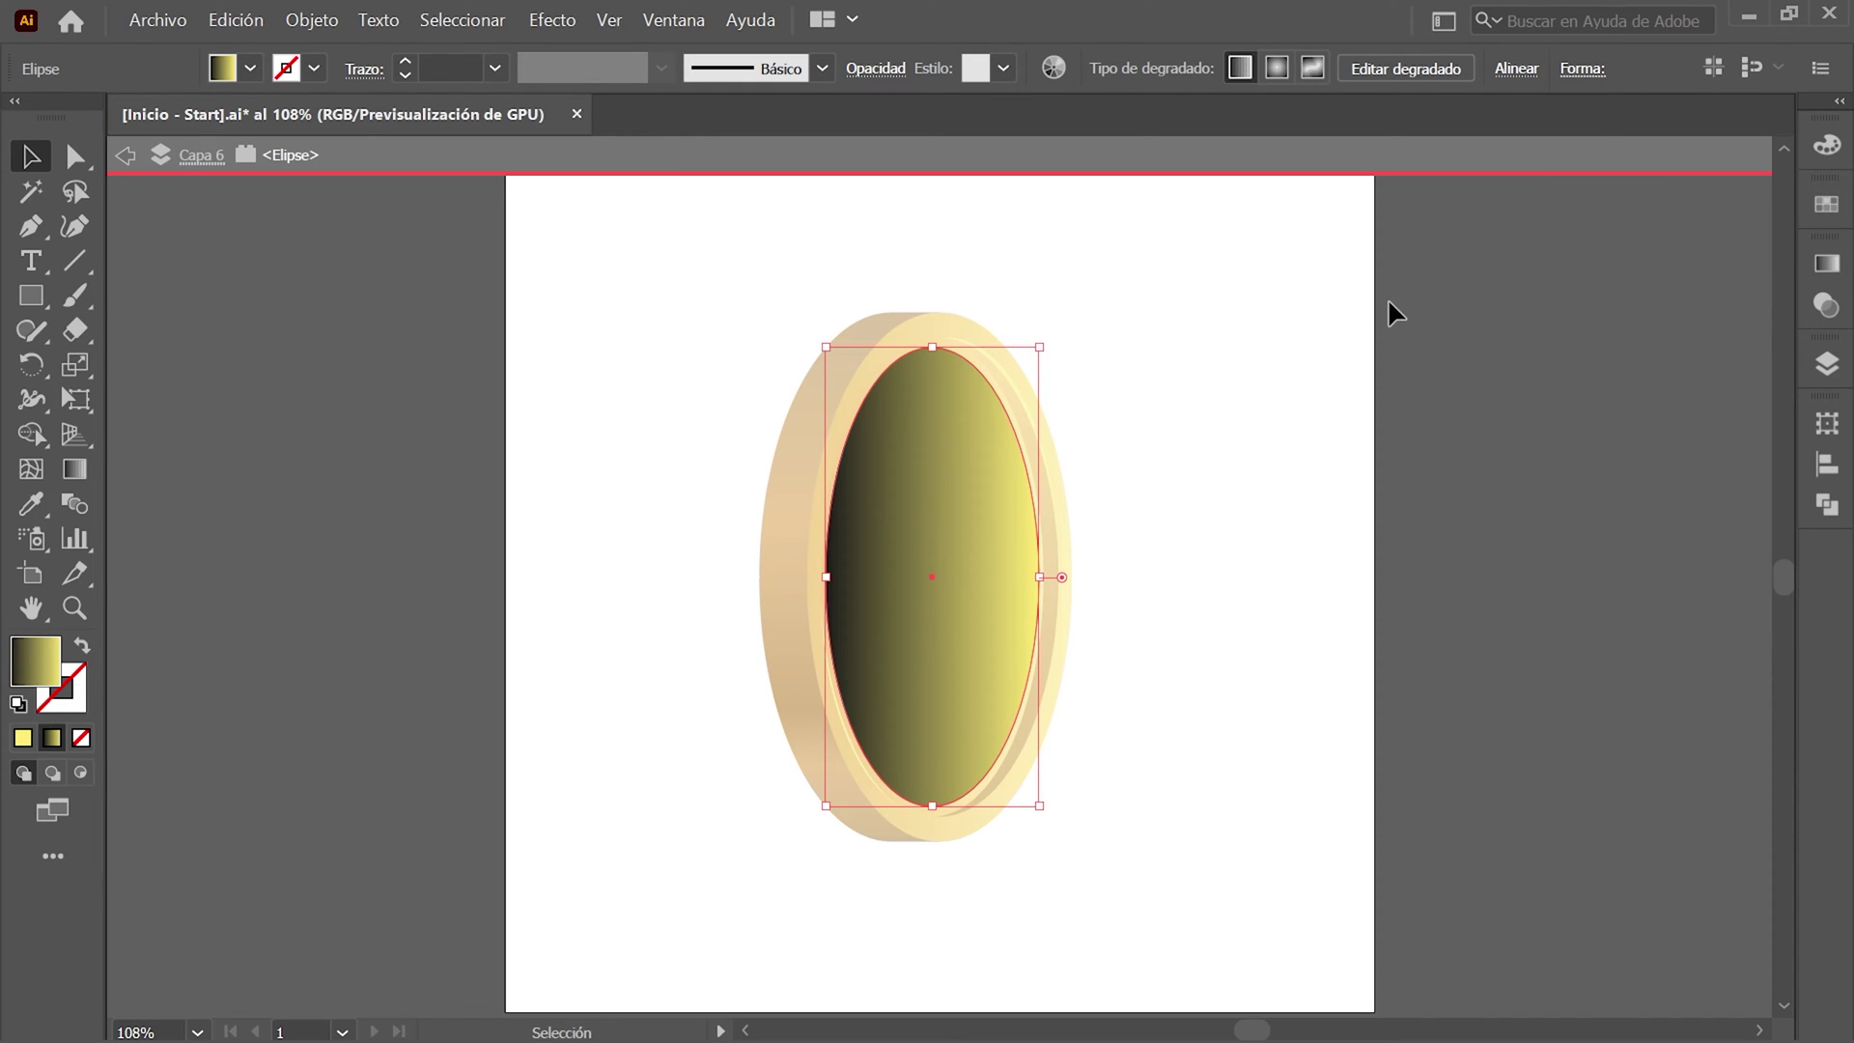
Make a copy of the ellipse moved 0 px horizontally and 133 px down.
left_click(309, 19)
left_click(309, 19)
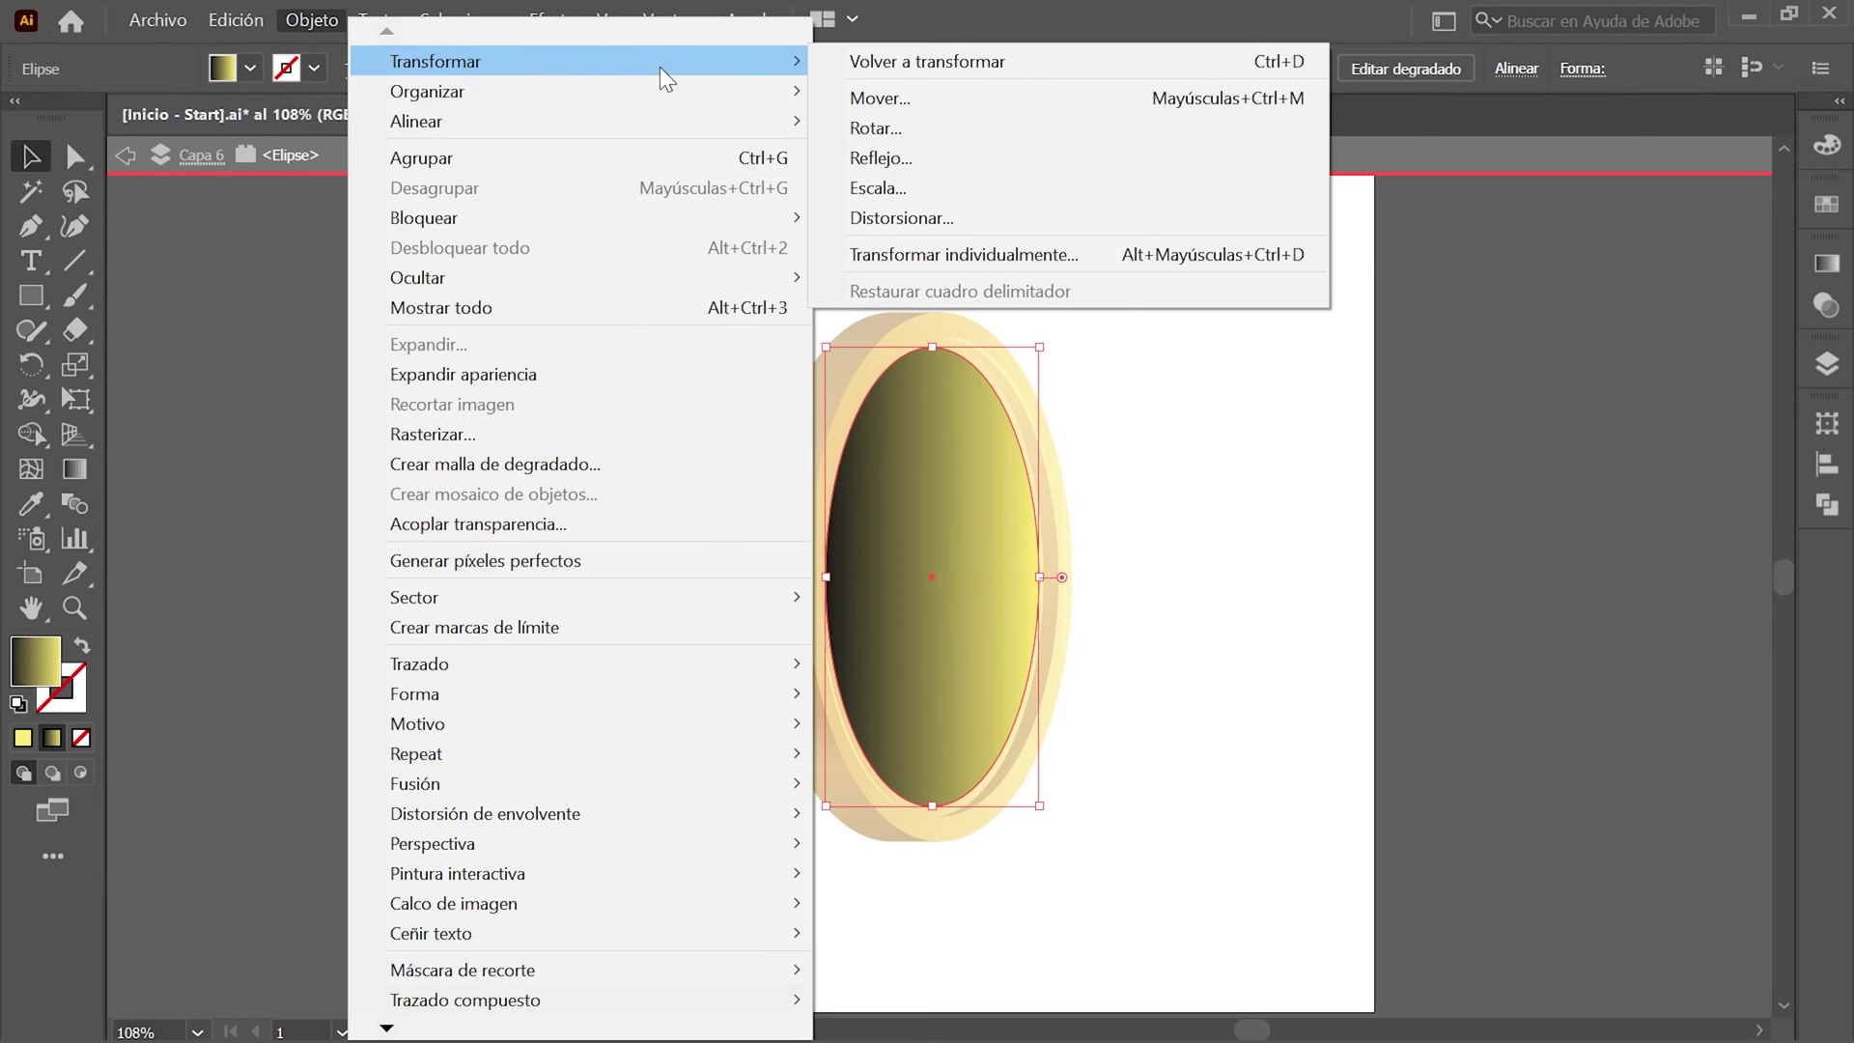
left_click(964, 96)
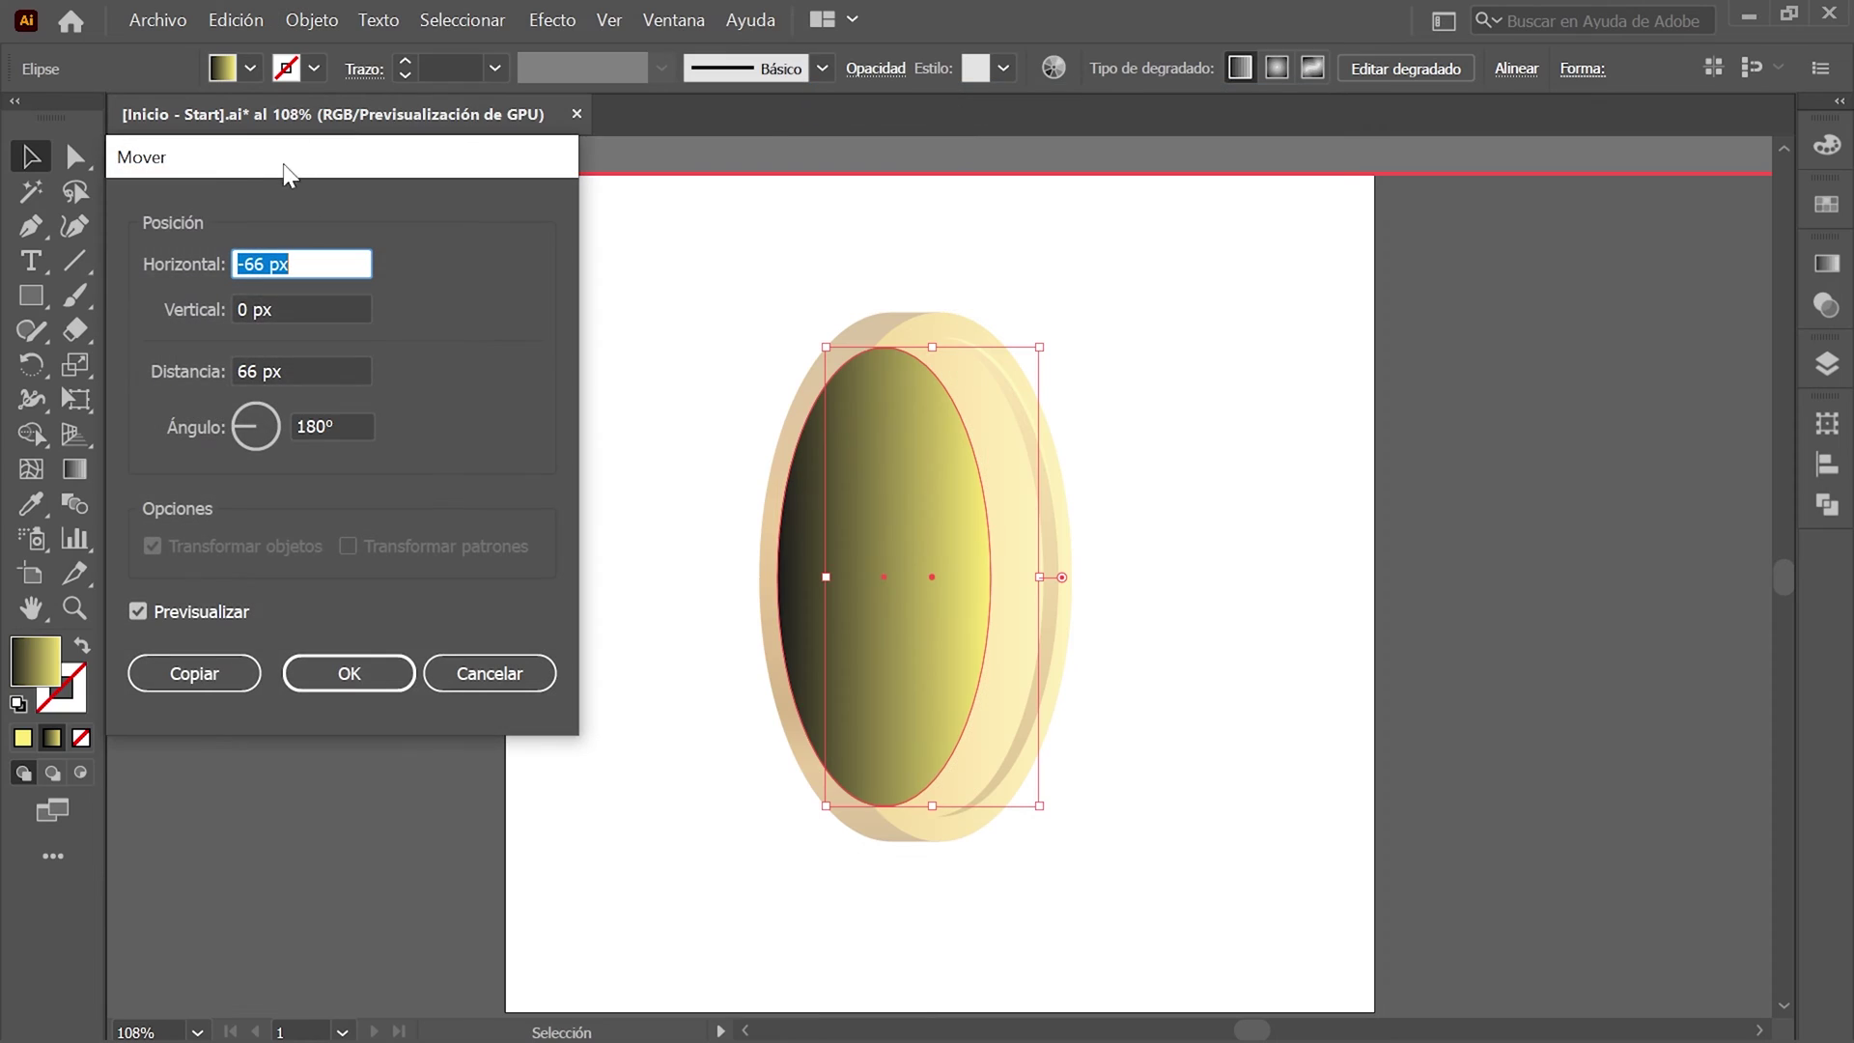
type("0")
key("Tab")
type("133")
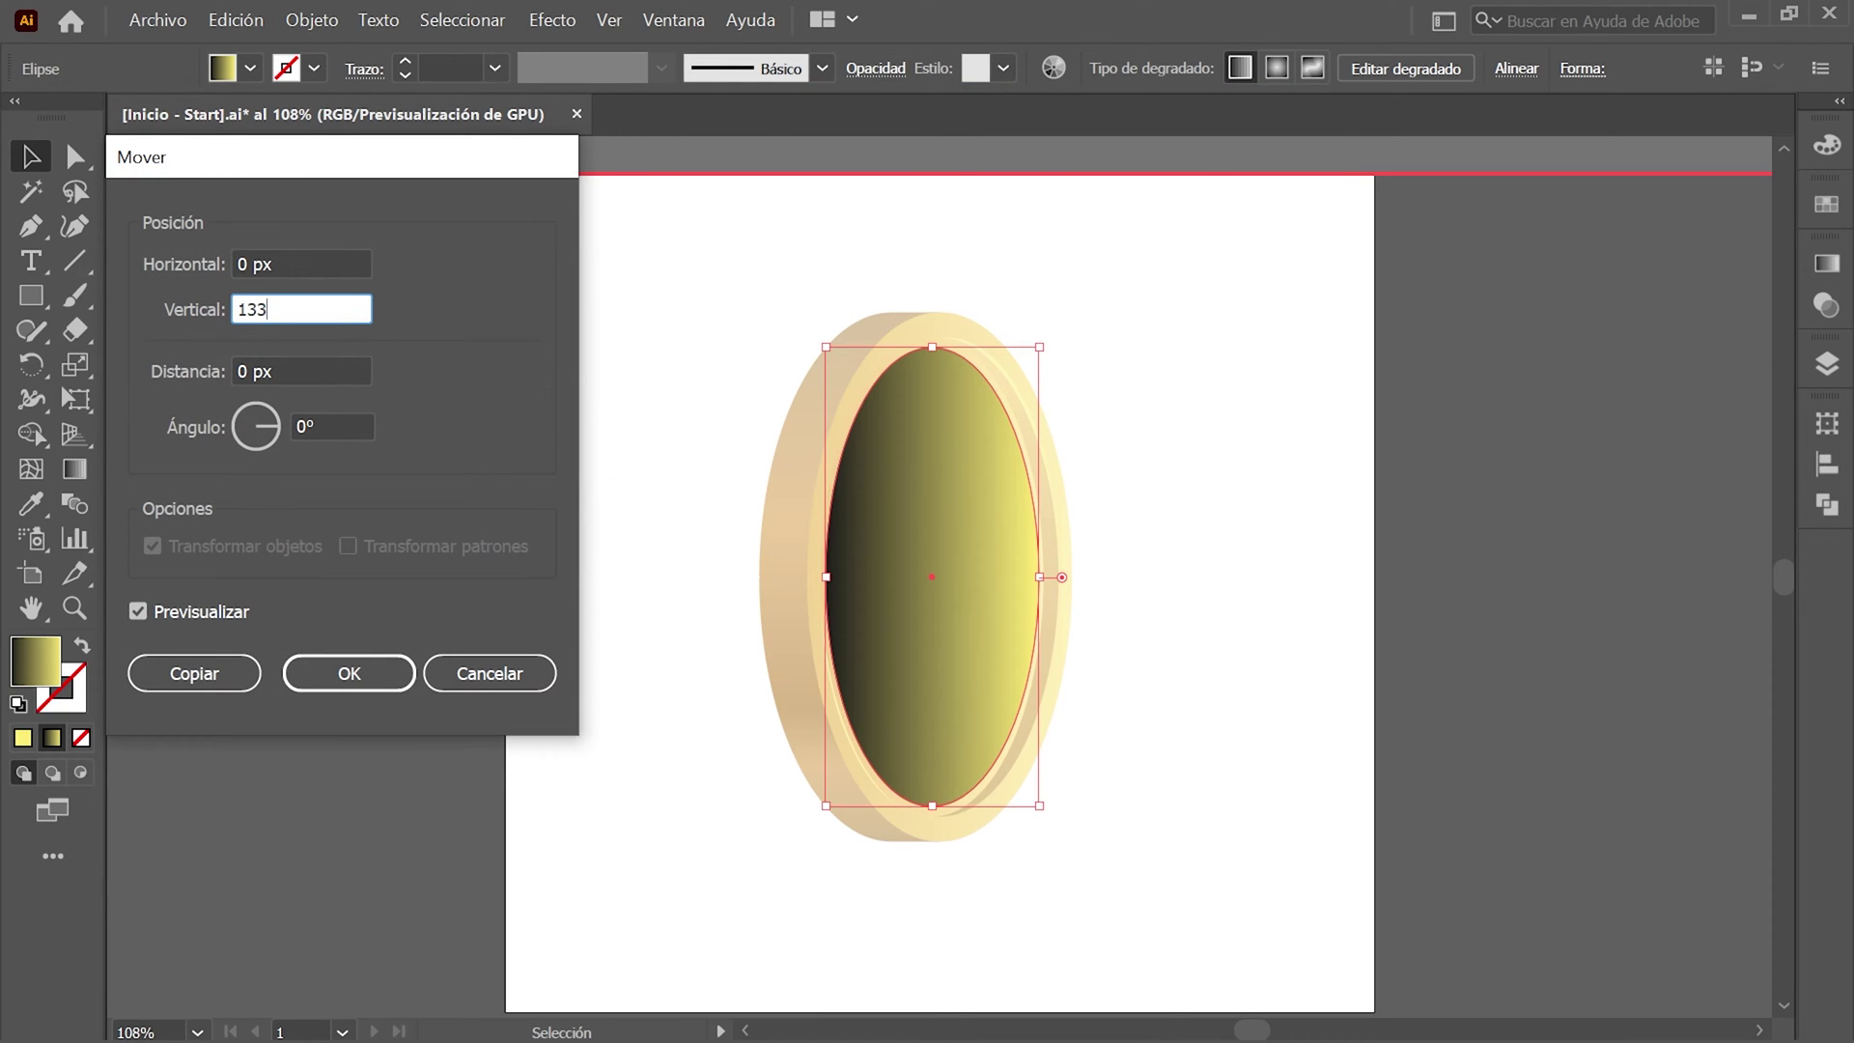
key("Tab")
left_click(222, 671)
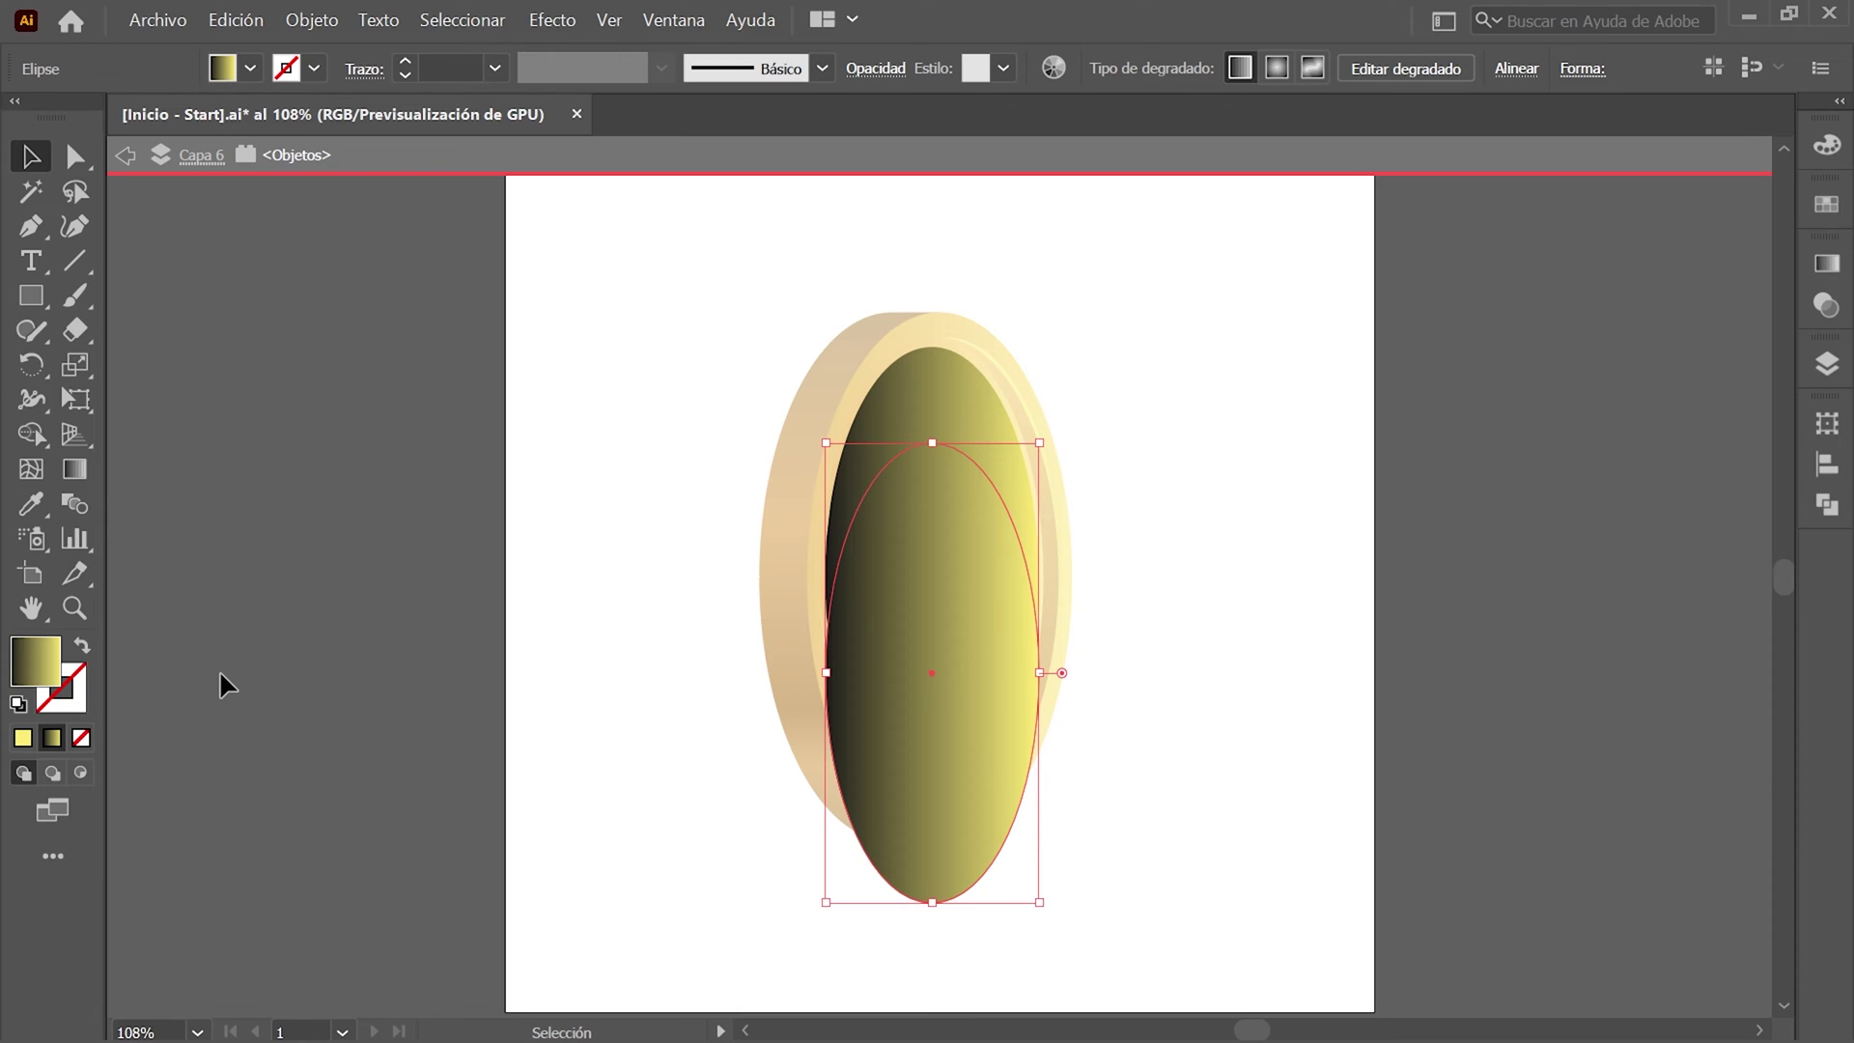
Rotate the lower ellipse copy by 246°.
left_click(318, 21)
mouse_move(435, 60)
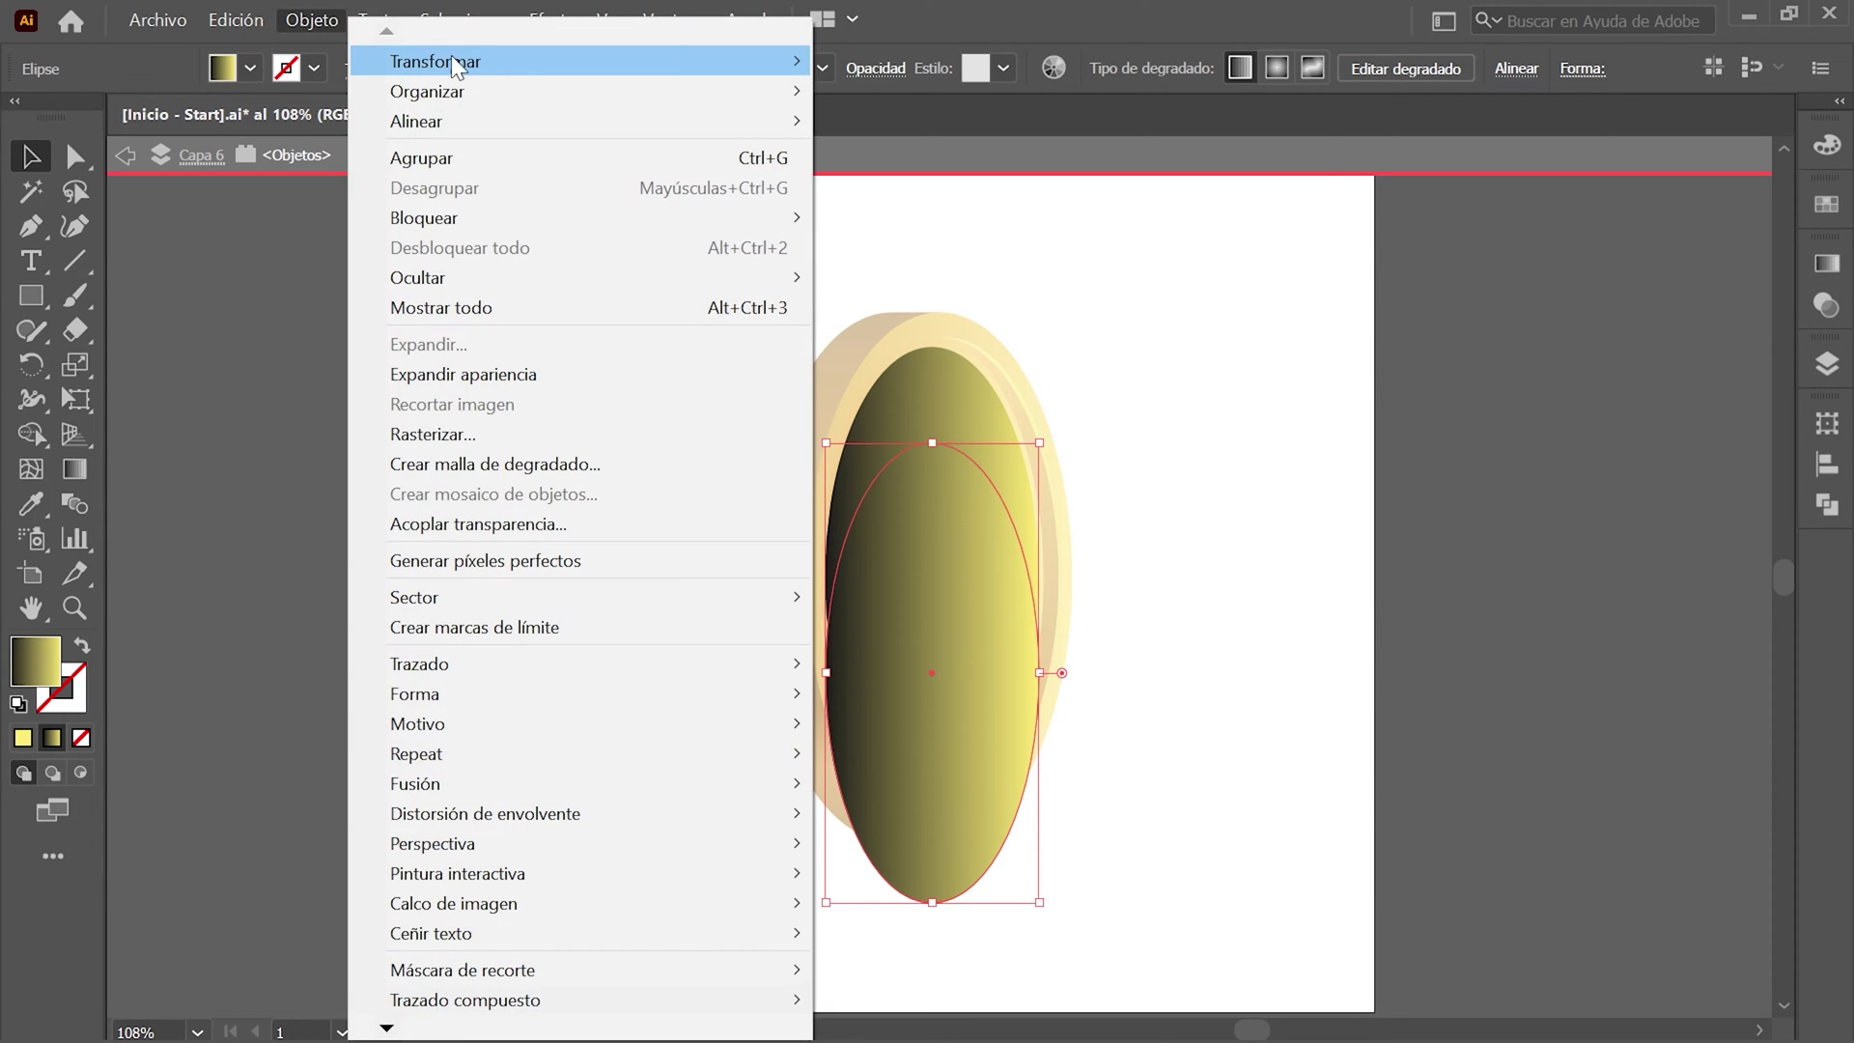
left_click(982, 127)
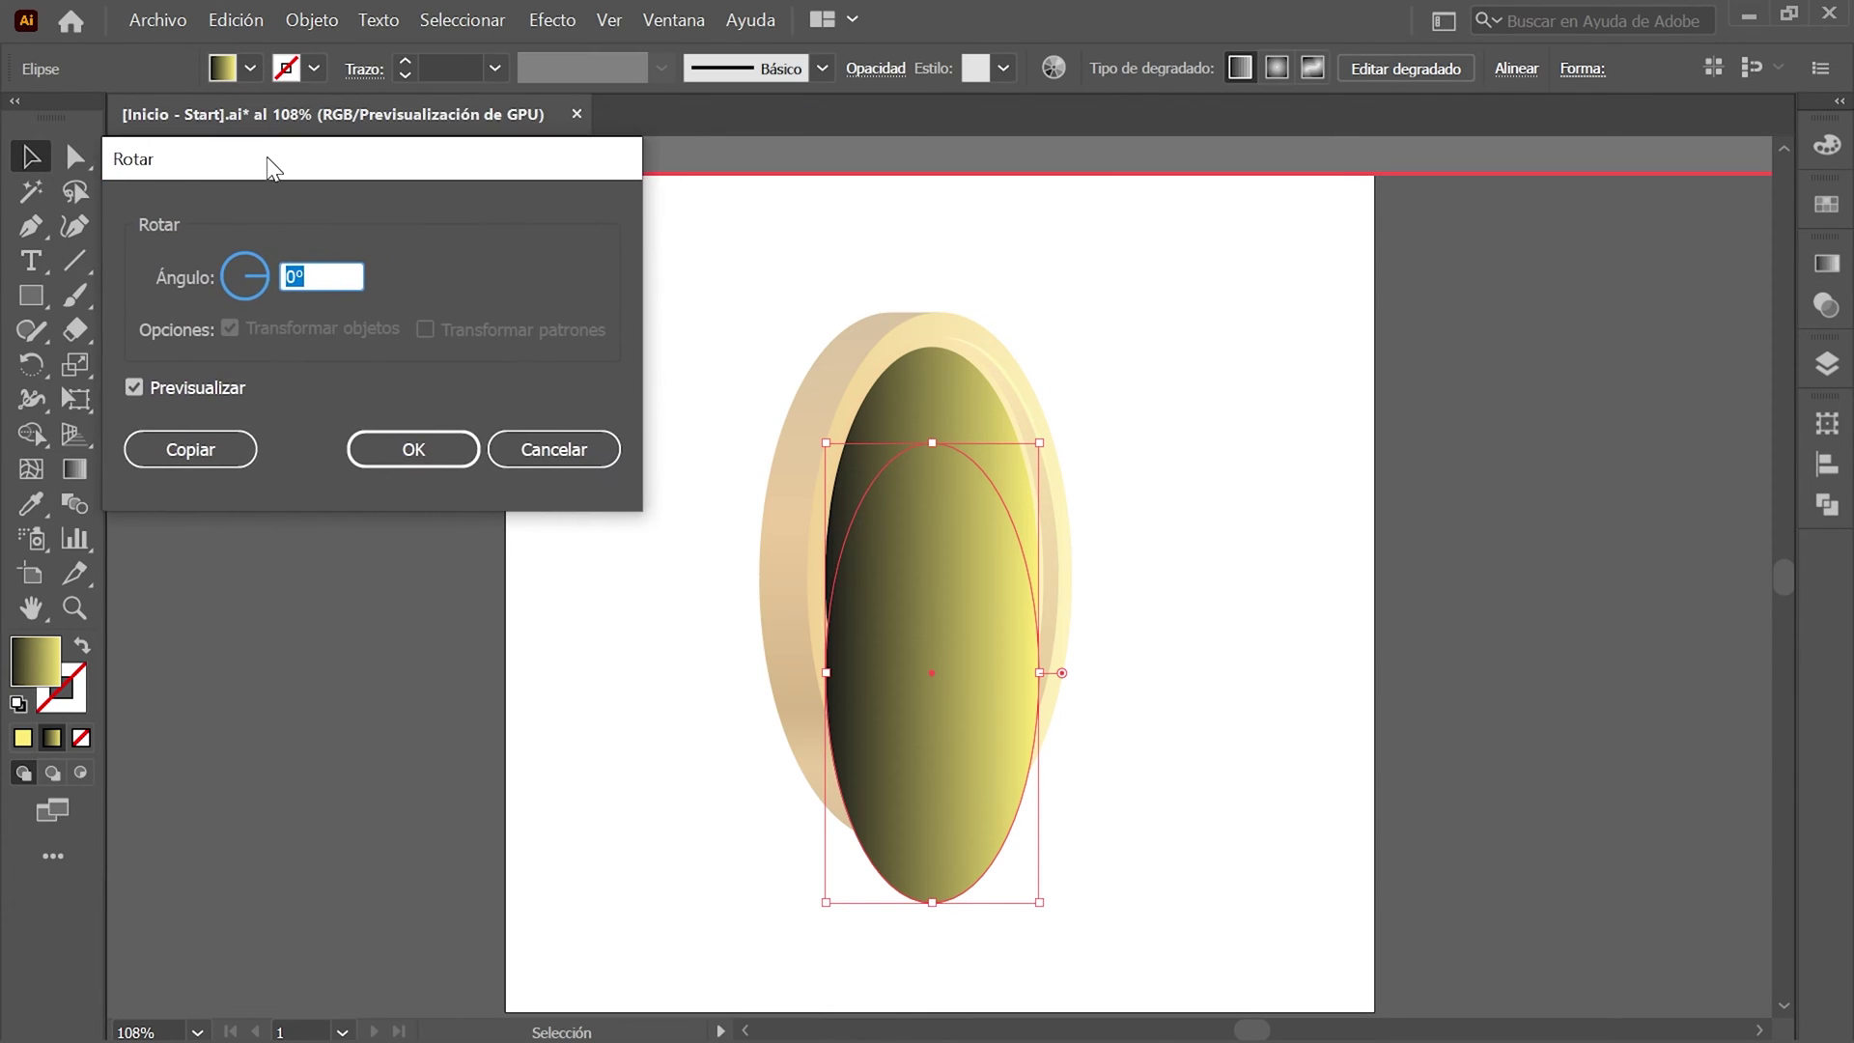
type("246")
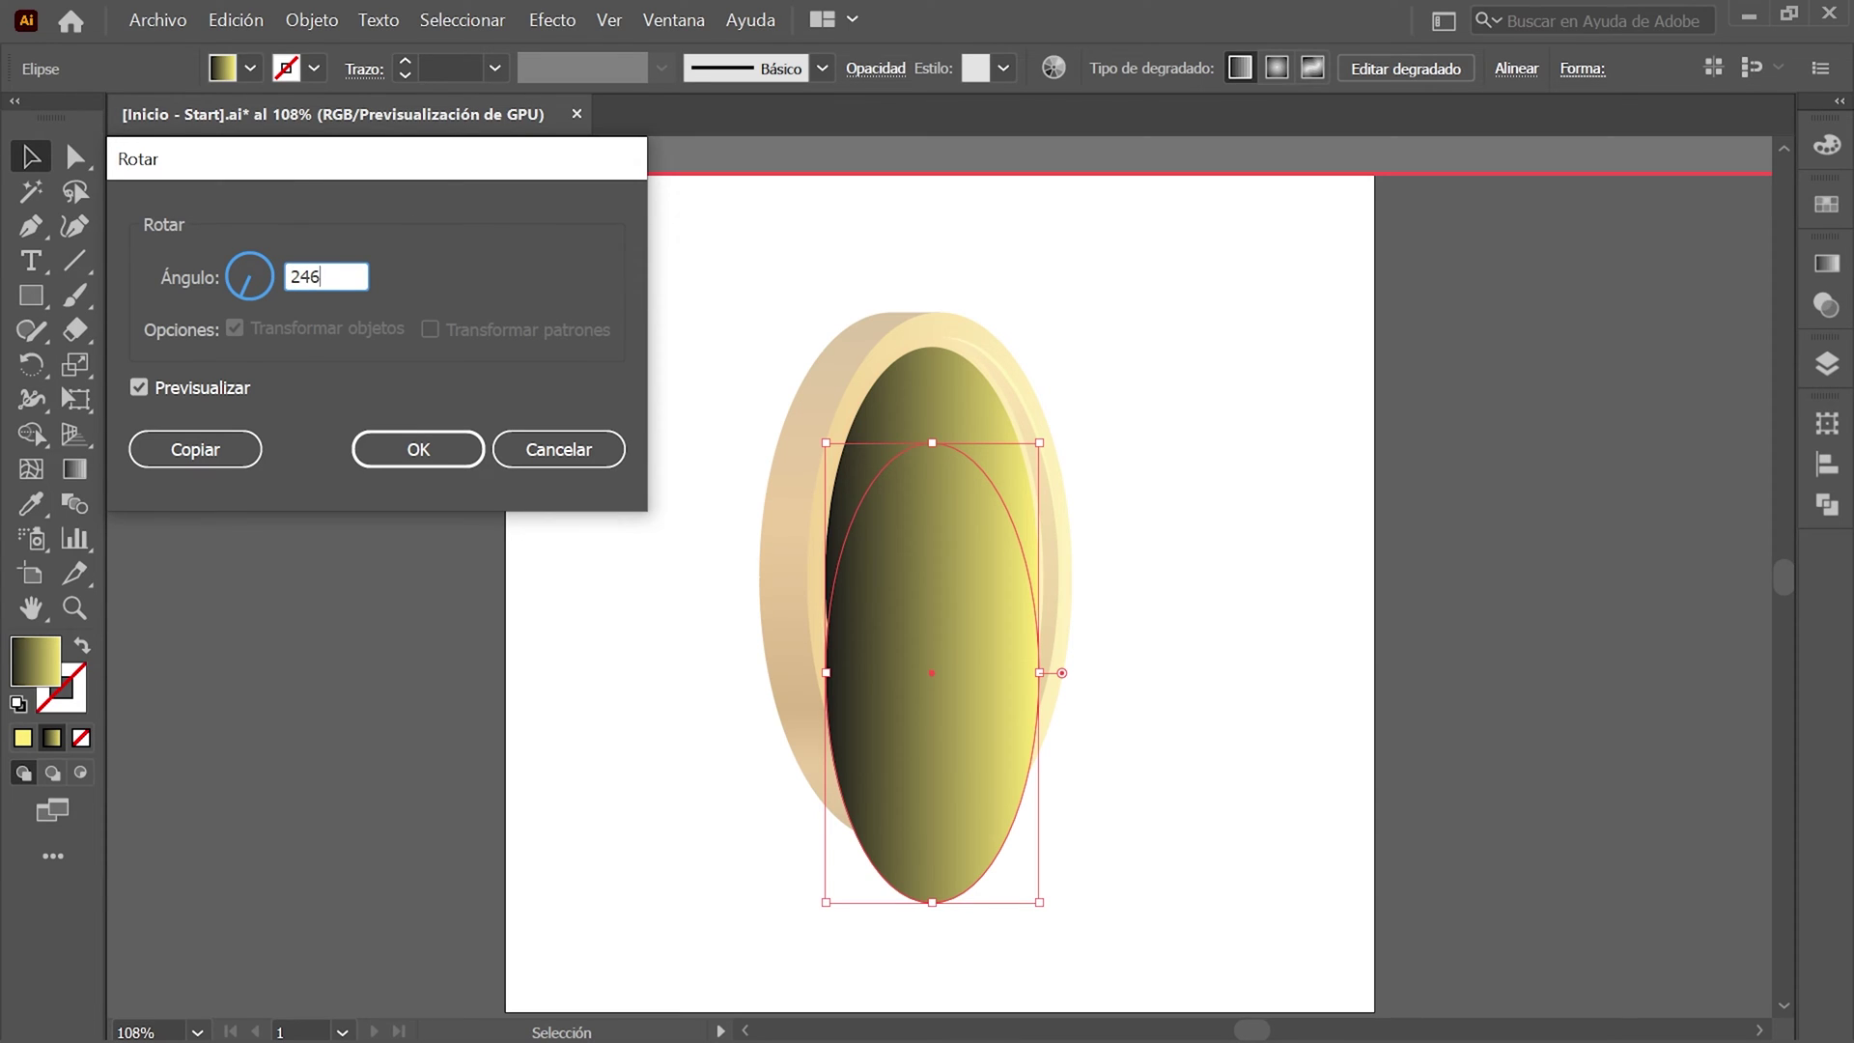
left_click(437, 441)
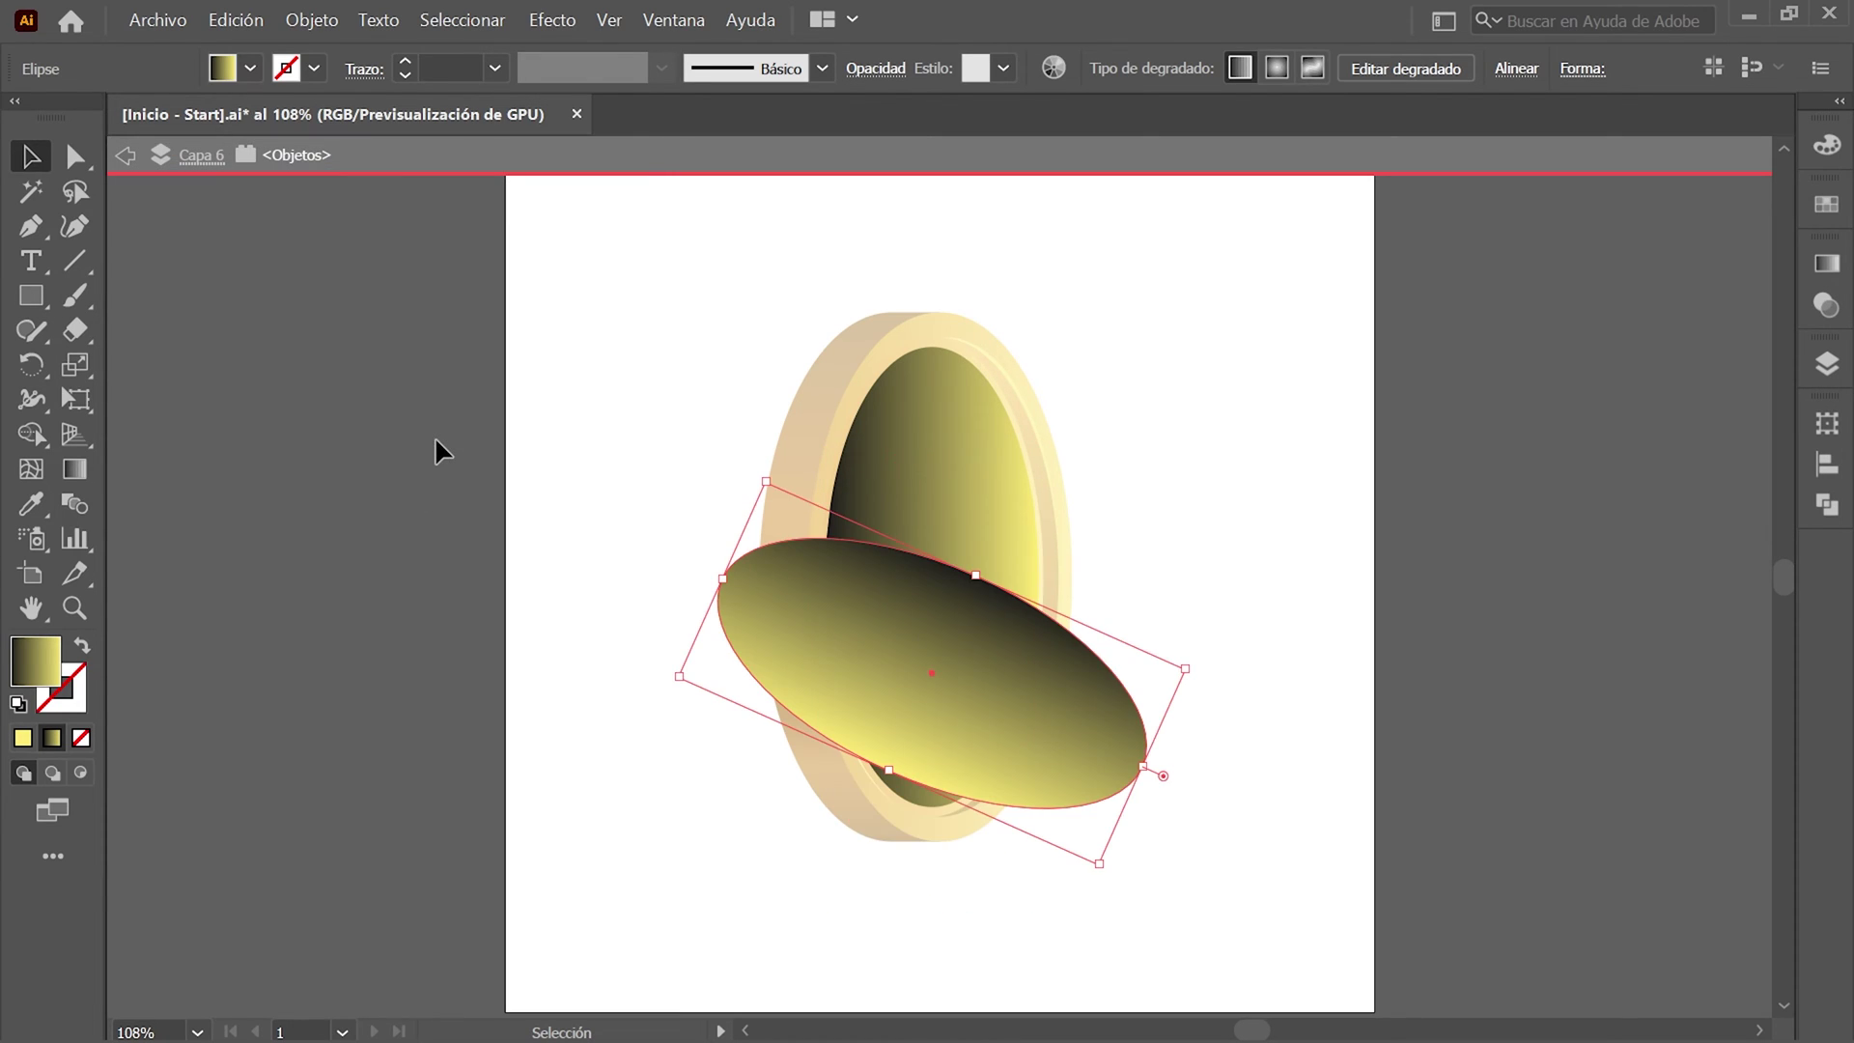
Select both ellipses and apply Pathfinder Minus Front (Menos frente).
left_click(463, 17)
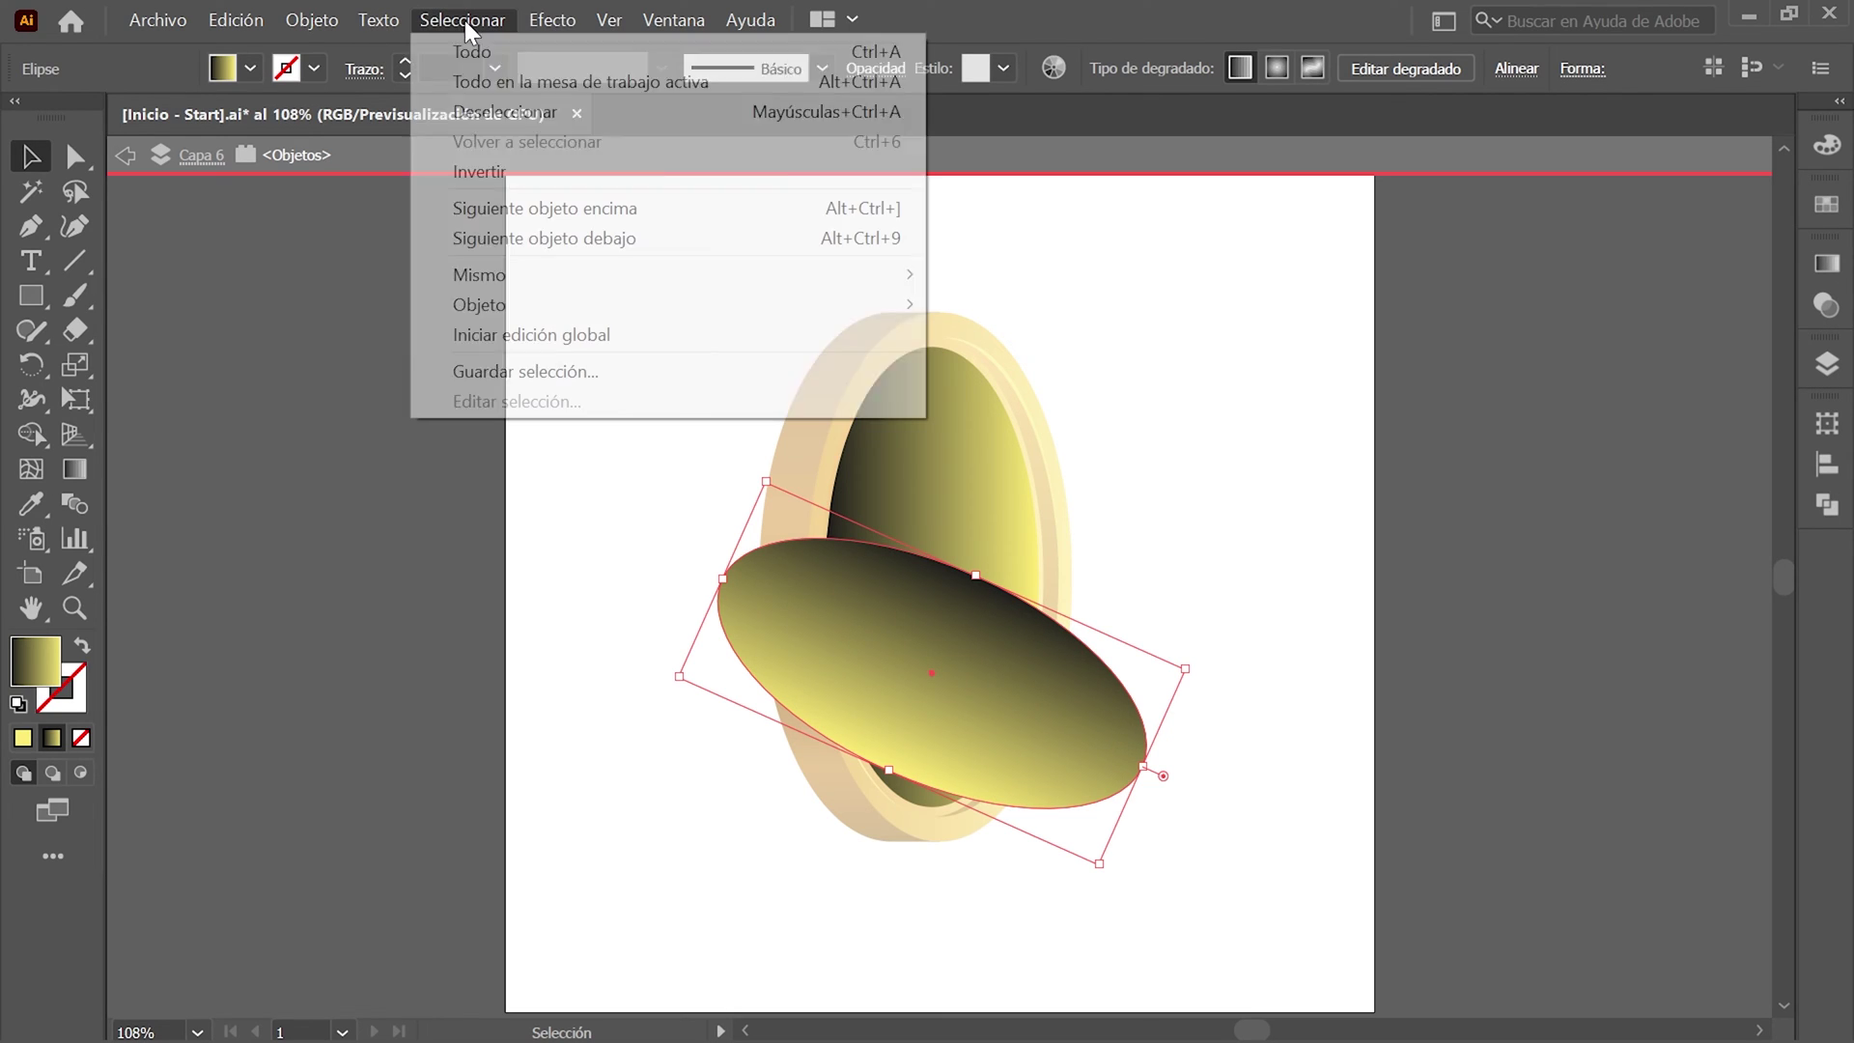
left_click(537, 55)
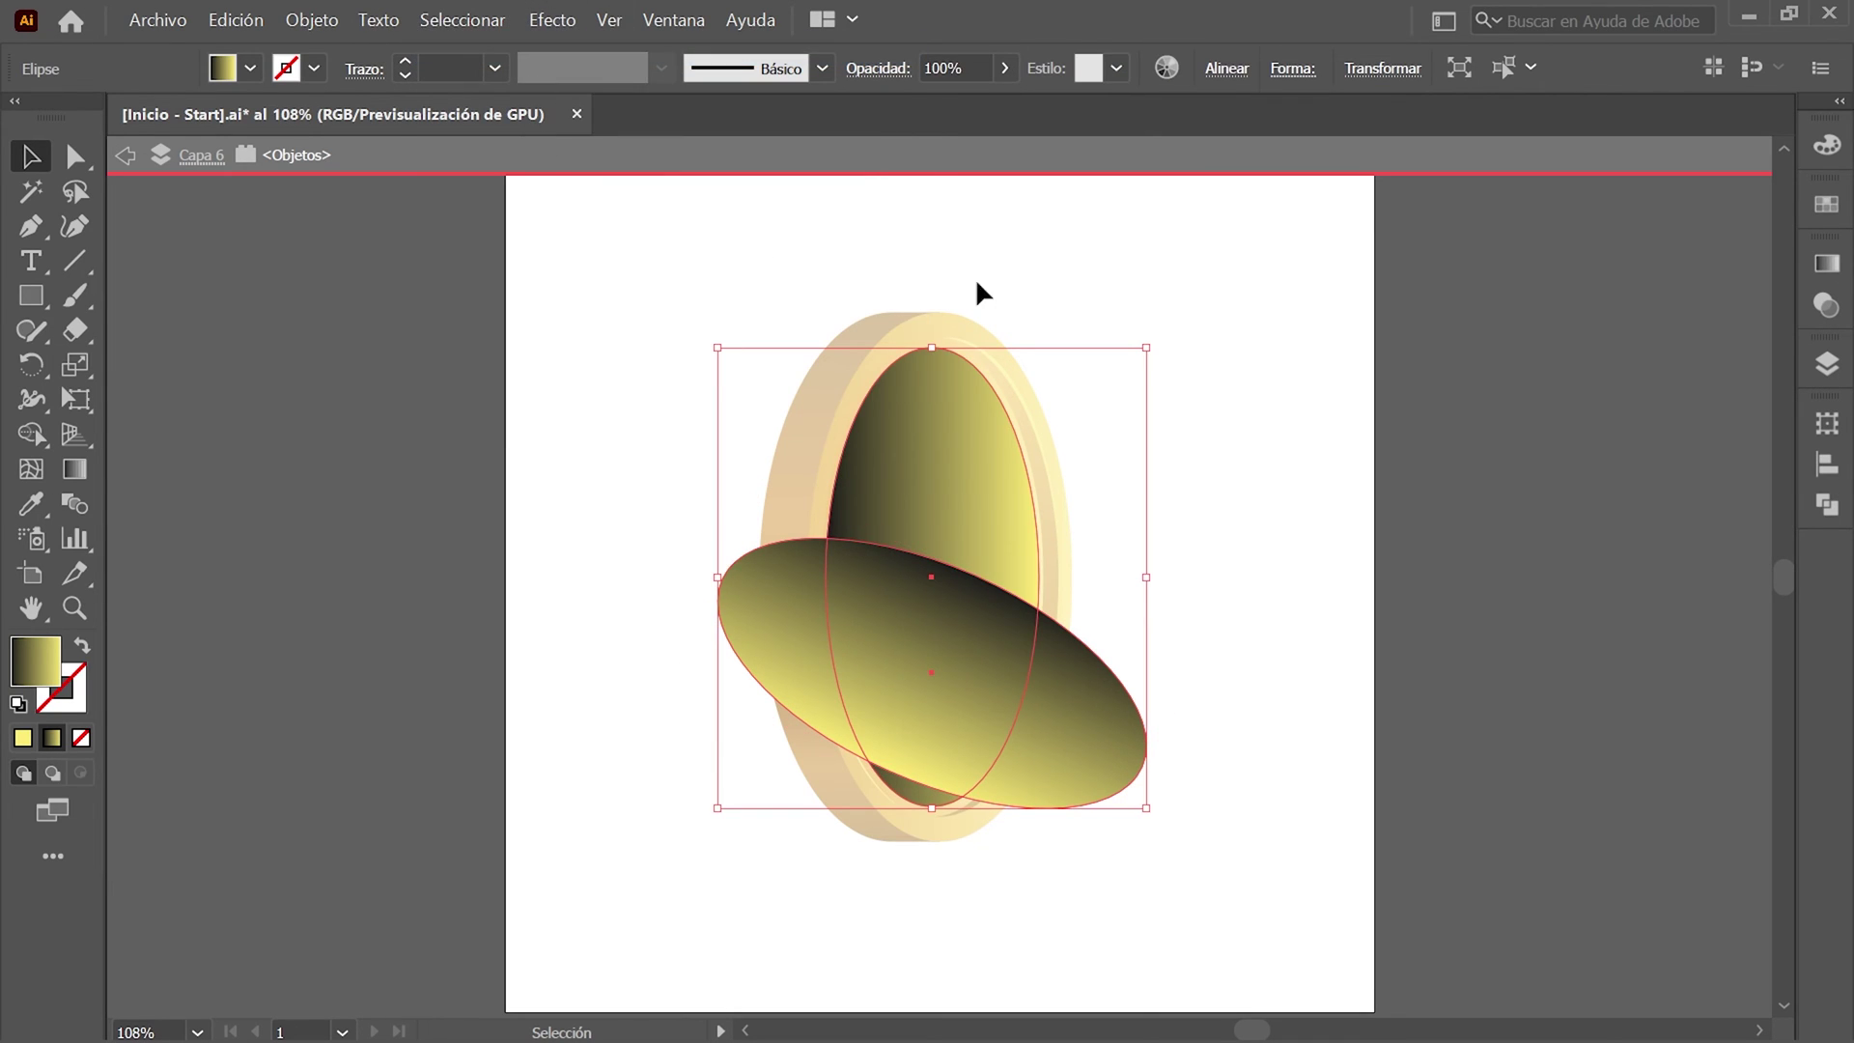
left_click(1827, 504)
left_click(1542, 489)
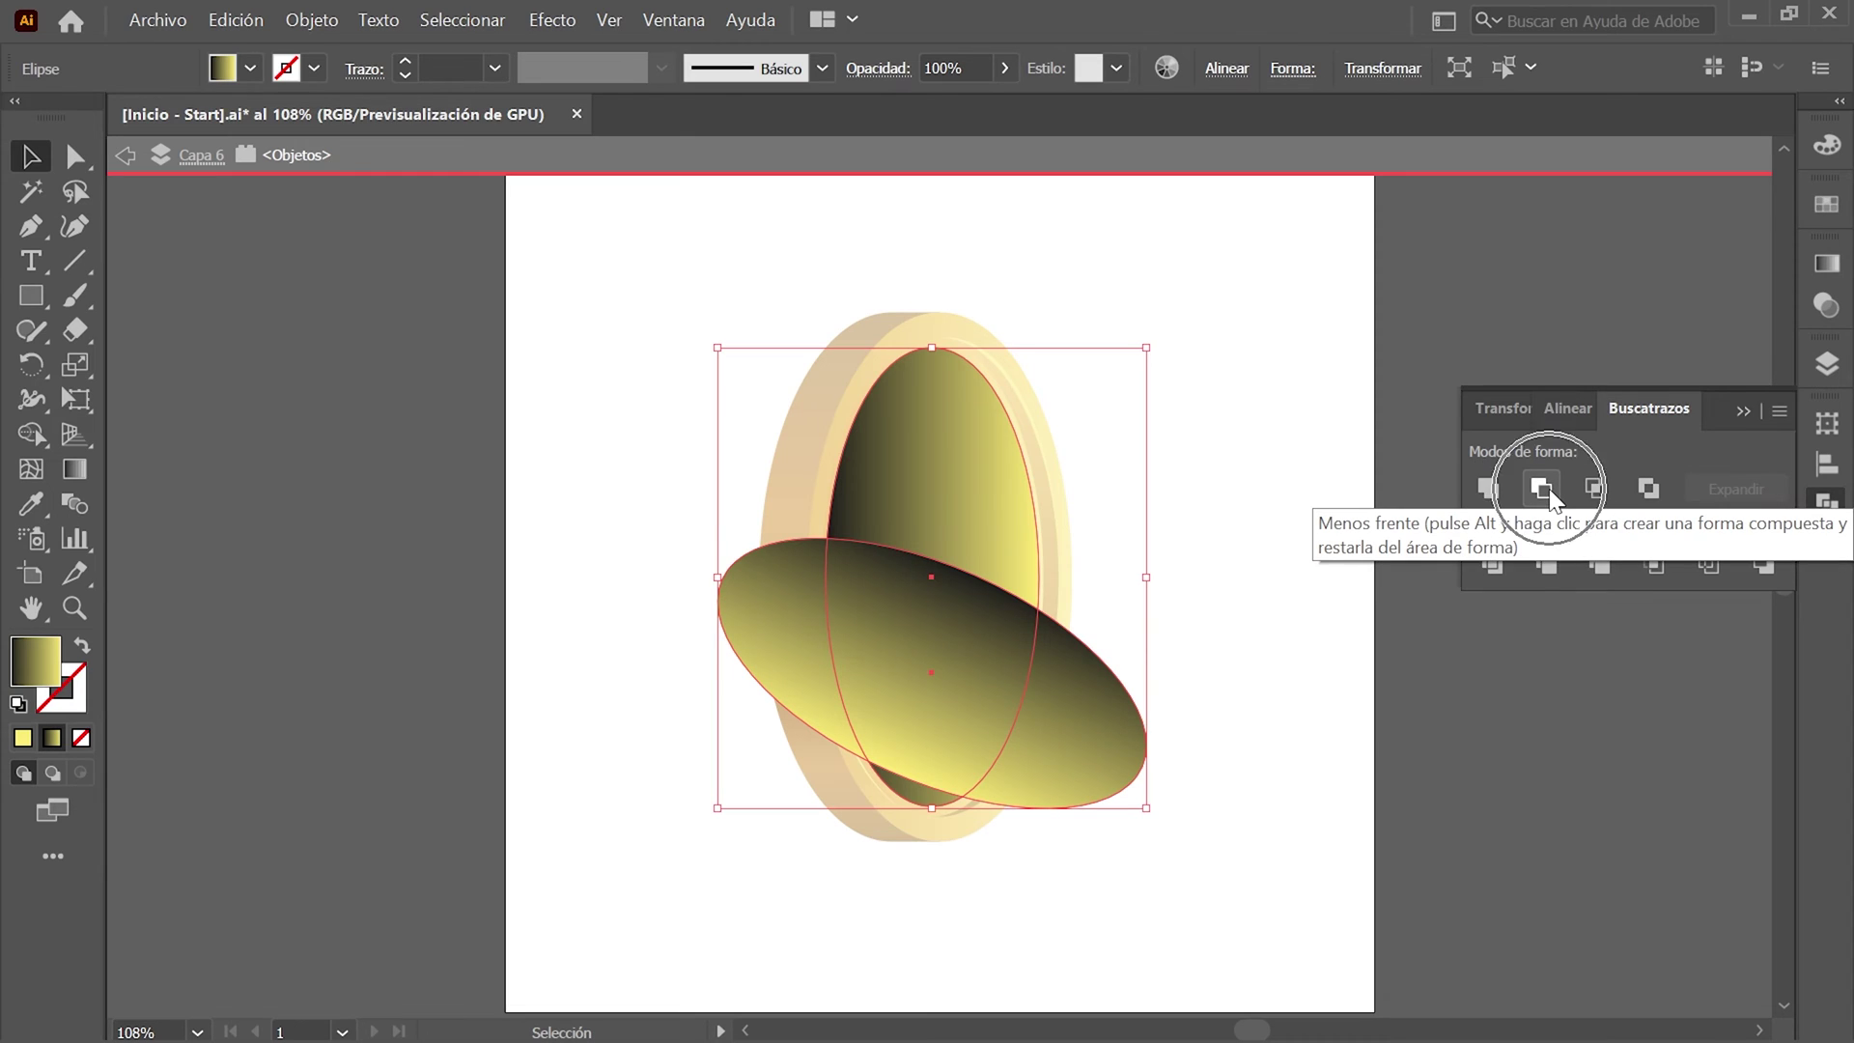
left_click(1825, 502)
Delete the small bottom sliver, keeping the curved upper highlight.
key("shift")
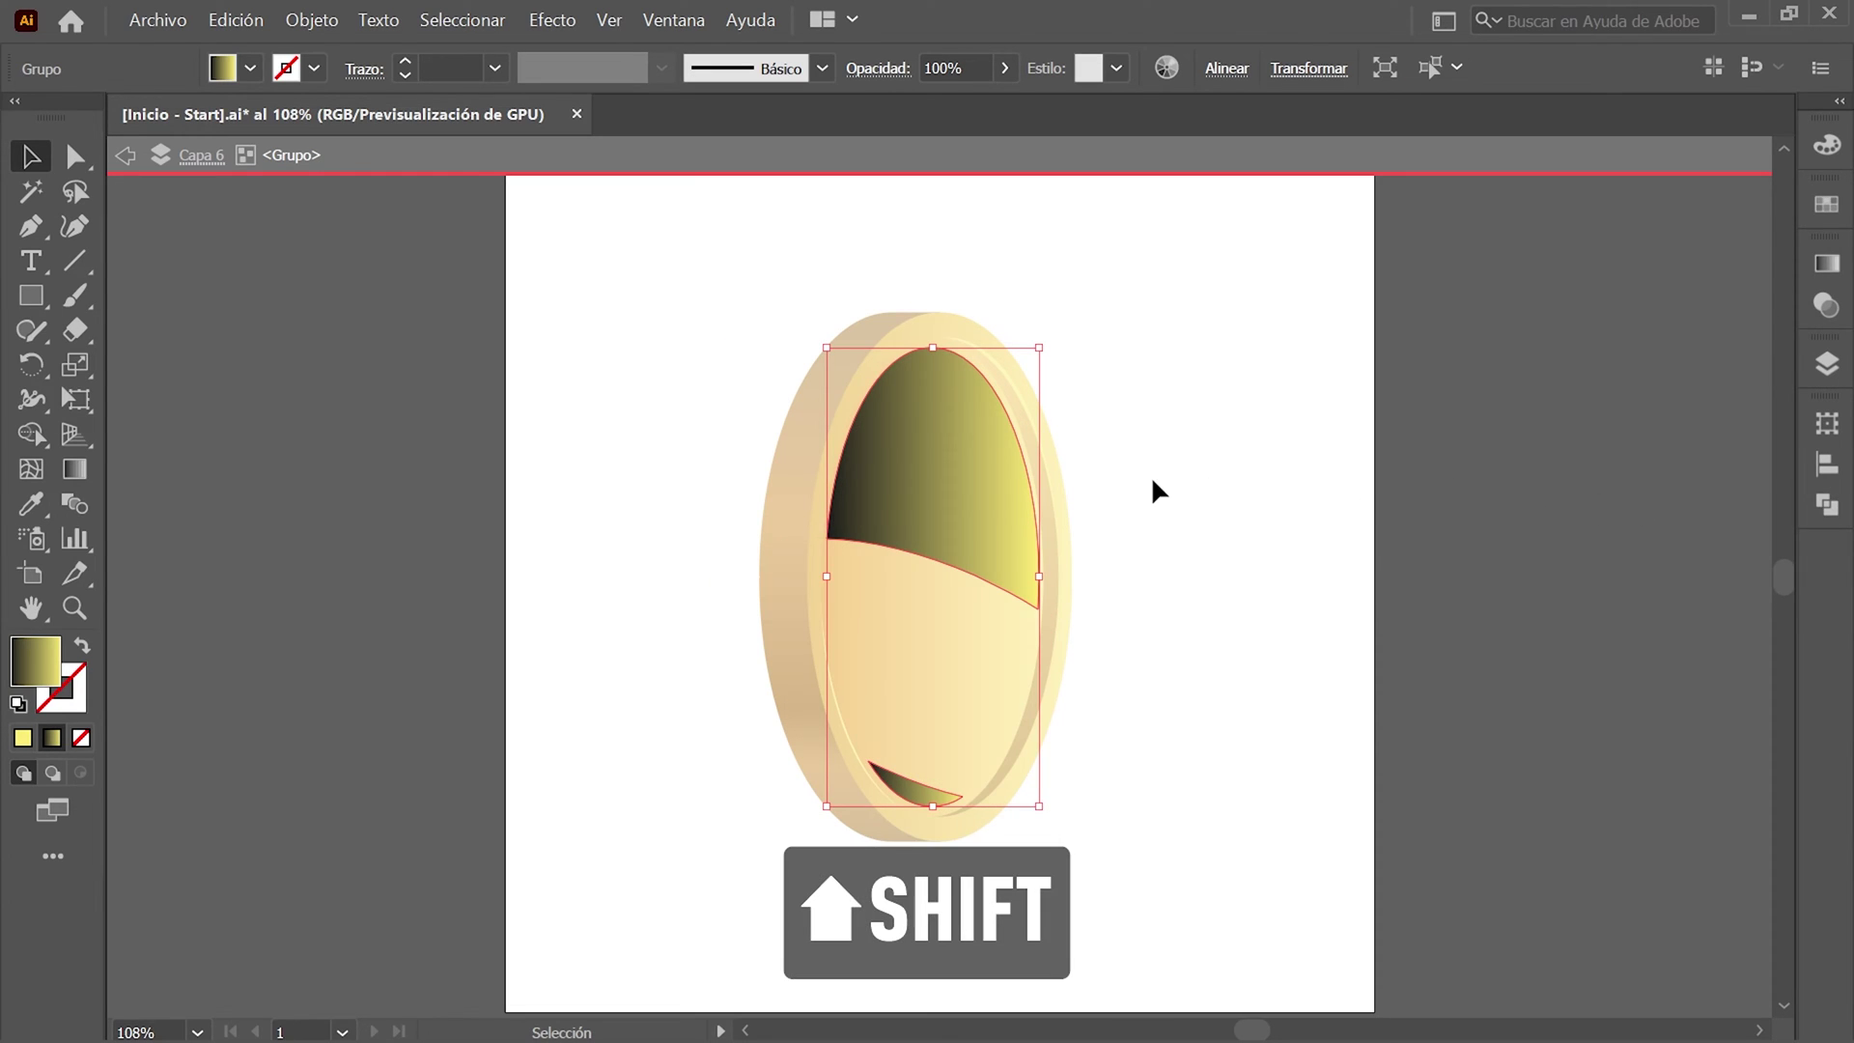
left_click(988, 485, "shift")
left_click(987, 480, "shift")
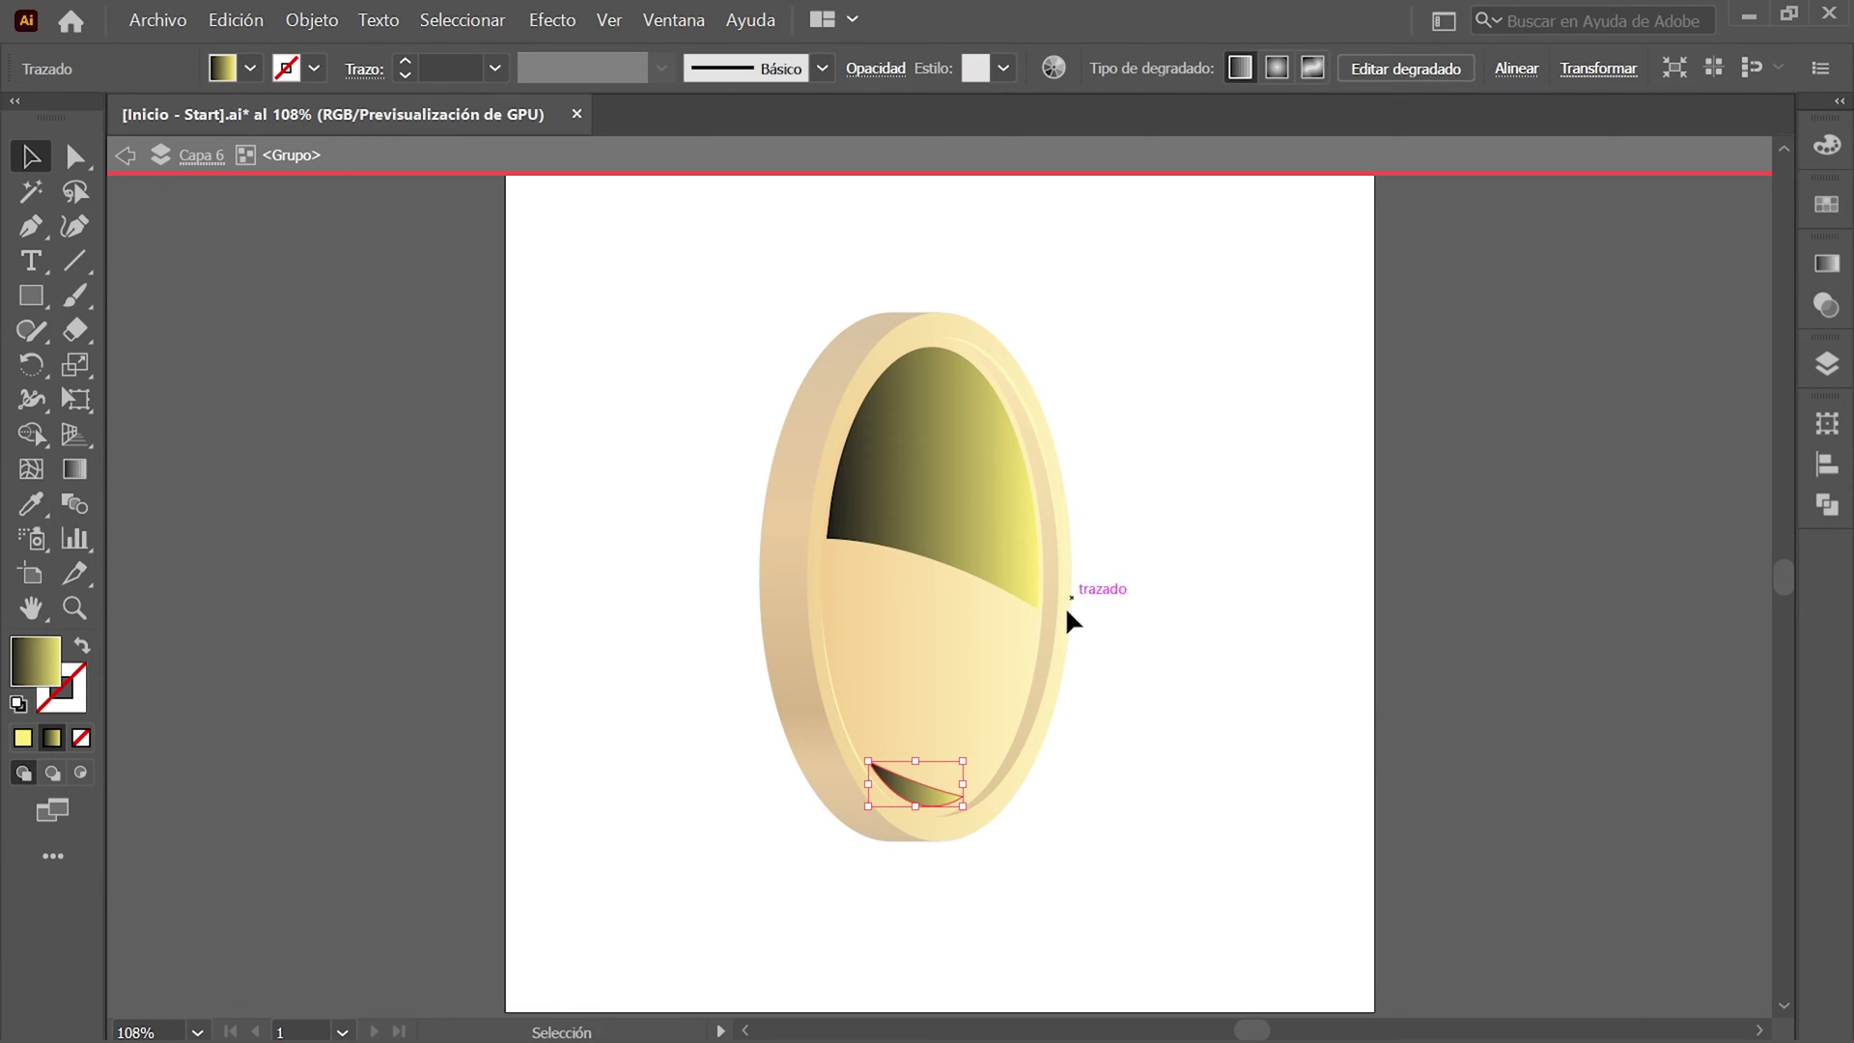
key("Delete")
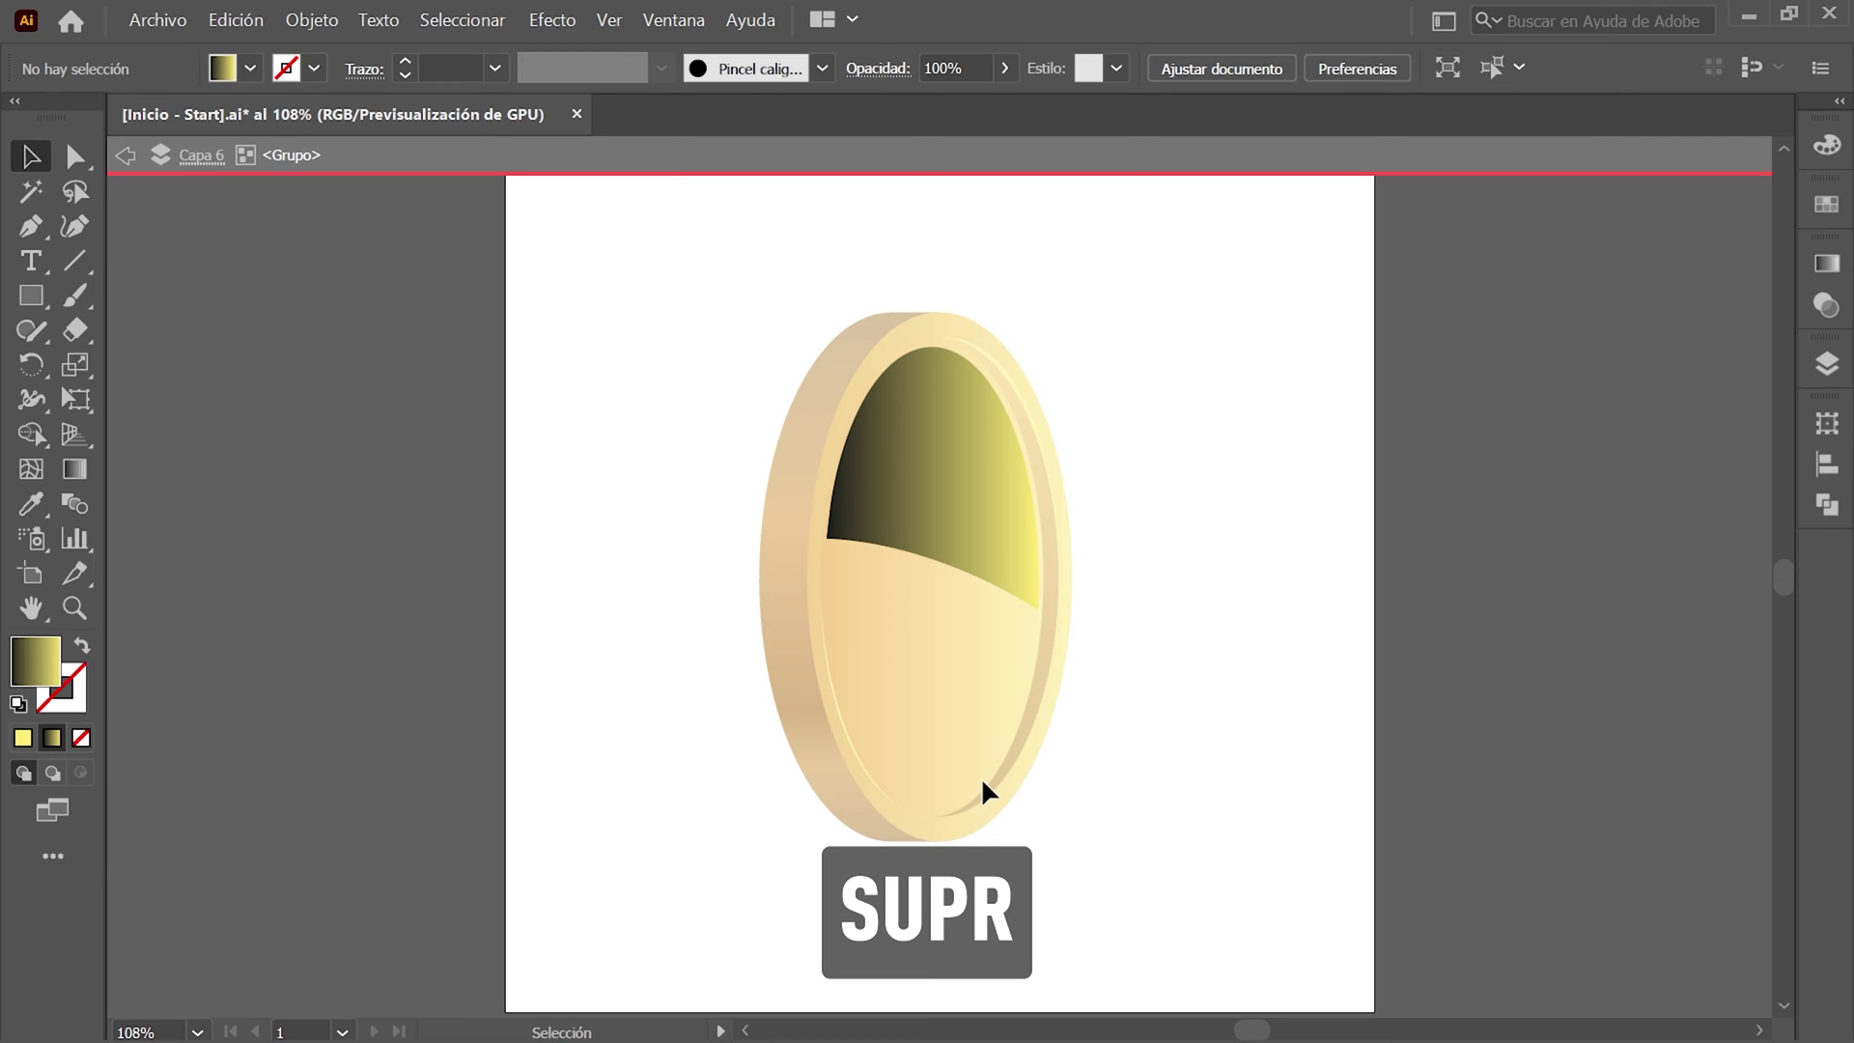
Select the highlight shape and exit isolation mode.
left_click(453, 29)
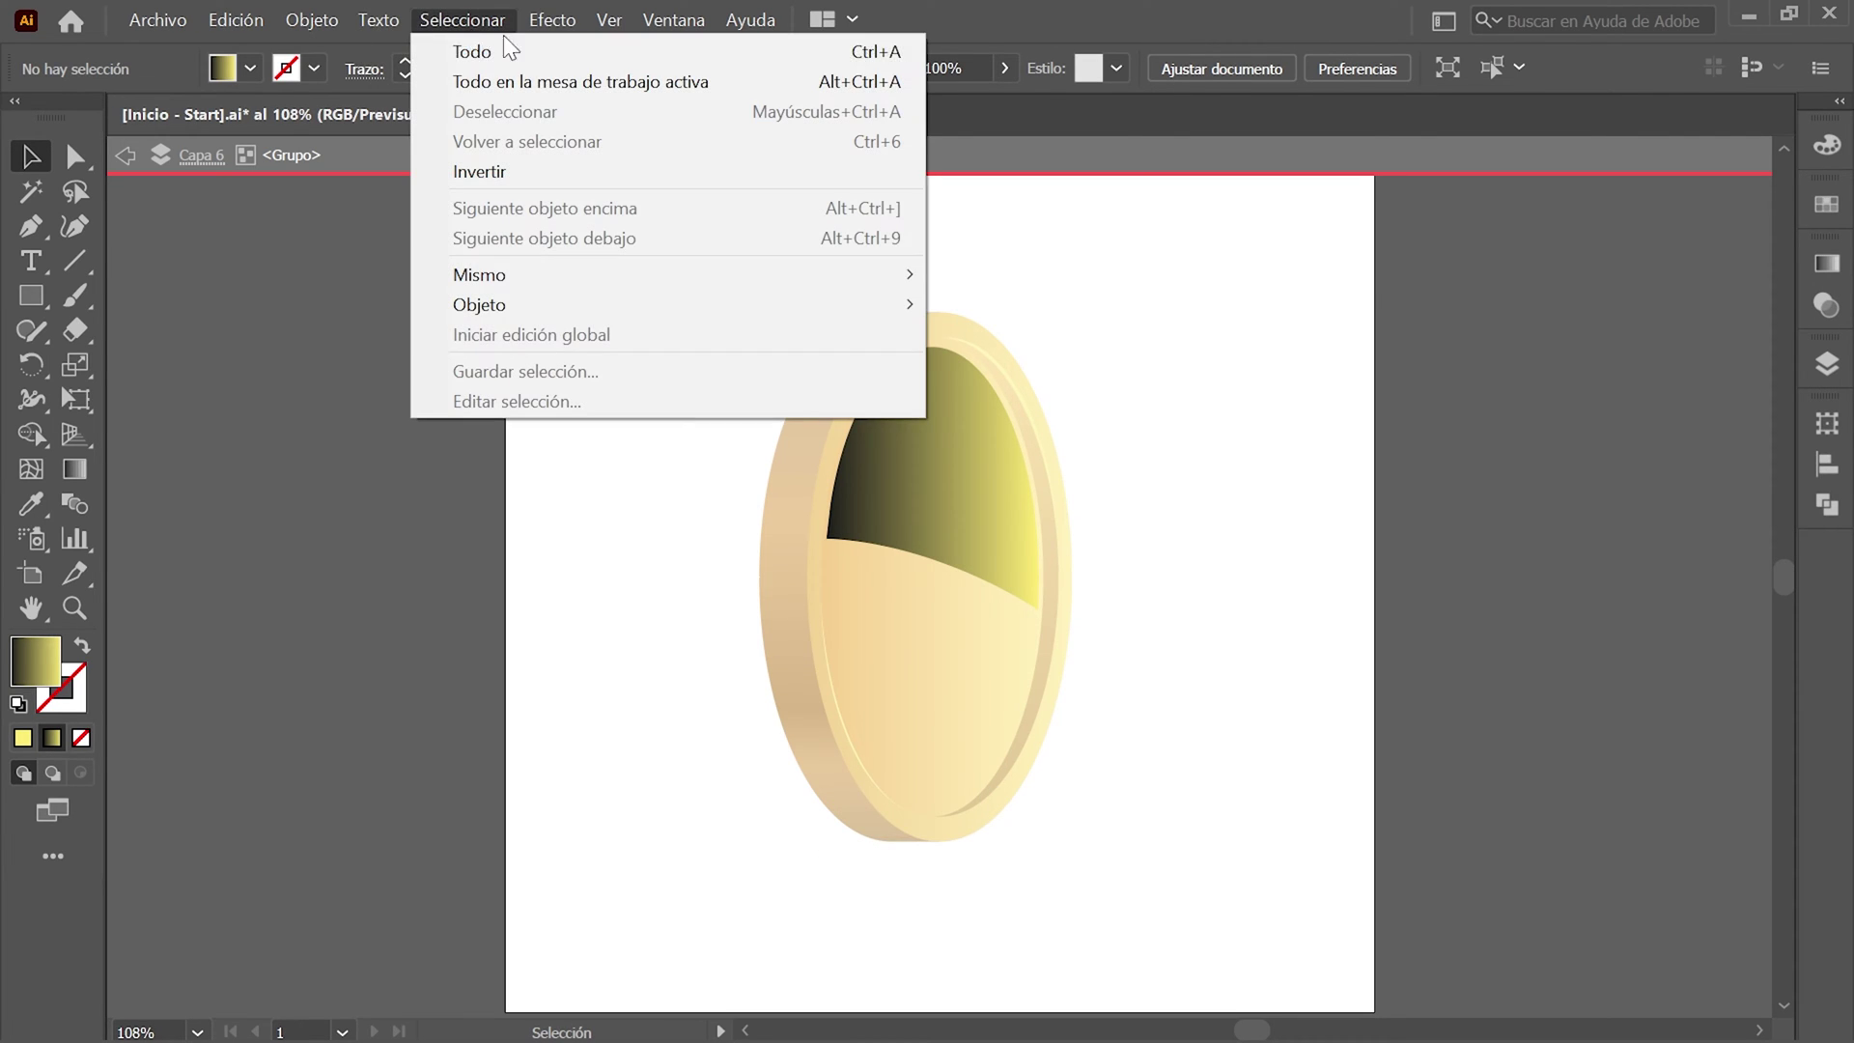
left_click(541, 52)
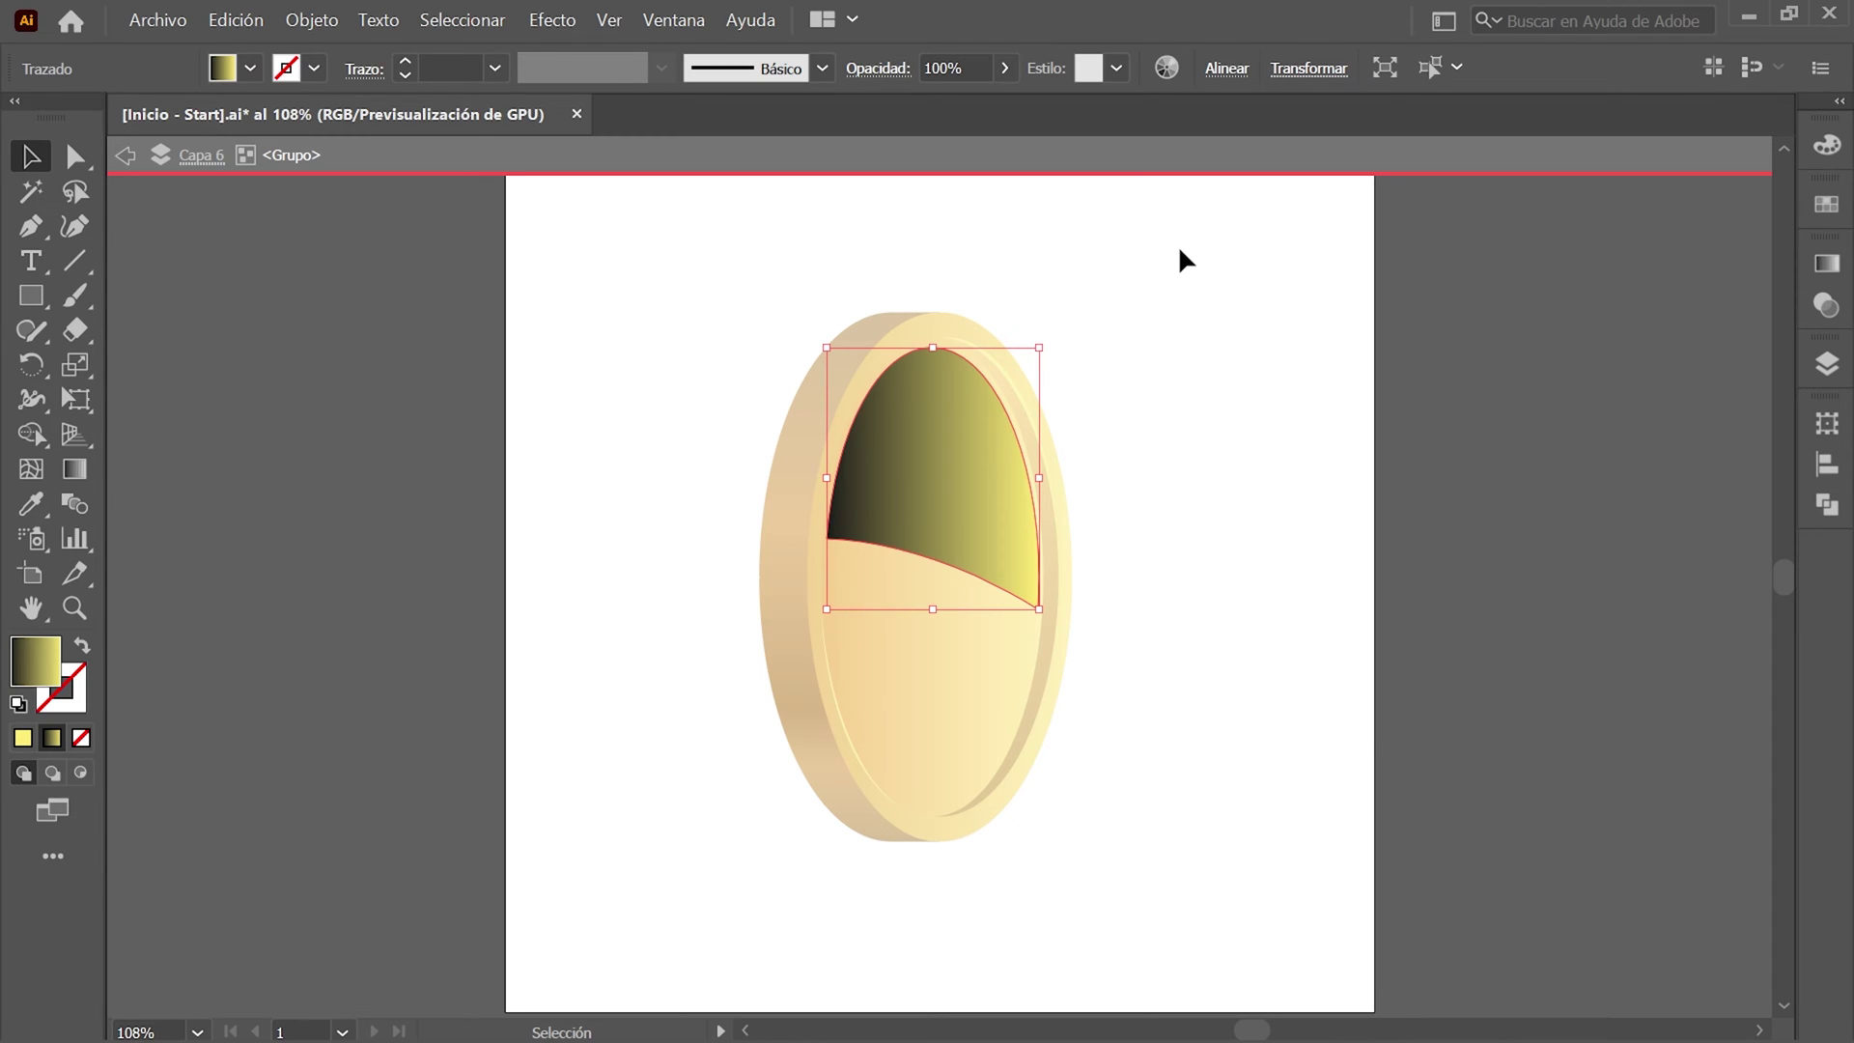
right_click(1180, 251)
left_click(1465, 334)
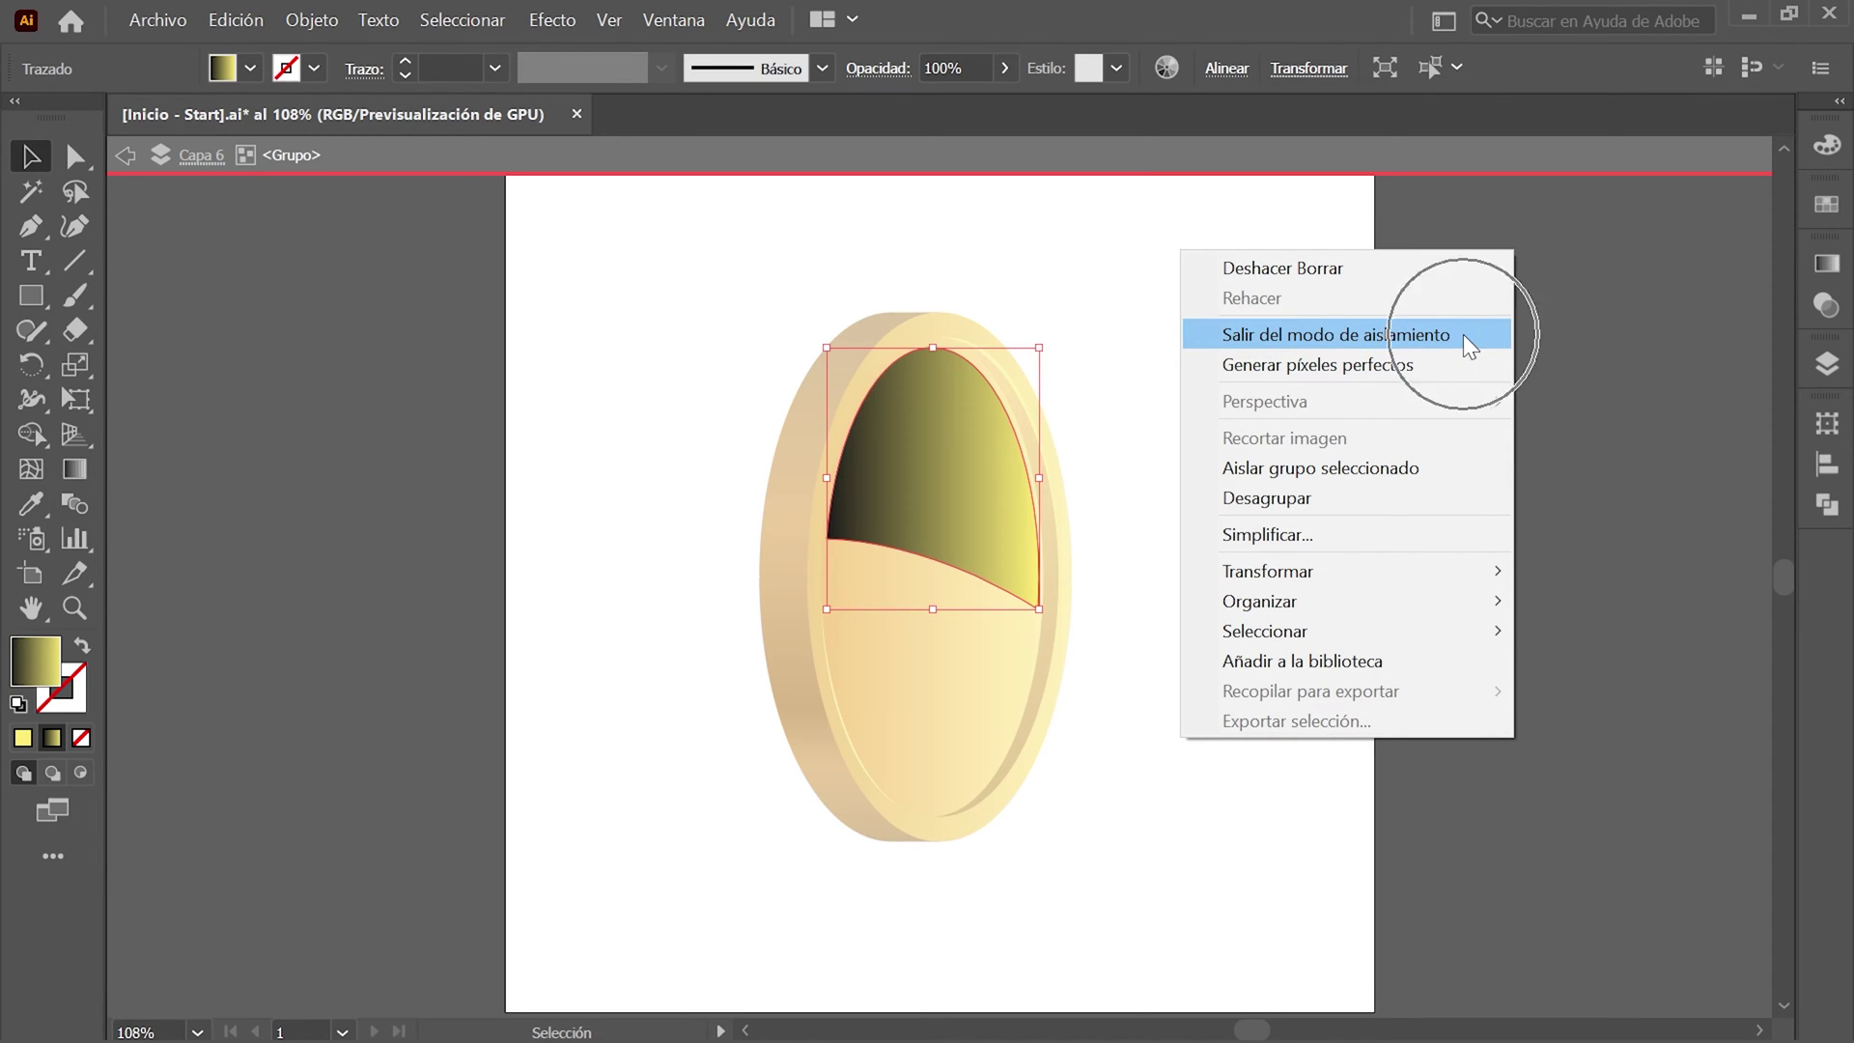
Set the highlight's transparency blend mode to Trama.
left_click(1825, 307)
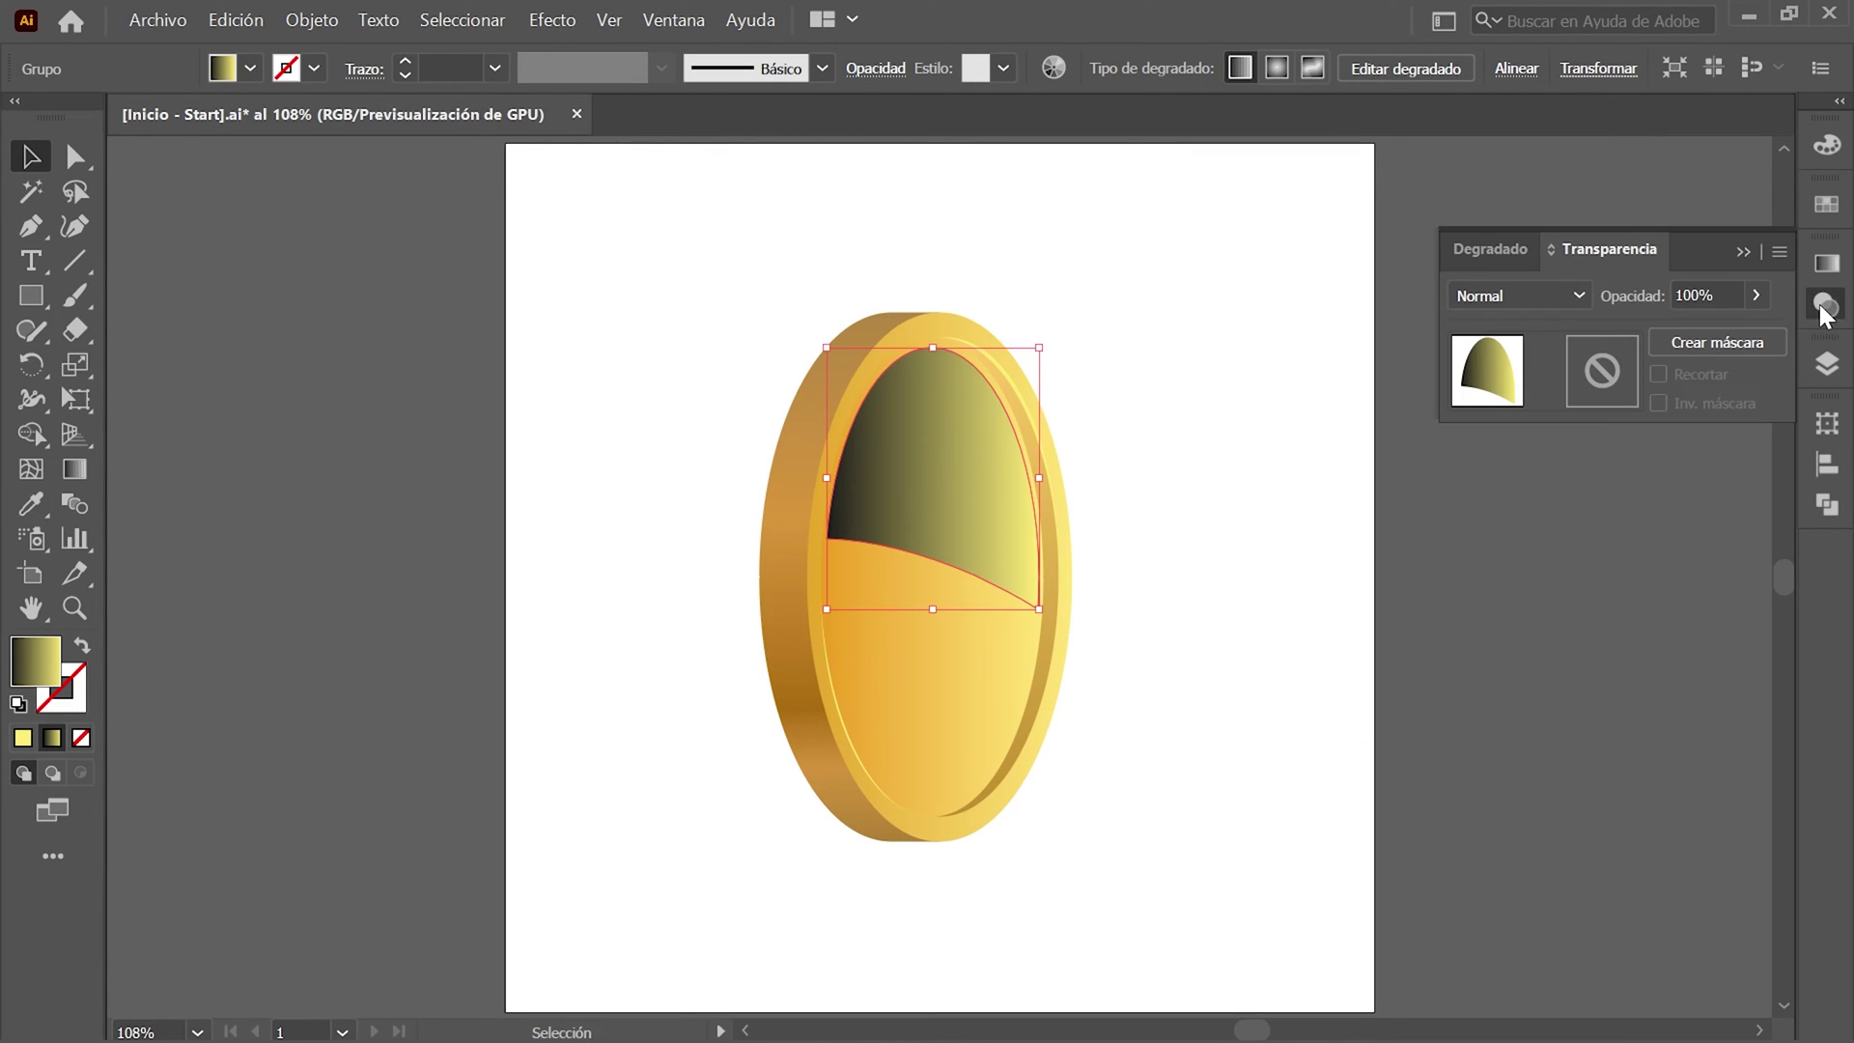
left_click(1577, 296)
left_click(1553, 496)
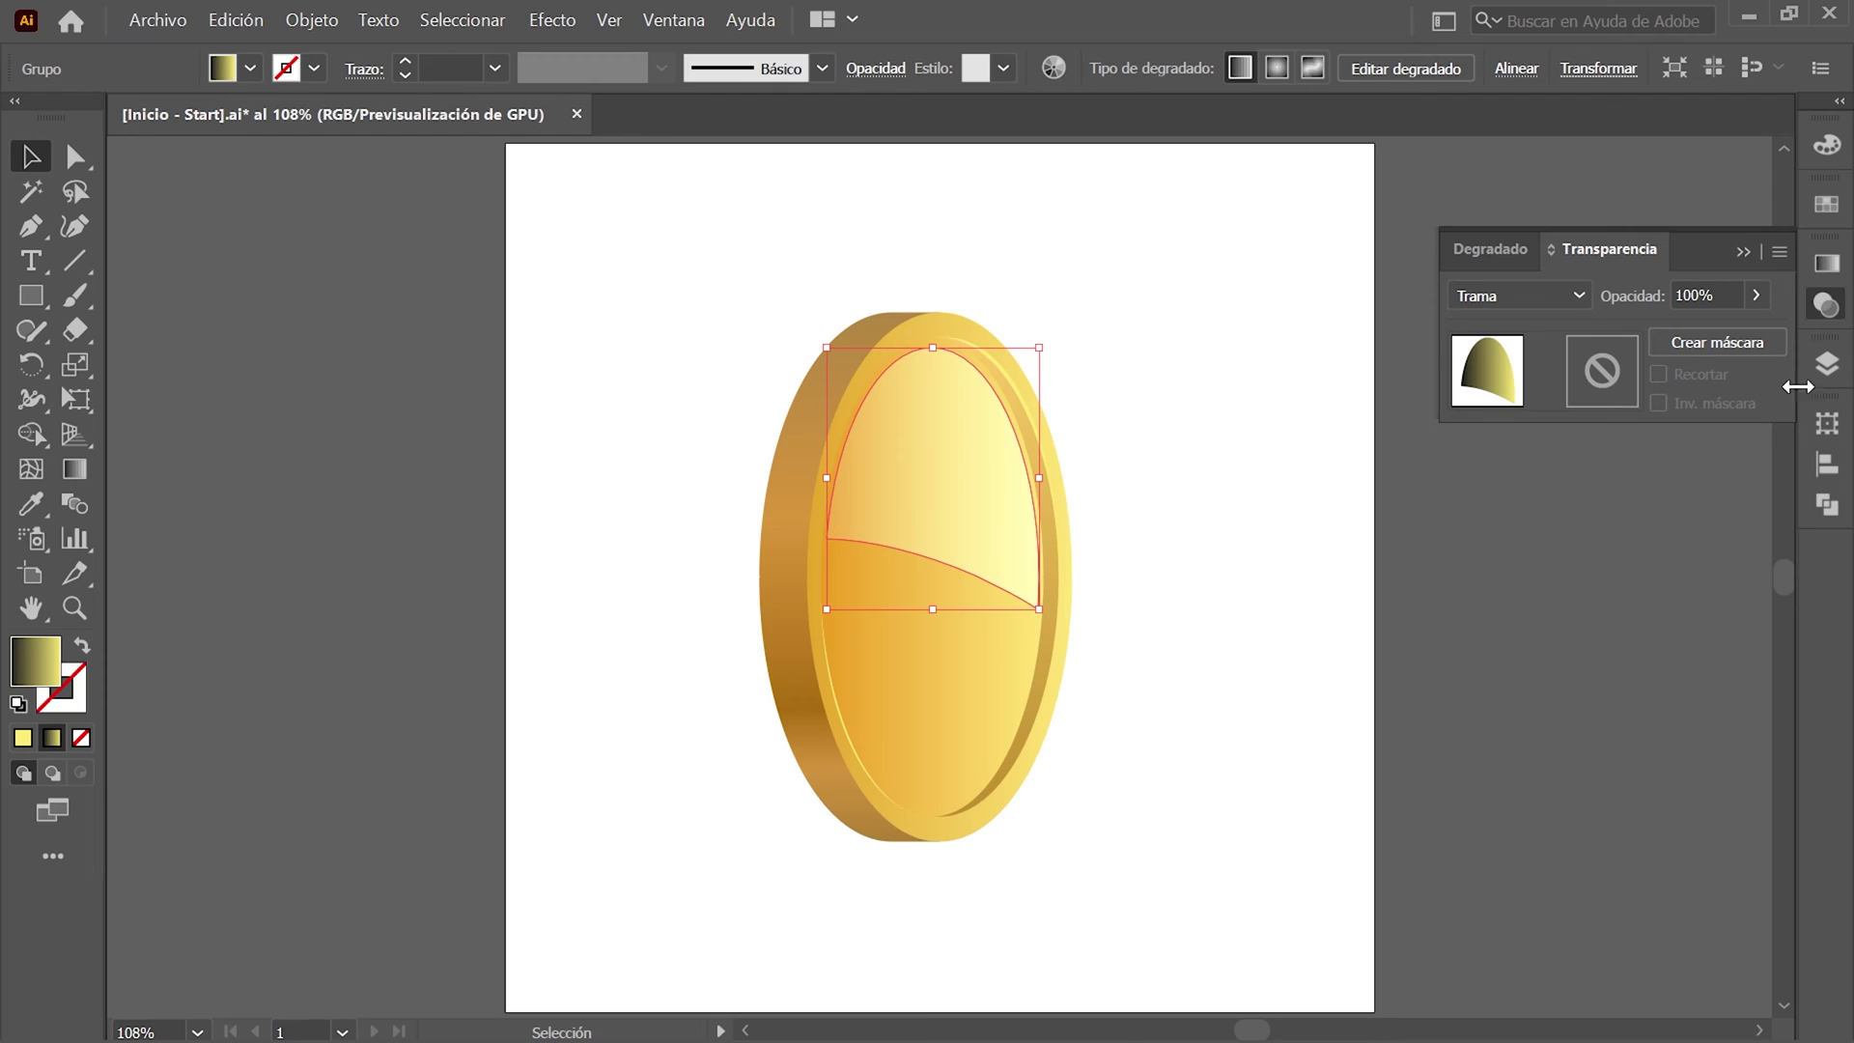
left_click(1825, 365)
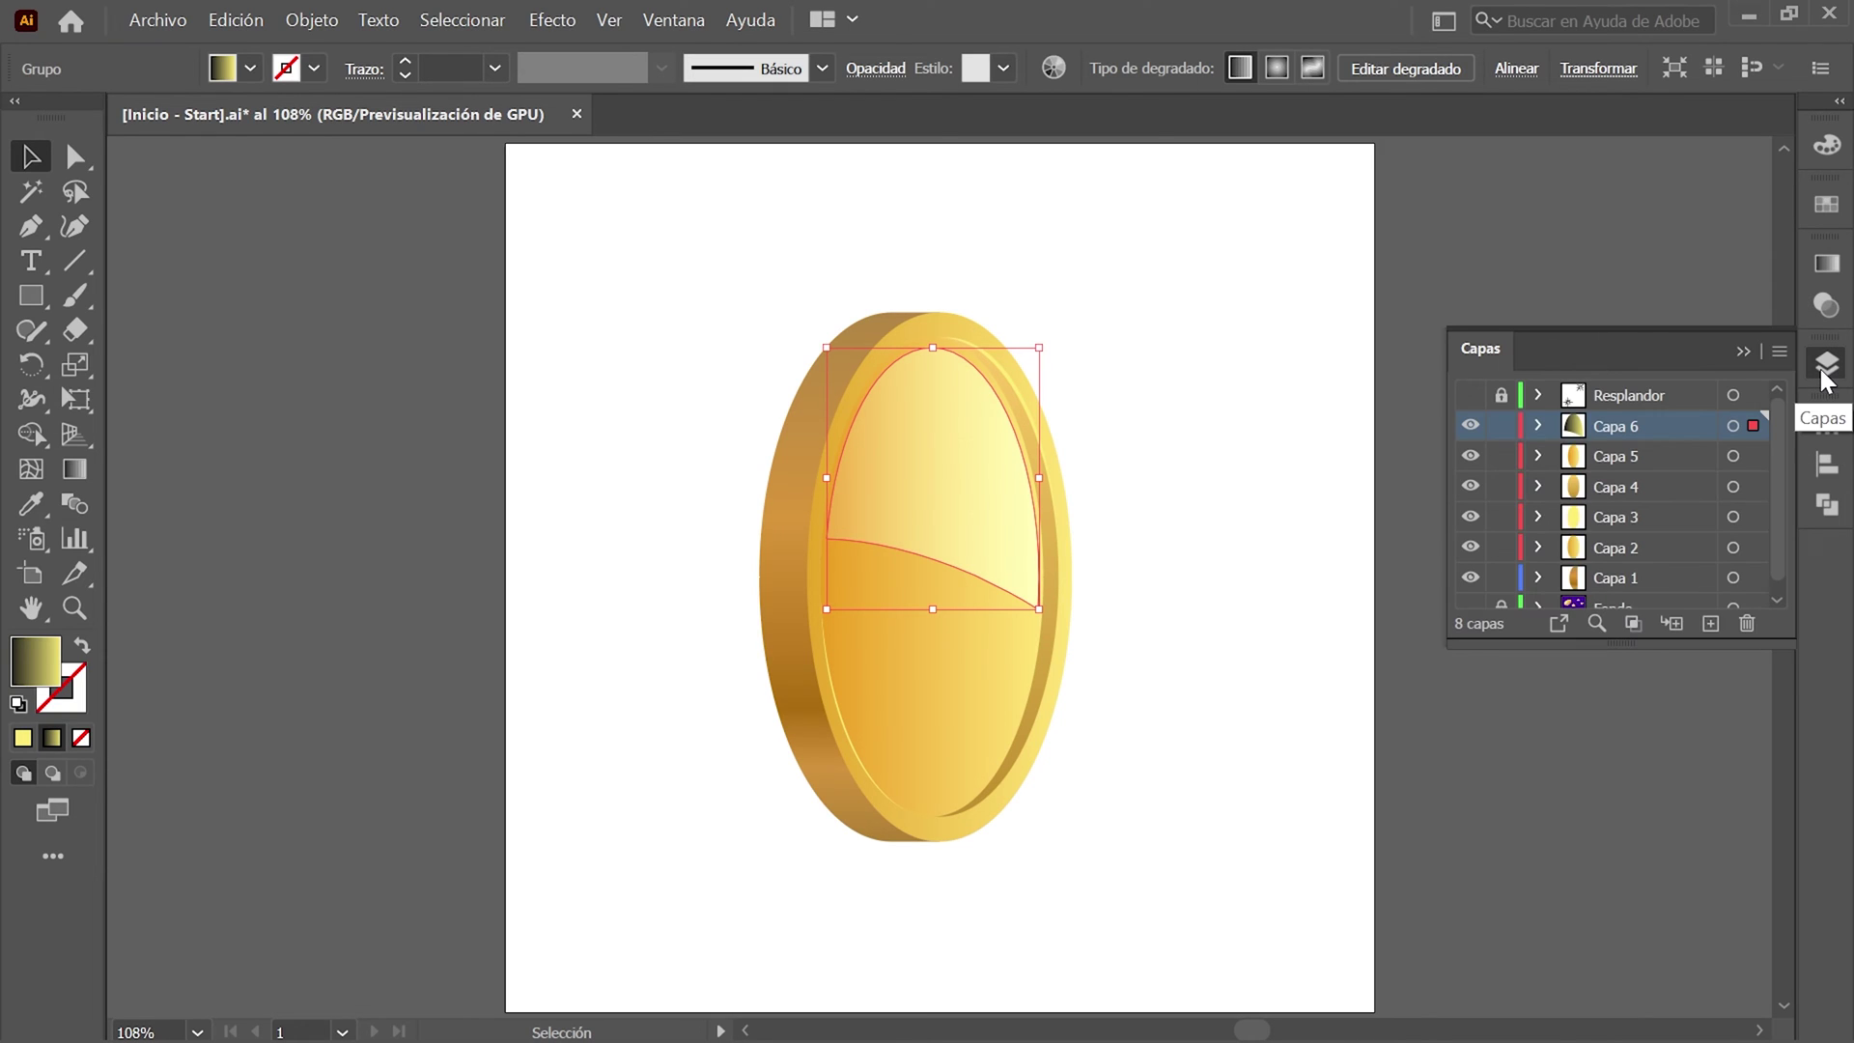
Duplicate layer Capa 2 as Capa 7 and bring up its ellipse's context menu.
left_click(1752, 548)
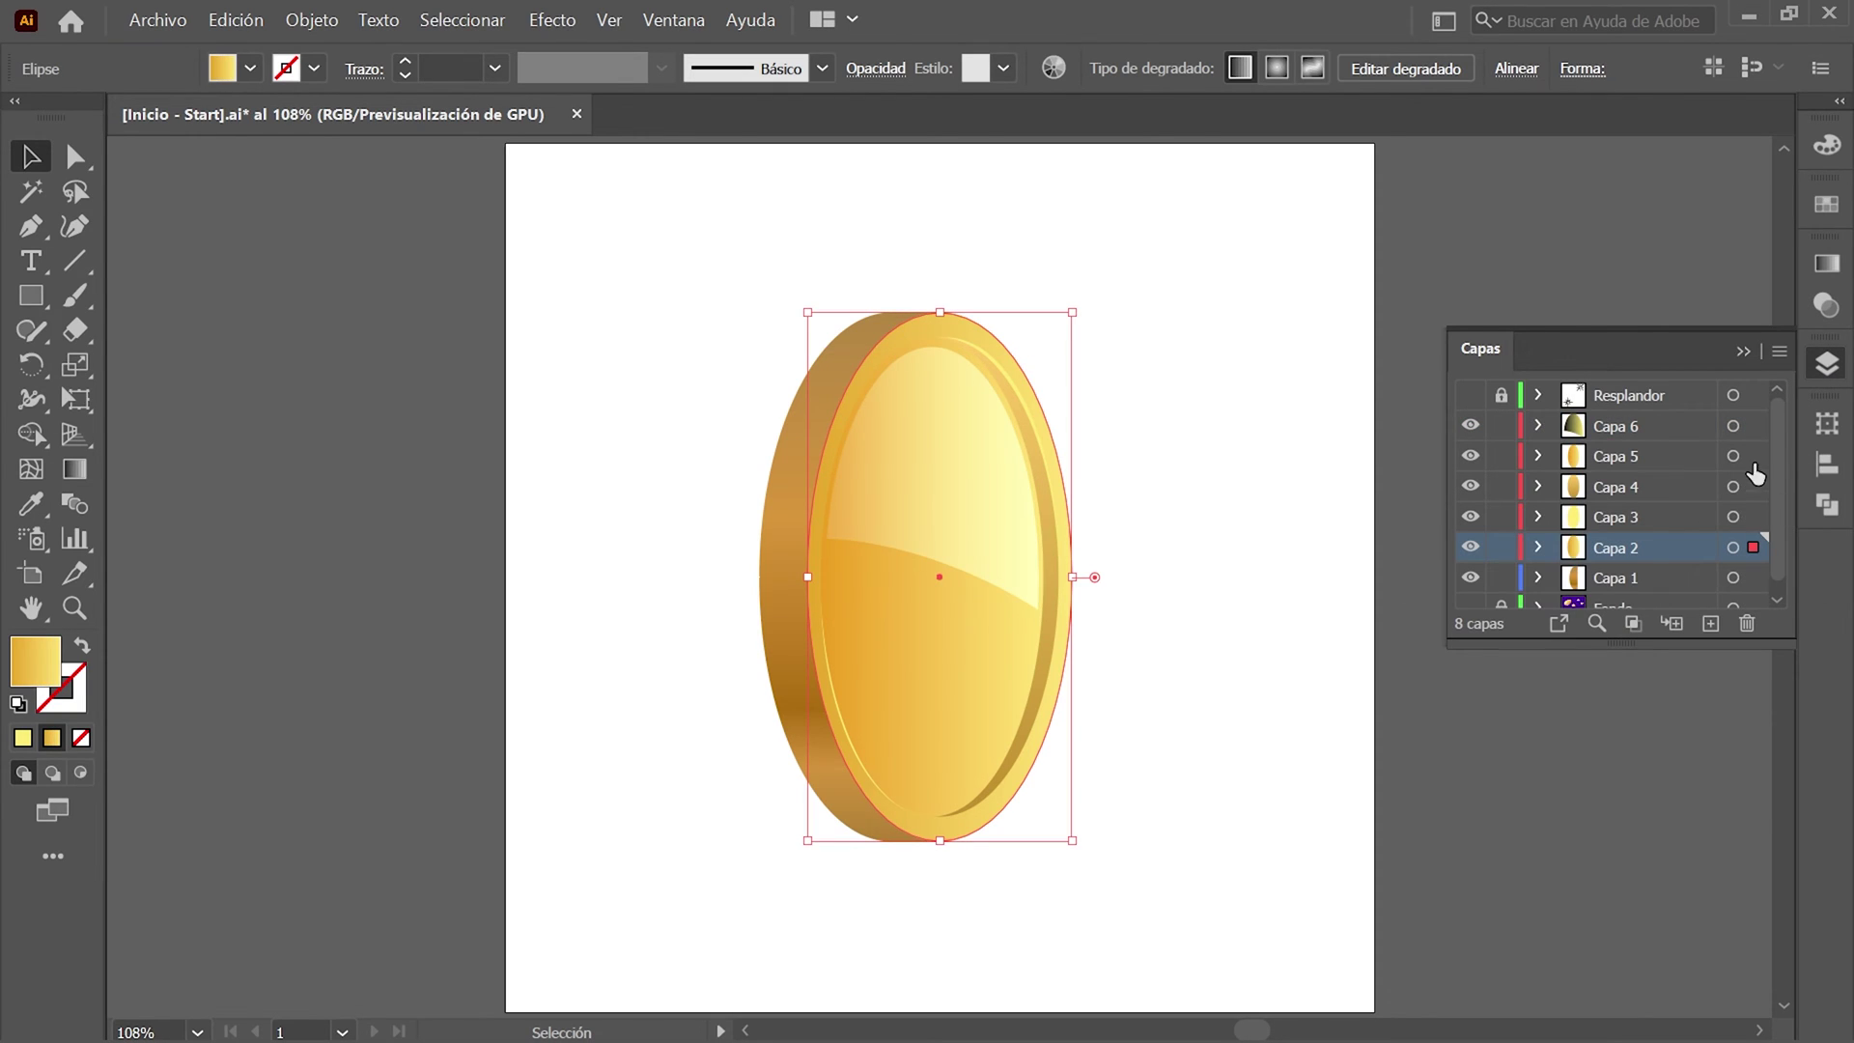
left_click(1777, 351)
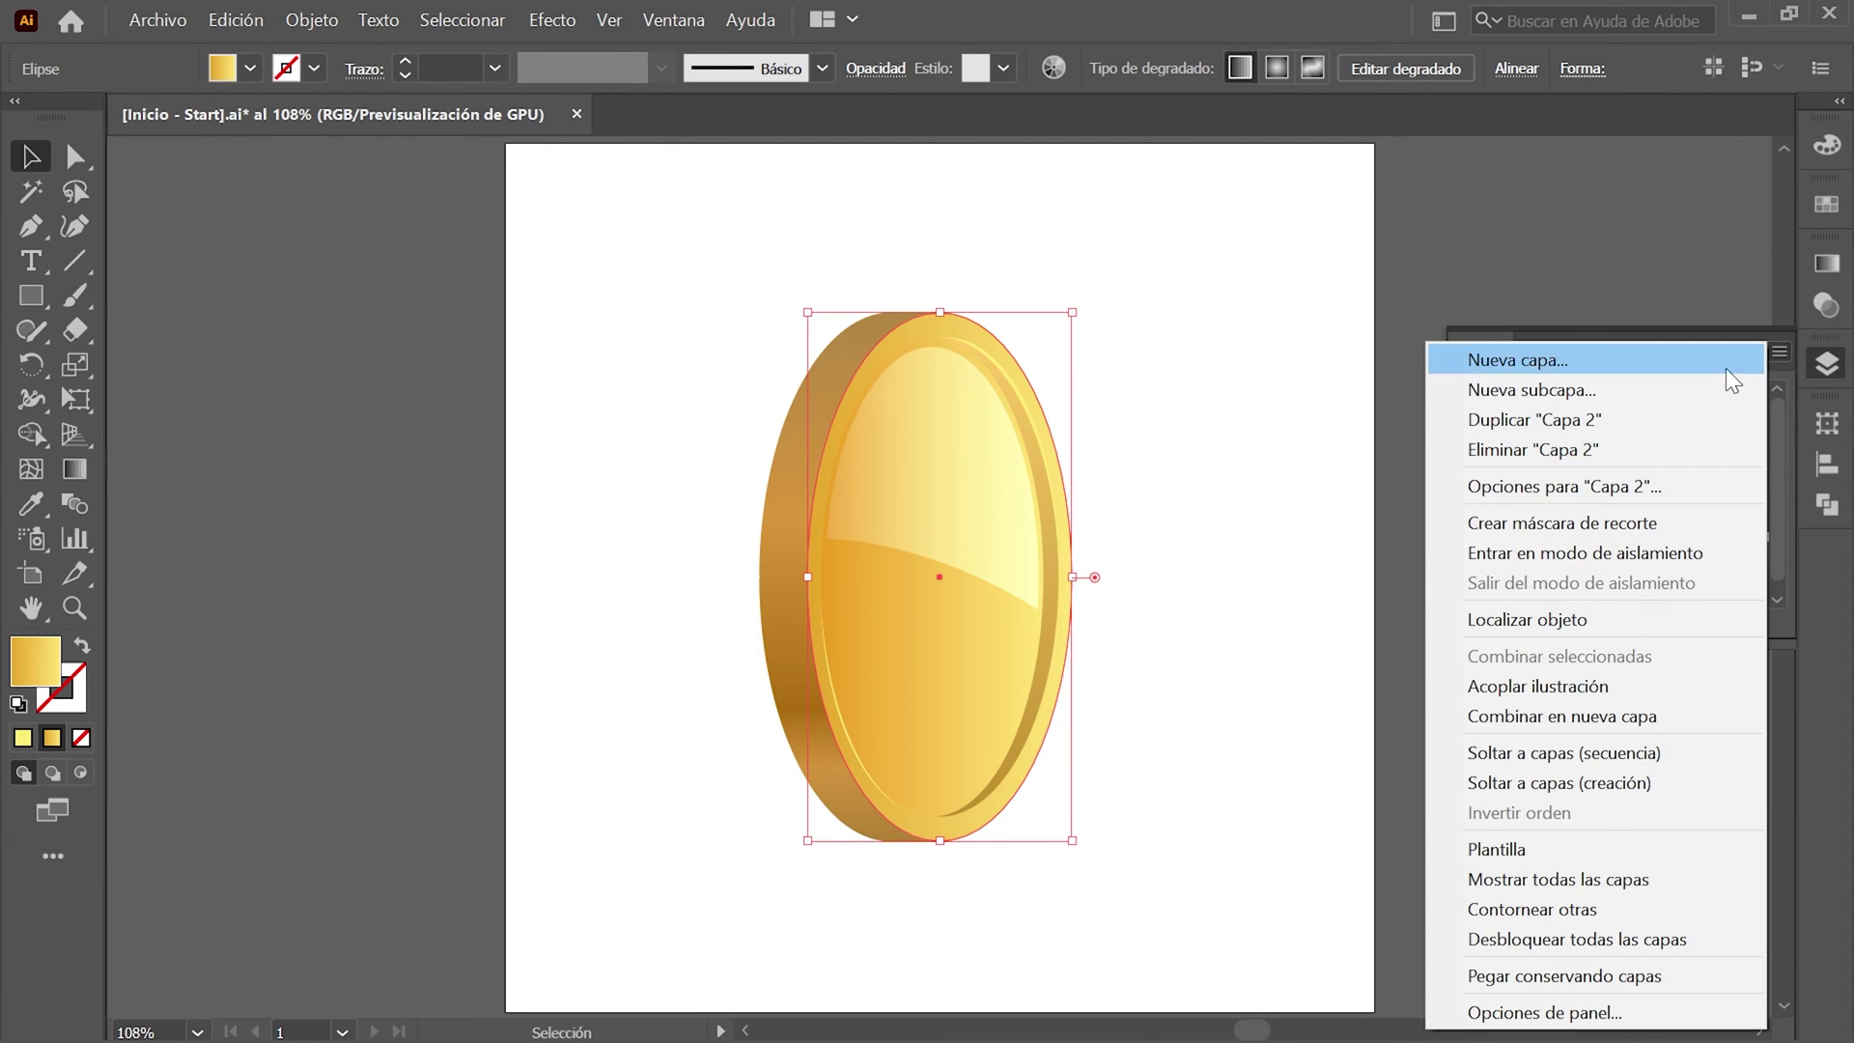
left_click(1712, 419)
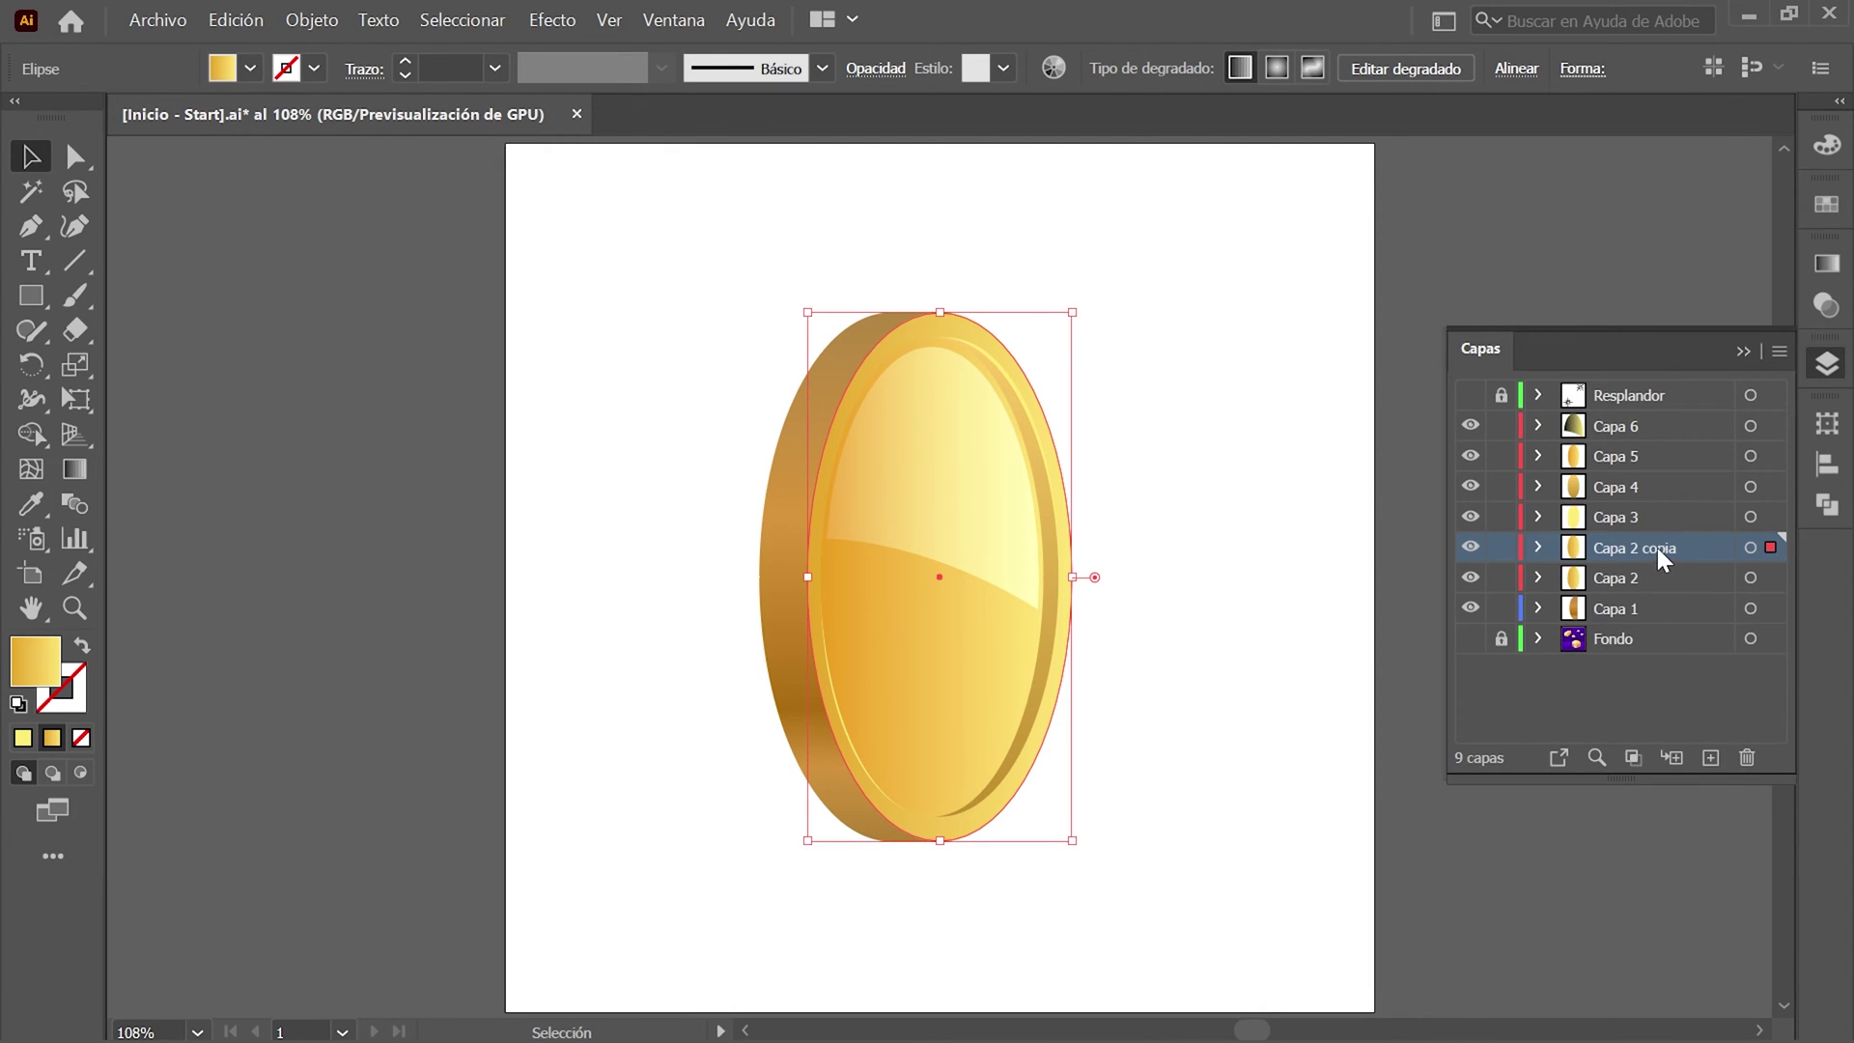
double_click(1658, 547)
type("7")
key("Return")
left_click(1828, 364)
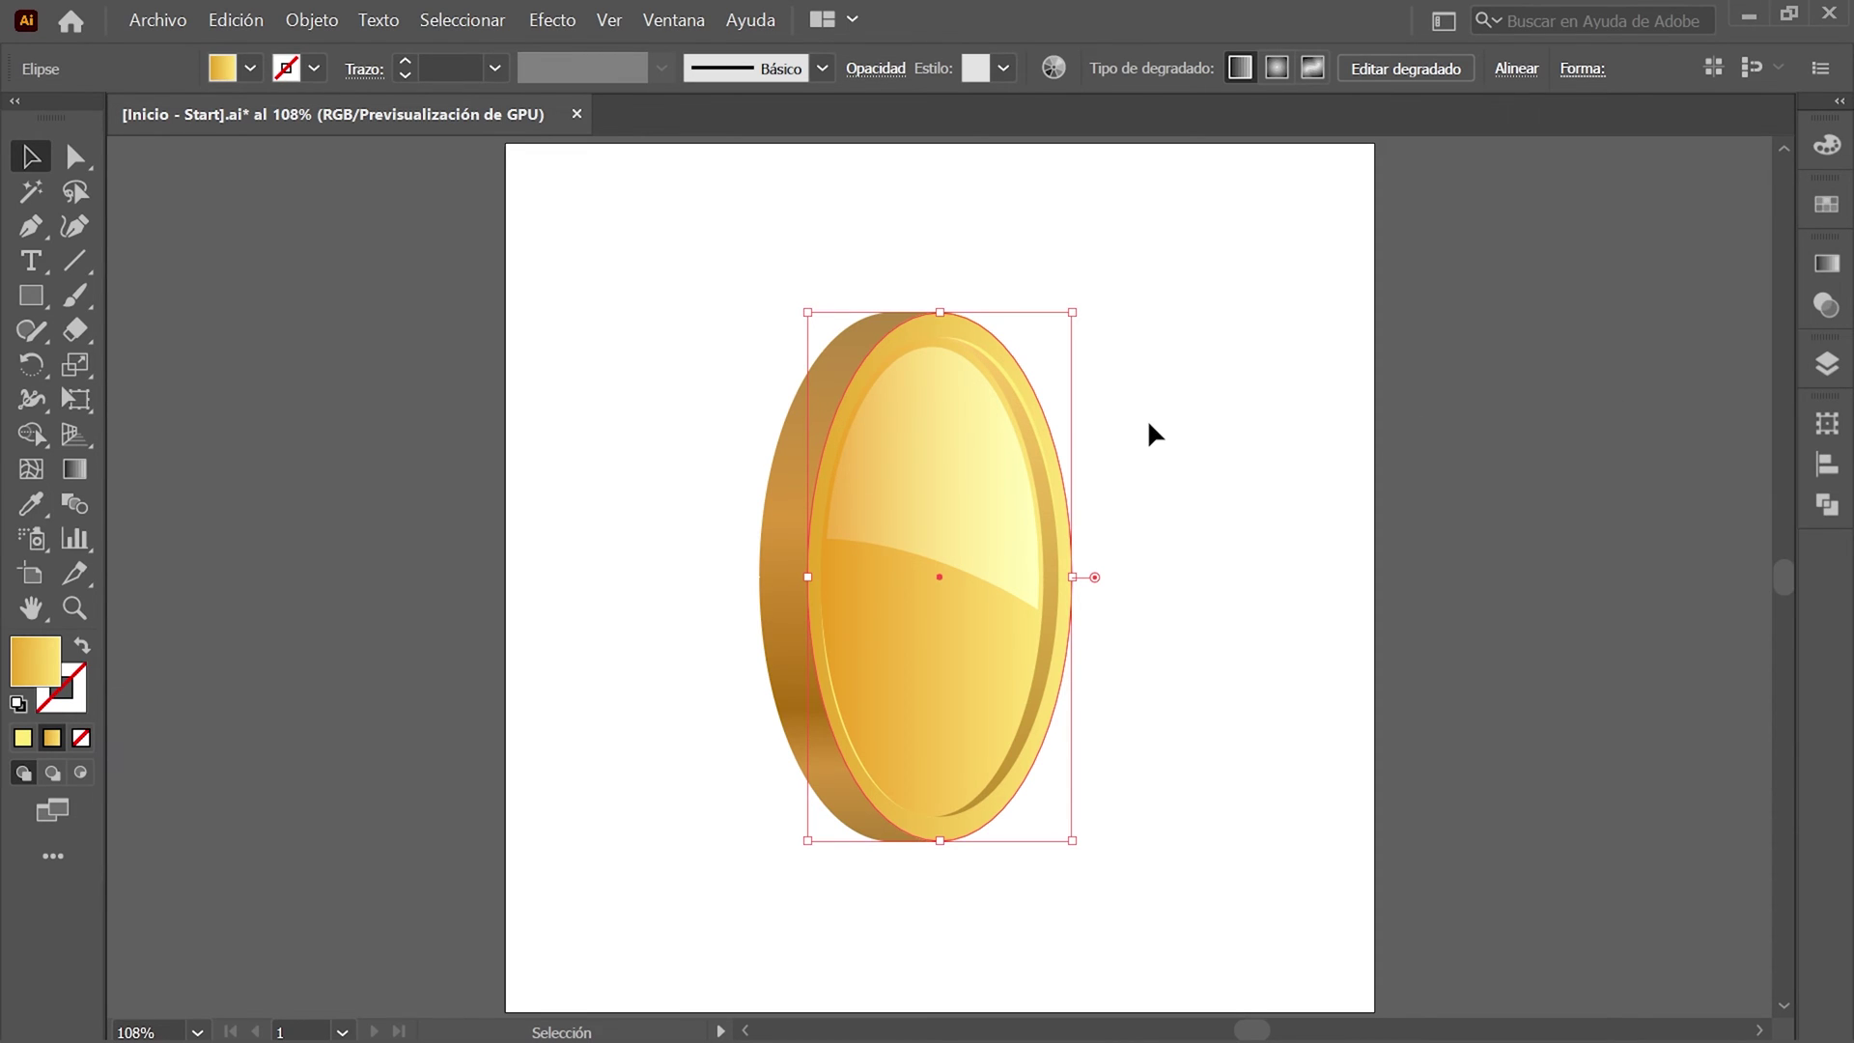
right_click(1132, 425)
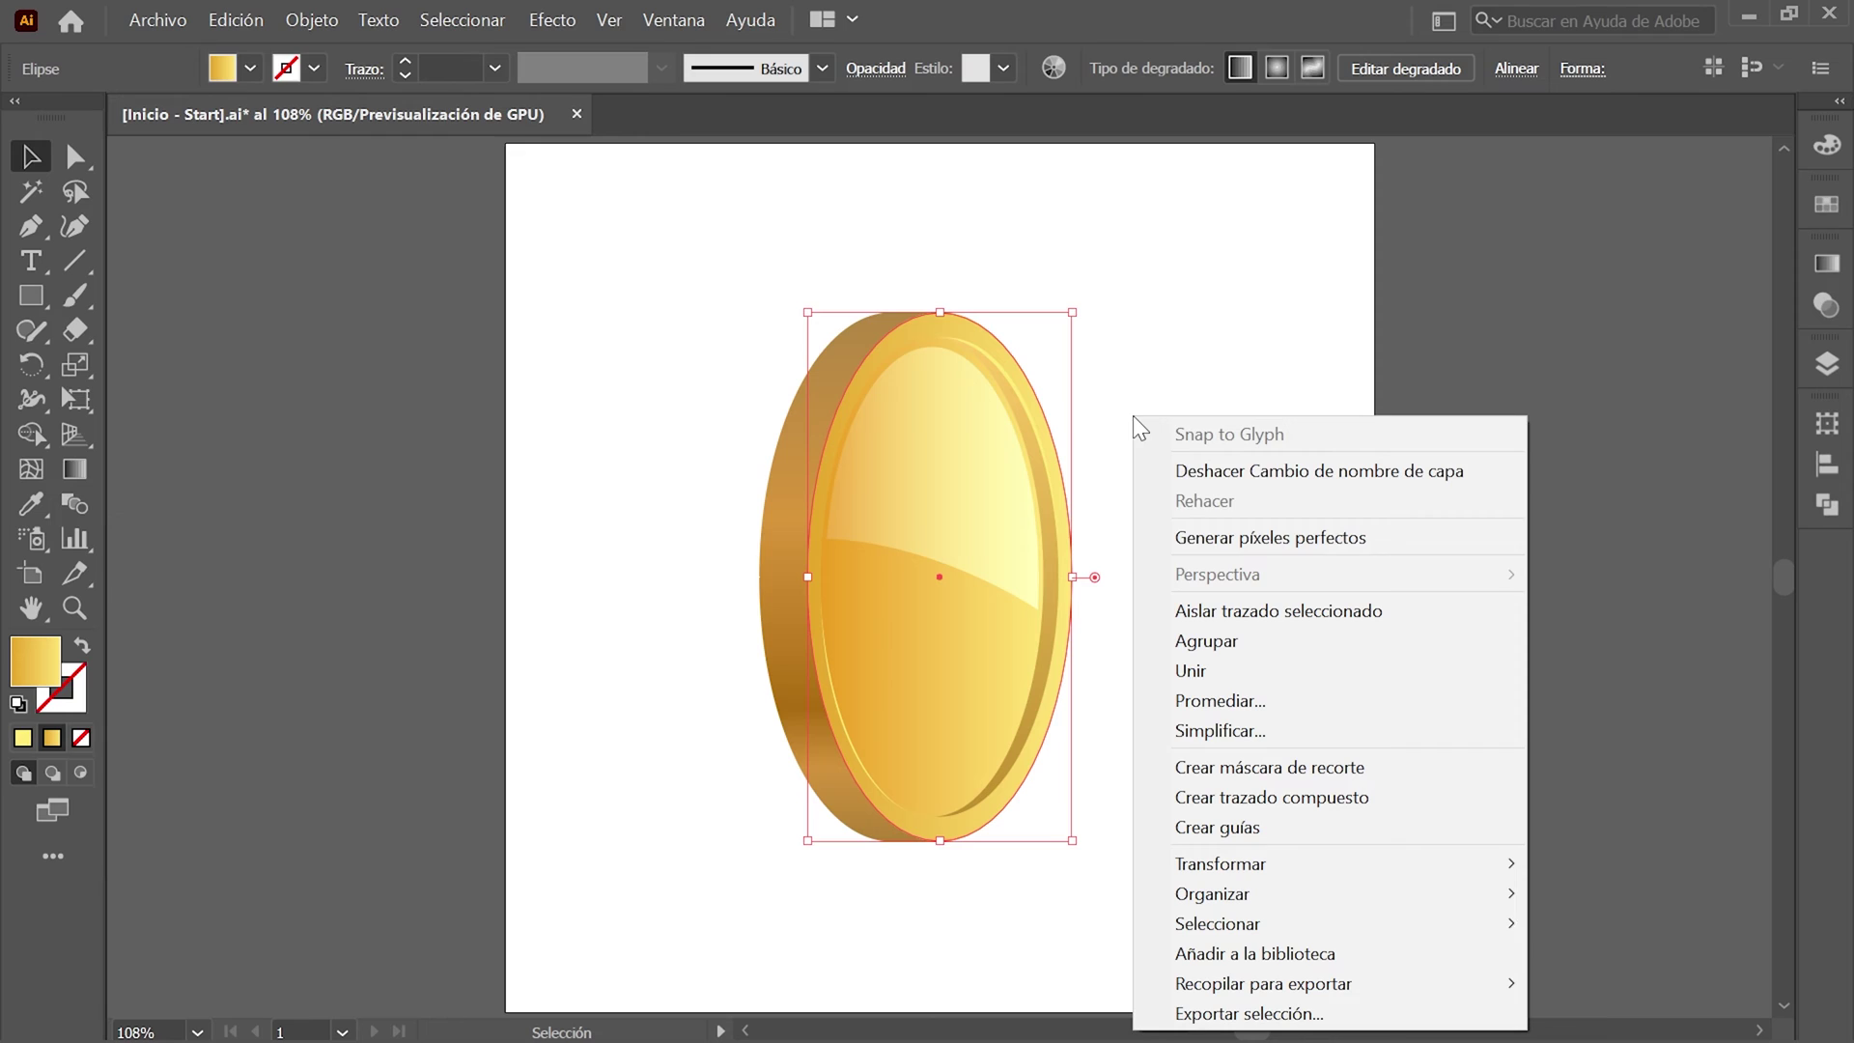
Isolate the front ellipse and fill it with the G5 gradient.
left_click(1404, 610)
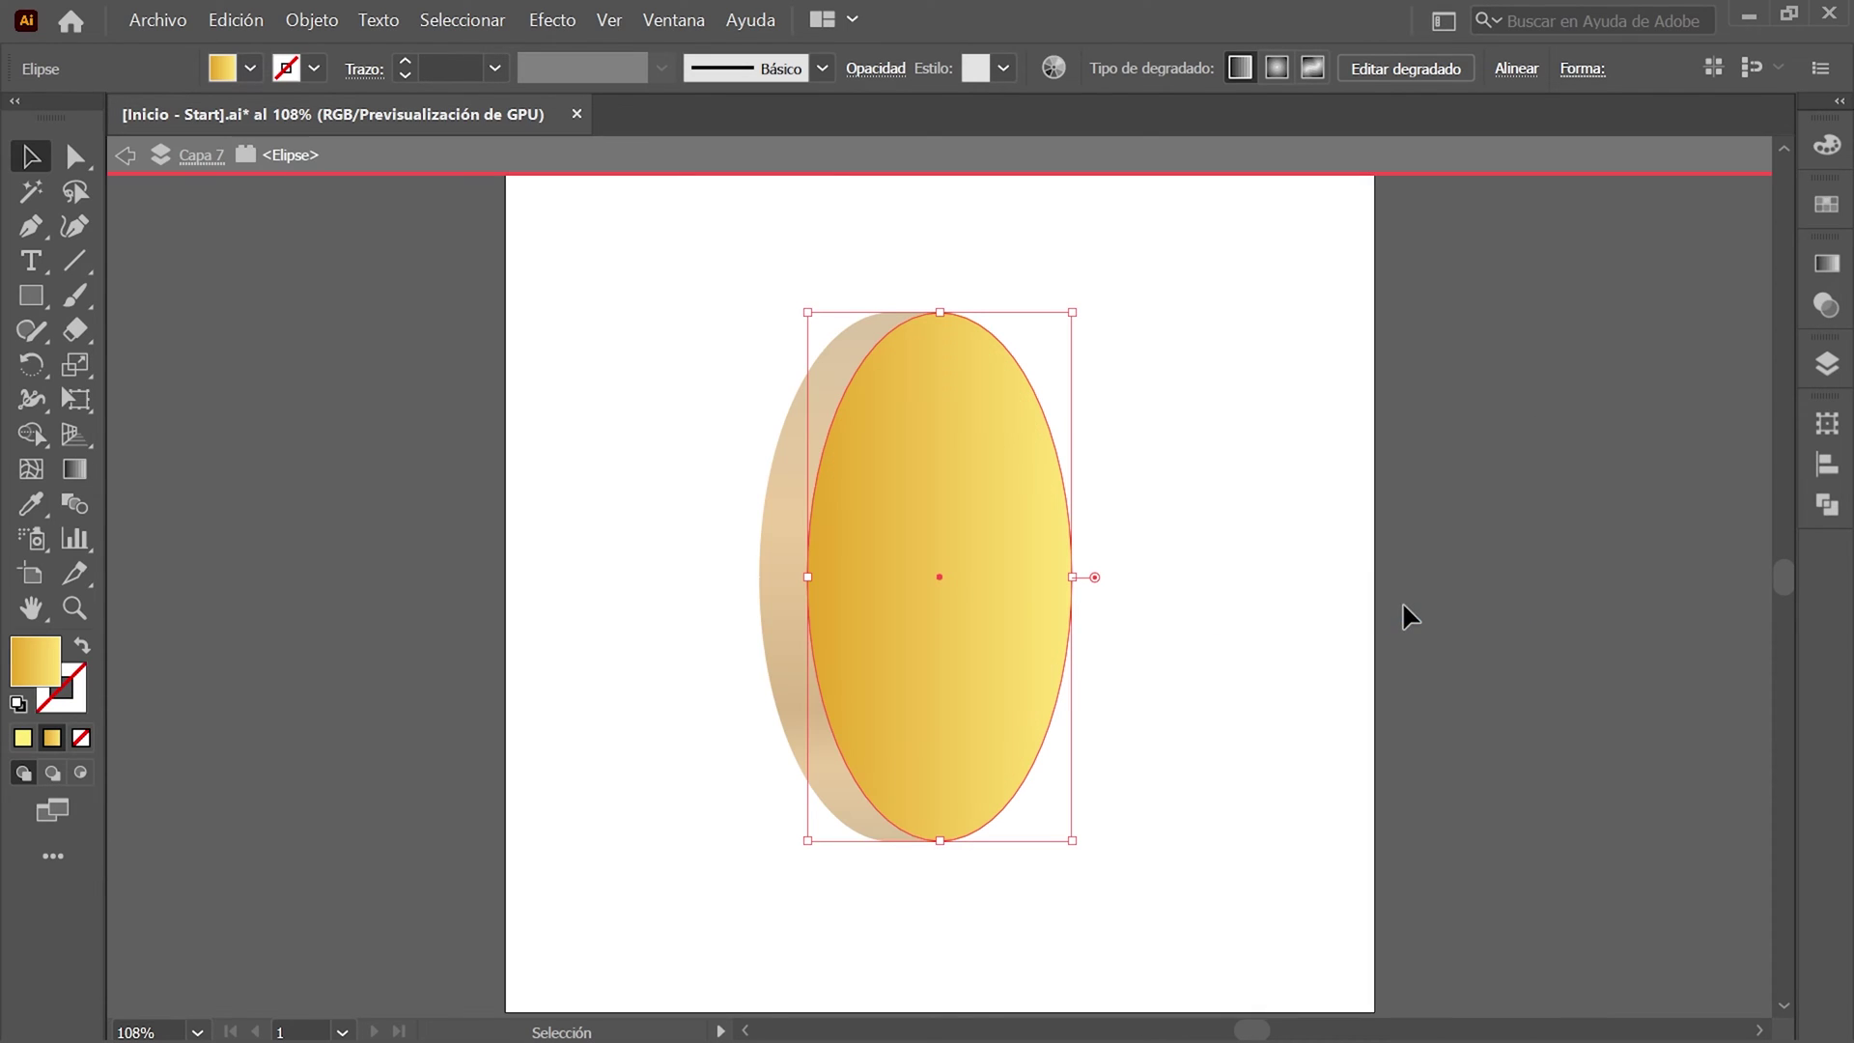
left_click(1826, 205)
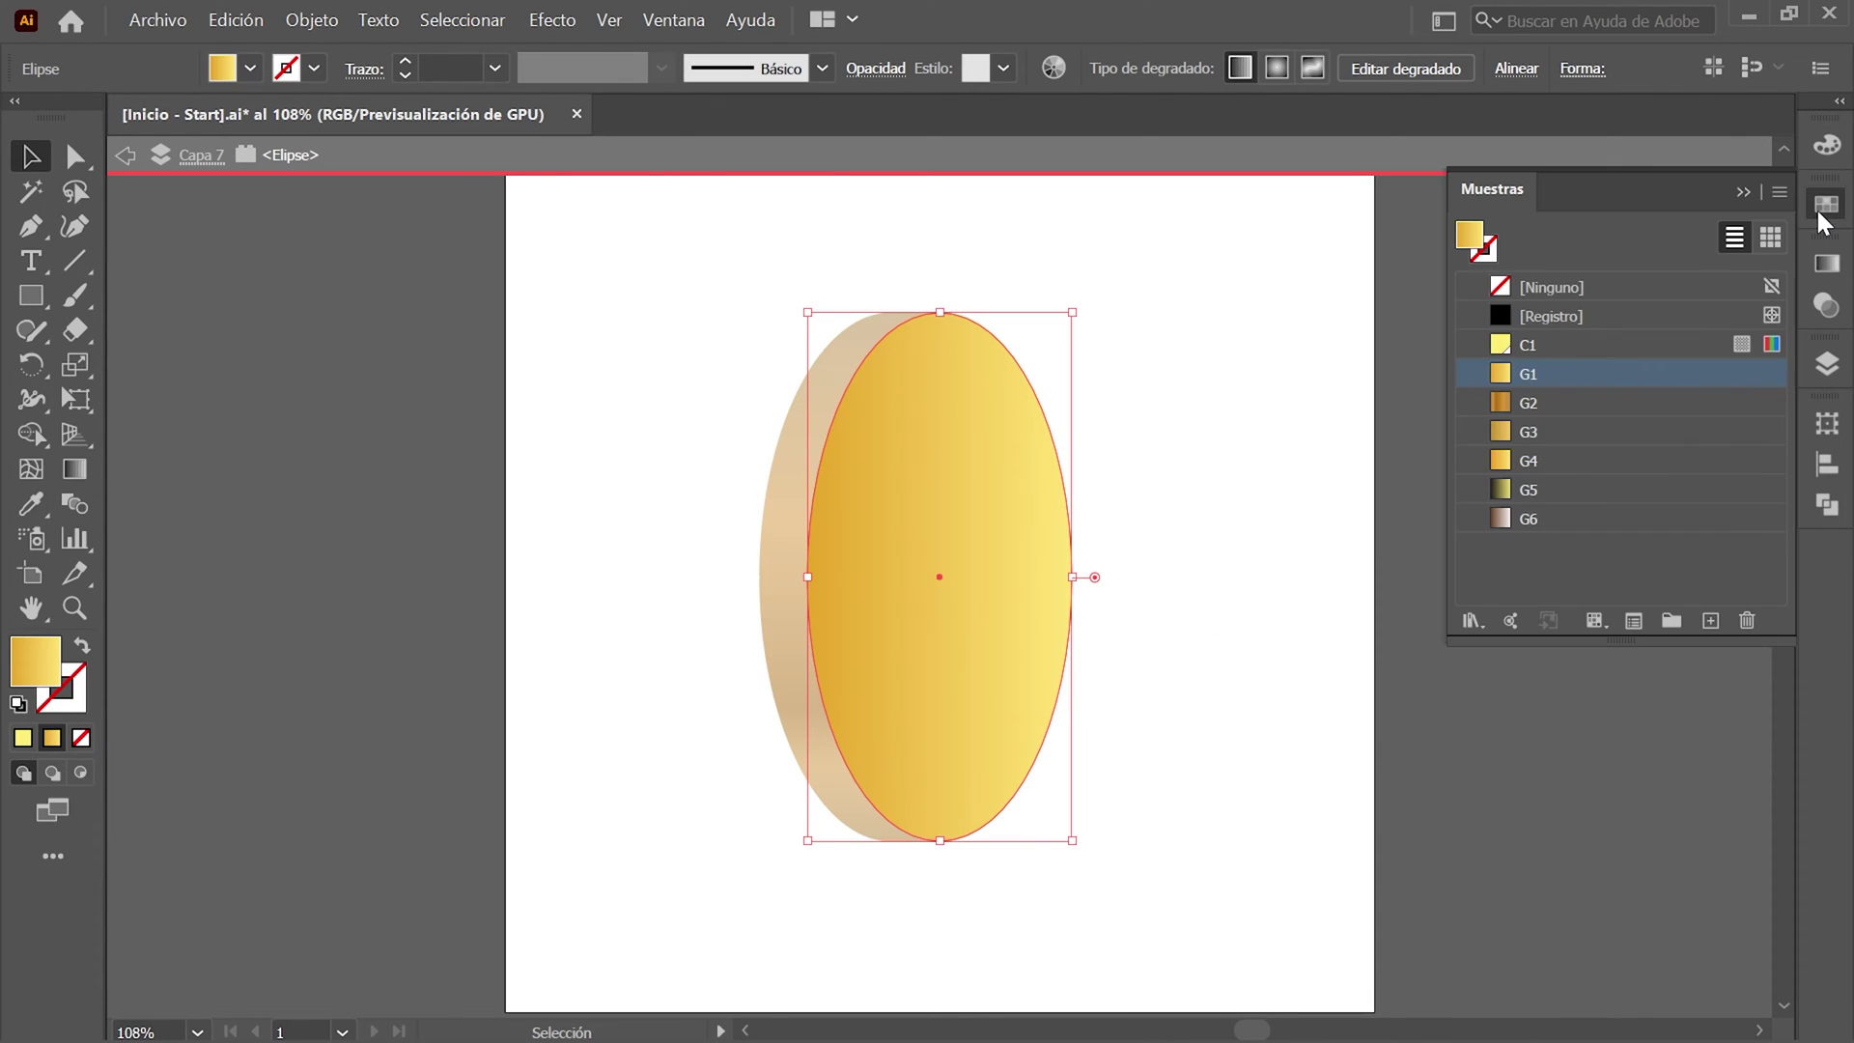
left_click(1579, 497)
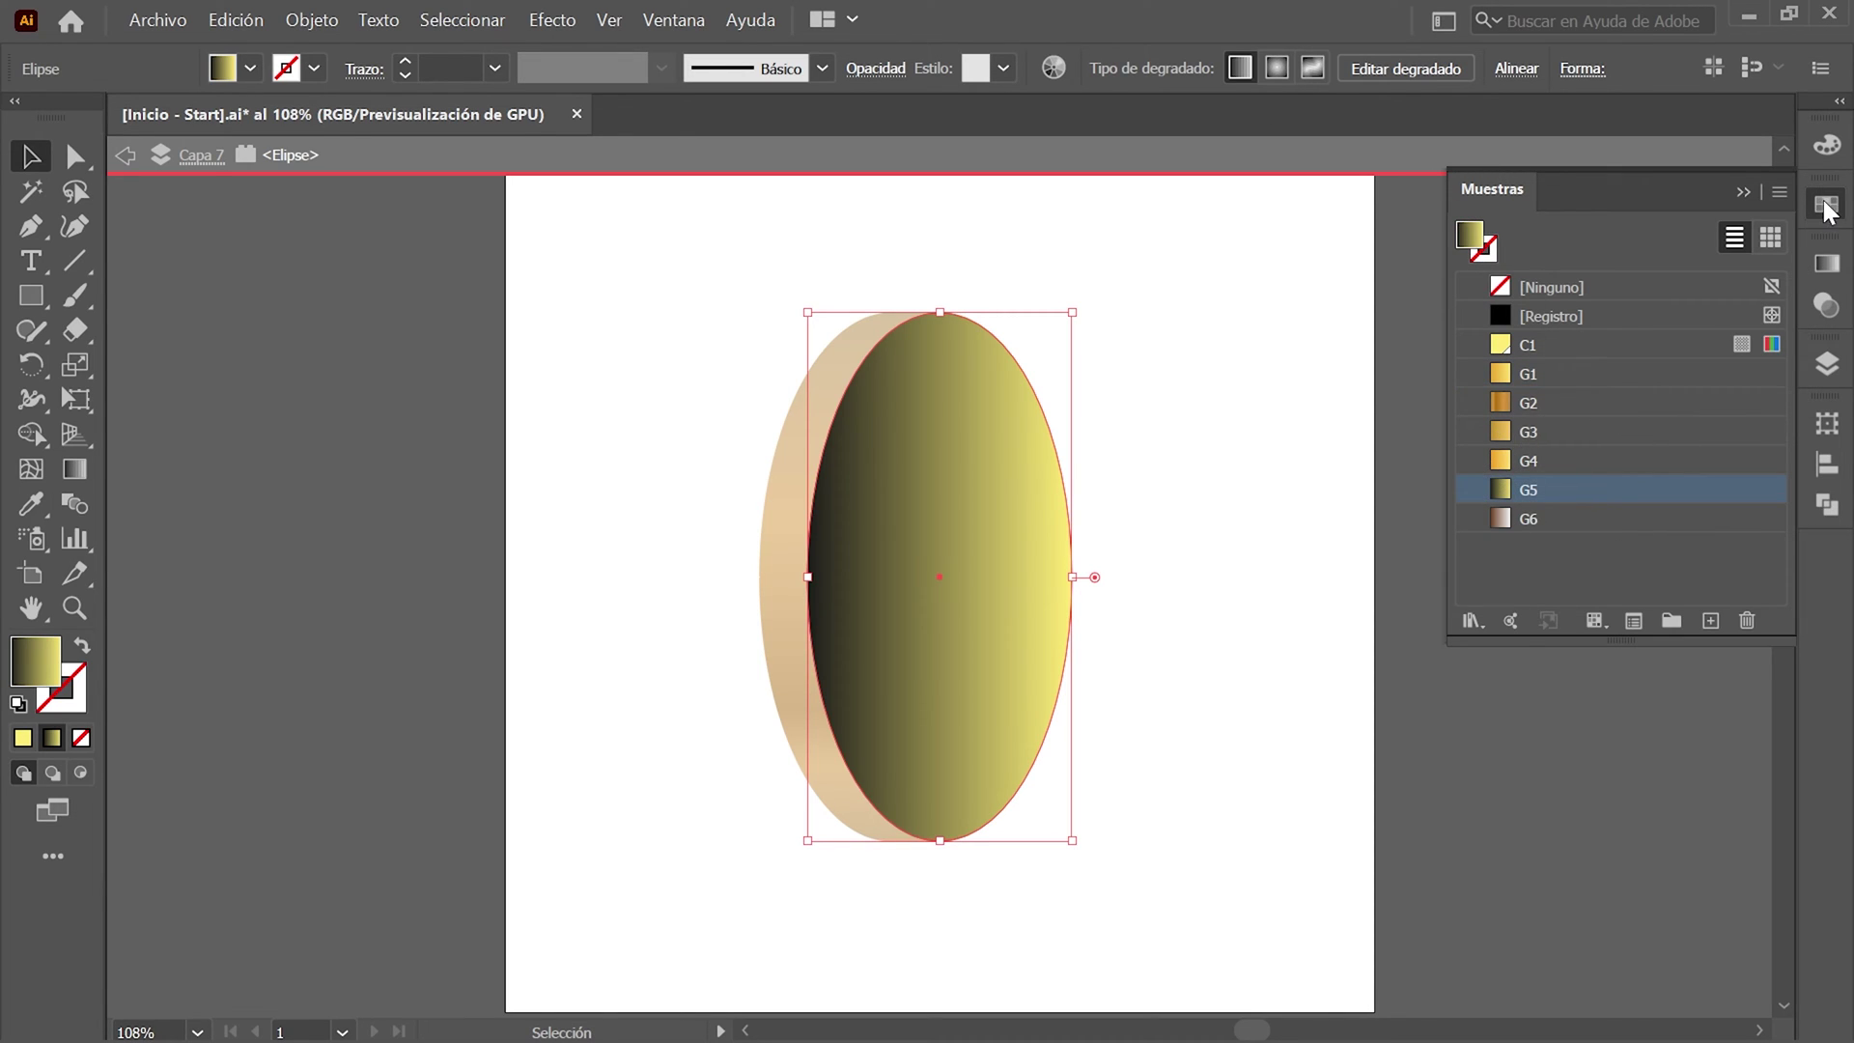
Scale the ellipse uniformly to 99%.
left_click(307, 14)
mouse_move(435, 61)
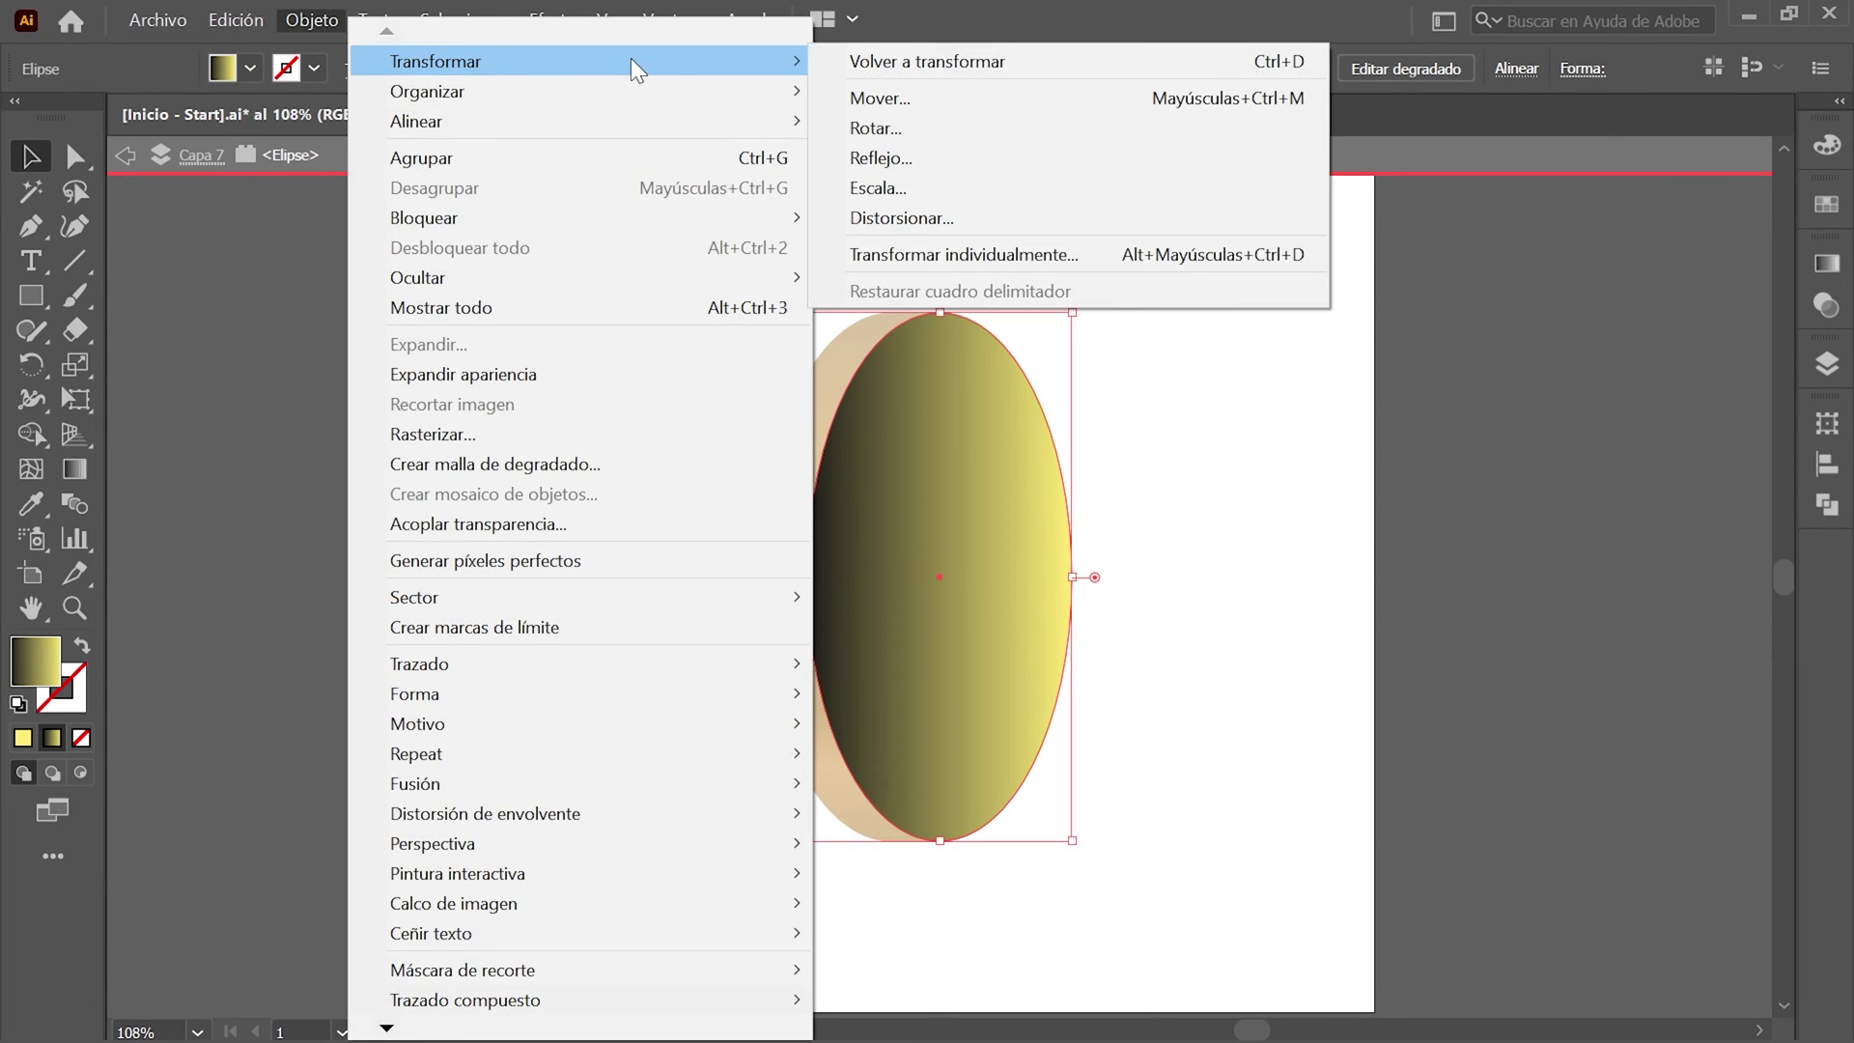
left_click(975, 187)
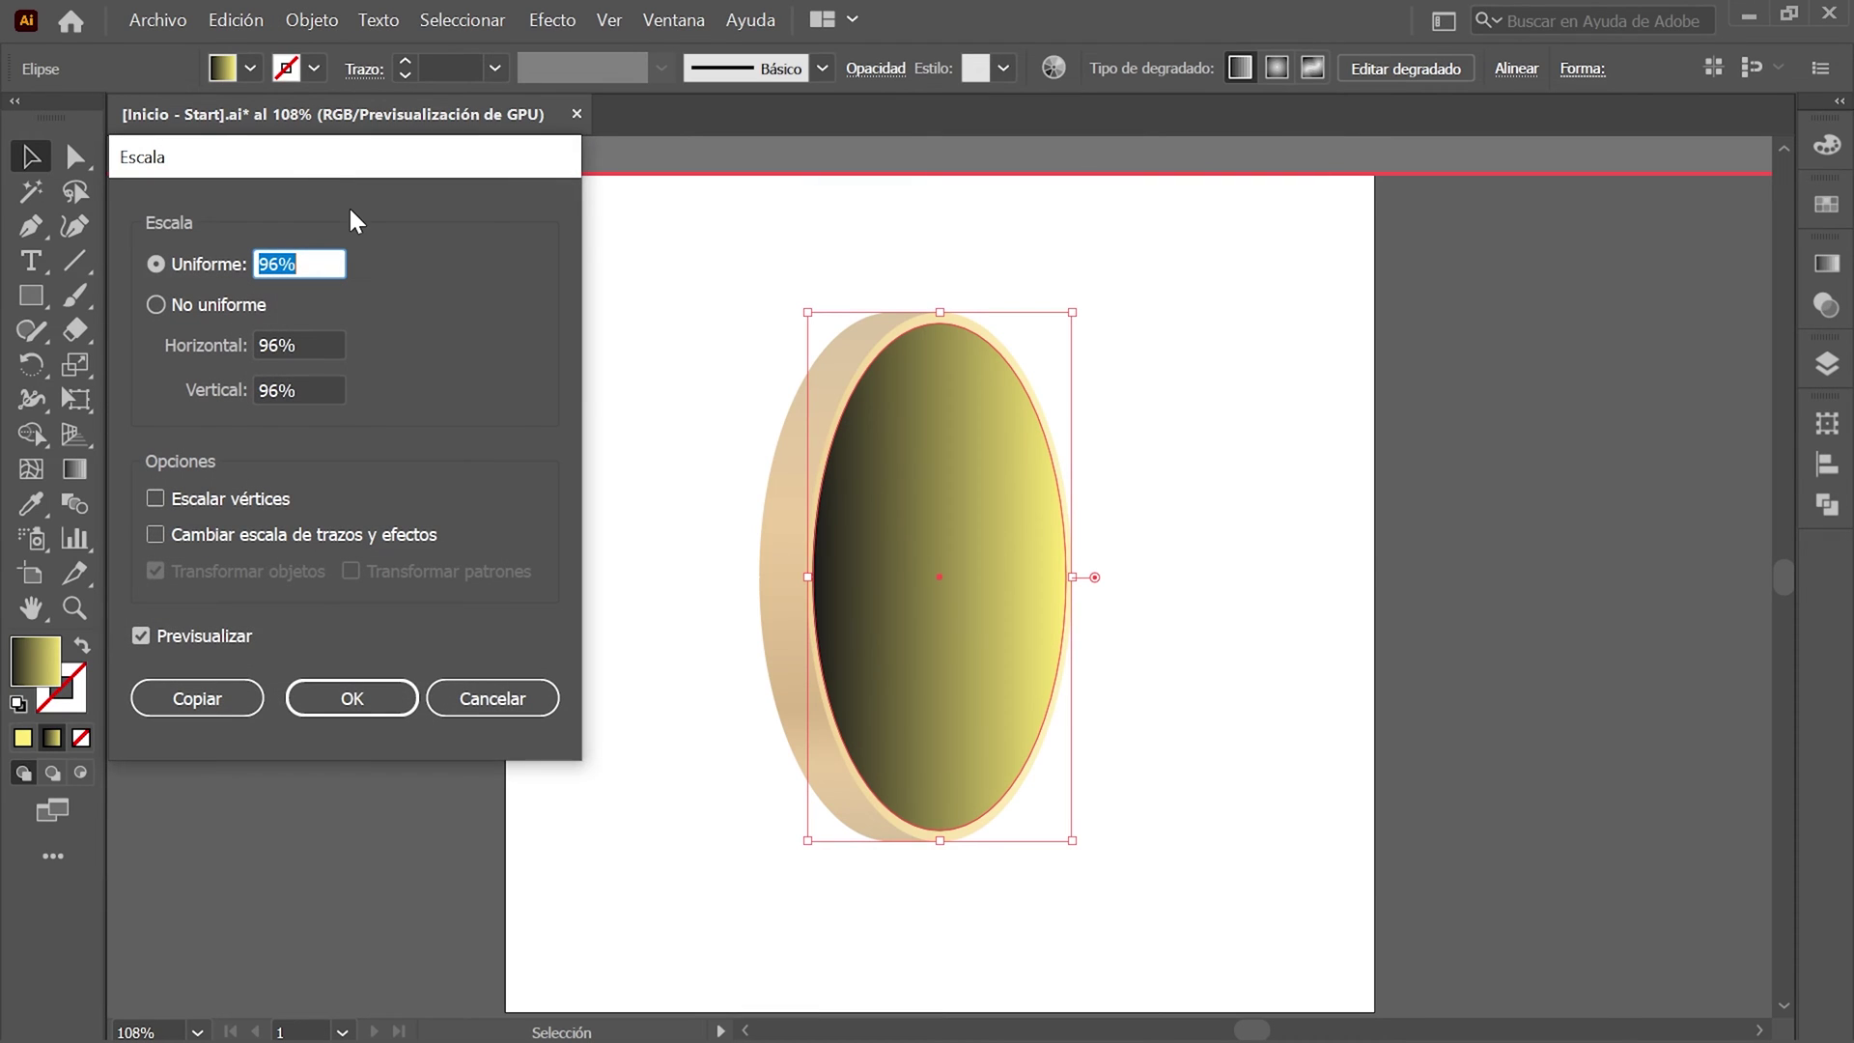
type("99")
left_click(380, 696)
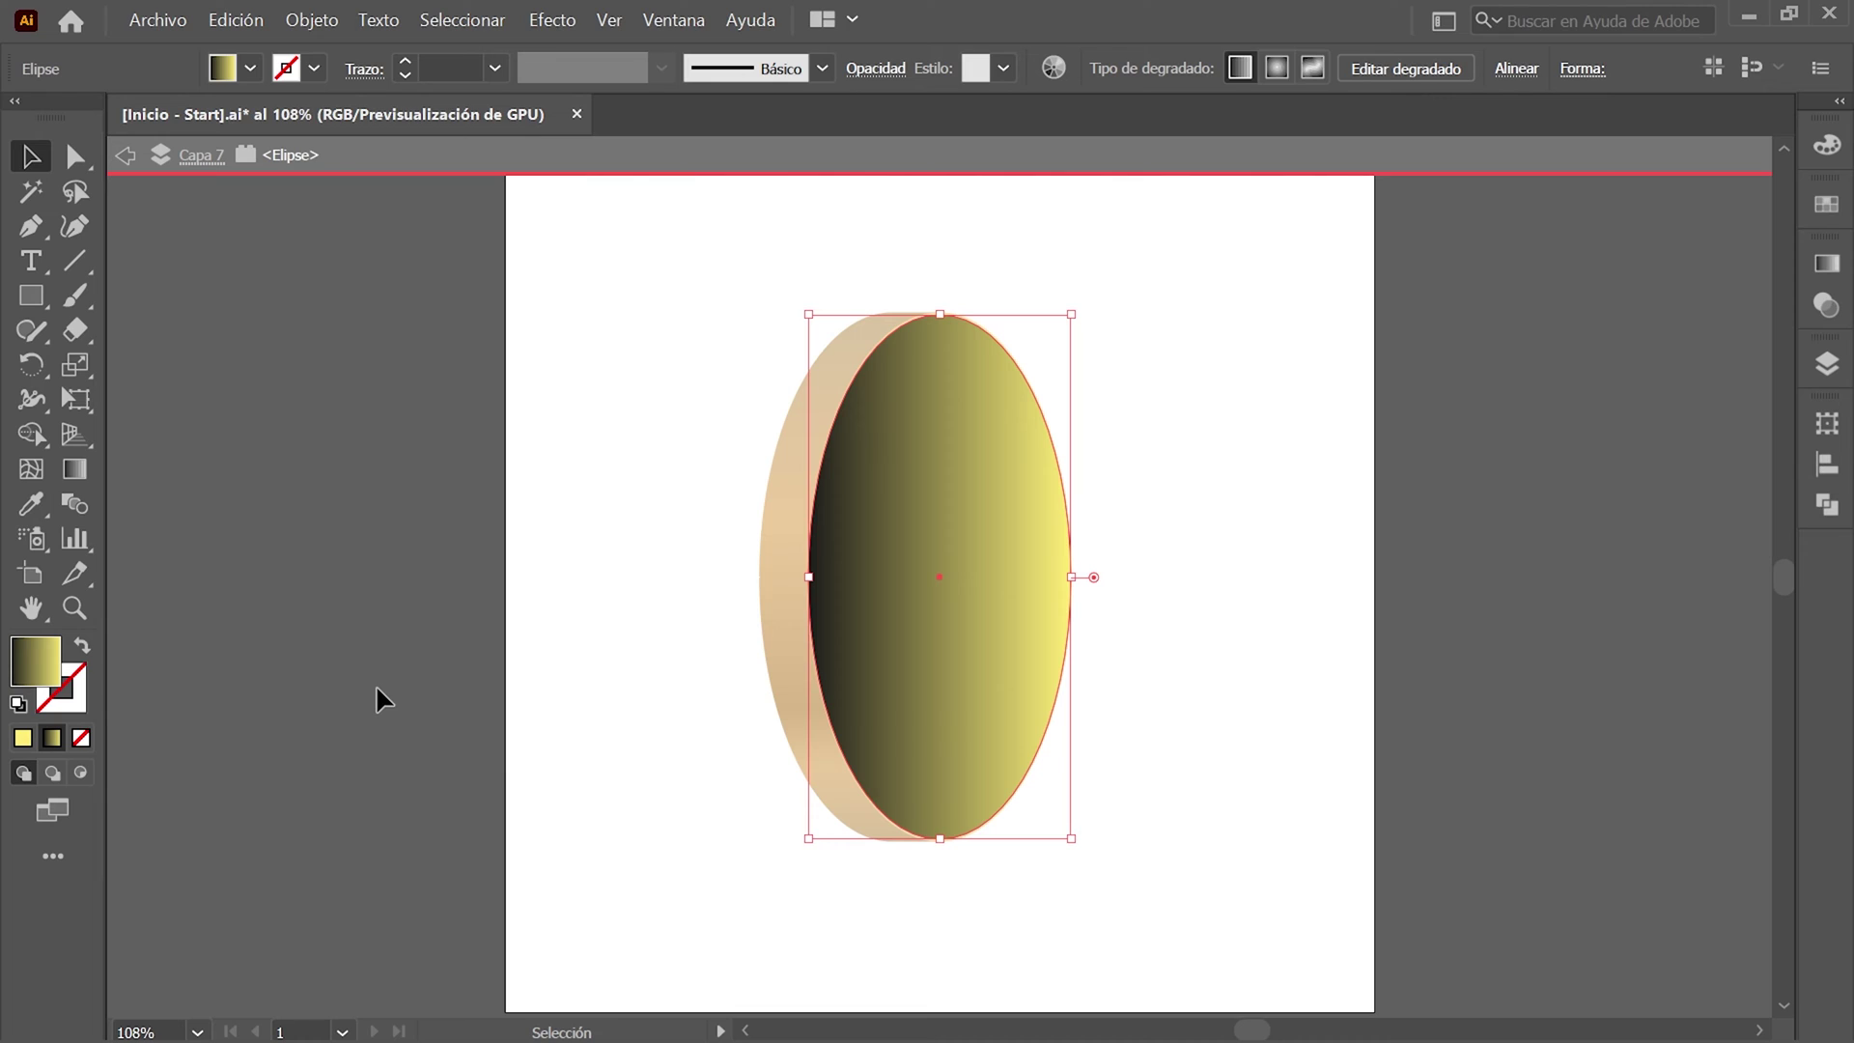
left_click(315, 20)
mouse_move(579, 60)
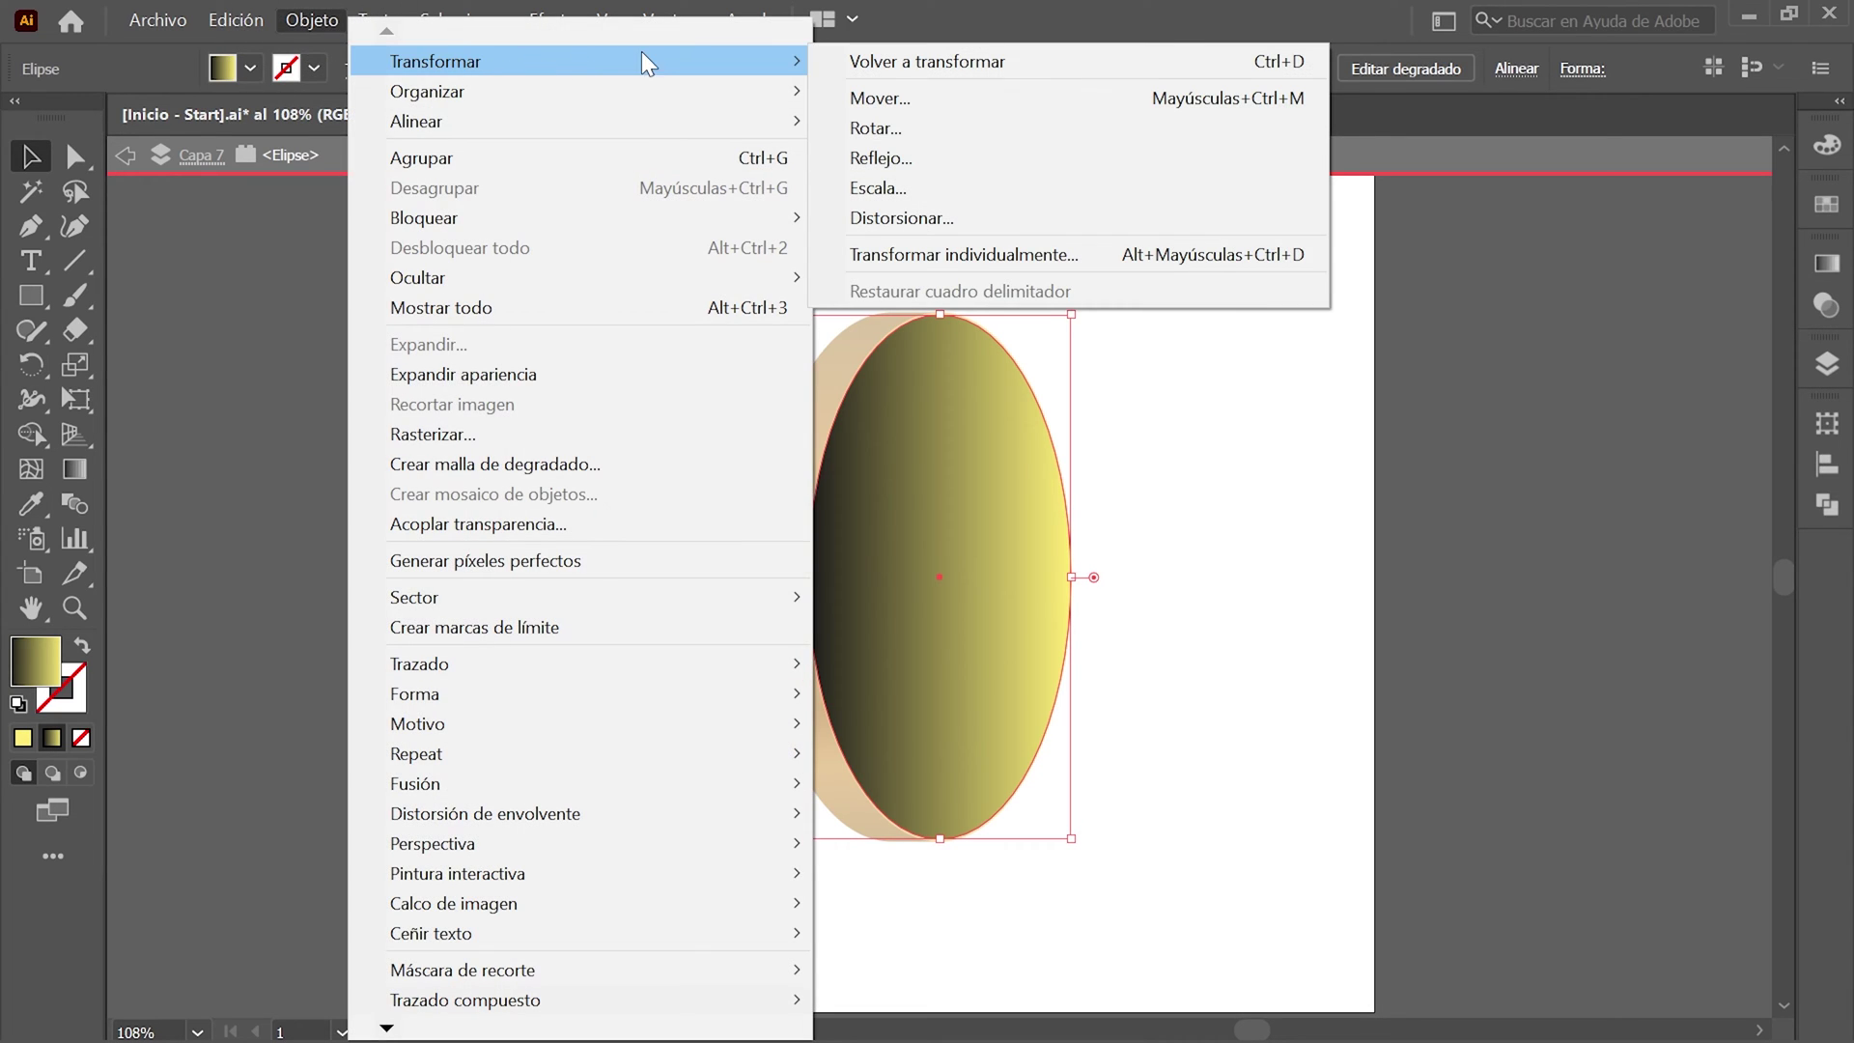
Copy the ellipse 187 px lower and rotate the copy 246°.
left_click(984, 97)
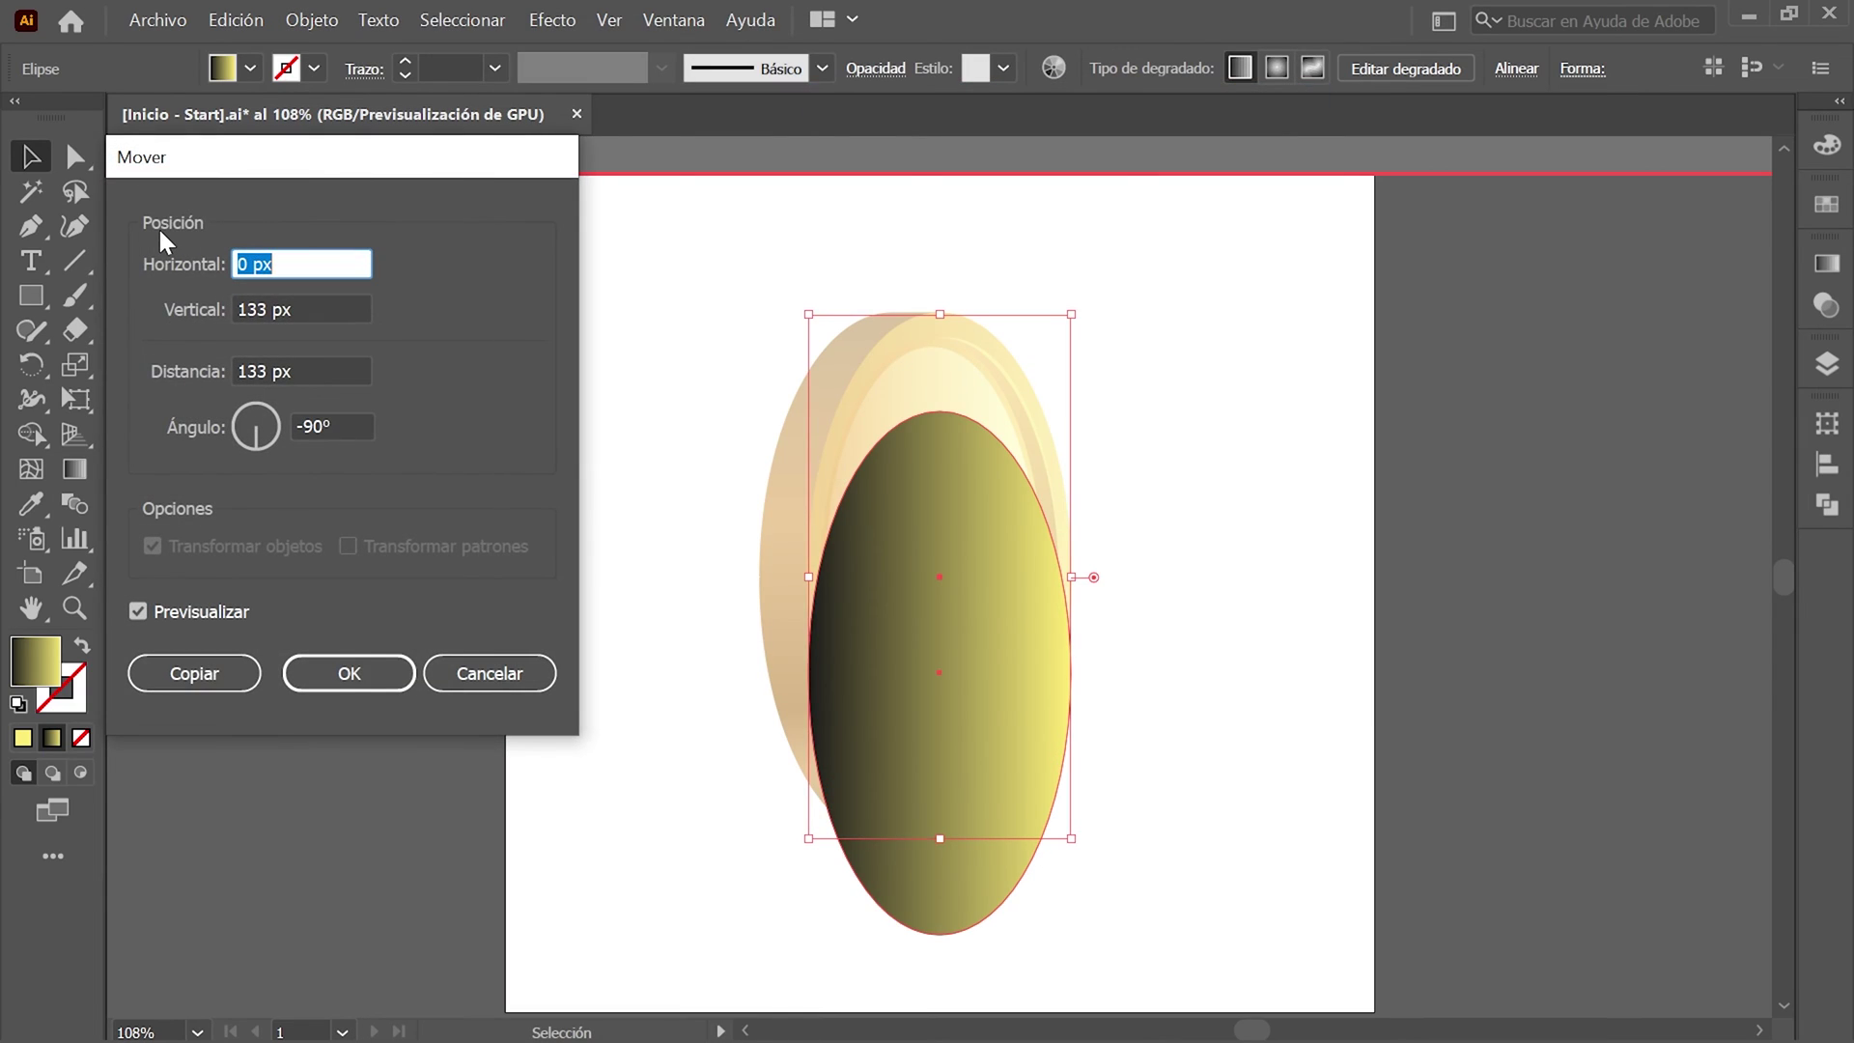
key("Tab")
type("187")
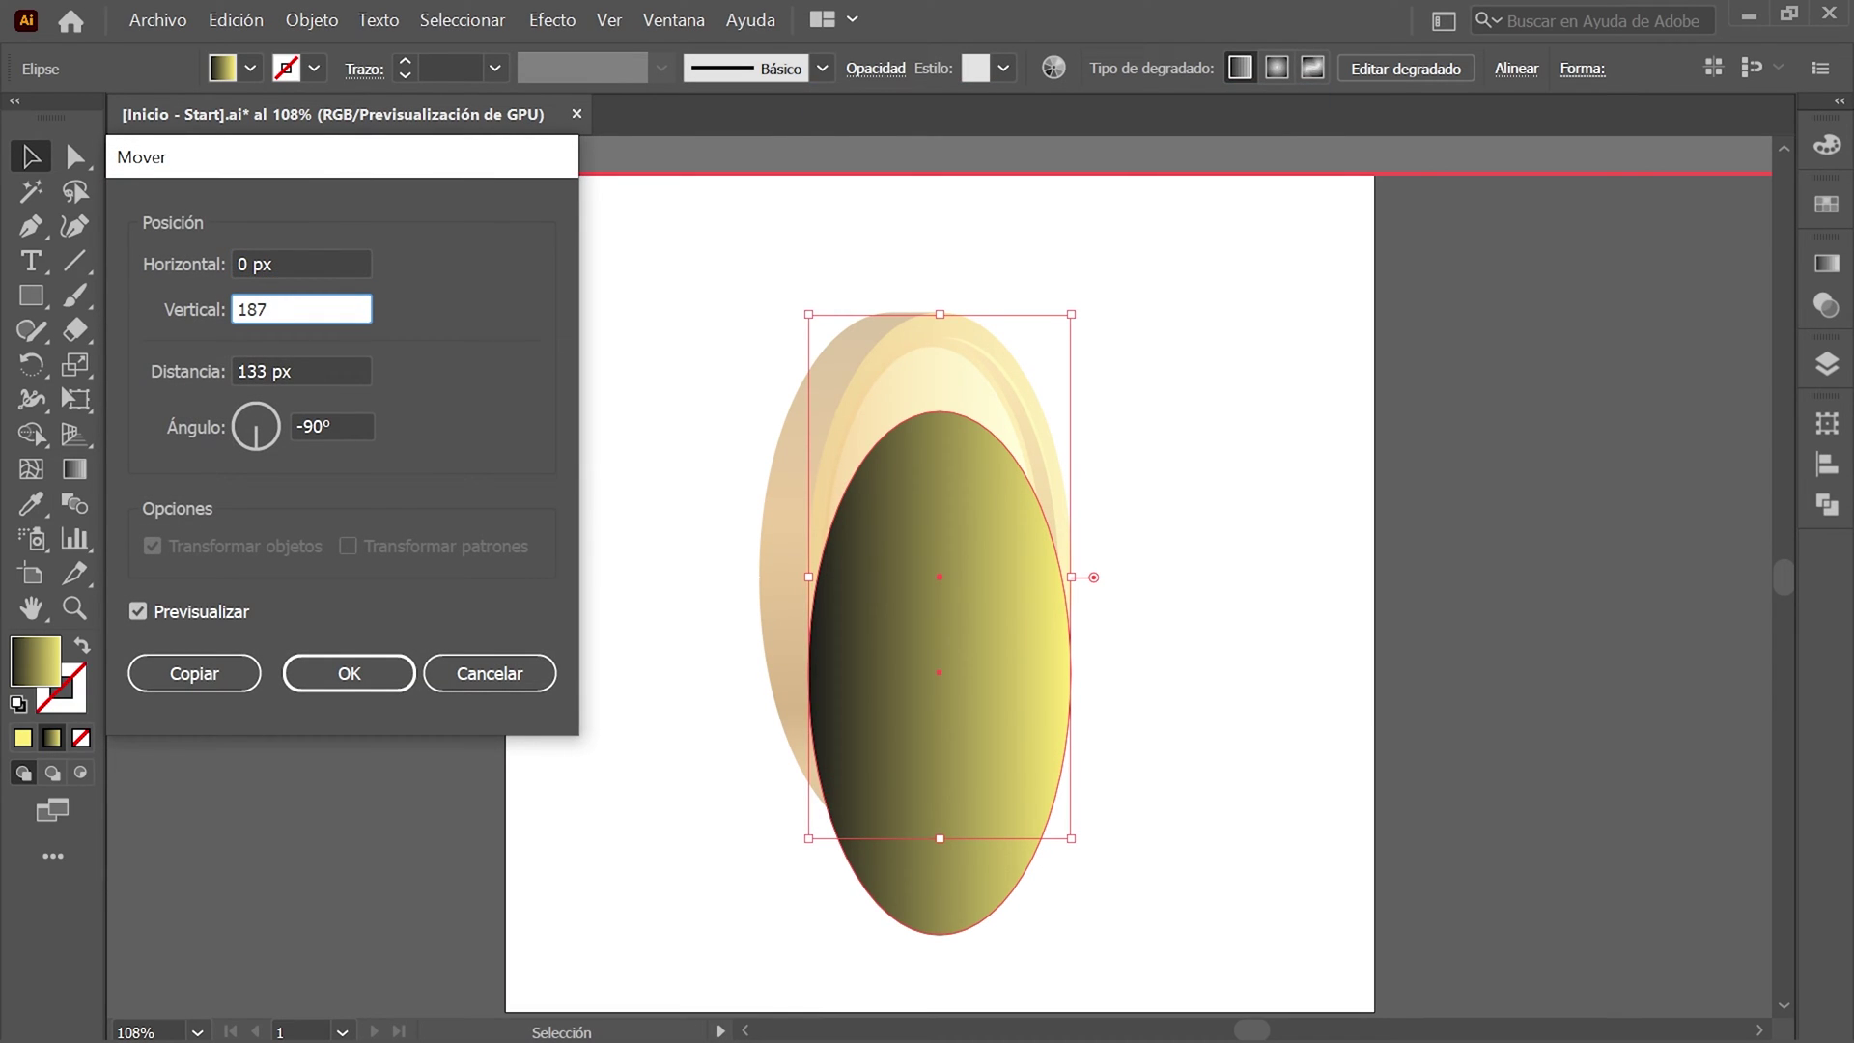
left_click(194, 673)
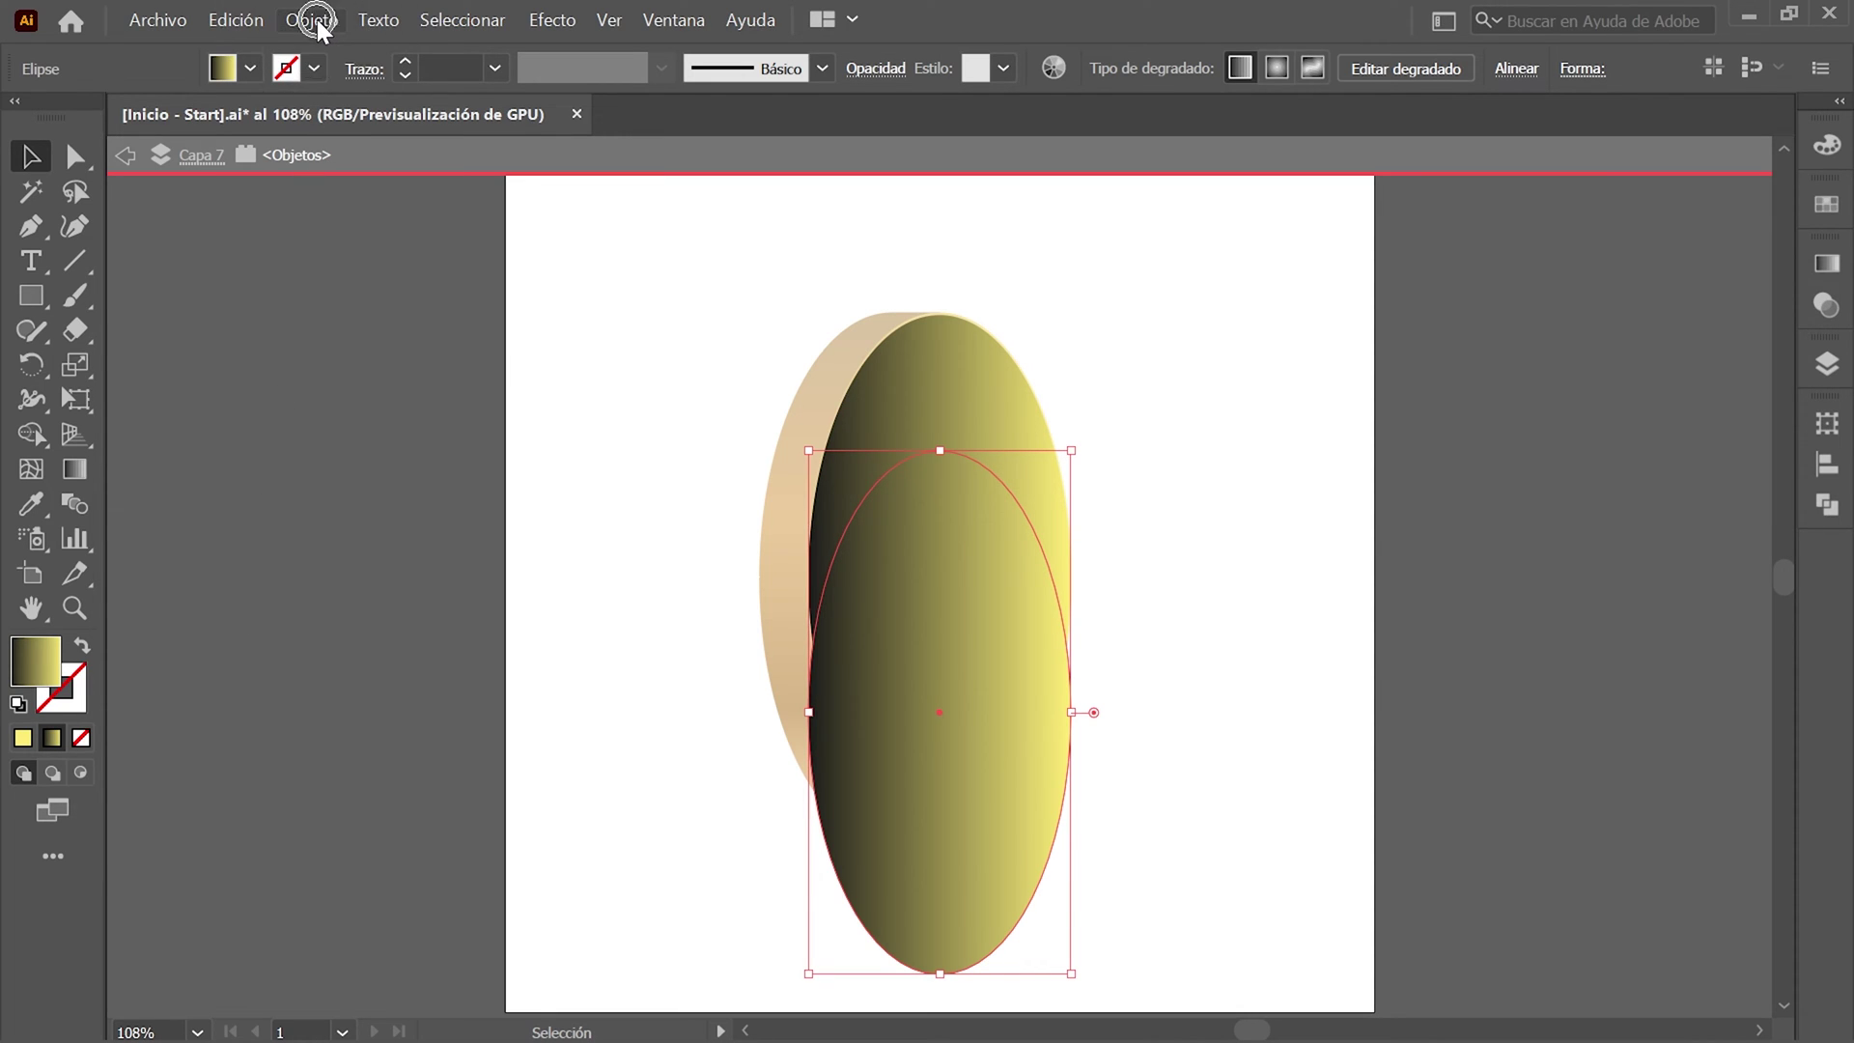
left_click(315, 15)
left_click(981, 126)
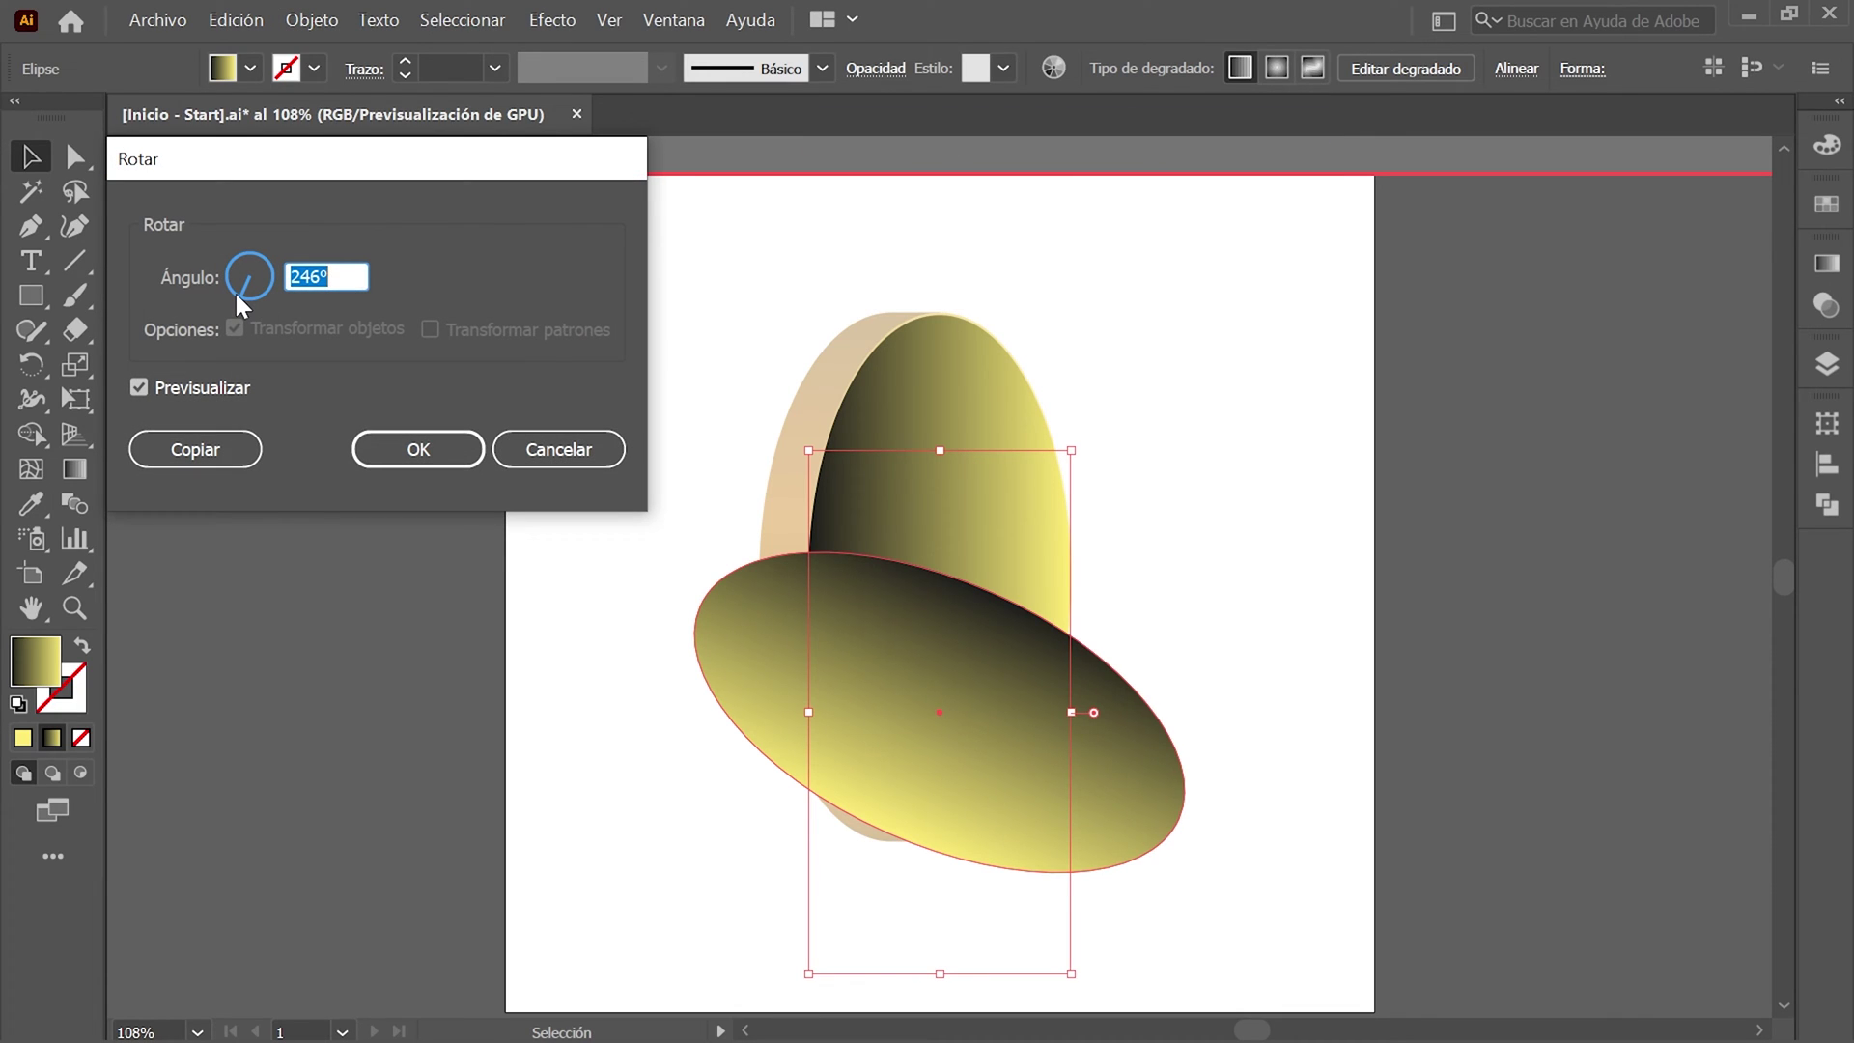
left_click(460, 450)
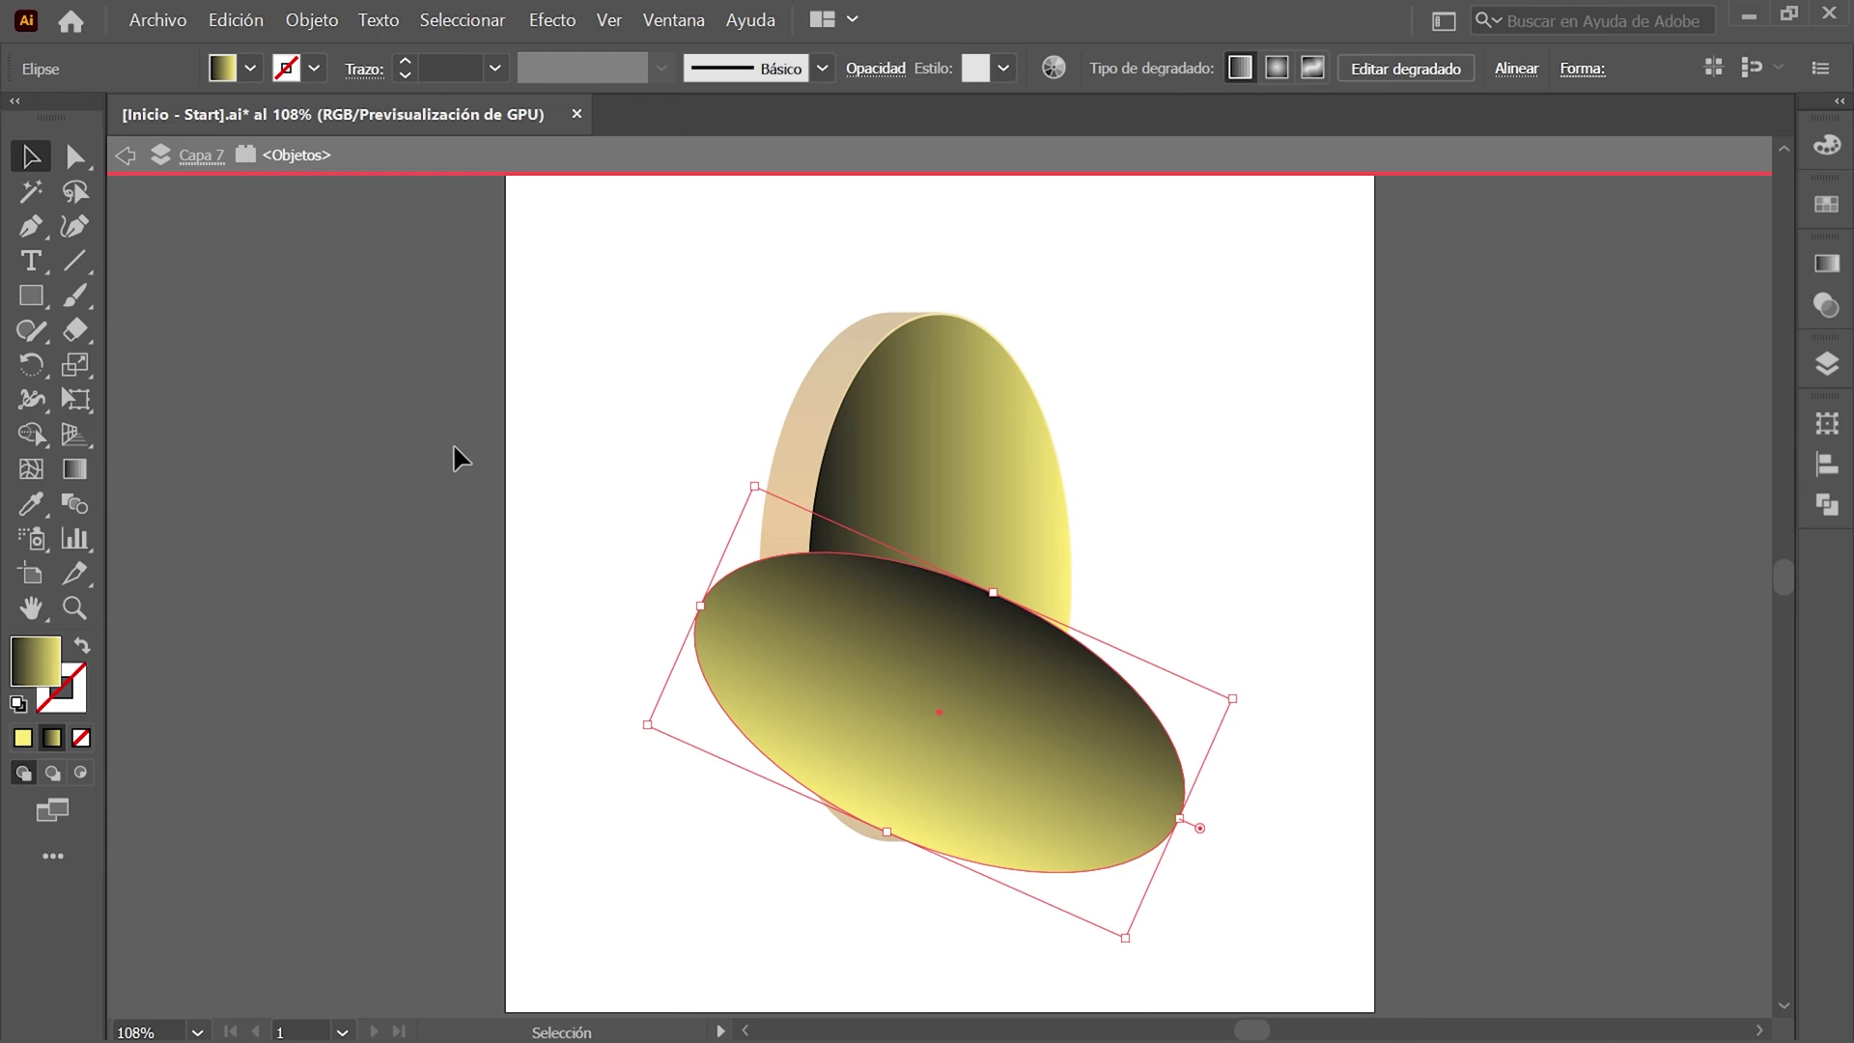
Select both ellipses and subtract the front one with Menos frente in Buscatrazos.
left_click(484, 20)
left_click(532, 53)
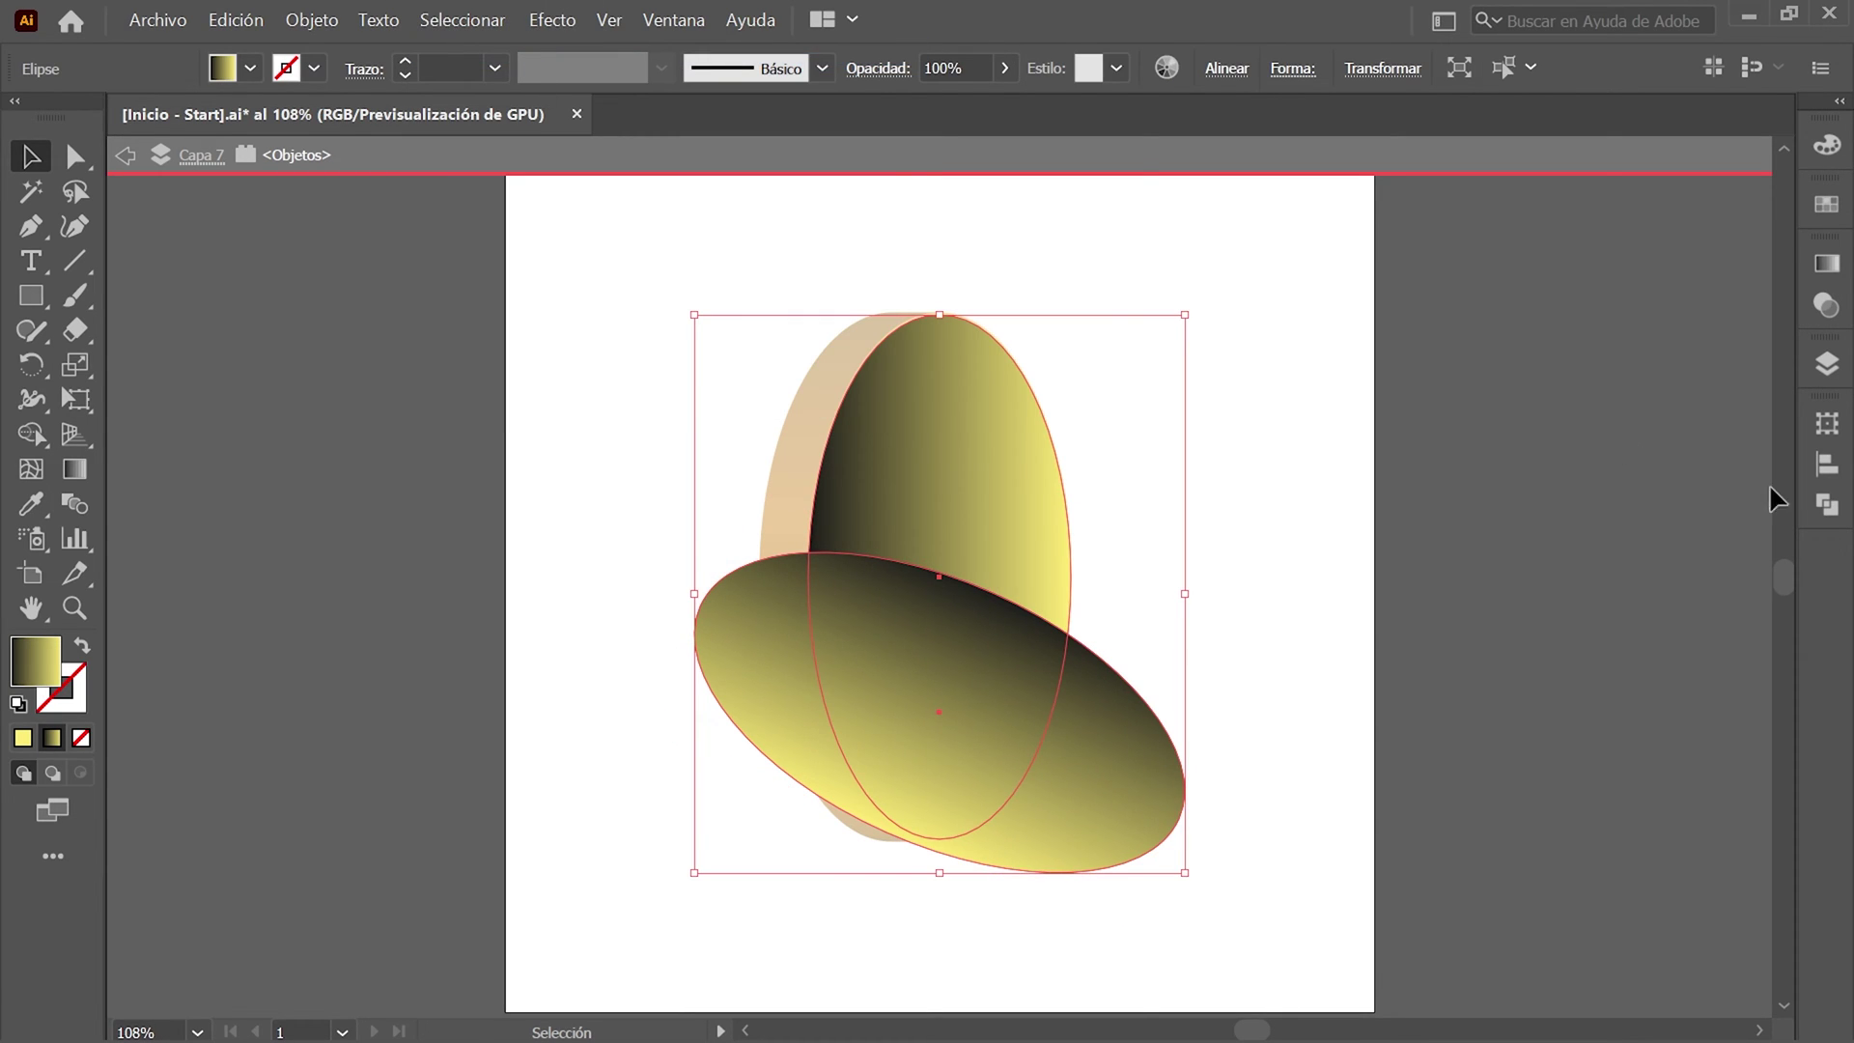
left_click(1826, 504)
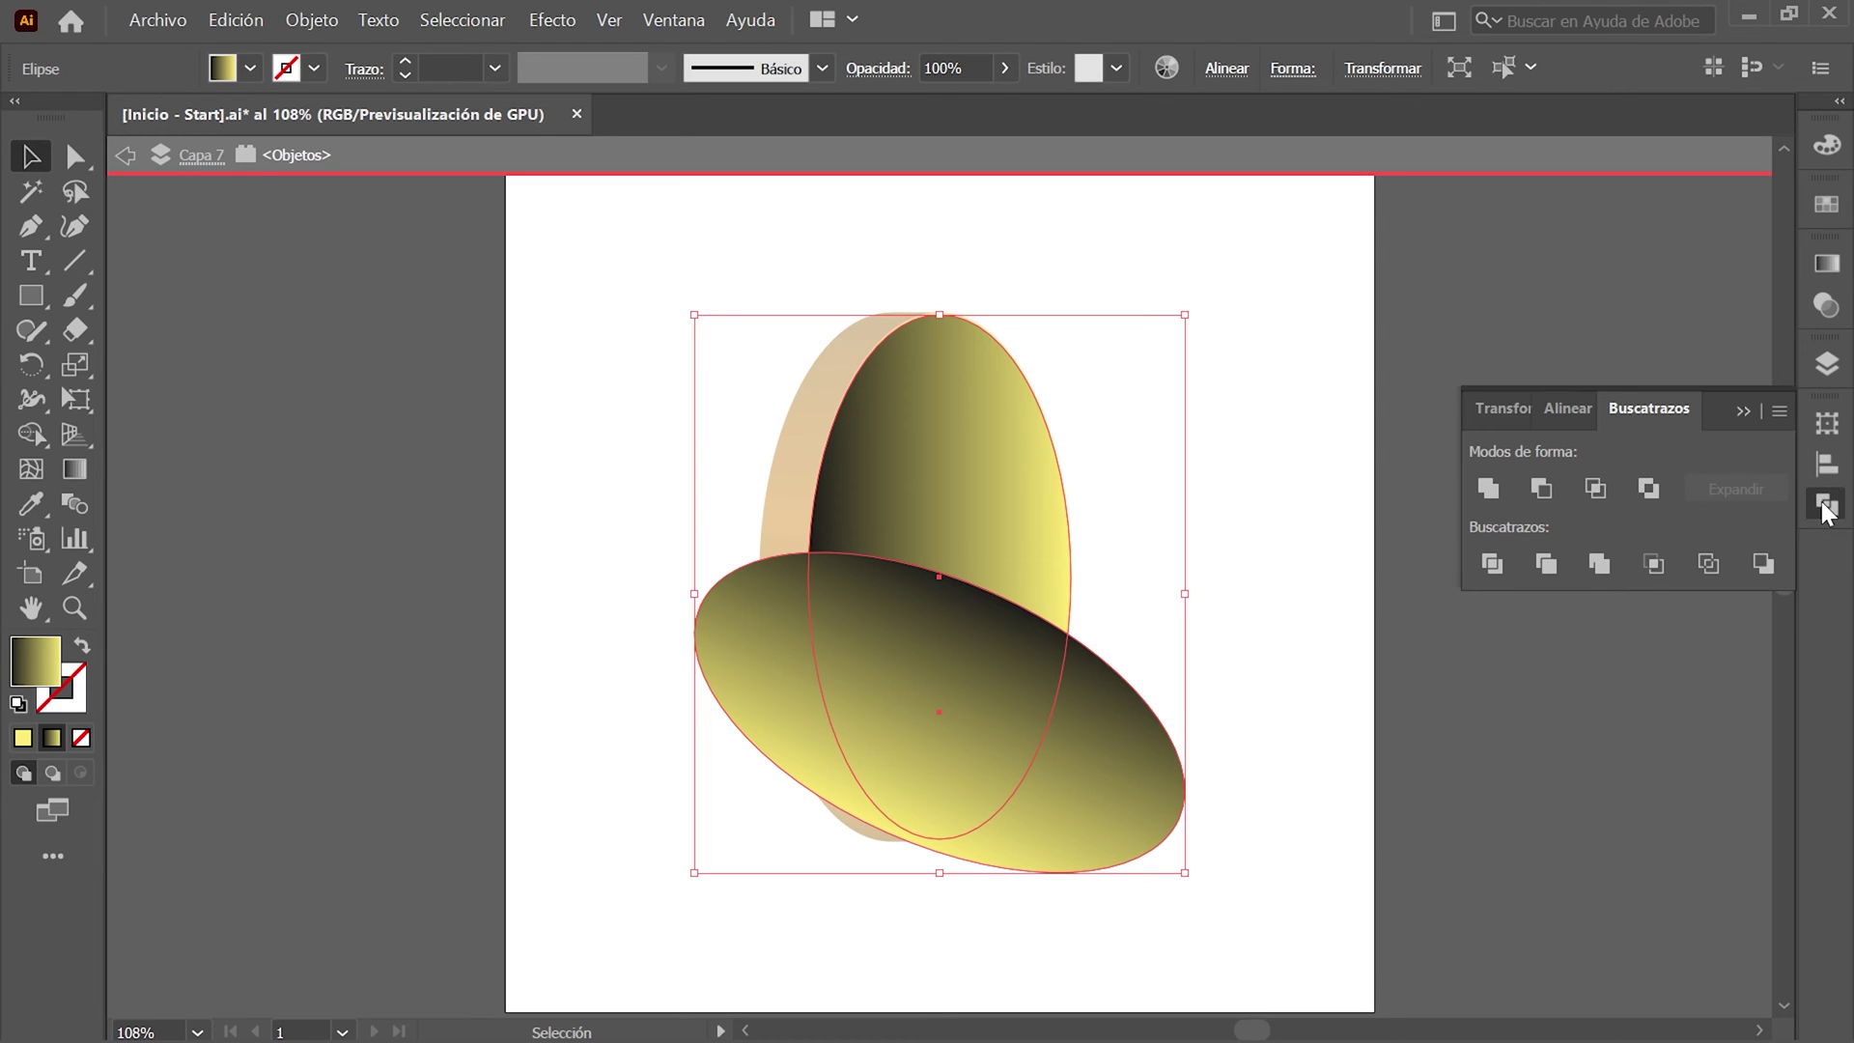
left_click(1542, 488)
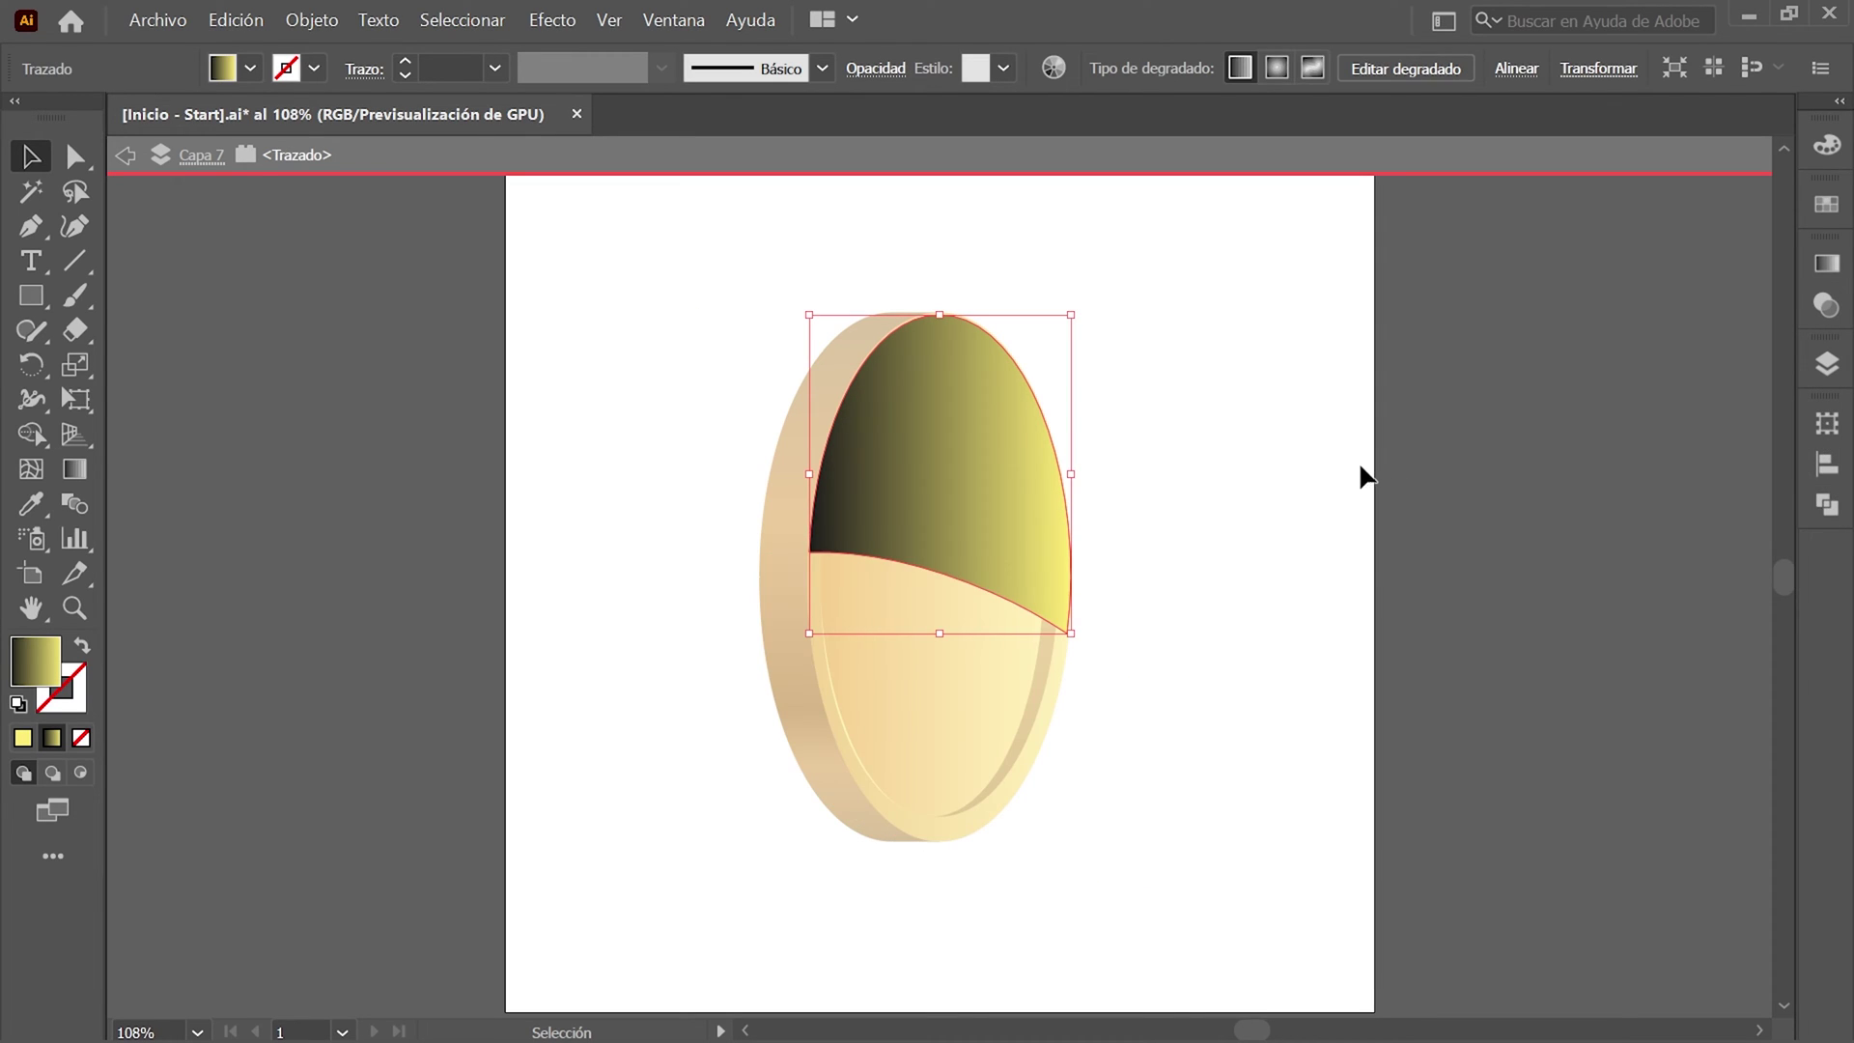
Exit isolation, set the highlight's blend mode to Trama, and select the Capa 1 edge artwork.
right_click(1156, 350)
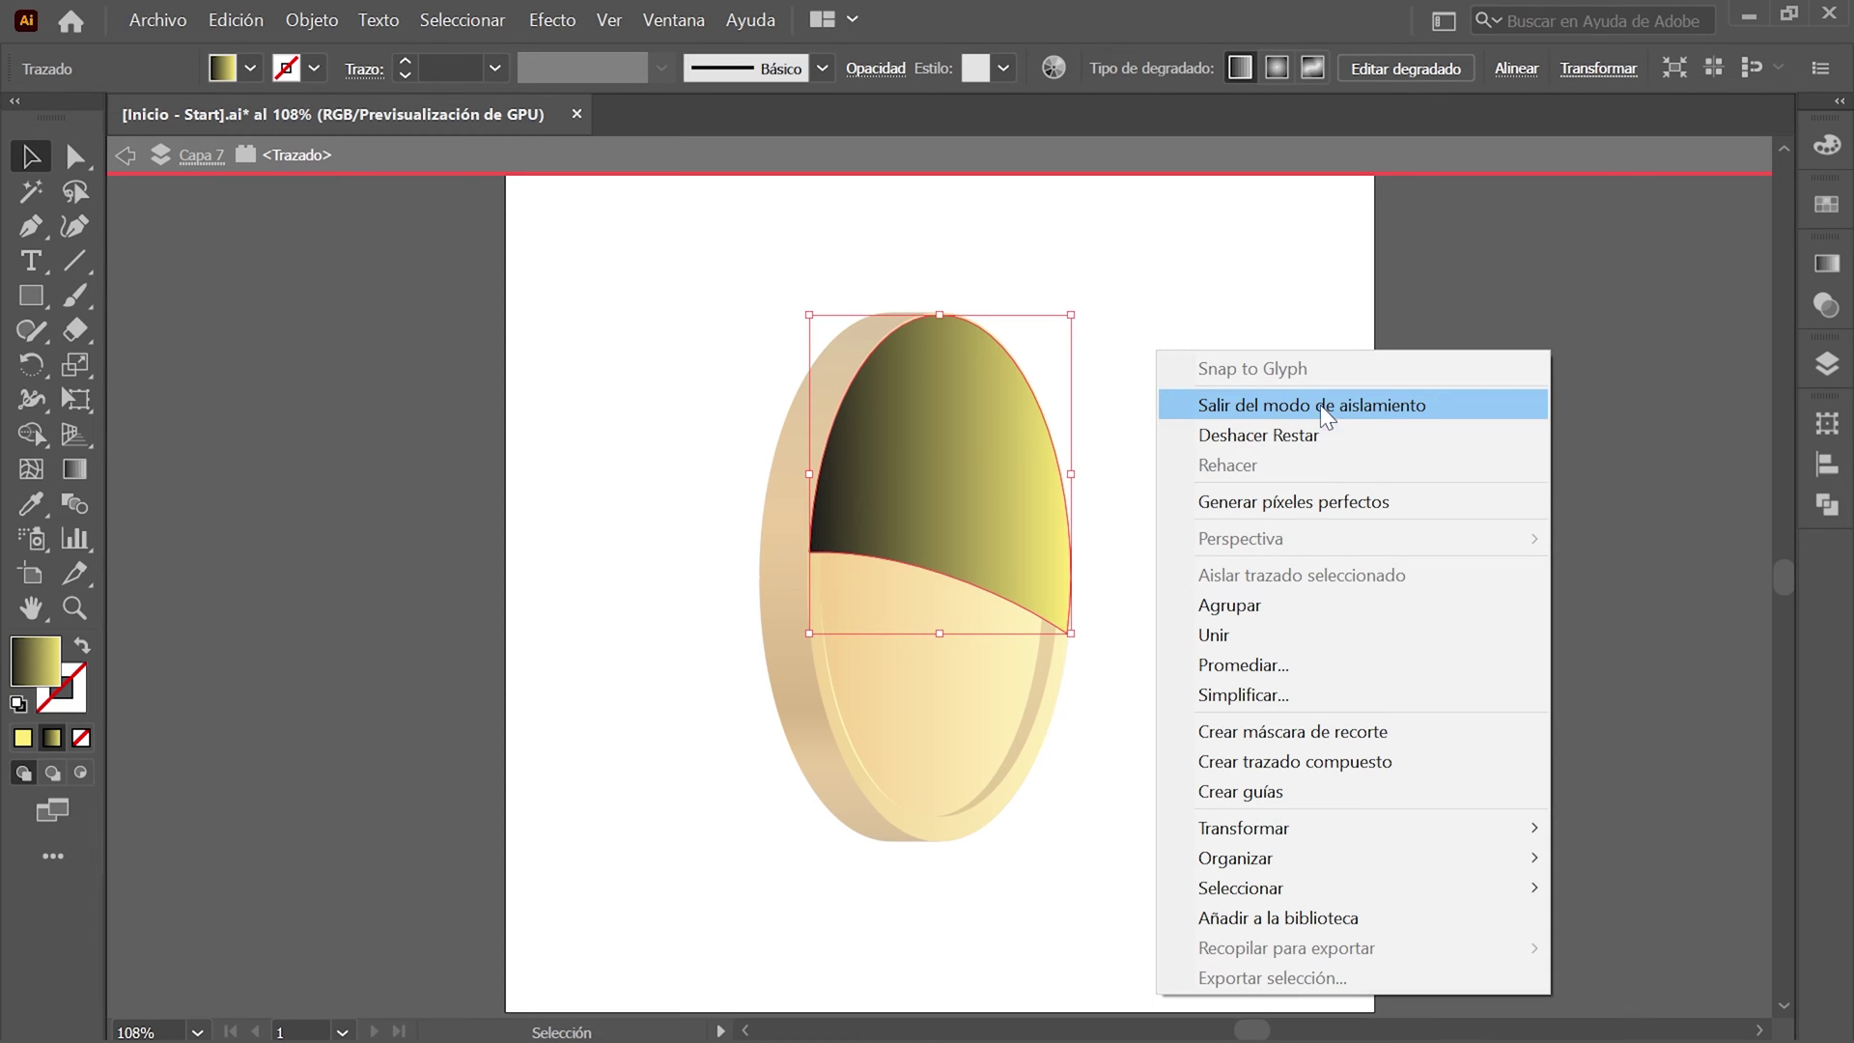
left_click(1450, 406)
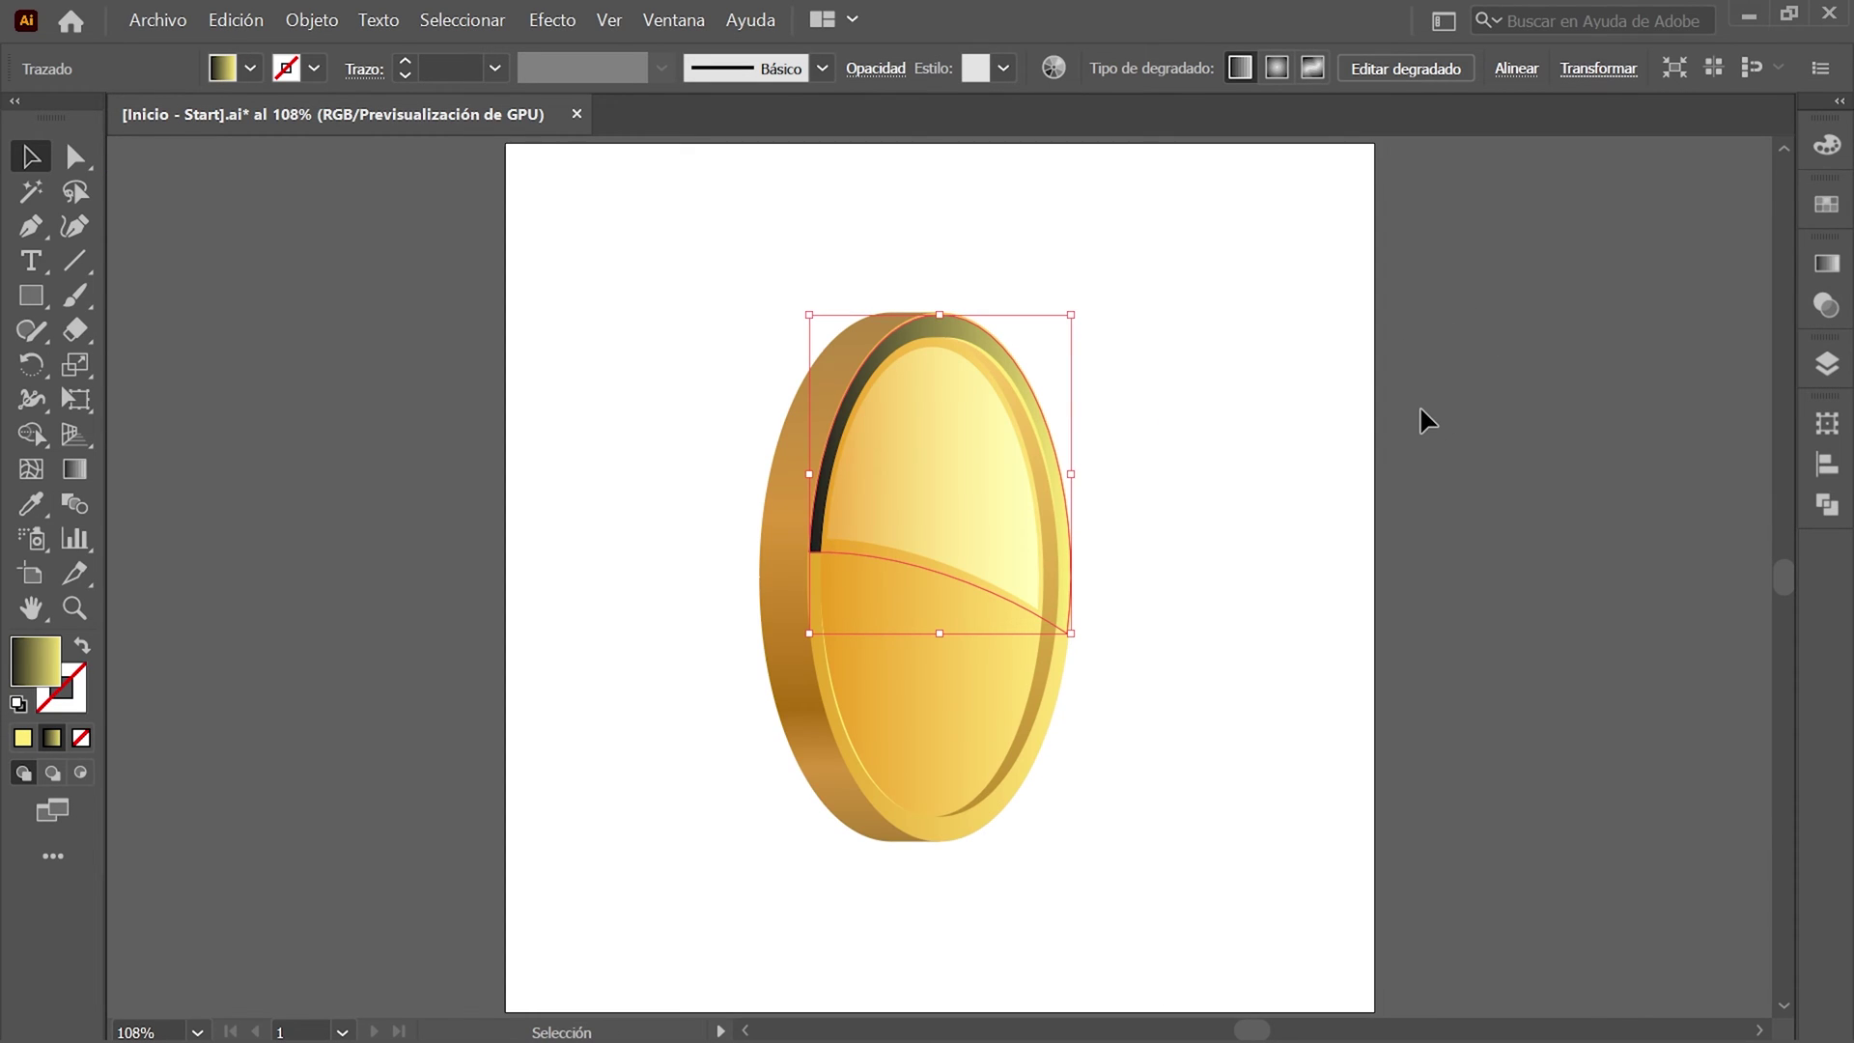
left_click(1827, 308)
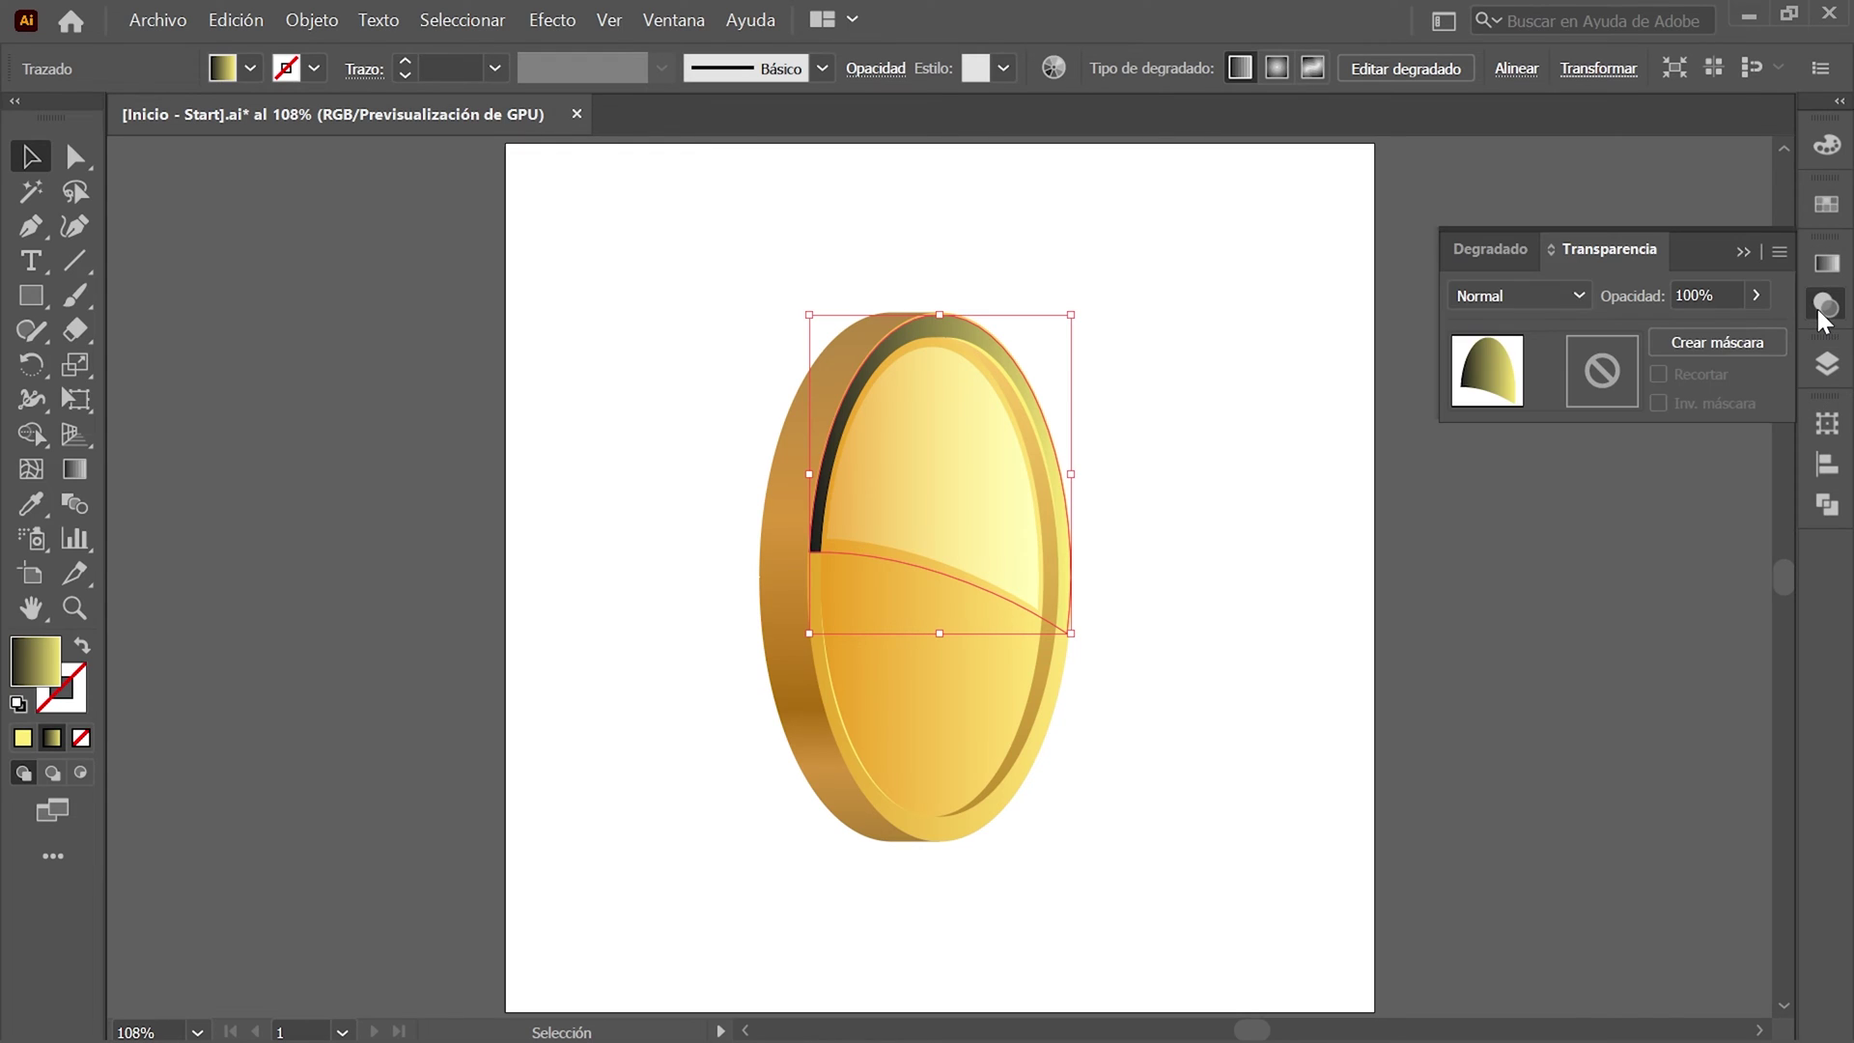
left_click(1574, 296)
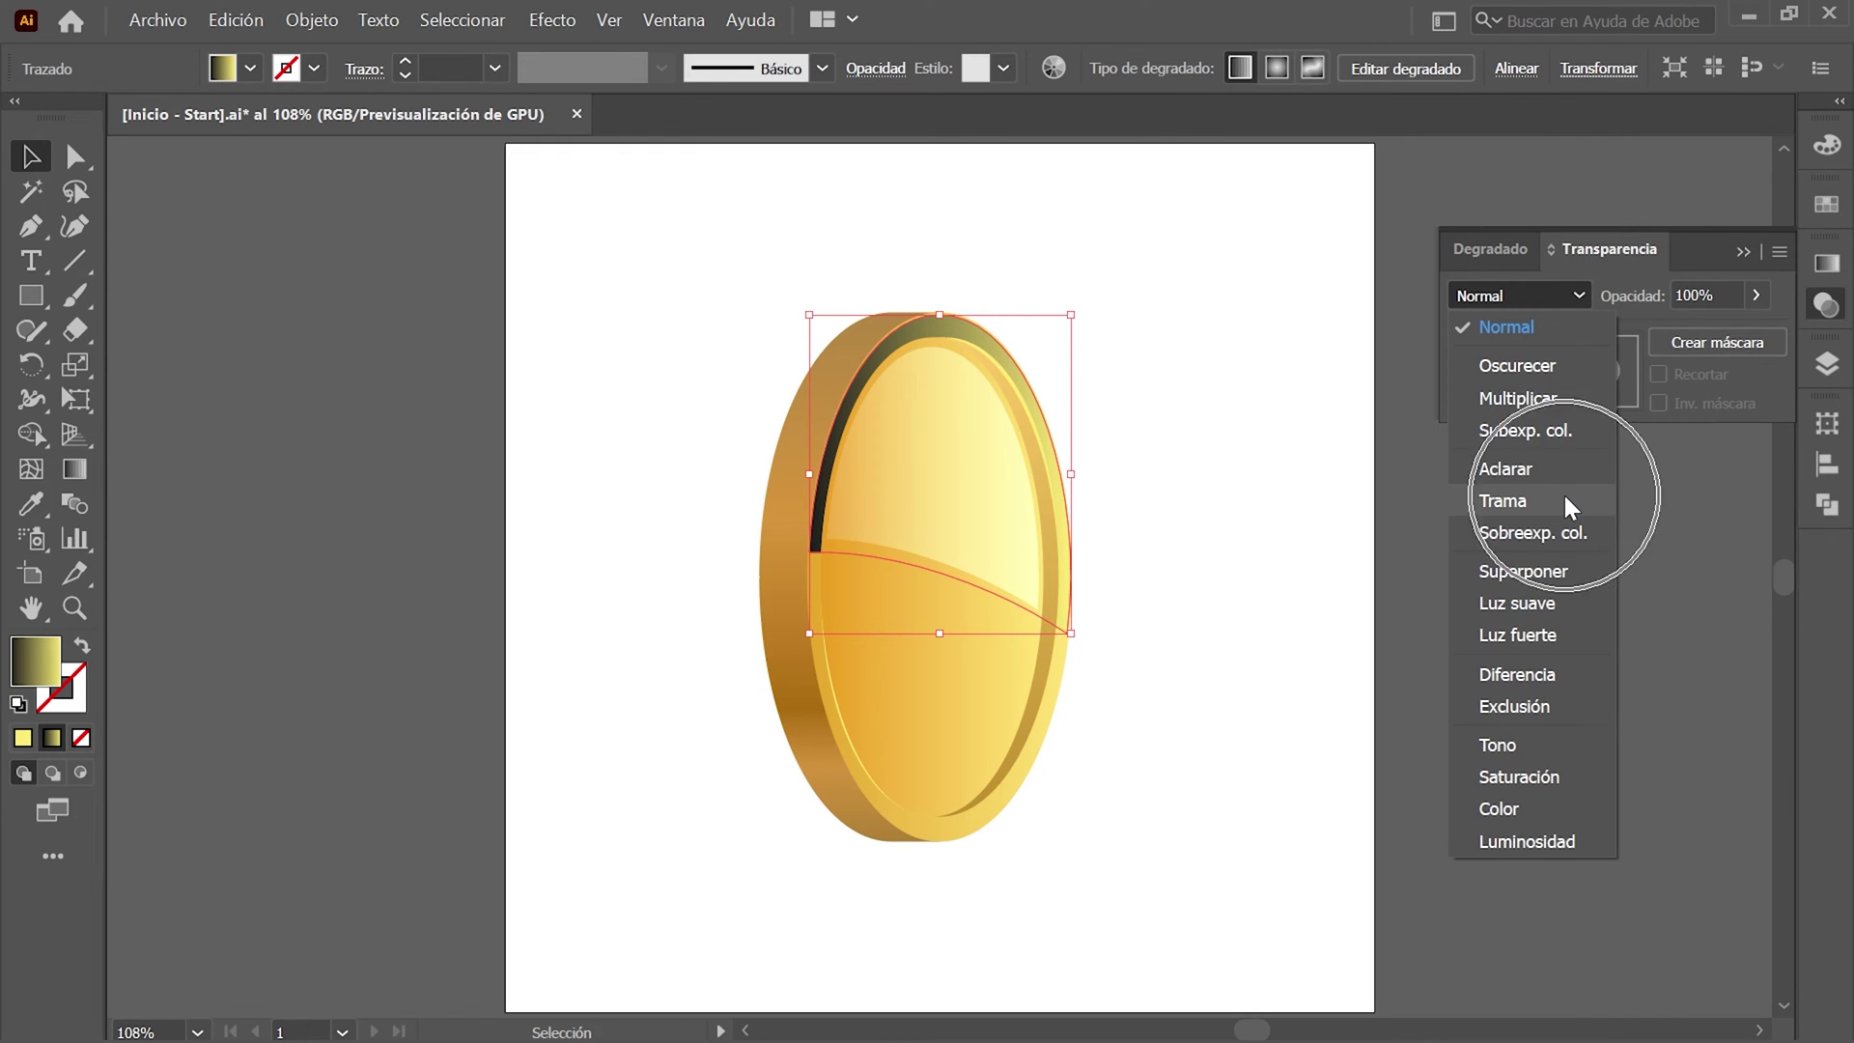
left_click(1565, 502)
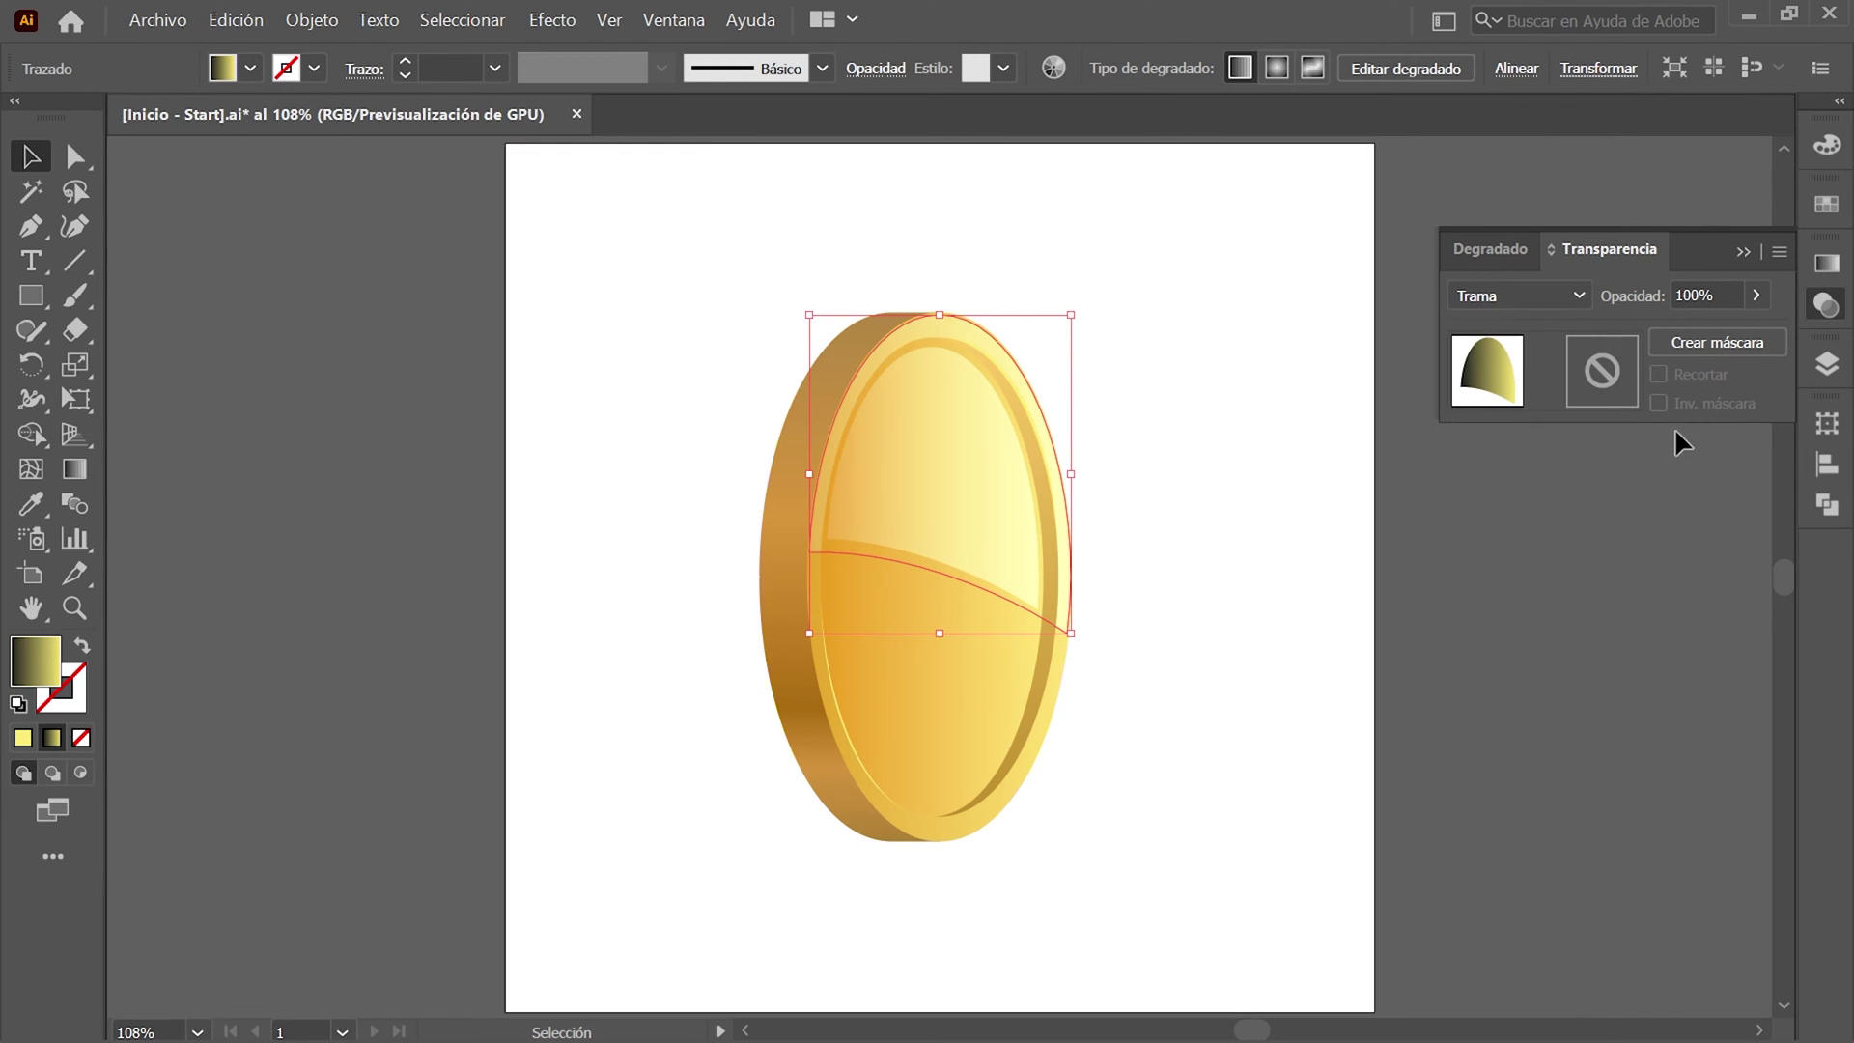
left_click(1826, 365)
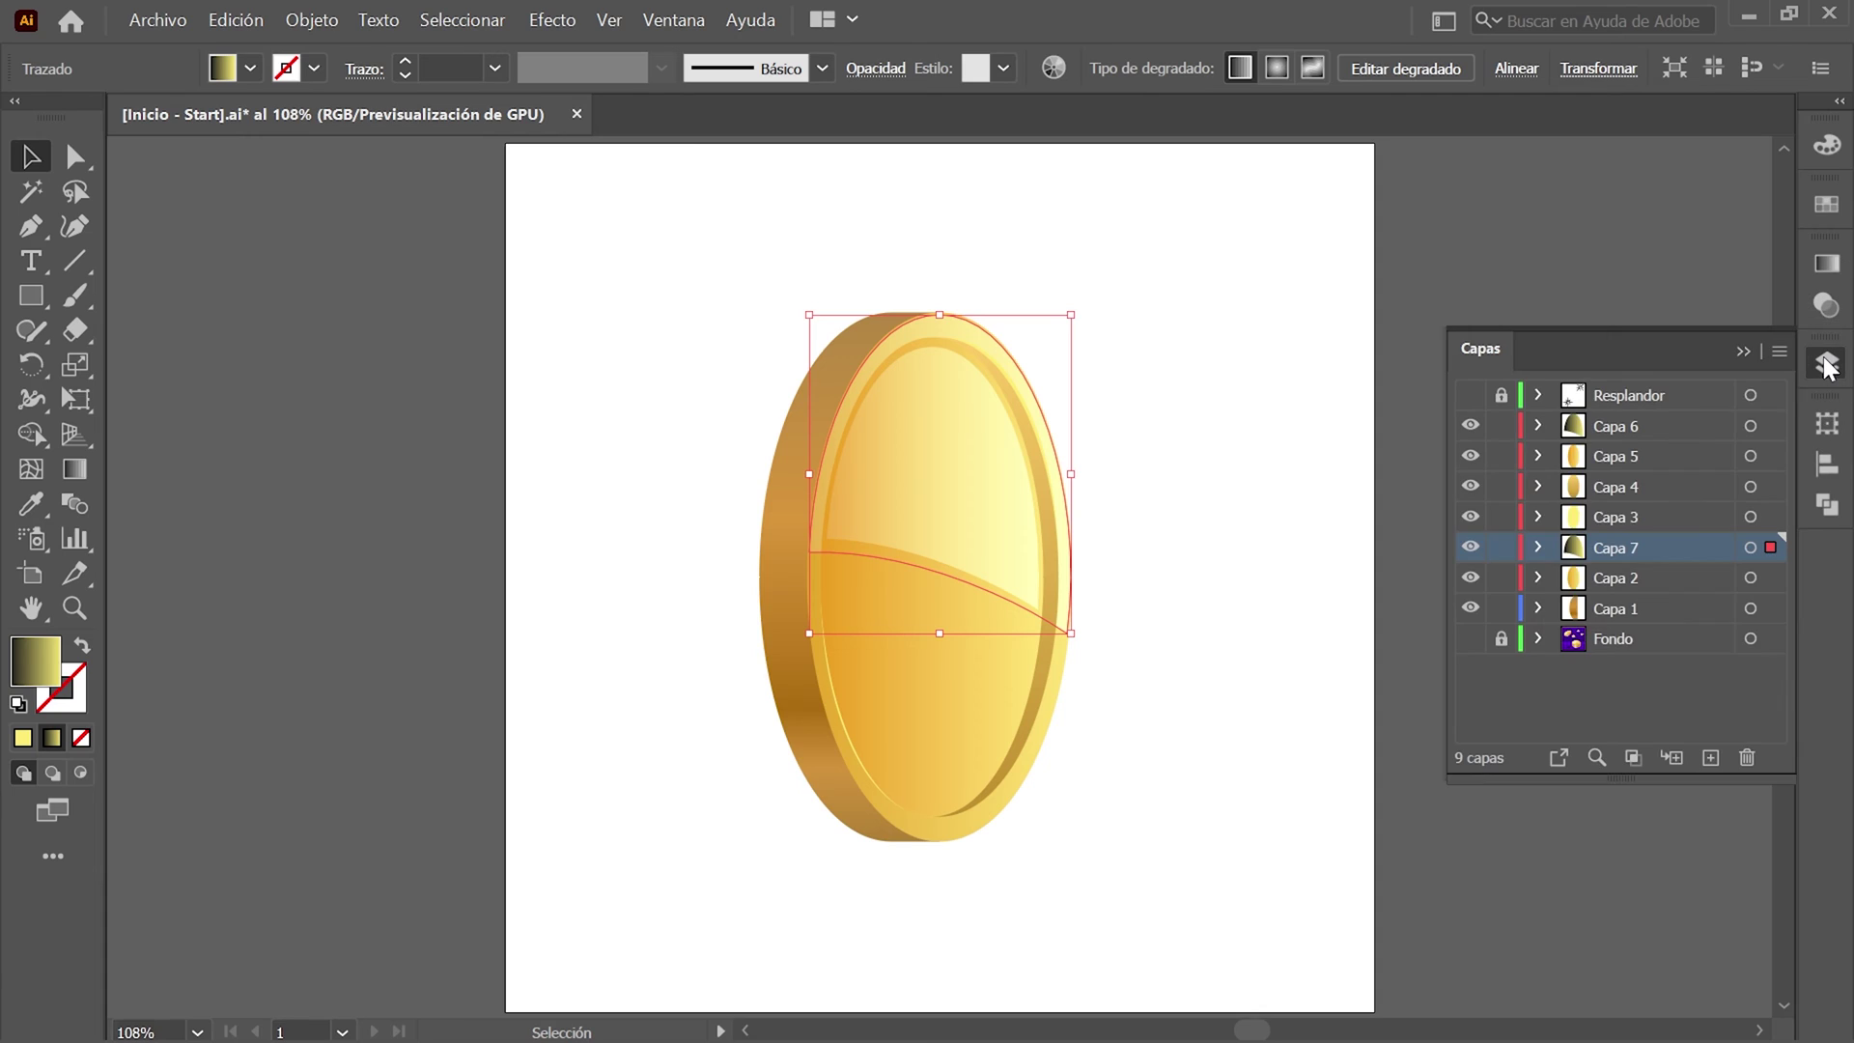
left_click(1767, 611)
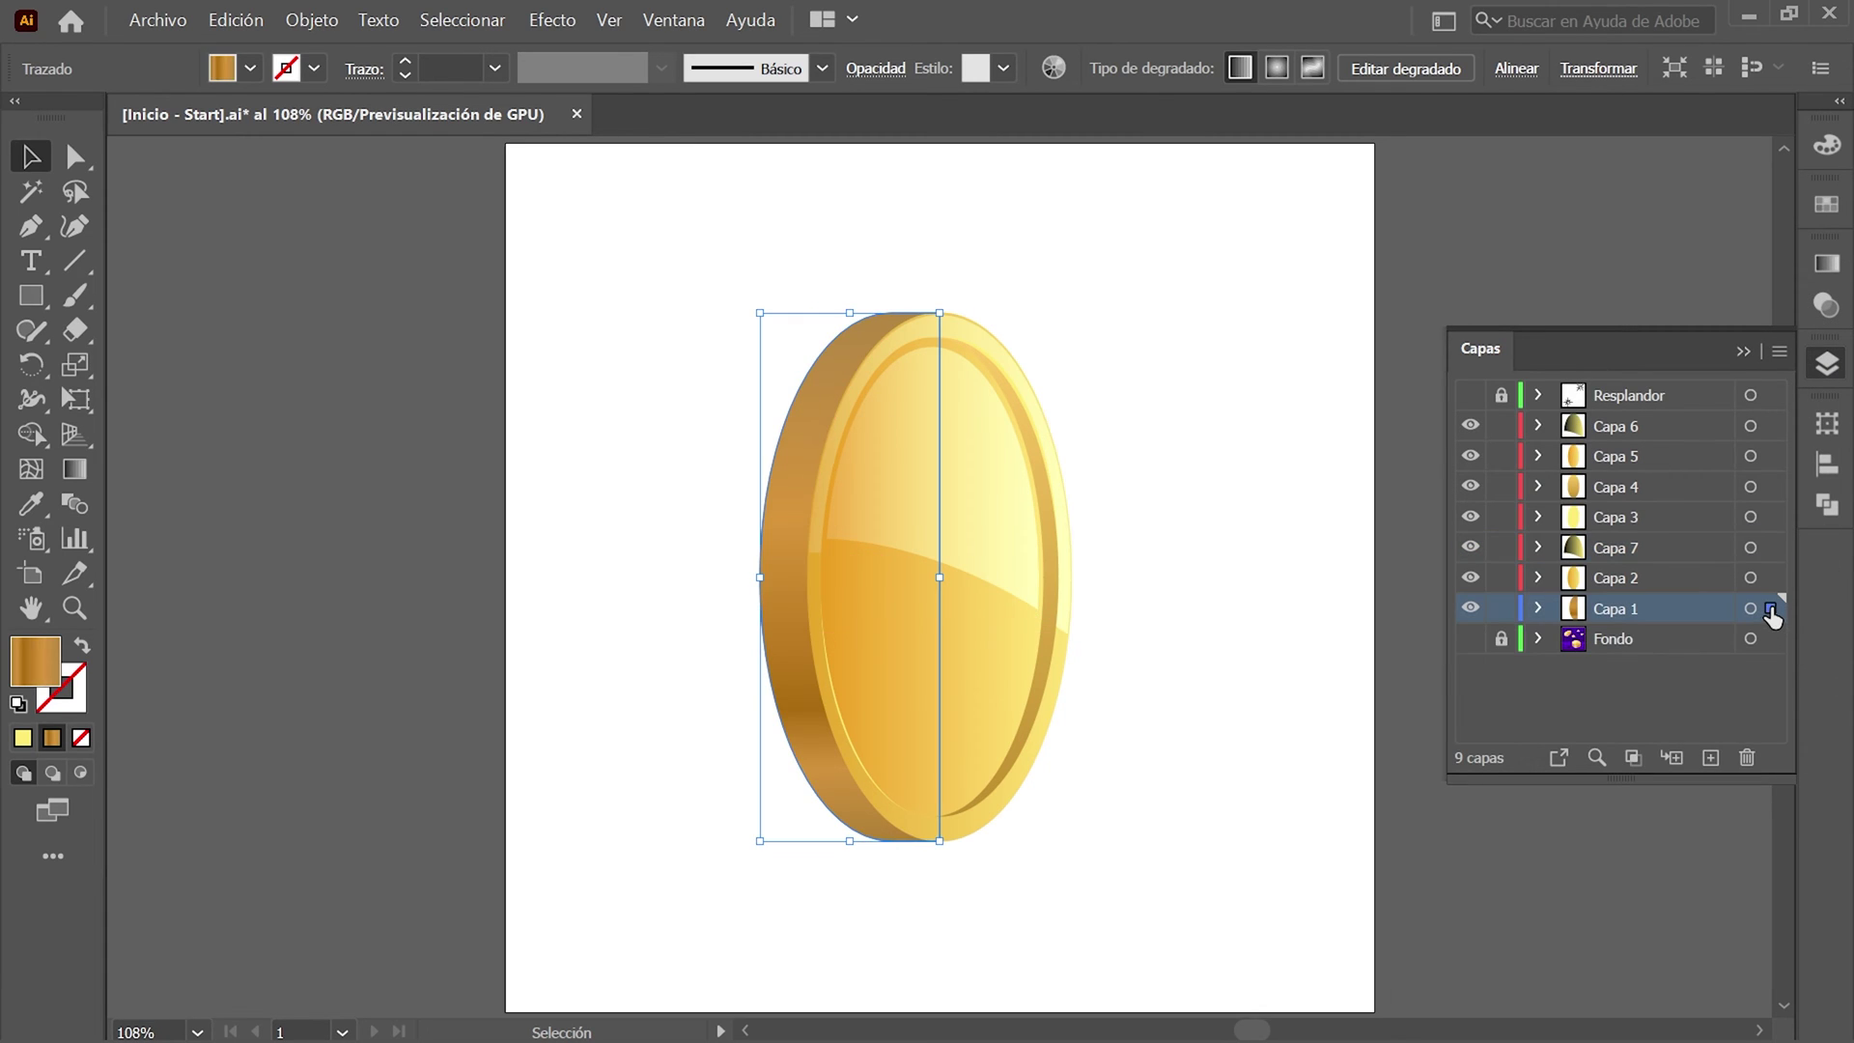
Duplicate Capa 1, rename the copy Capa 7, and isolate its gold side path.
left_click(1779, 351)
left_click(1741, 419)
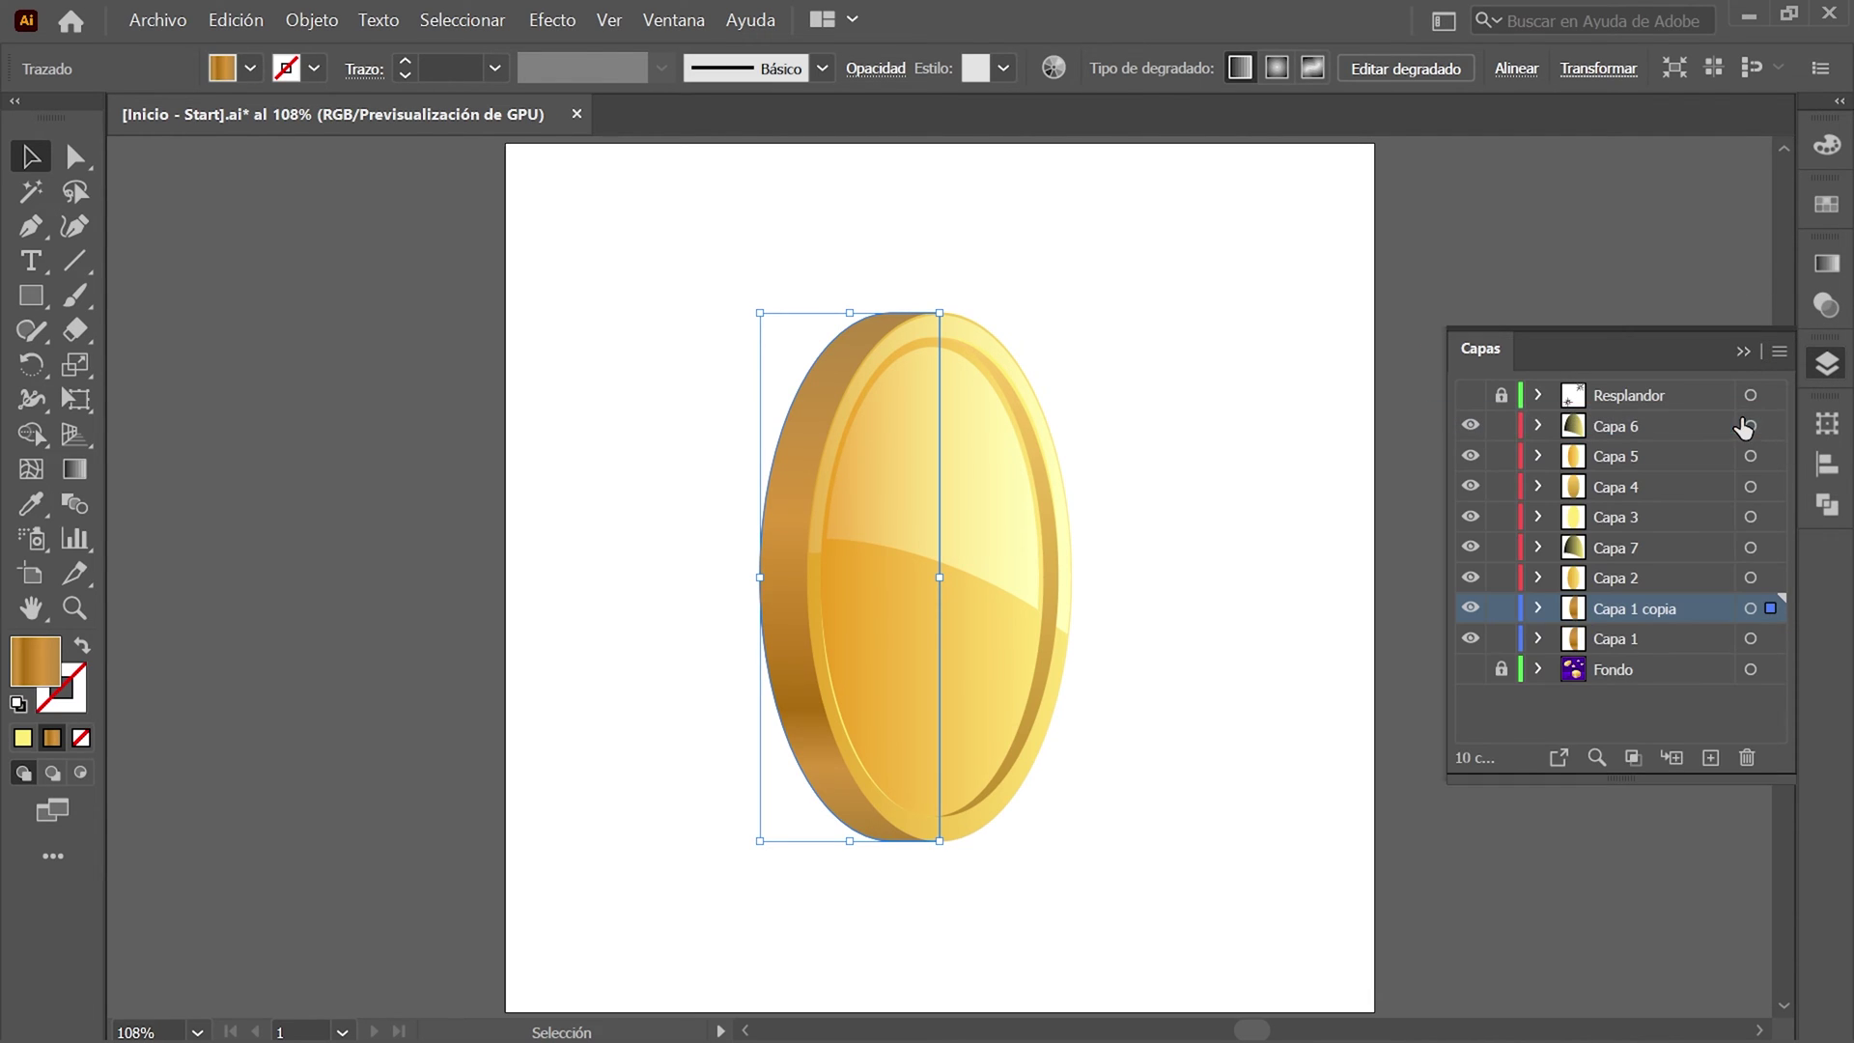
double_click(1665, 607)
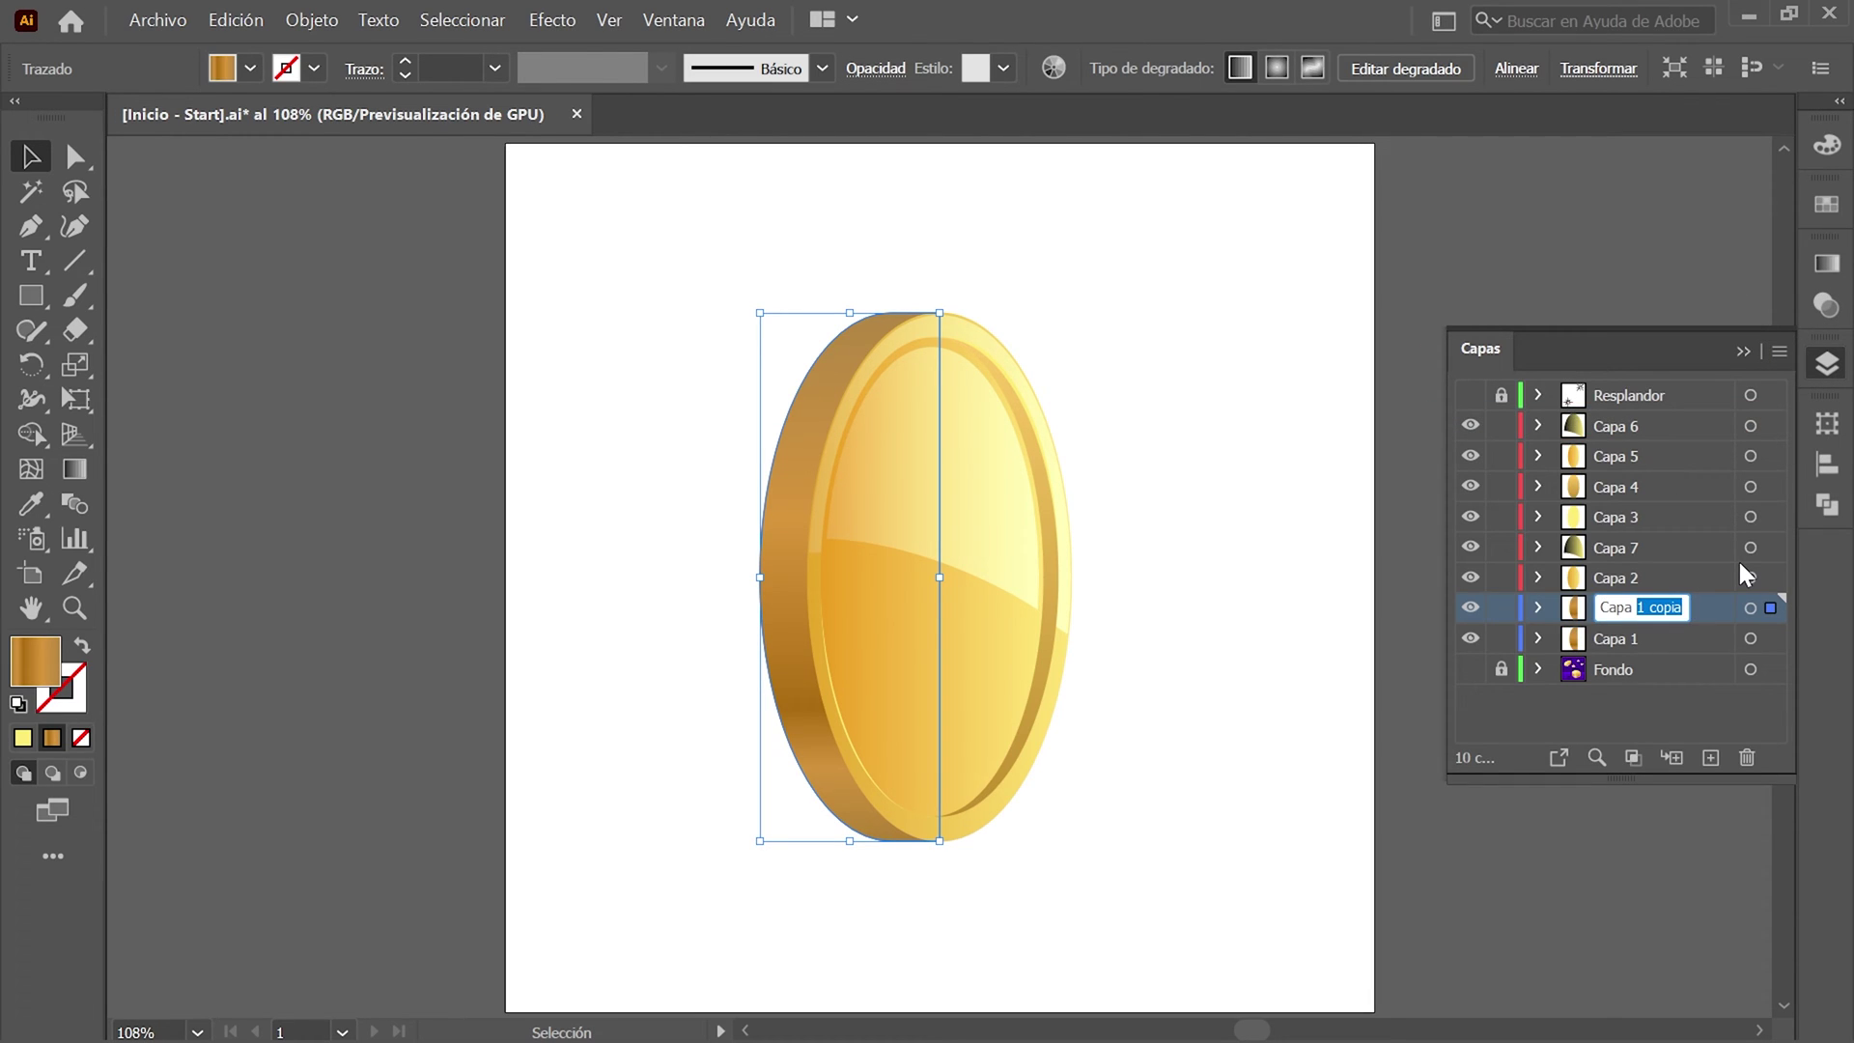
type("7")
key("Return")
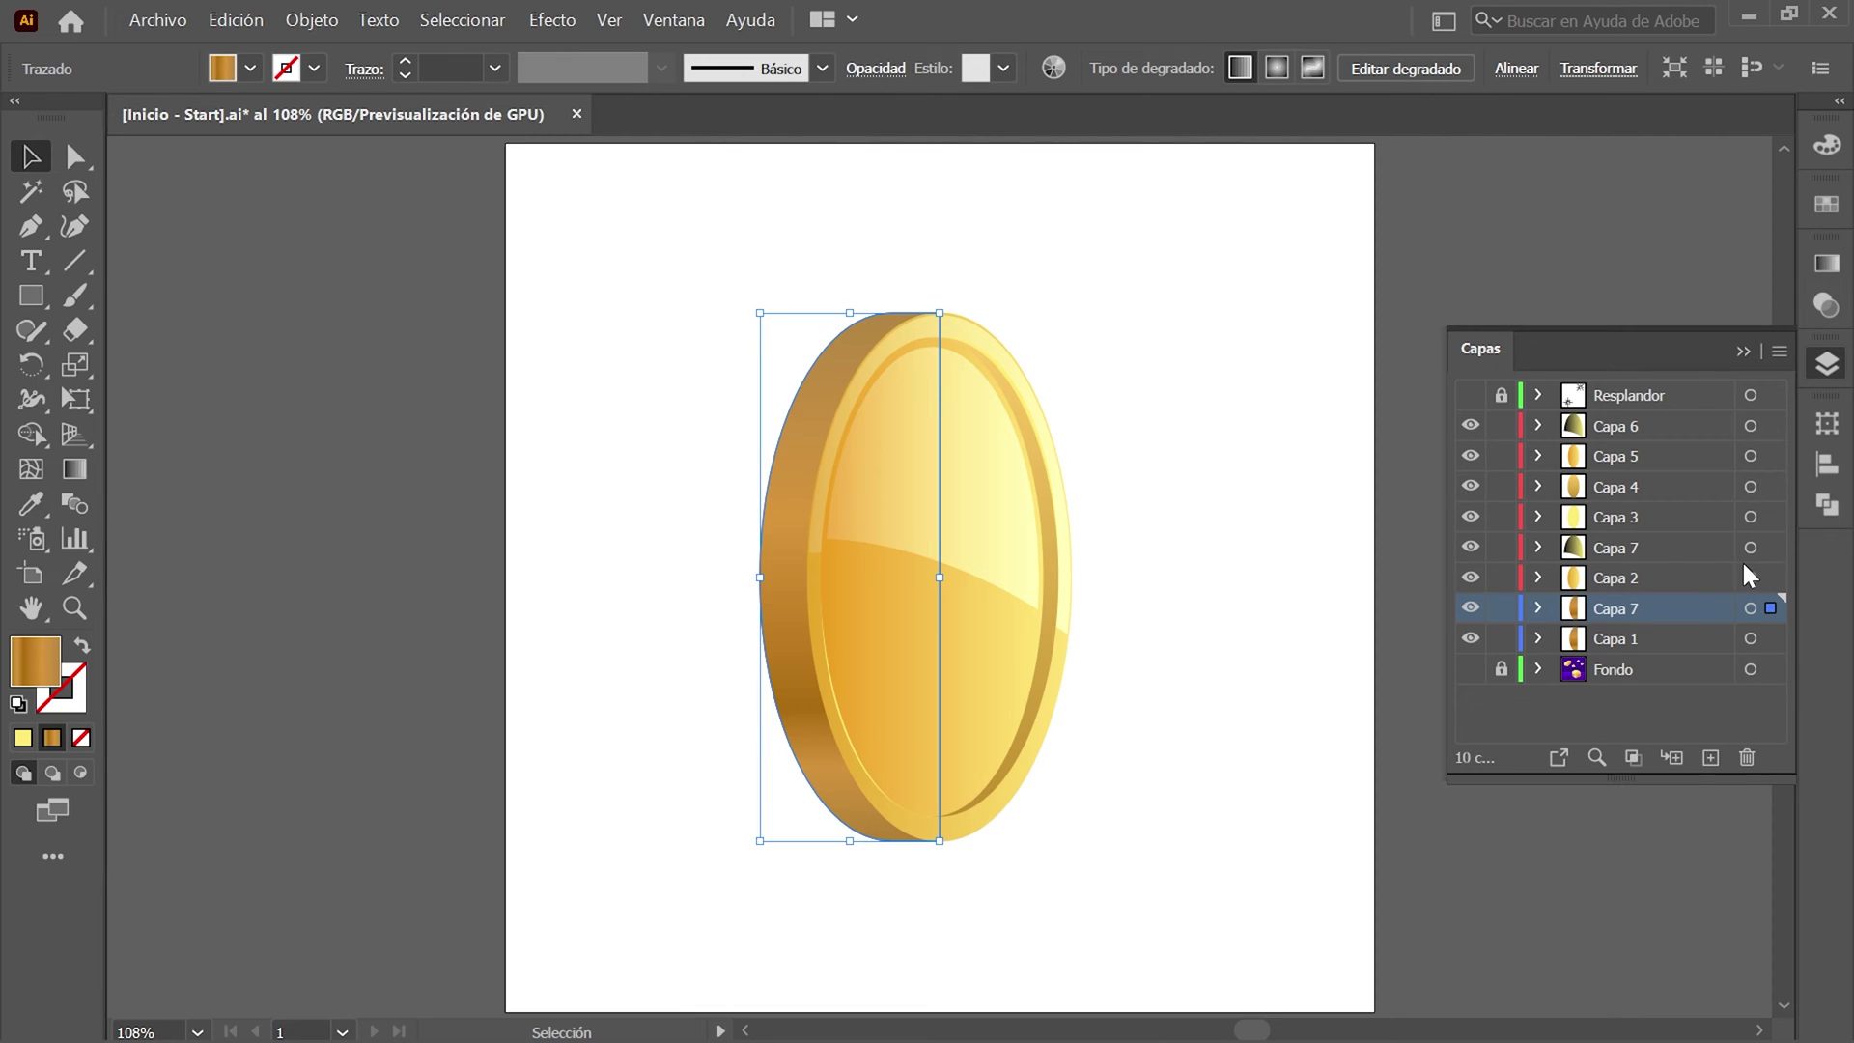
right_click(1101, 289)
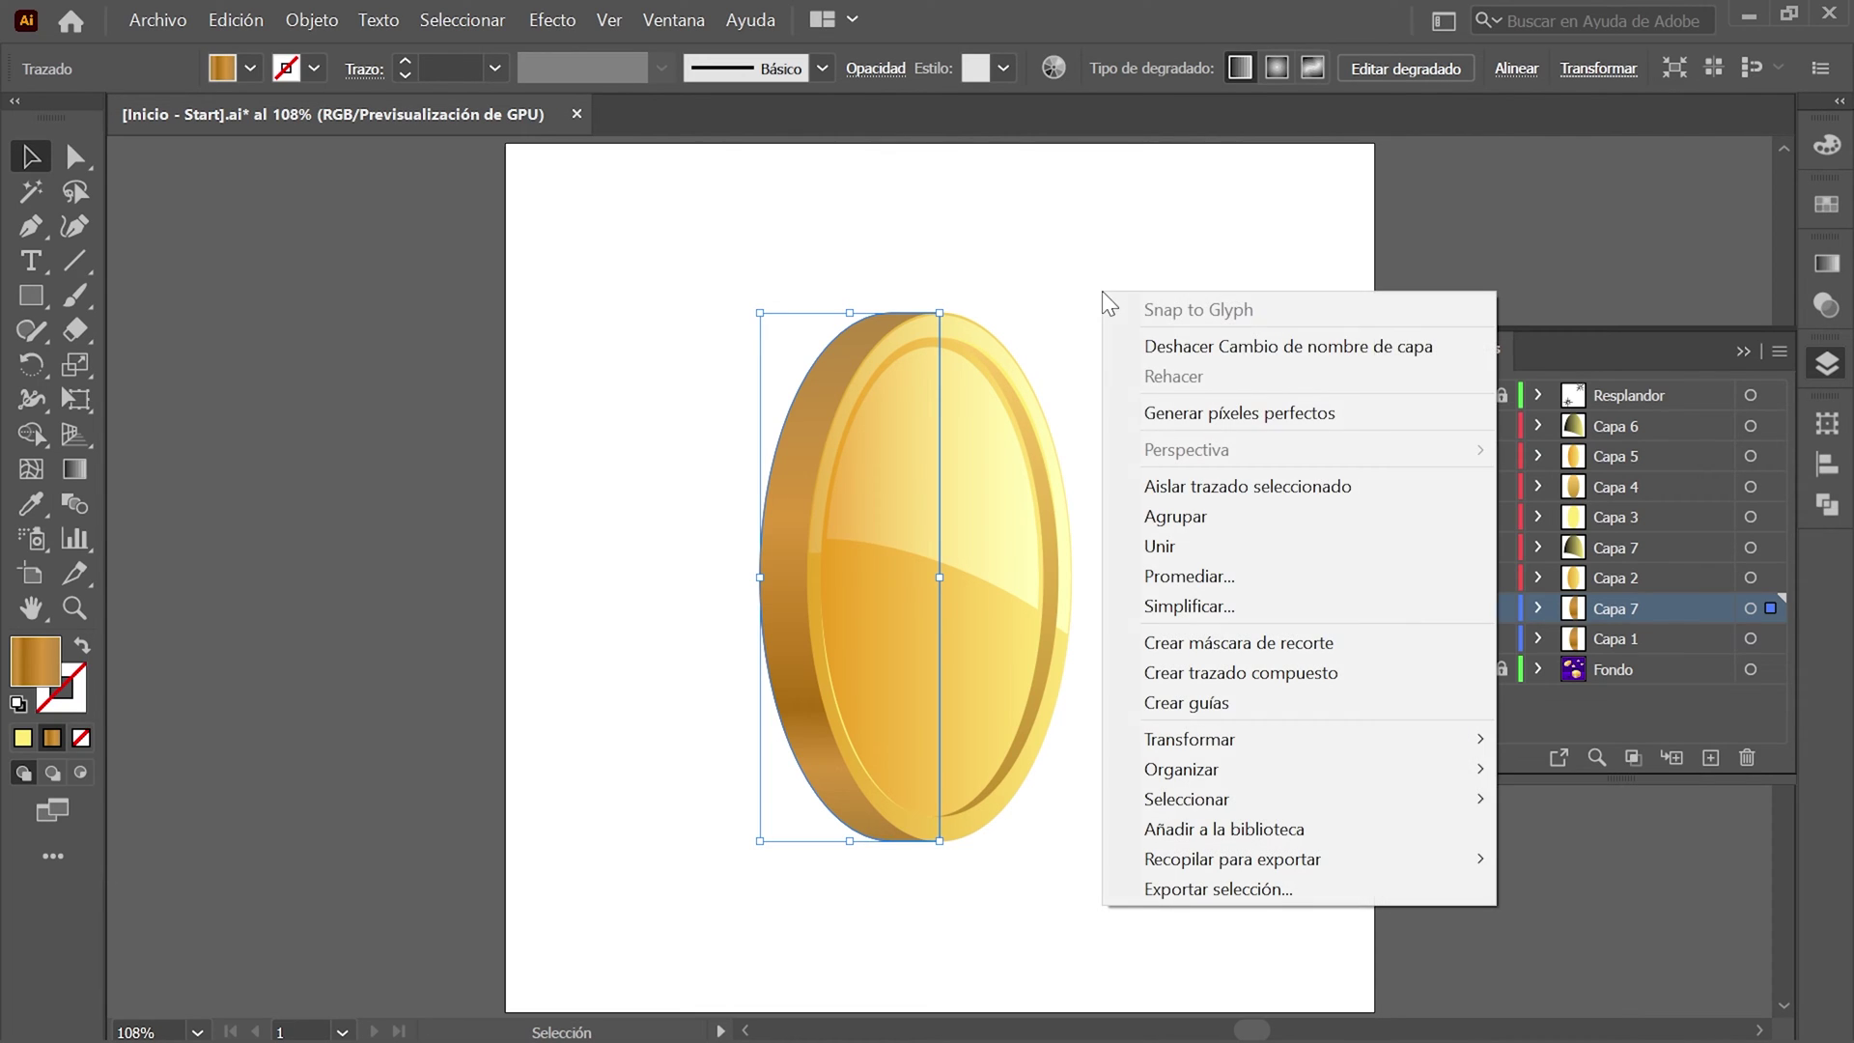
left_click(1359, 484)
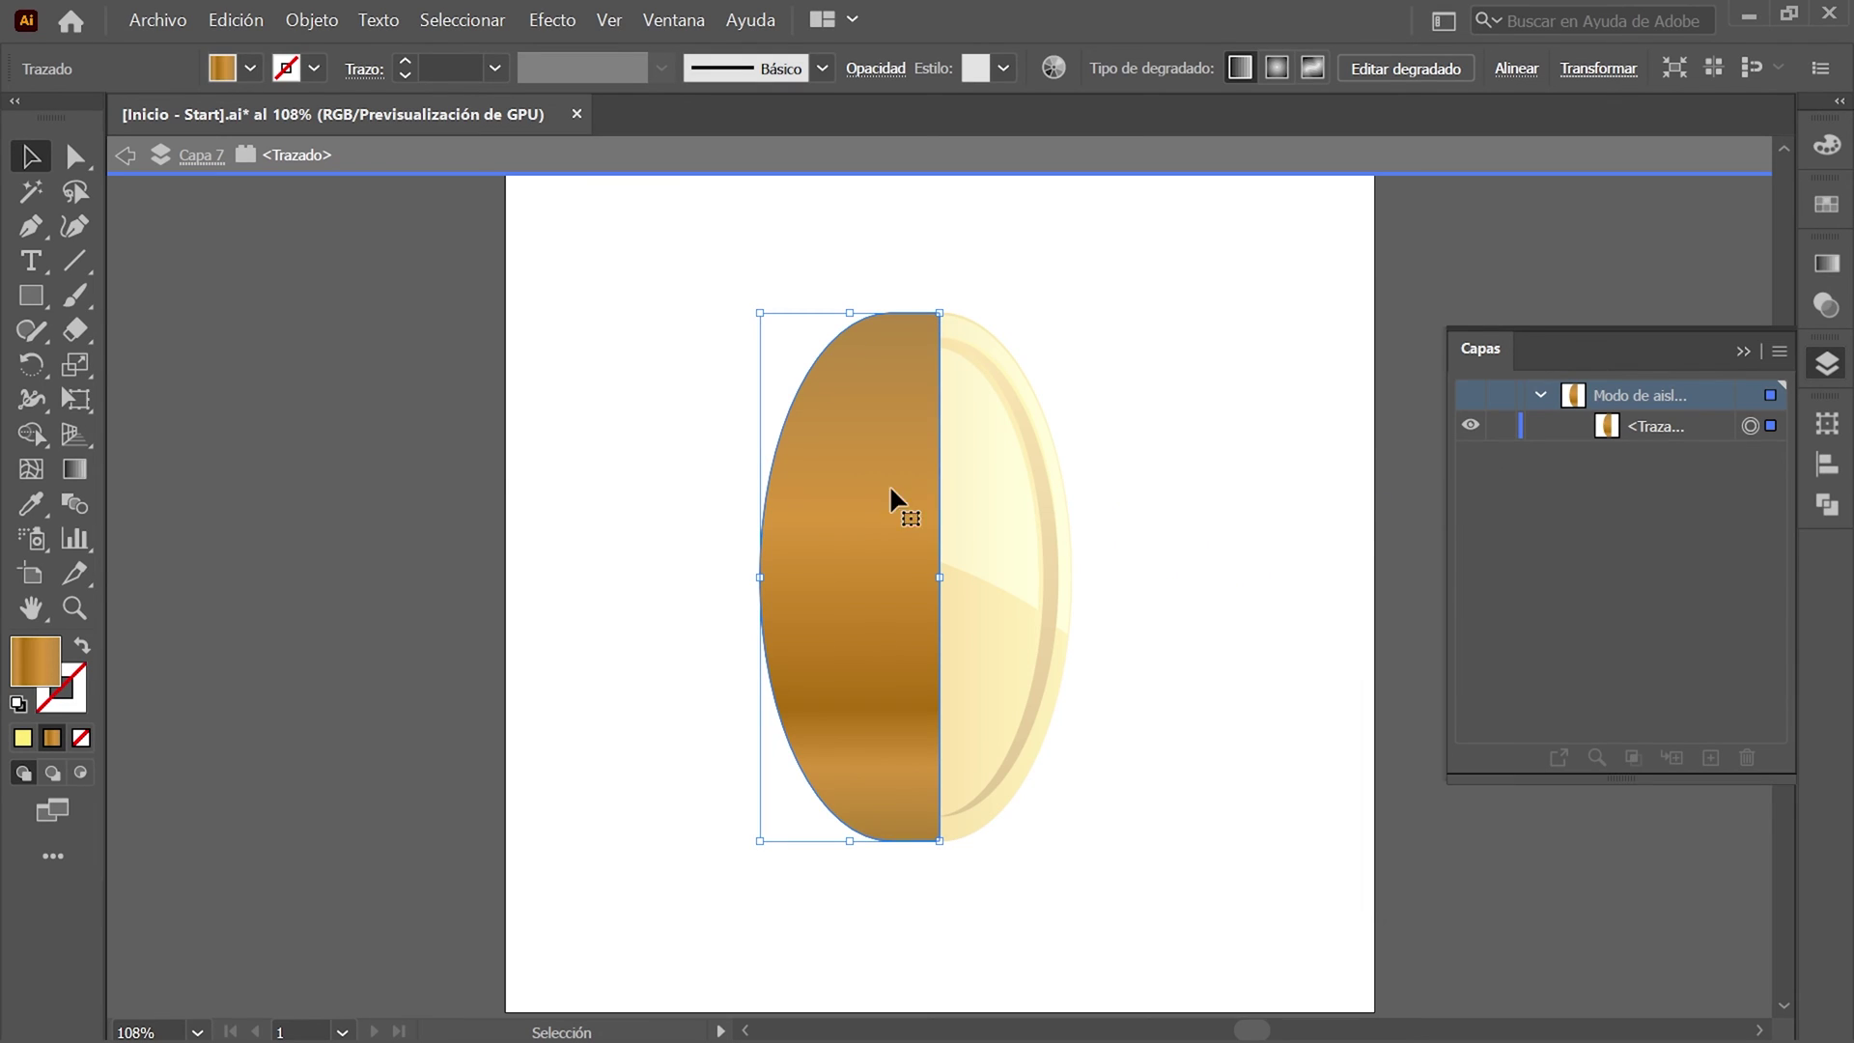
Draw a 287 × 287 px square and move it to Y 550 px.
left_click(26, 307)
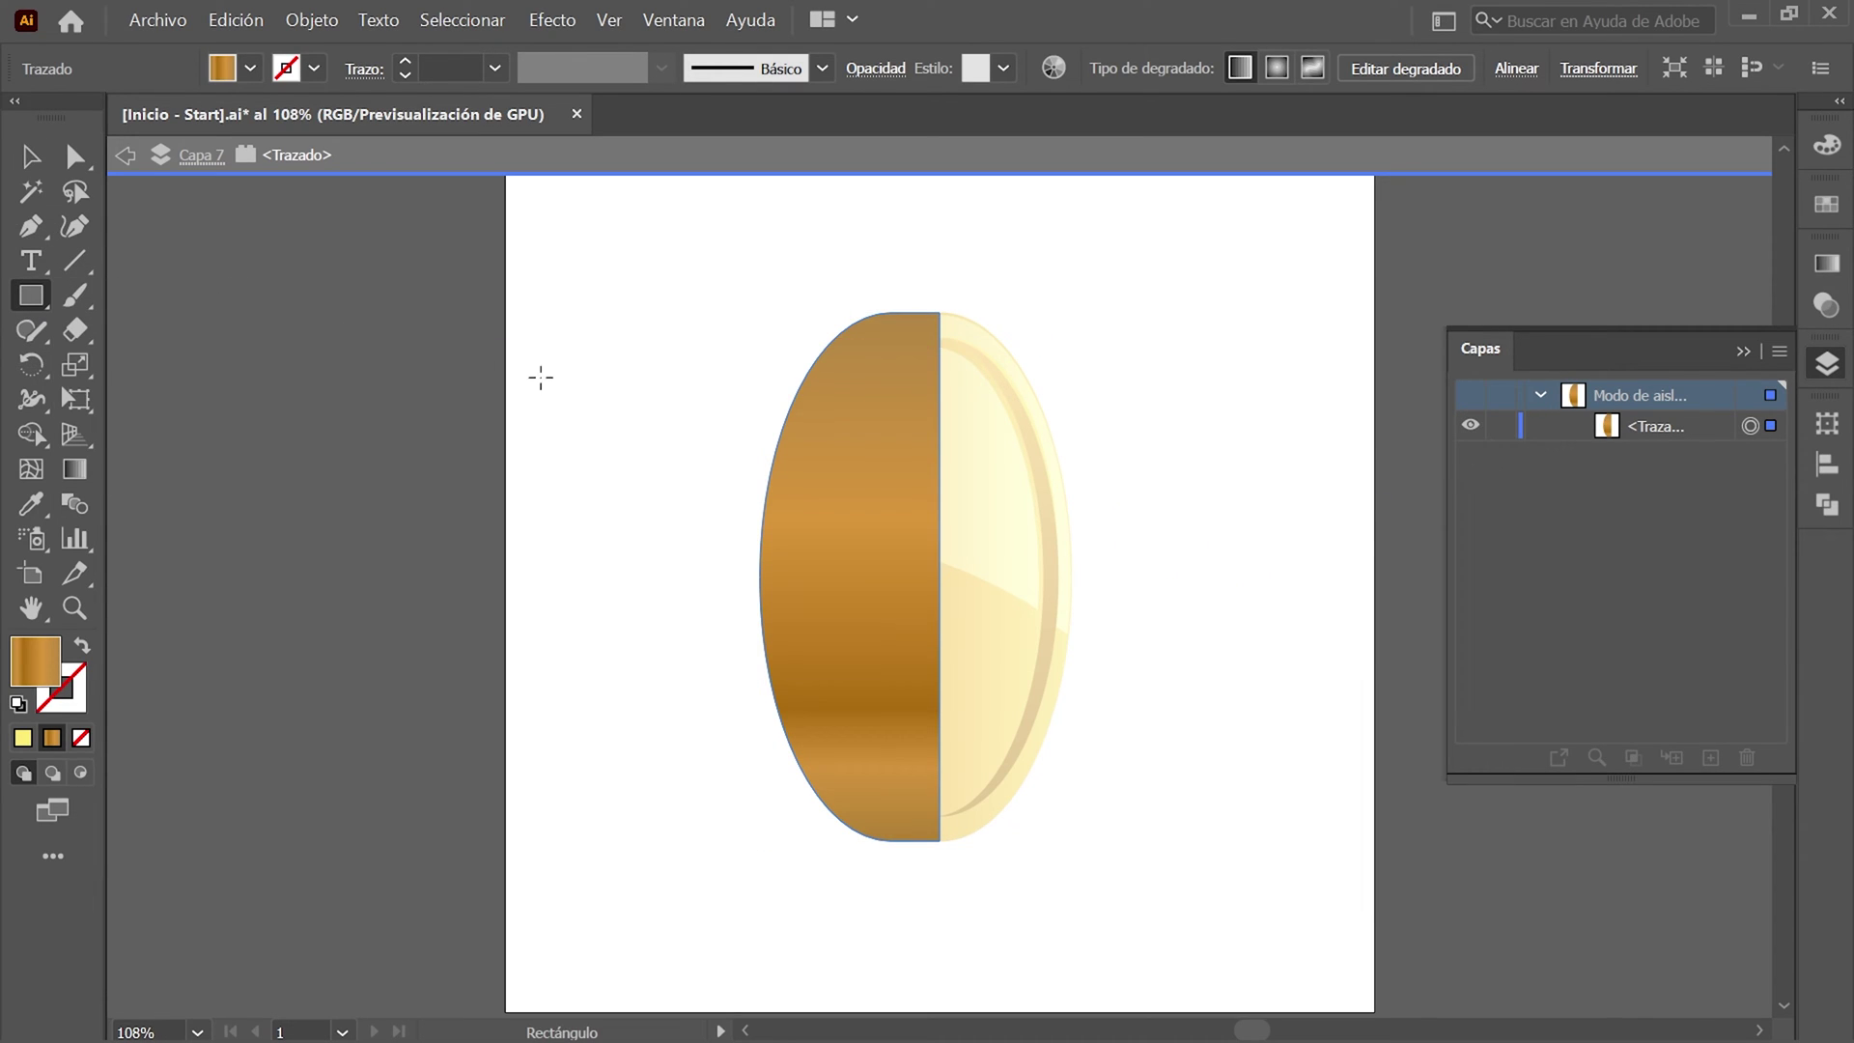
left_click(756, 577)
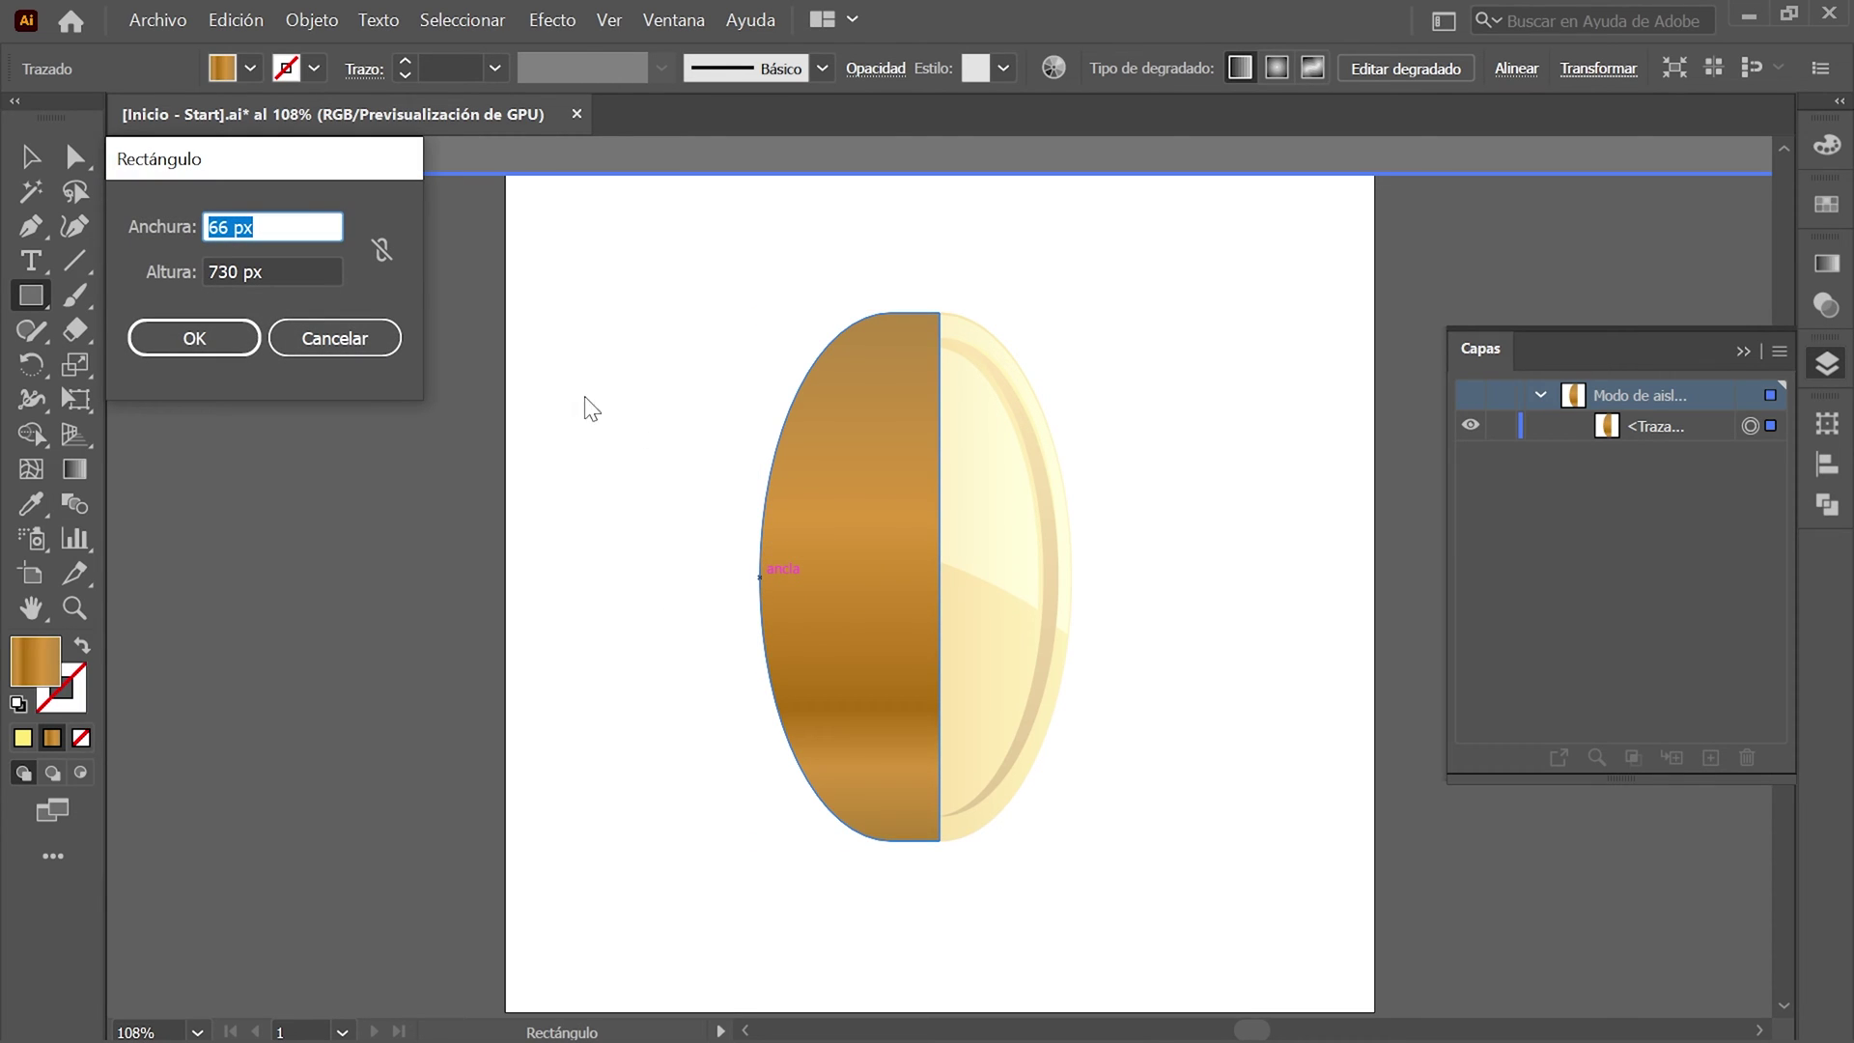
type("287")
key("Tab")
type("287")
key("Tab")
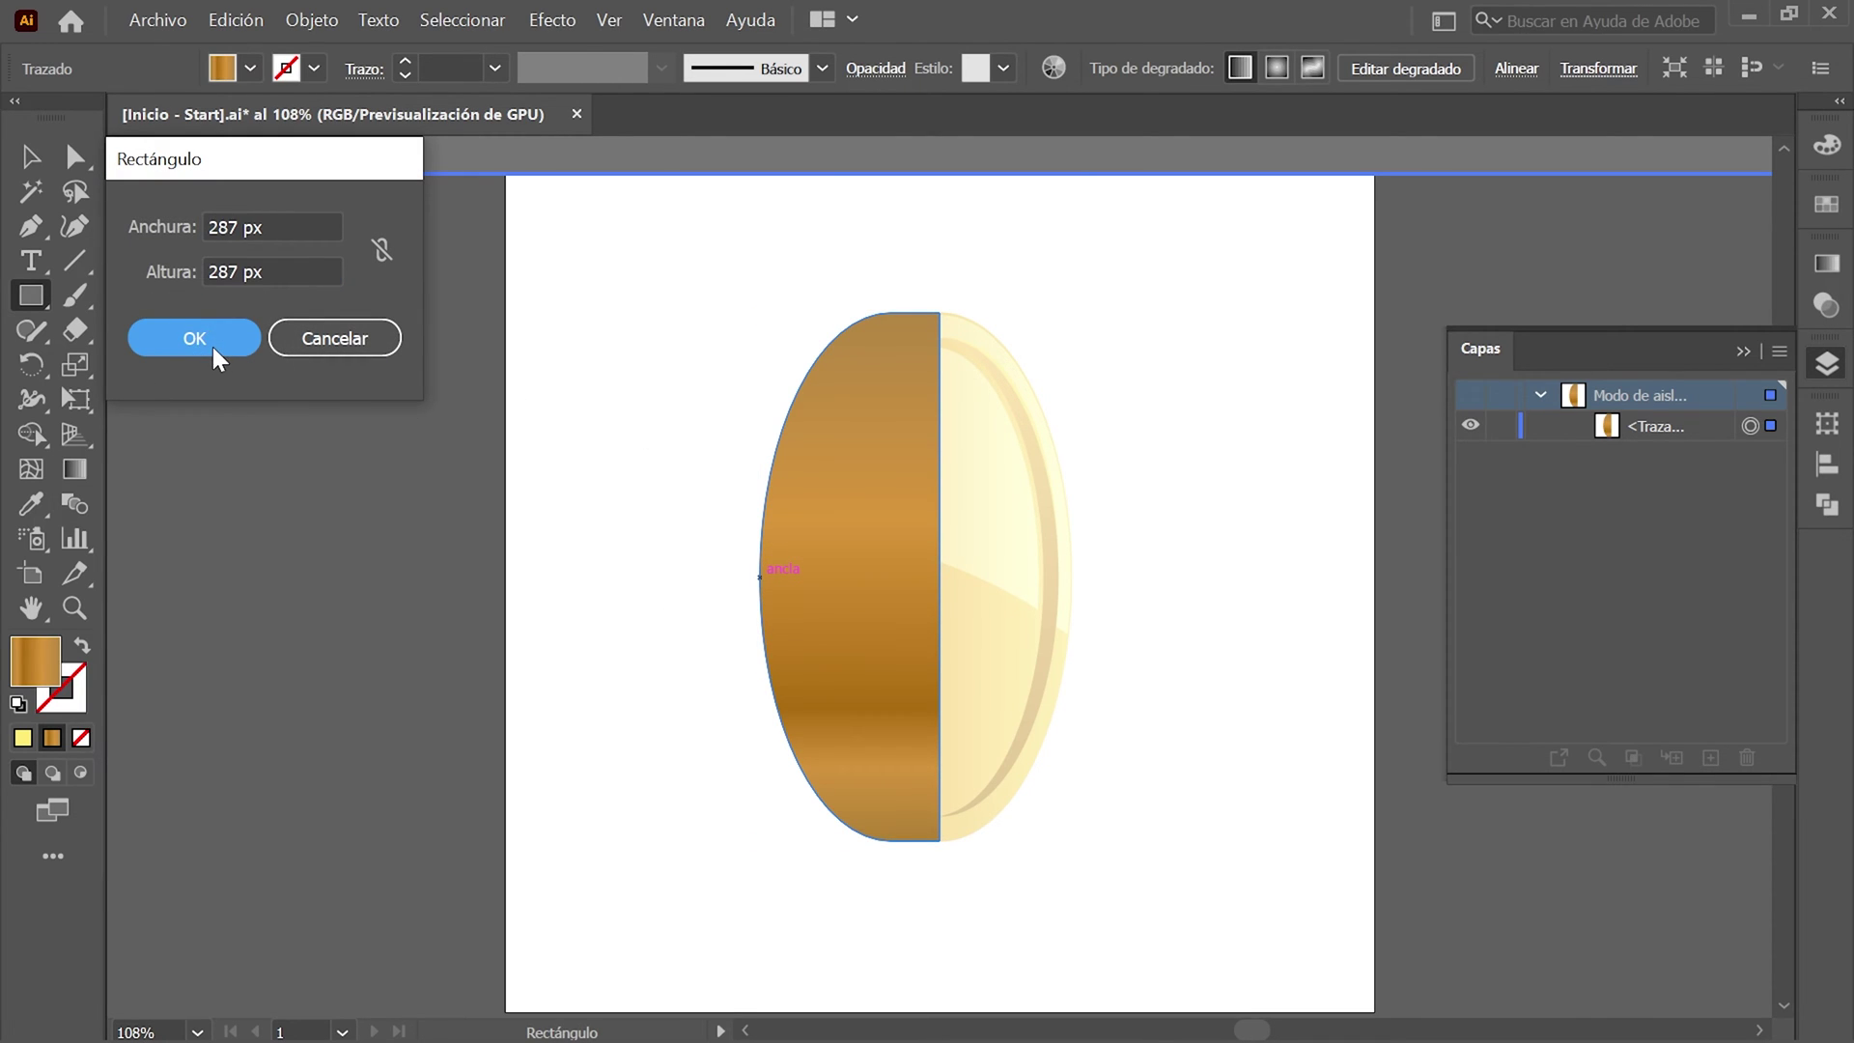
left_click(212, 346)
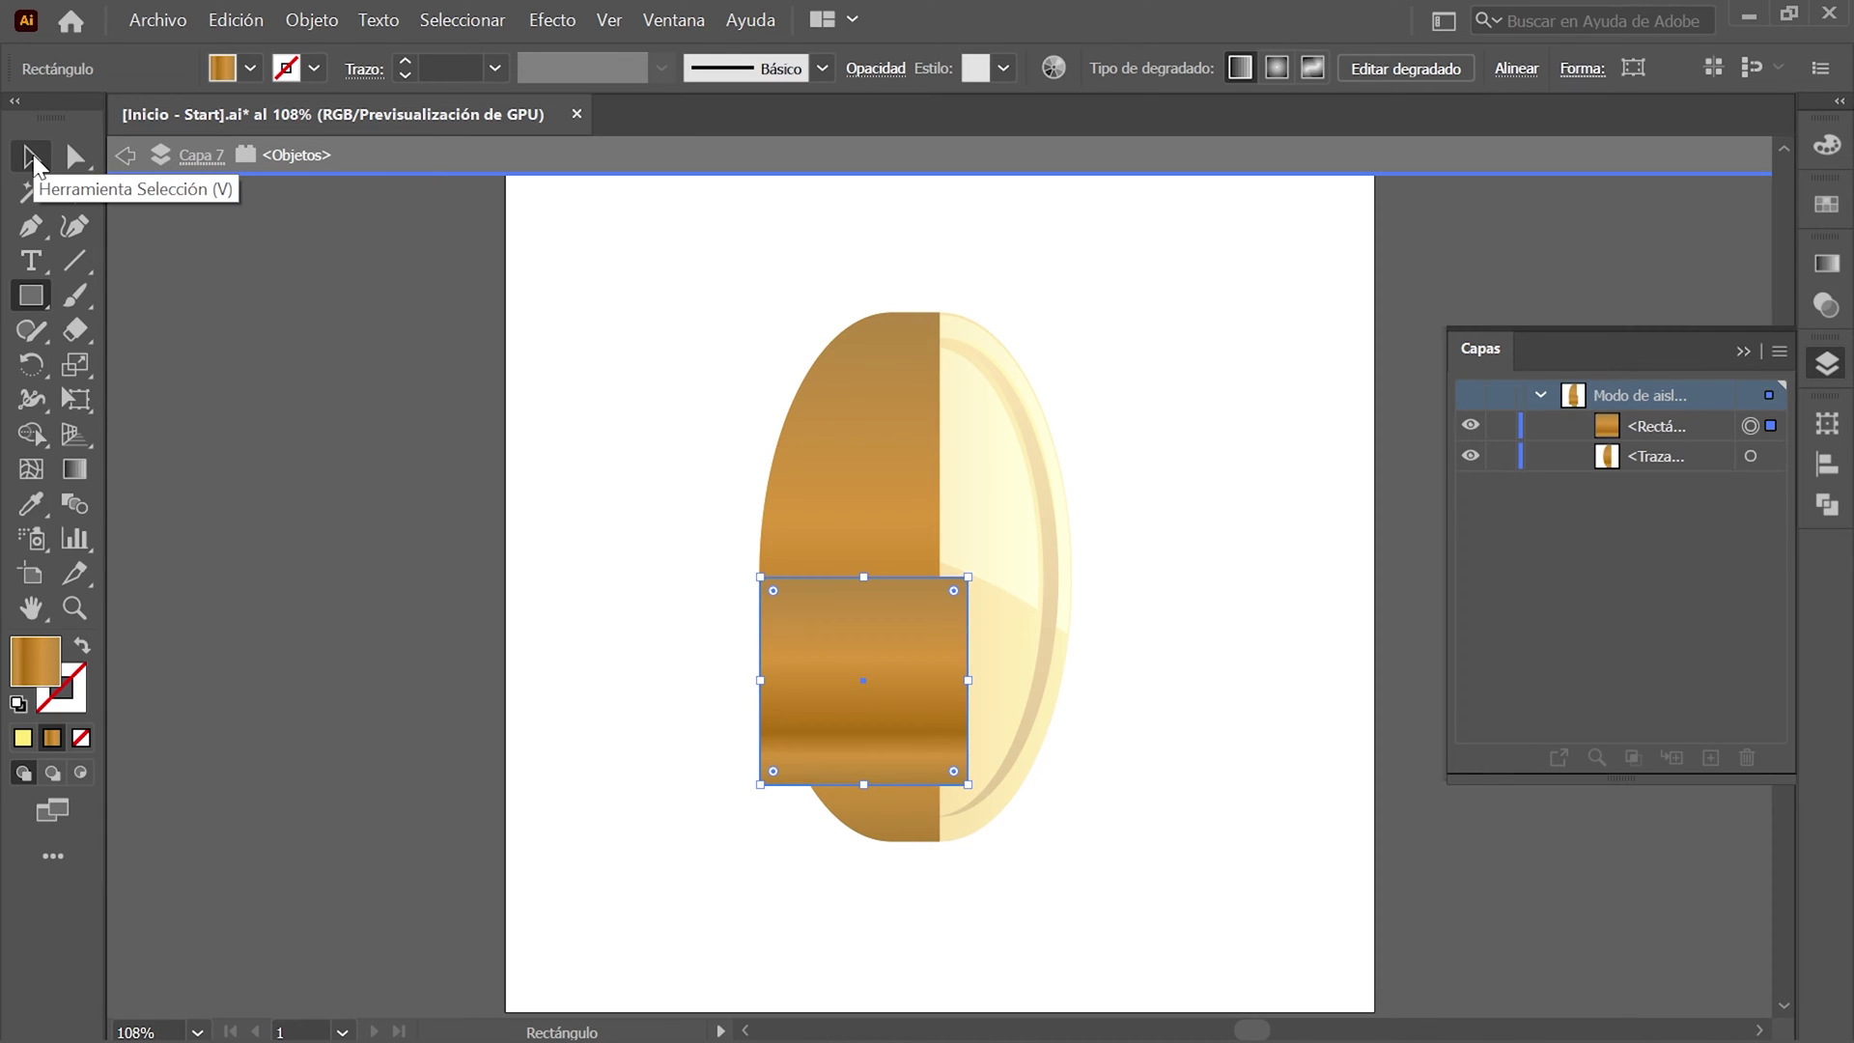
left_click(32, 157)
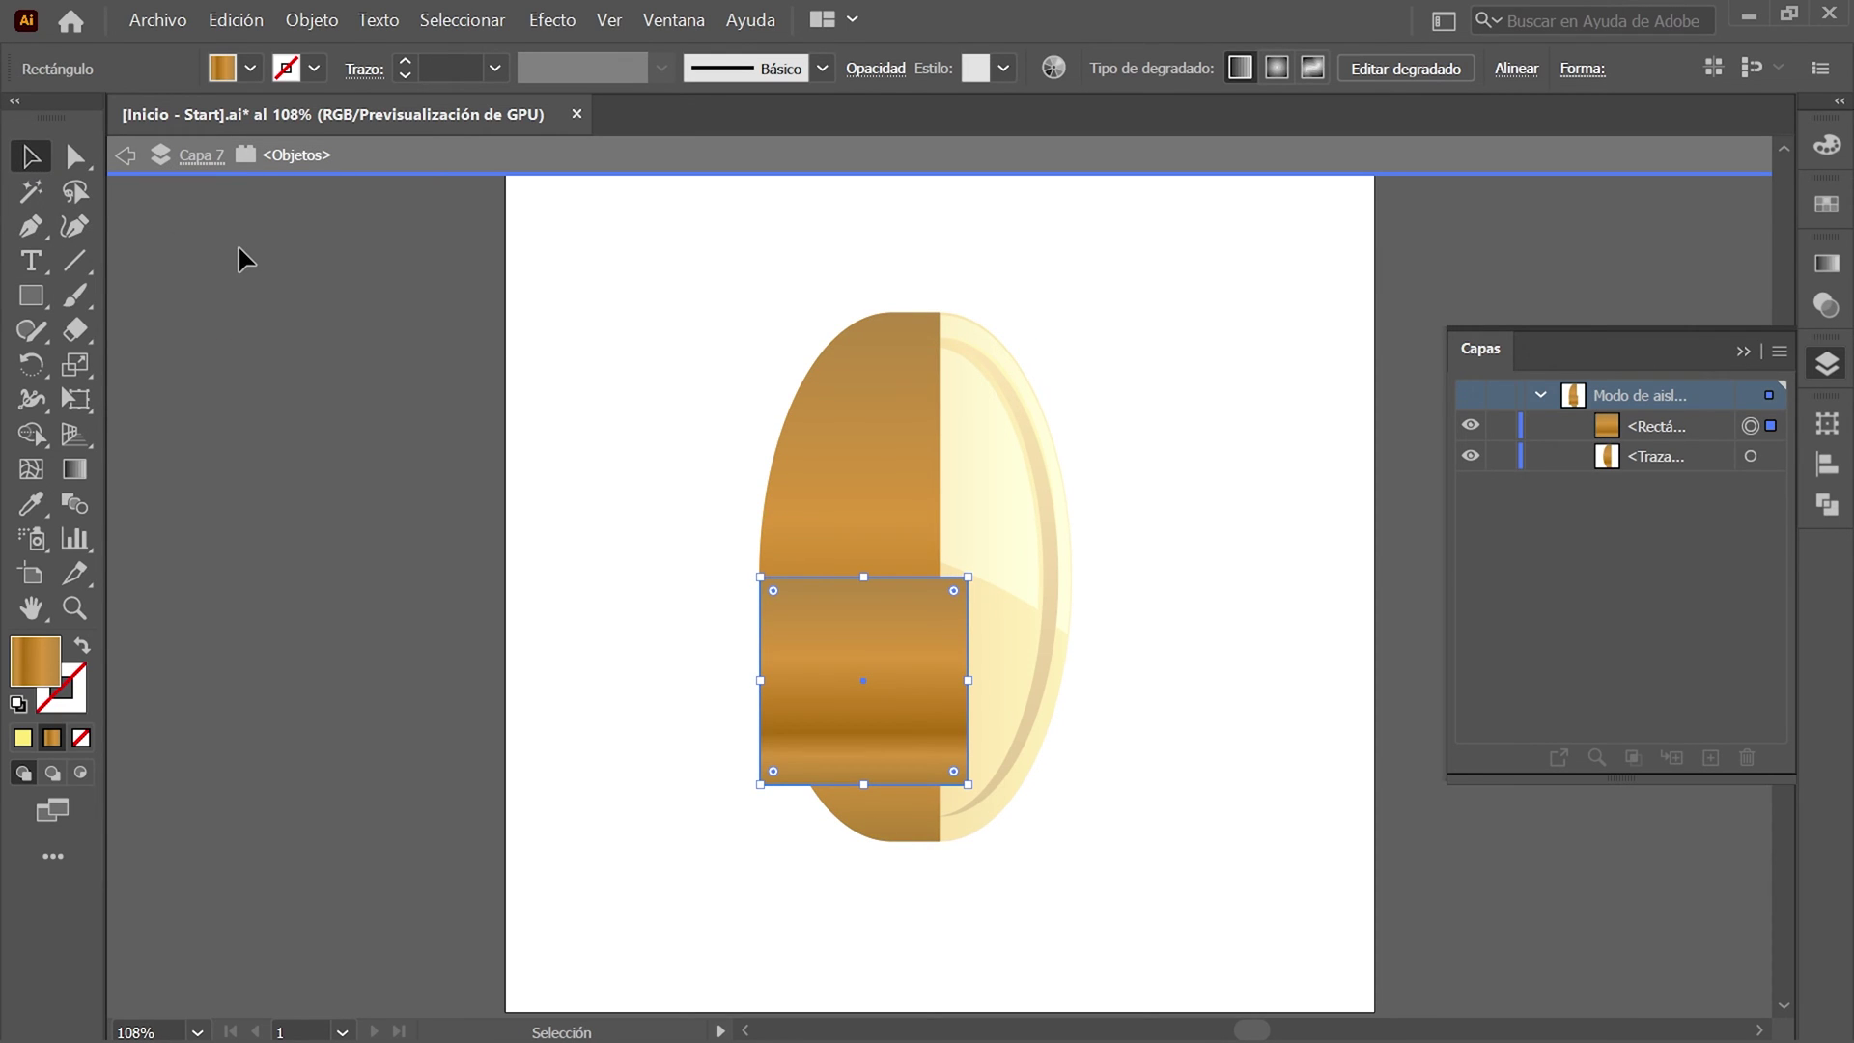
left_click(1827, 423)
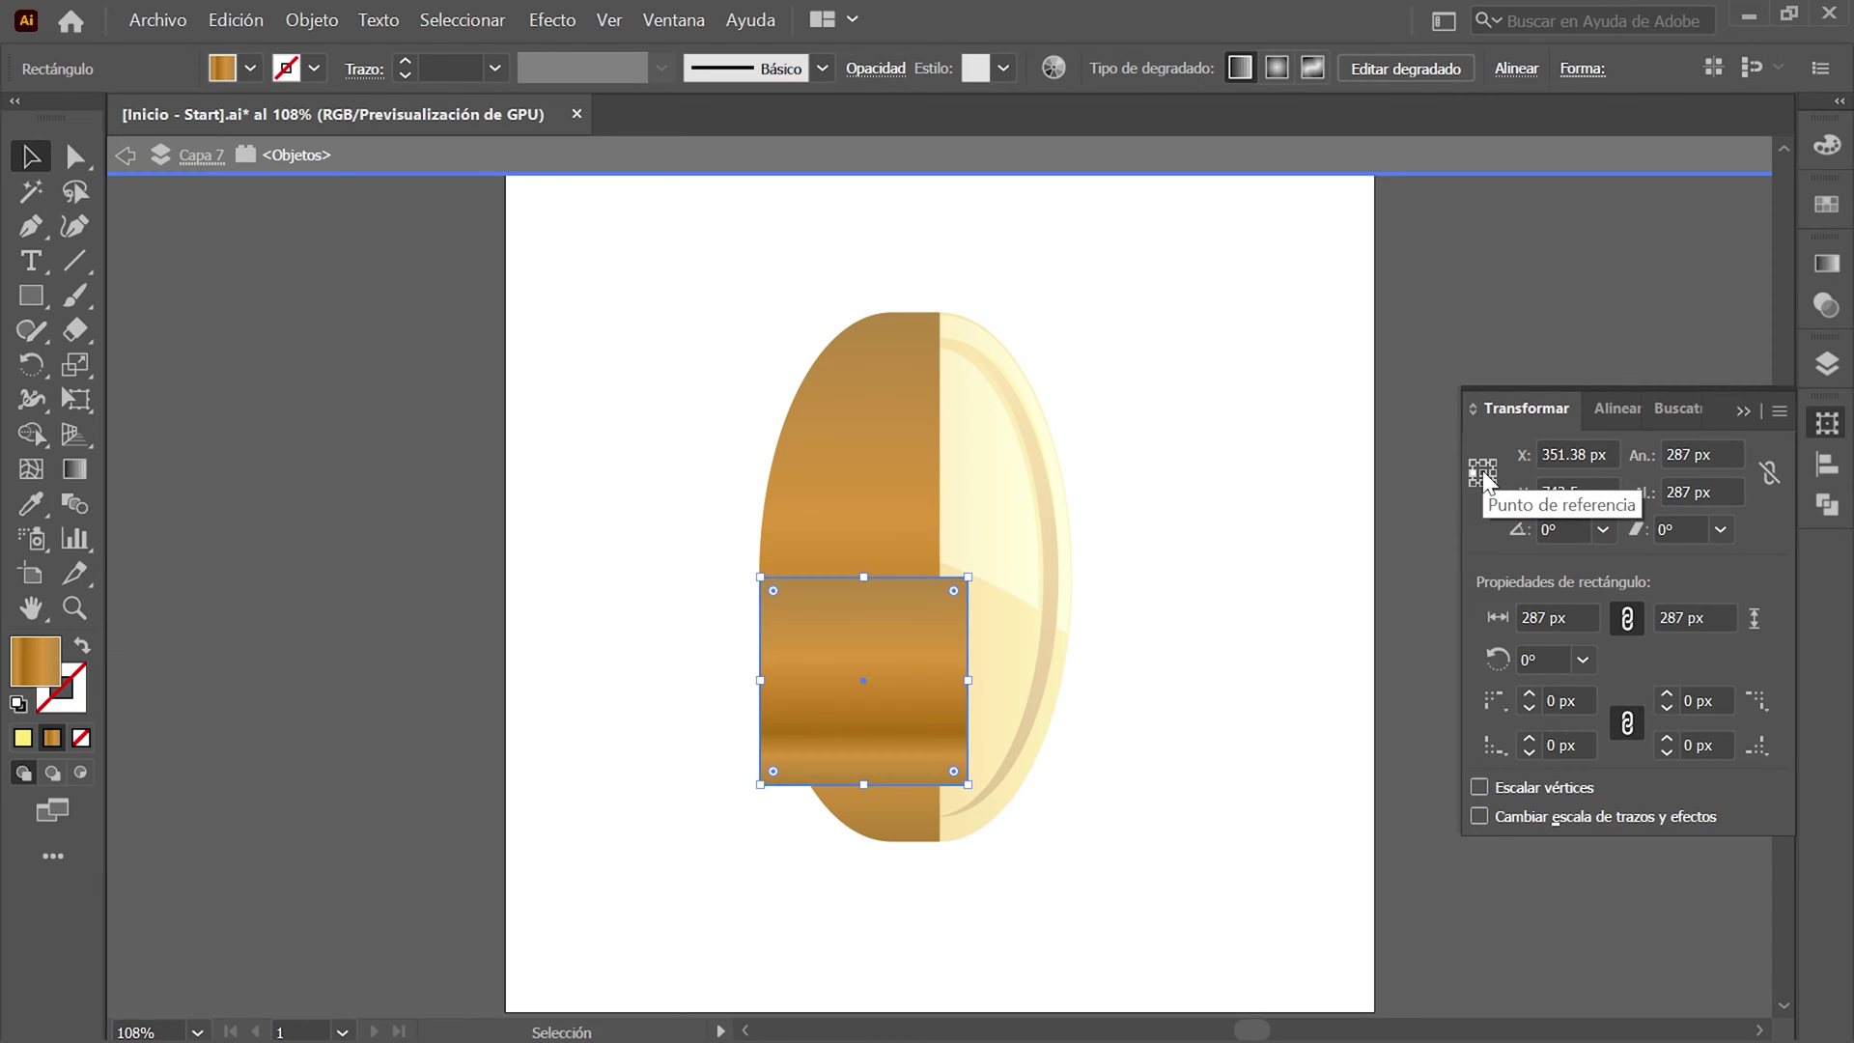
left_click(1483, 472)
left_click(1574, 492)
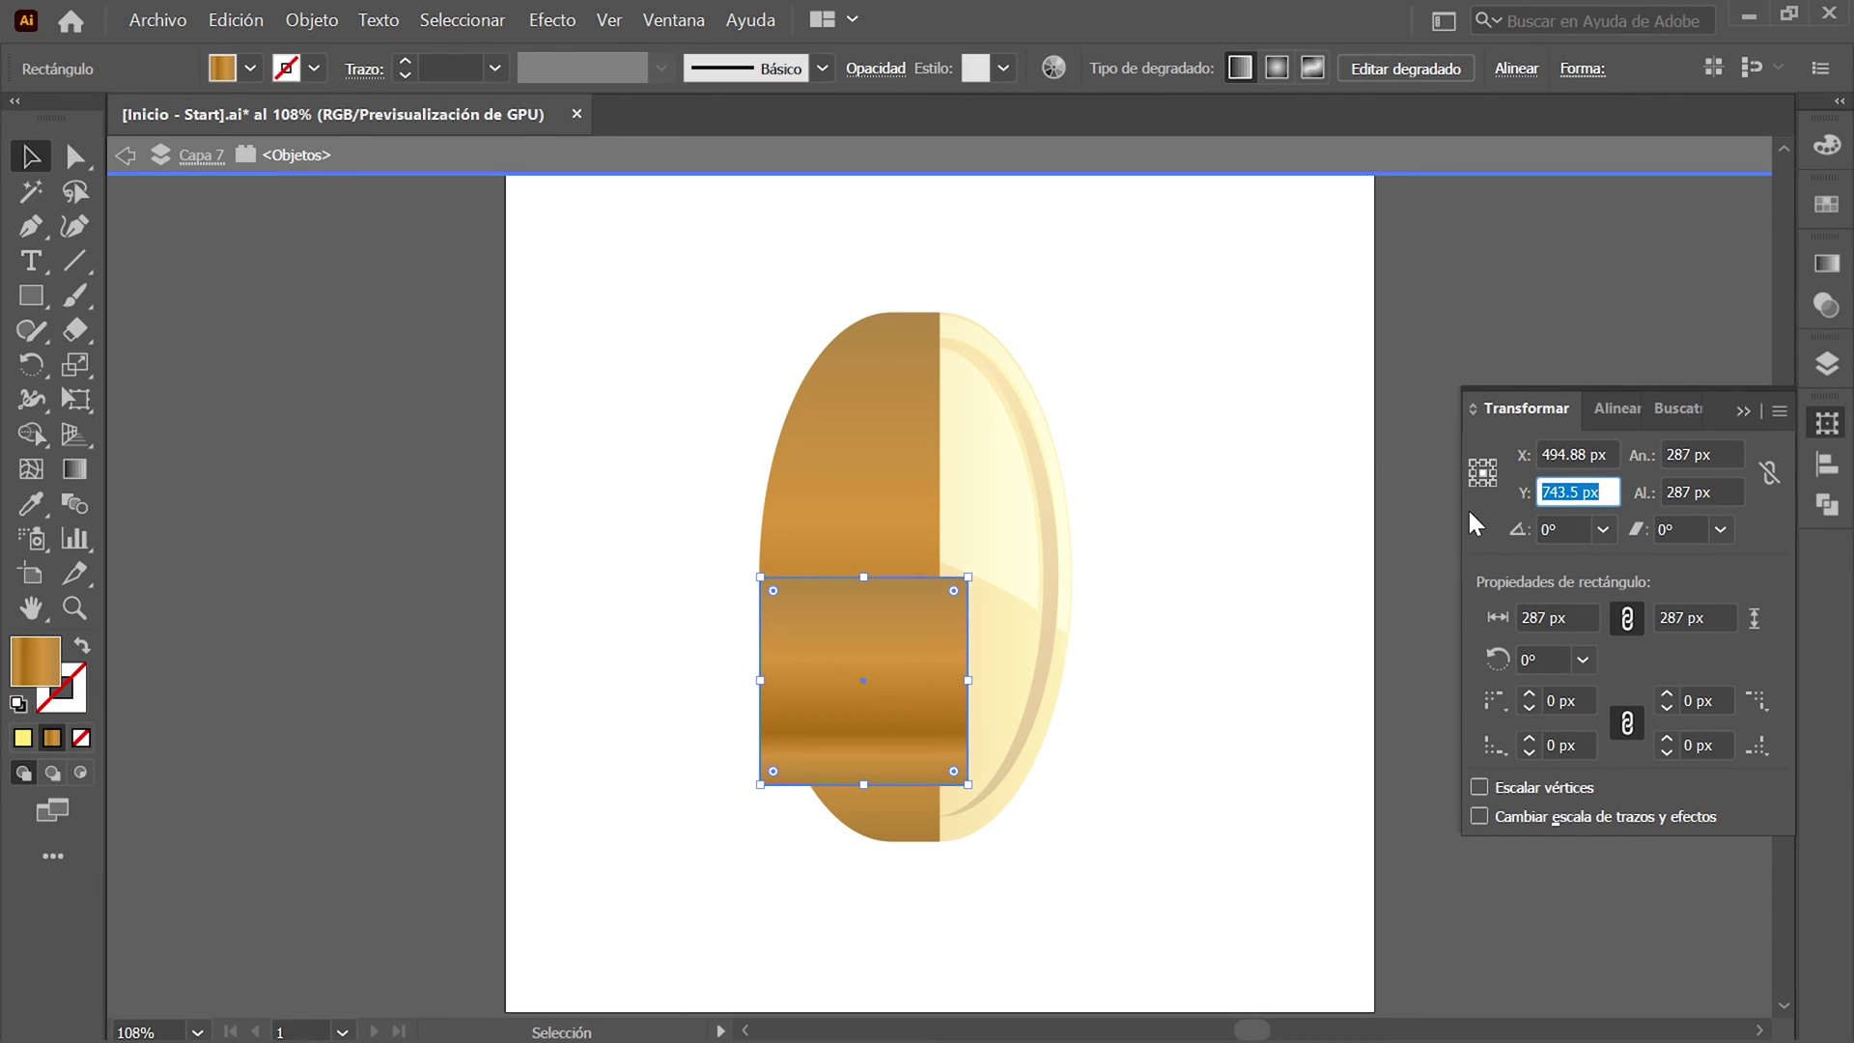
type("550")
key("Return")
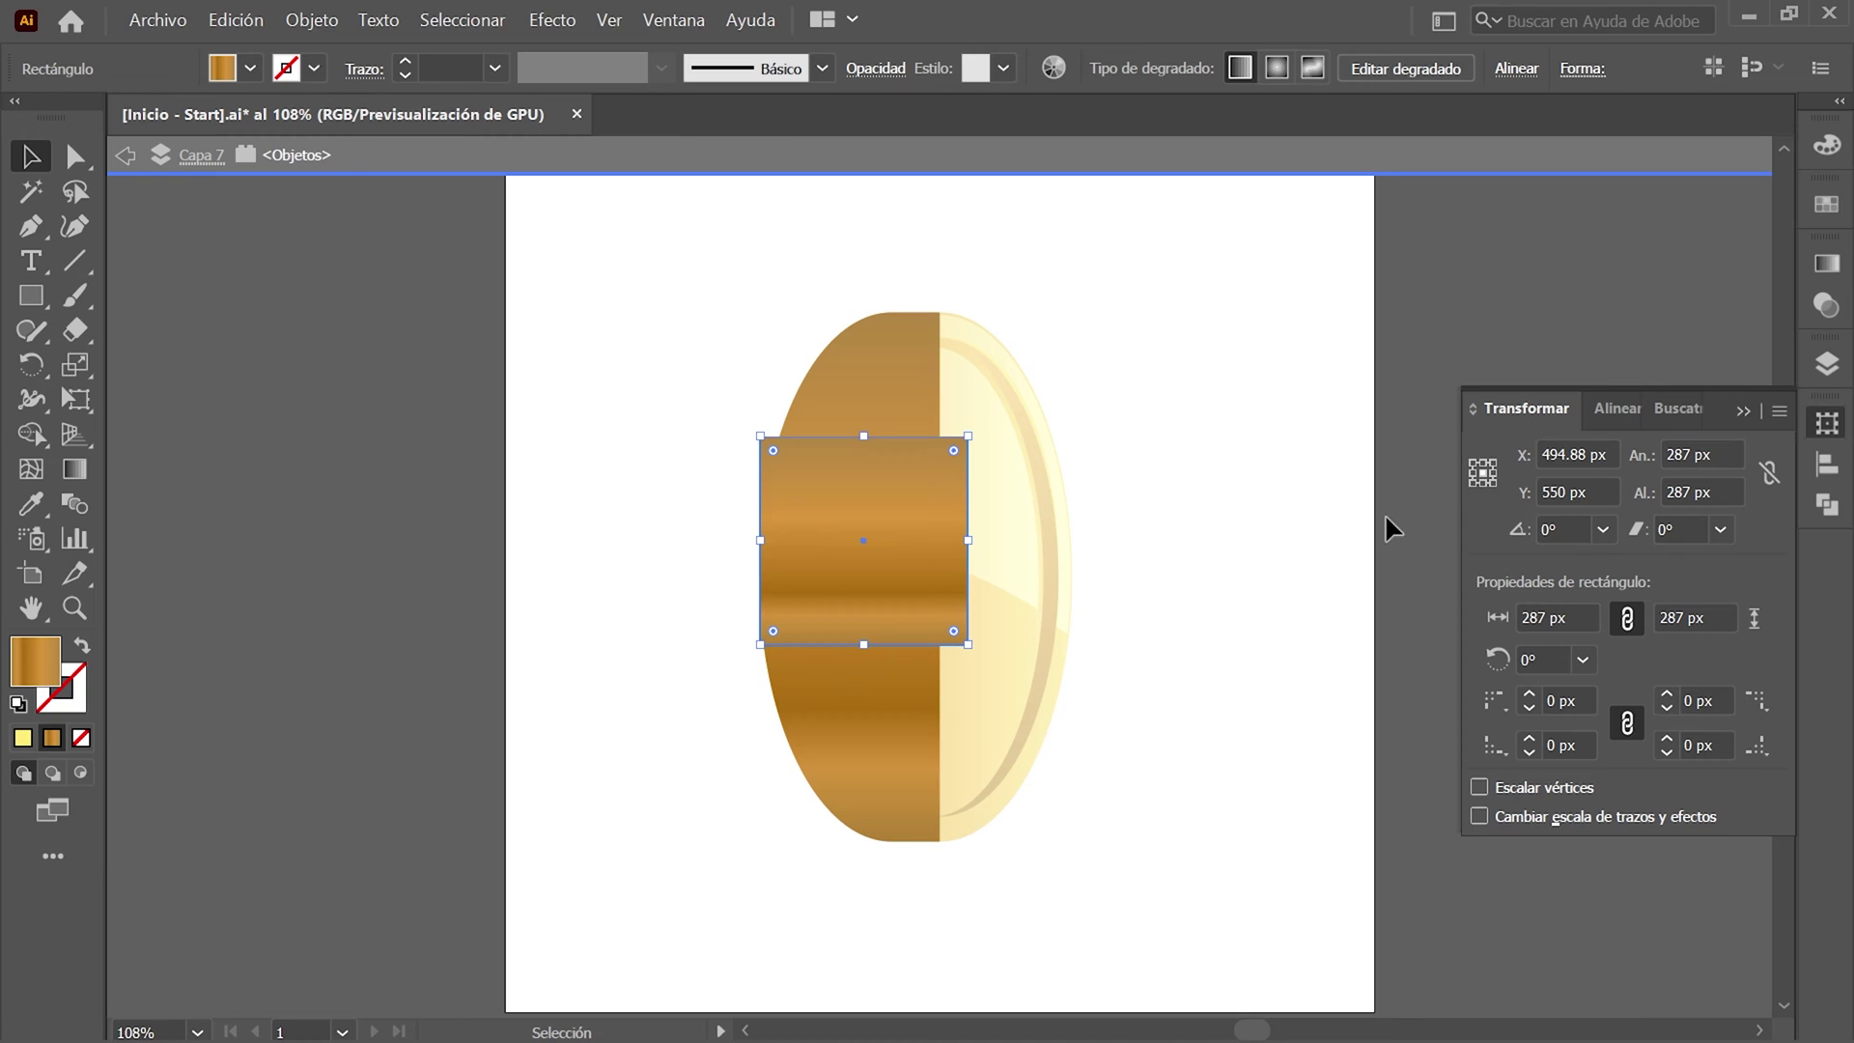
Select all and intersect the square with the edge shape in Pathfinder.
left_click(453, 22)
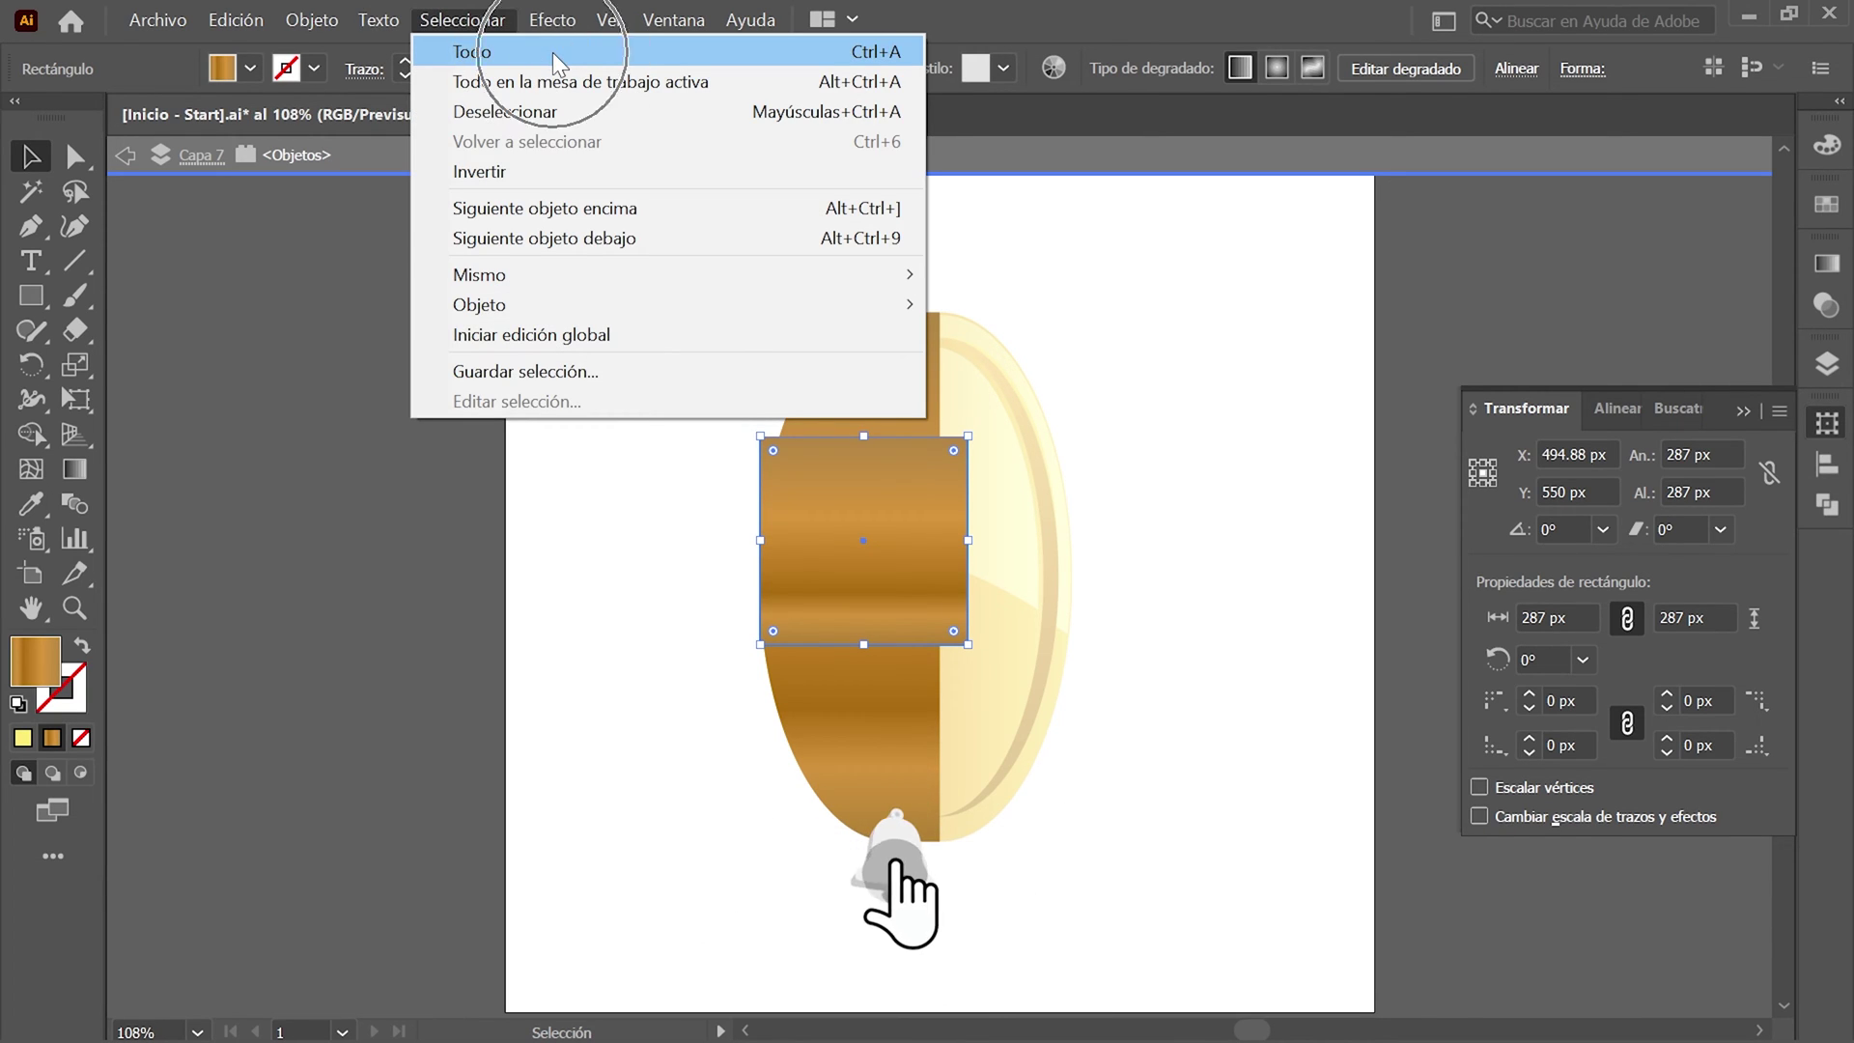
left_click(553, 53)
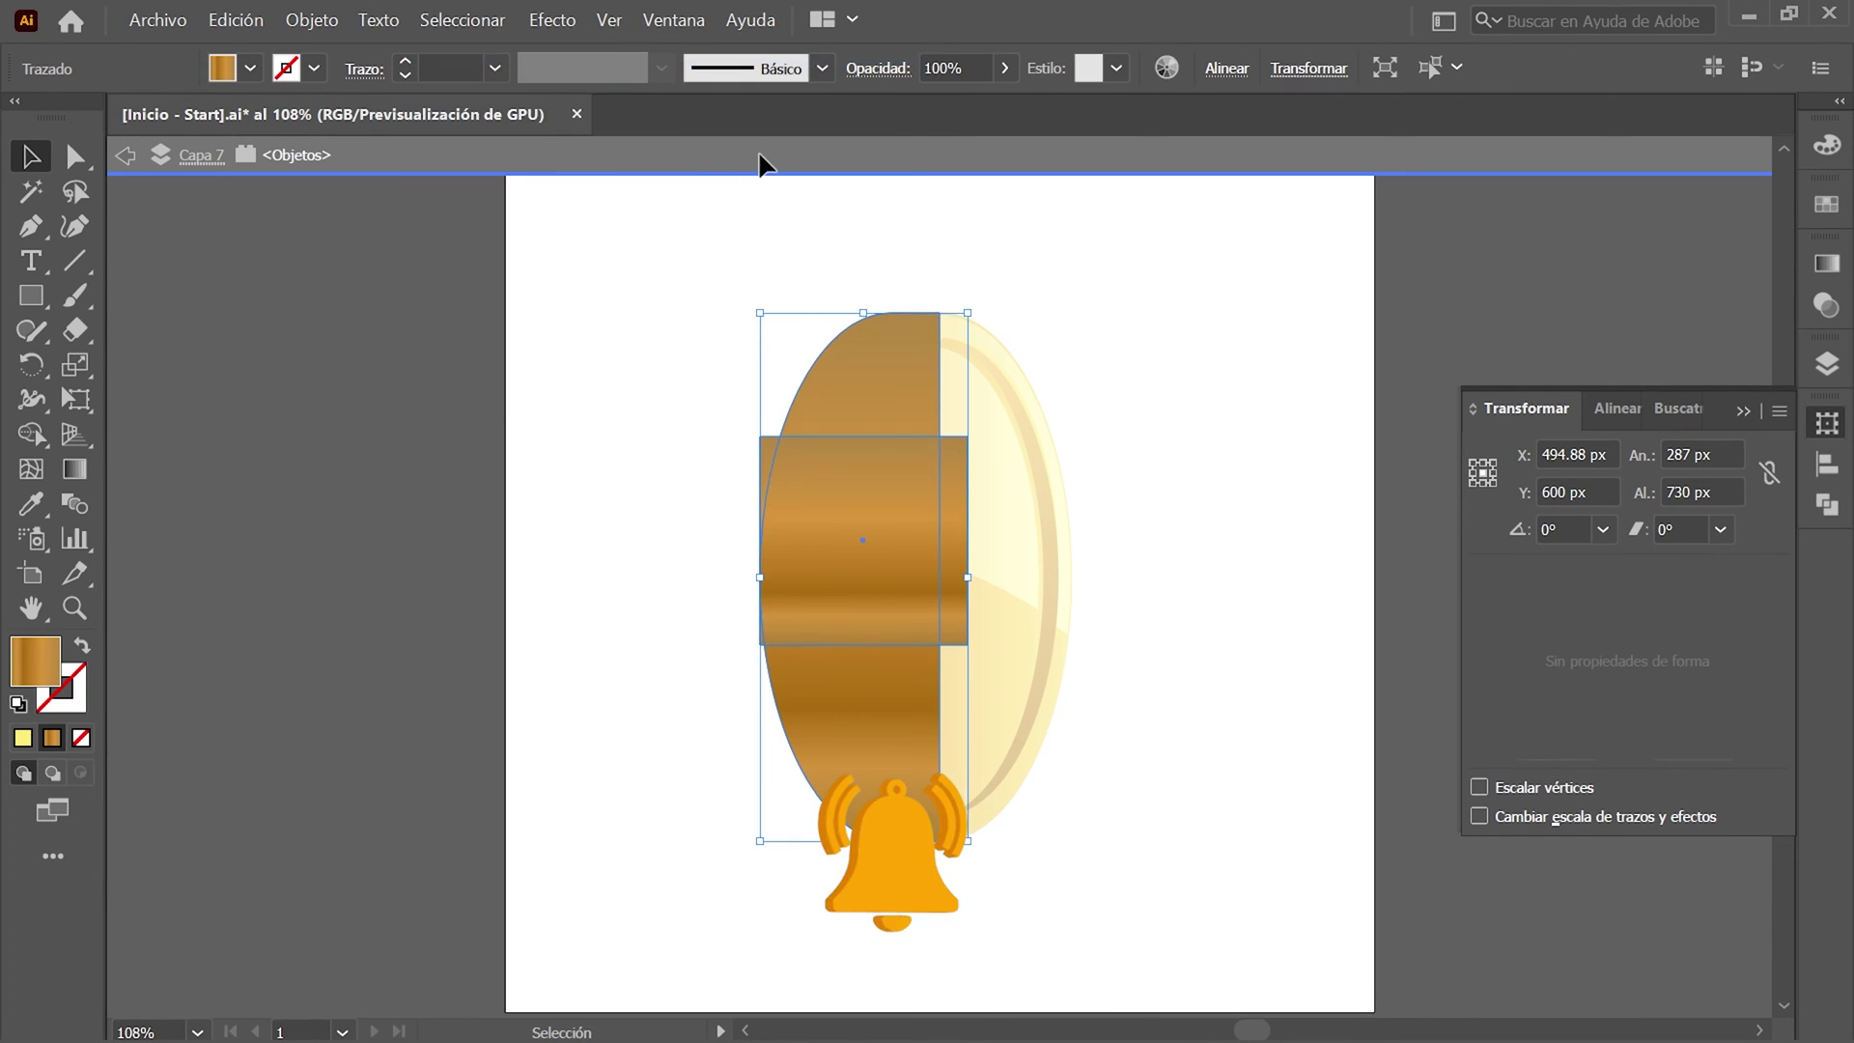
left_click(1827, 504)
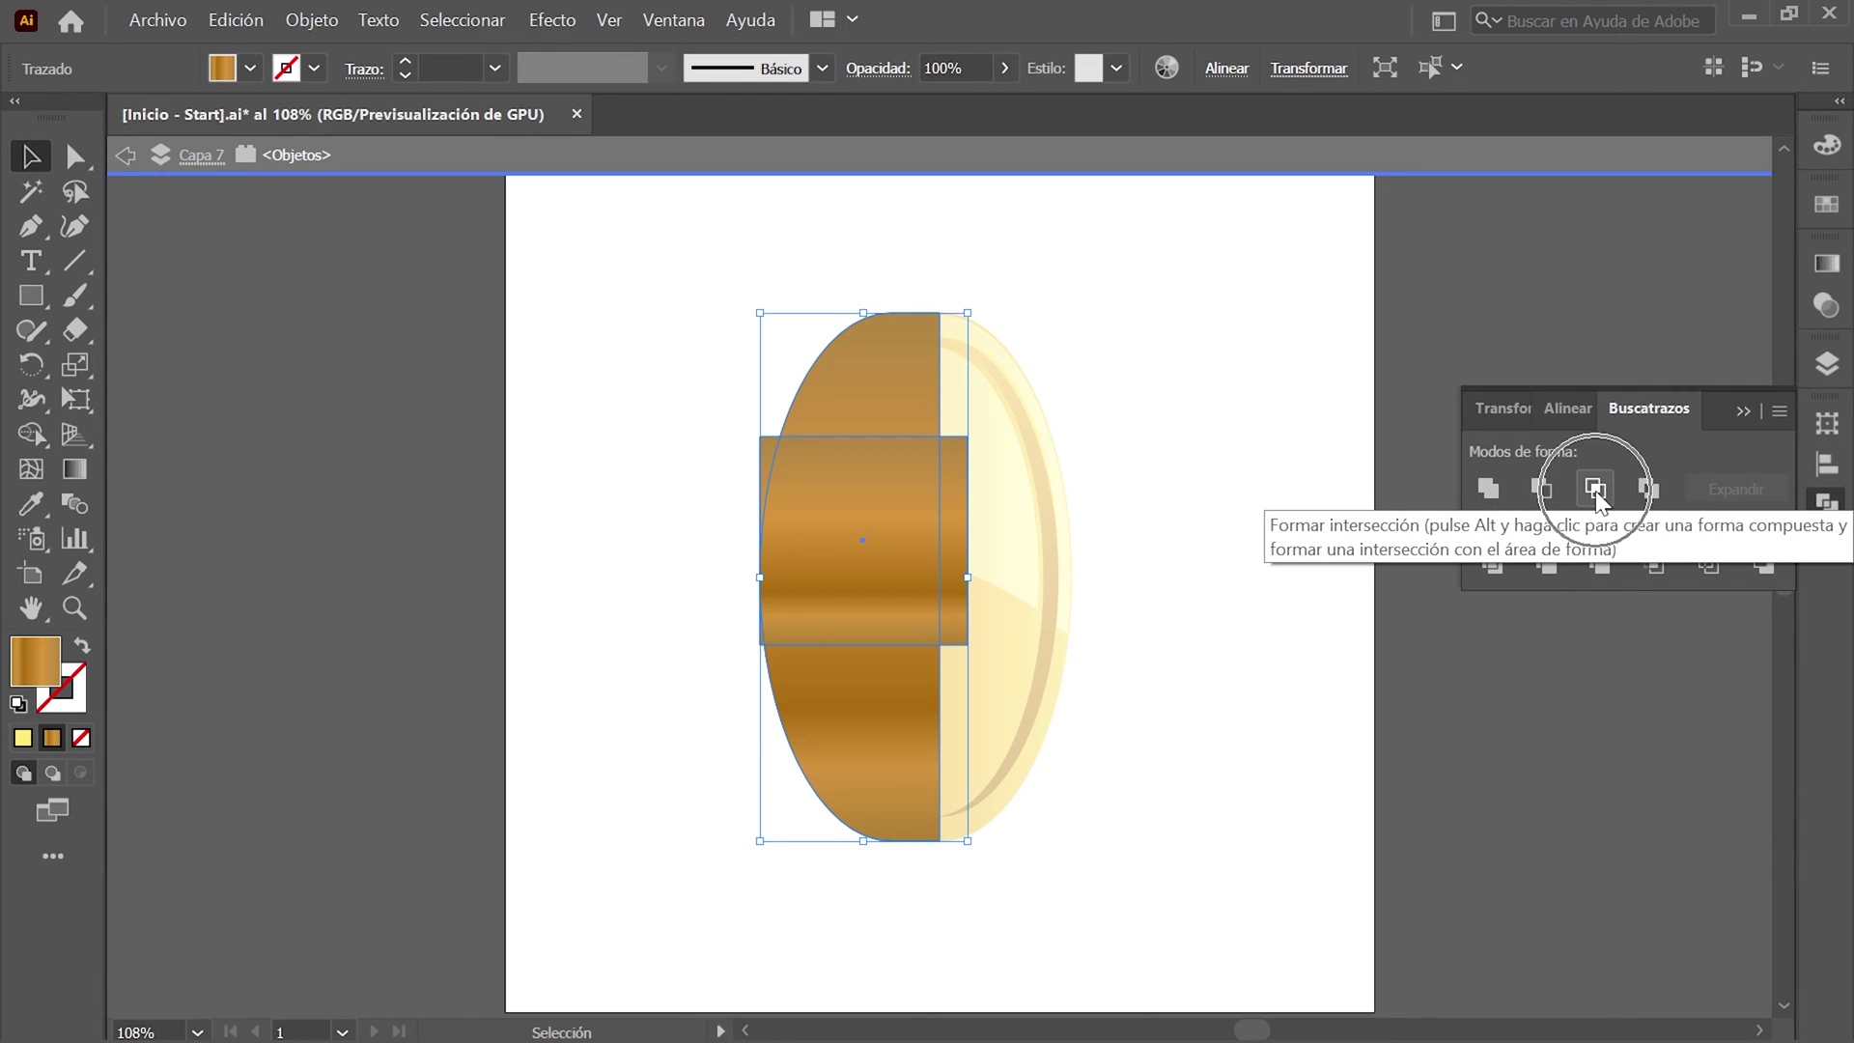
left_click(1595, 488)
left_click(1828, 504)
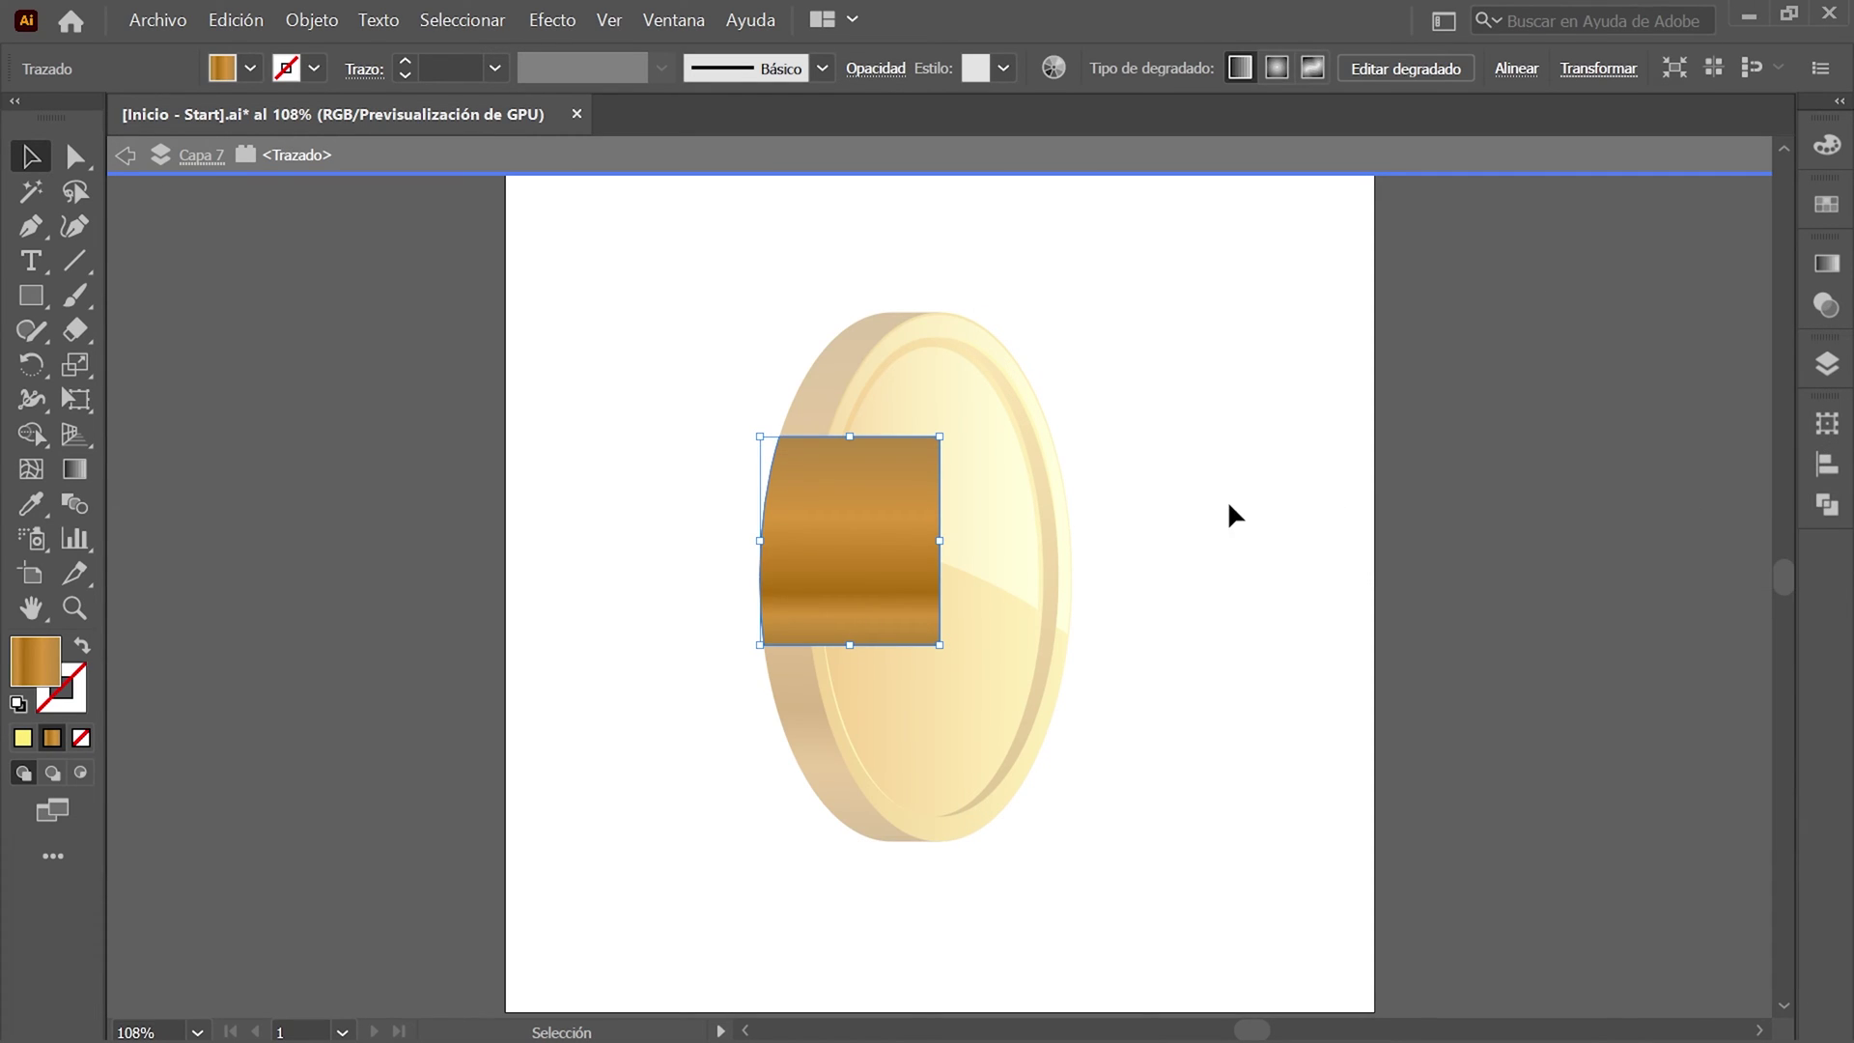
Exit isolation mode and fill the band with the G5 gradient swatch.
right_click(1113, 321)
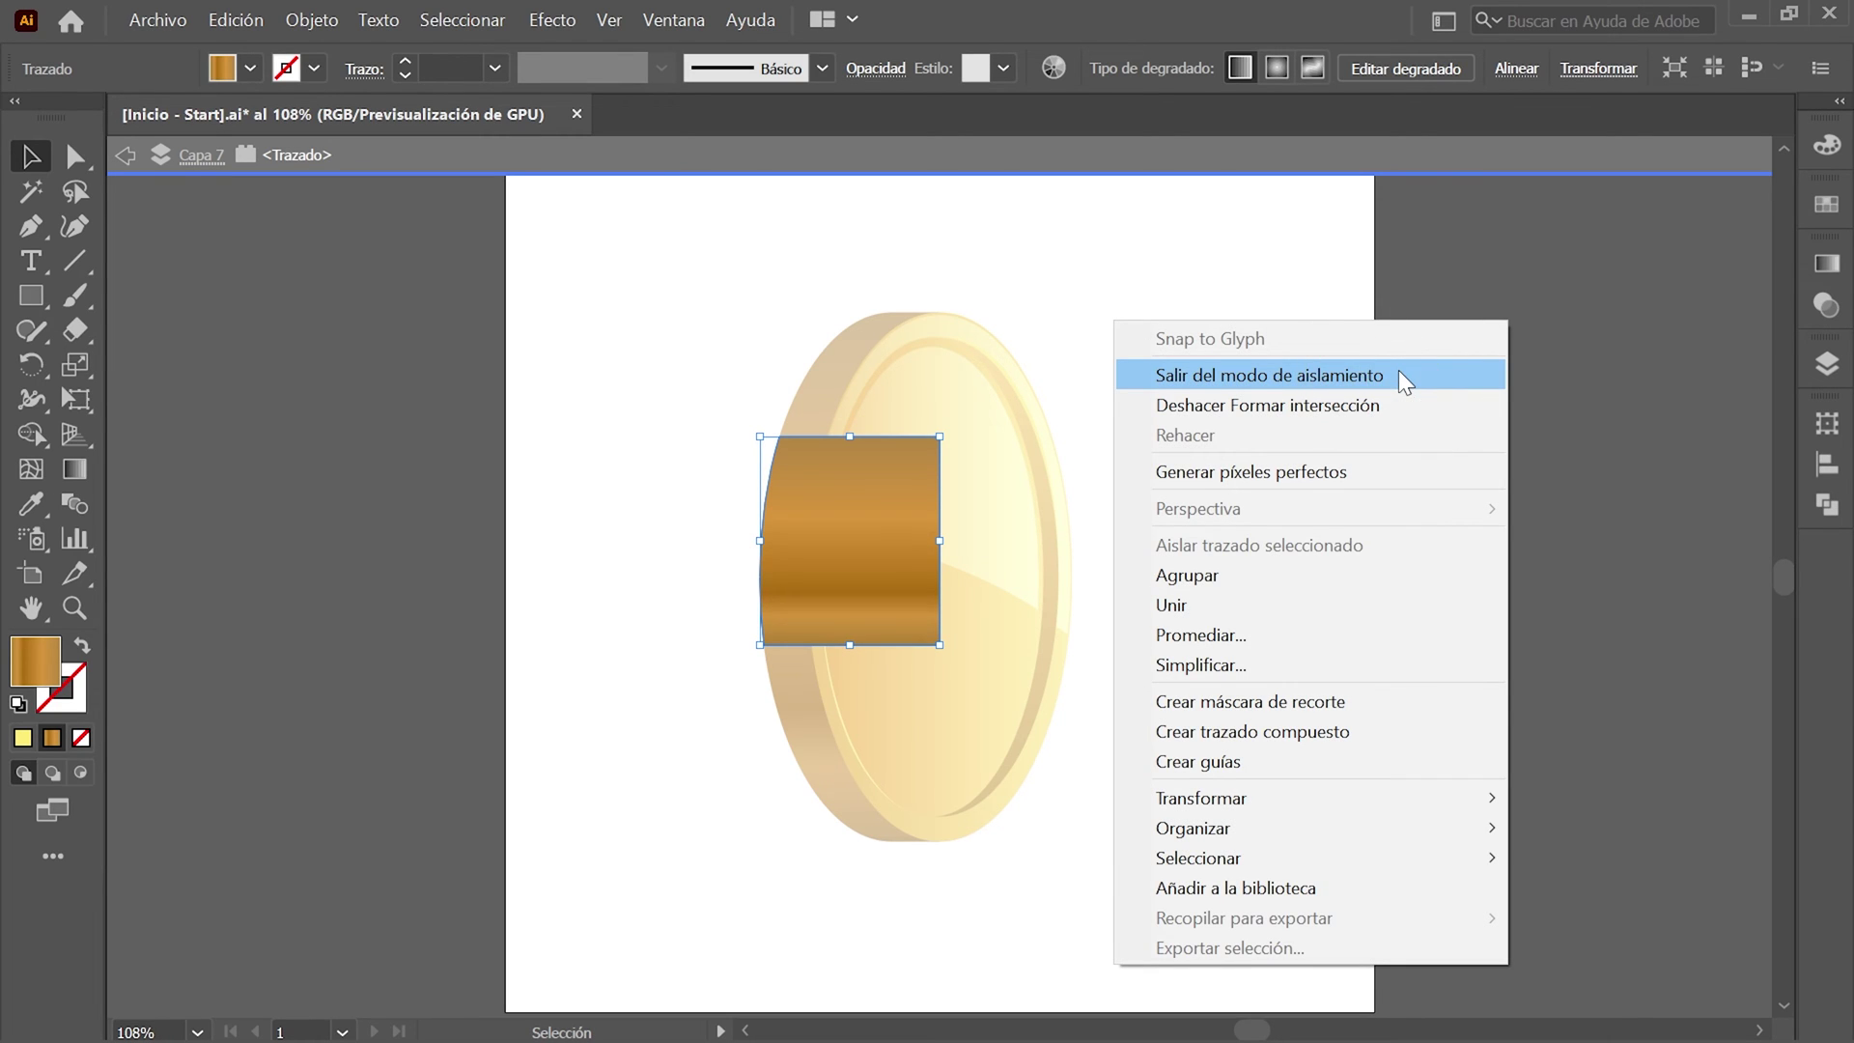
left_click(1399, 375)
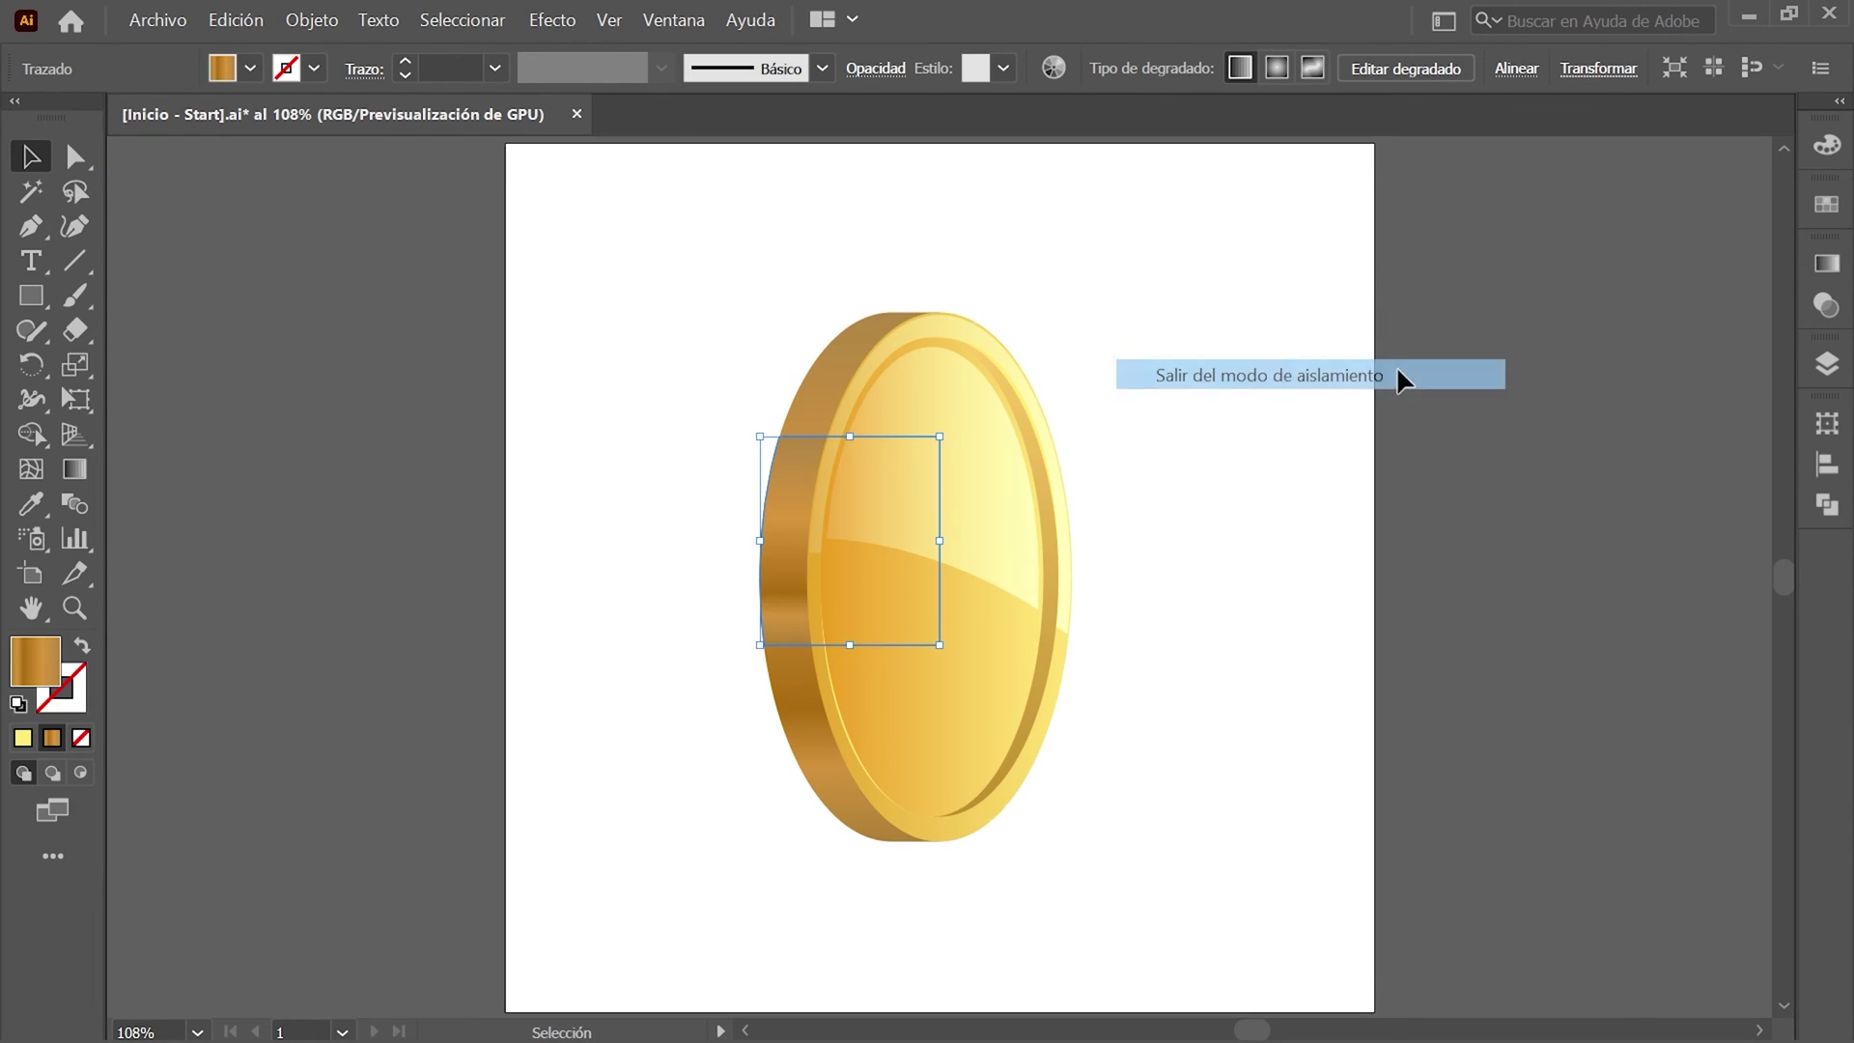
left_click(1826, 206)
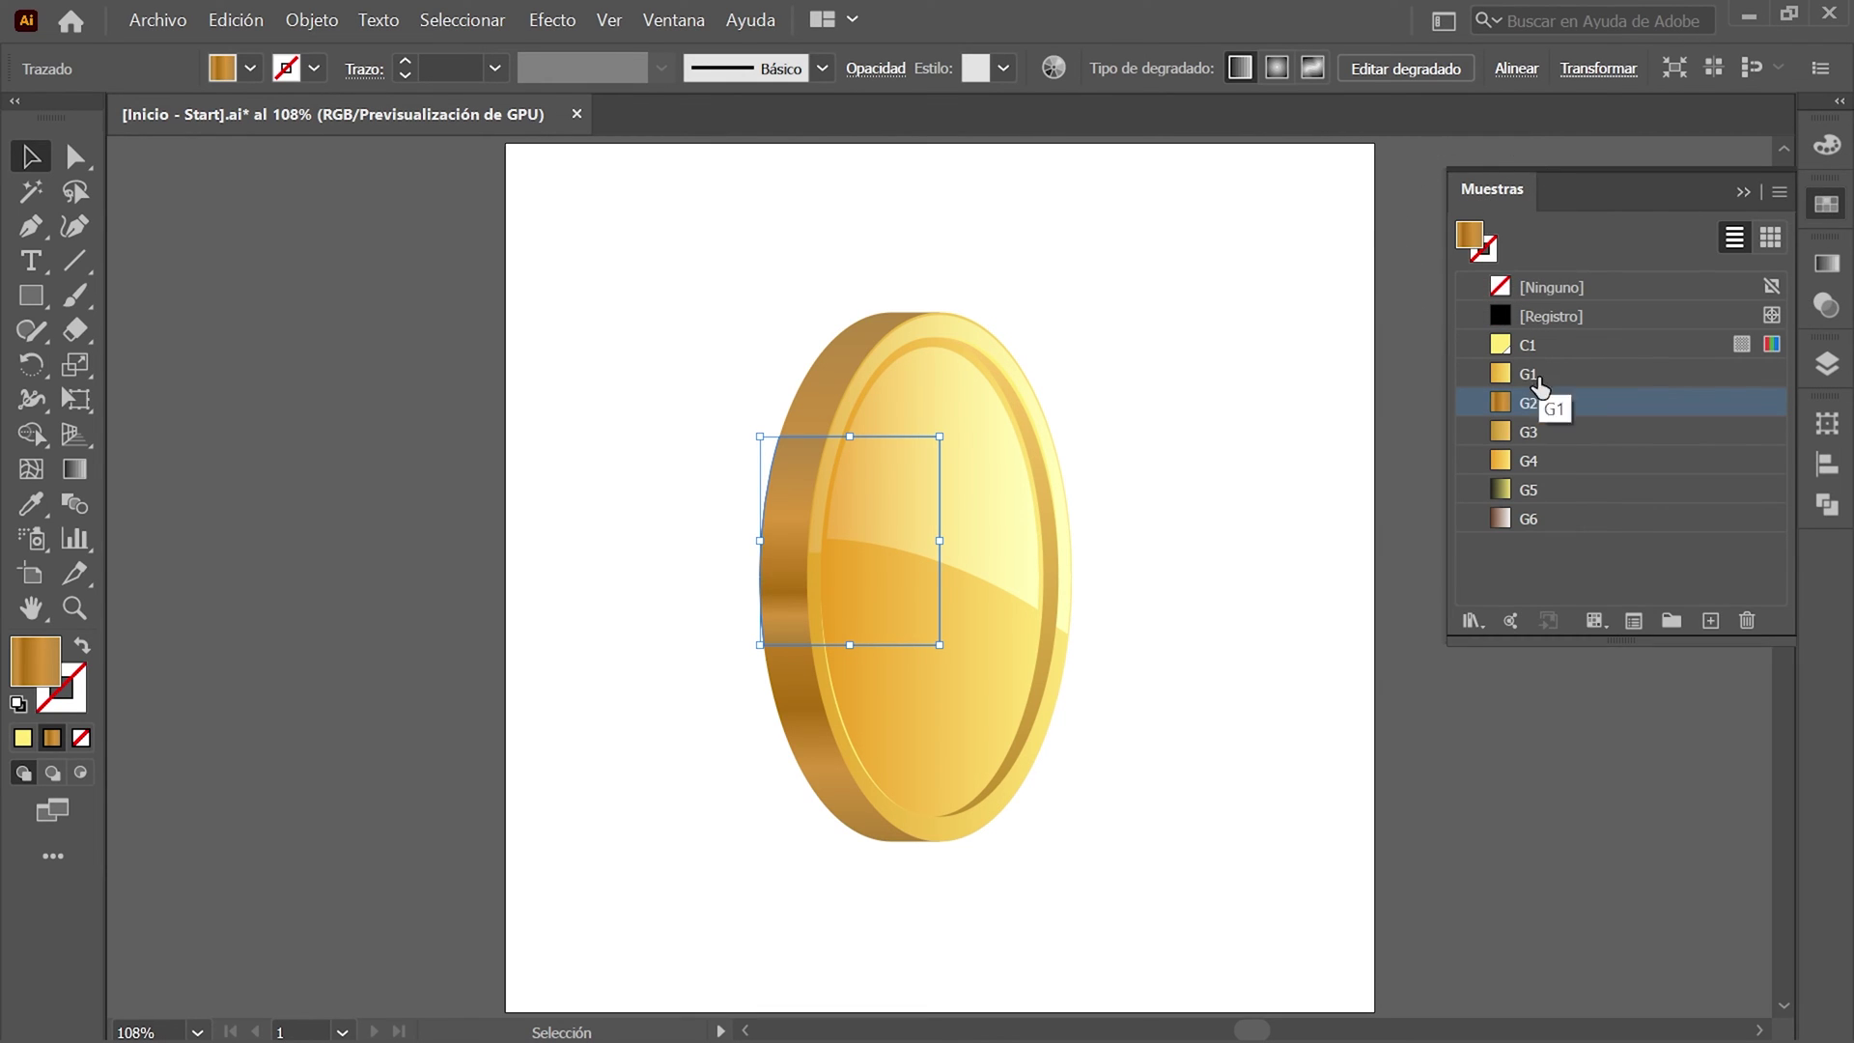
left_click(1556, 490)
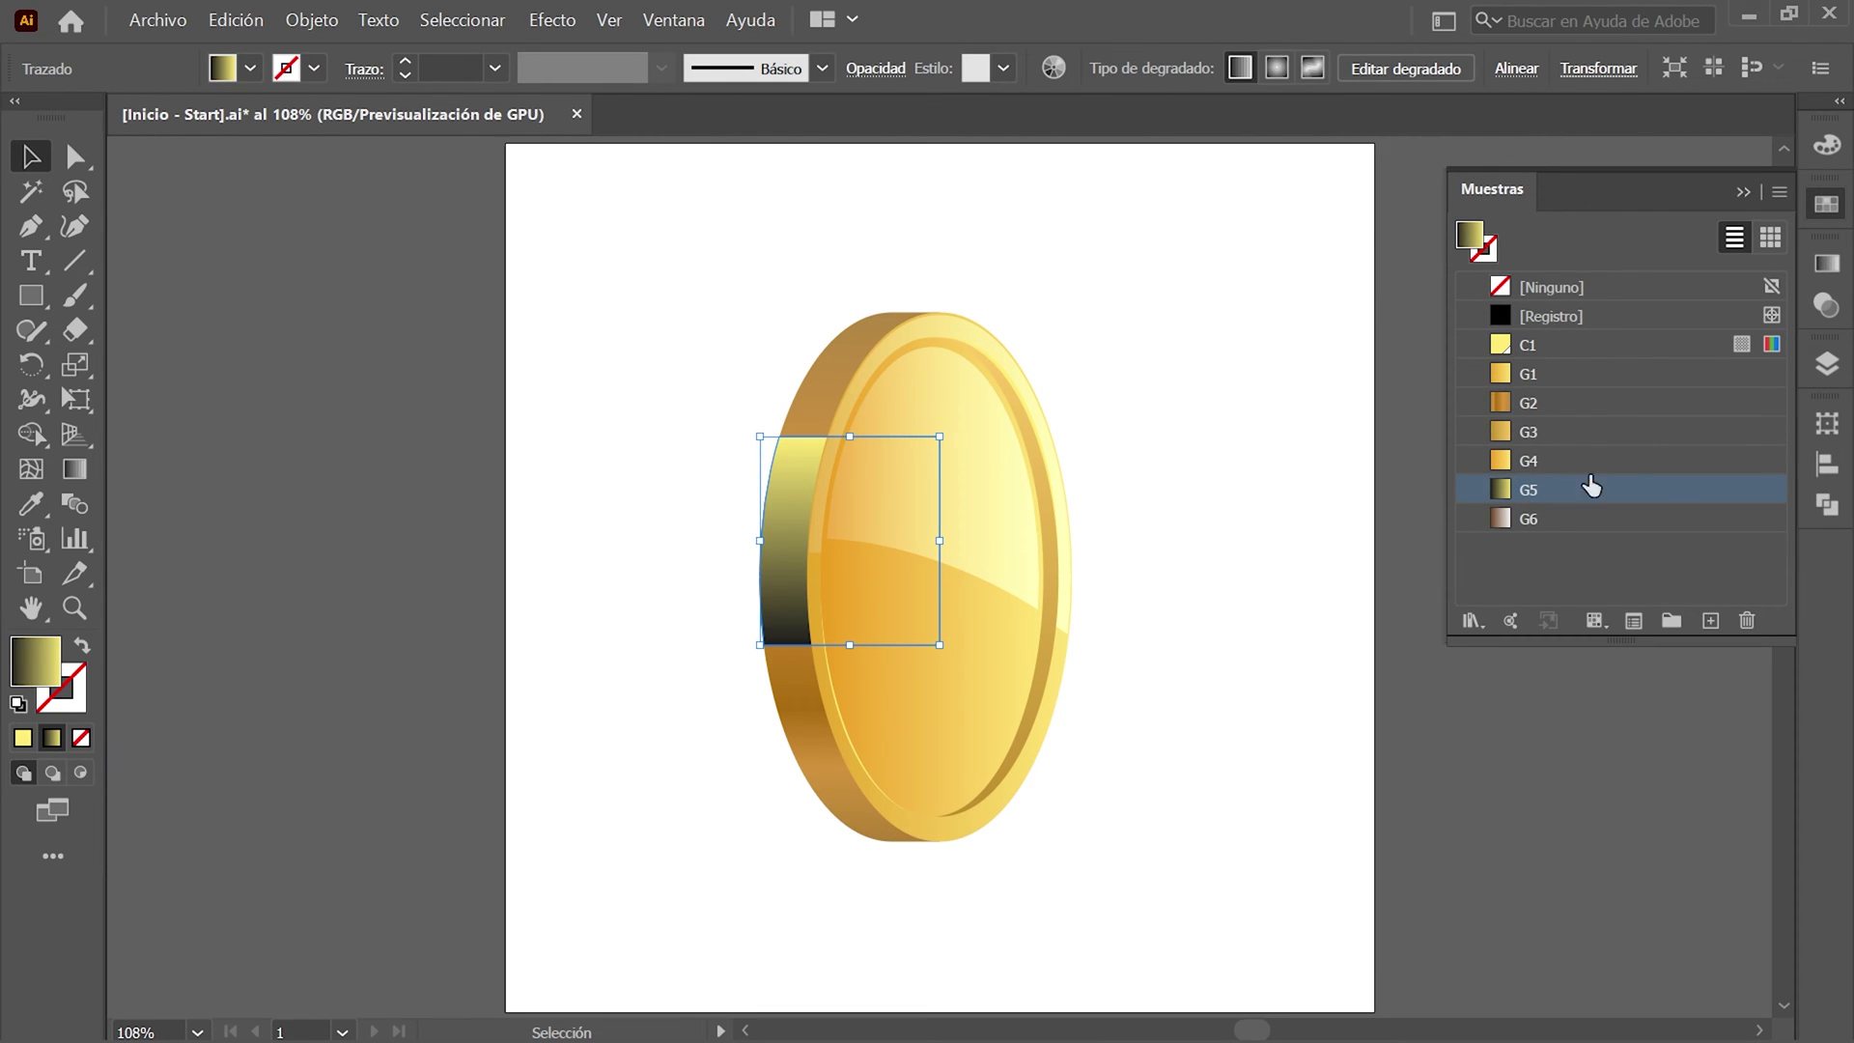
Set the band's blend mode to Trama with 50% opacity.
left_click(1824, 307)
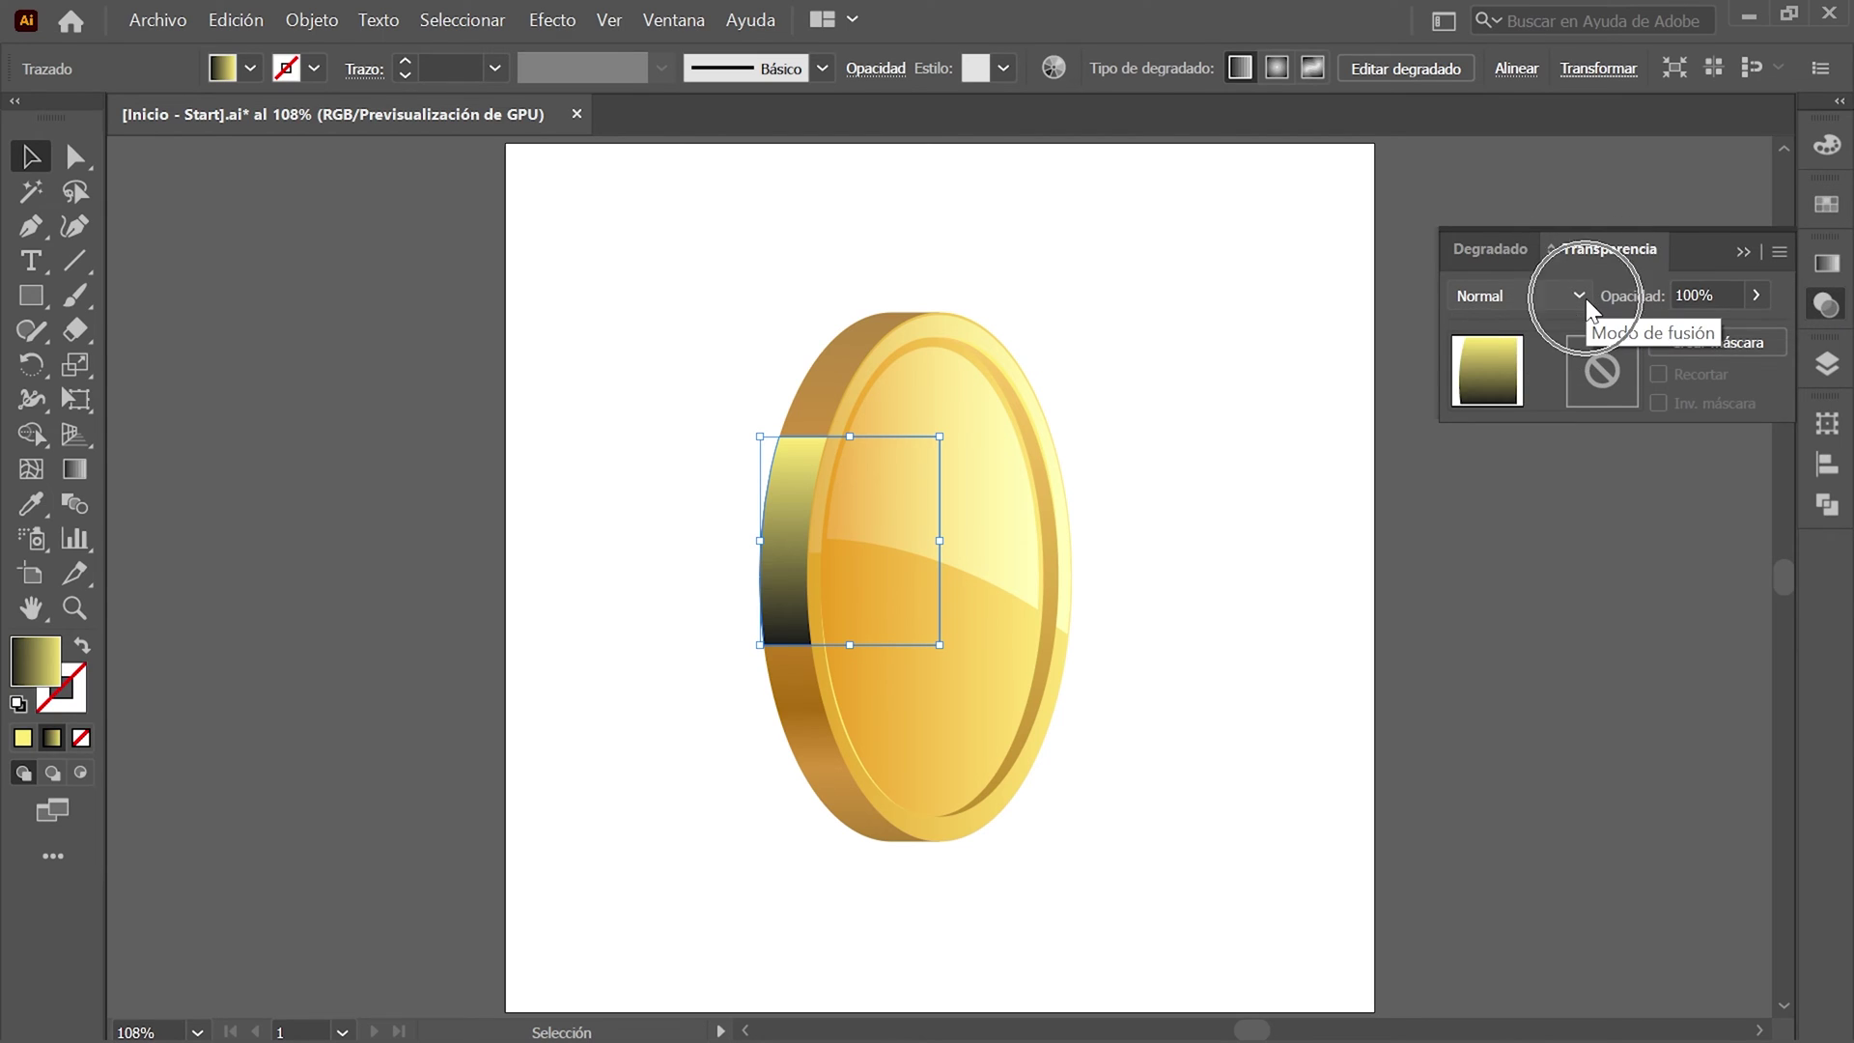
left_click(1579, 295)
left_click(1553, 493)
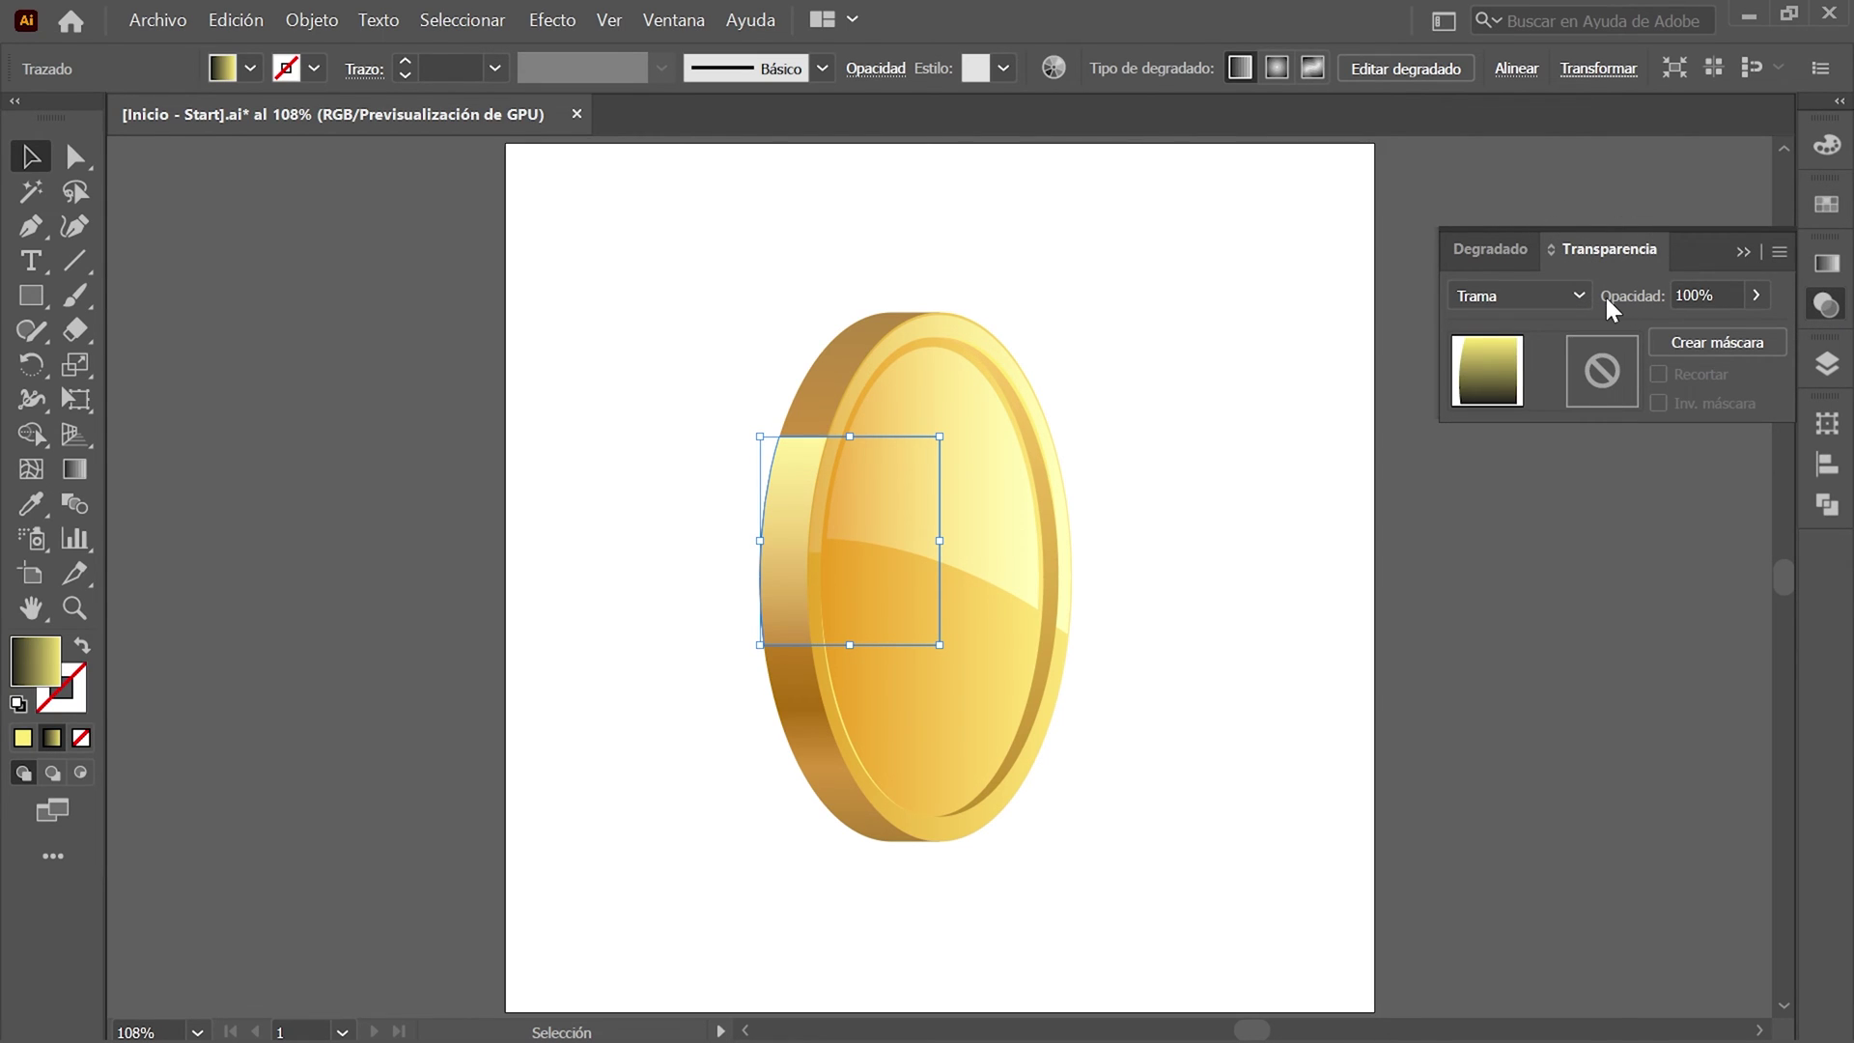
left_click(1701, 295)
type("50")
key("Return")
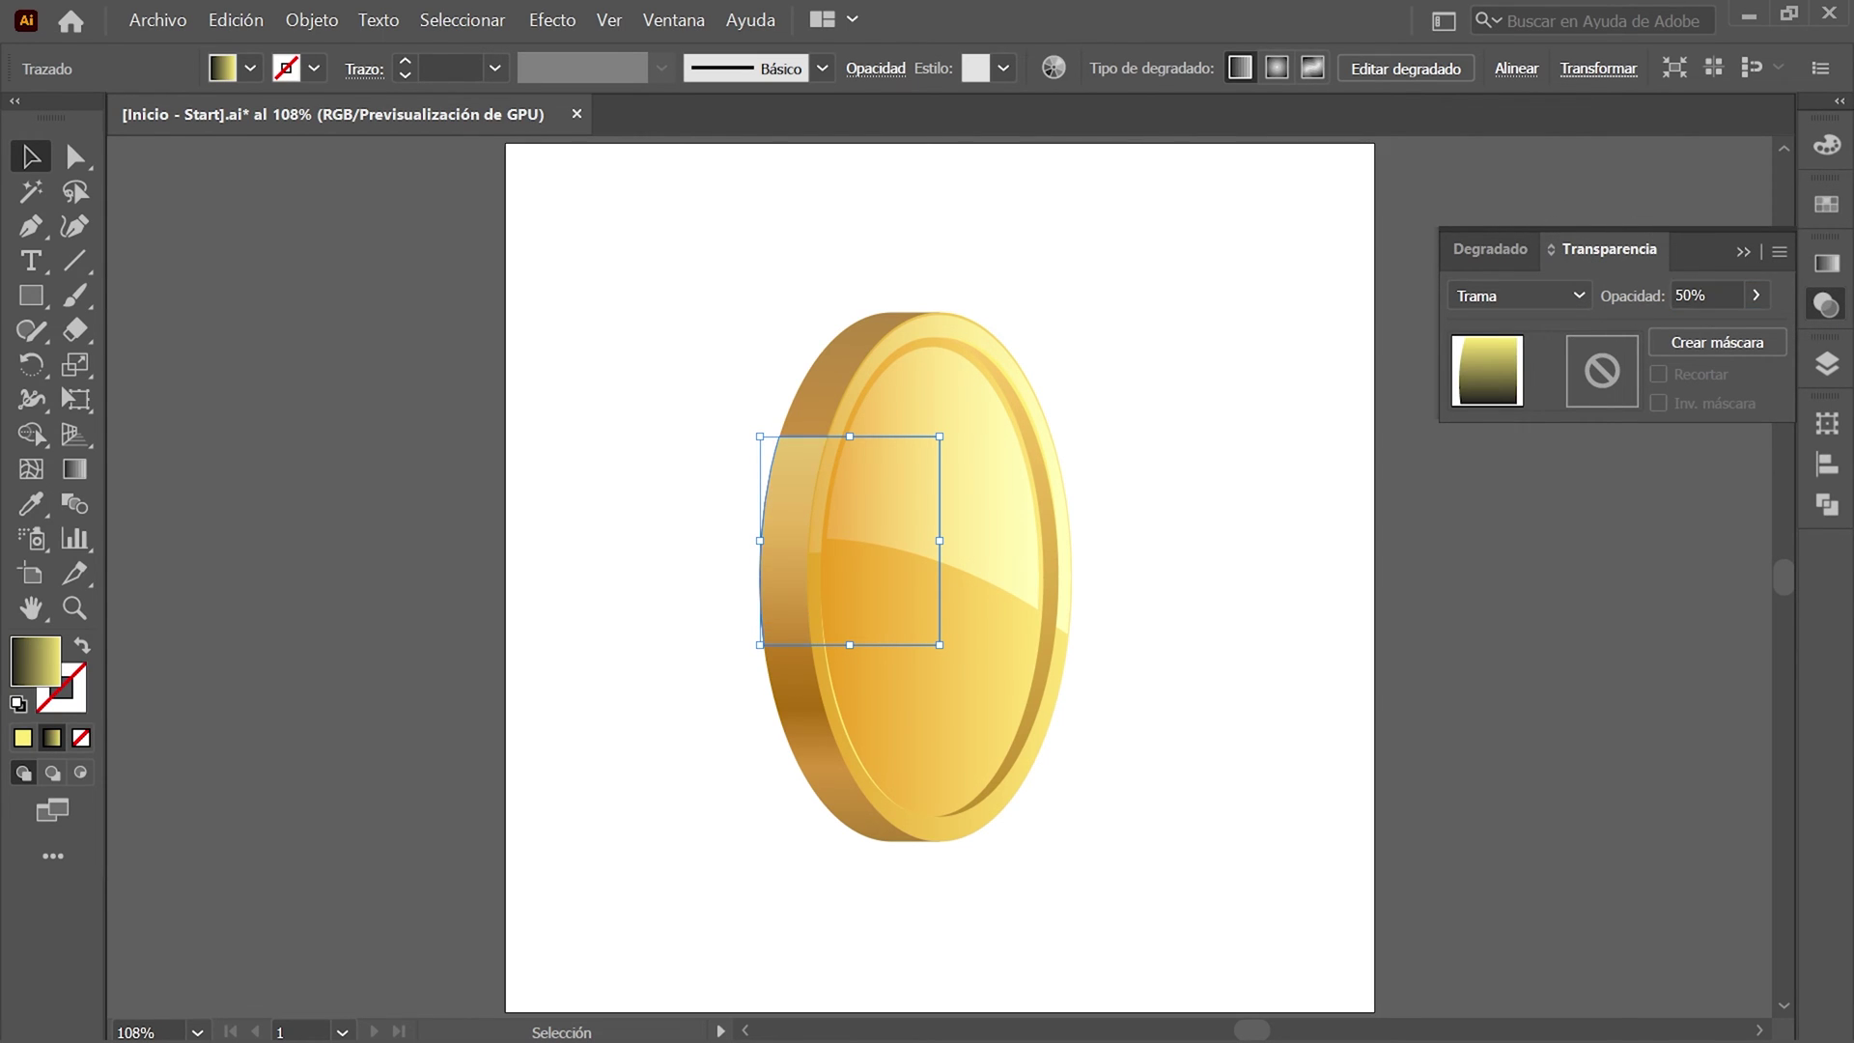
left_click(1826, 365)
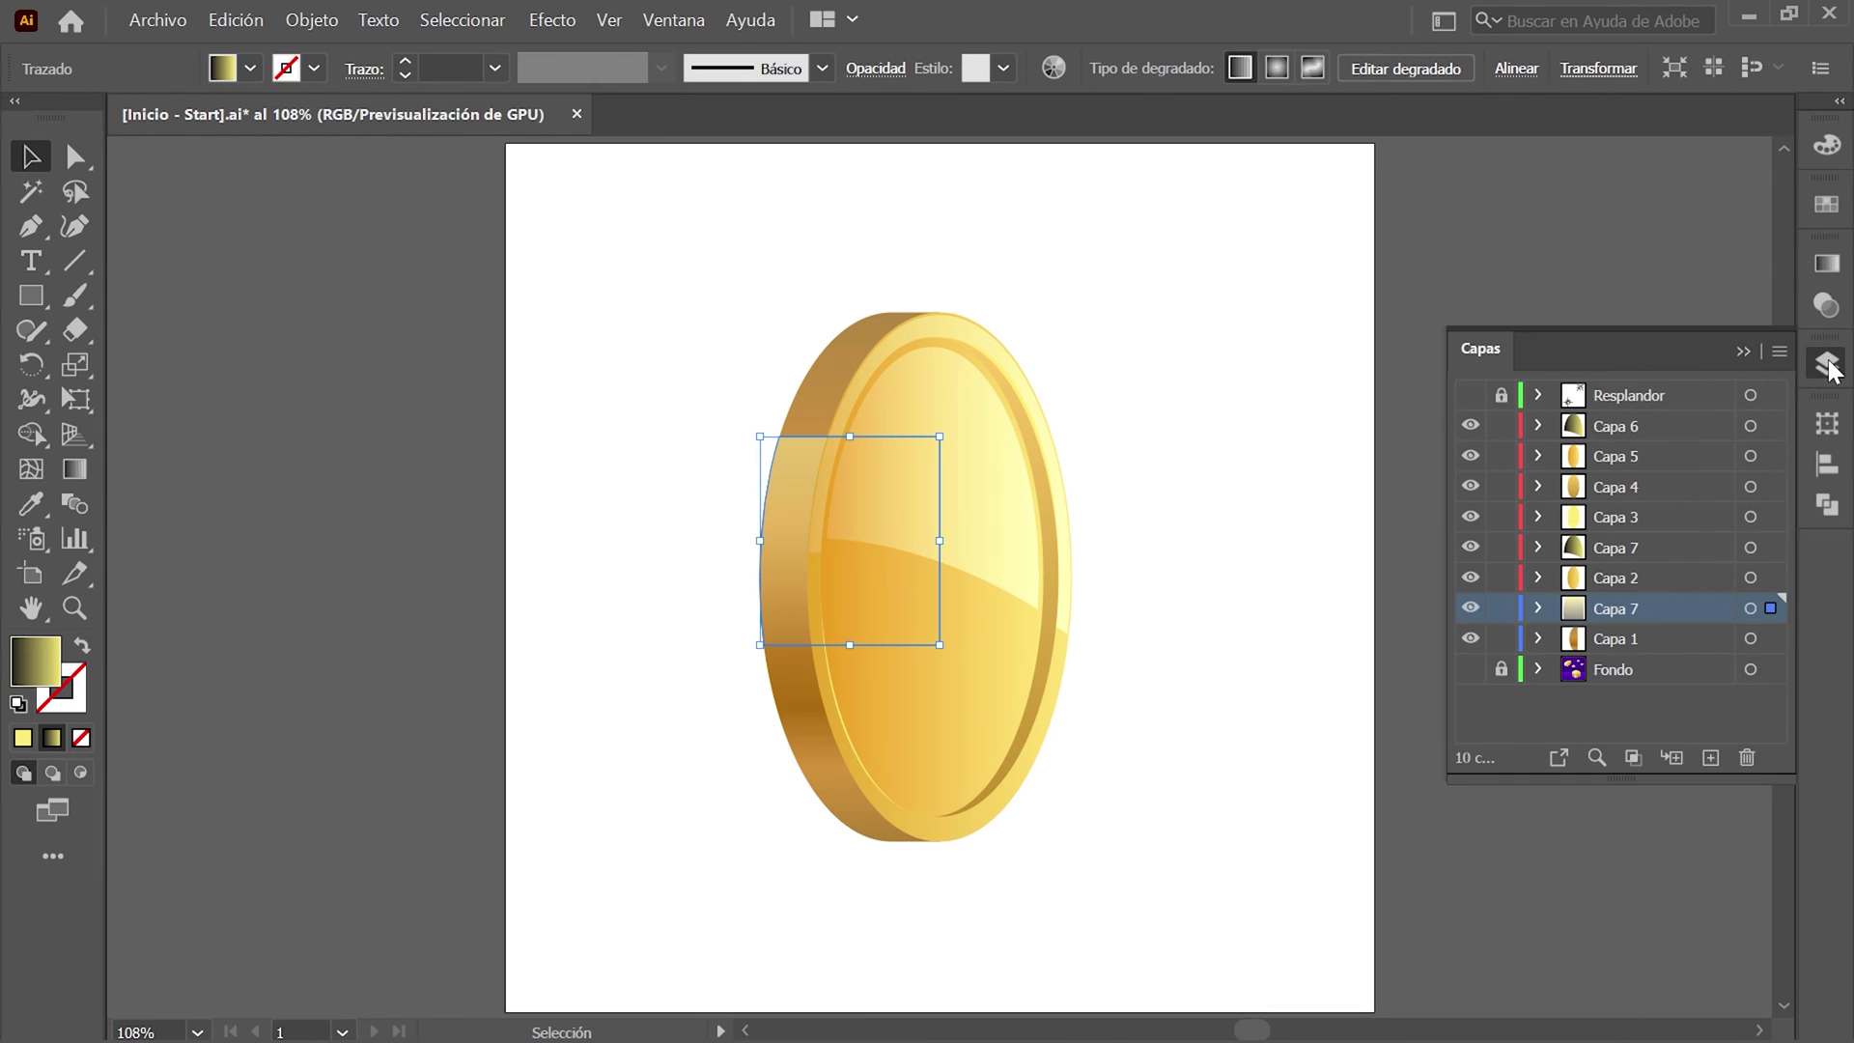
Duplicate Capa 1 as a new layer named Capa 9 and isolate its gold edge path.
left_click(1764, 639)
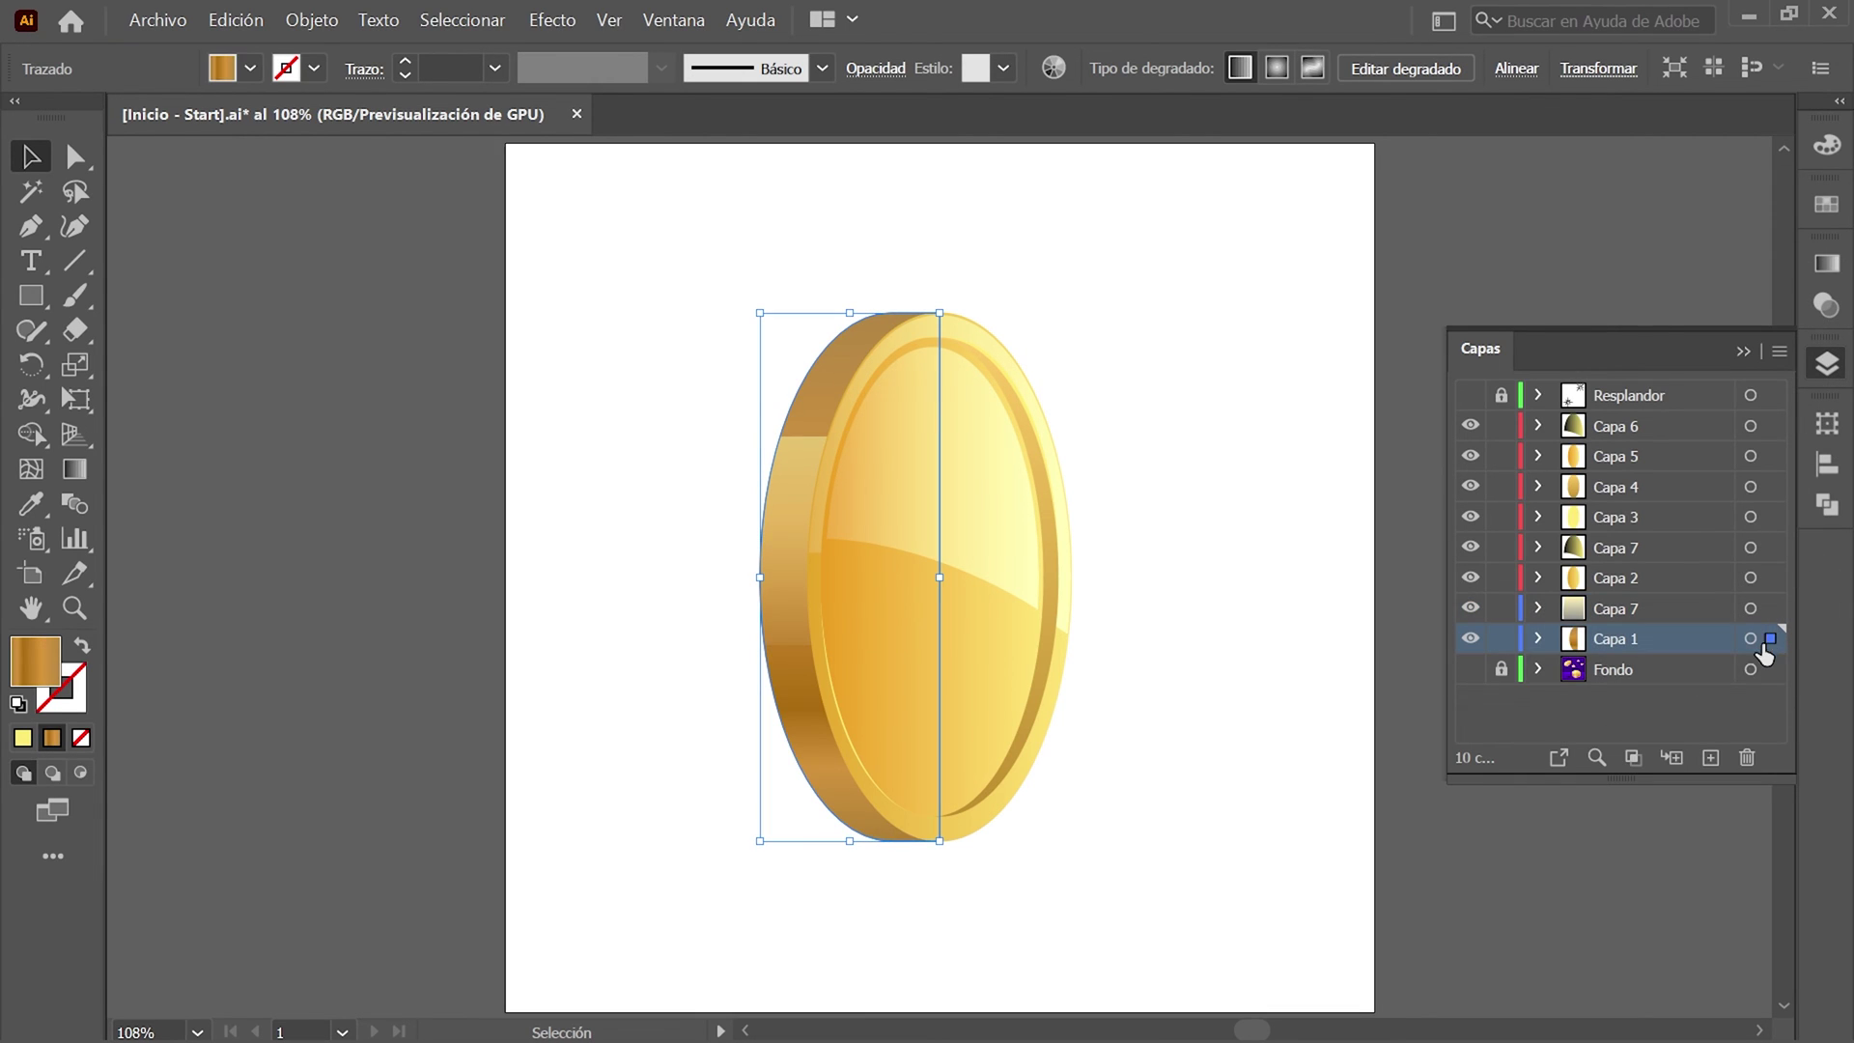
left_click(1779, 354)
left_click(1779, 352)
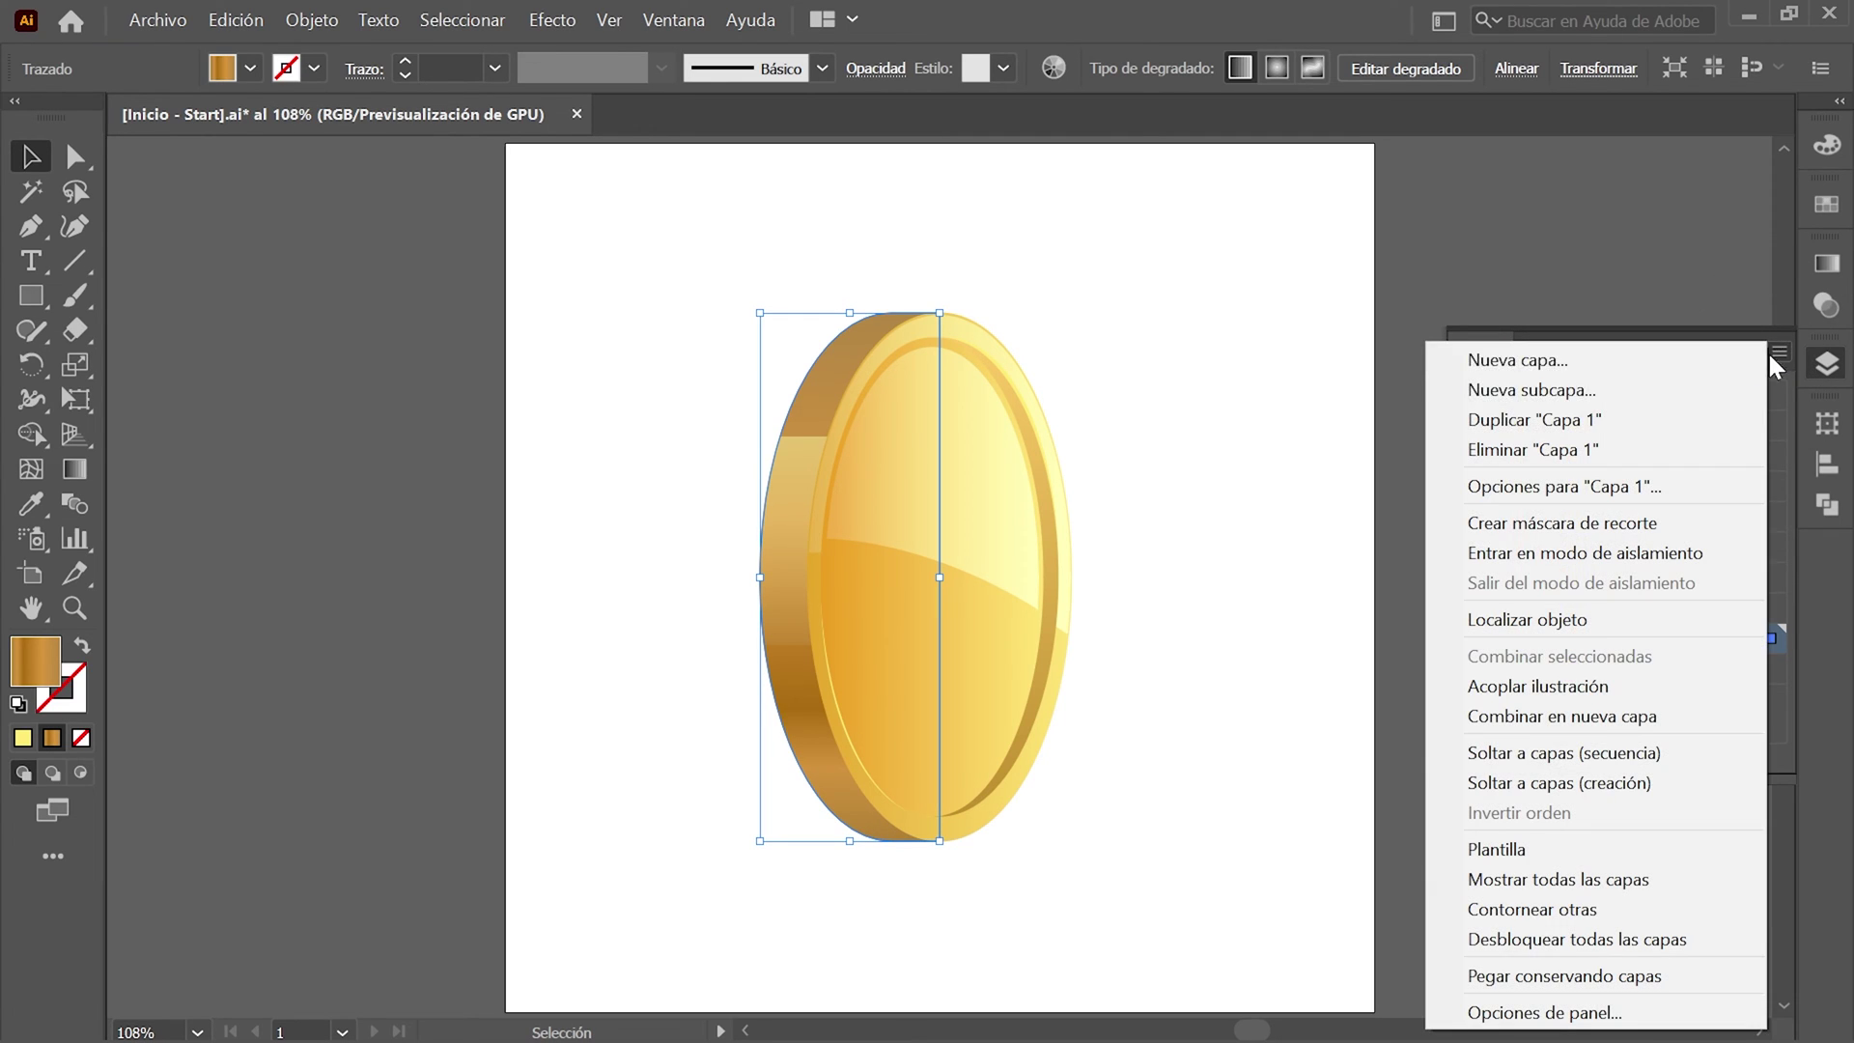
left_click(1704, 419)
key("shift+End")
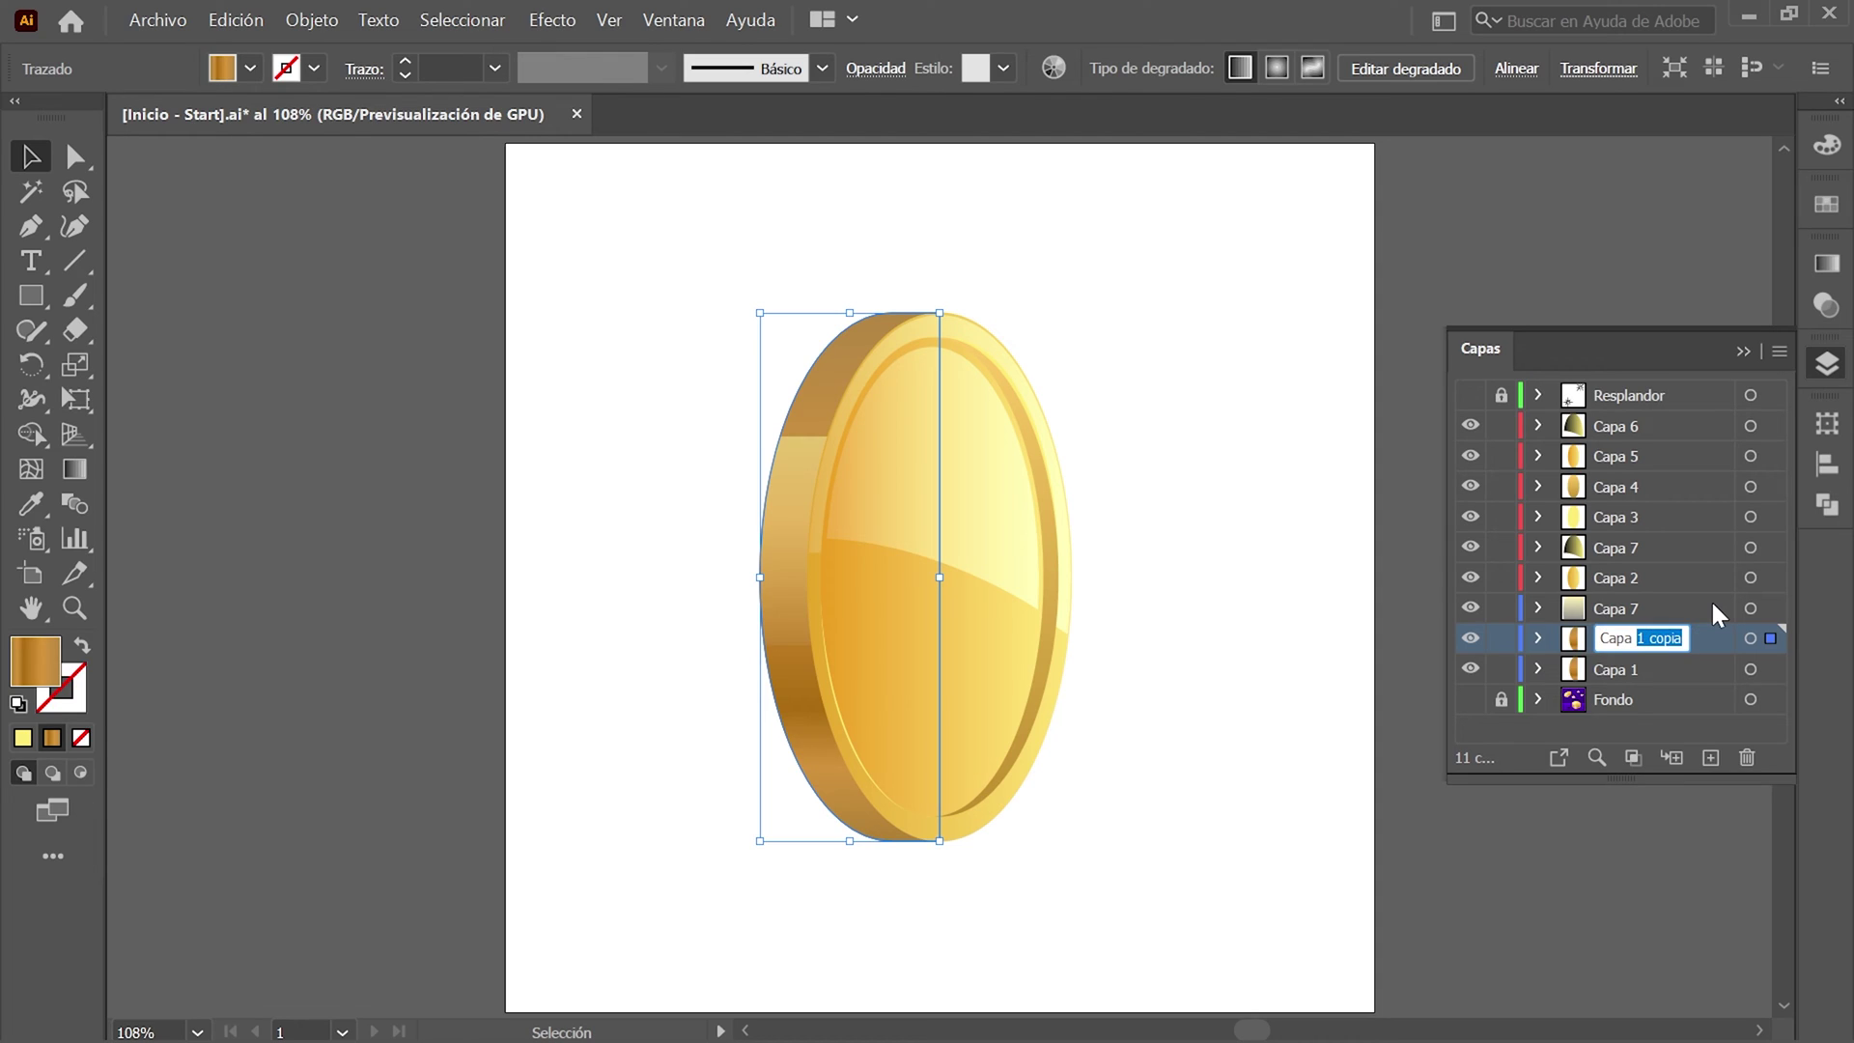
type("9")
key("Return")
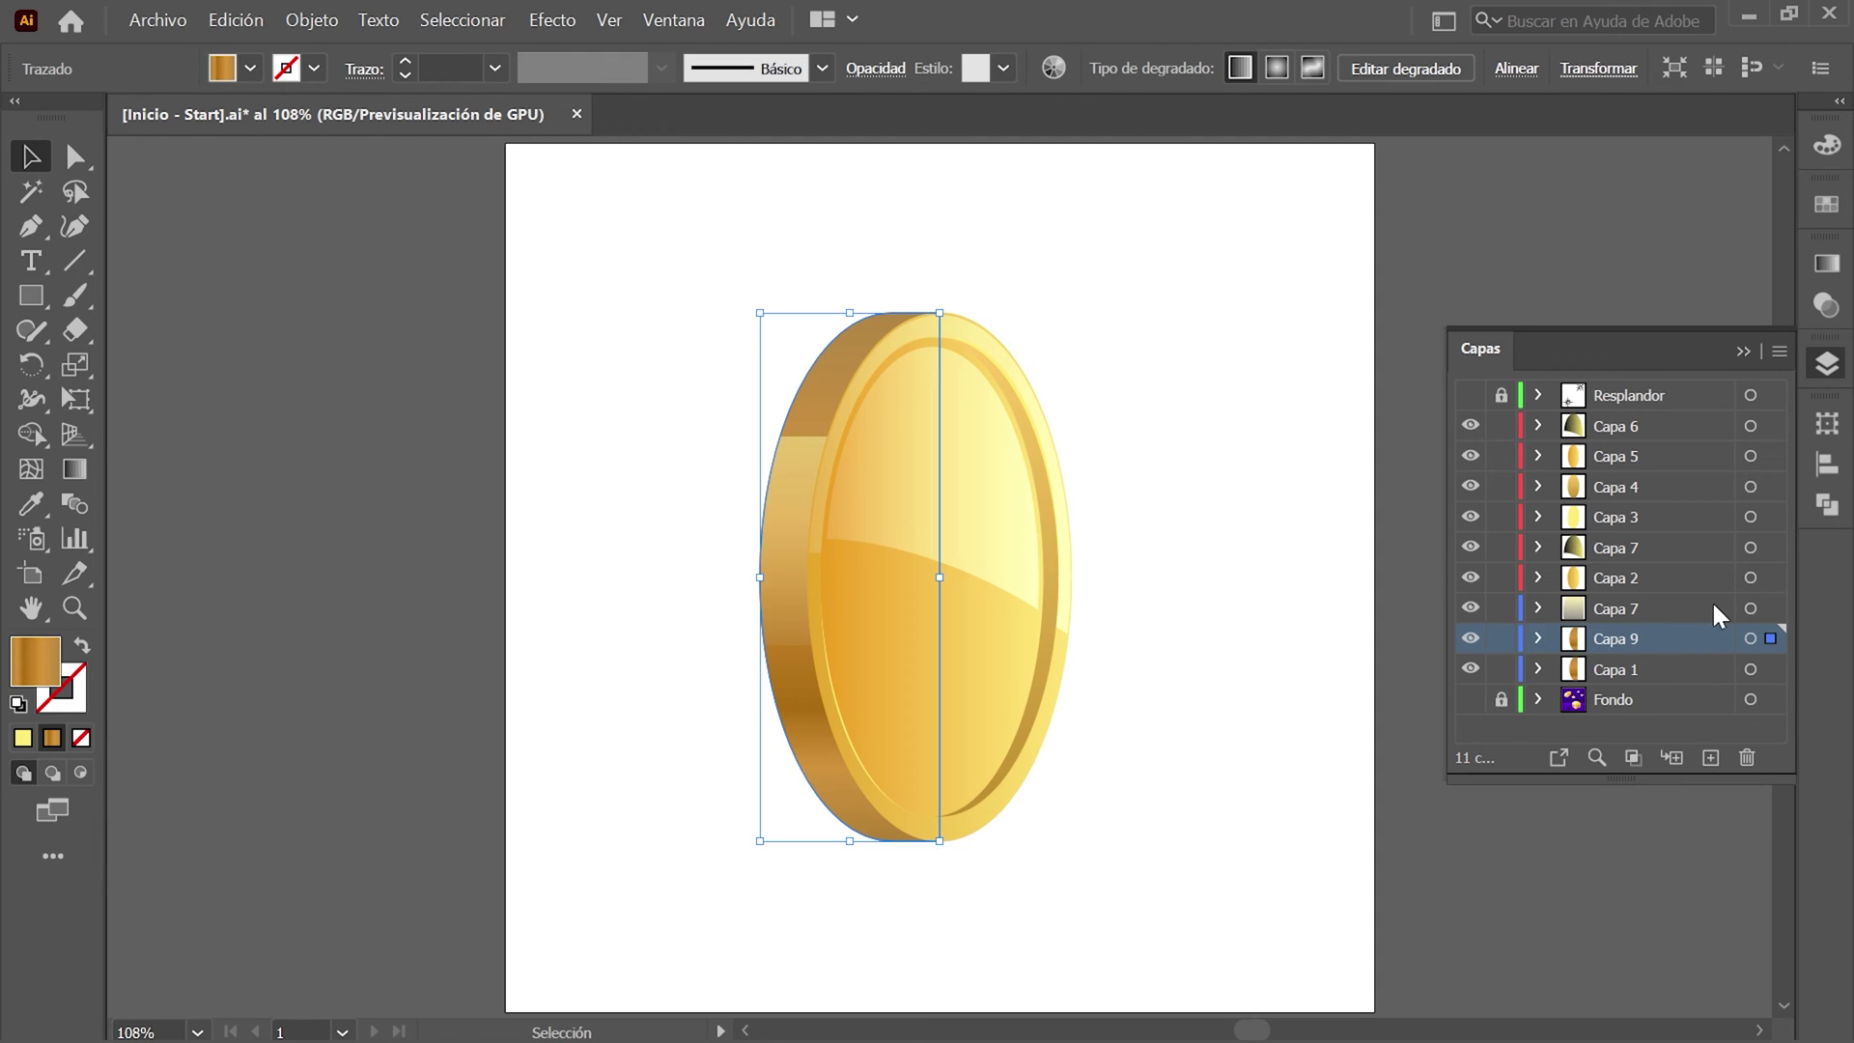
right_click(1211, 421)
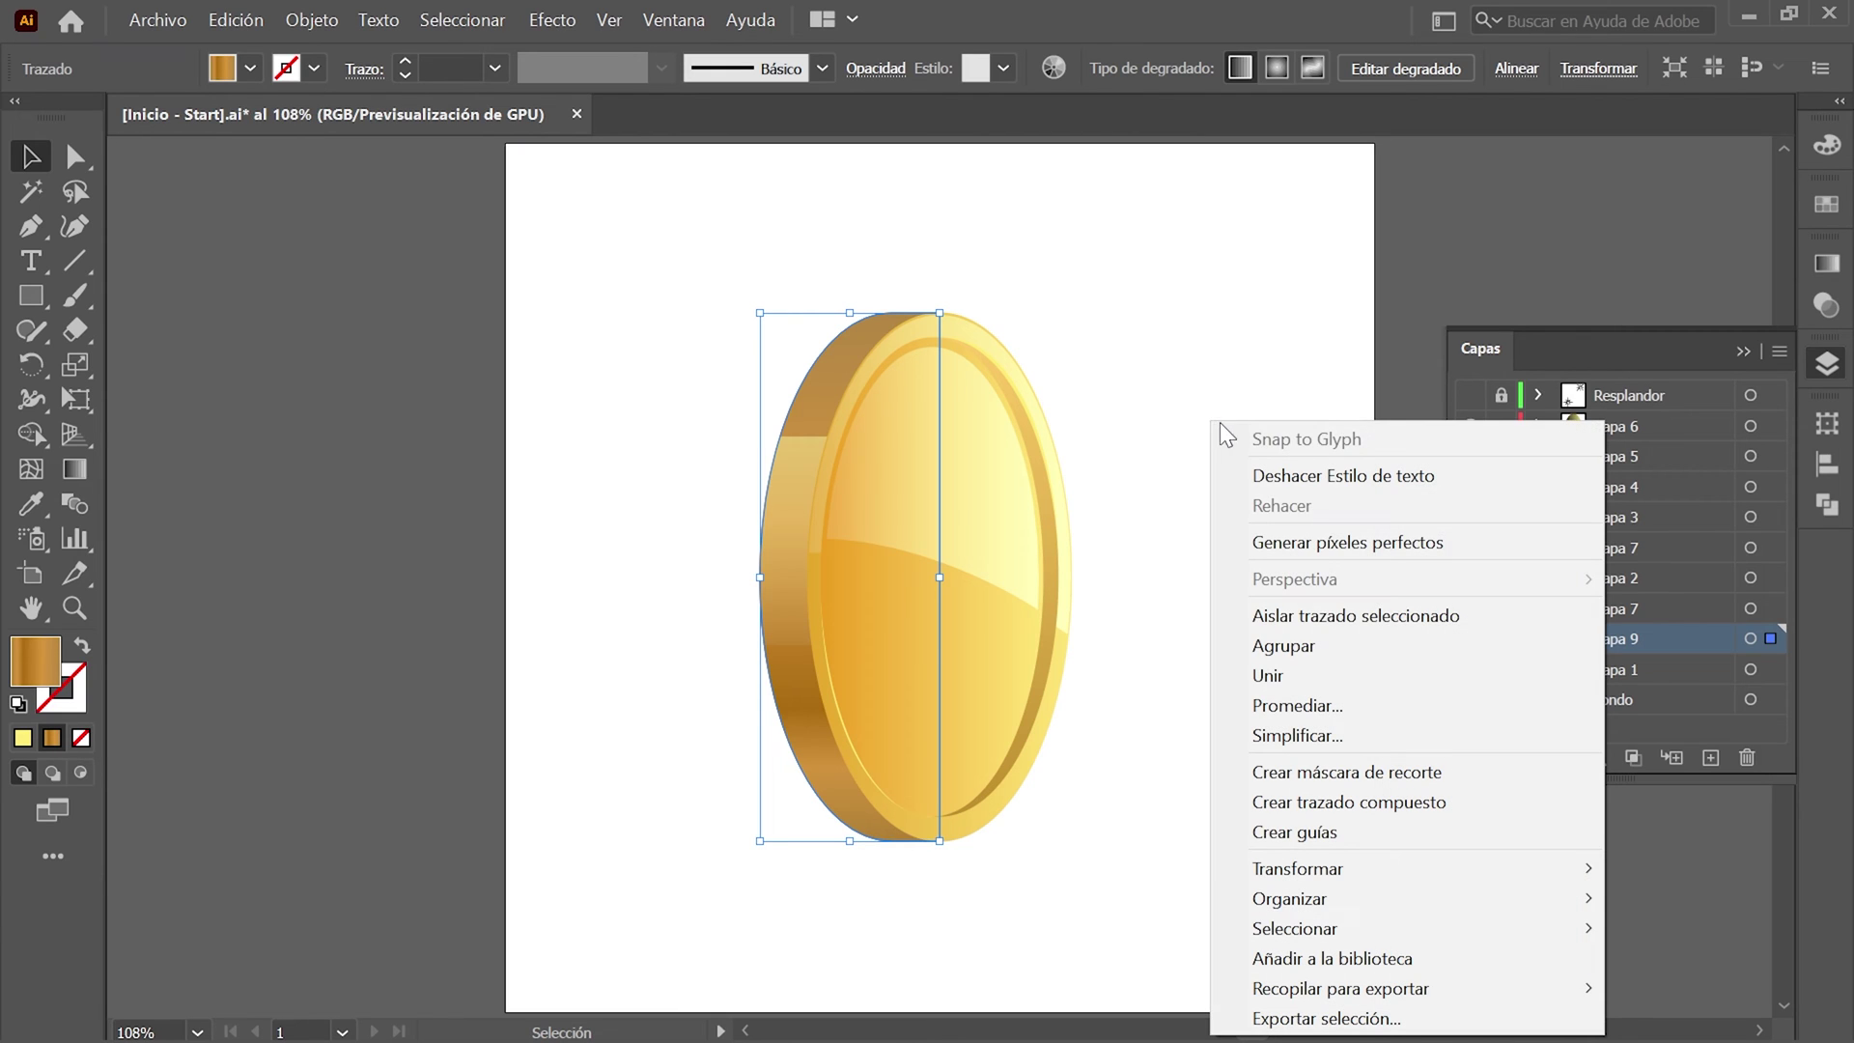
left_click(1480, 614)
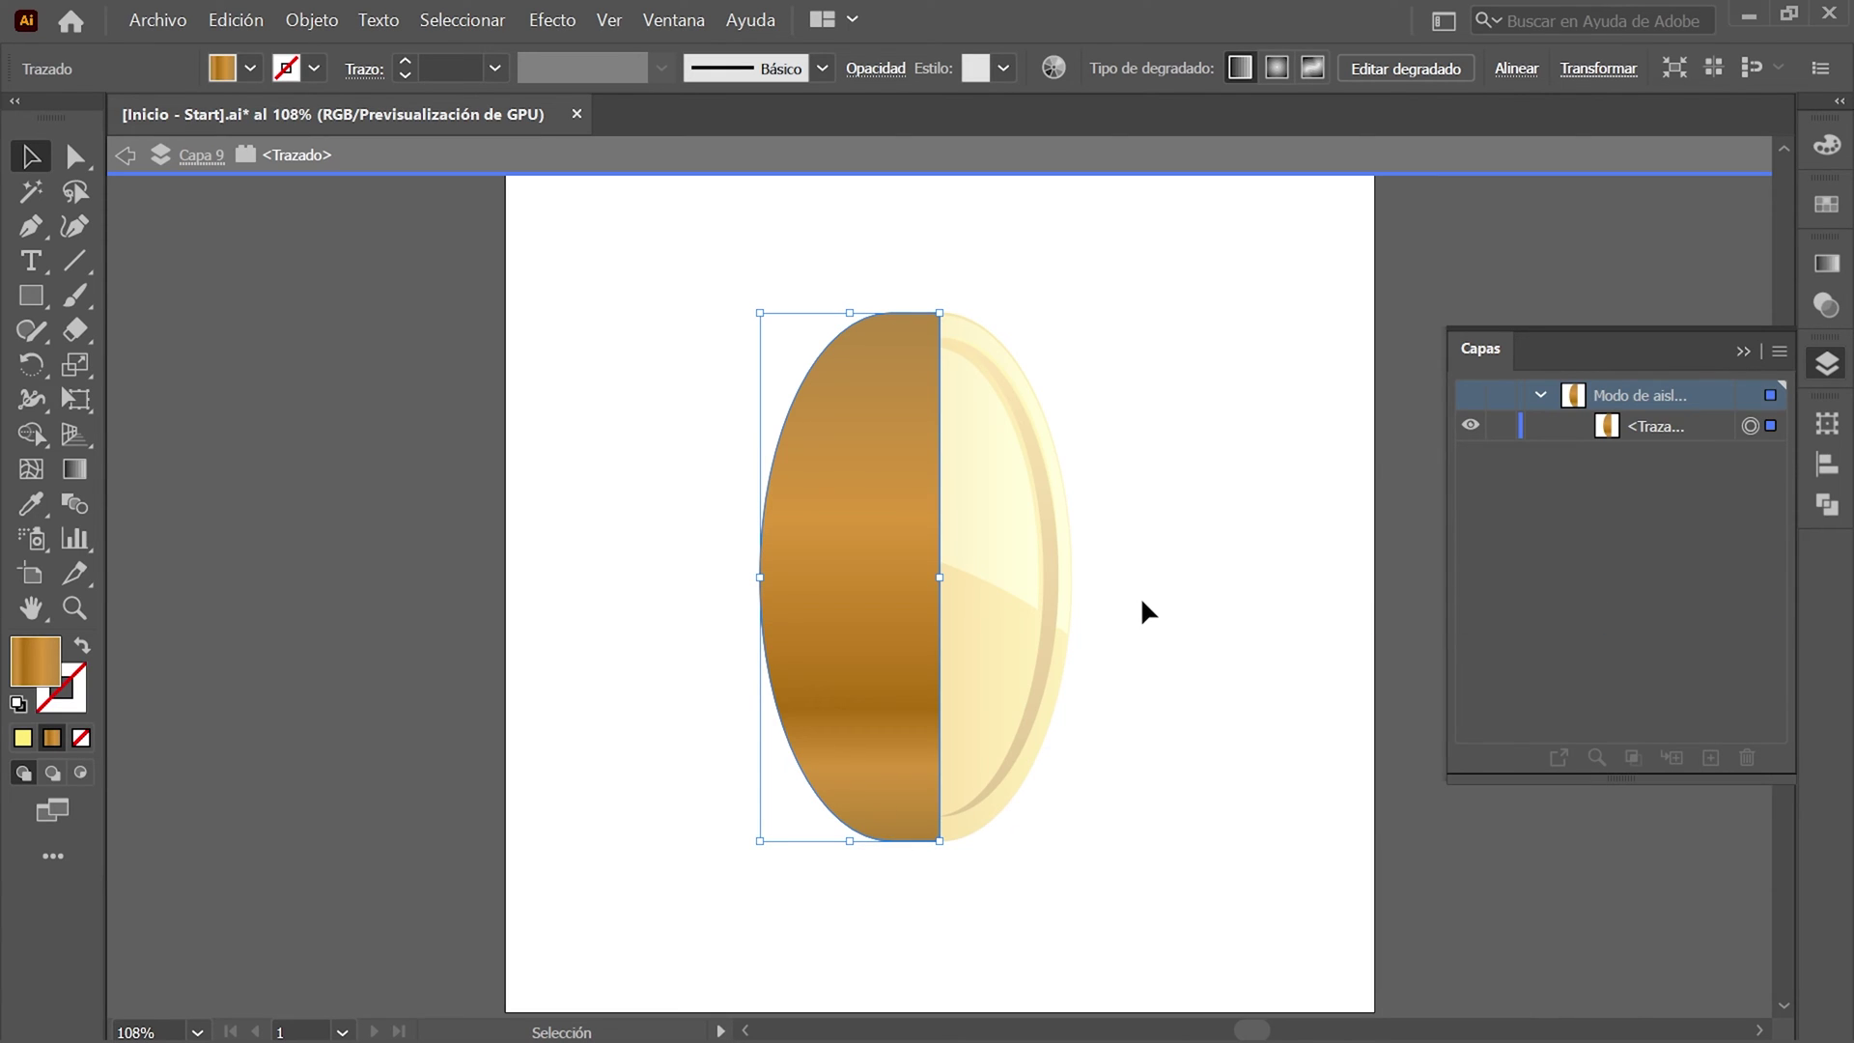
Draw a 249 × 157 px rectangle over the edge shape and move it to Y 522 px.
left_click(30, 296)
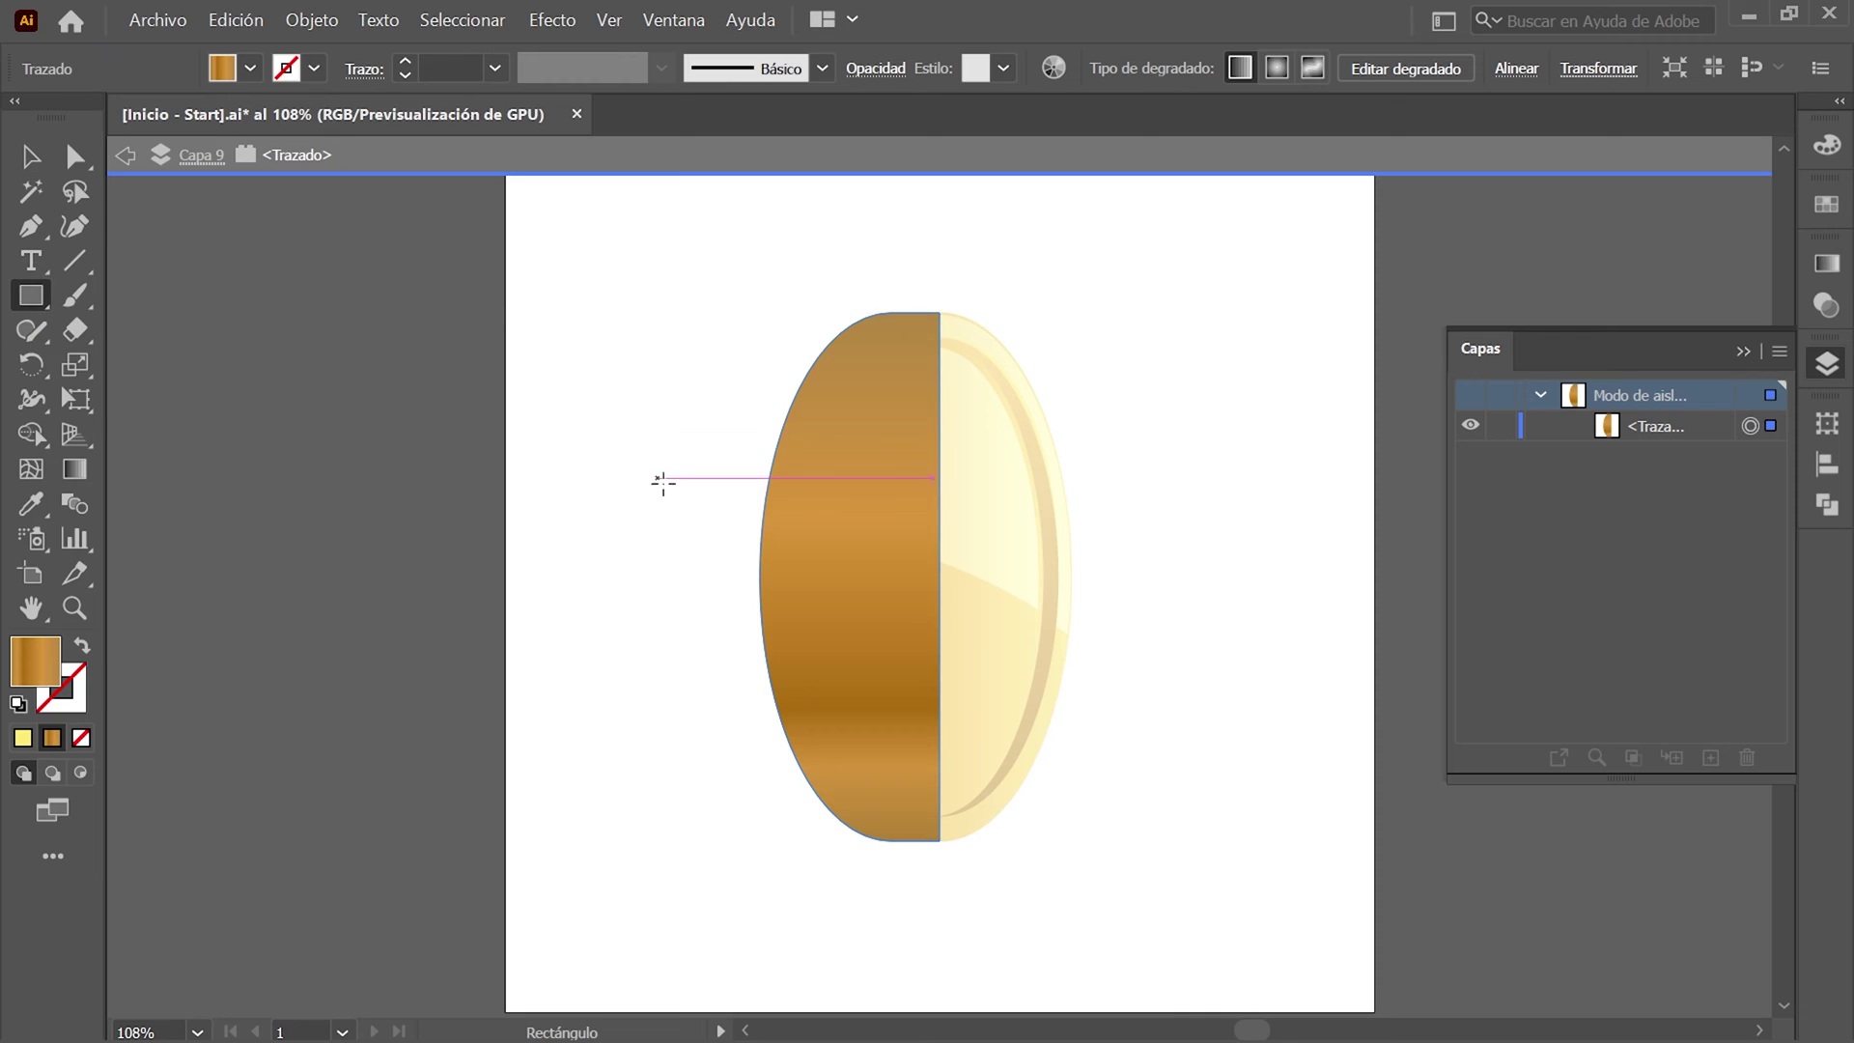
left_click(759, 576)
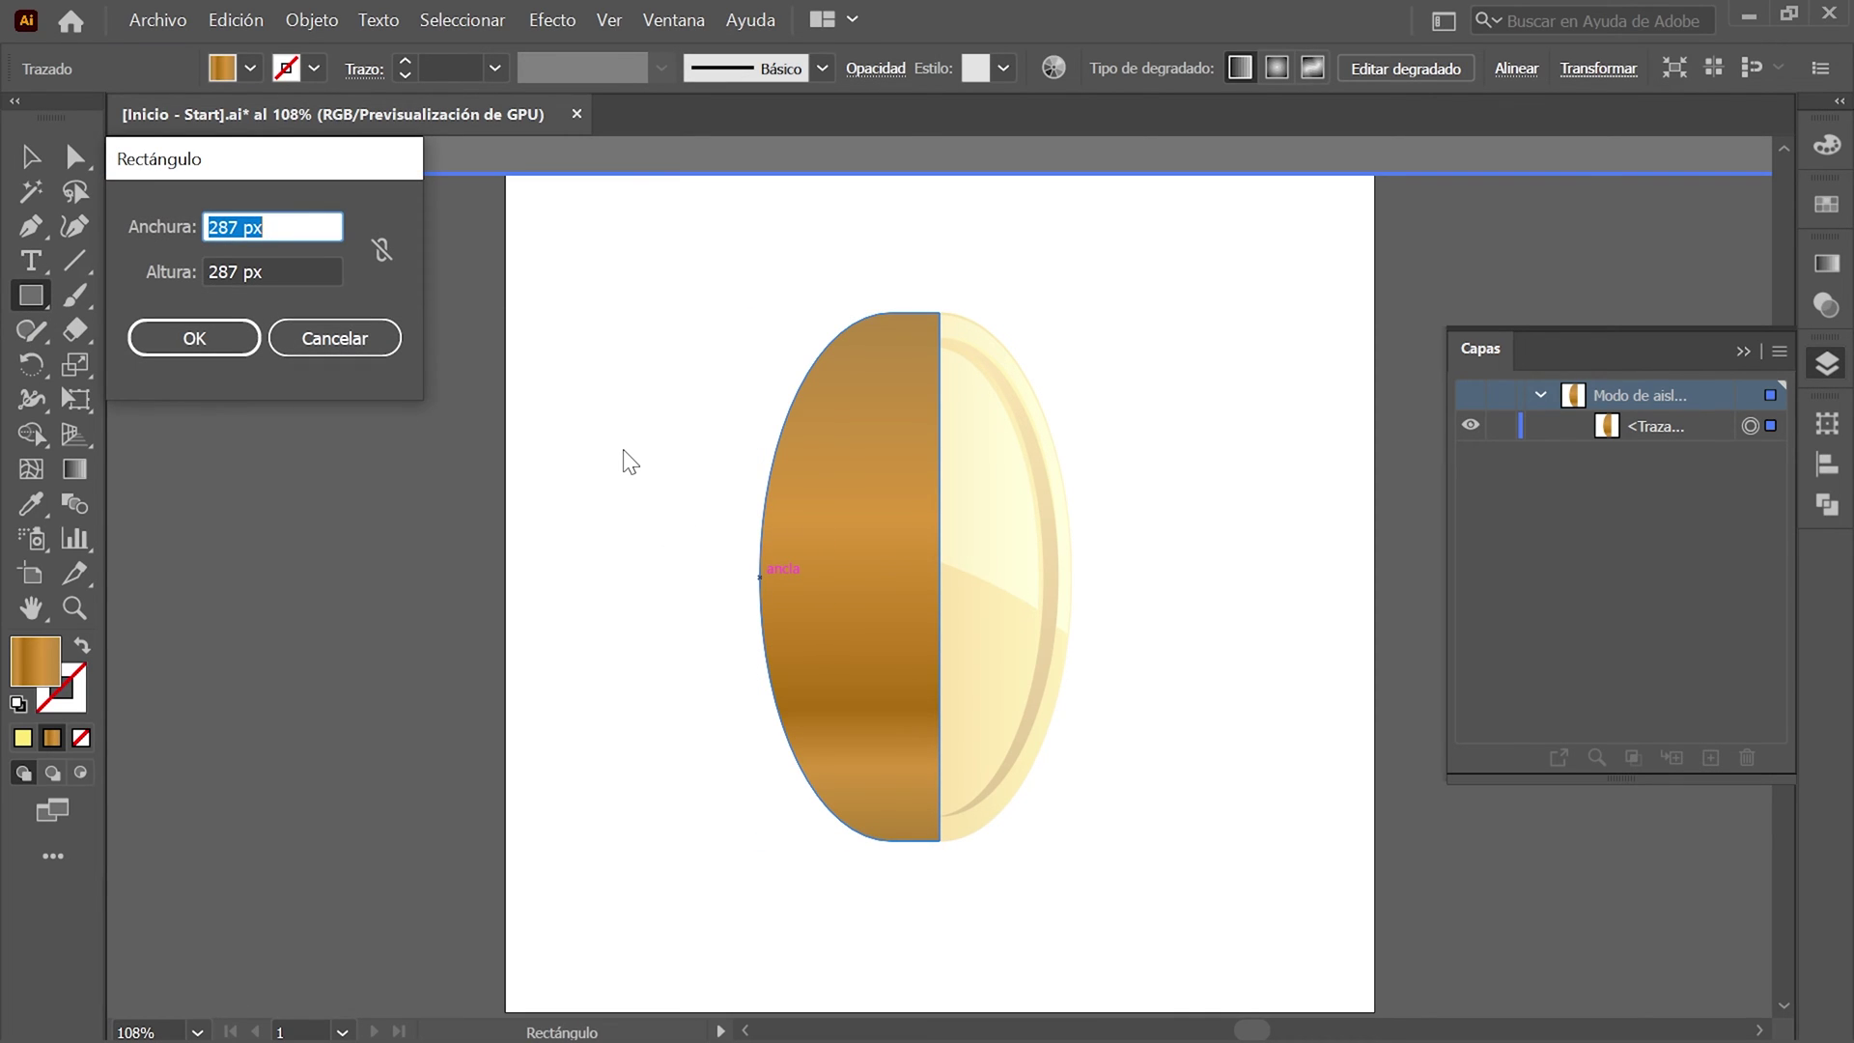
type("249")
key("Tab")
type("1")
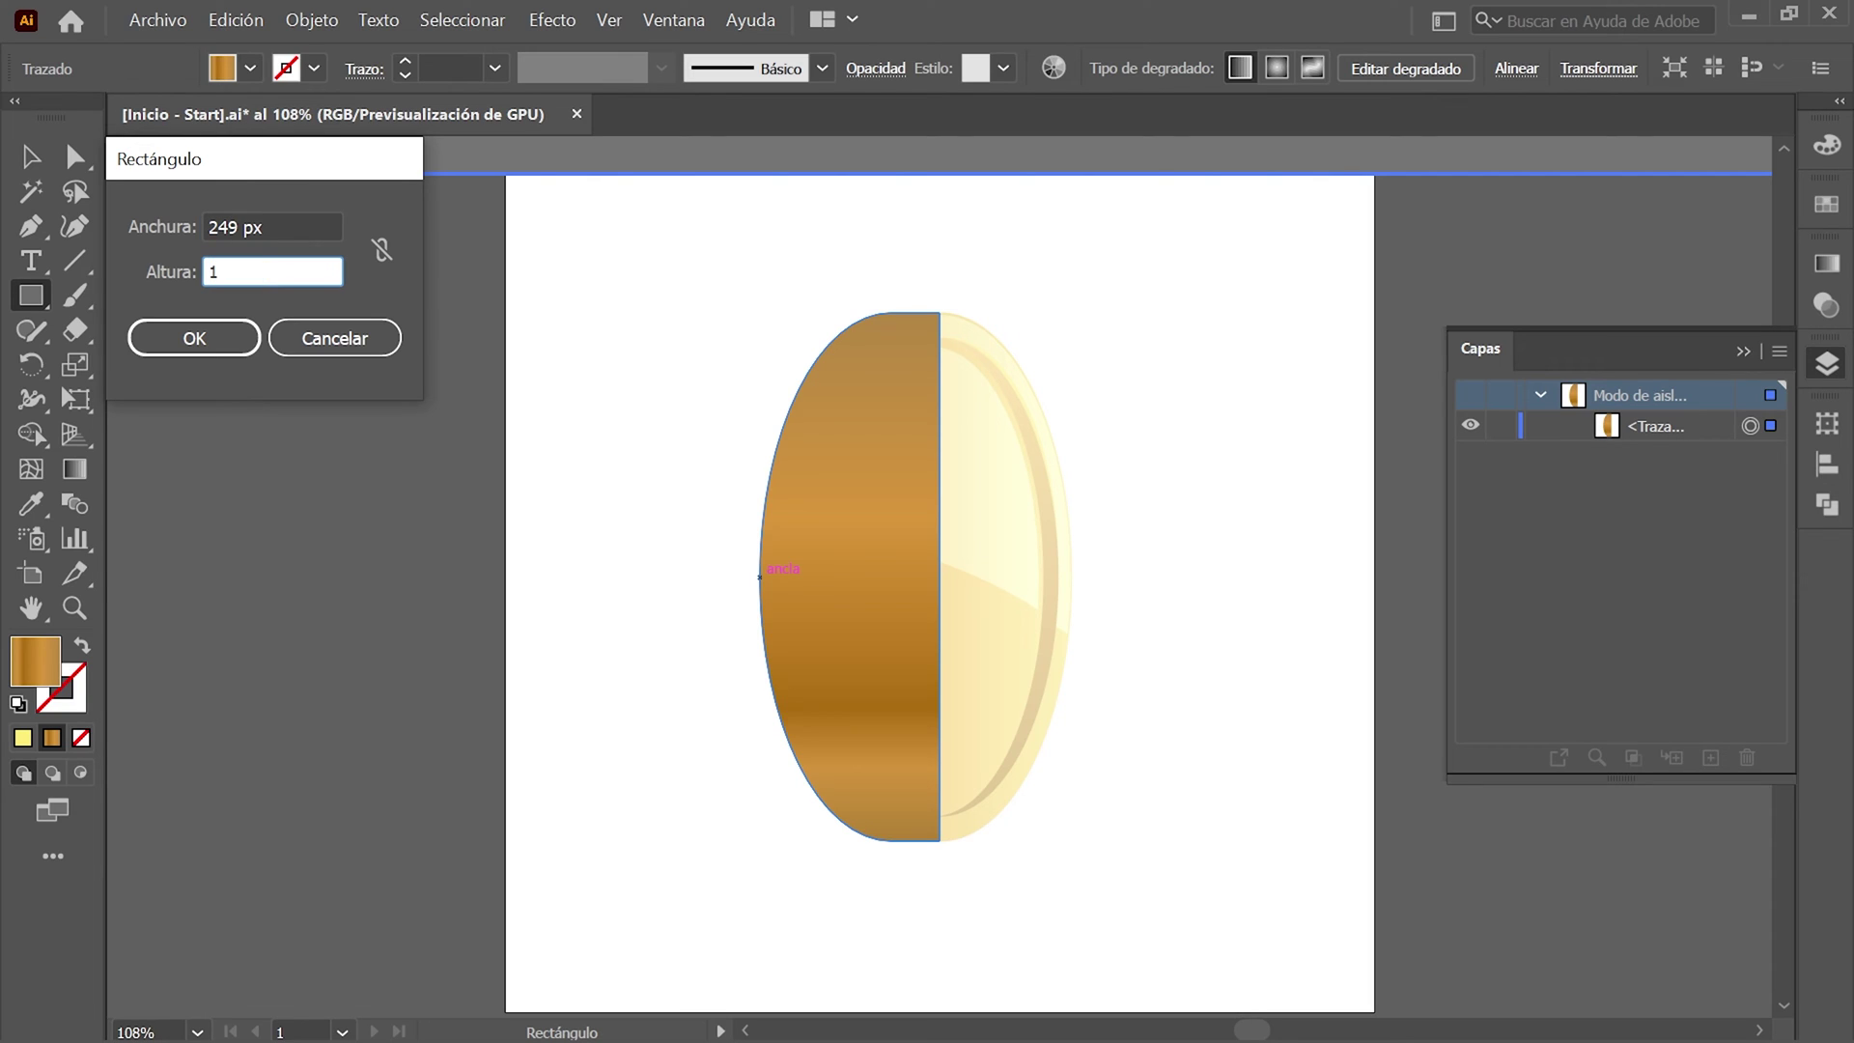
type("57")
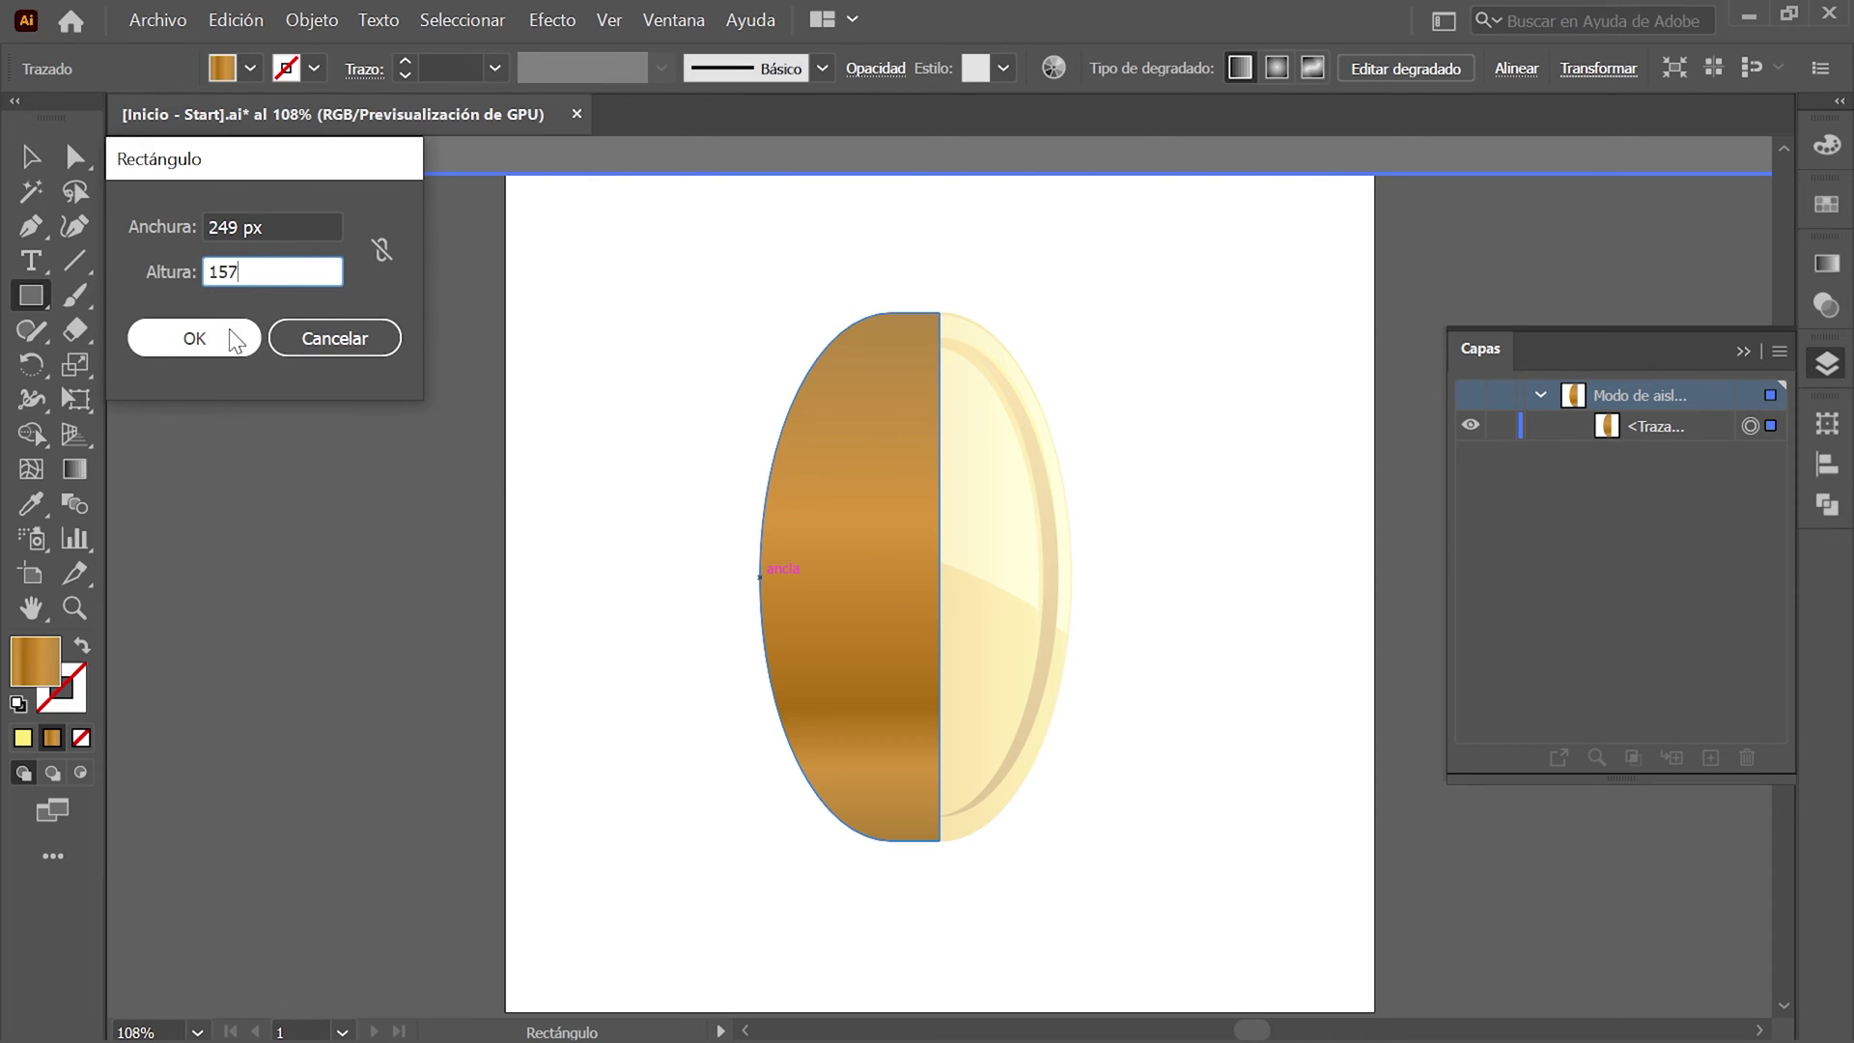
left_click(229, 333)
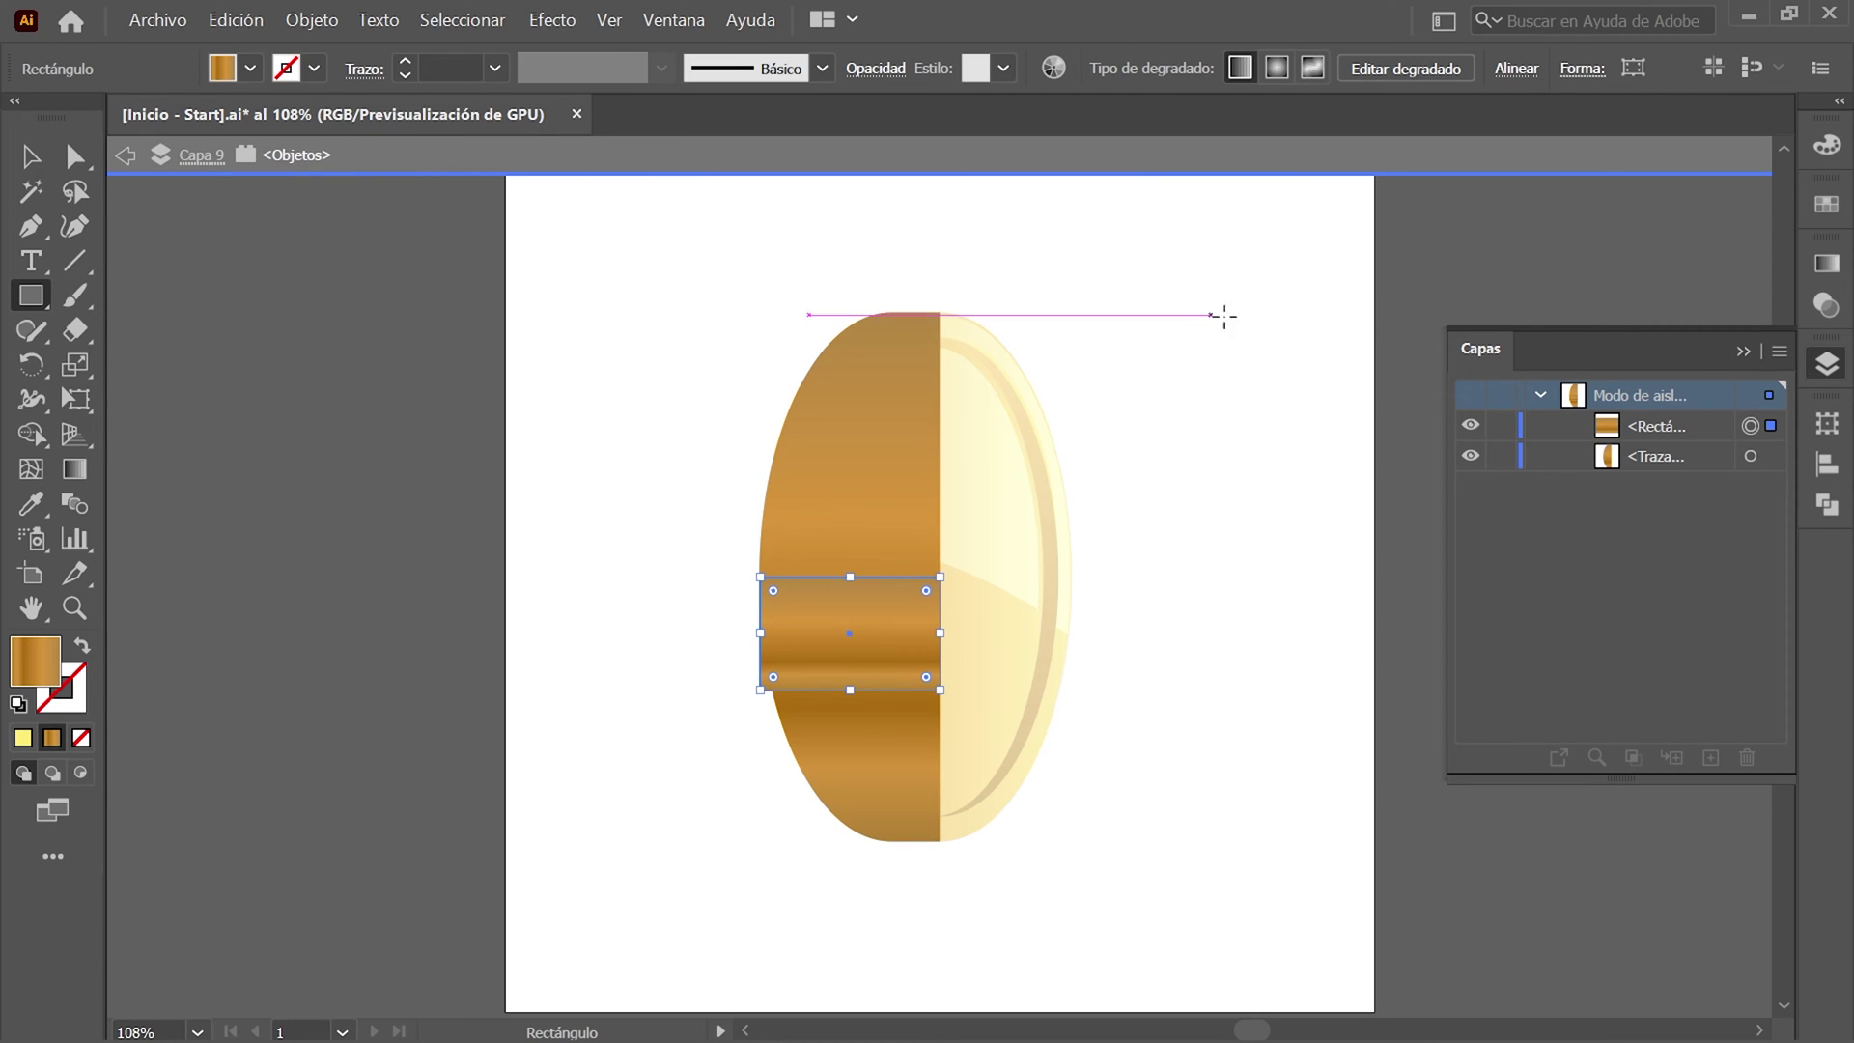
left_click(1826, 425)
left_click(1578, 491)
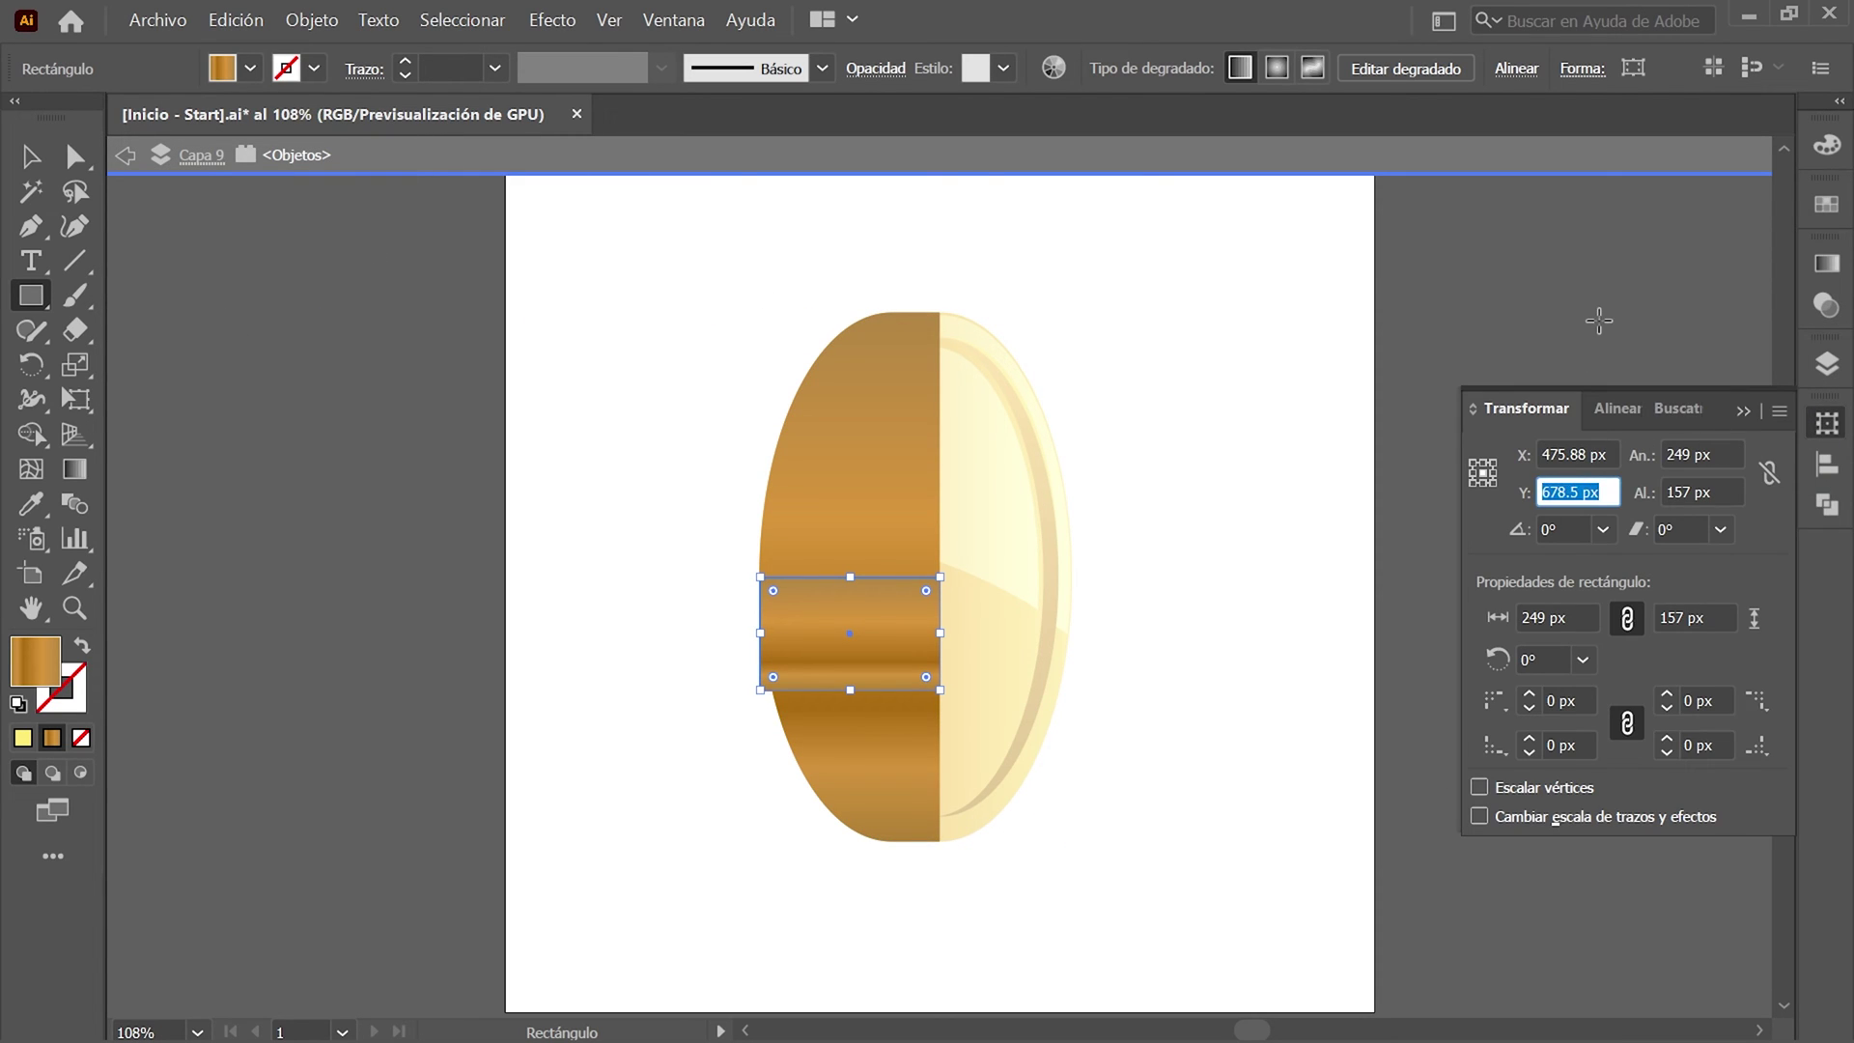
type("522")
key("Return")
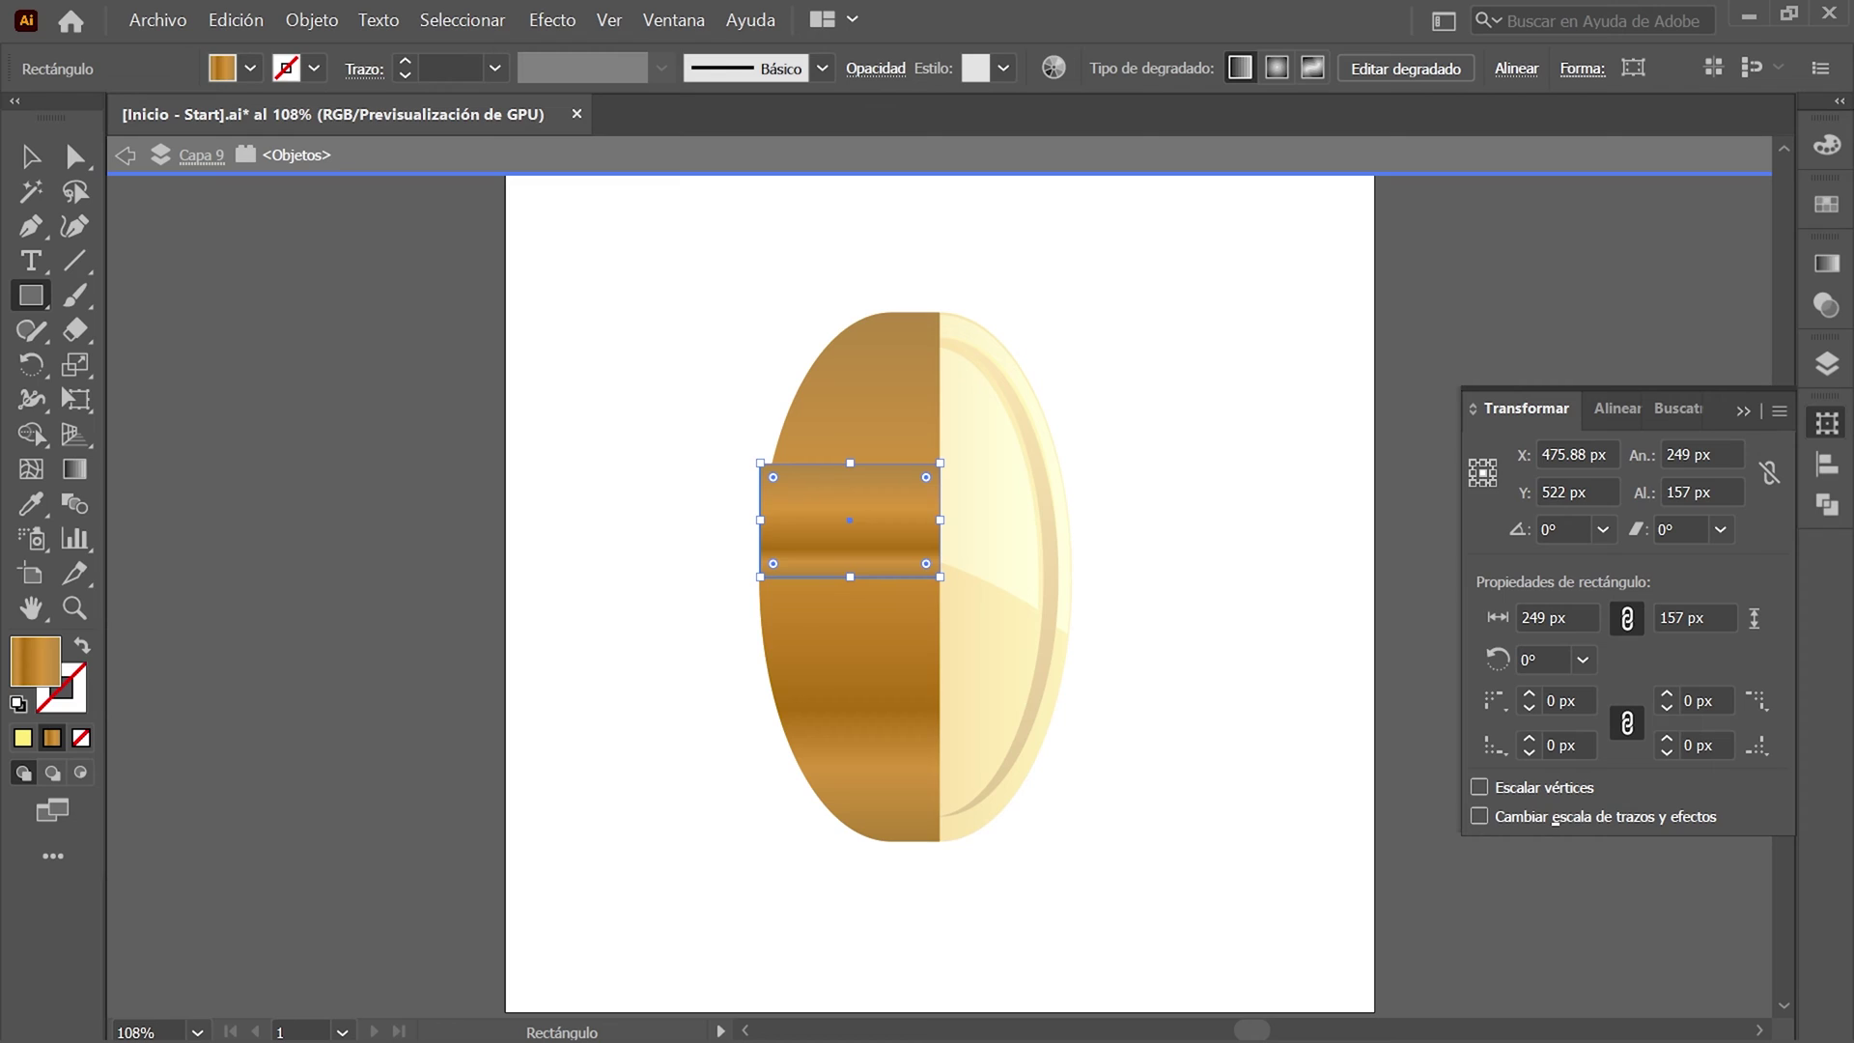
Intersect the rectangle with the Capa 9 edge shape, then exit isolation mode.
left_click(1826, 423)
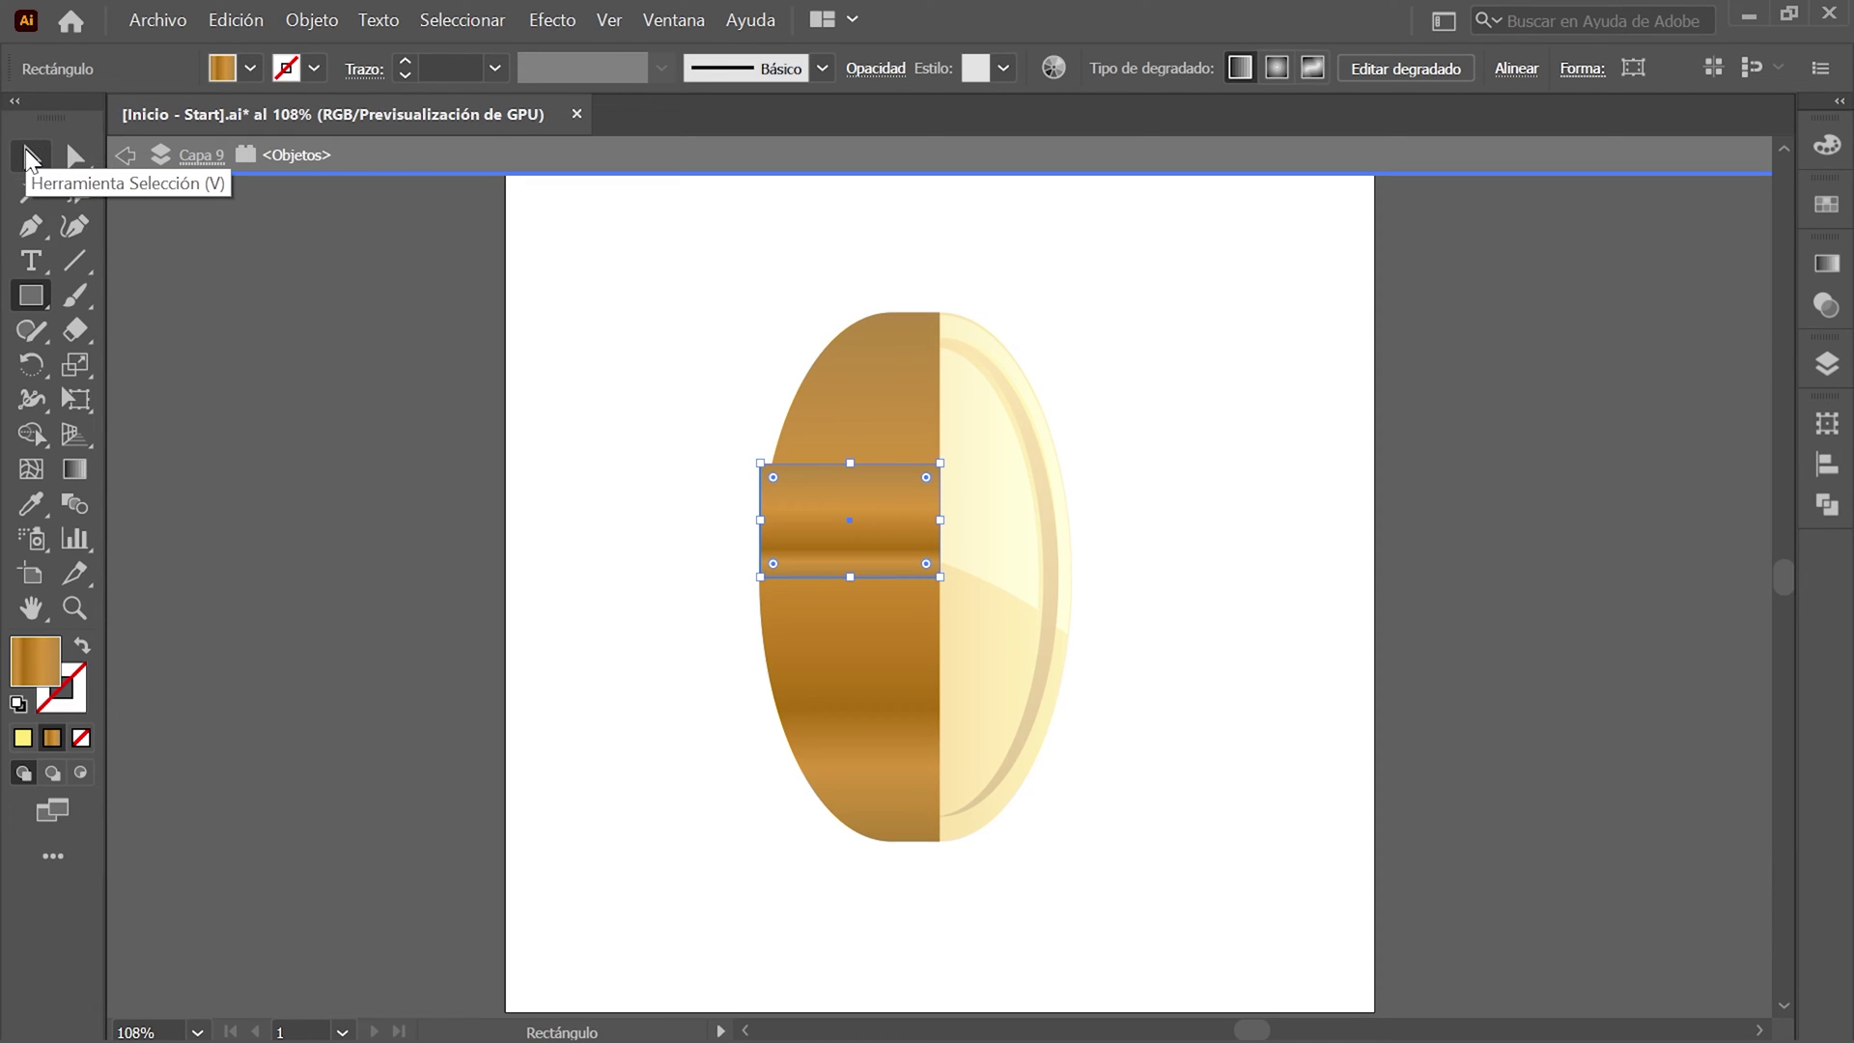
left_click(29, 156)
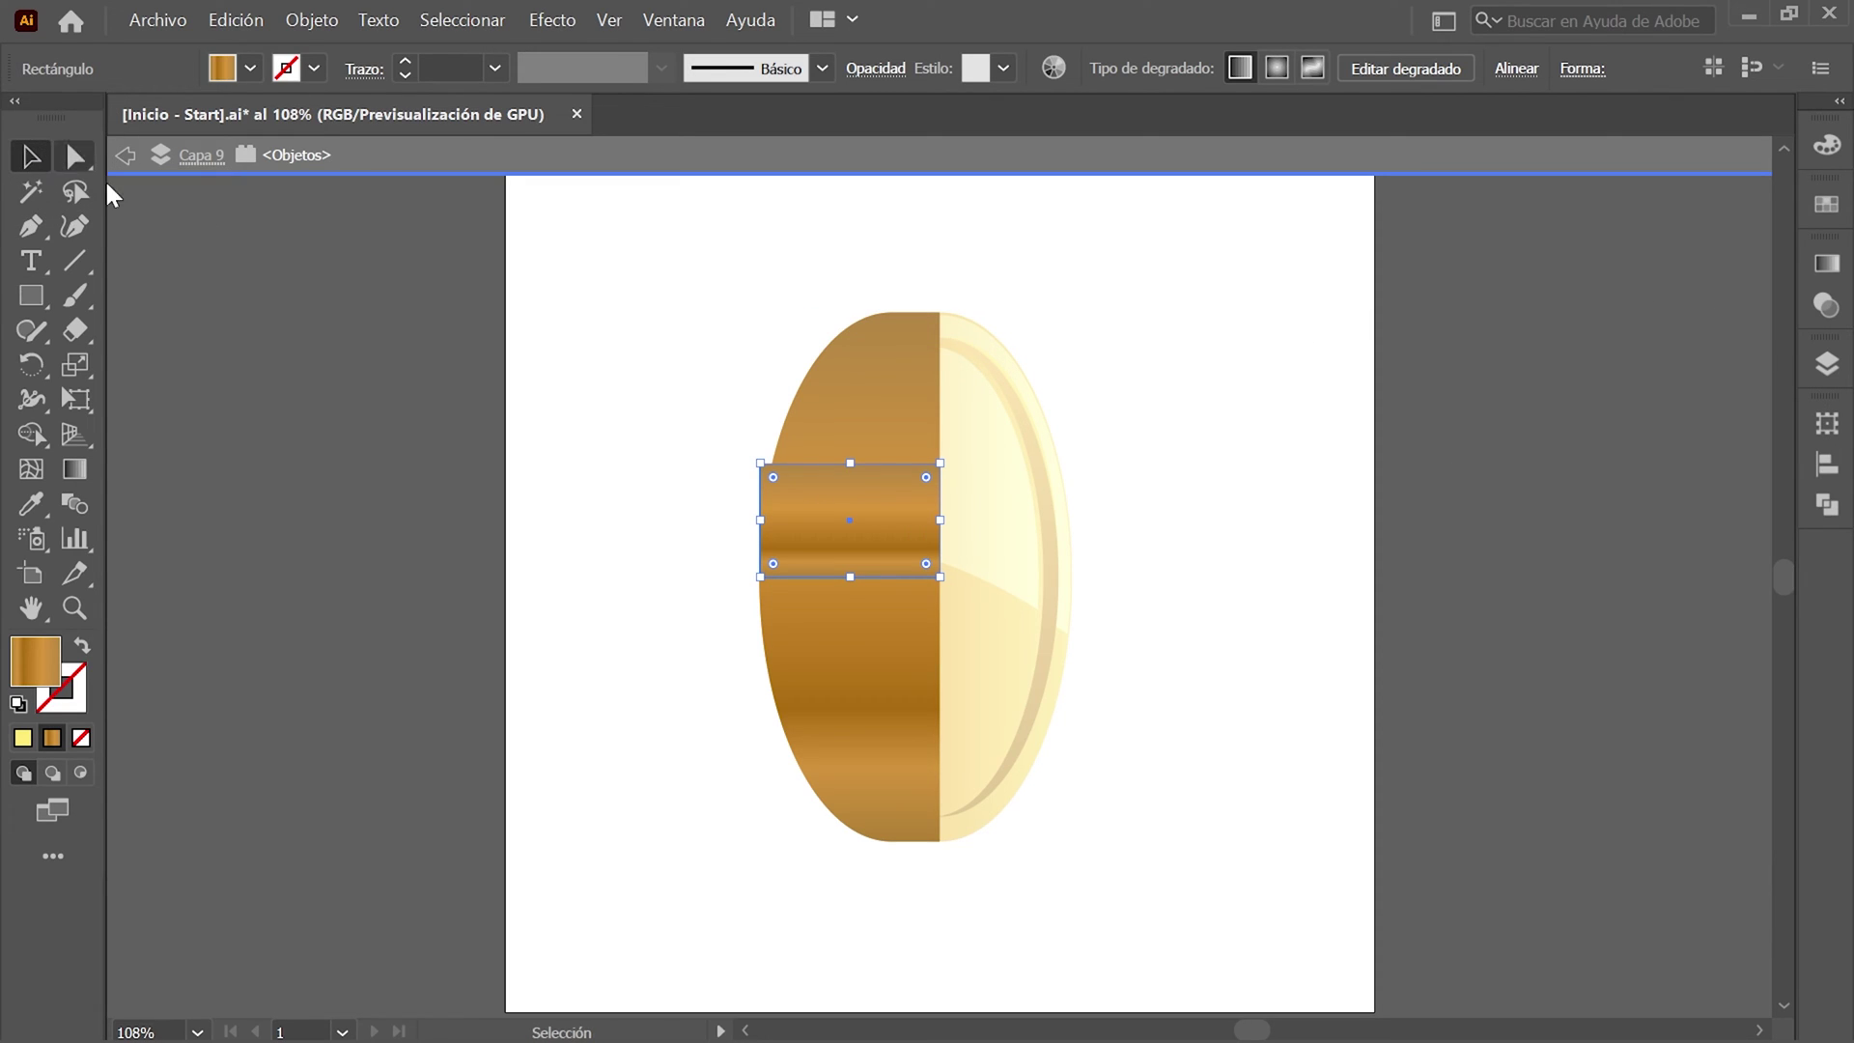
left_click(463, 20)
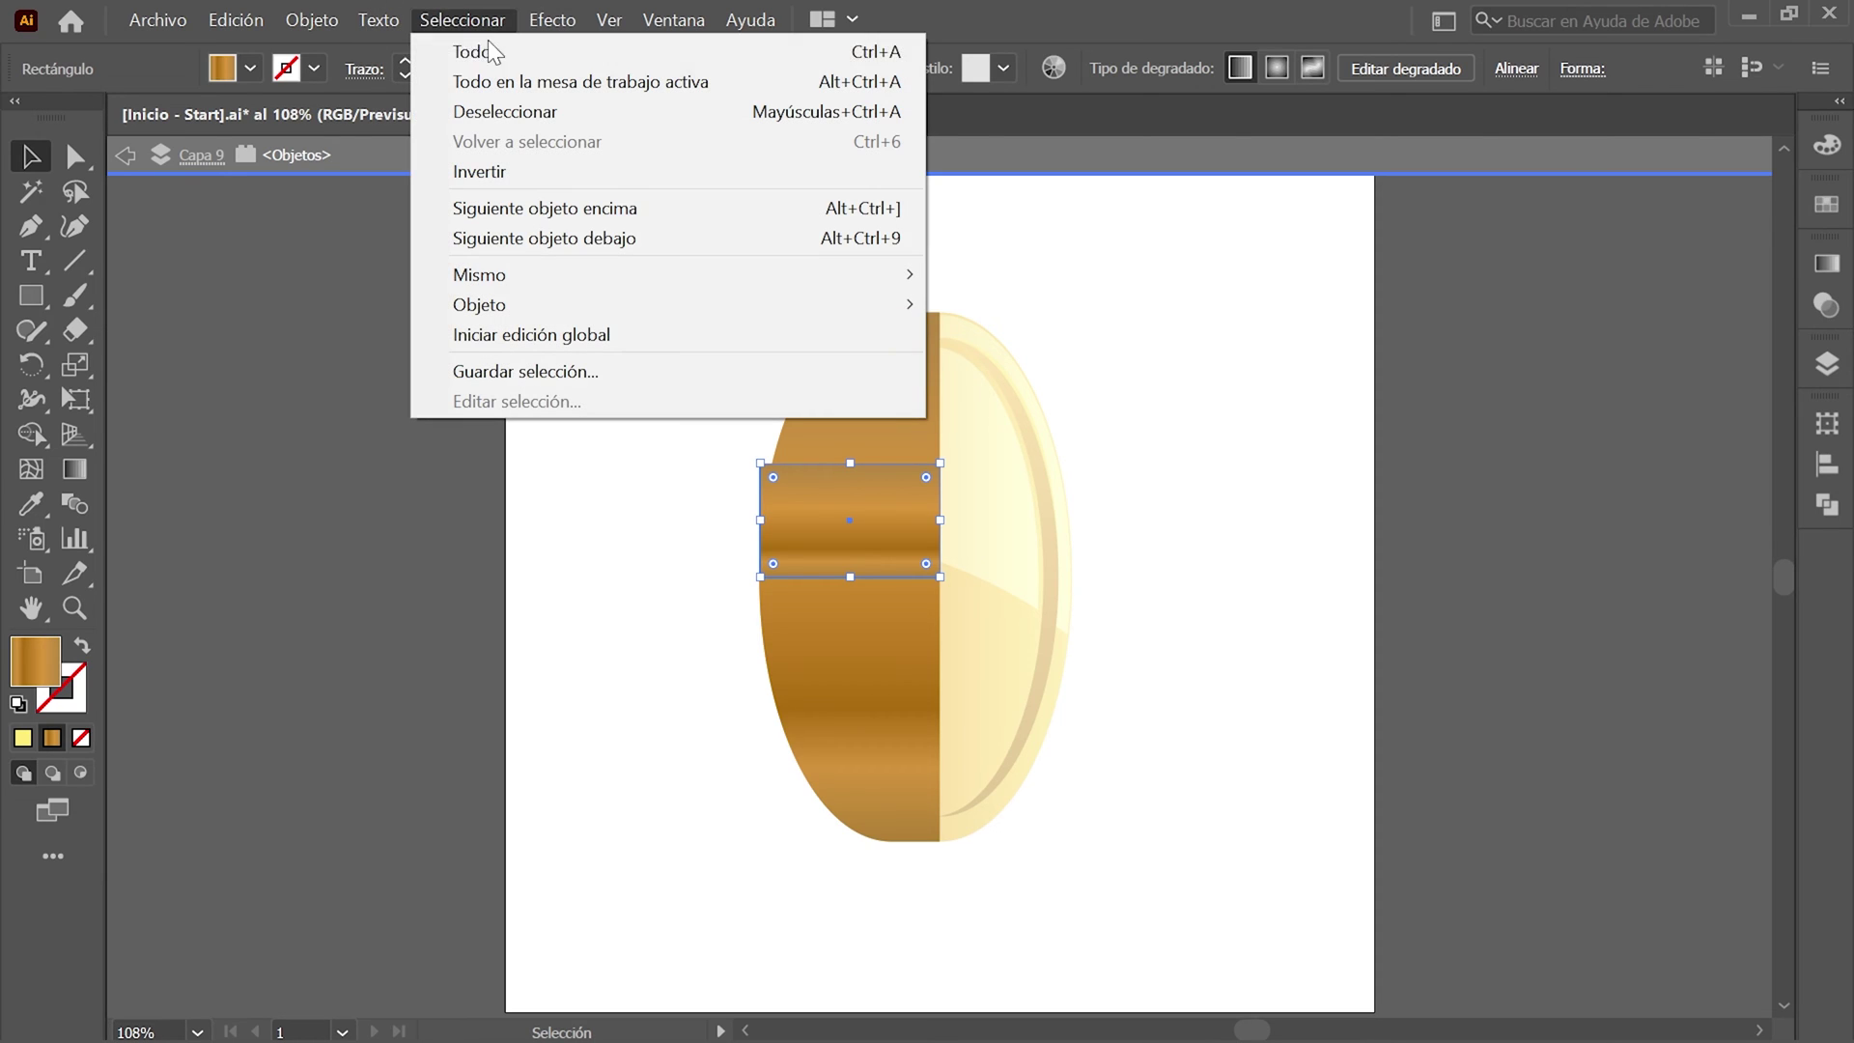
left_click(513, 54)
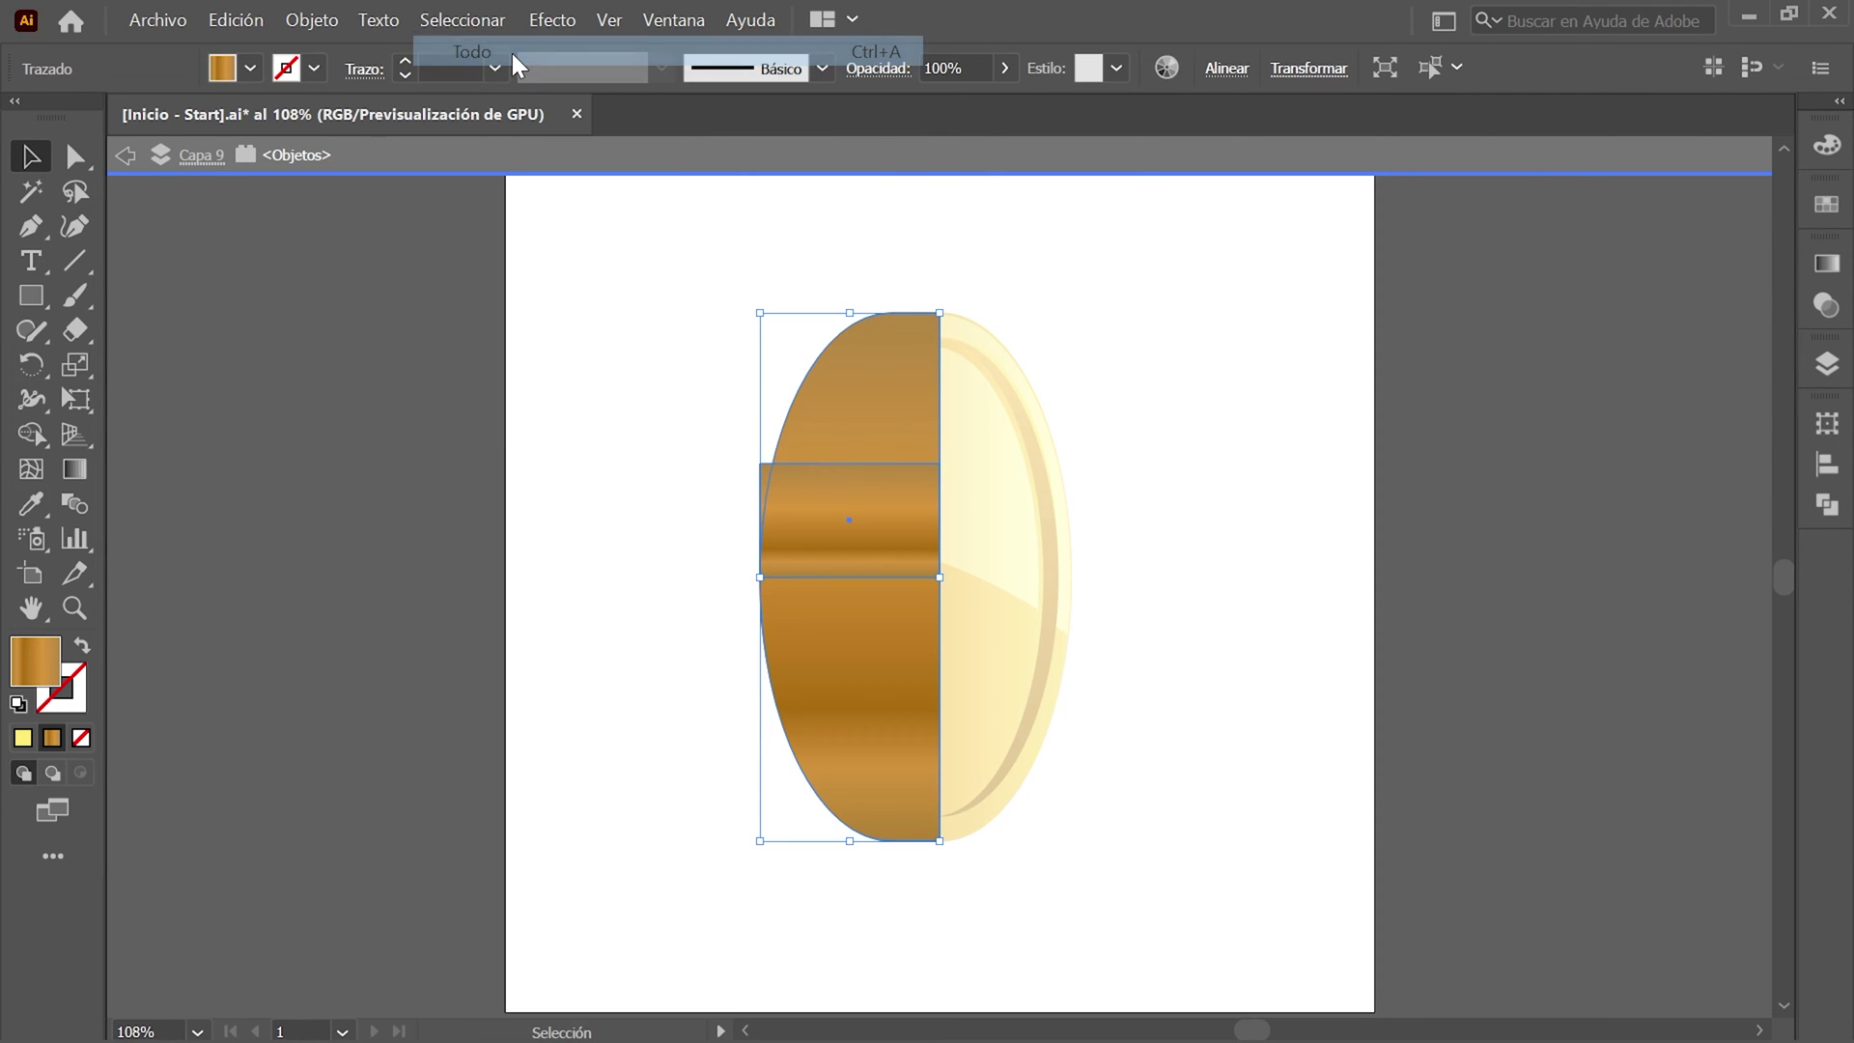
left_click(1827, 504)
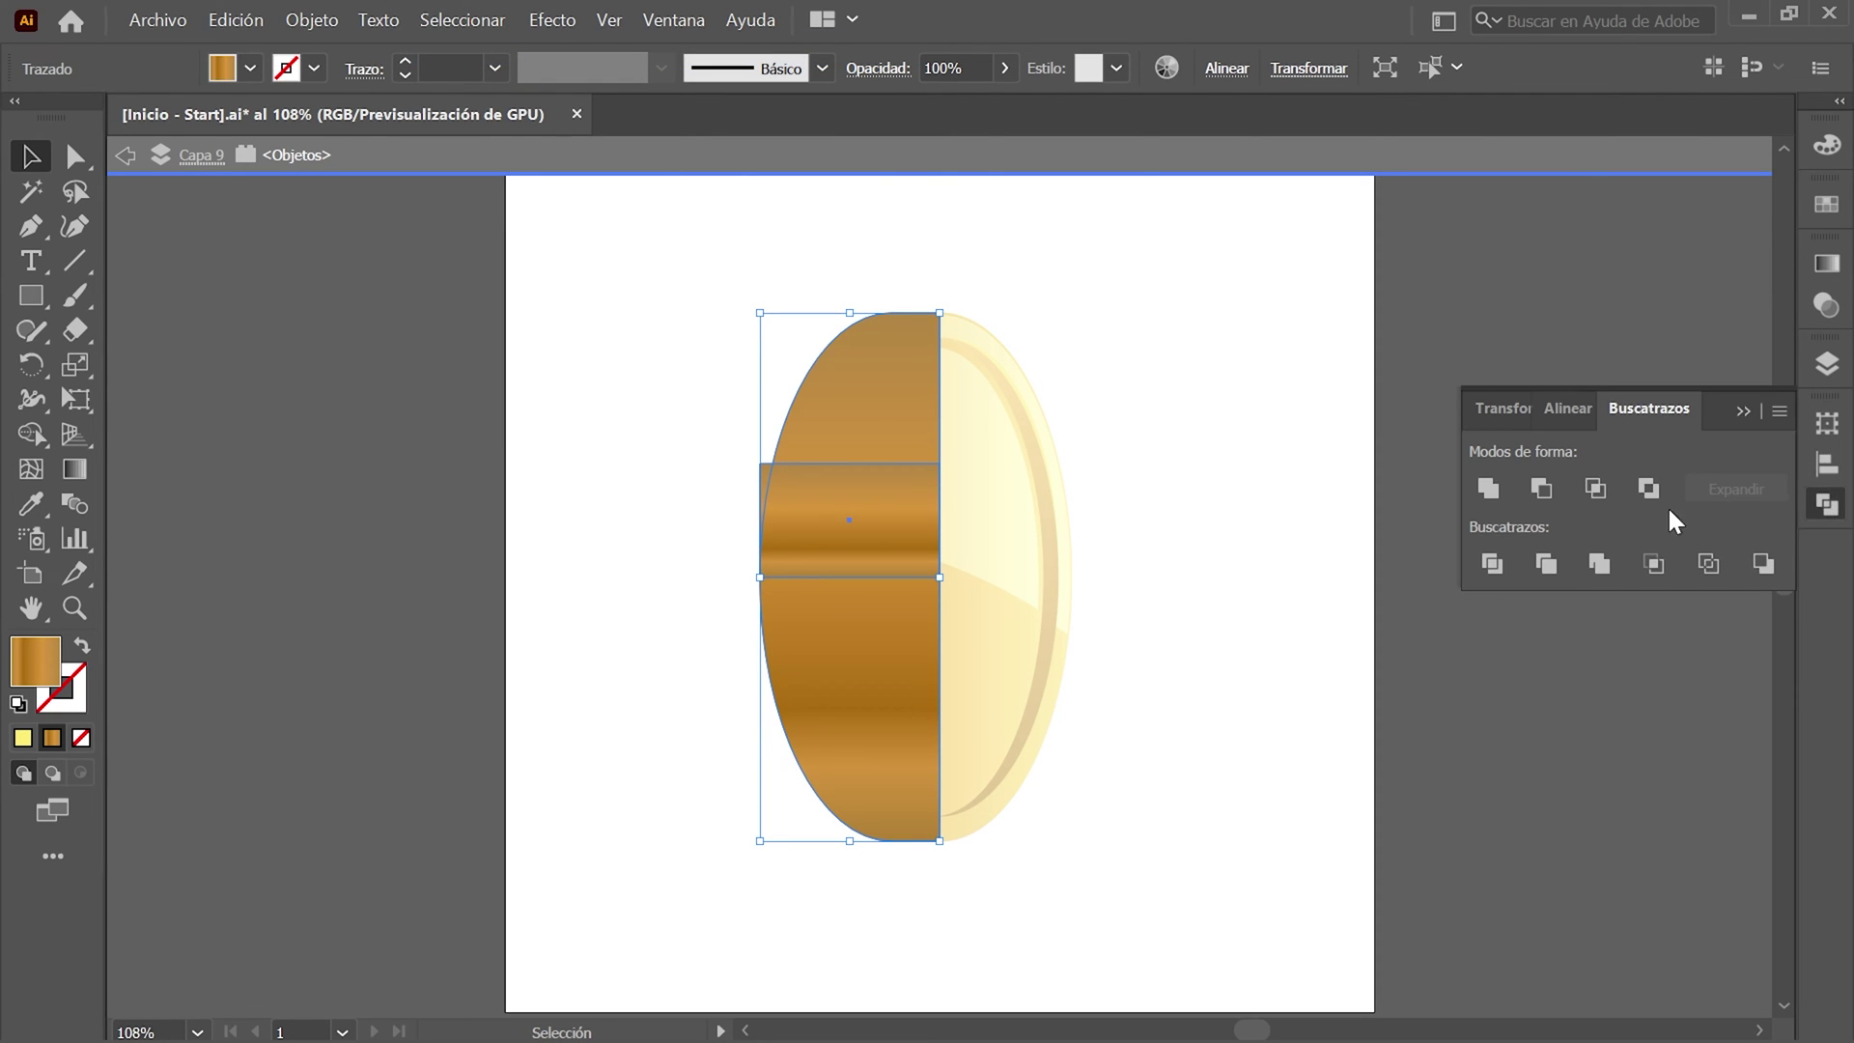
left_click(1596, 488)
left_click(1827, 505)
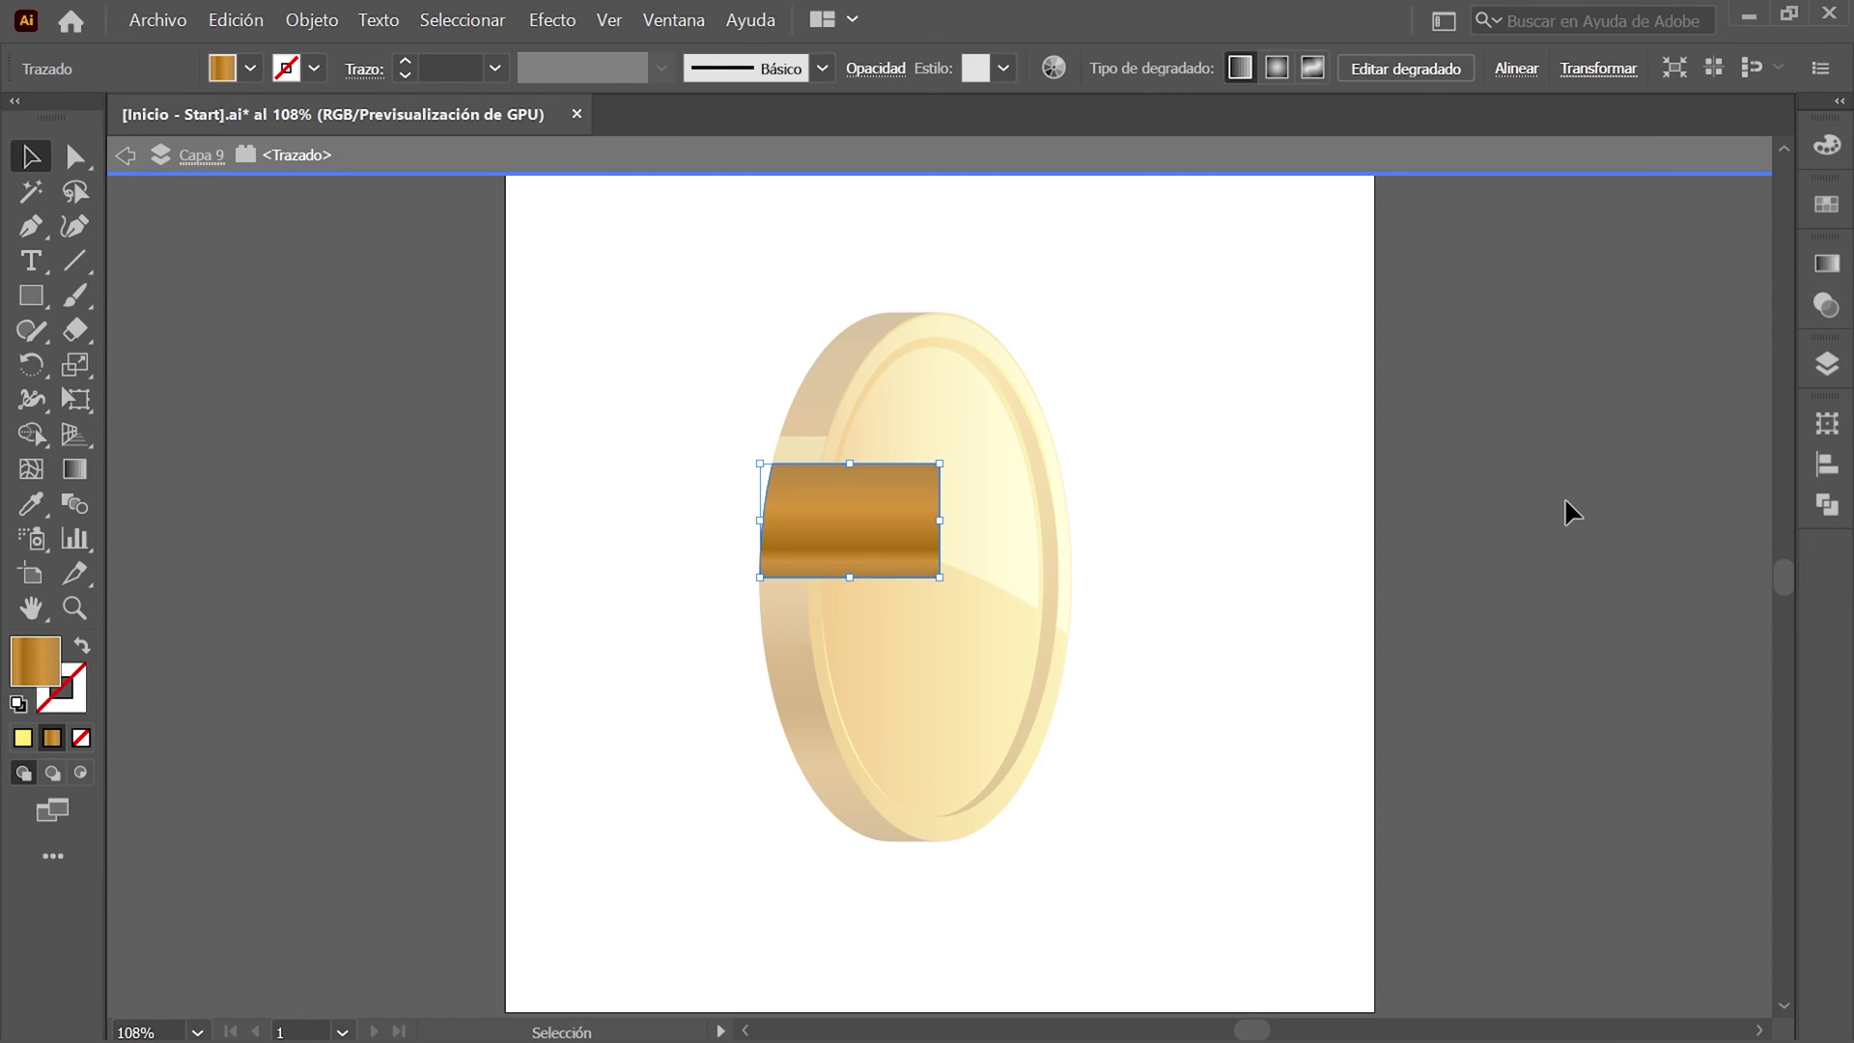
right_click(1117, 397)
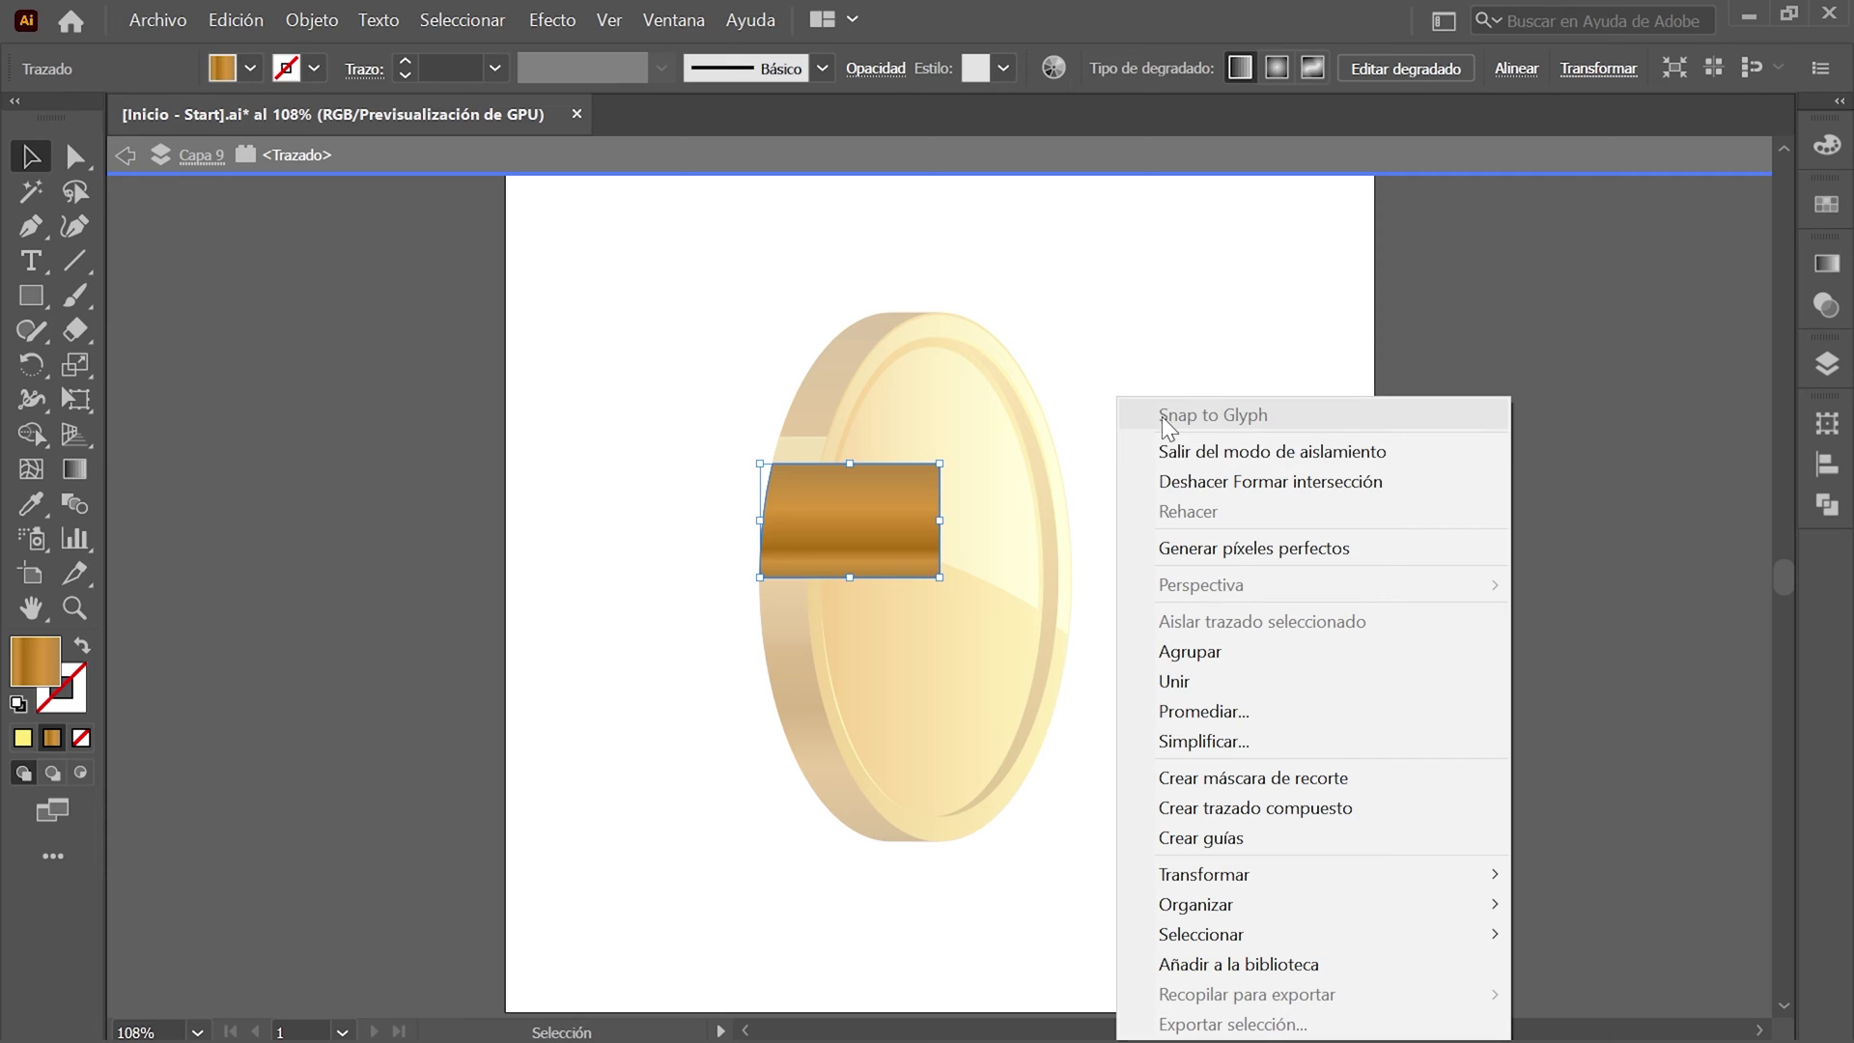
left_click(1402, 451)
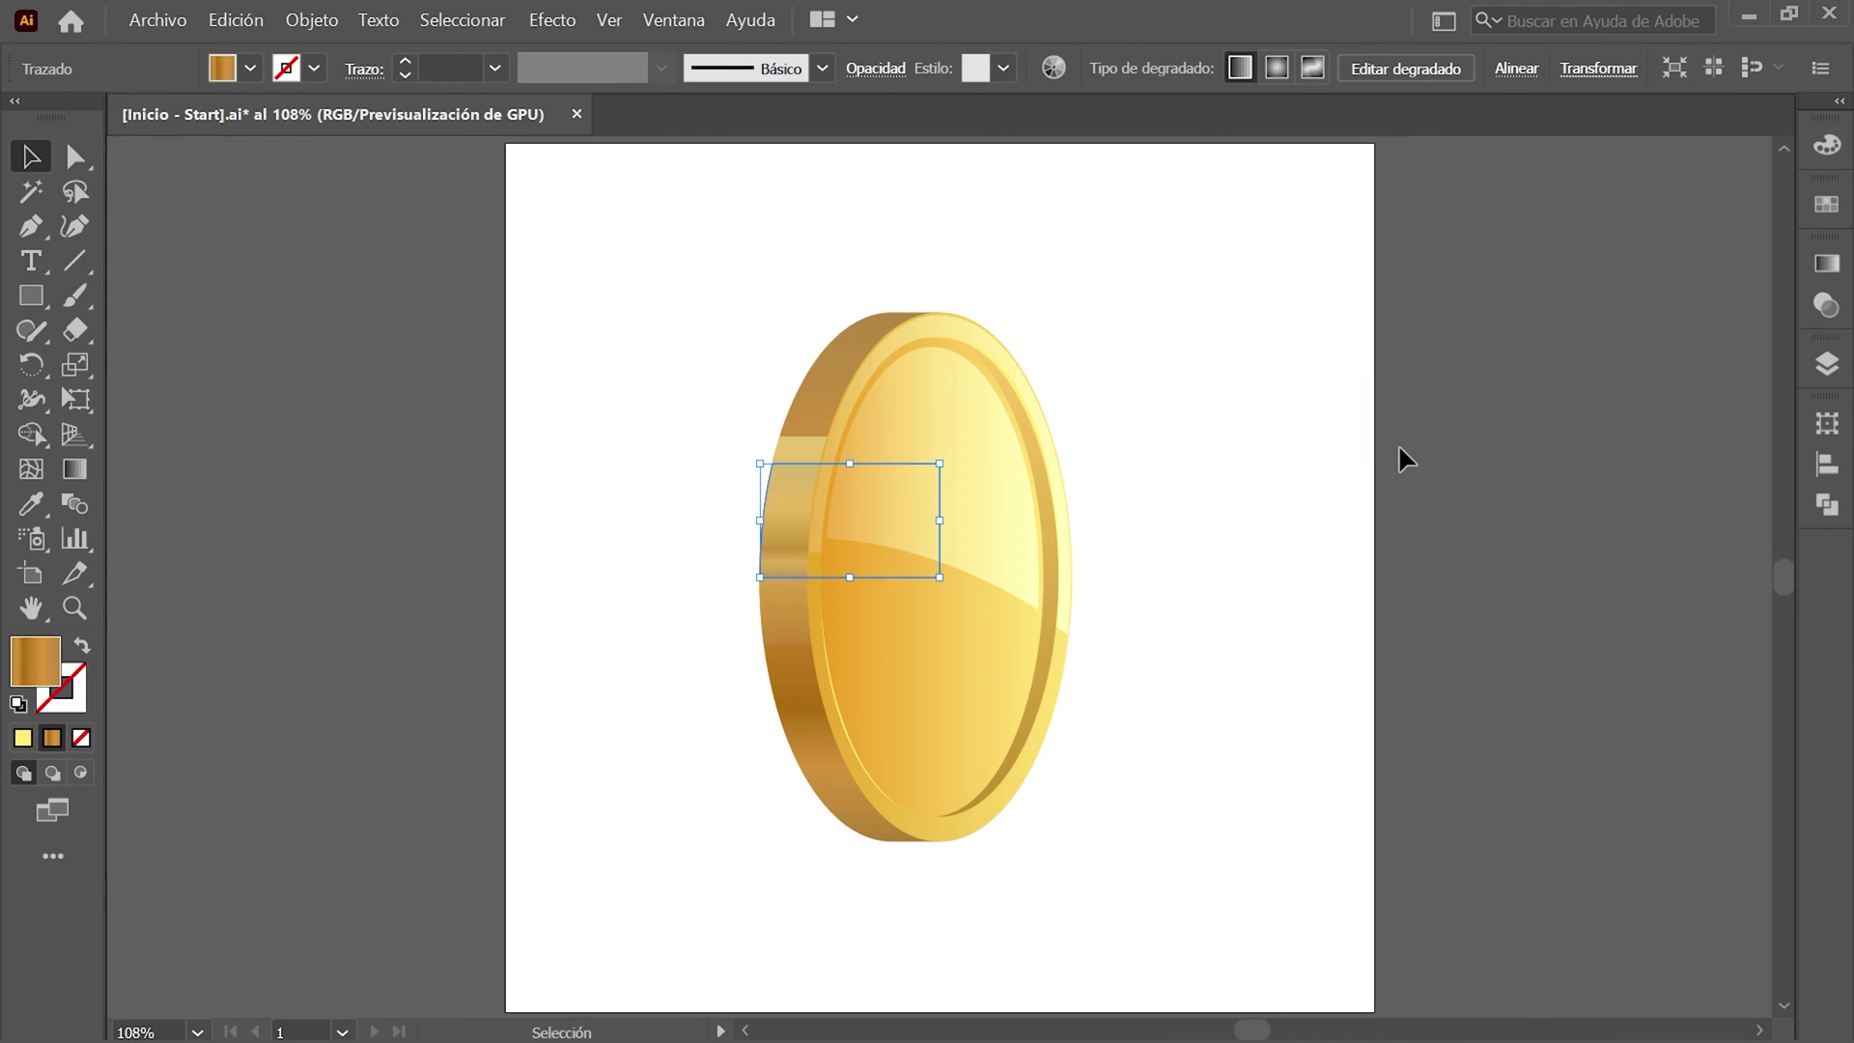
Fill the Capa 9 band with the G5 gradient and set its blend mode to Trama.
left_click(1825, 204)
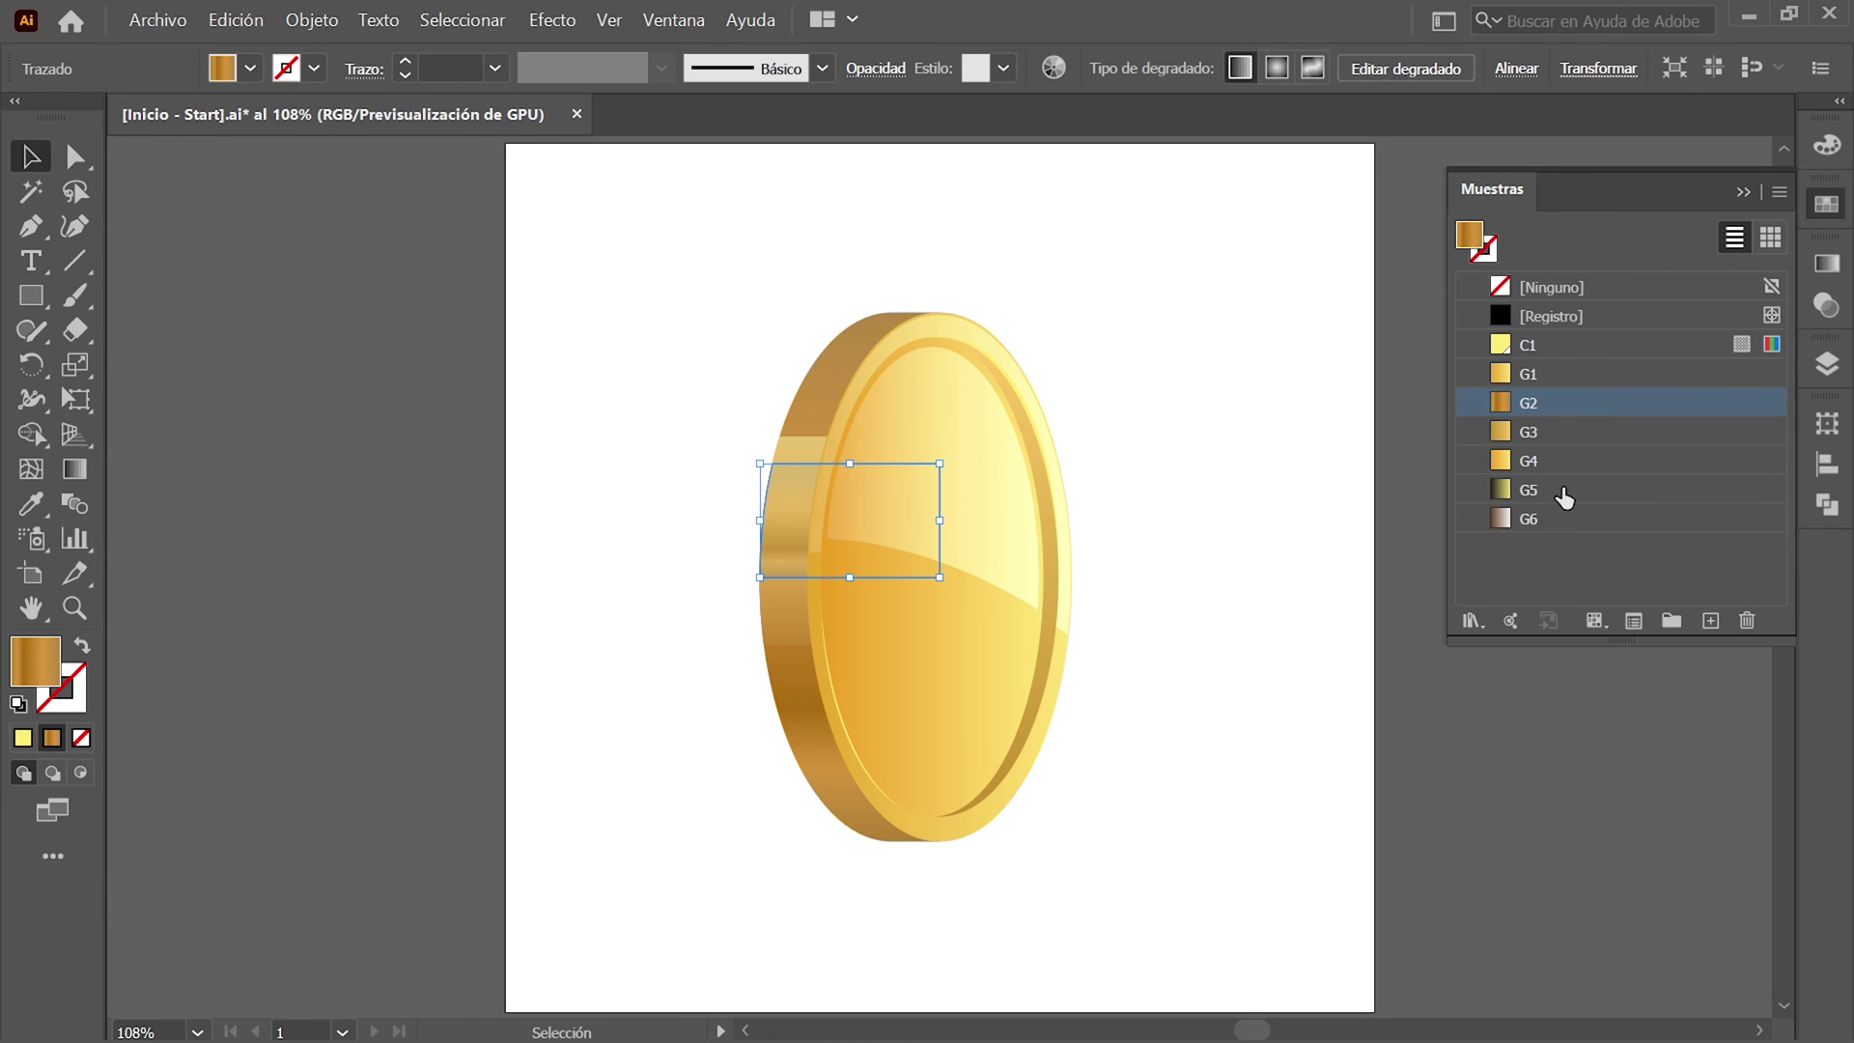
left_click(1561, 491)
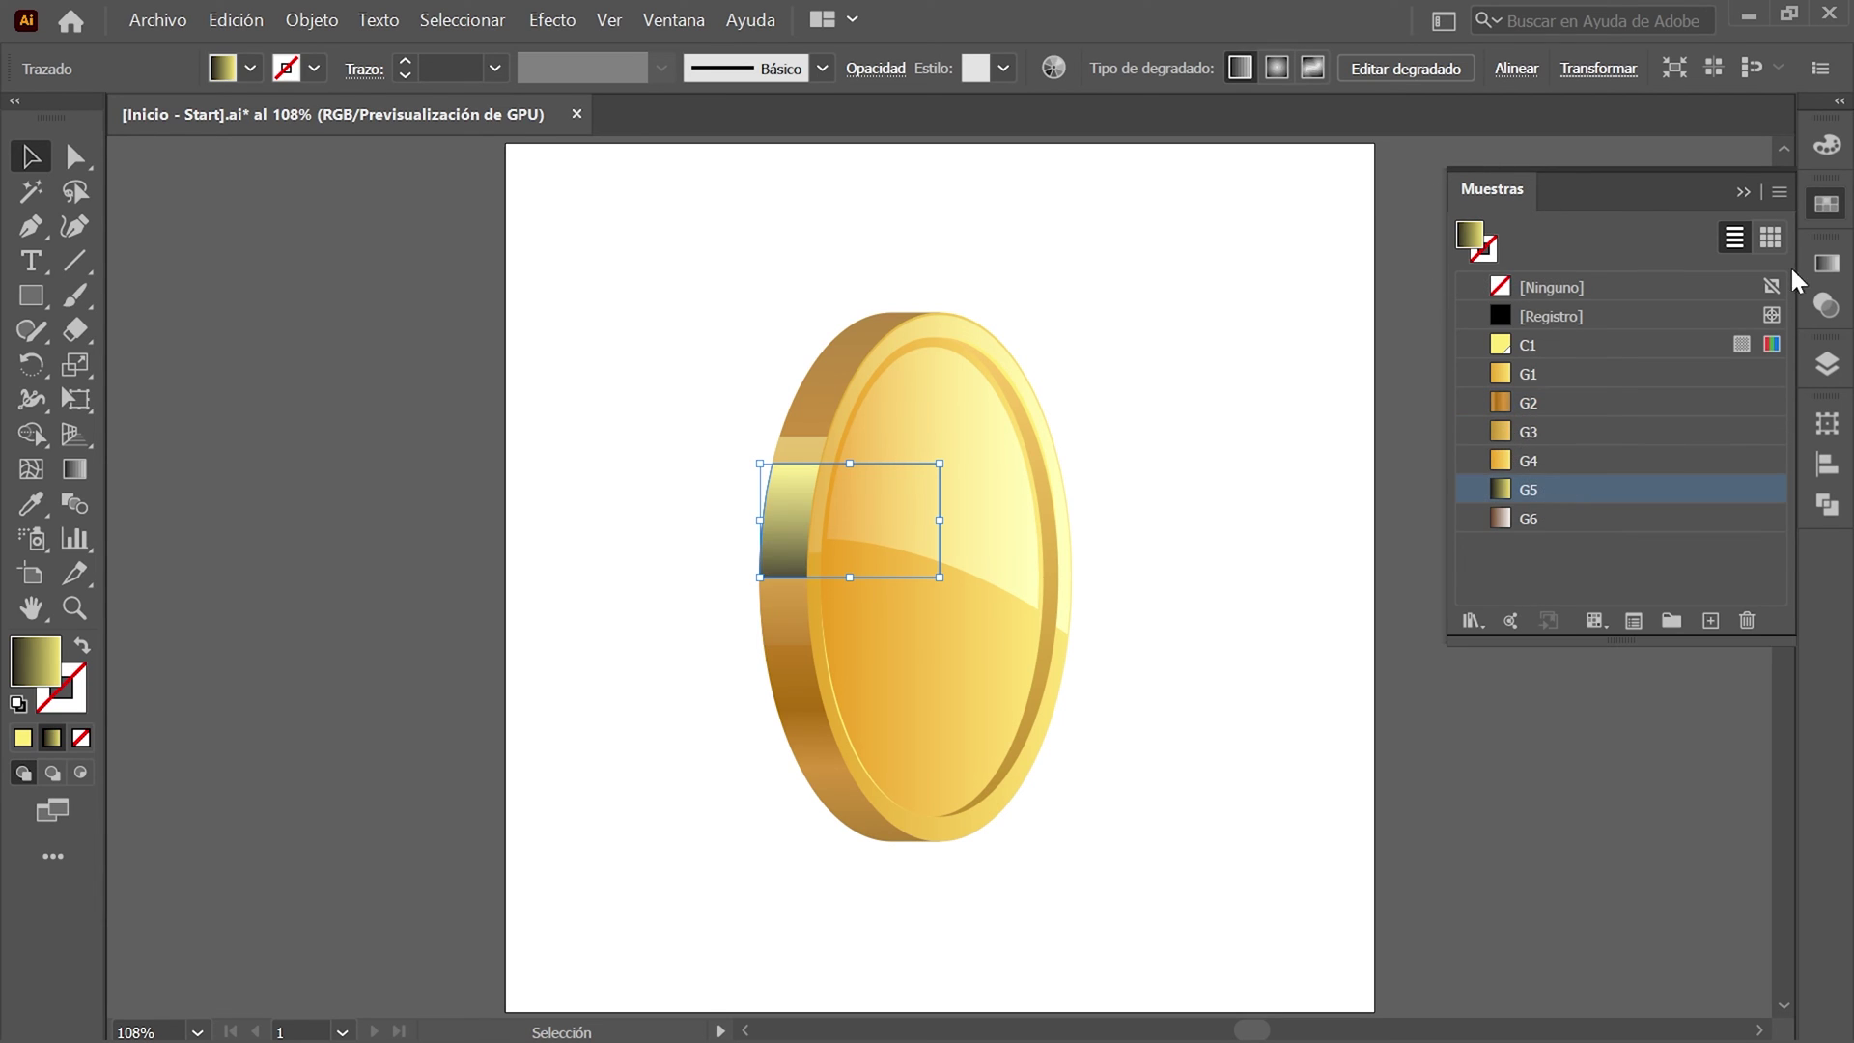
left_click(1825, 305)
left_click(1582, 294)
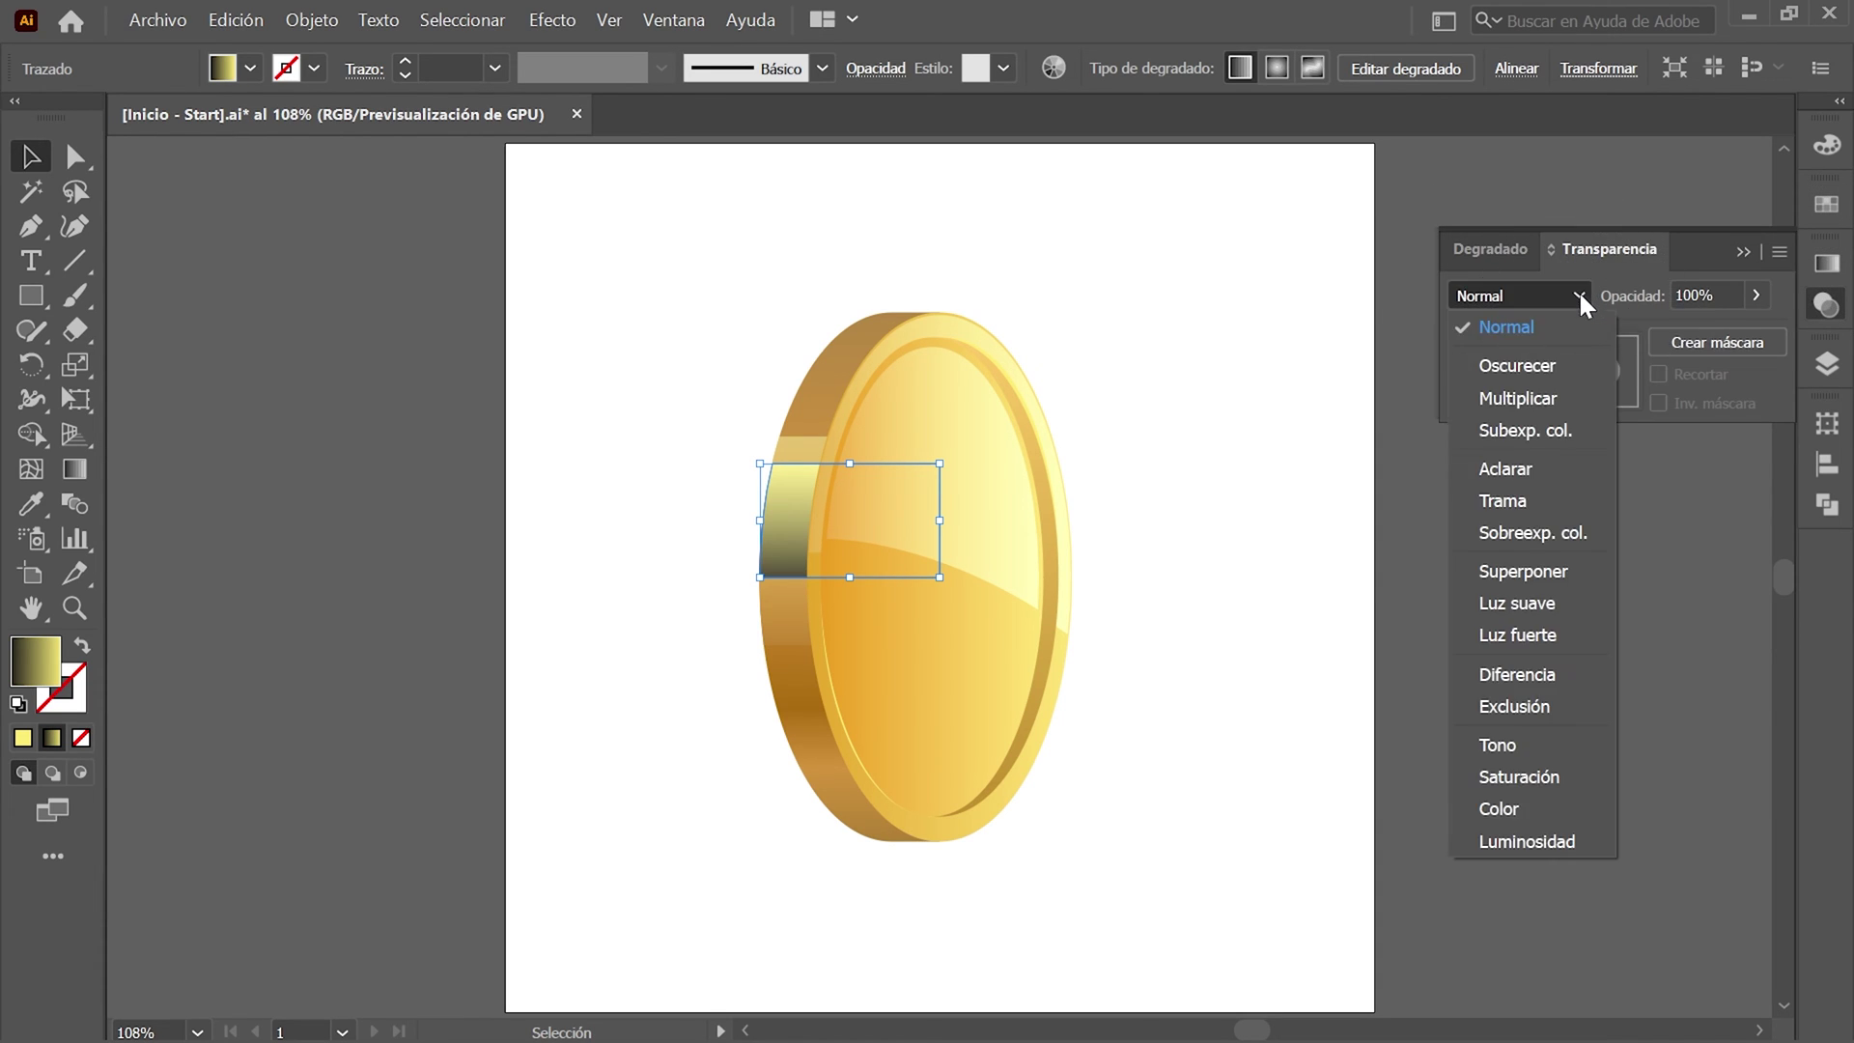
left_click(1551, 490)
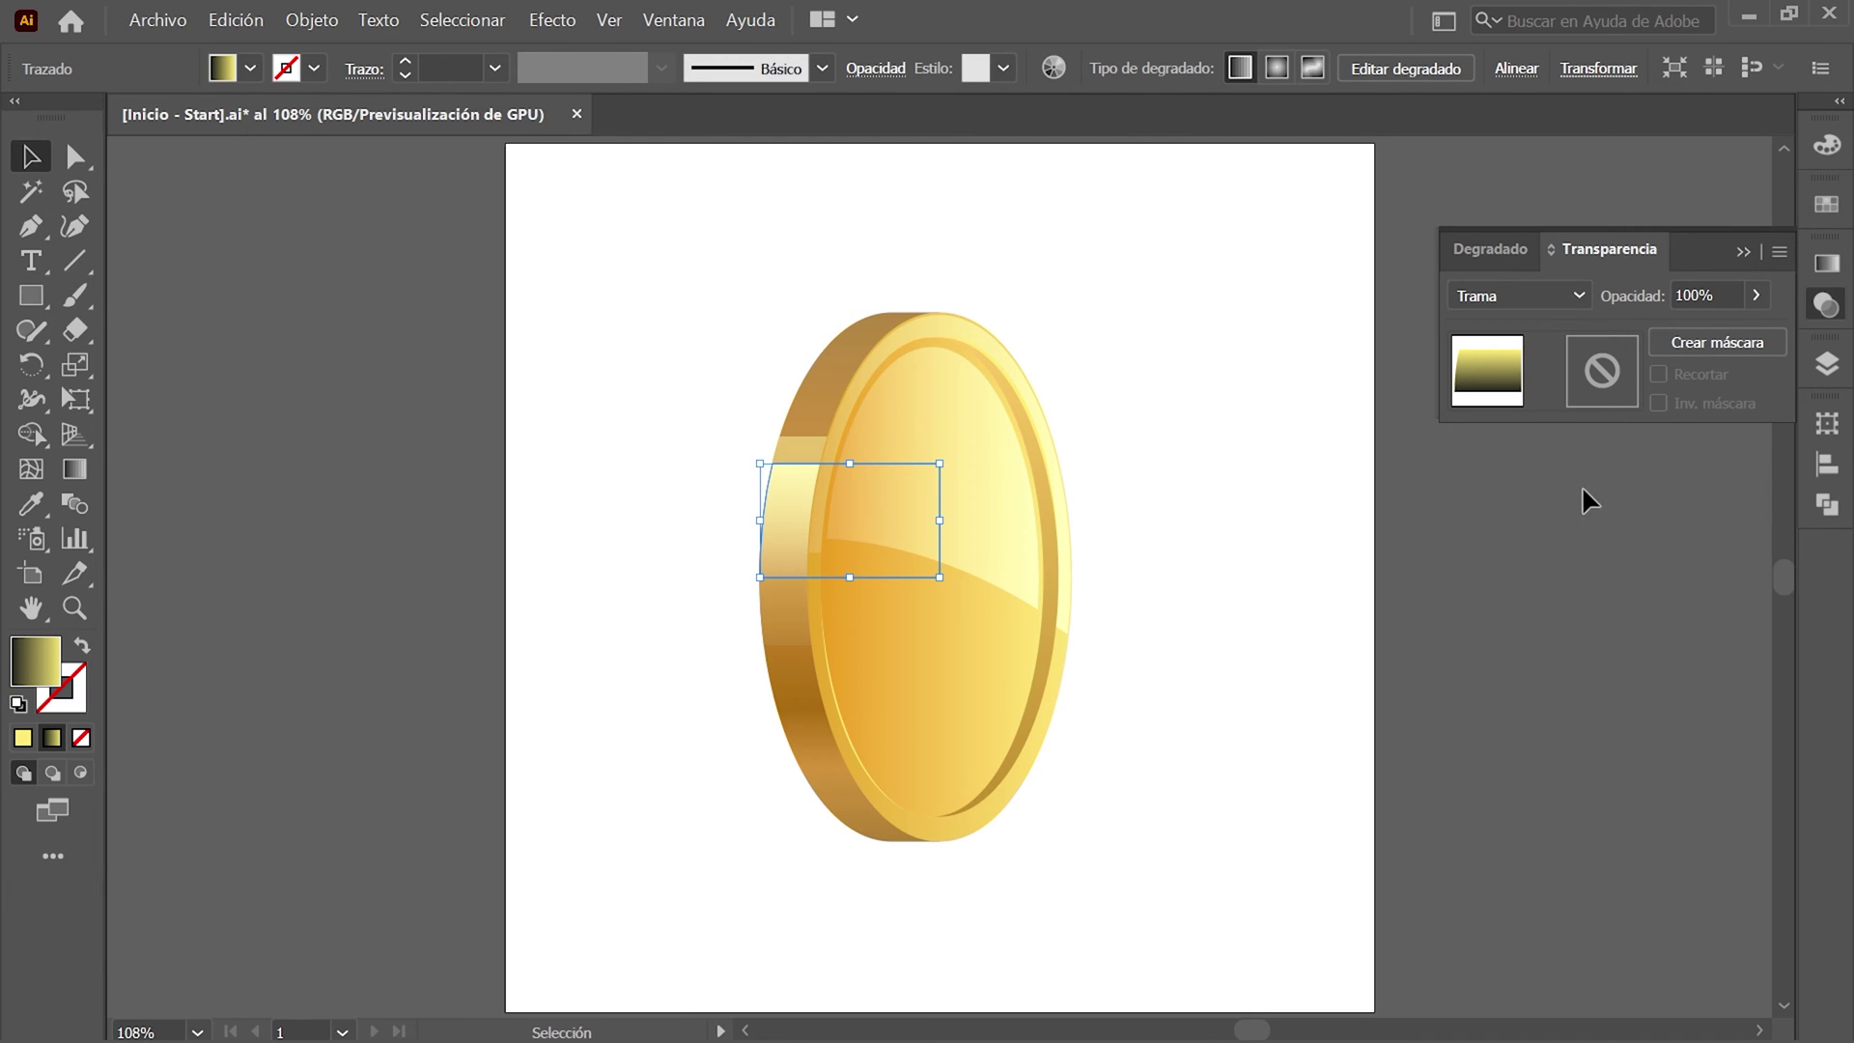
left_click(1827, 367)
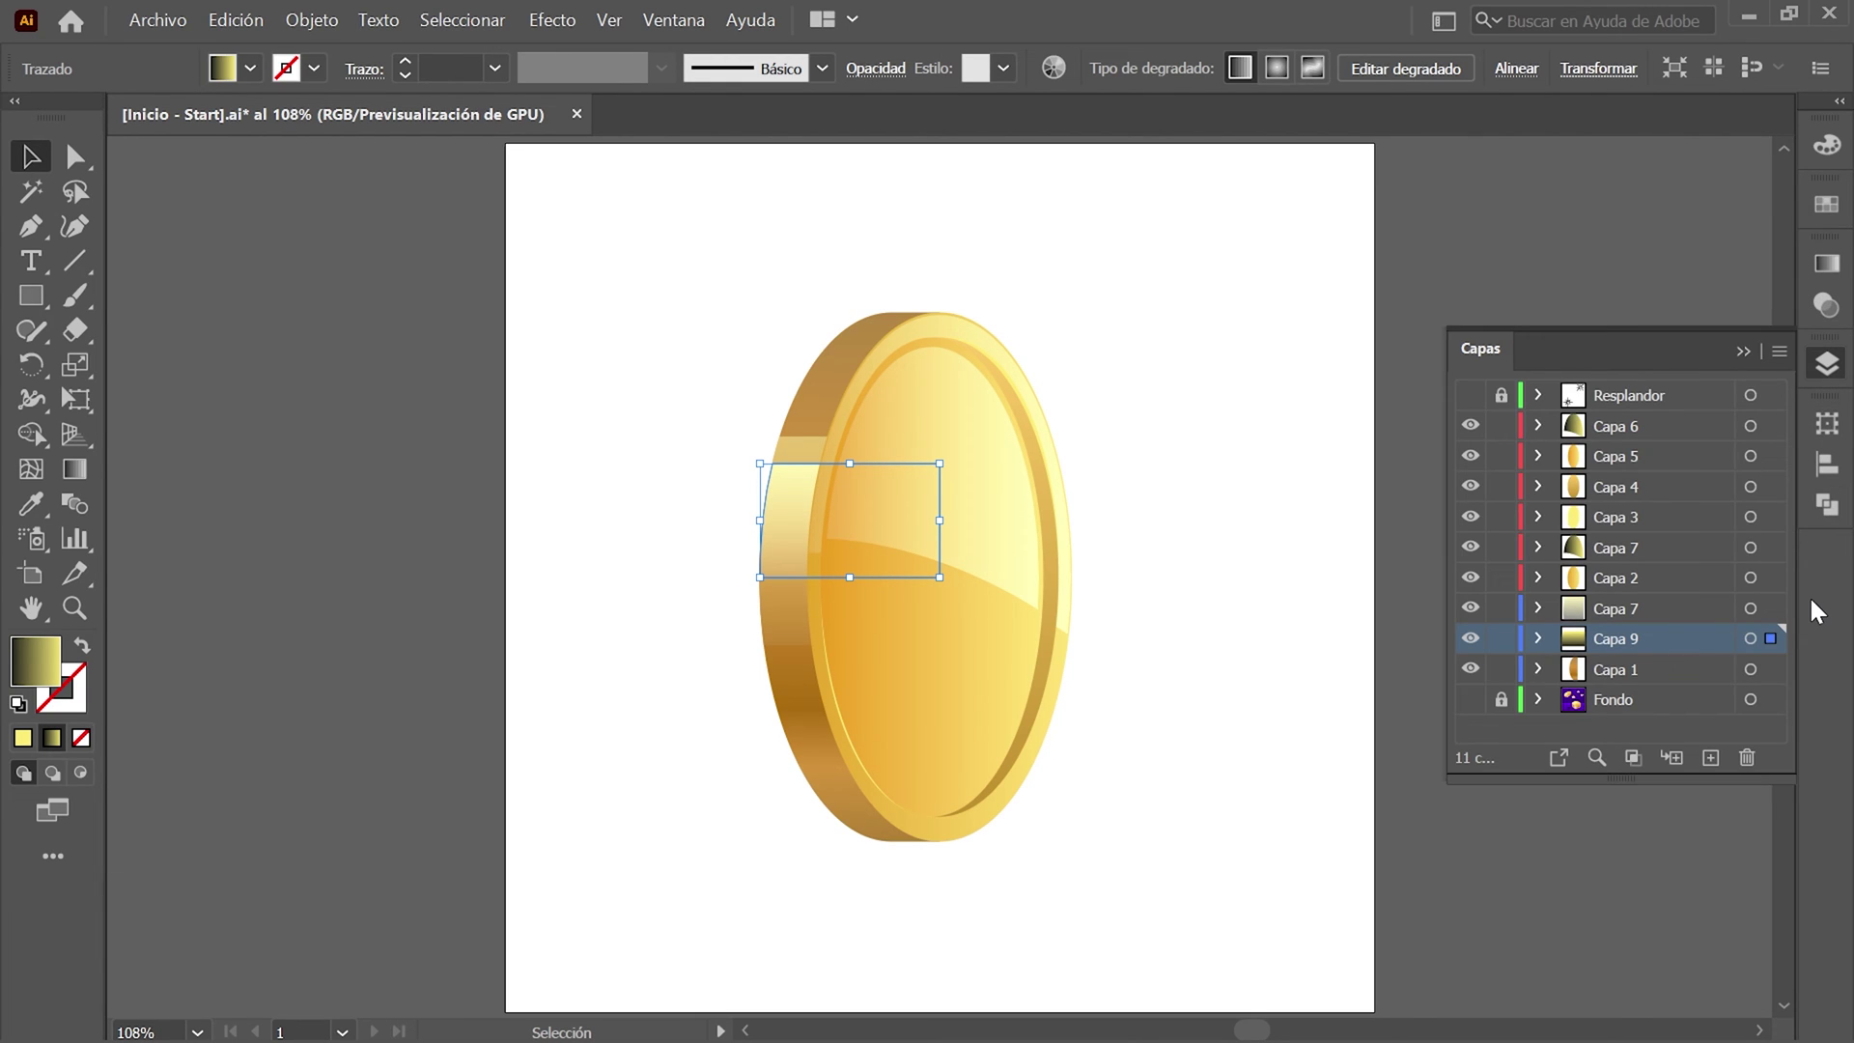
Duplicate the Capa 1 half-ellipse layer, rename it Capa 10, and isolate its path.
left_click(1771, 670)
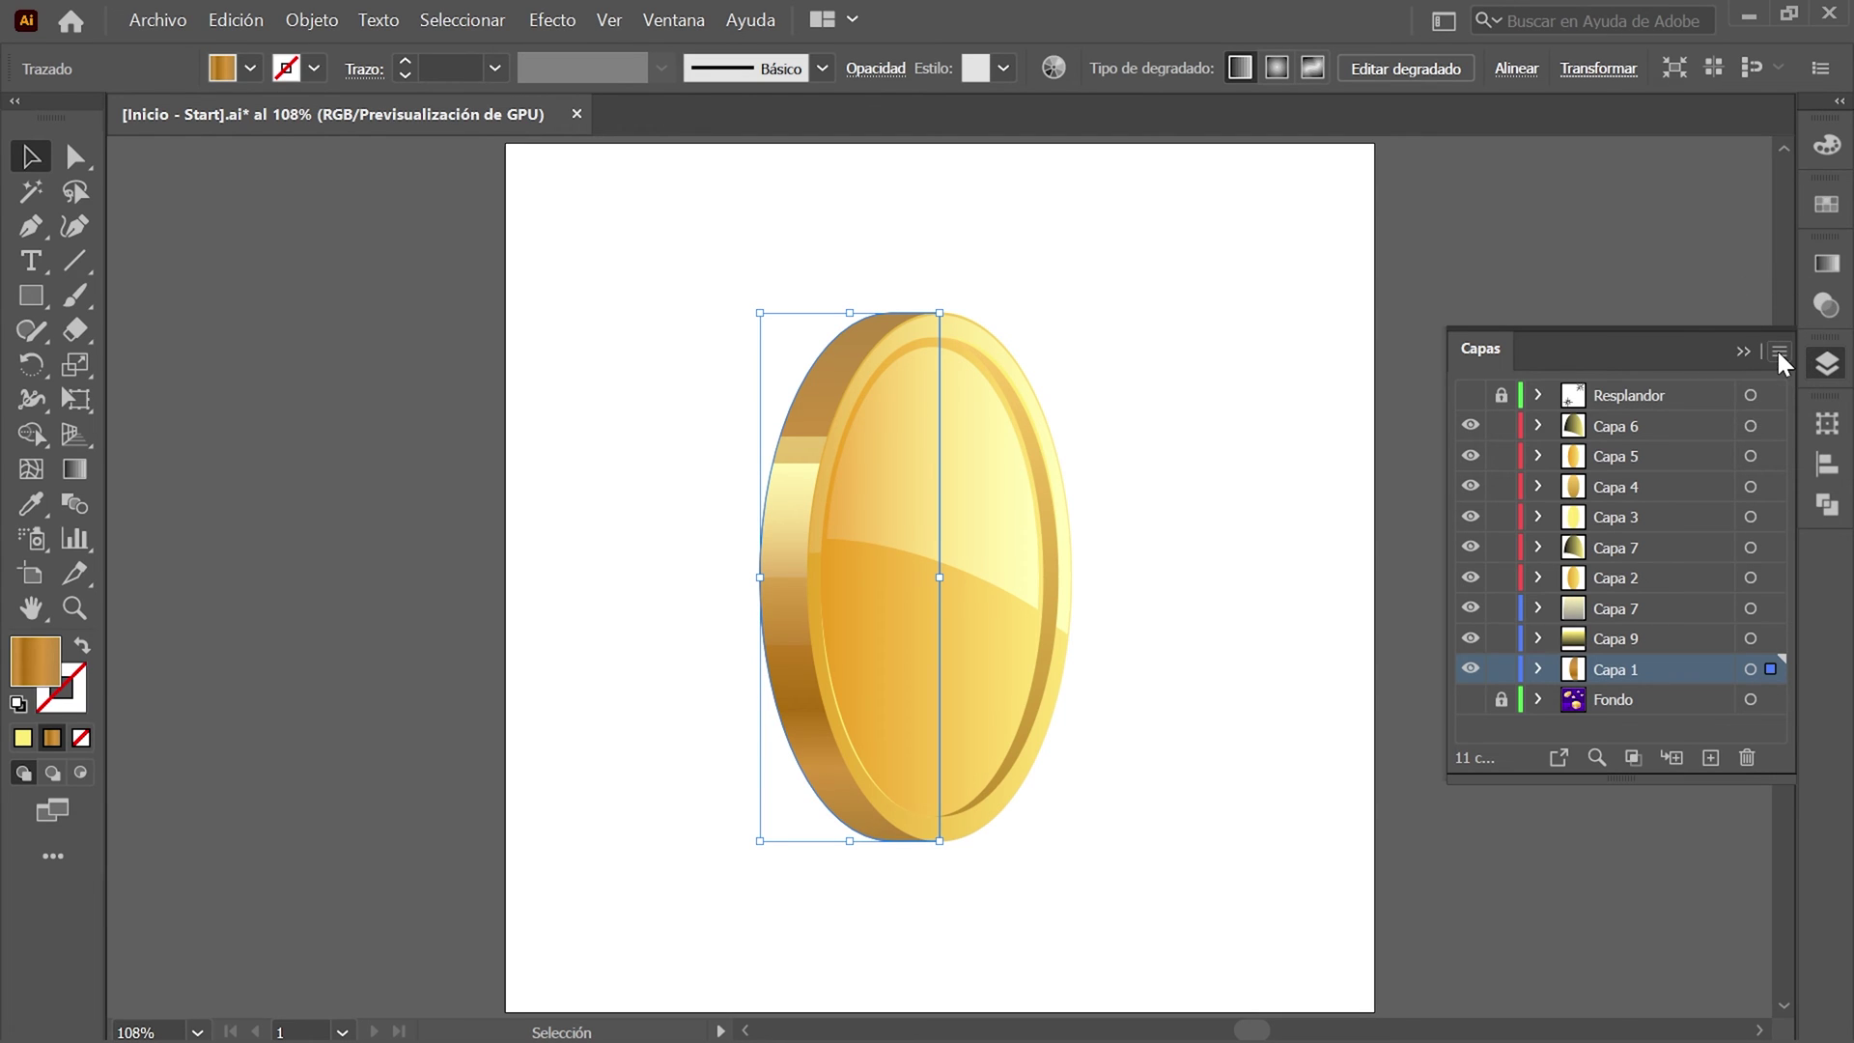
left_click(1779, 351)
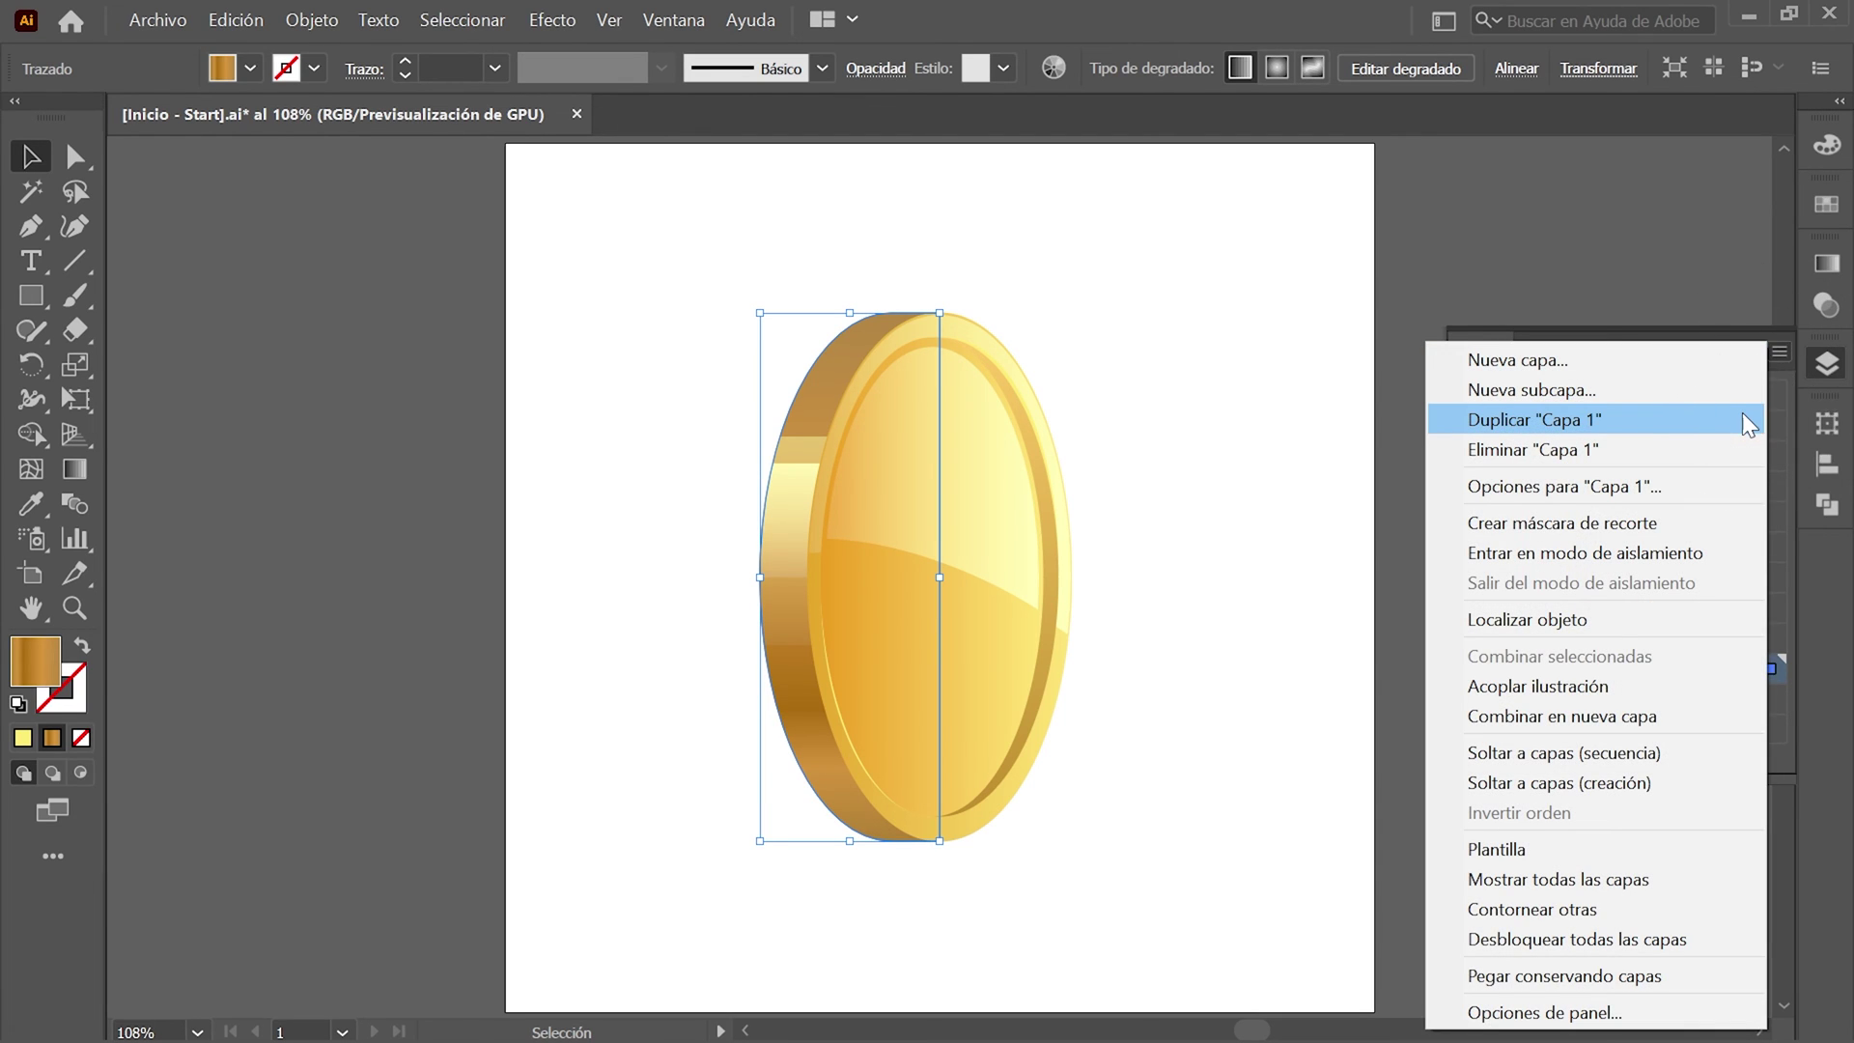
left_click(1742, 413)
double_click(1628, 668)
left_click_drag(1626, 668, 1669, 668)
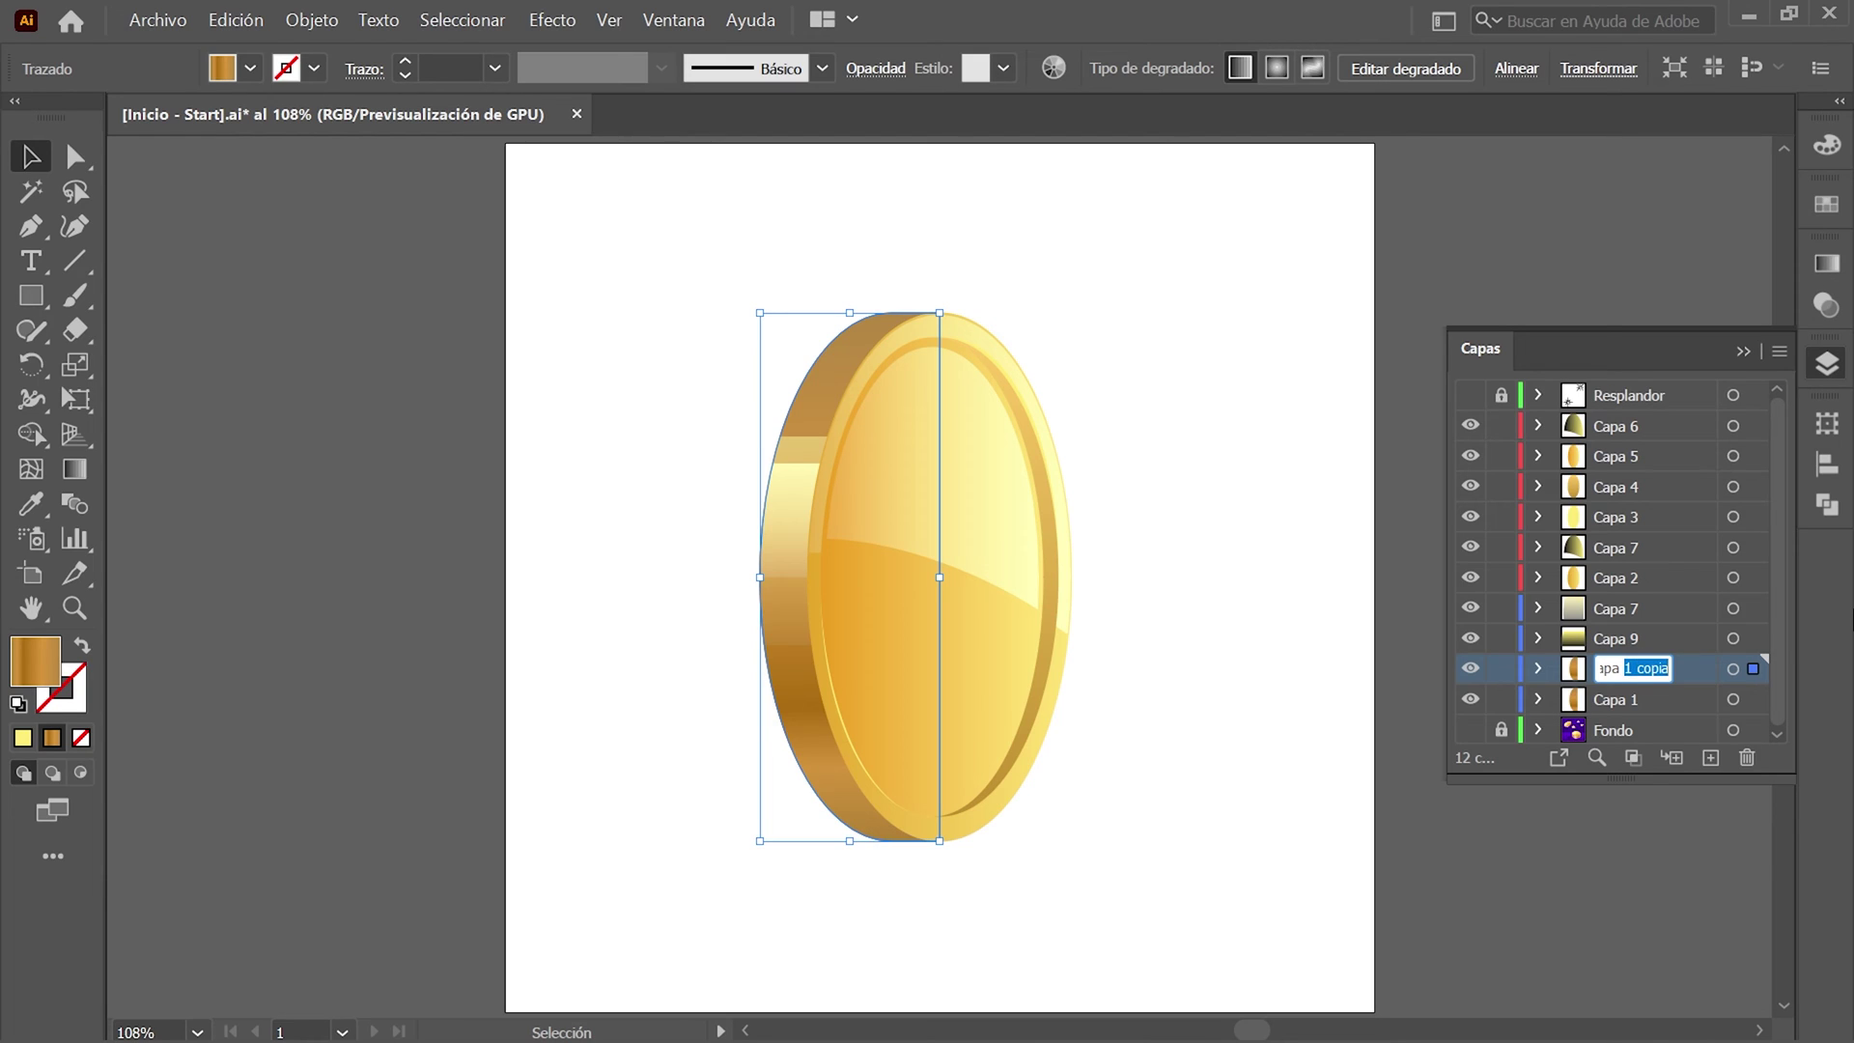
type("Capa 10")
key("Return")
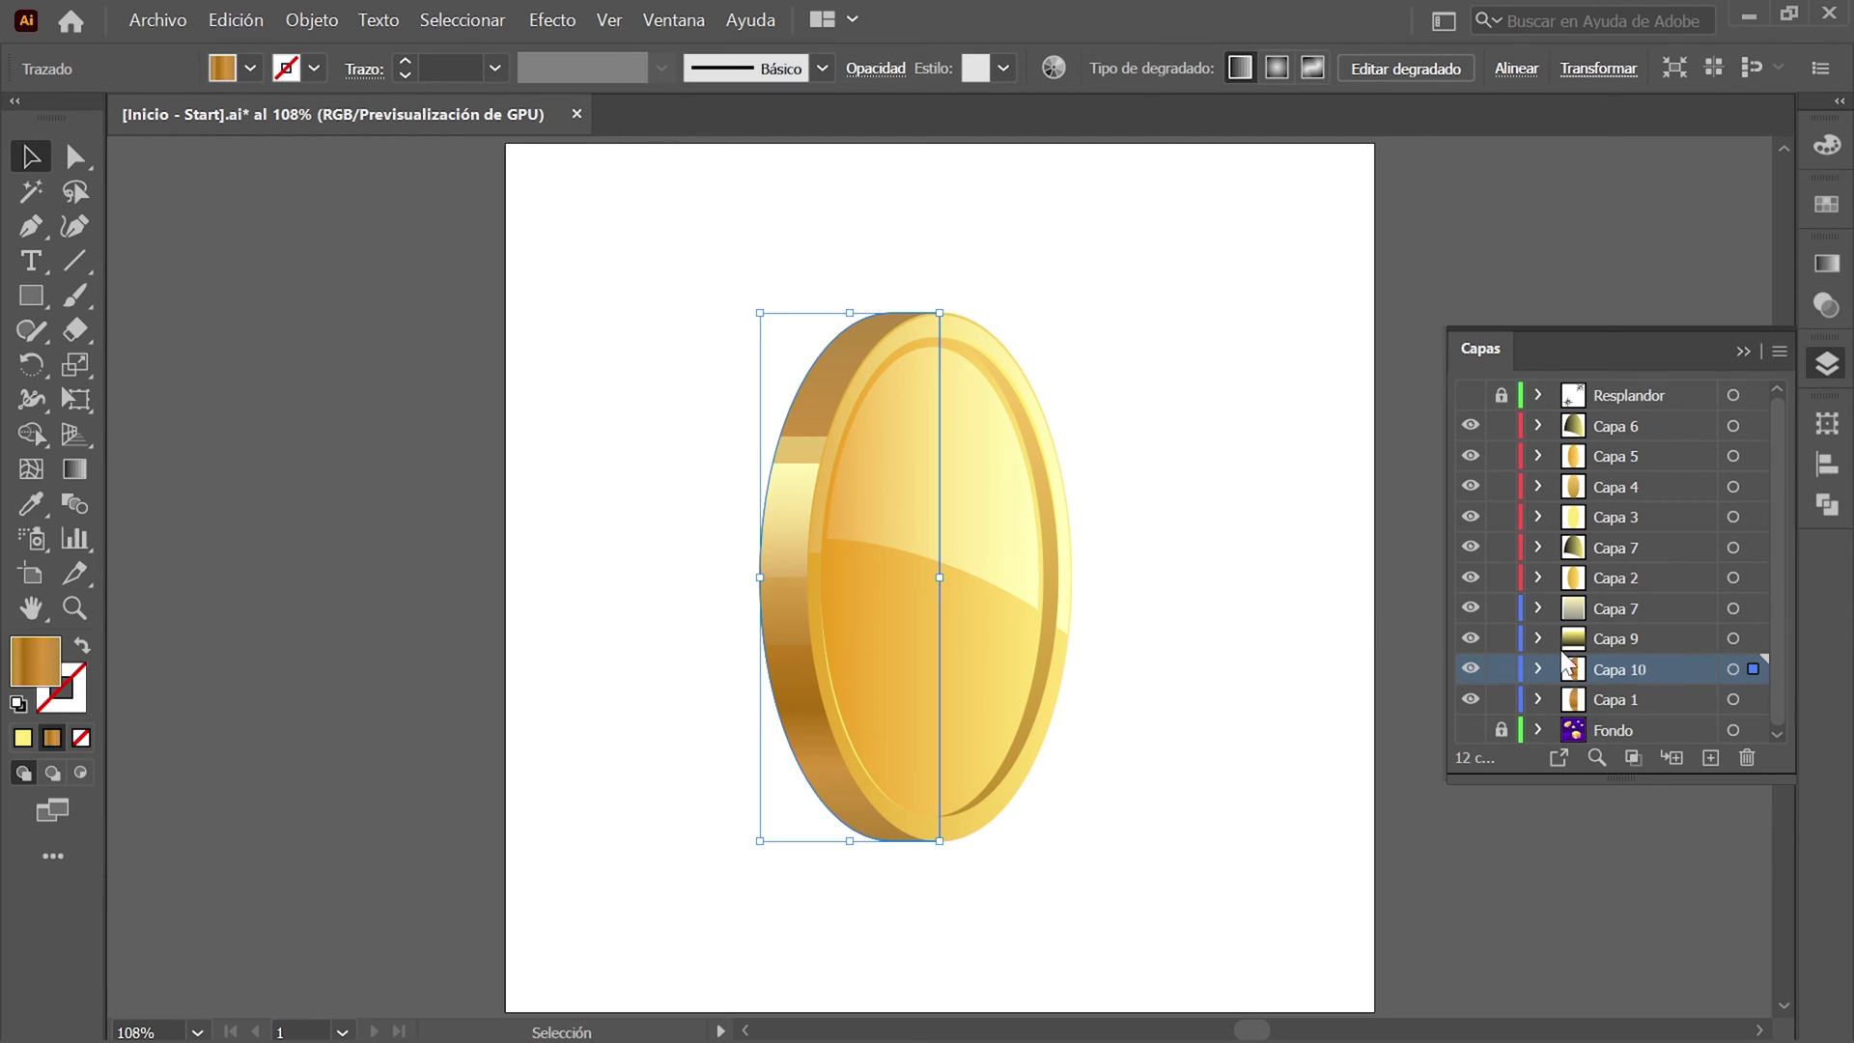
right_click(1166, 352)
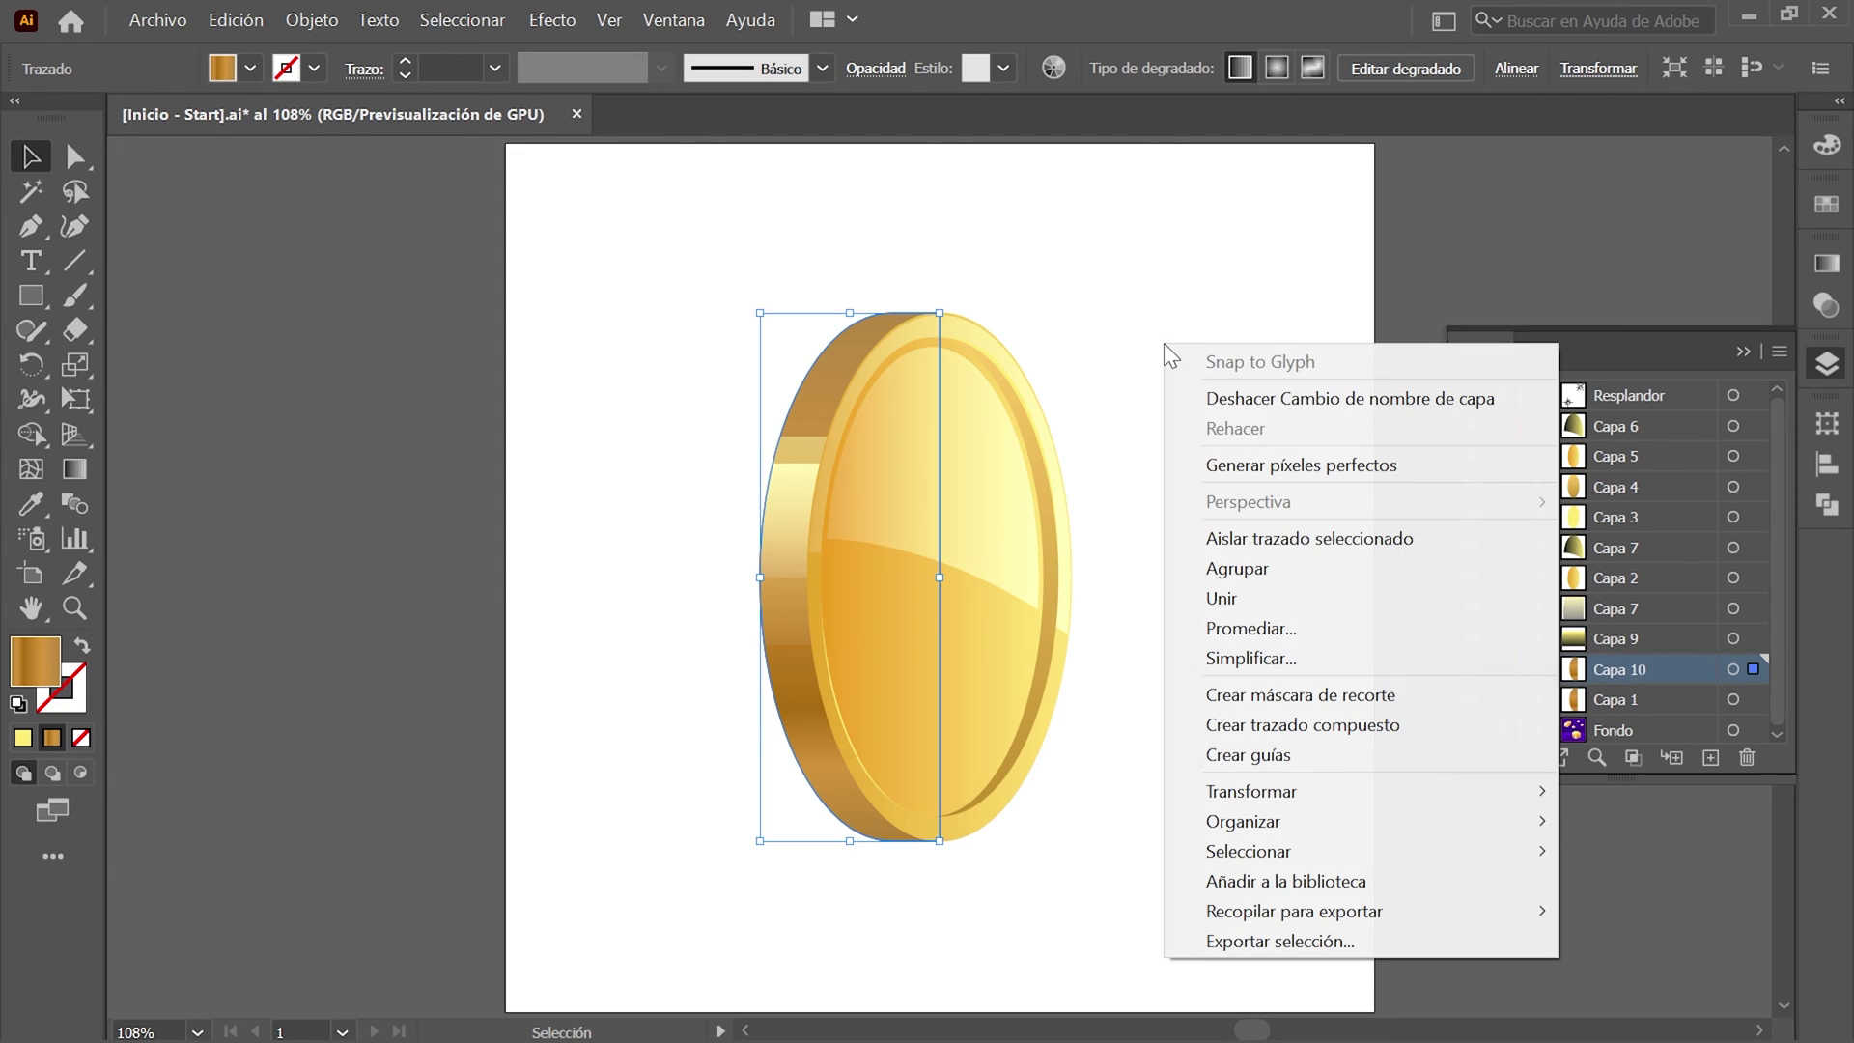
left_click(1414, 537)
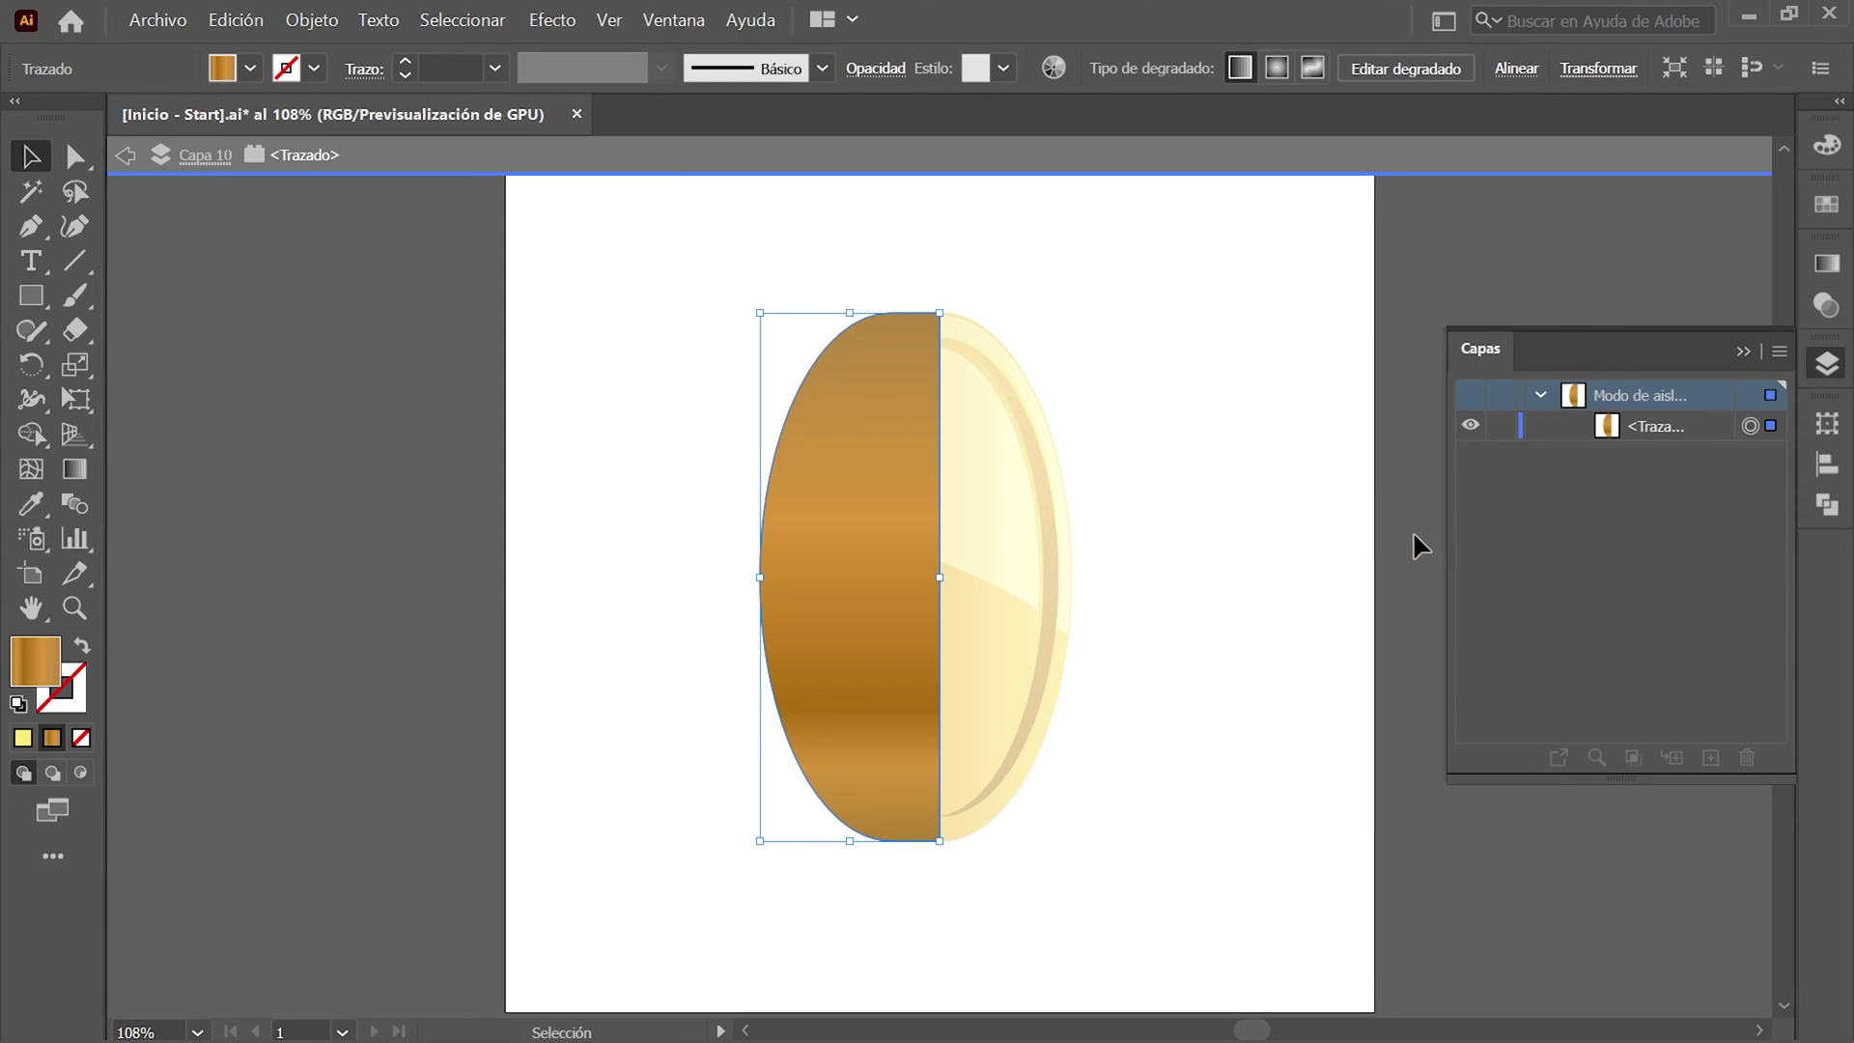
Draw a 250 × 119 px rectangle inside Capa 10 and place it at Y 906 px.
left_click(30, 295)
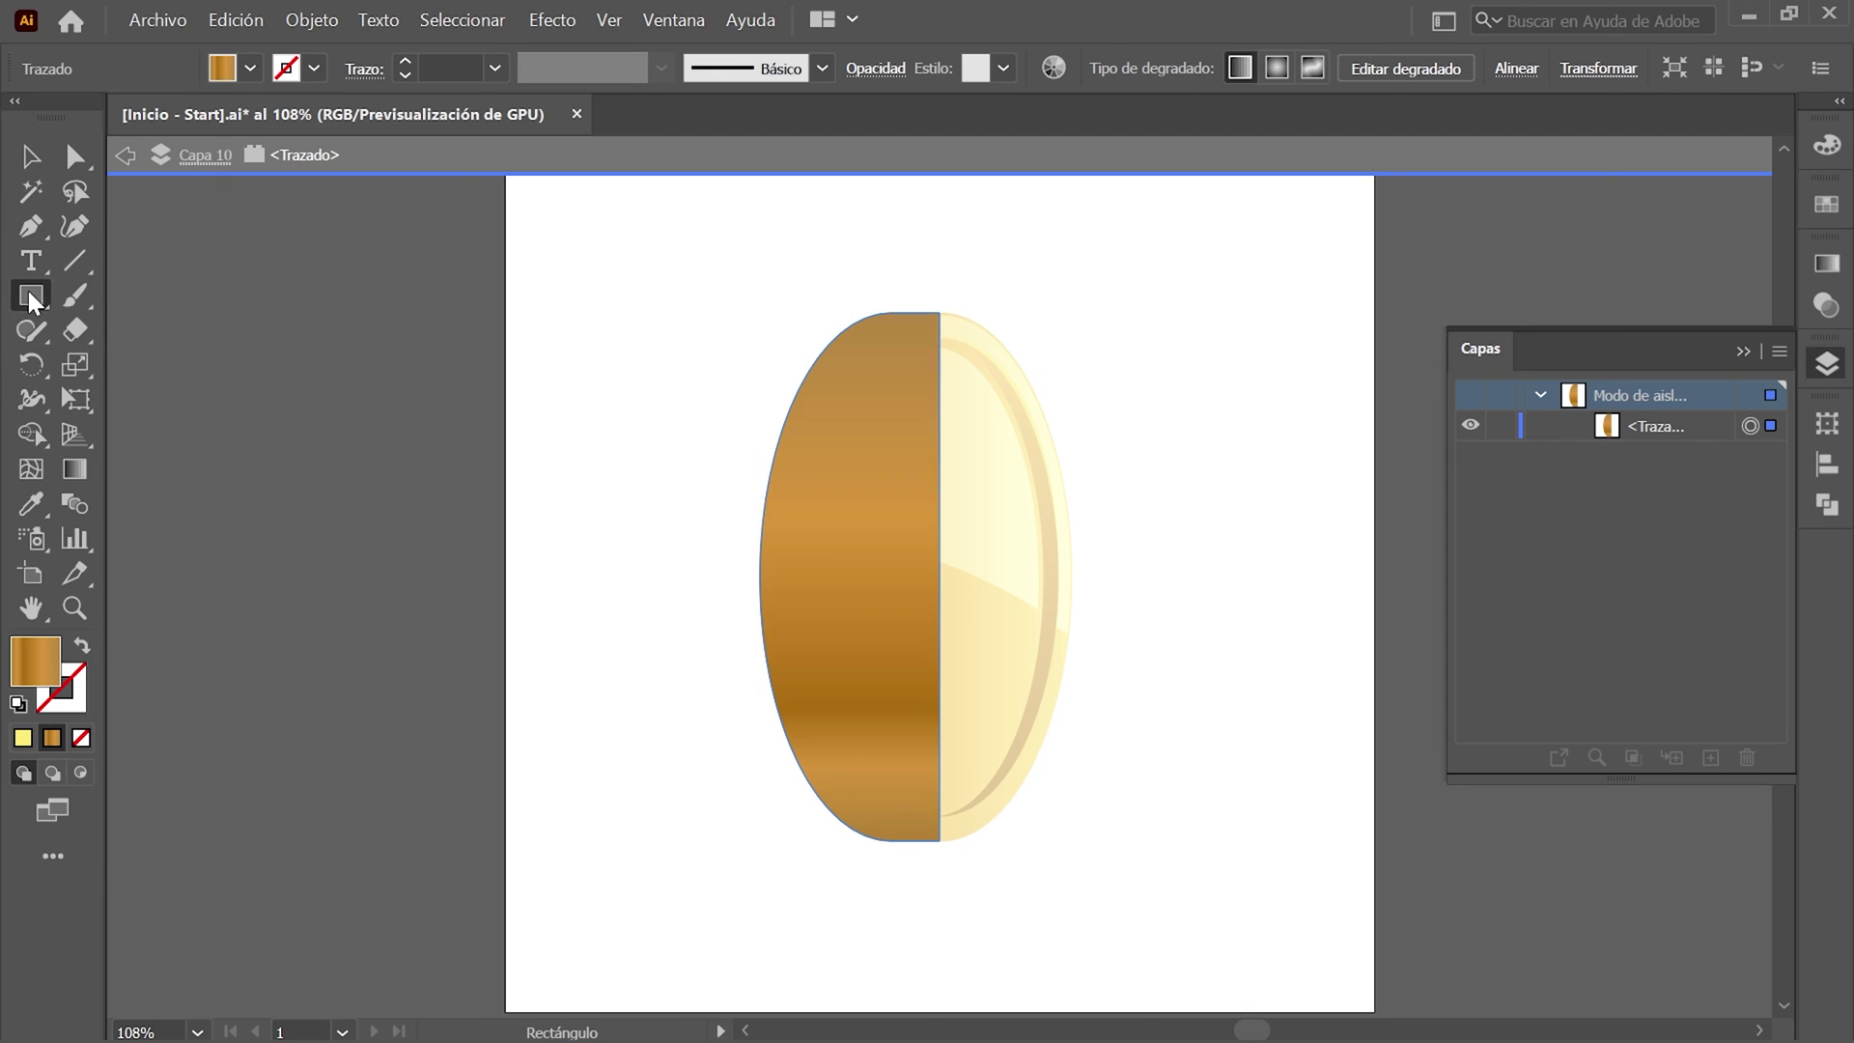
left_click(757, 576)
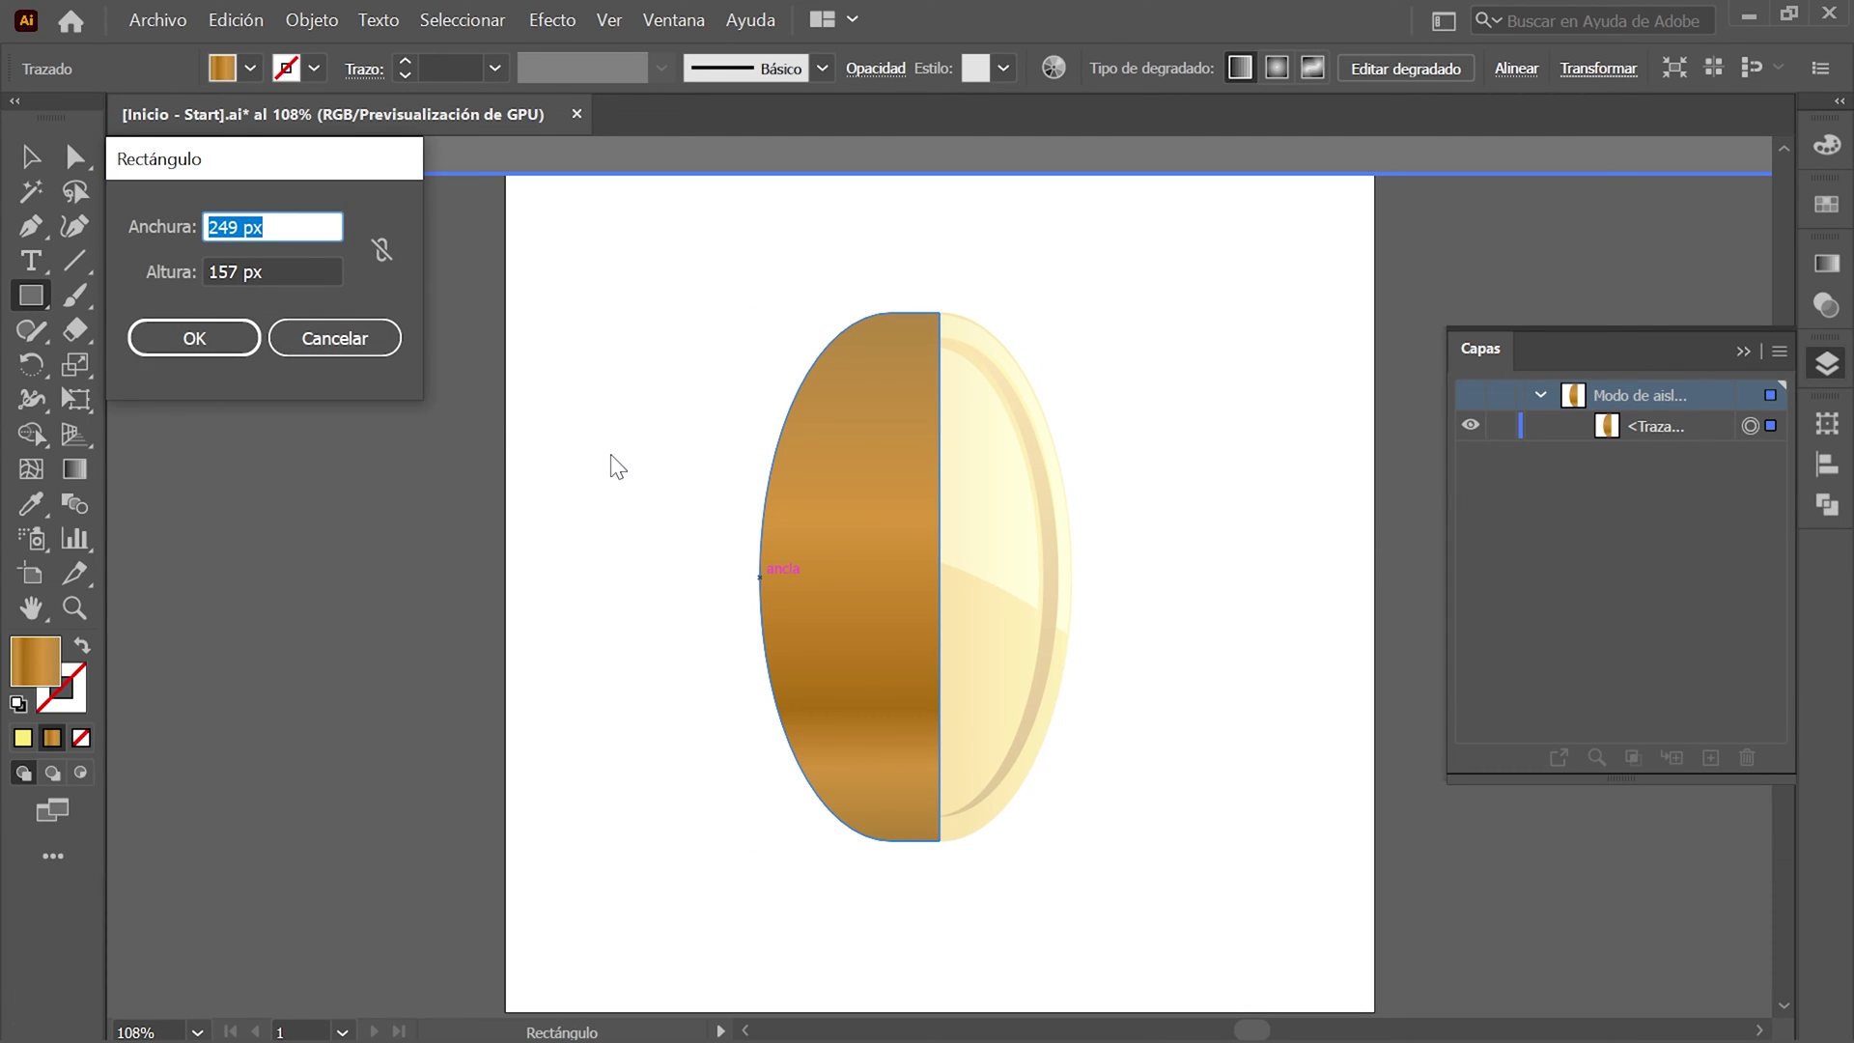
type("250")
key("Tab")
type("11")
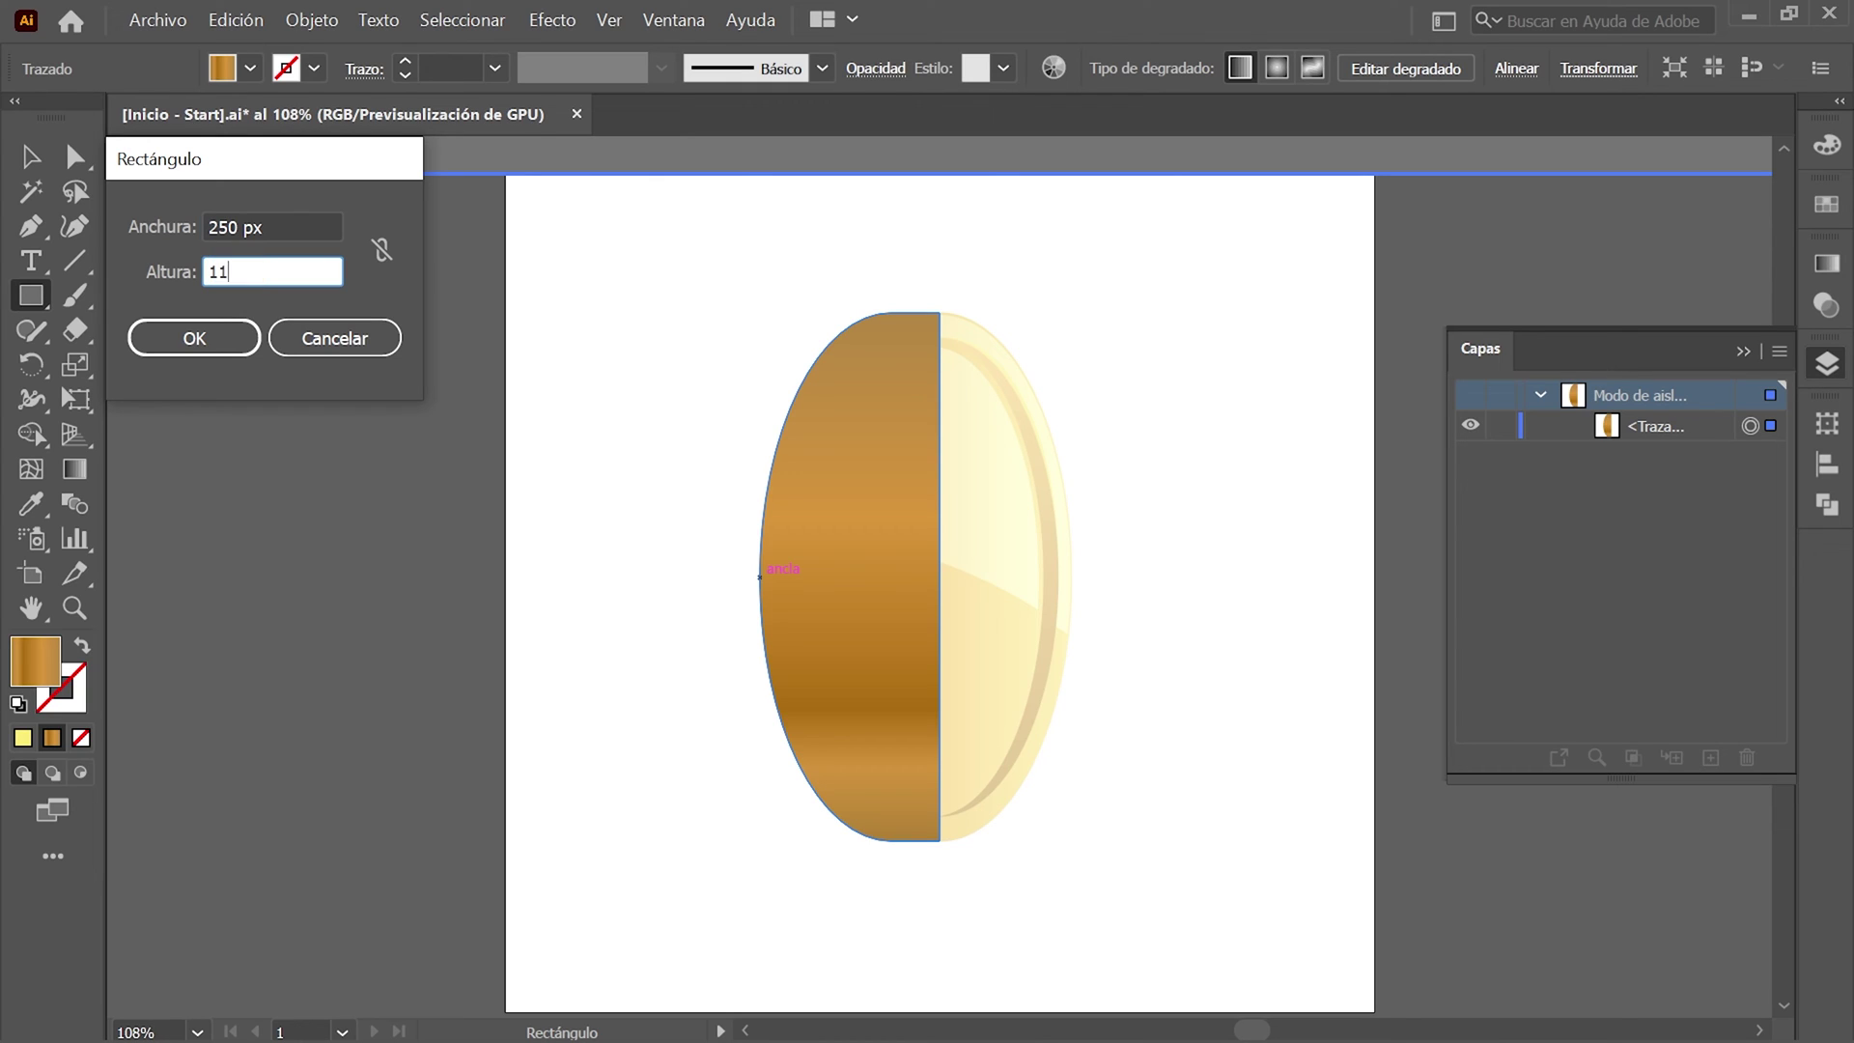
type("9")
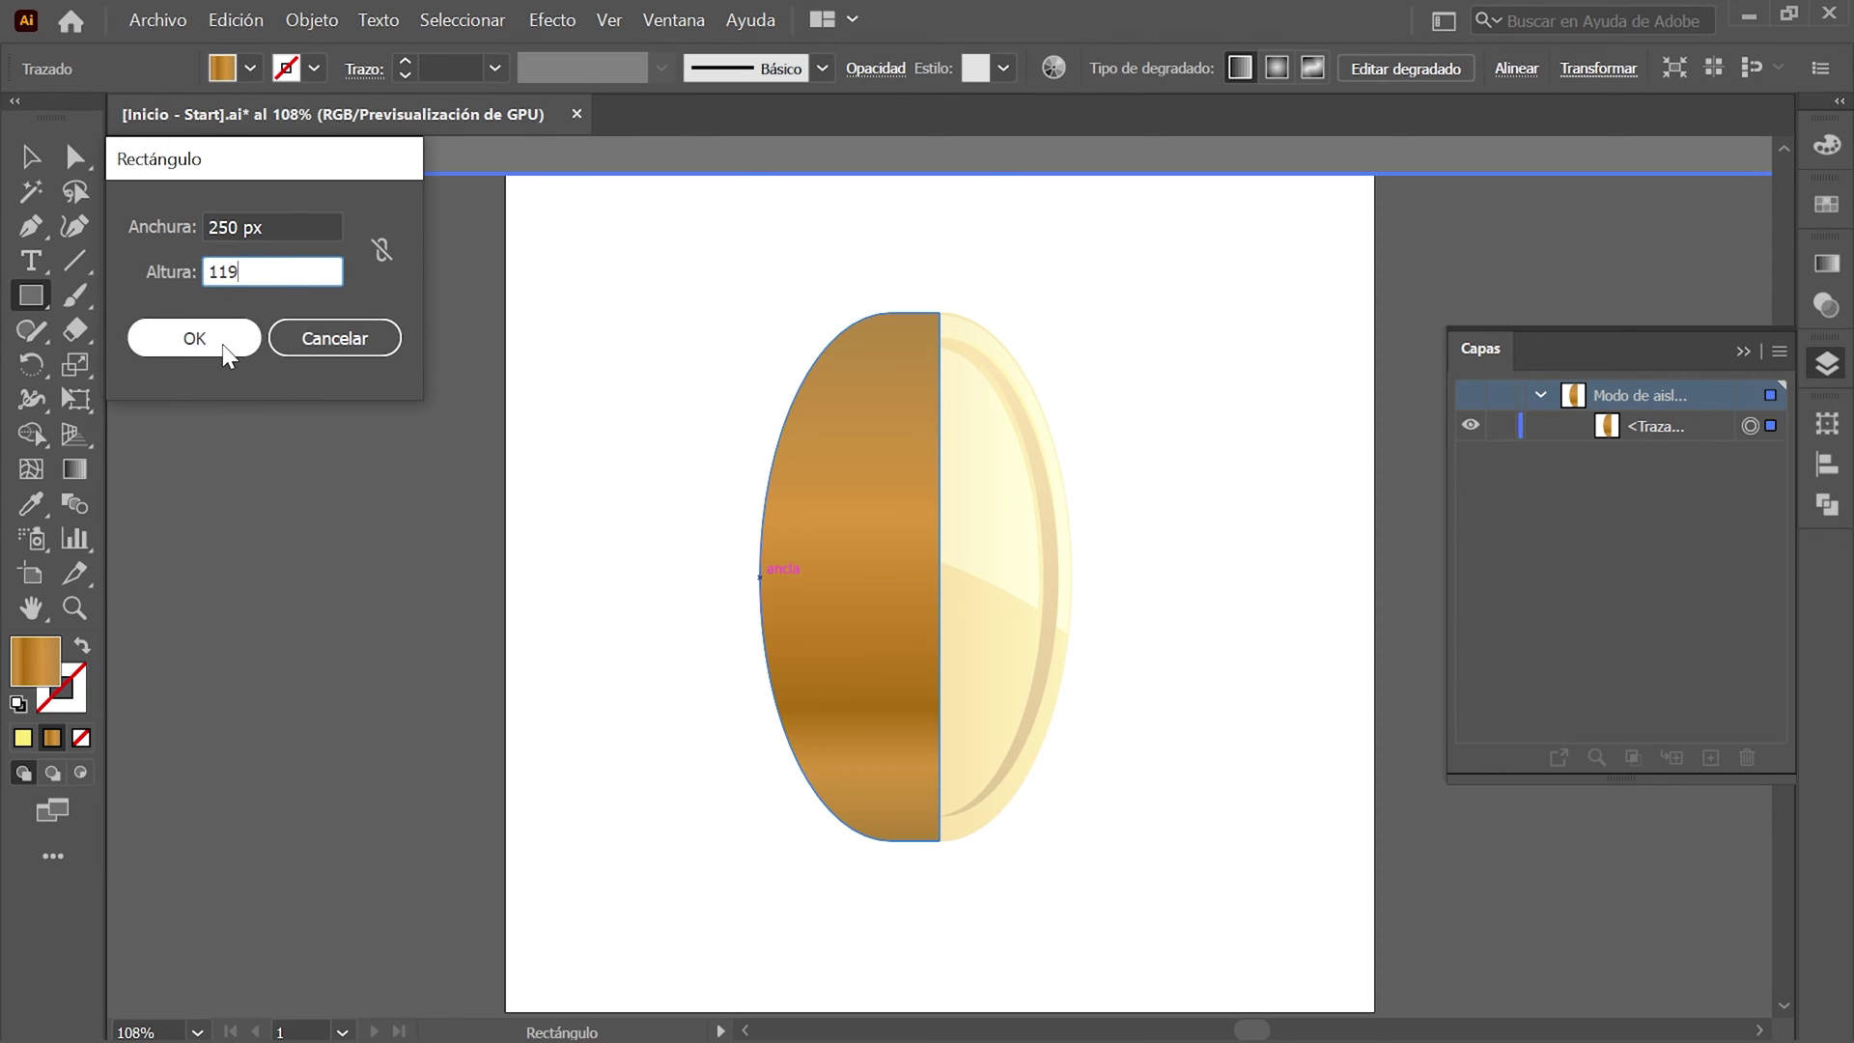
left_click(225, 346)
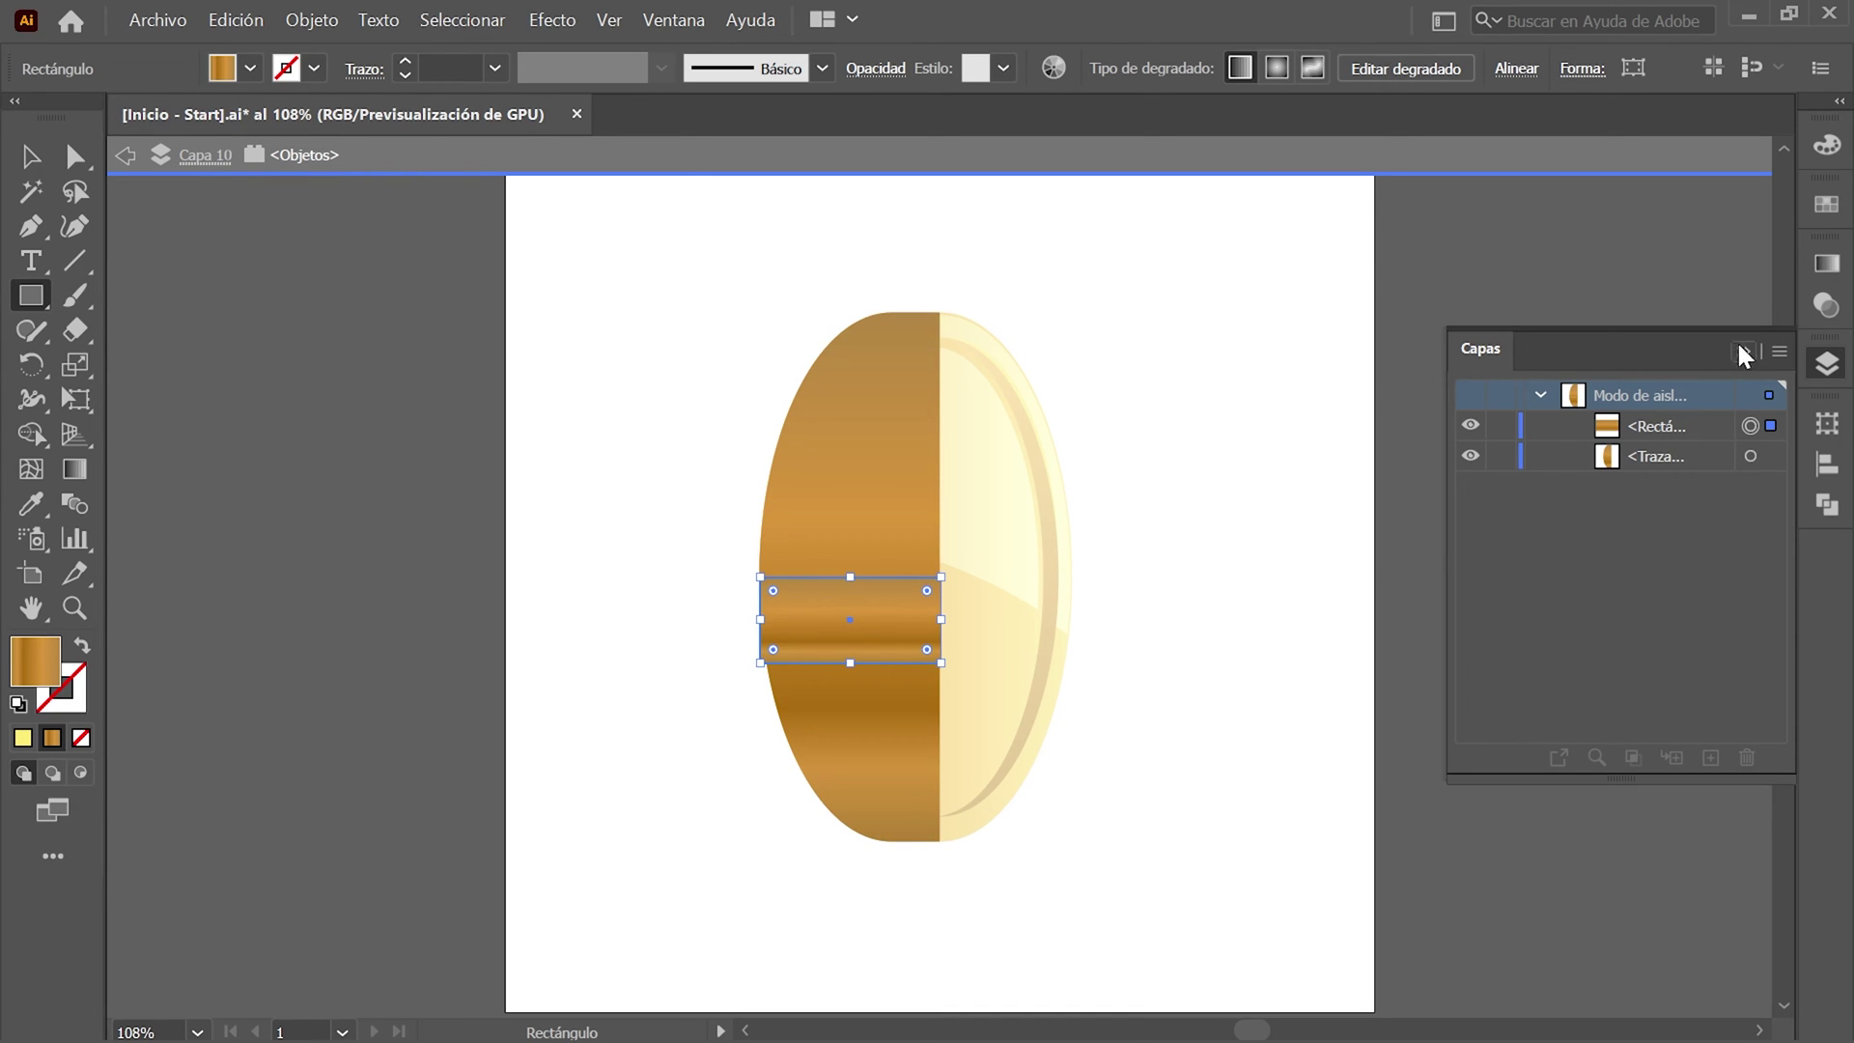
left_click(1828, 425)
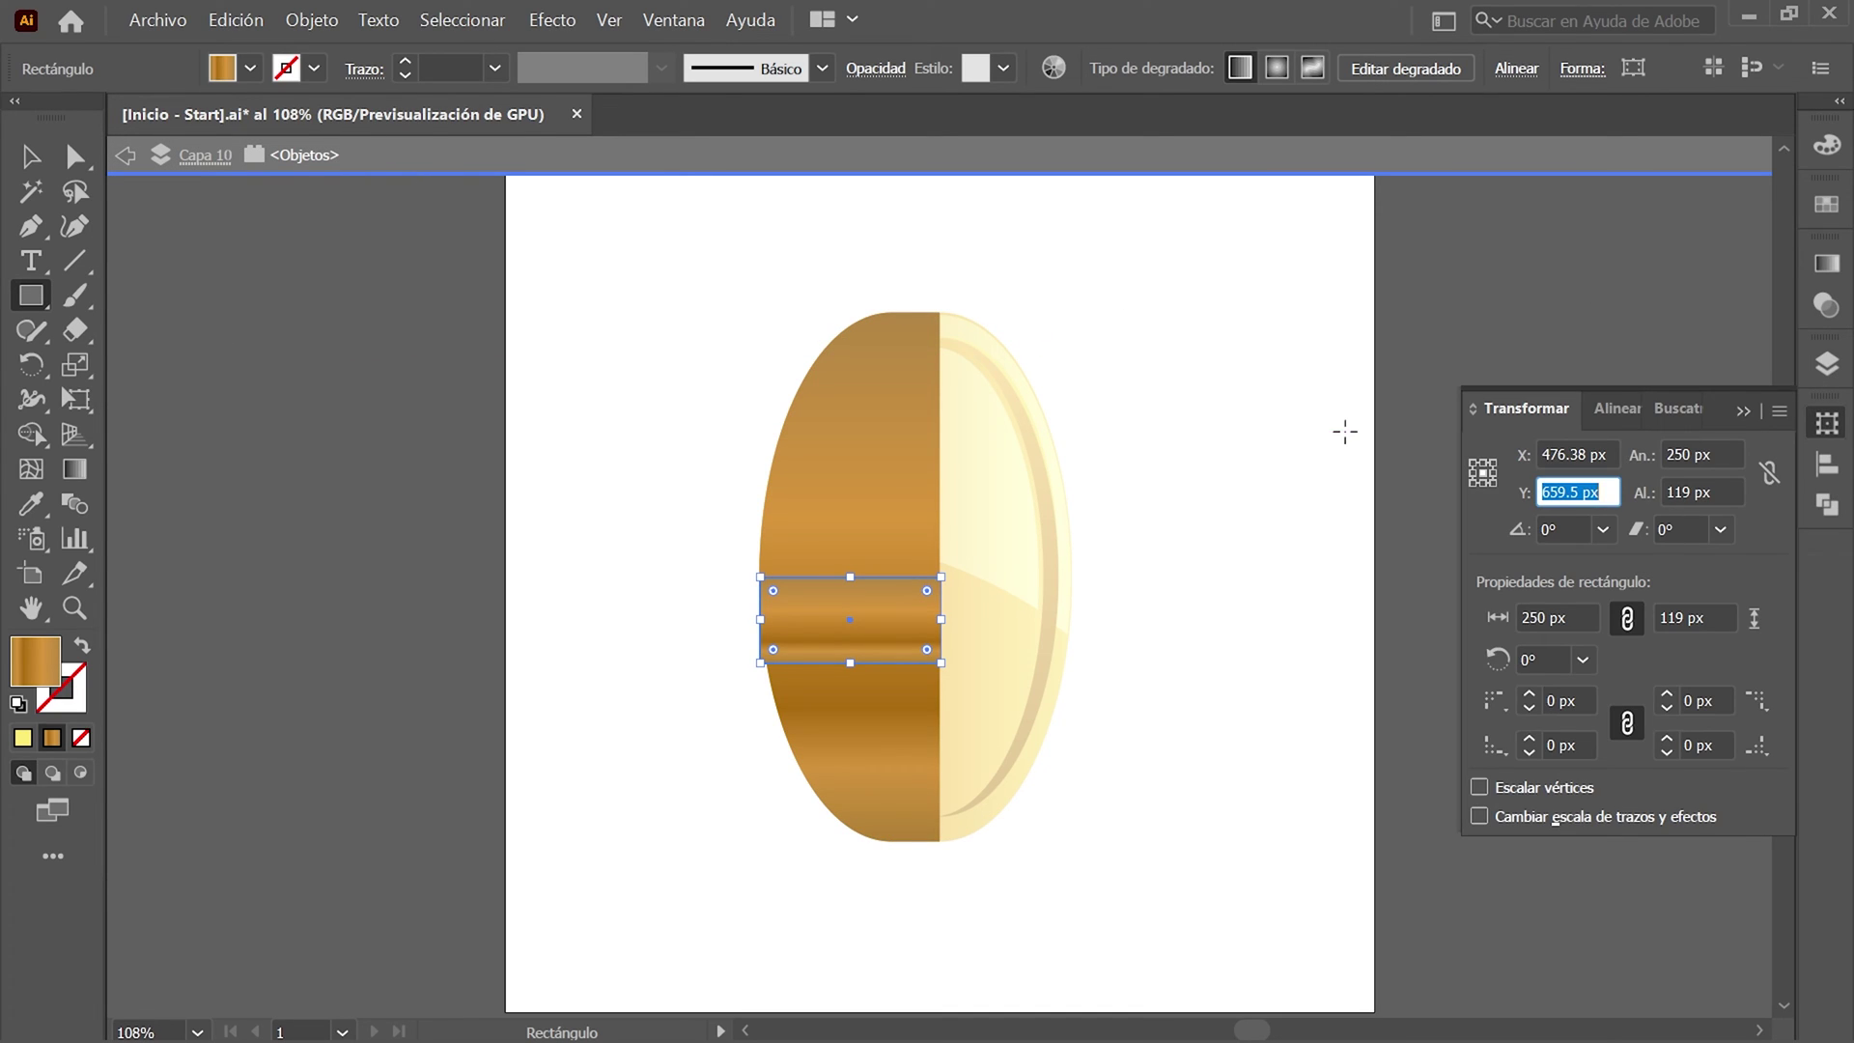
type("906")
key("Return")
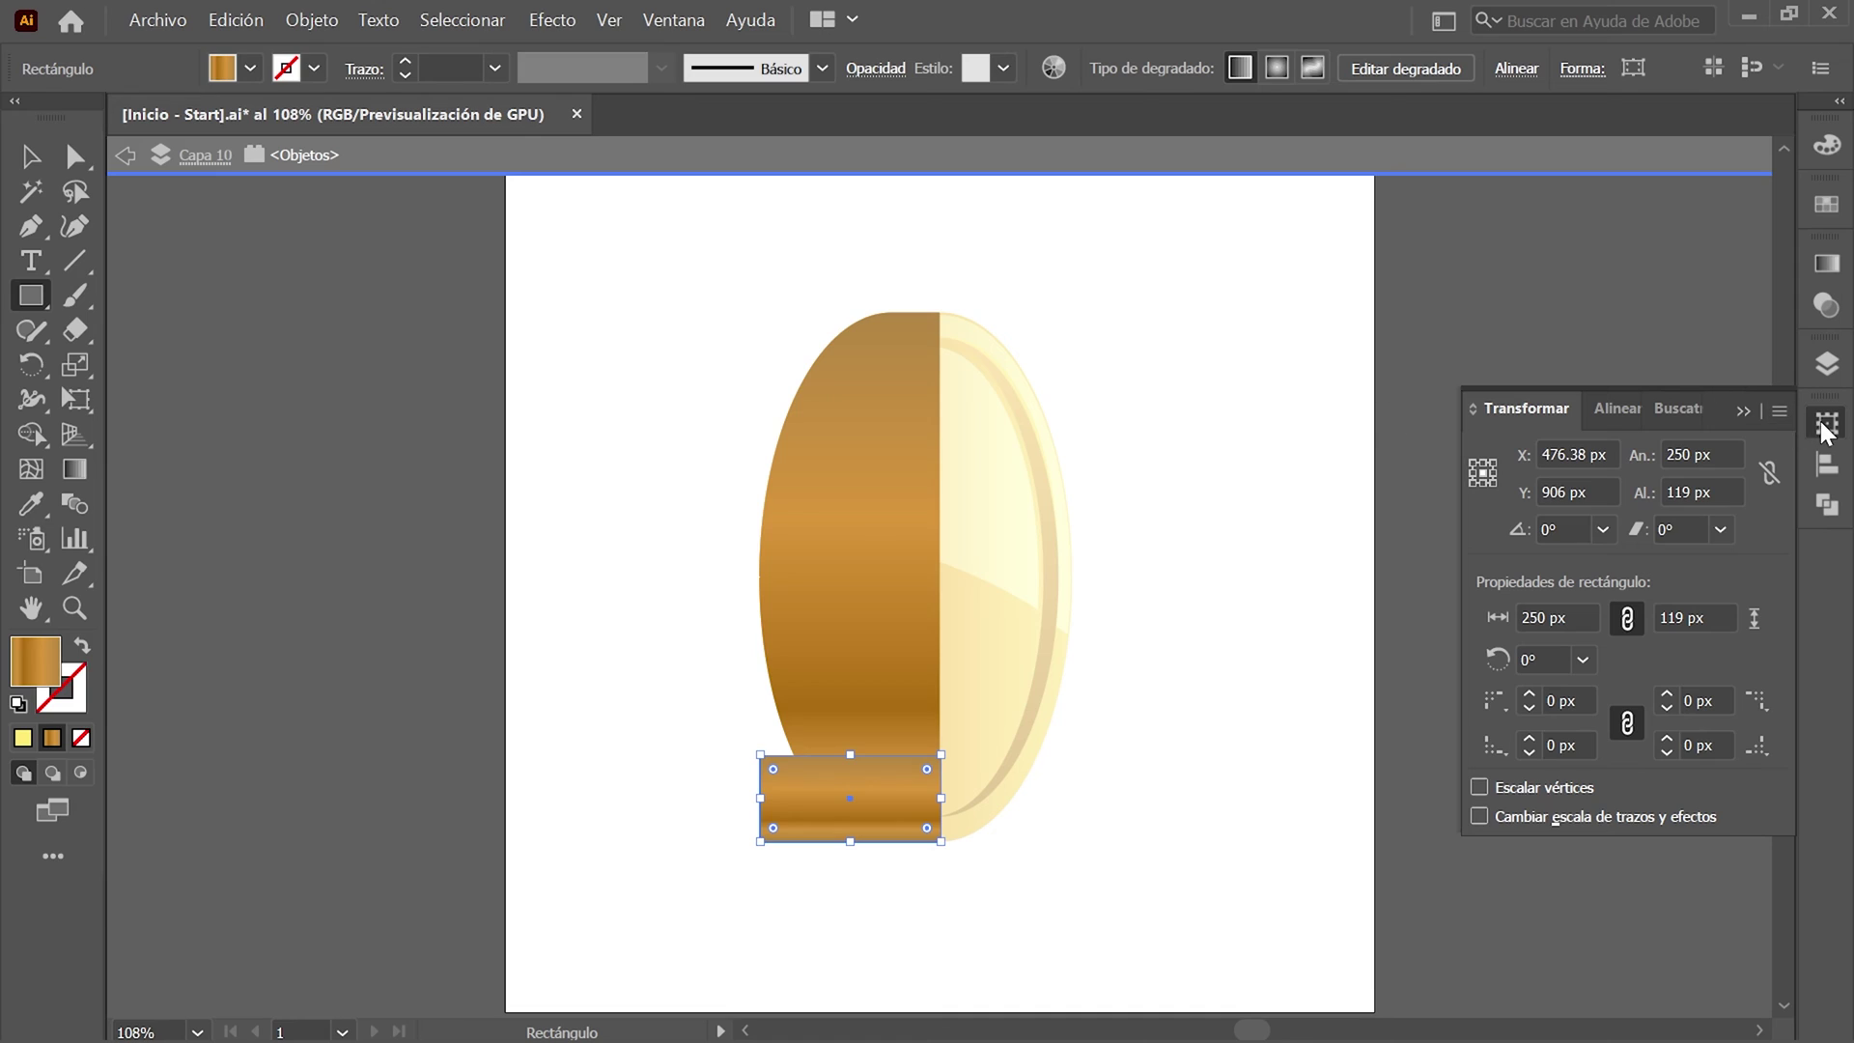
left_click(1828, 423)
Intersect the rectangle with the Capa 10 half-ellipse, leaving a small bottom wedge, and exit isolation mode.
left_click(32, 157)
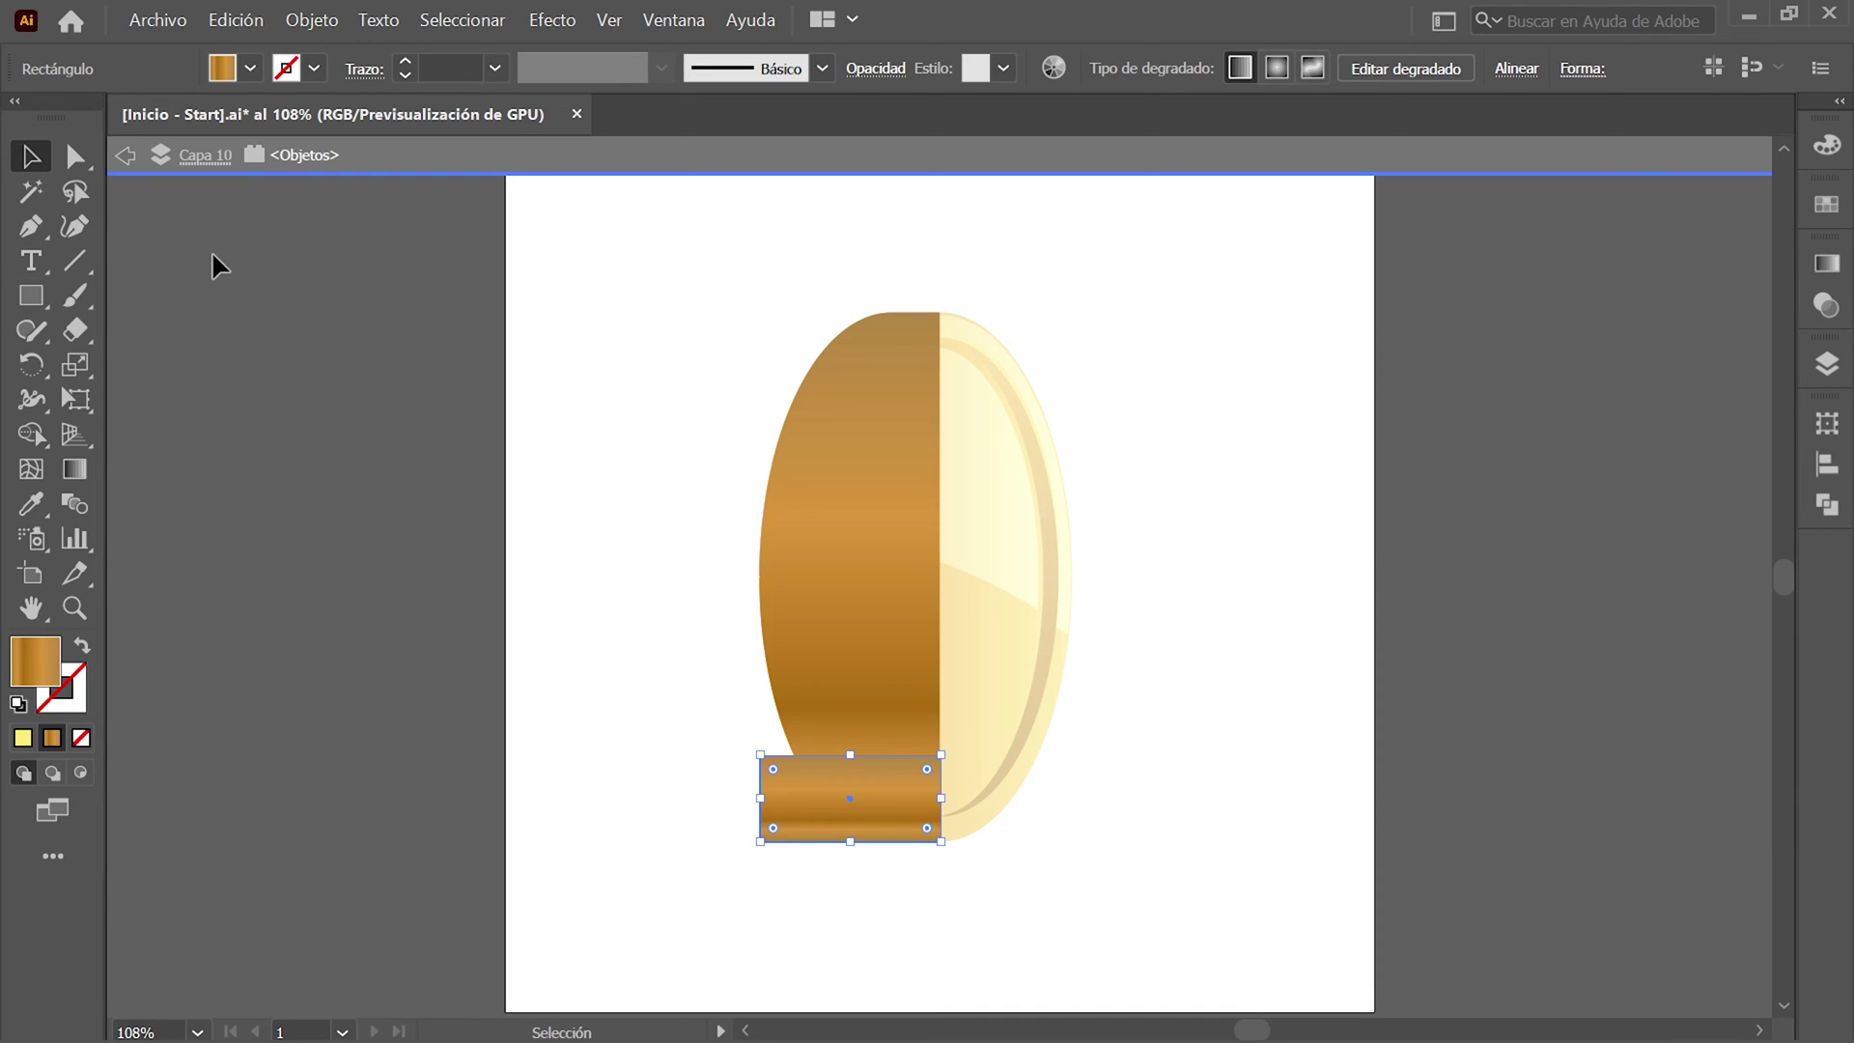
left_click(470, 17)
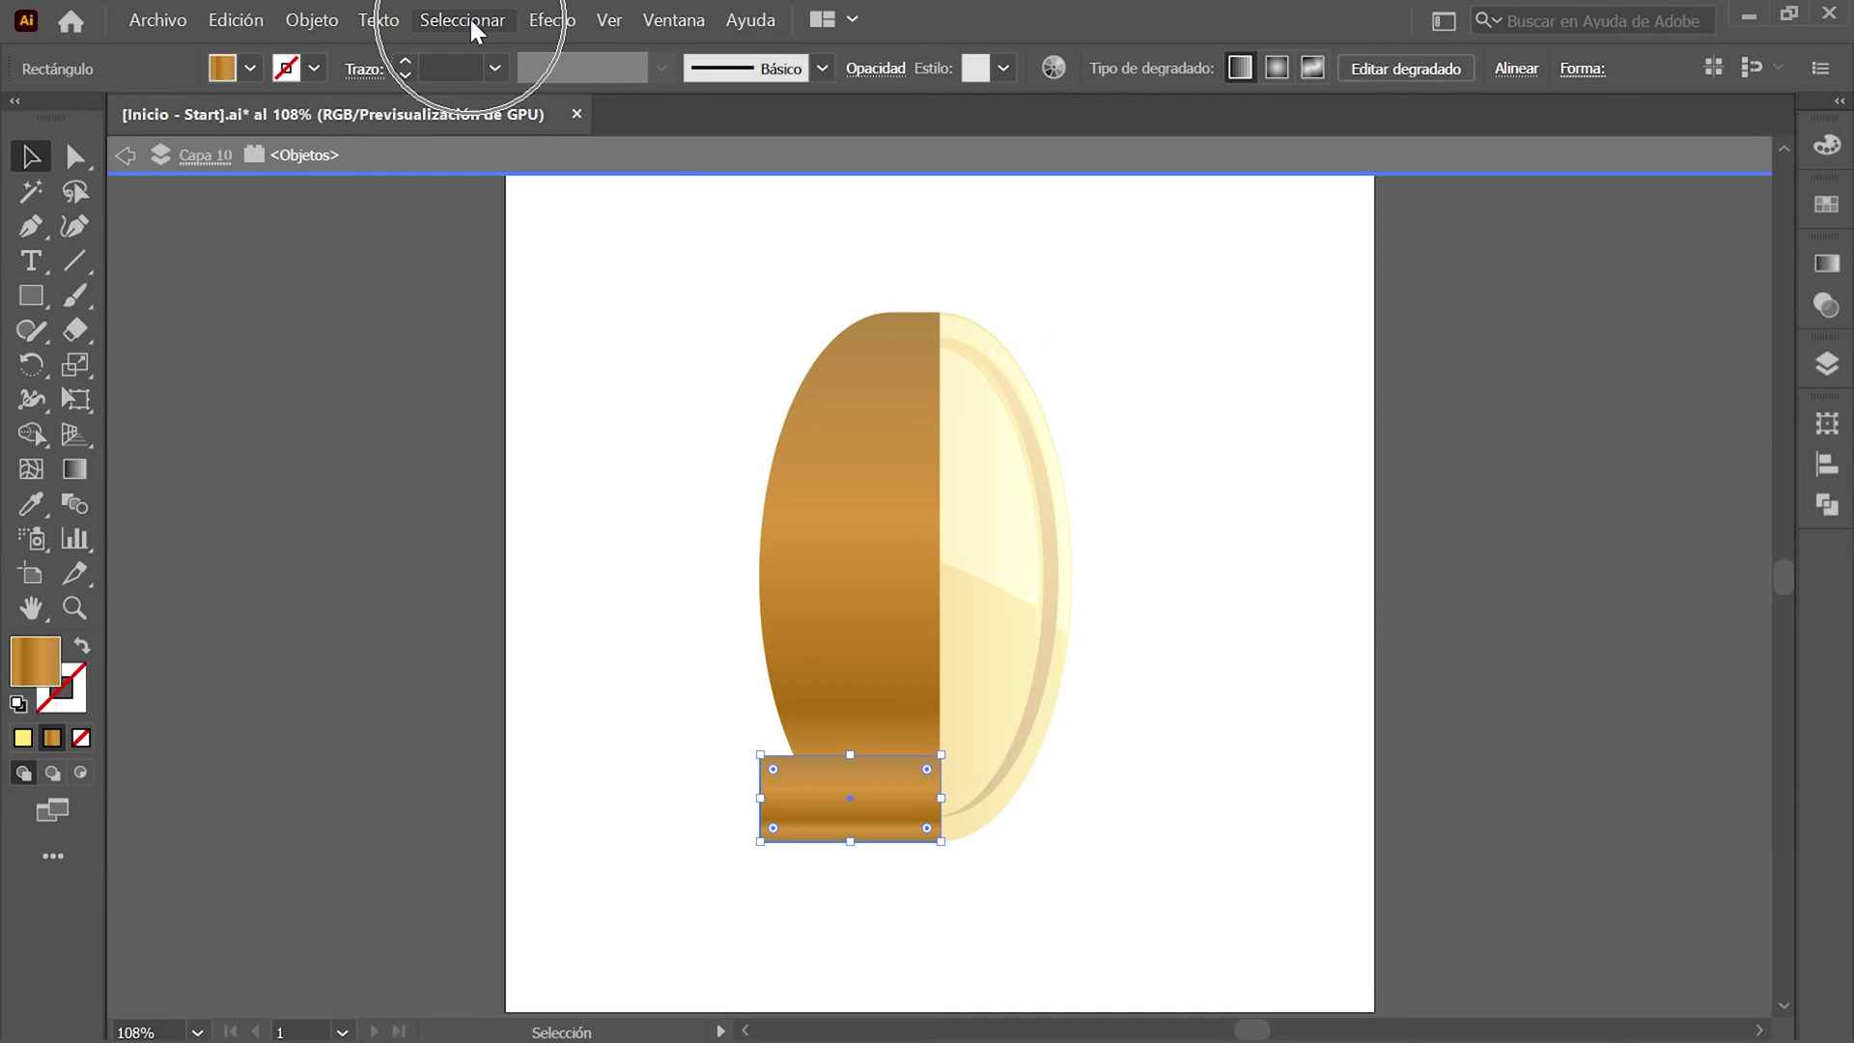
left_click(530, 48)
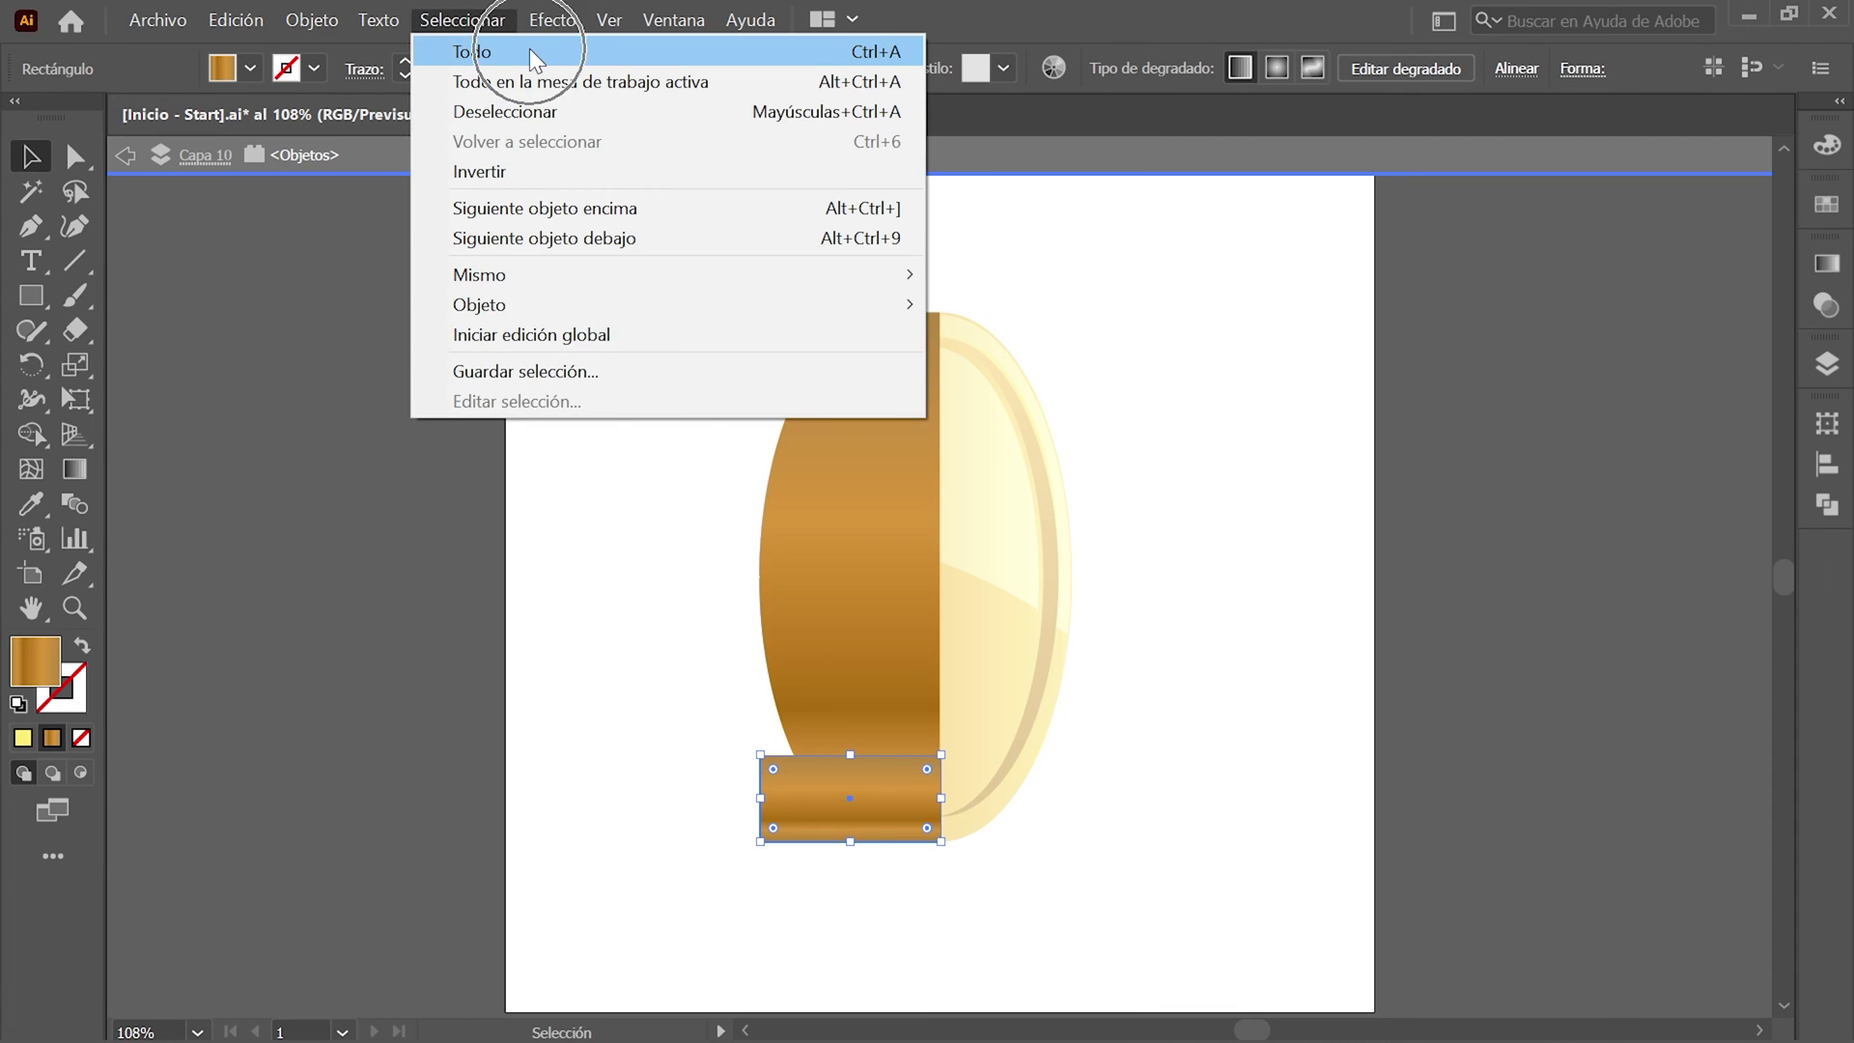
left_click(1826, 503)
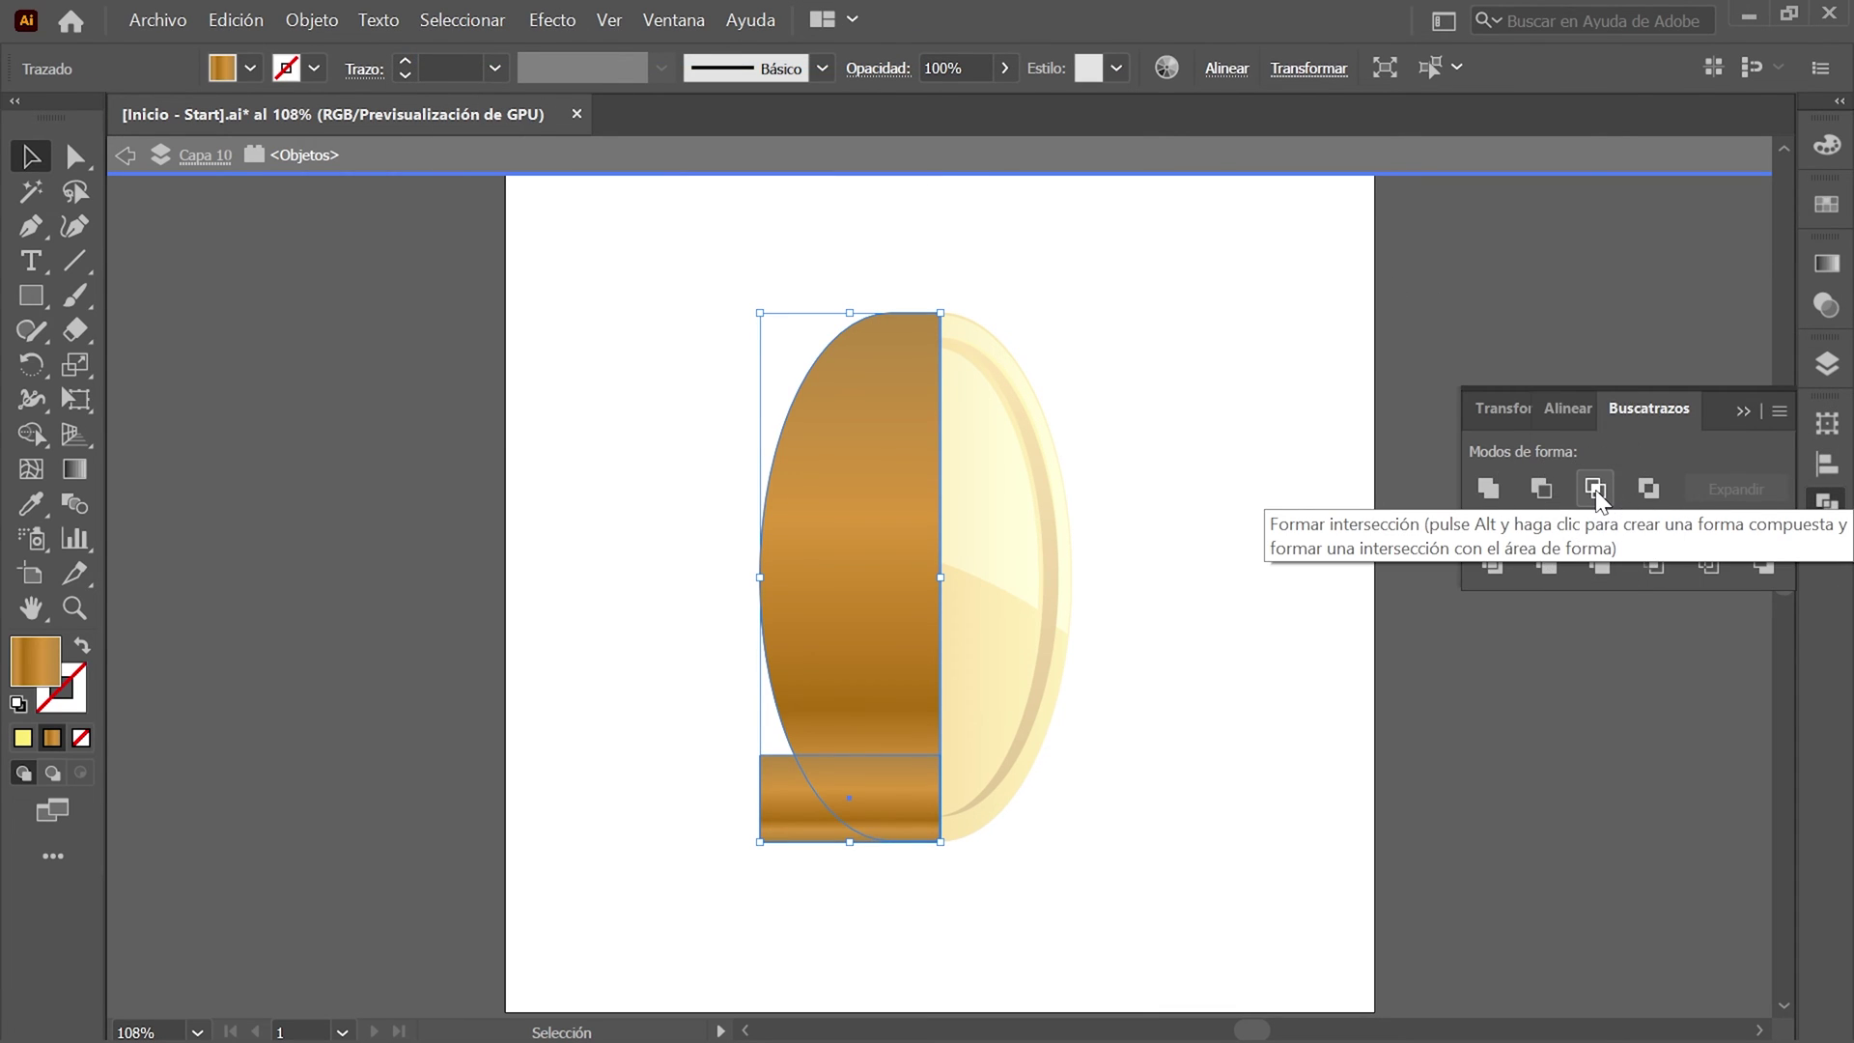
left_click(1596, 487)
left_click(1177, 428)
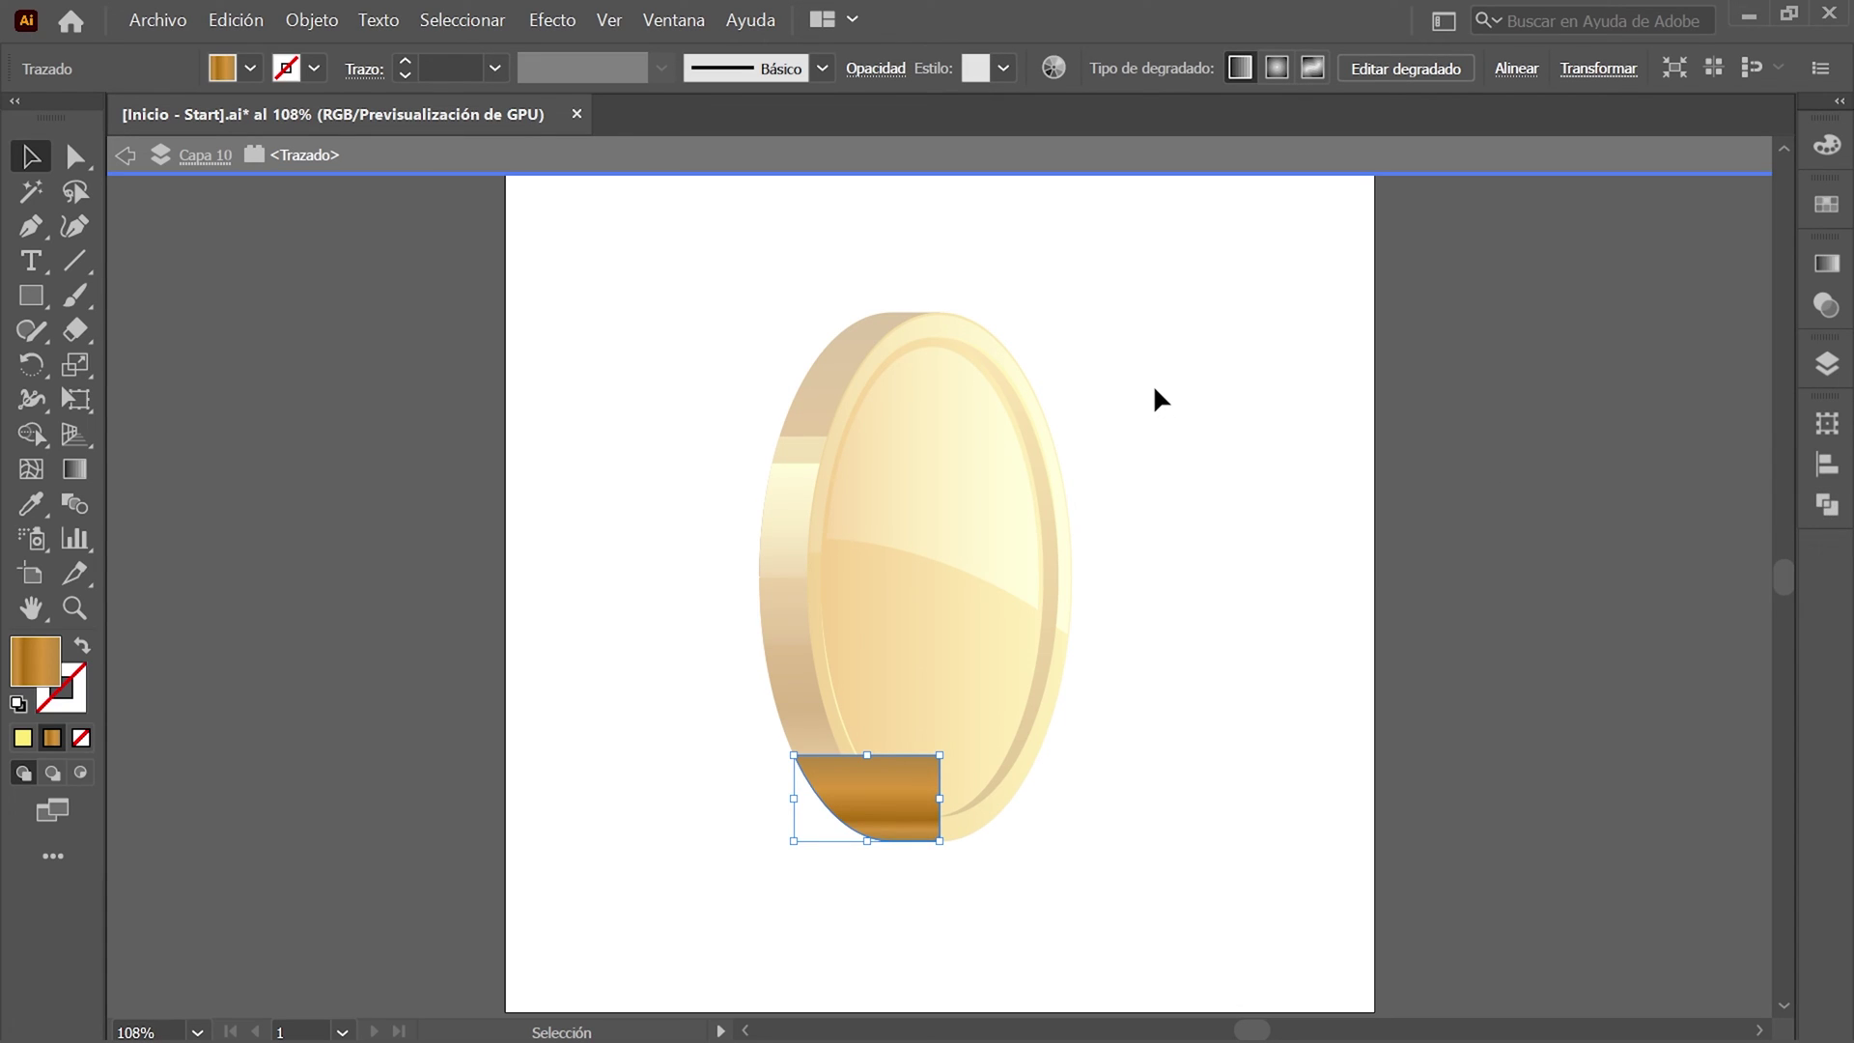
right_click(1155, 390)
left_click(1433, 443)
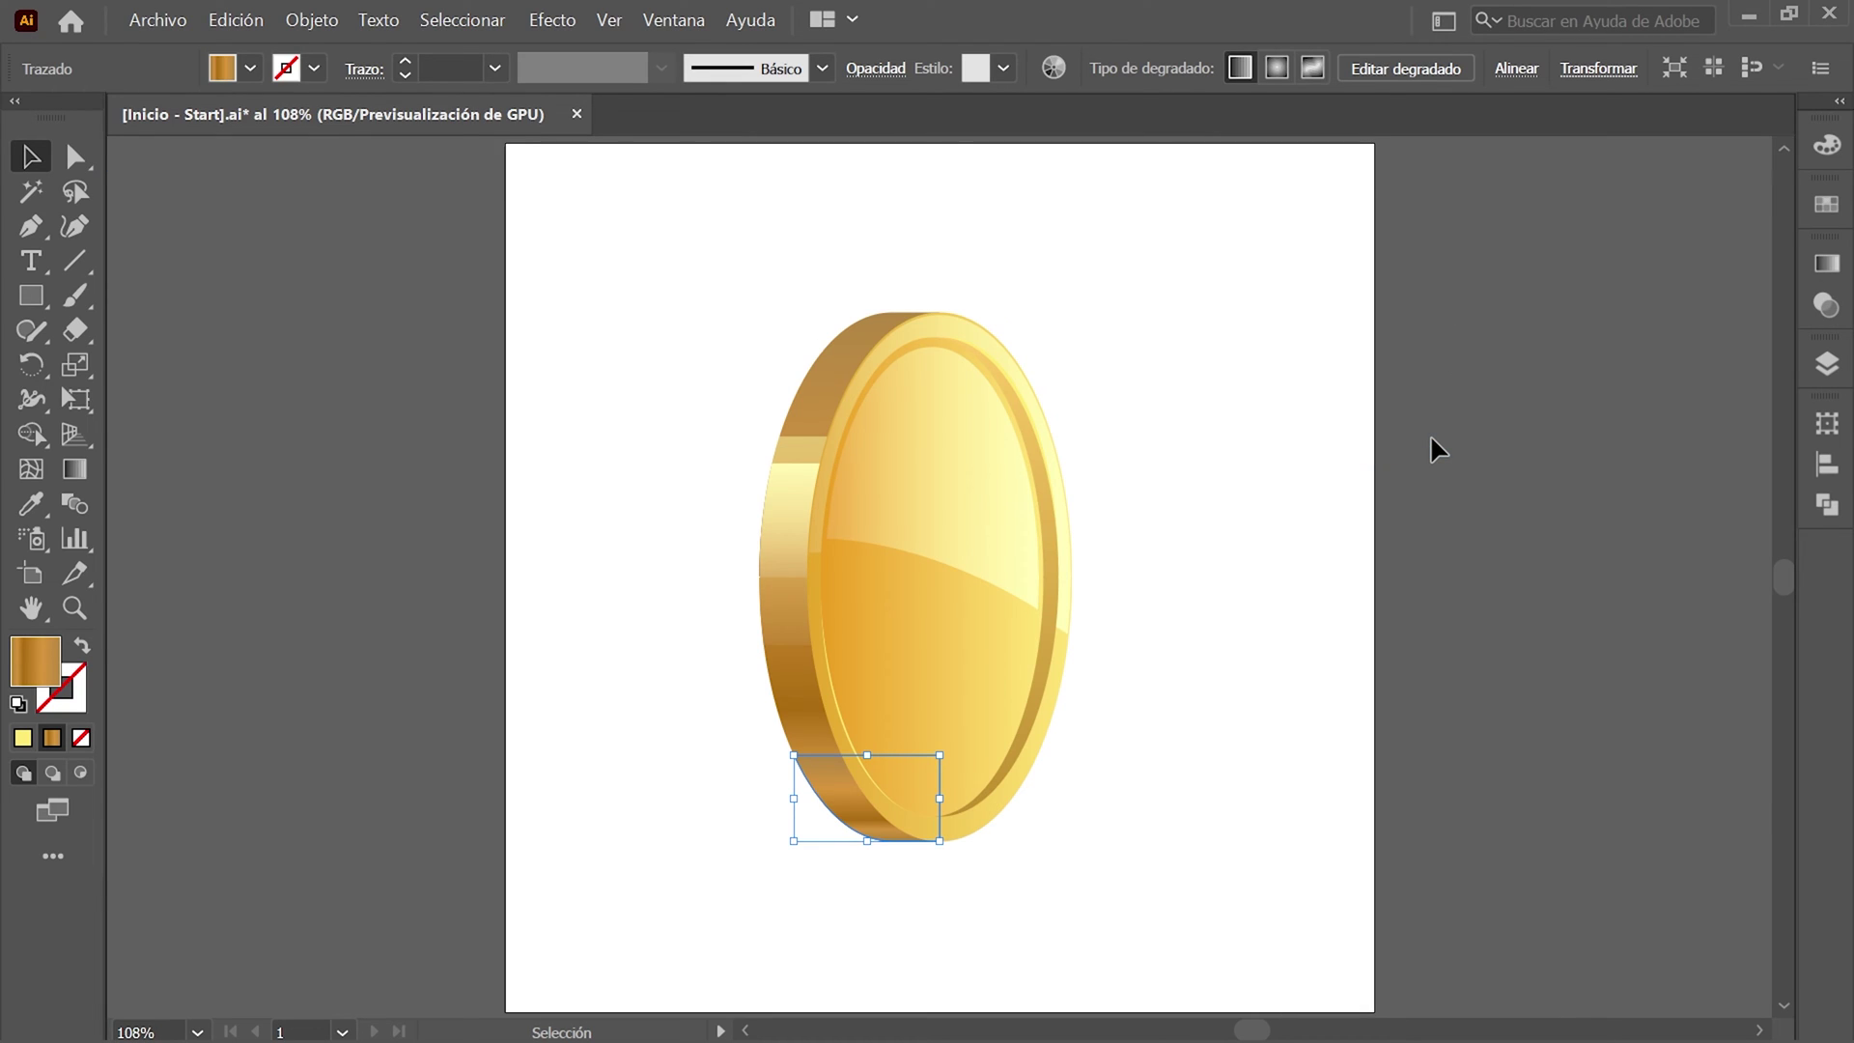
Fill the bottom edge band with the G6 gradient, set to Multiplicar blending at 50% opacity.
left_click(1823, 203)
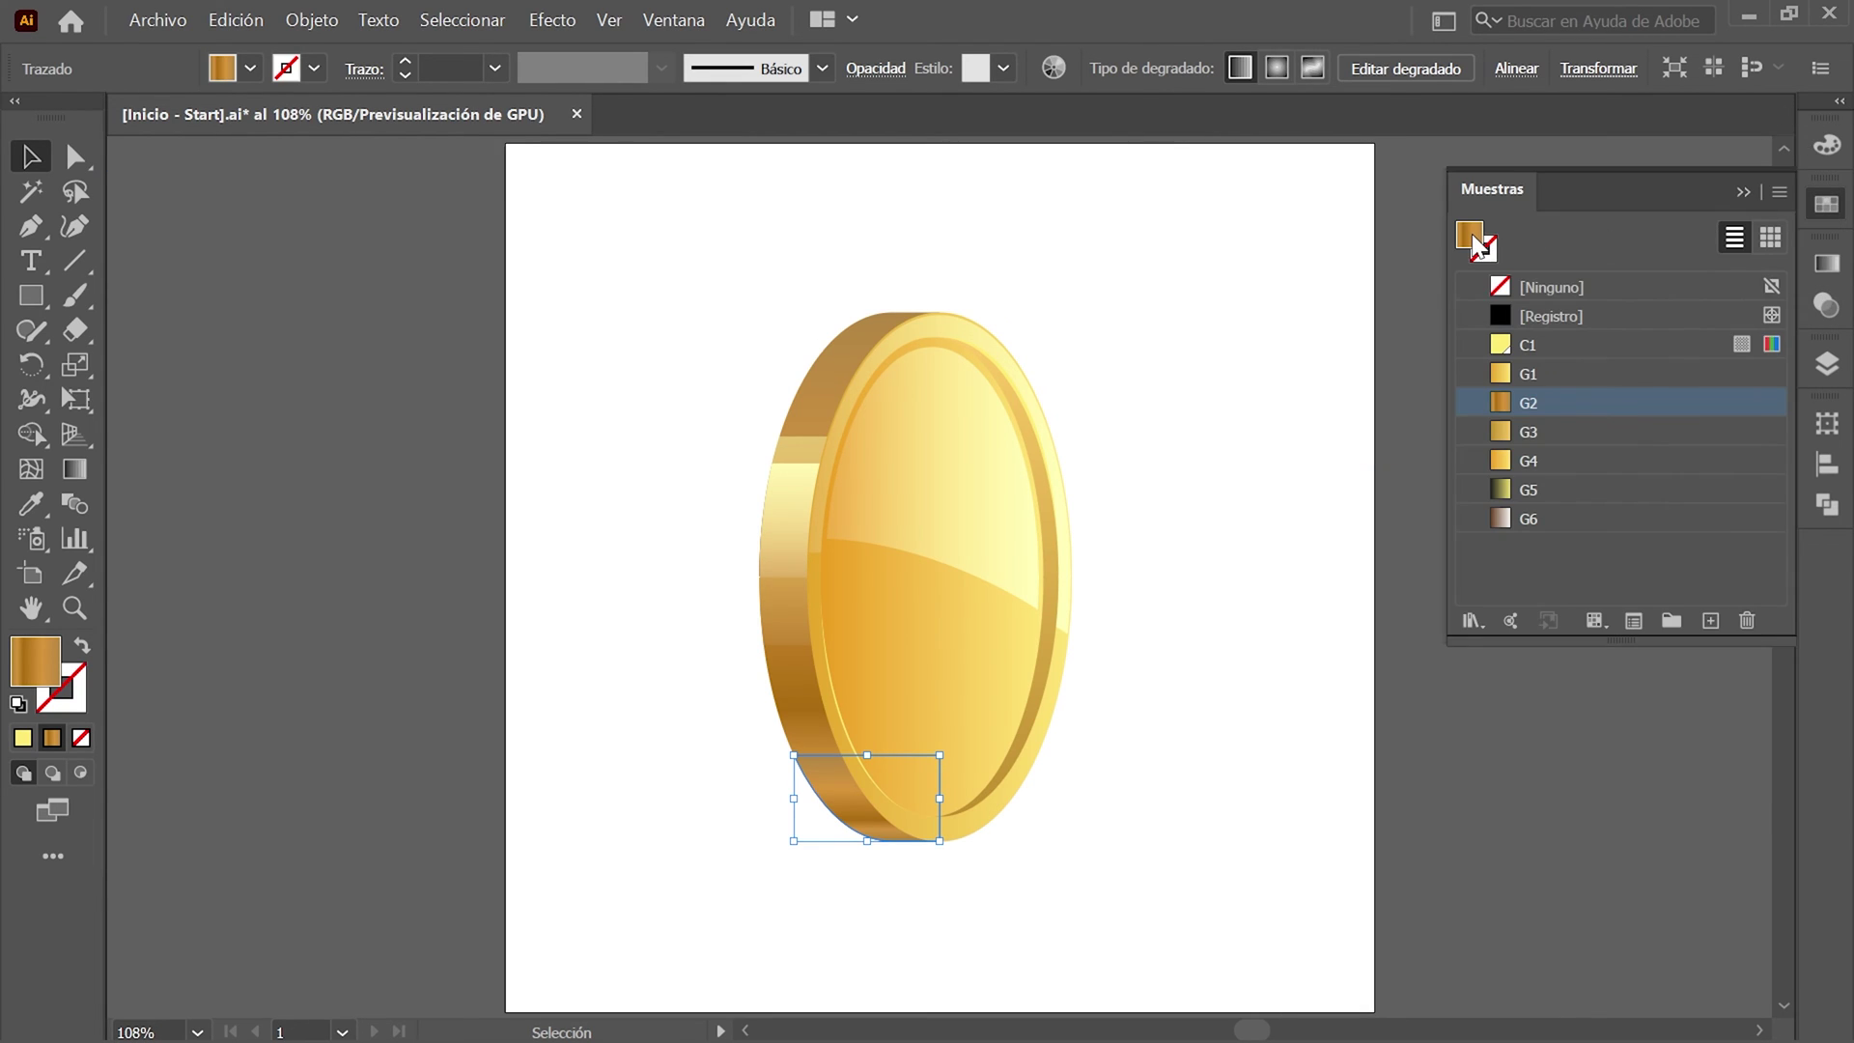
left_click(1602, 521)
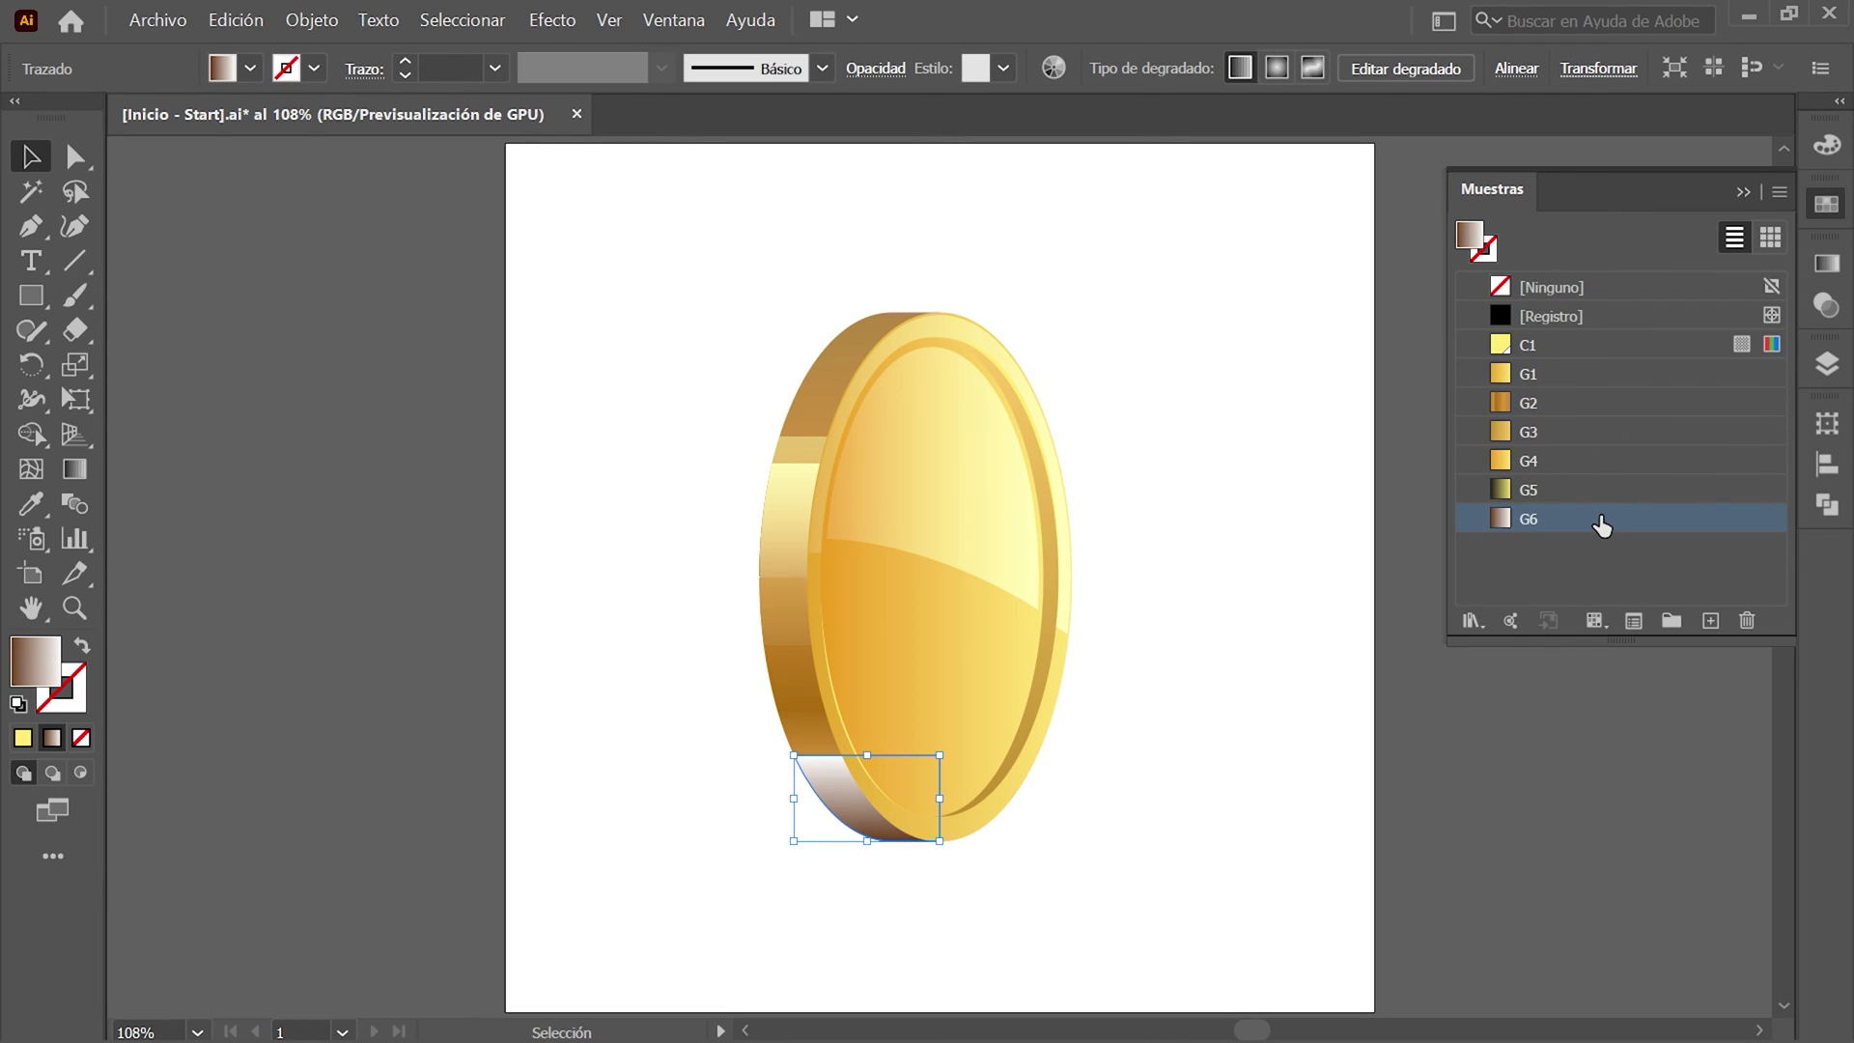
left_click(1826, 305)
left_click(1580, 295)
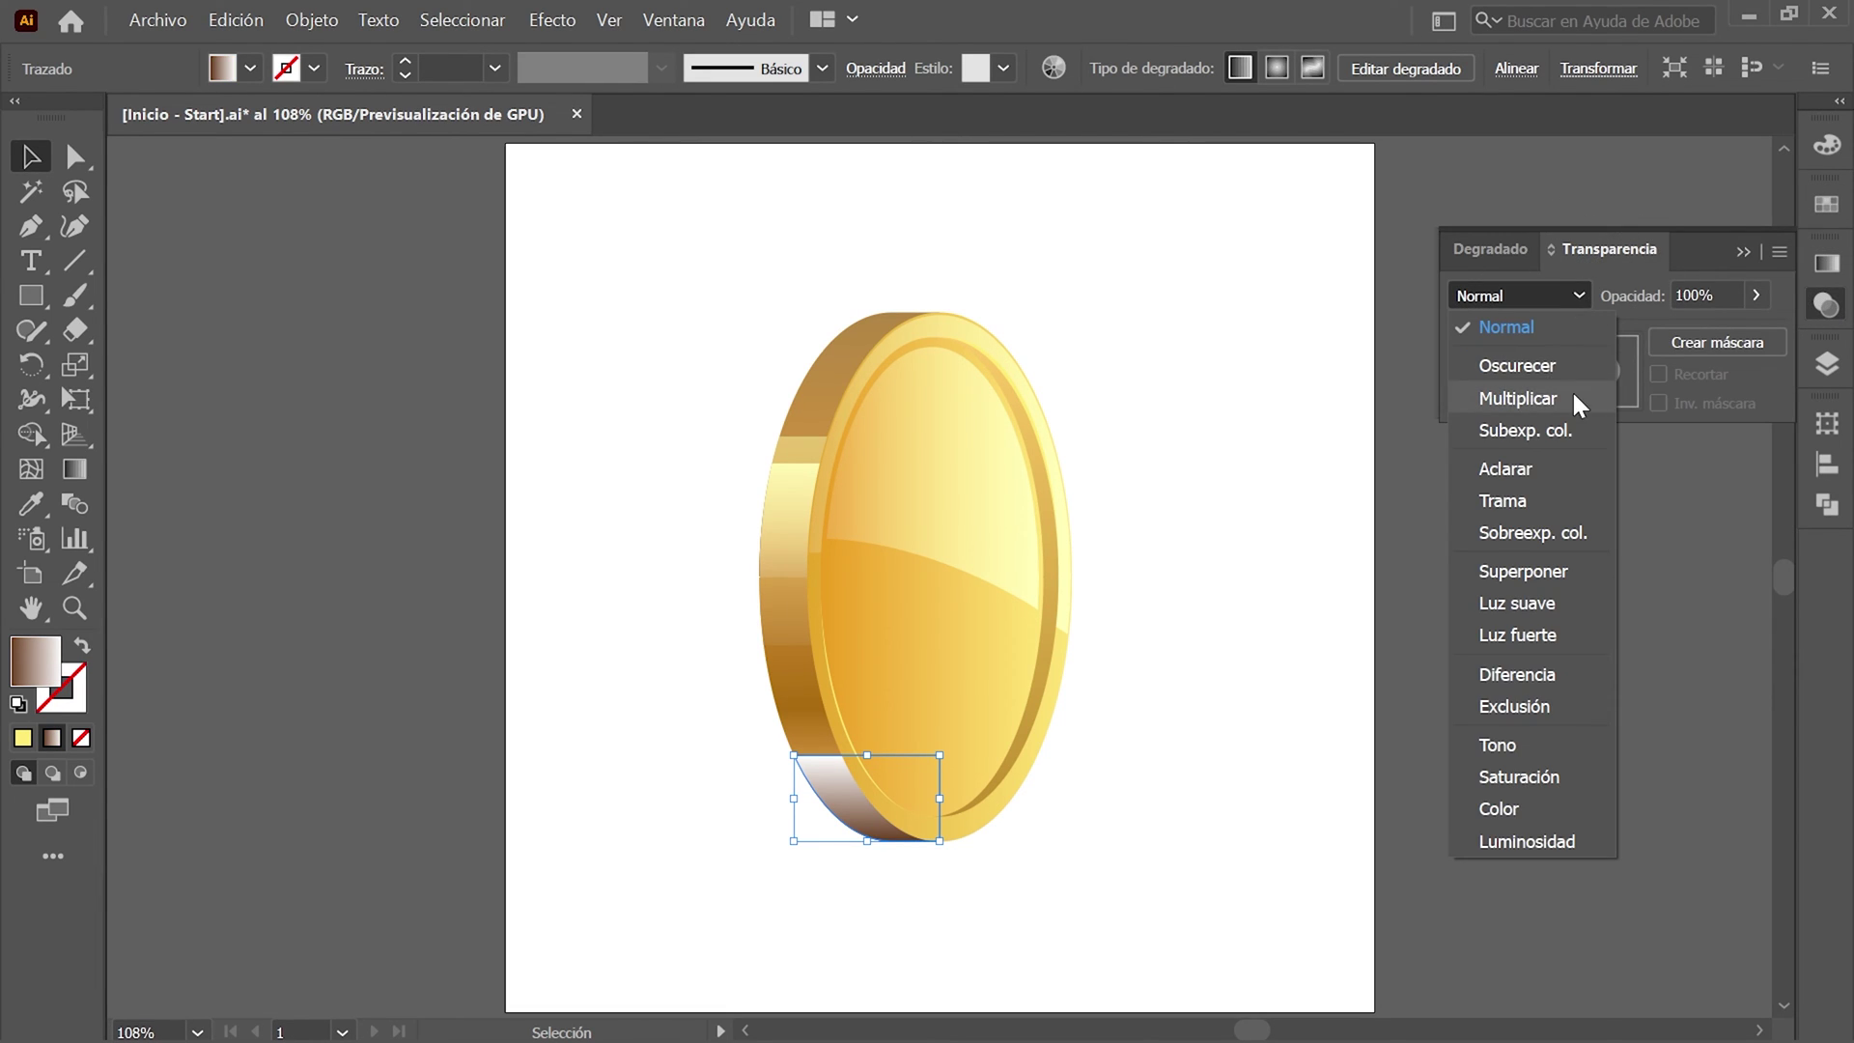
left_click(1519, 398)
left_click(1695, 296)
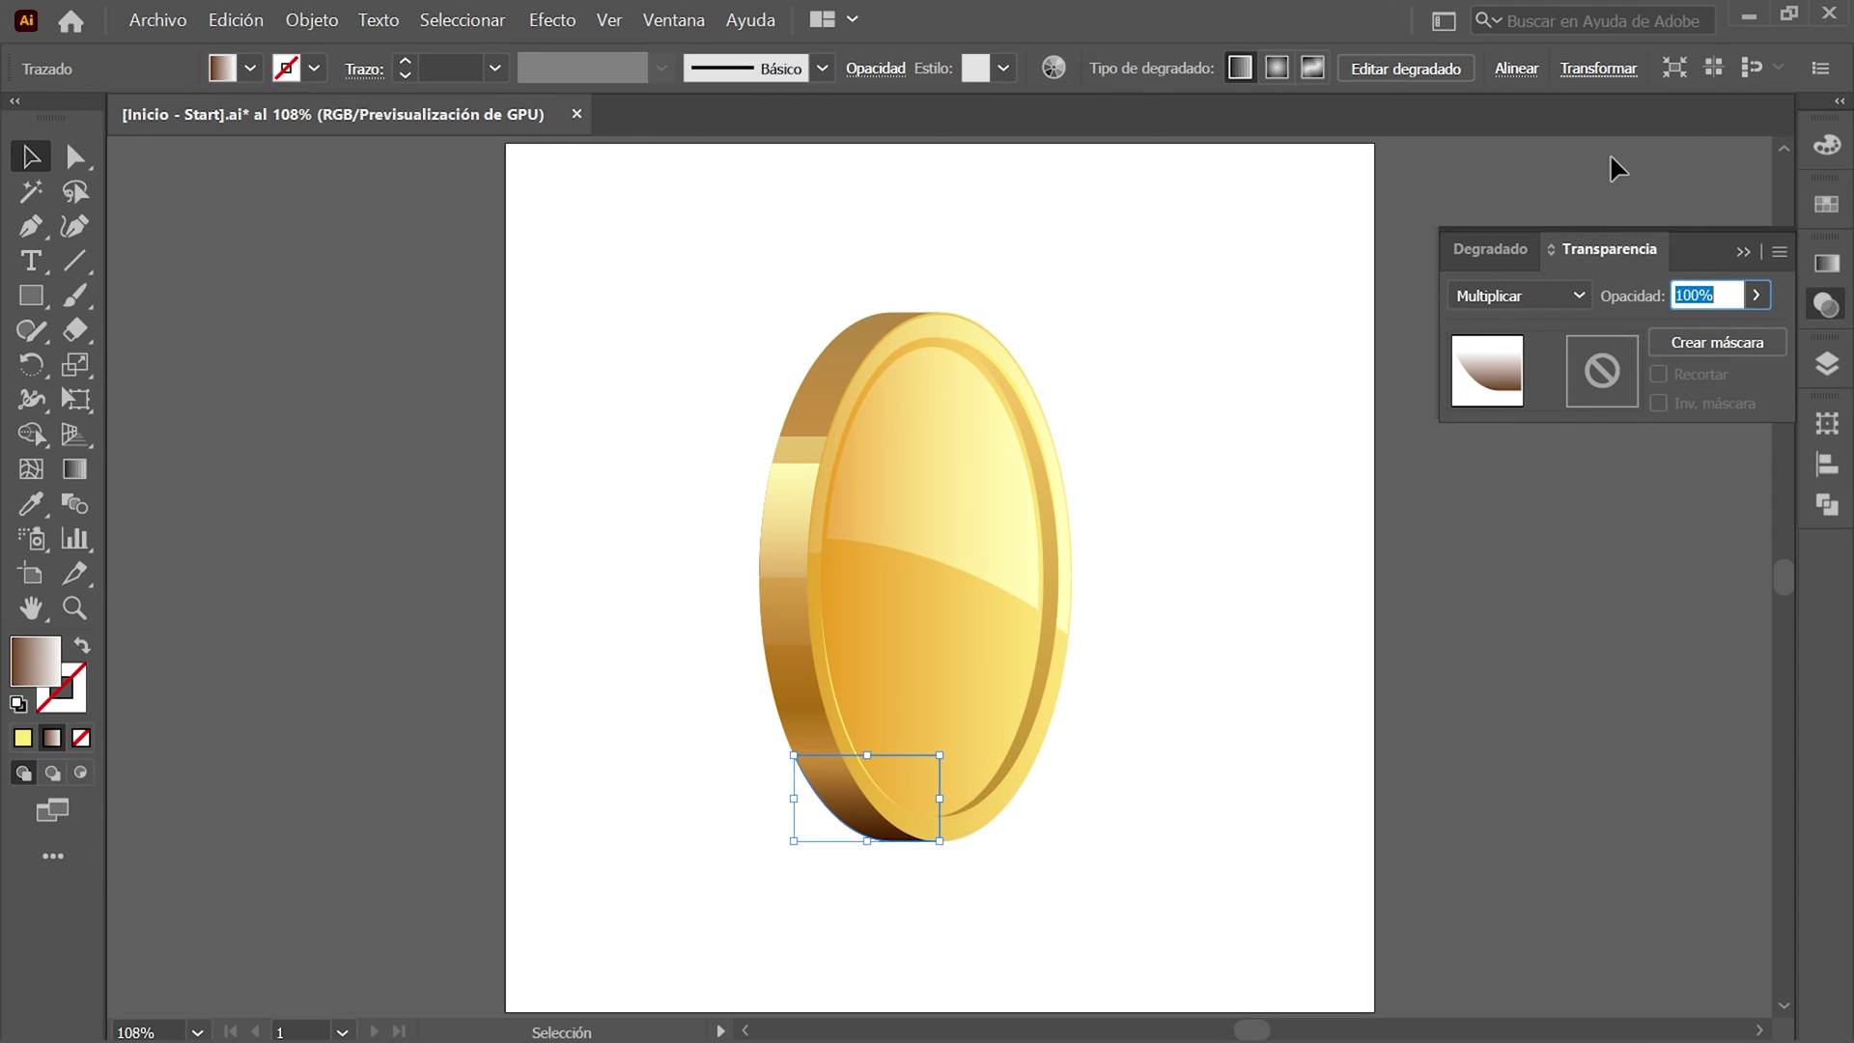
type("50")
key("Return")
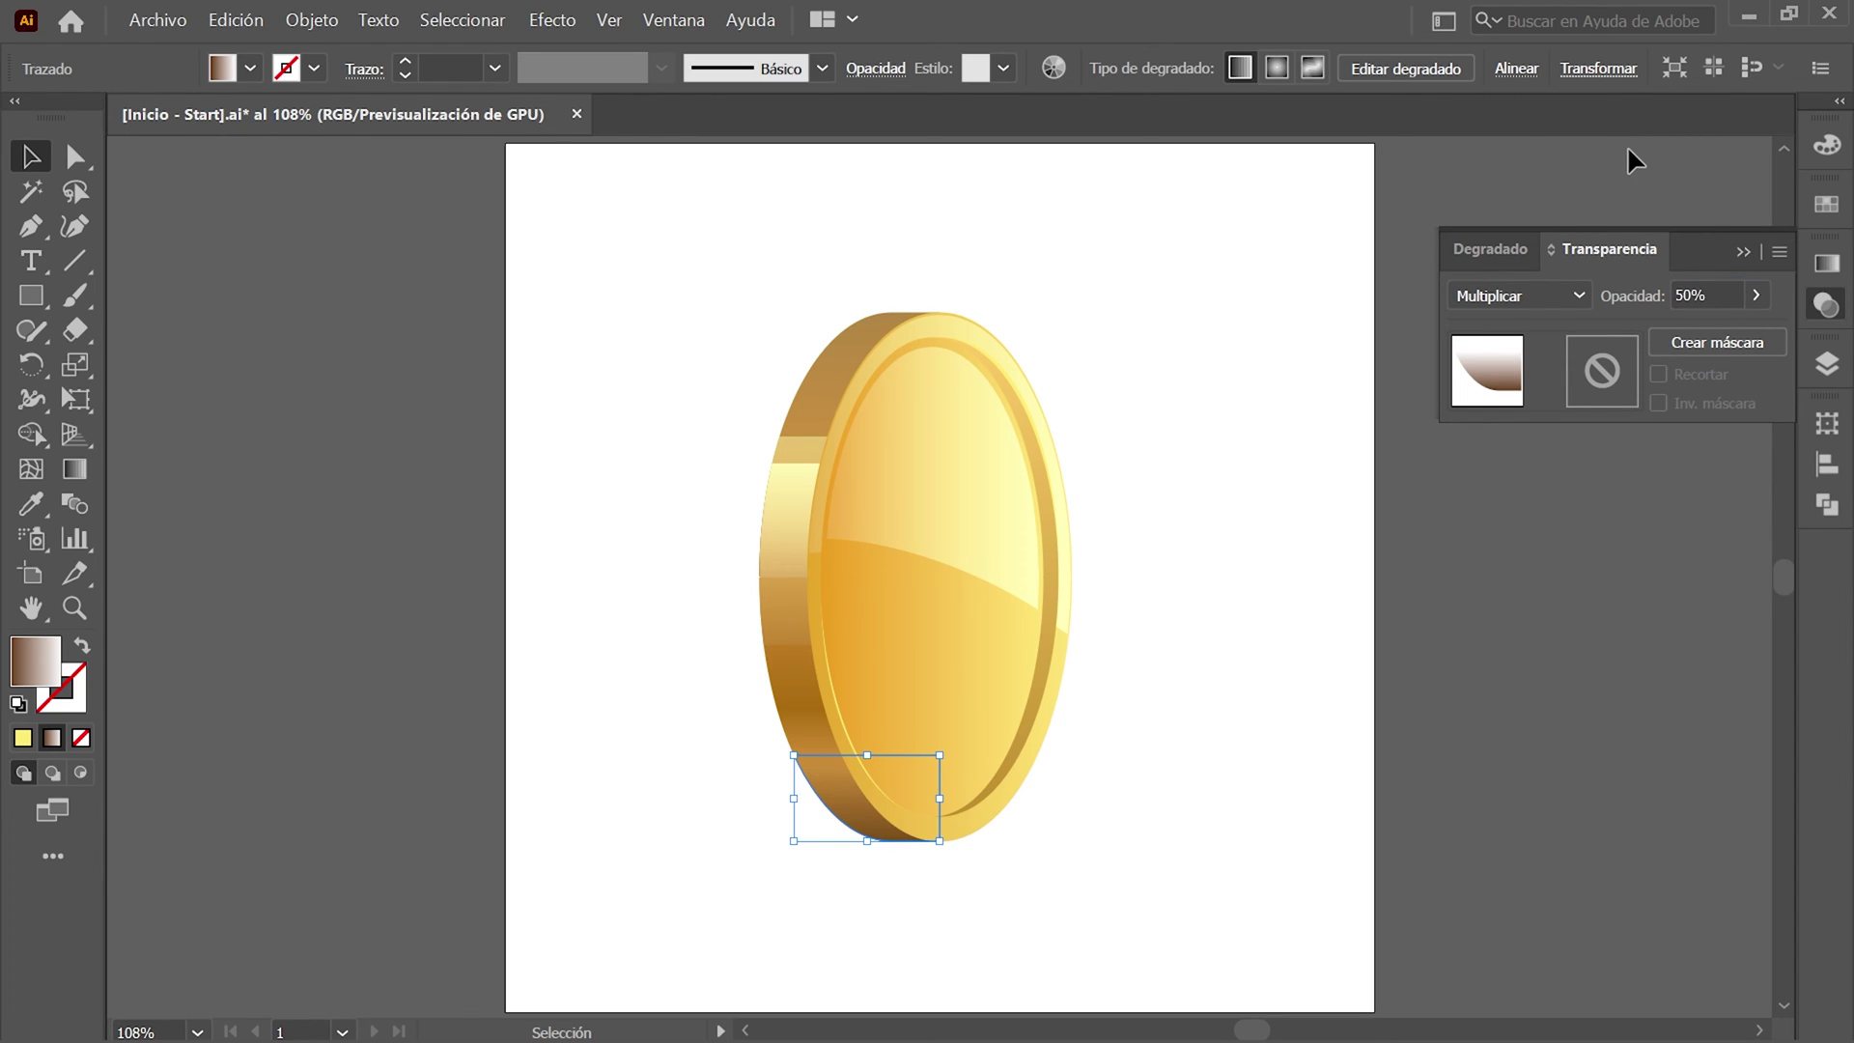
Duplicate layer Capa 1 as Capa 11 and isolate its edge path.
left_click(1826, 365)
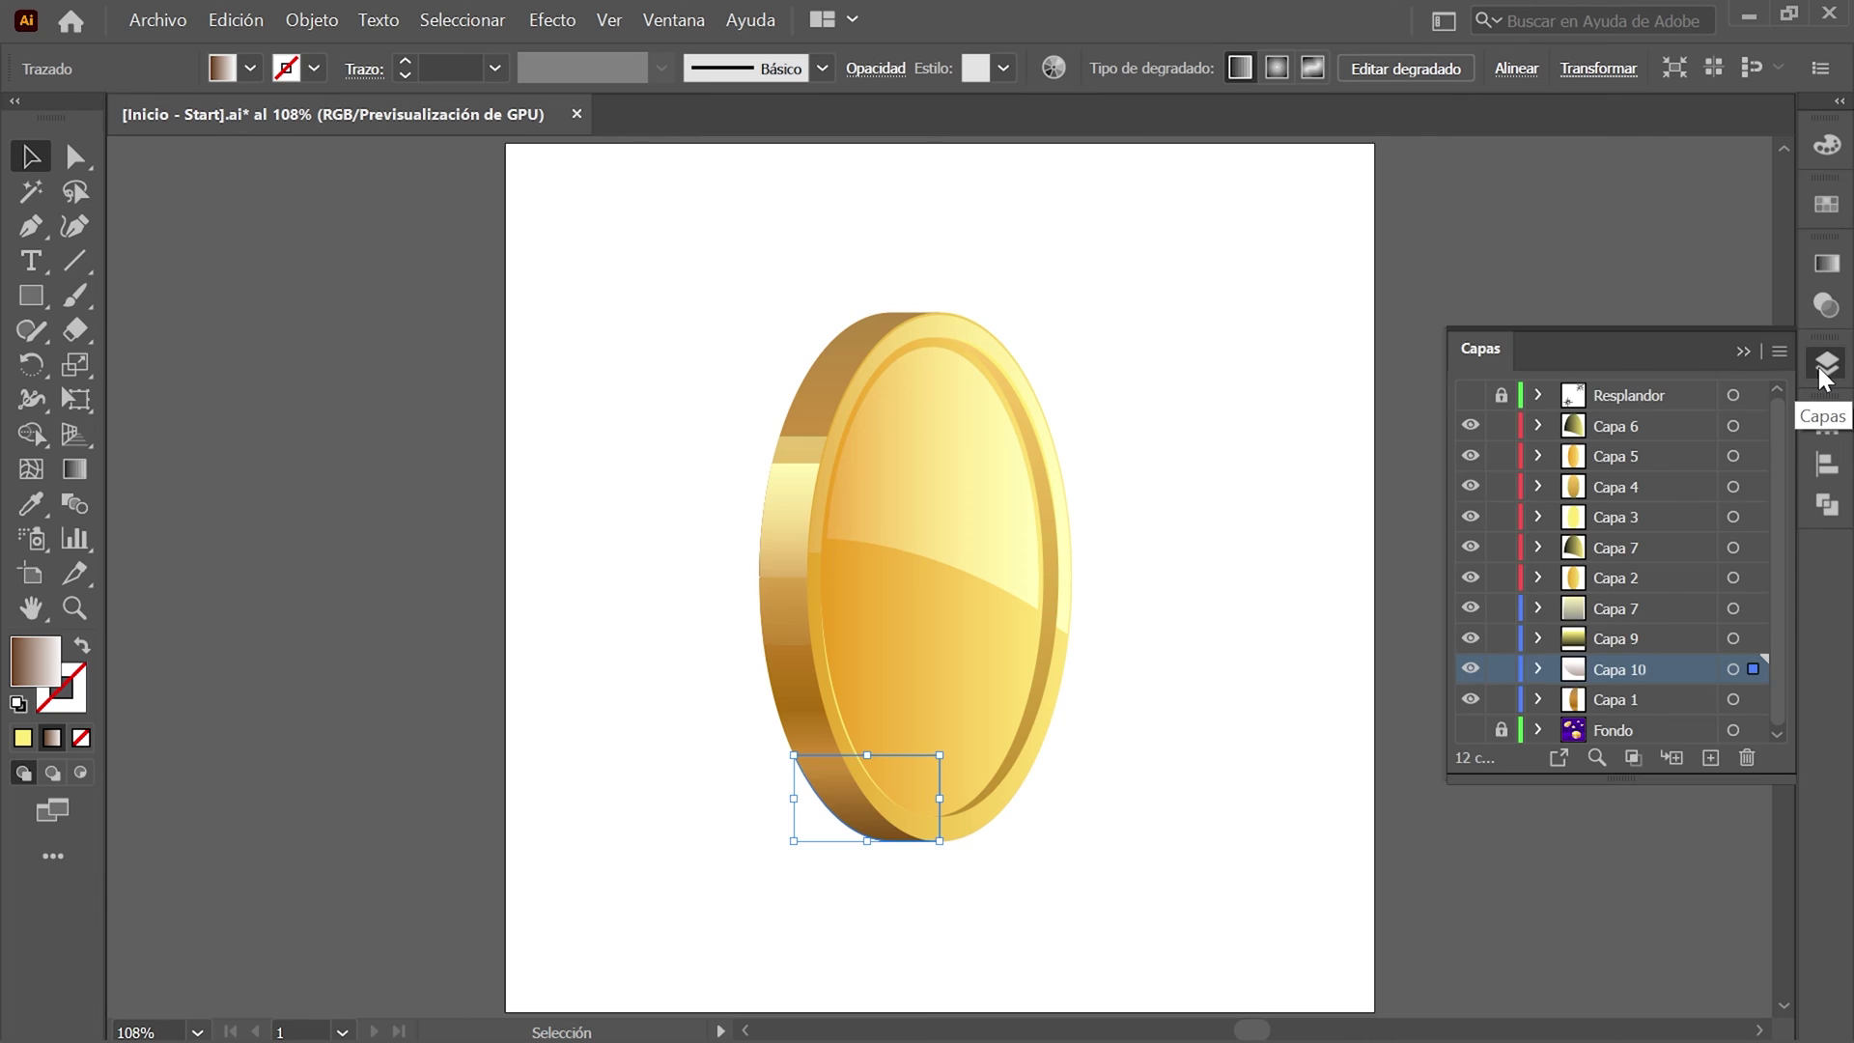
left_click(1752, 702)
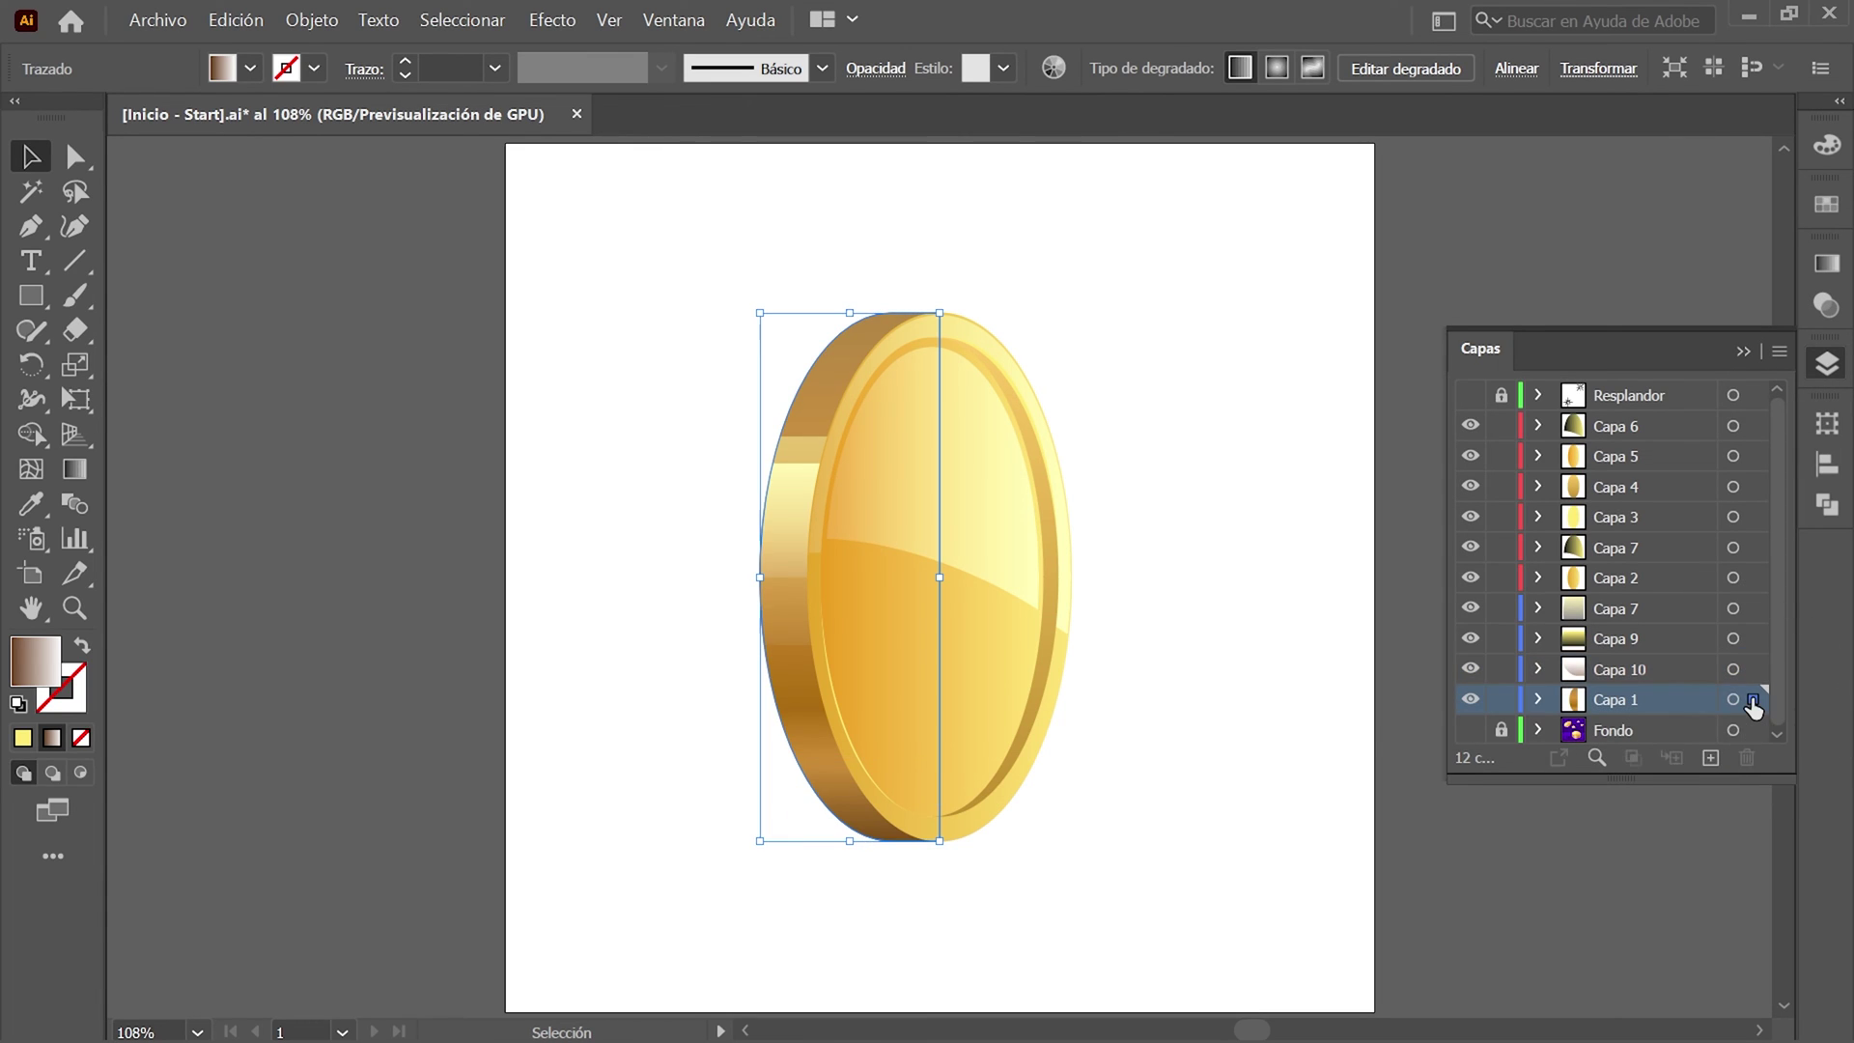
left_click(1777, 350)
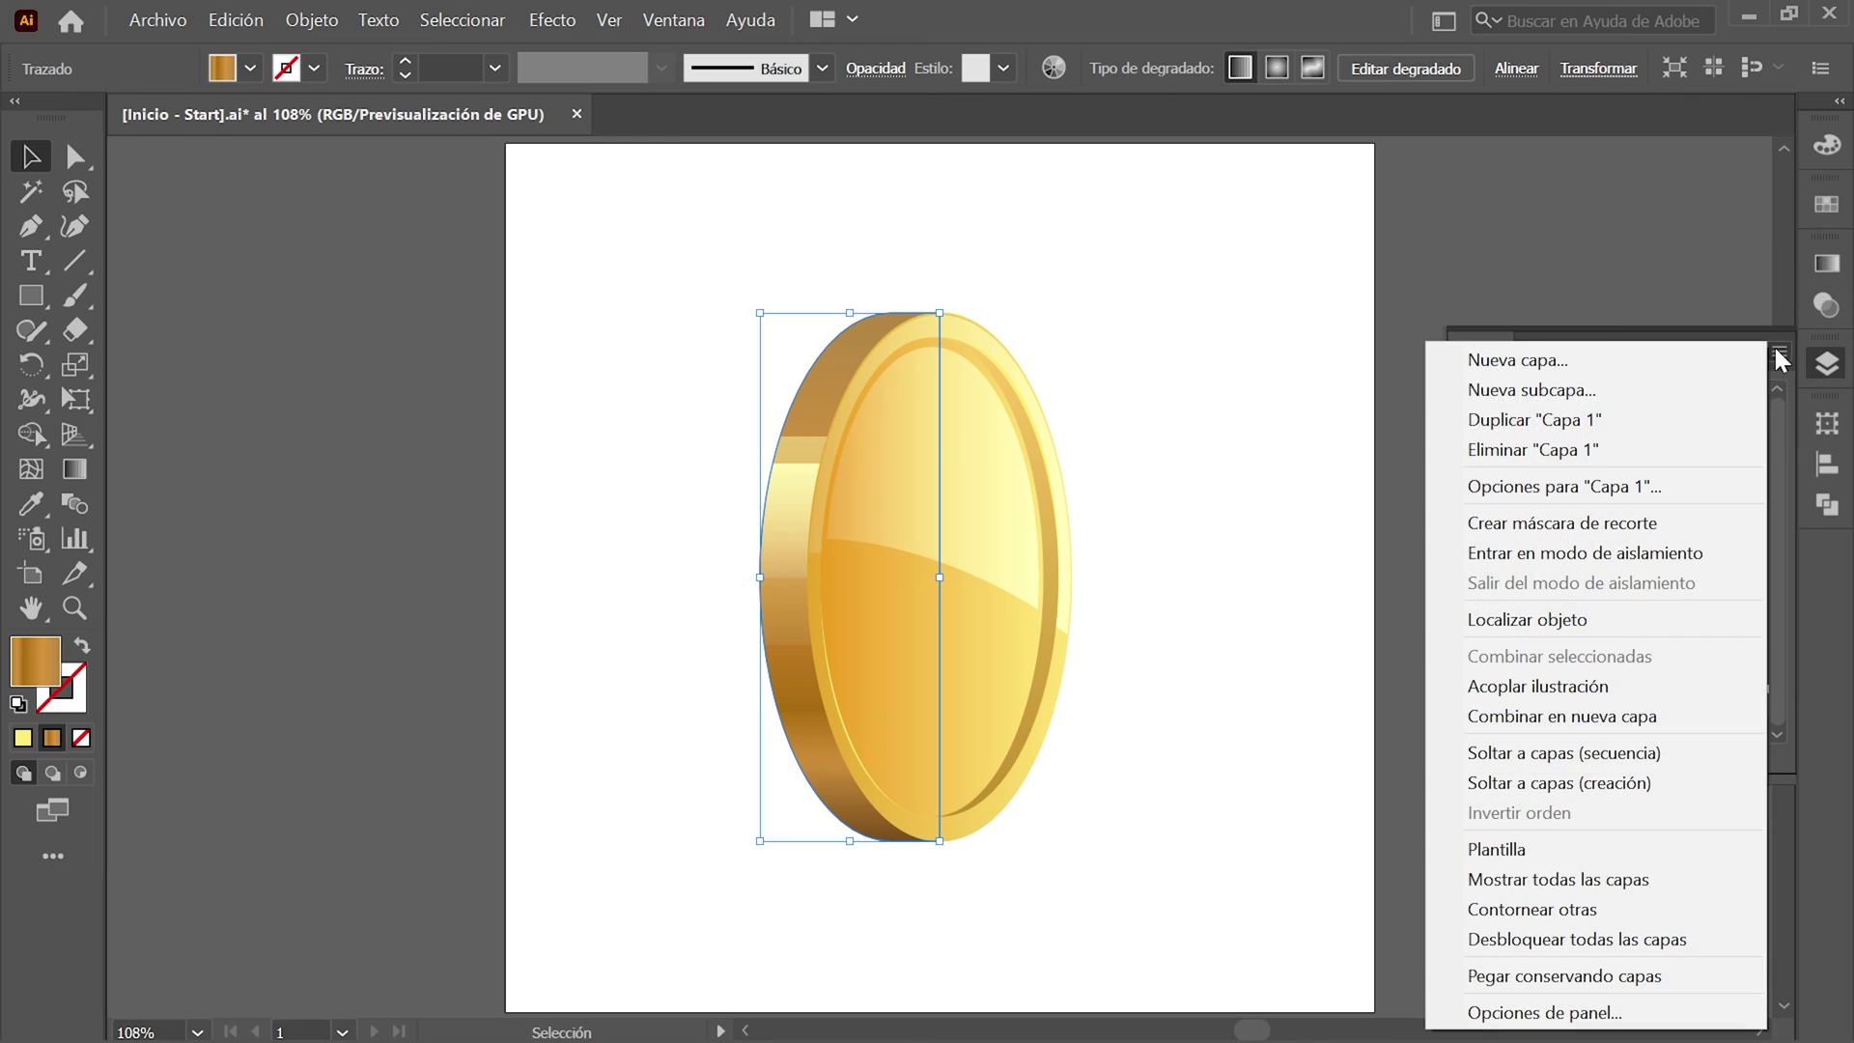
left_click(1731, 413)
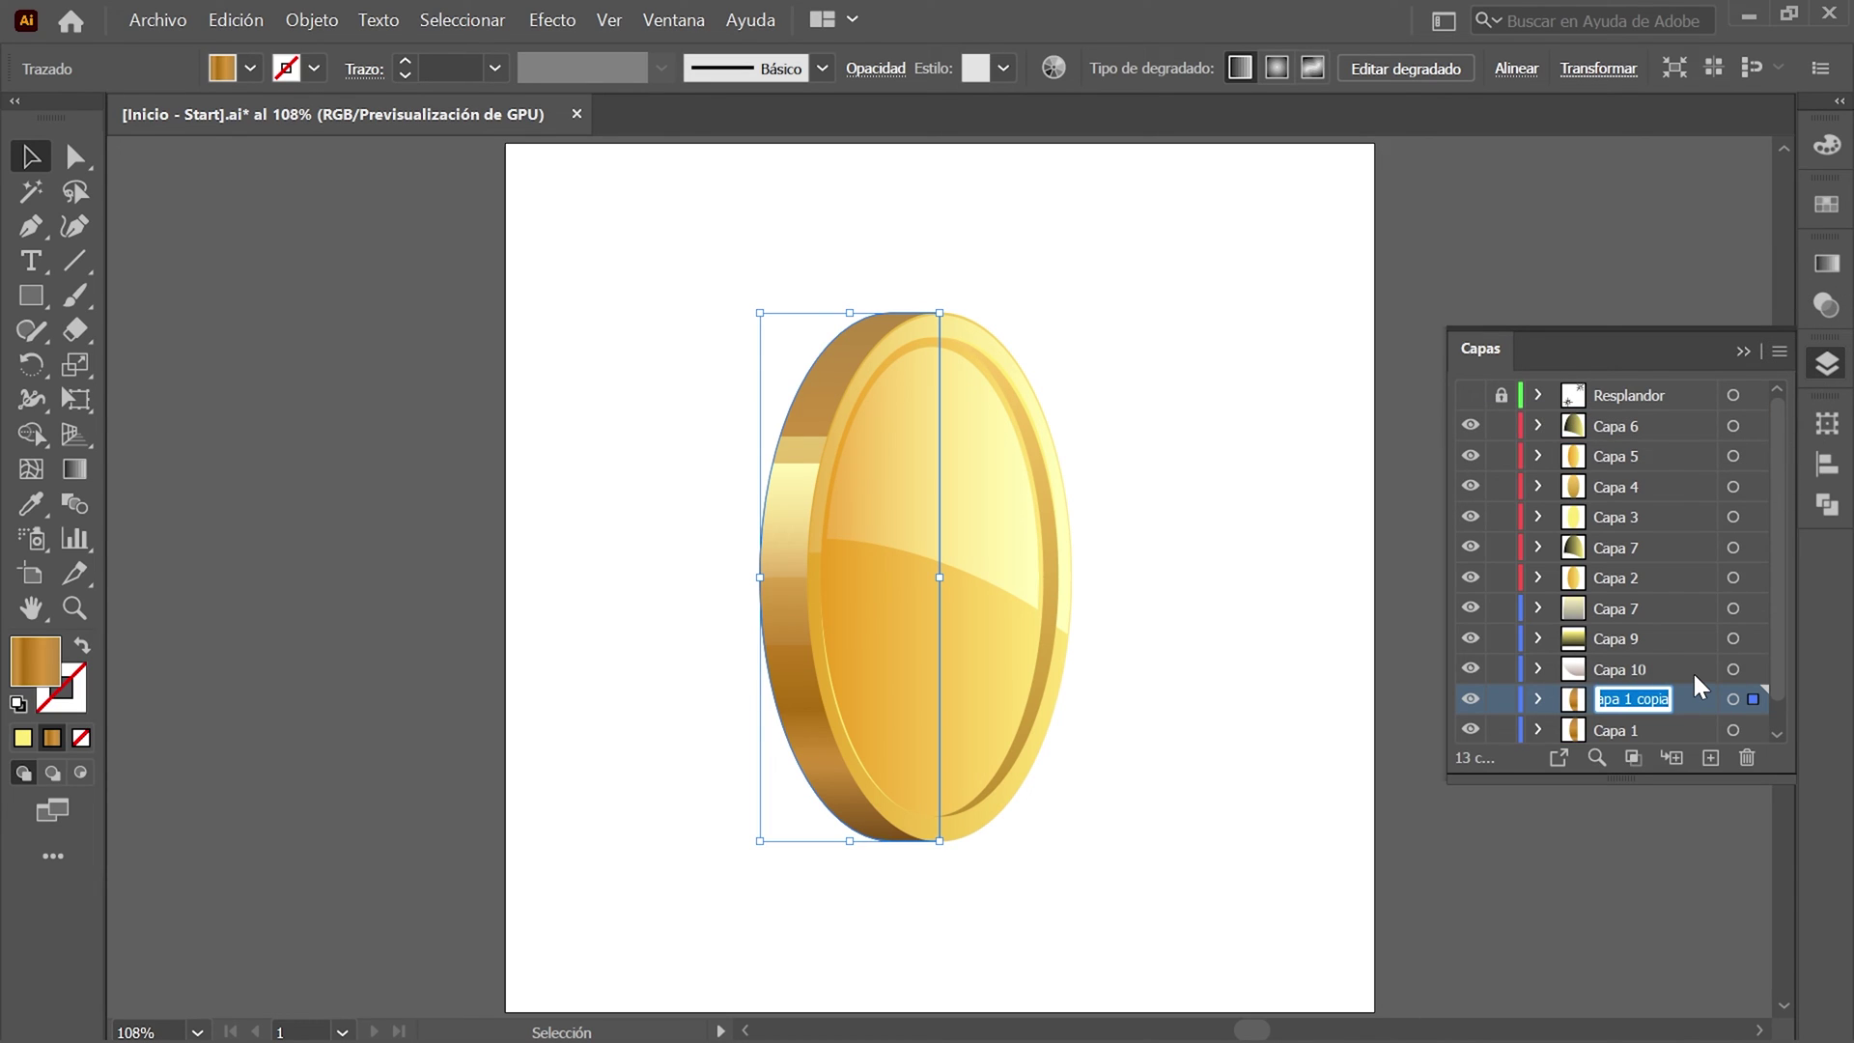
type("Capa 11")
key("Return")
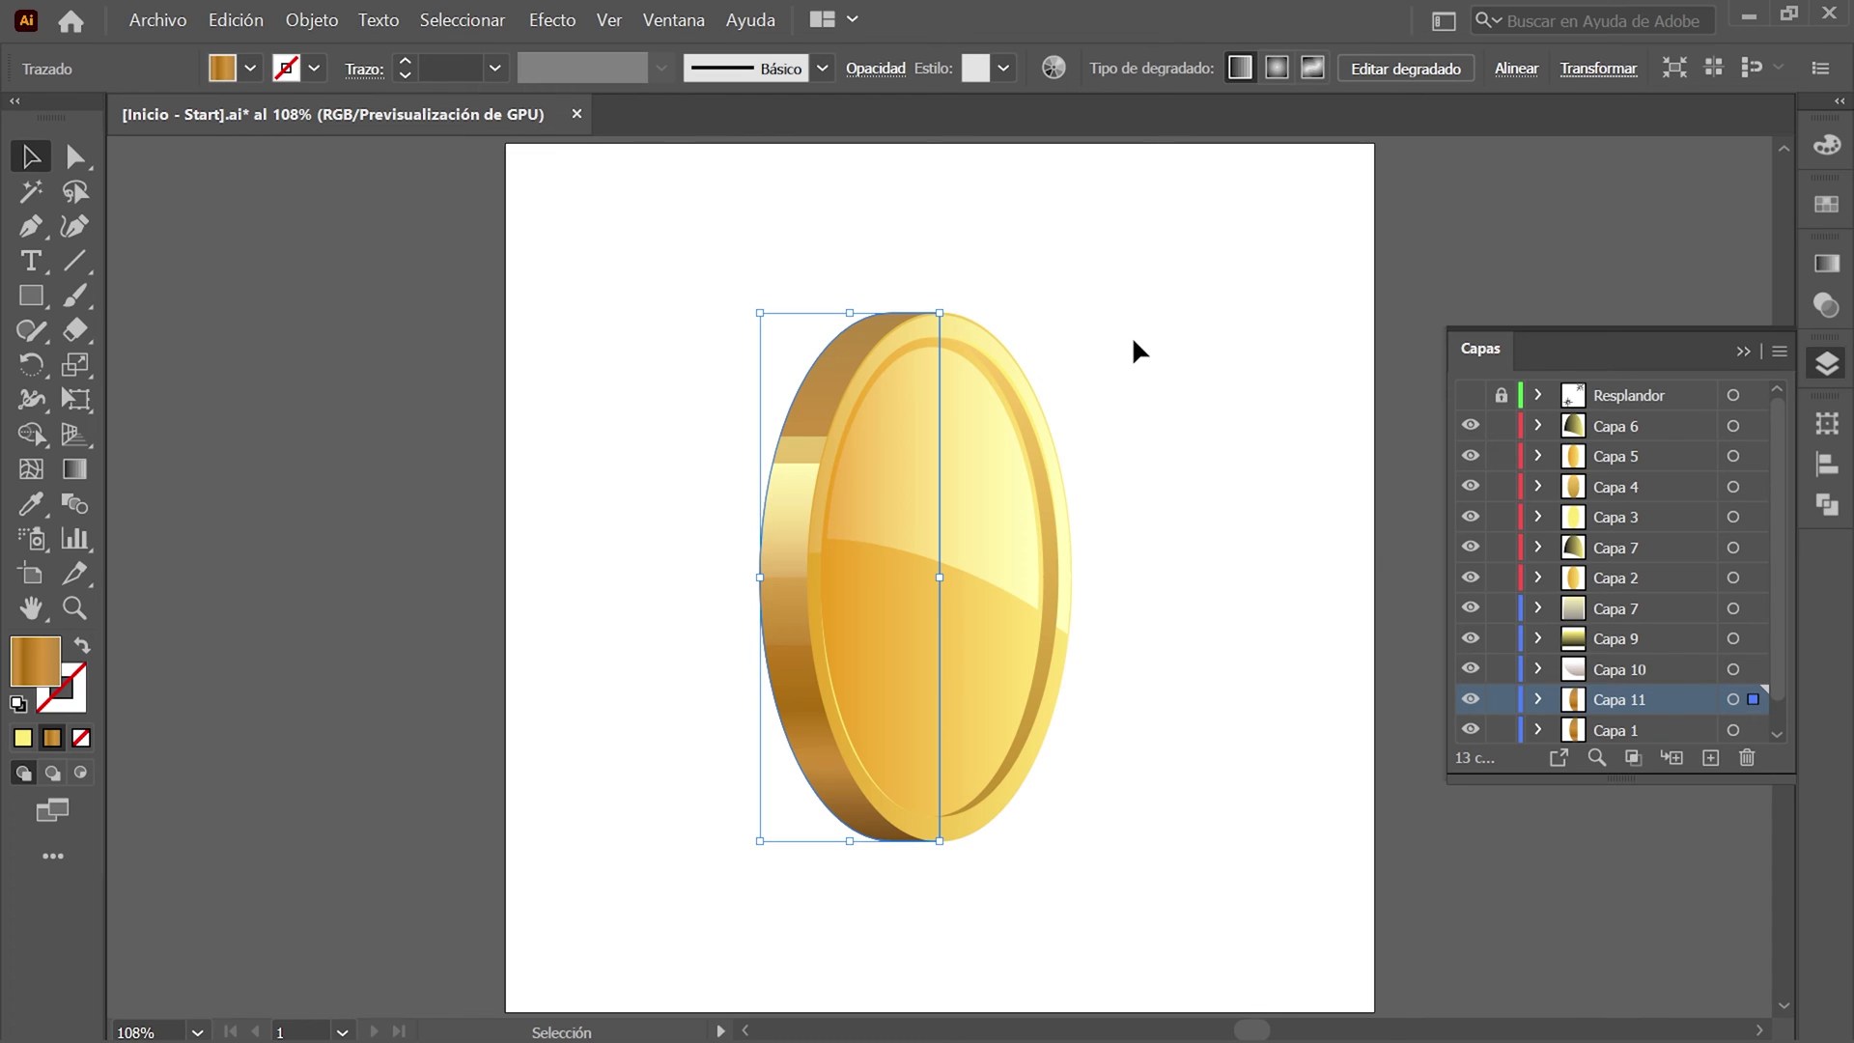
right_click(1135, 349)
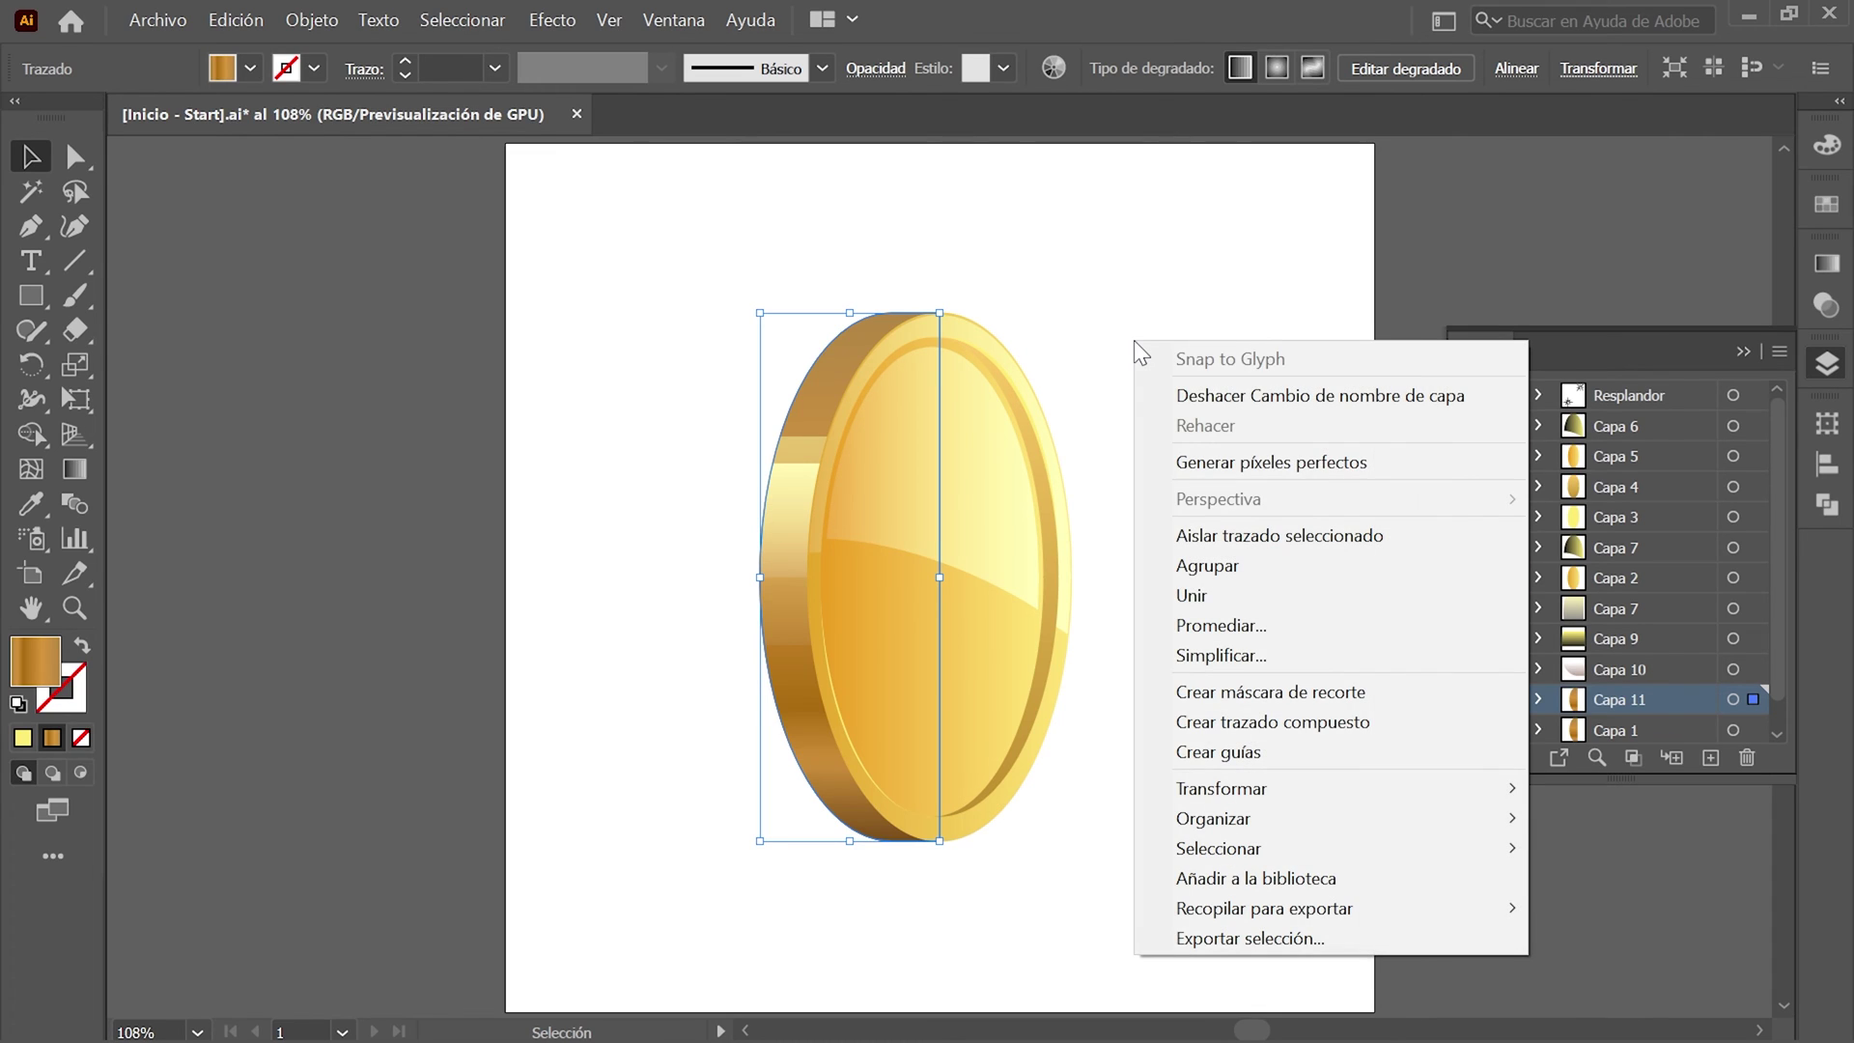
left_click(1408, 535)
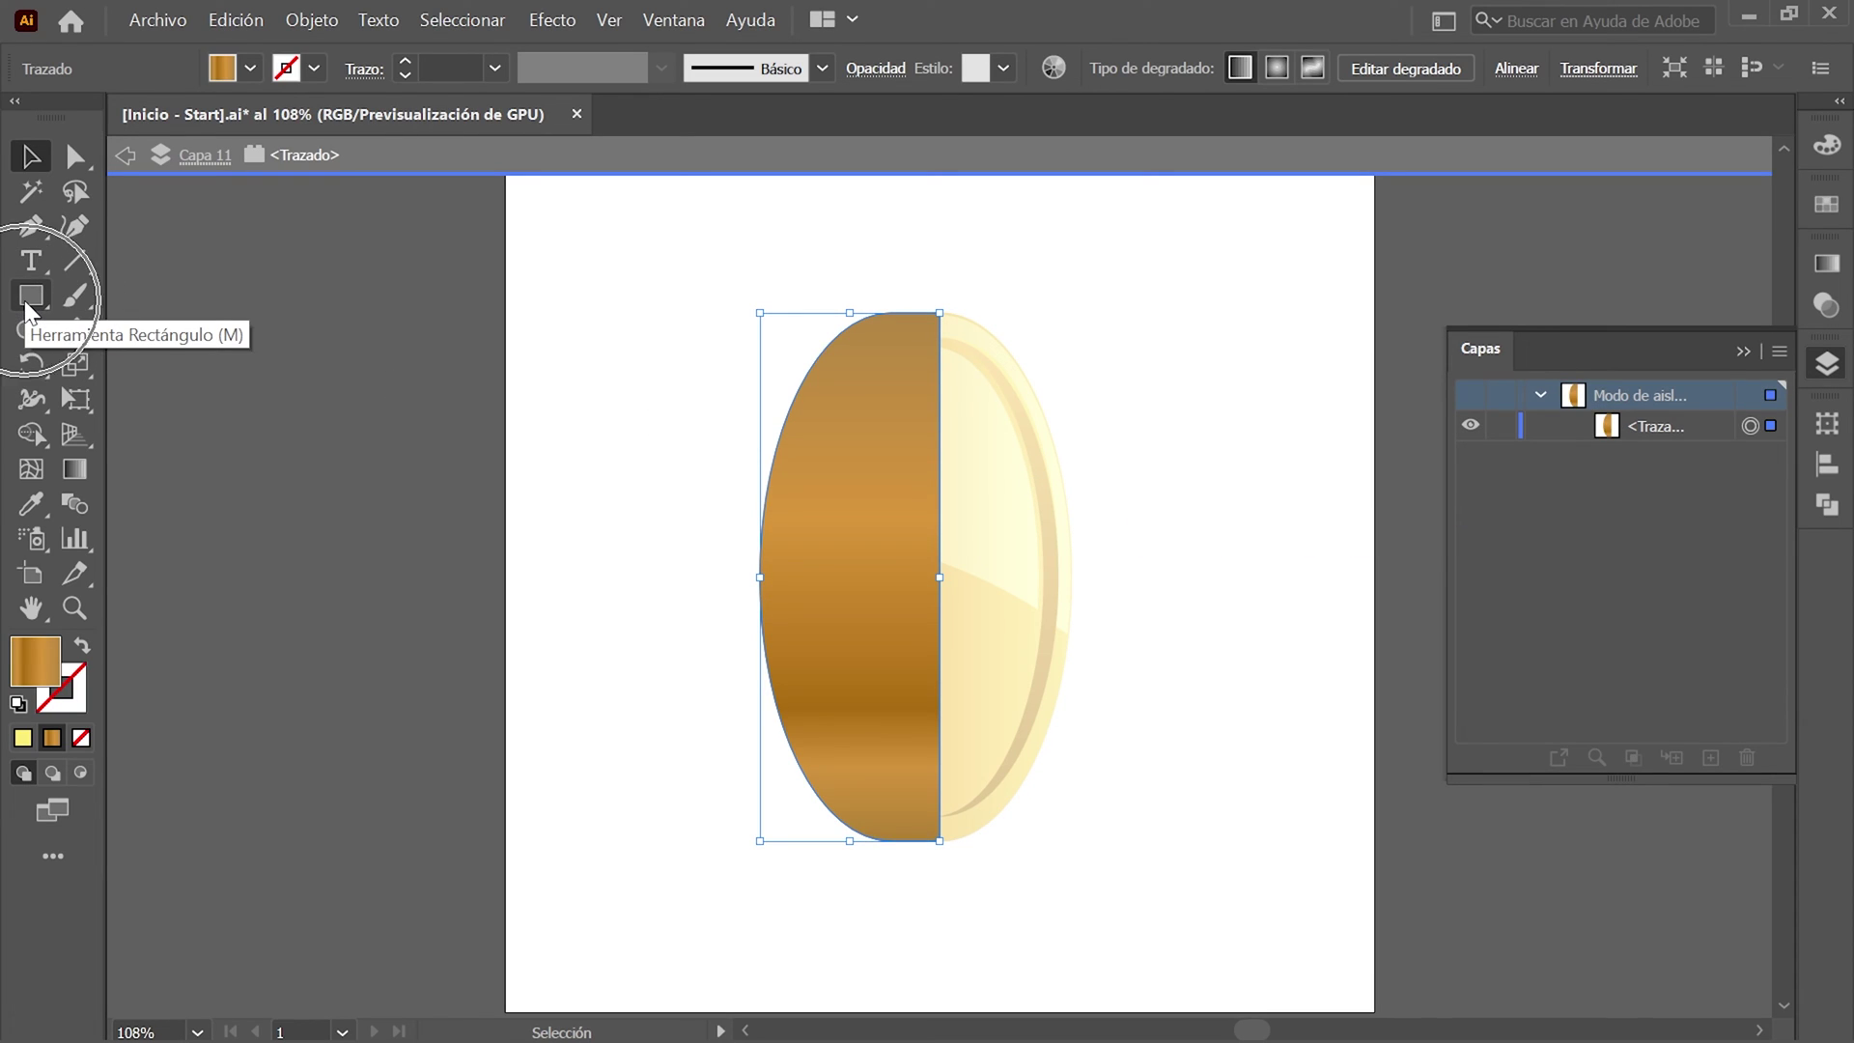
Draw a 249 × 156 px rectangle and move it to Y 262 at the coin's top.
left_click(31, 295)
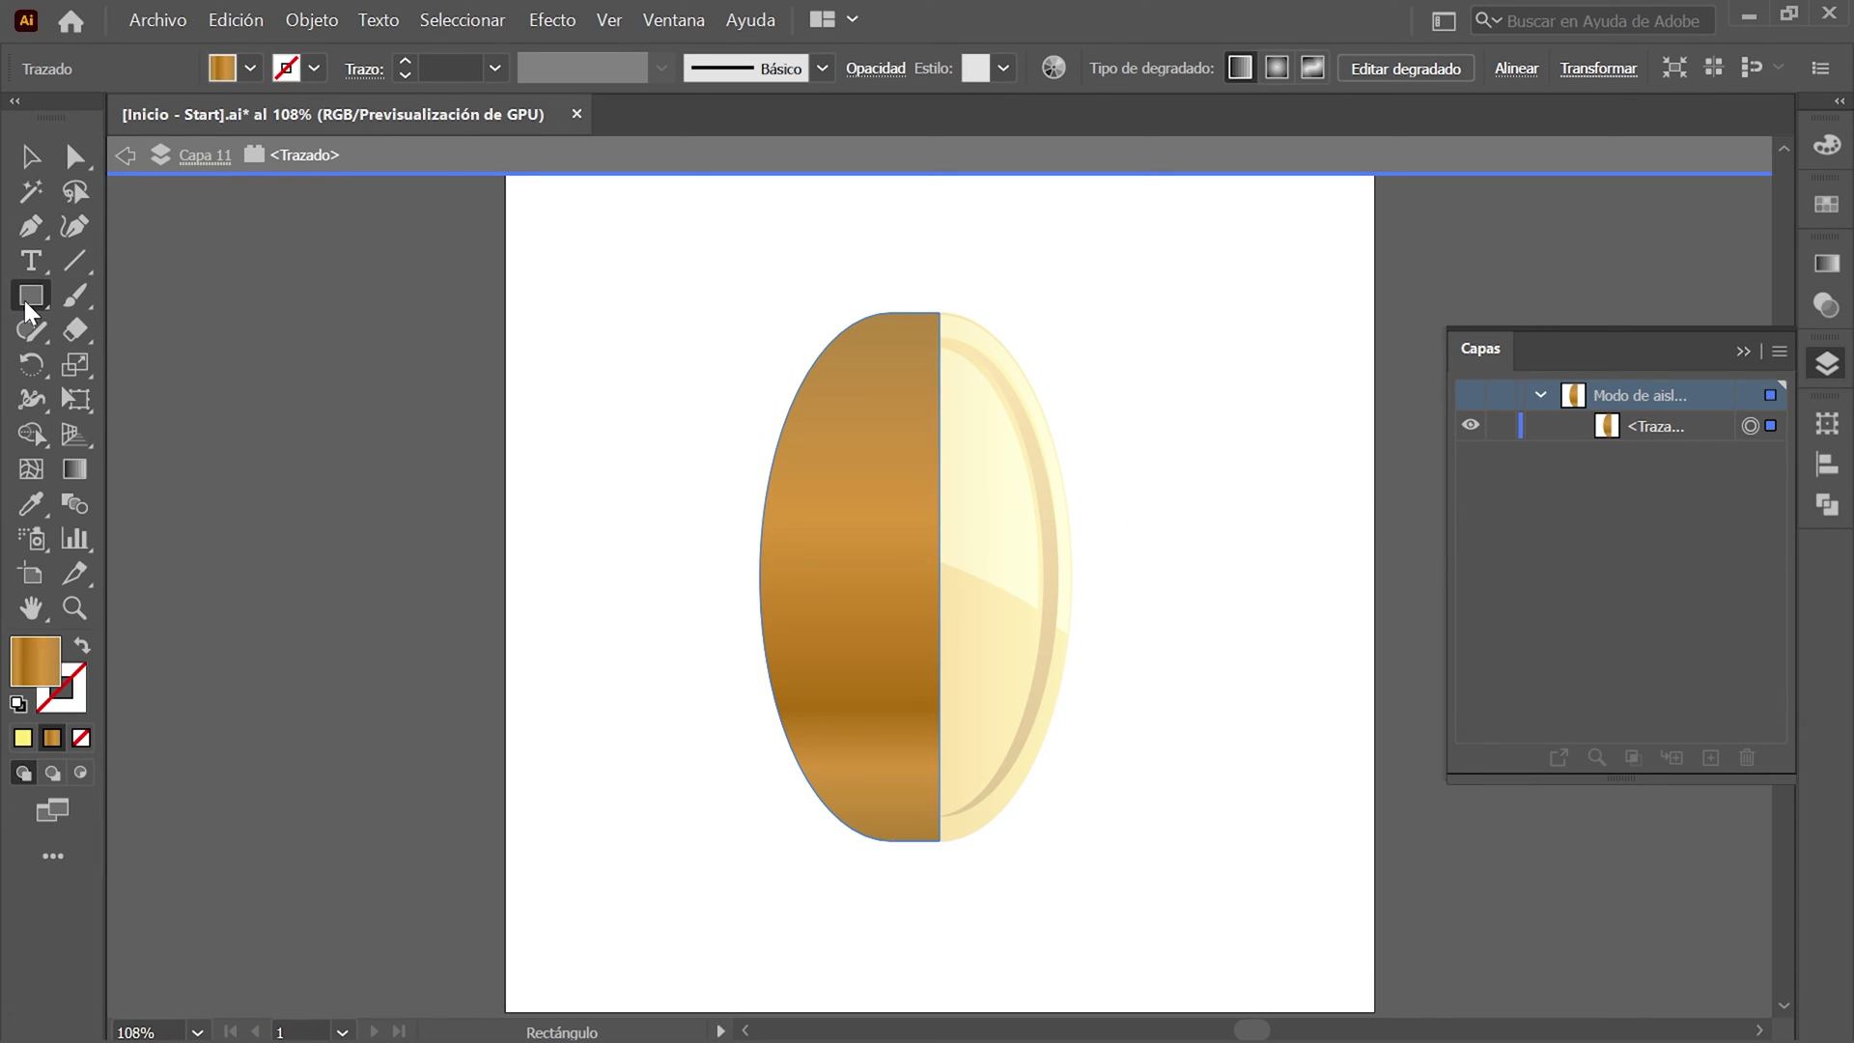
left_click(760, 574)
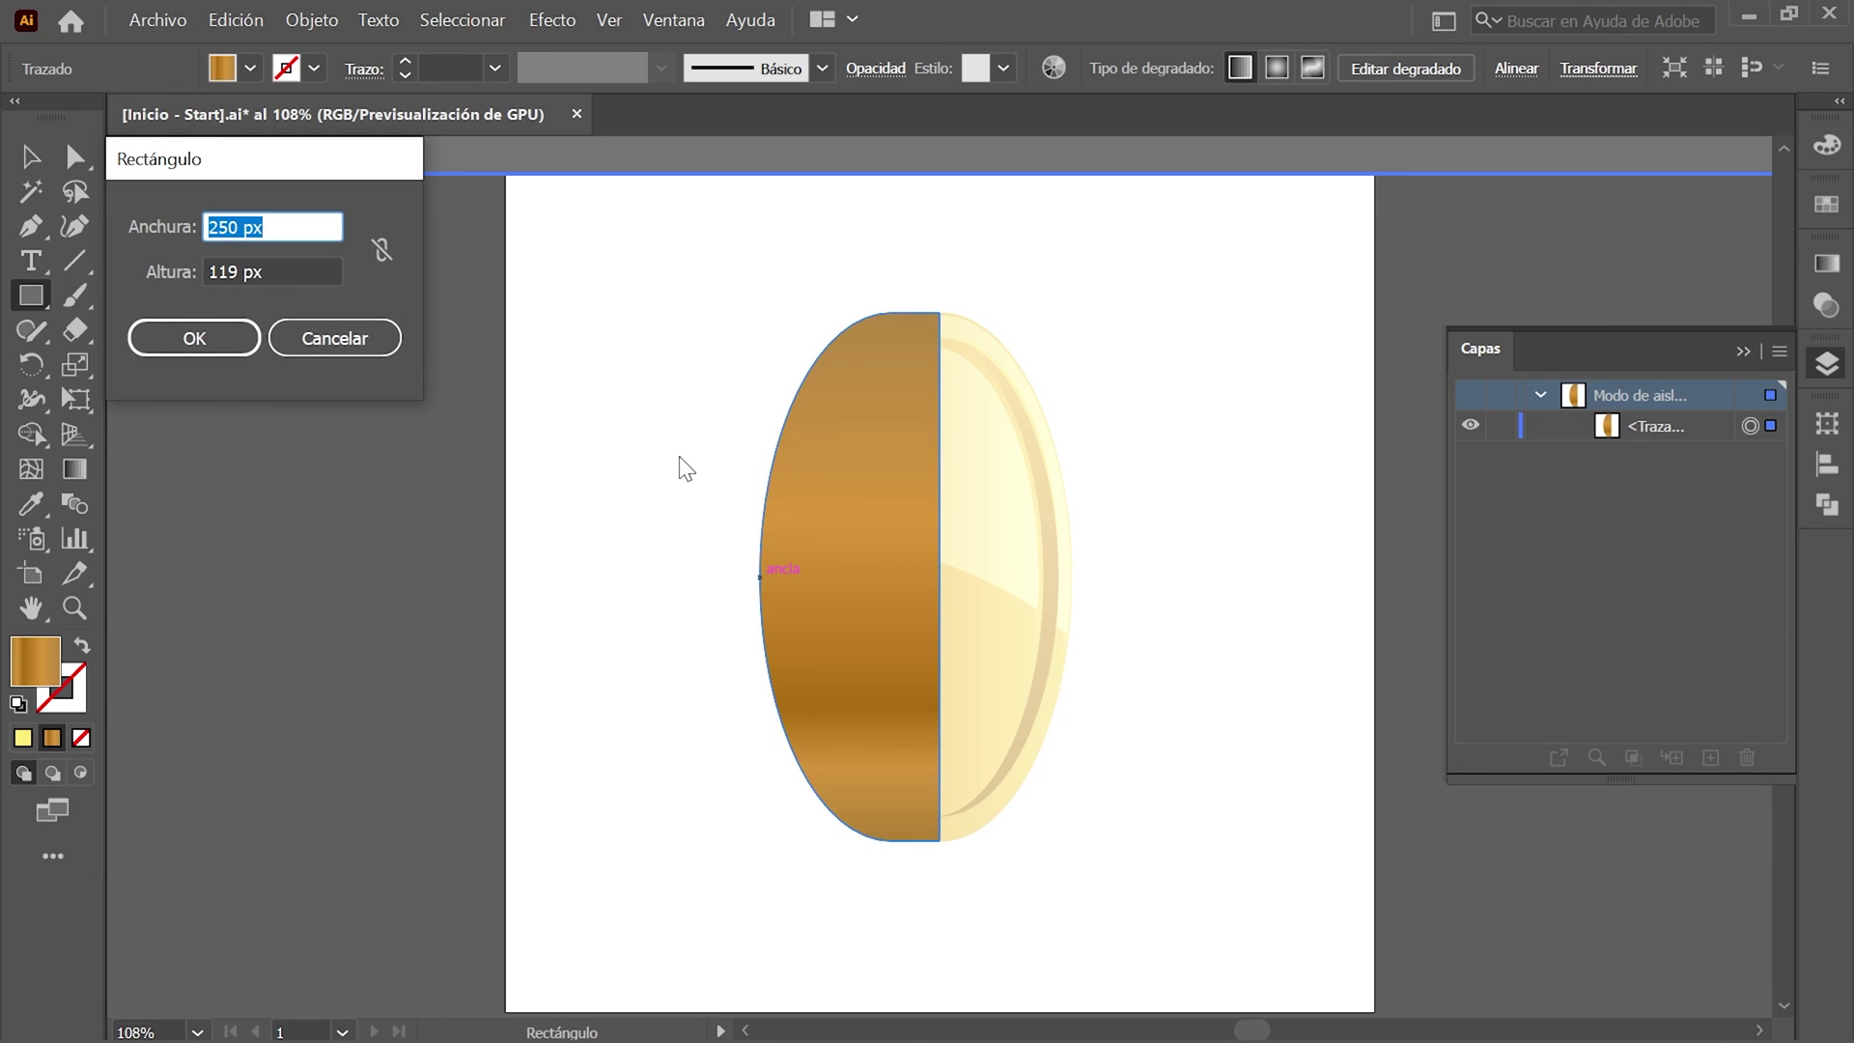
type("249")
key("Tab")
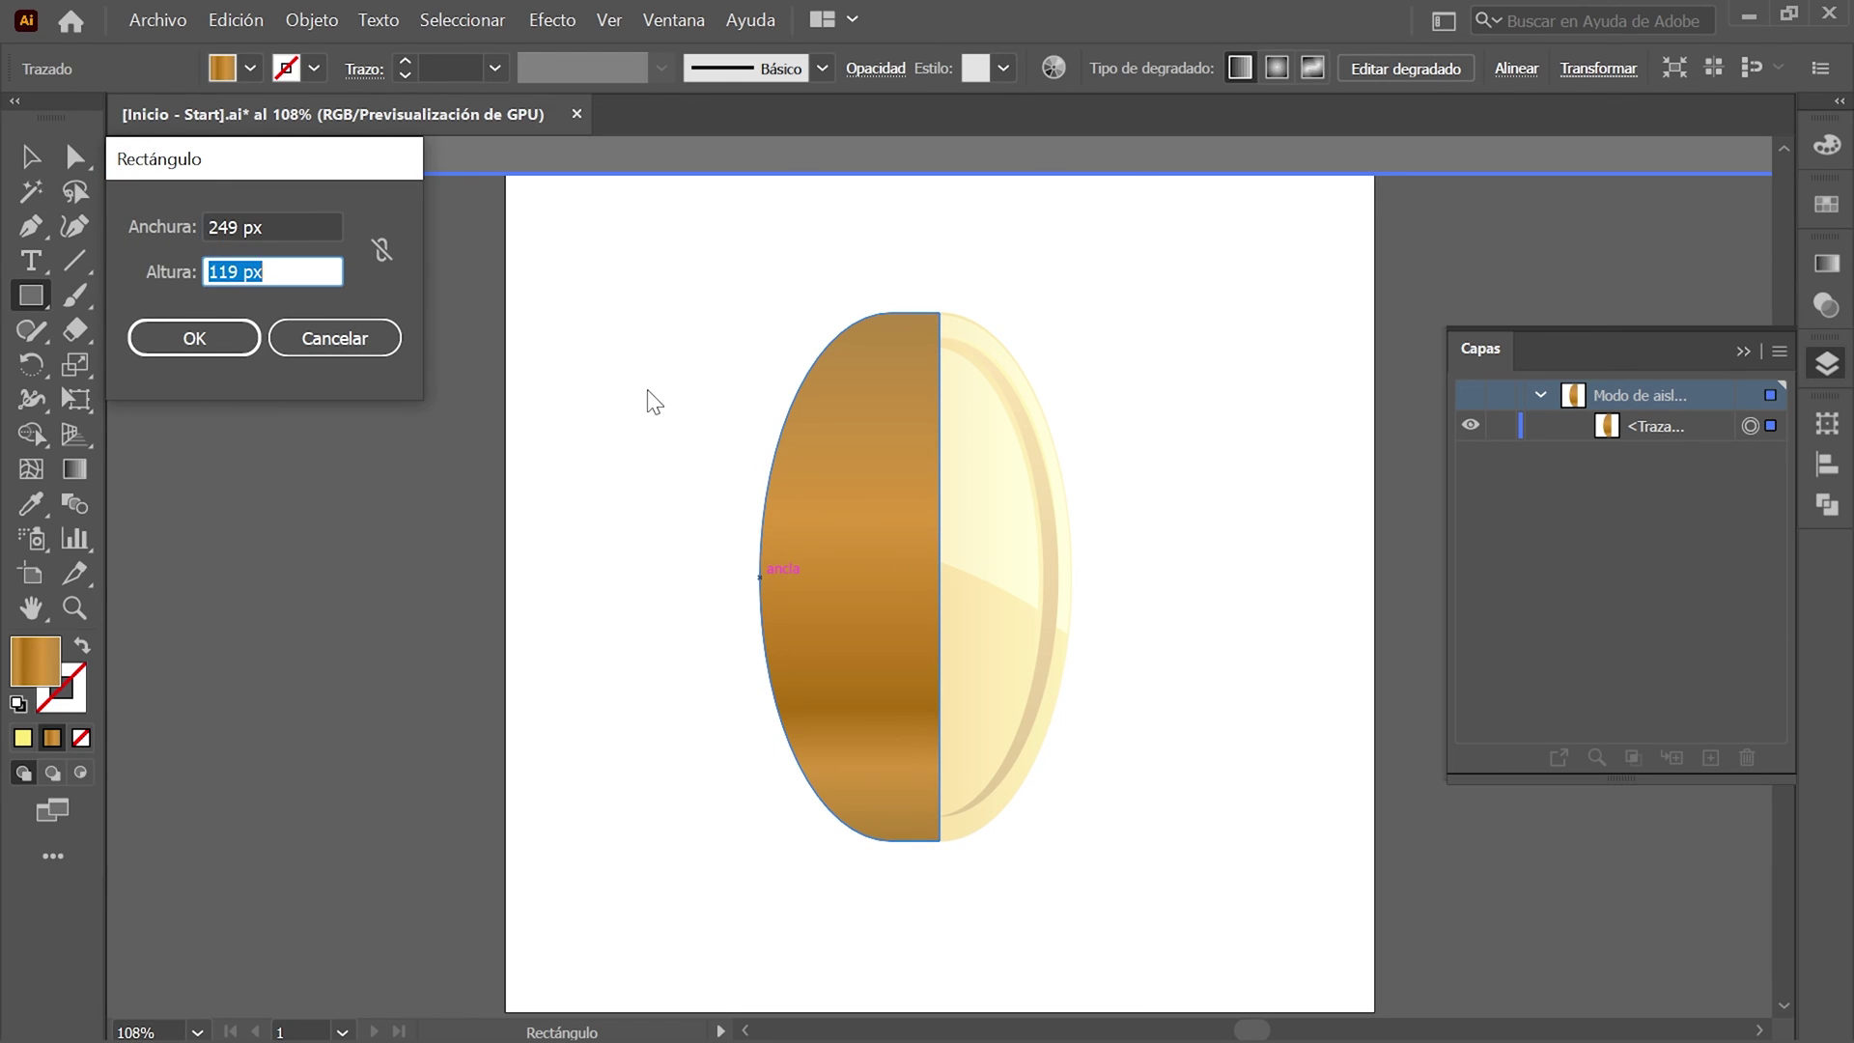
type("156")
left_click(221, 354)
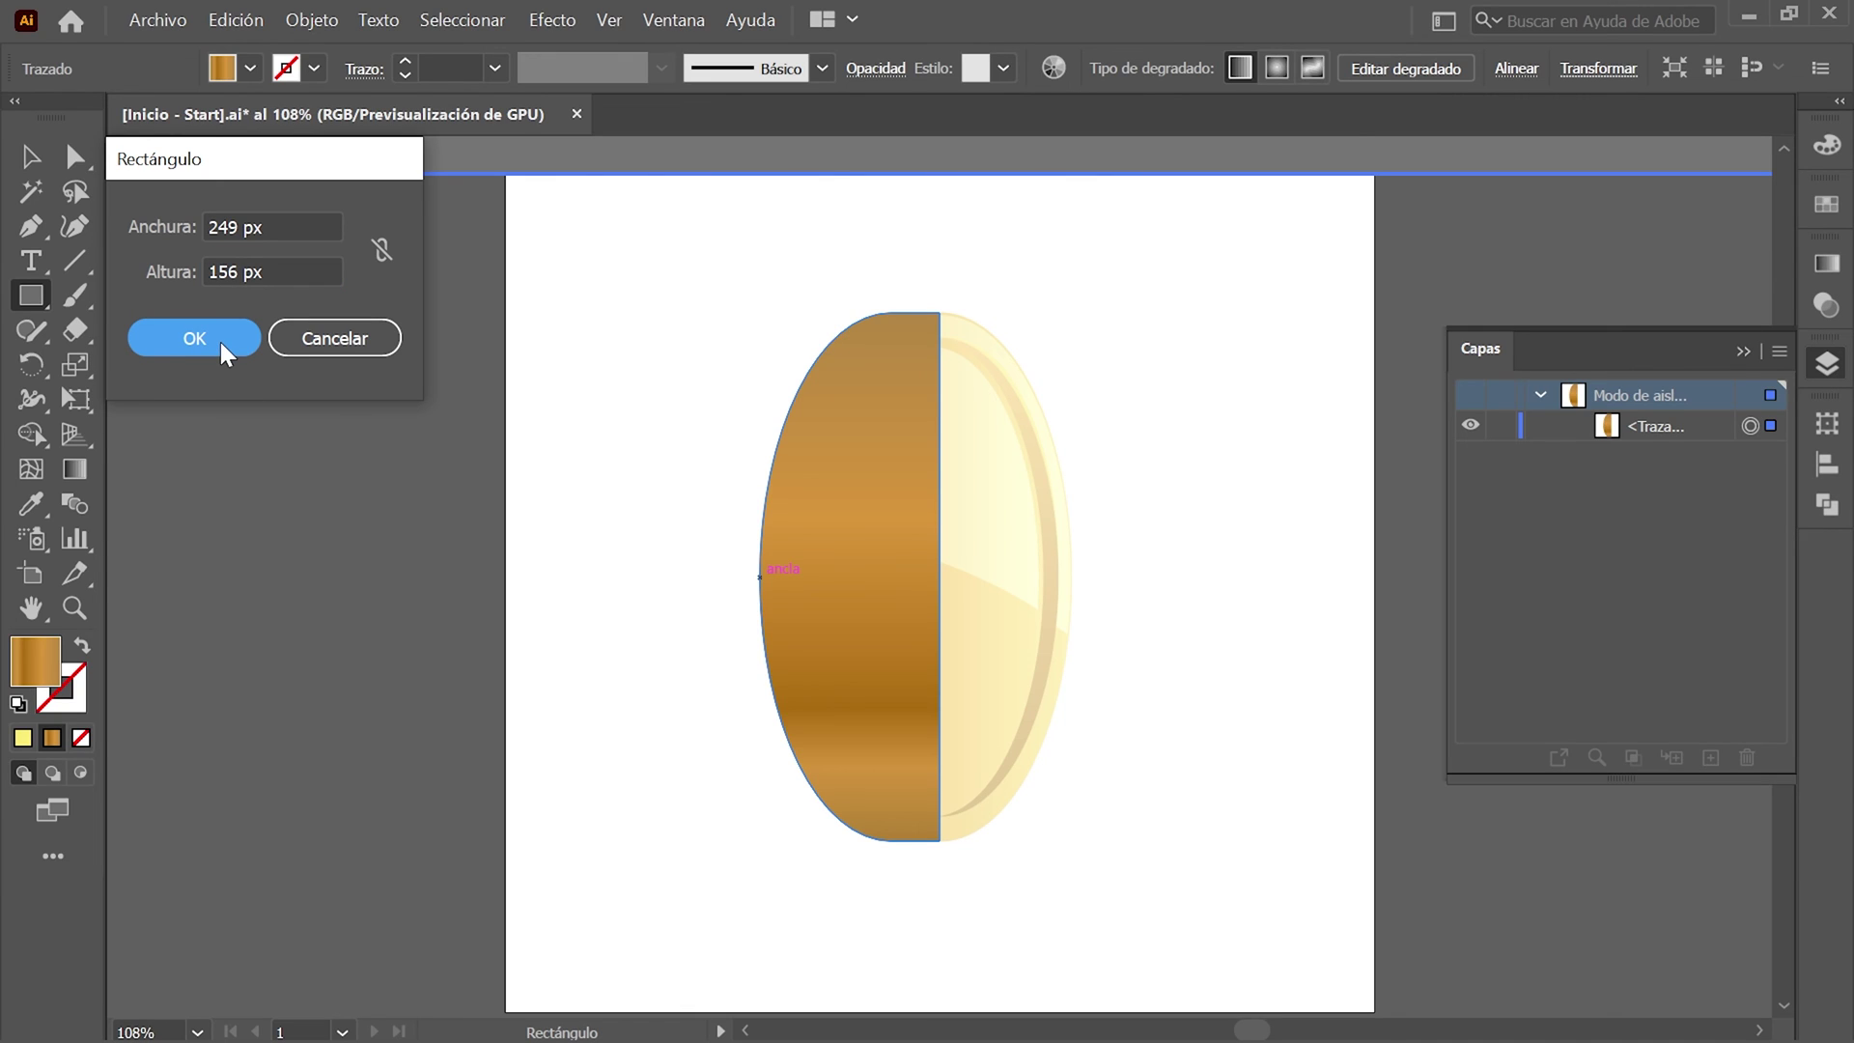
left_click(222, 343)
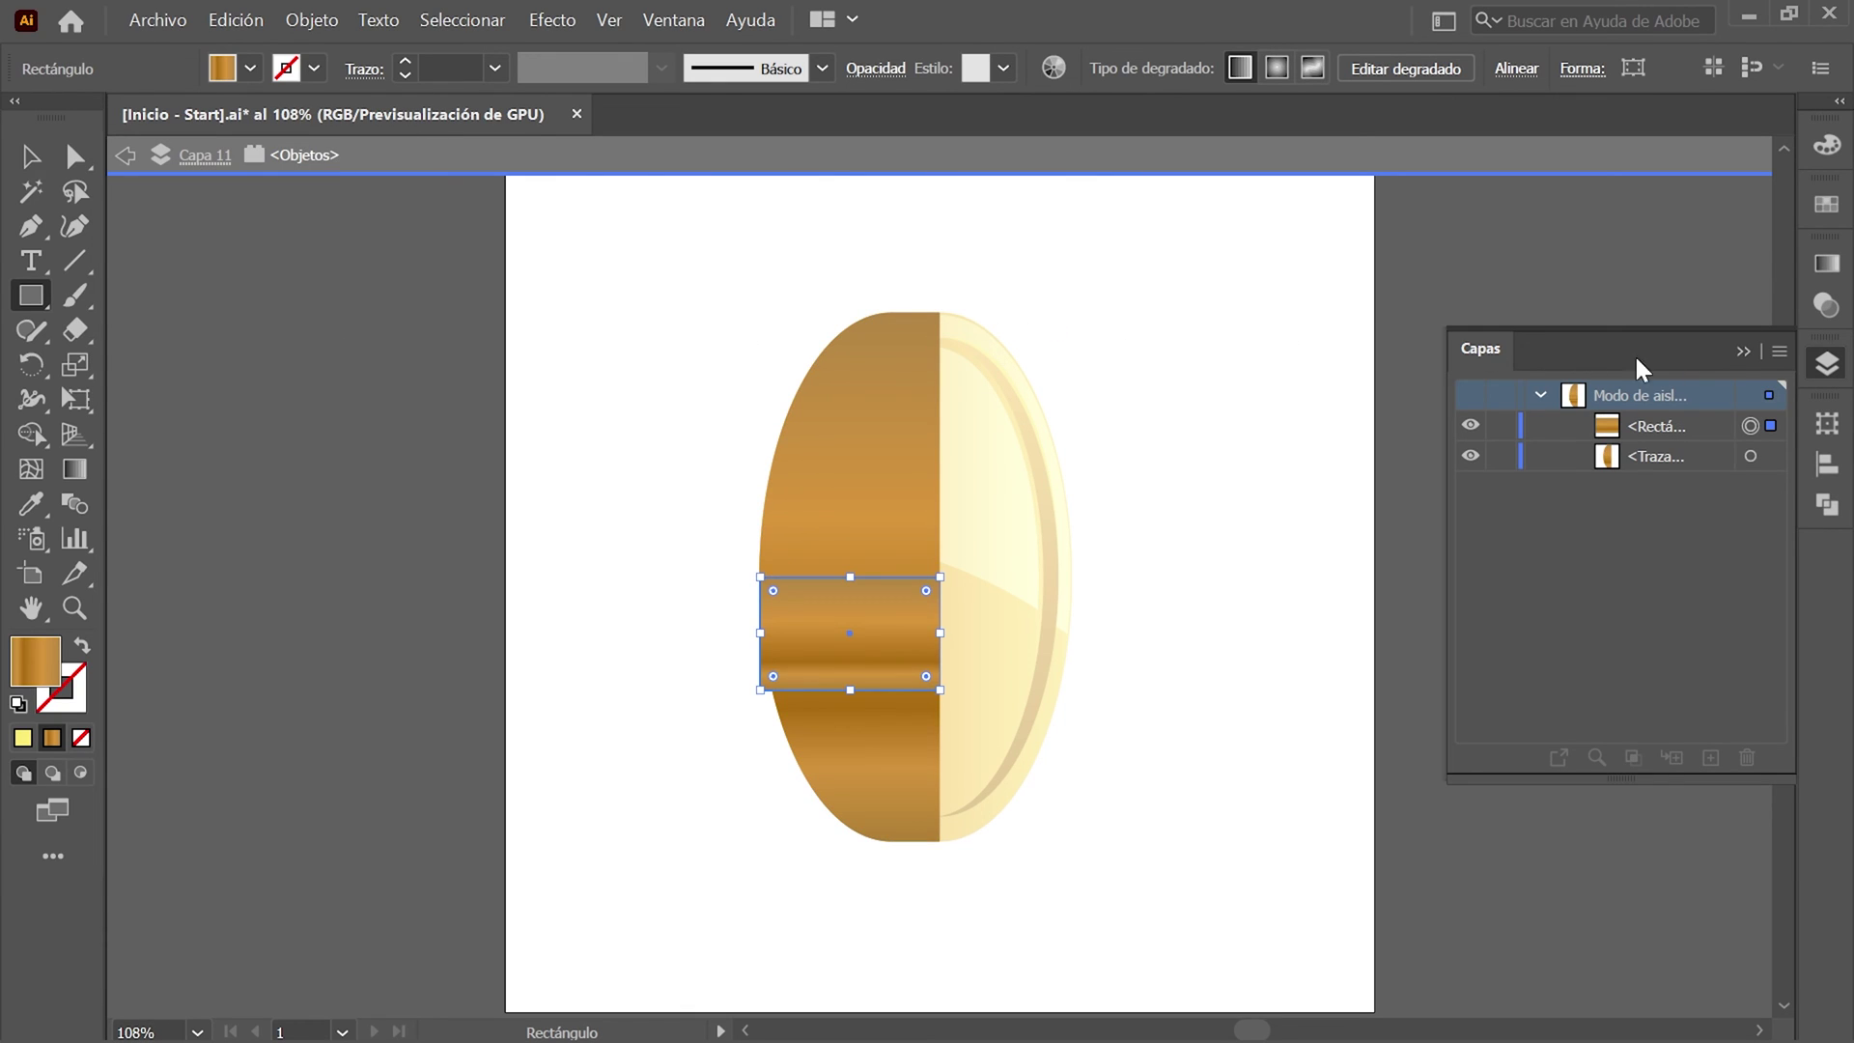
left_click(1827, 425)
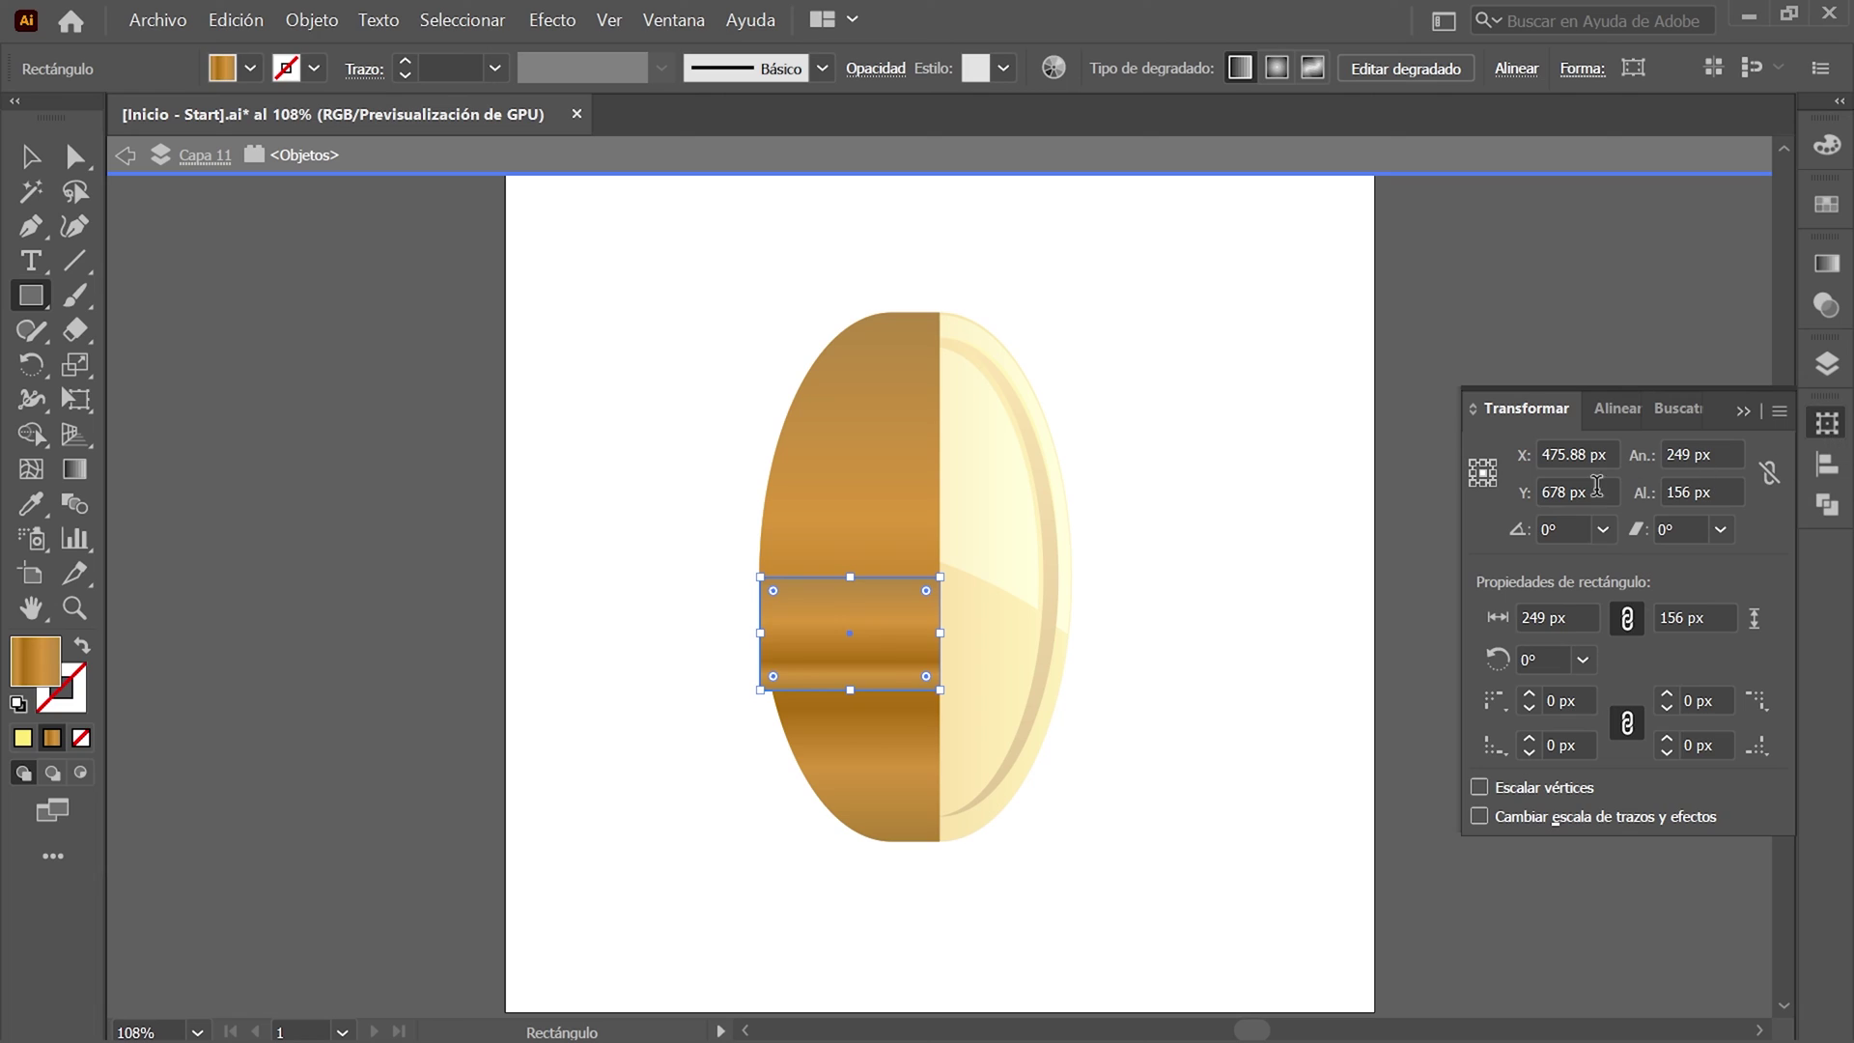
type("262")
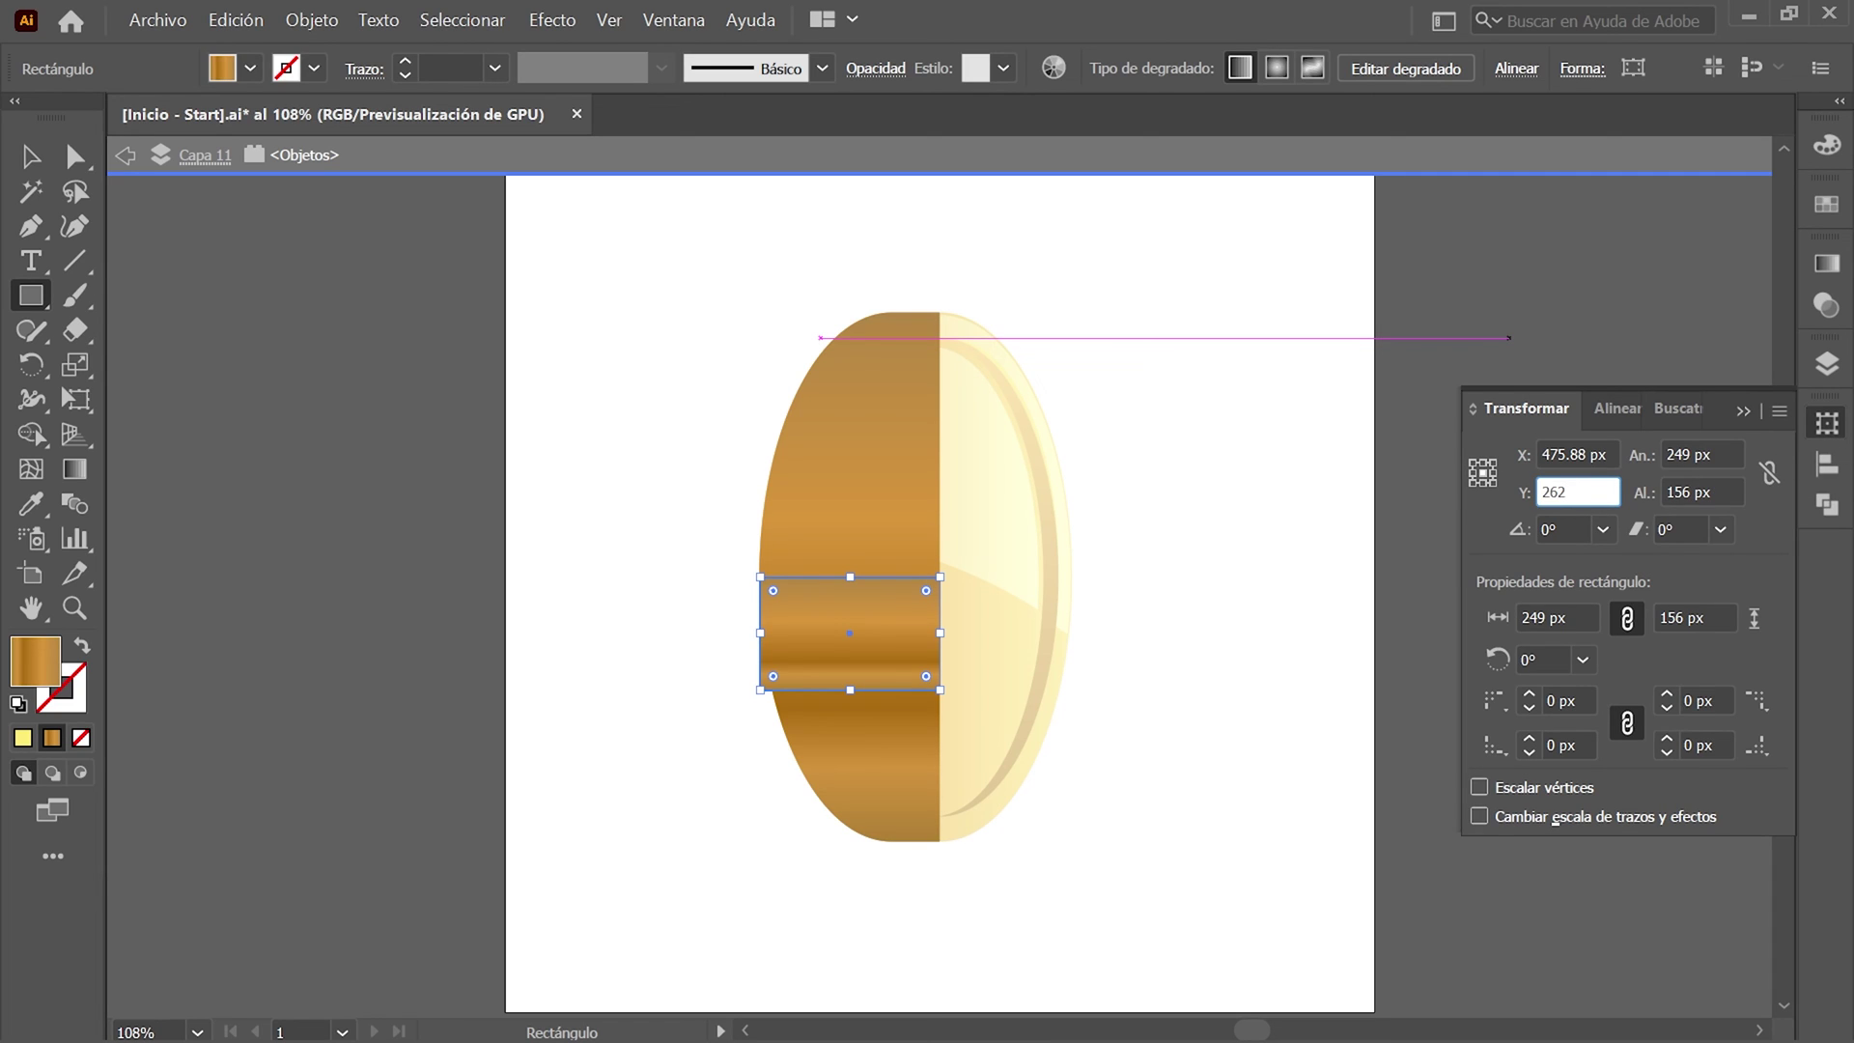
key("Return")
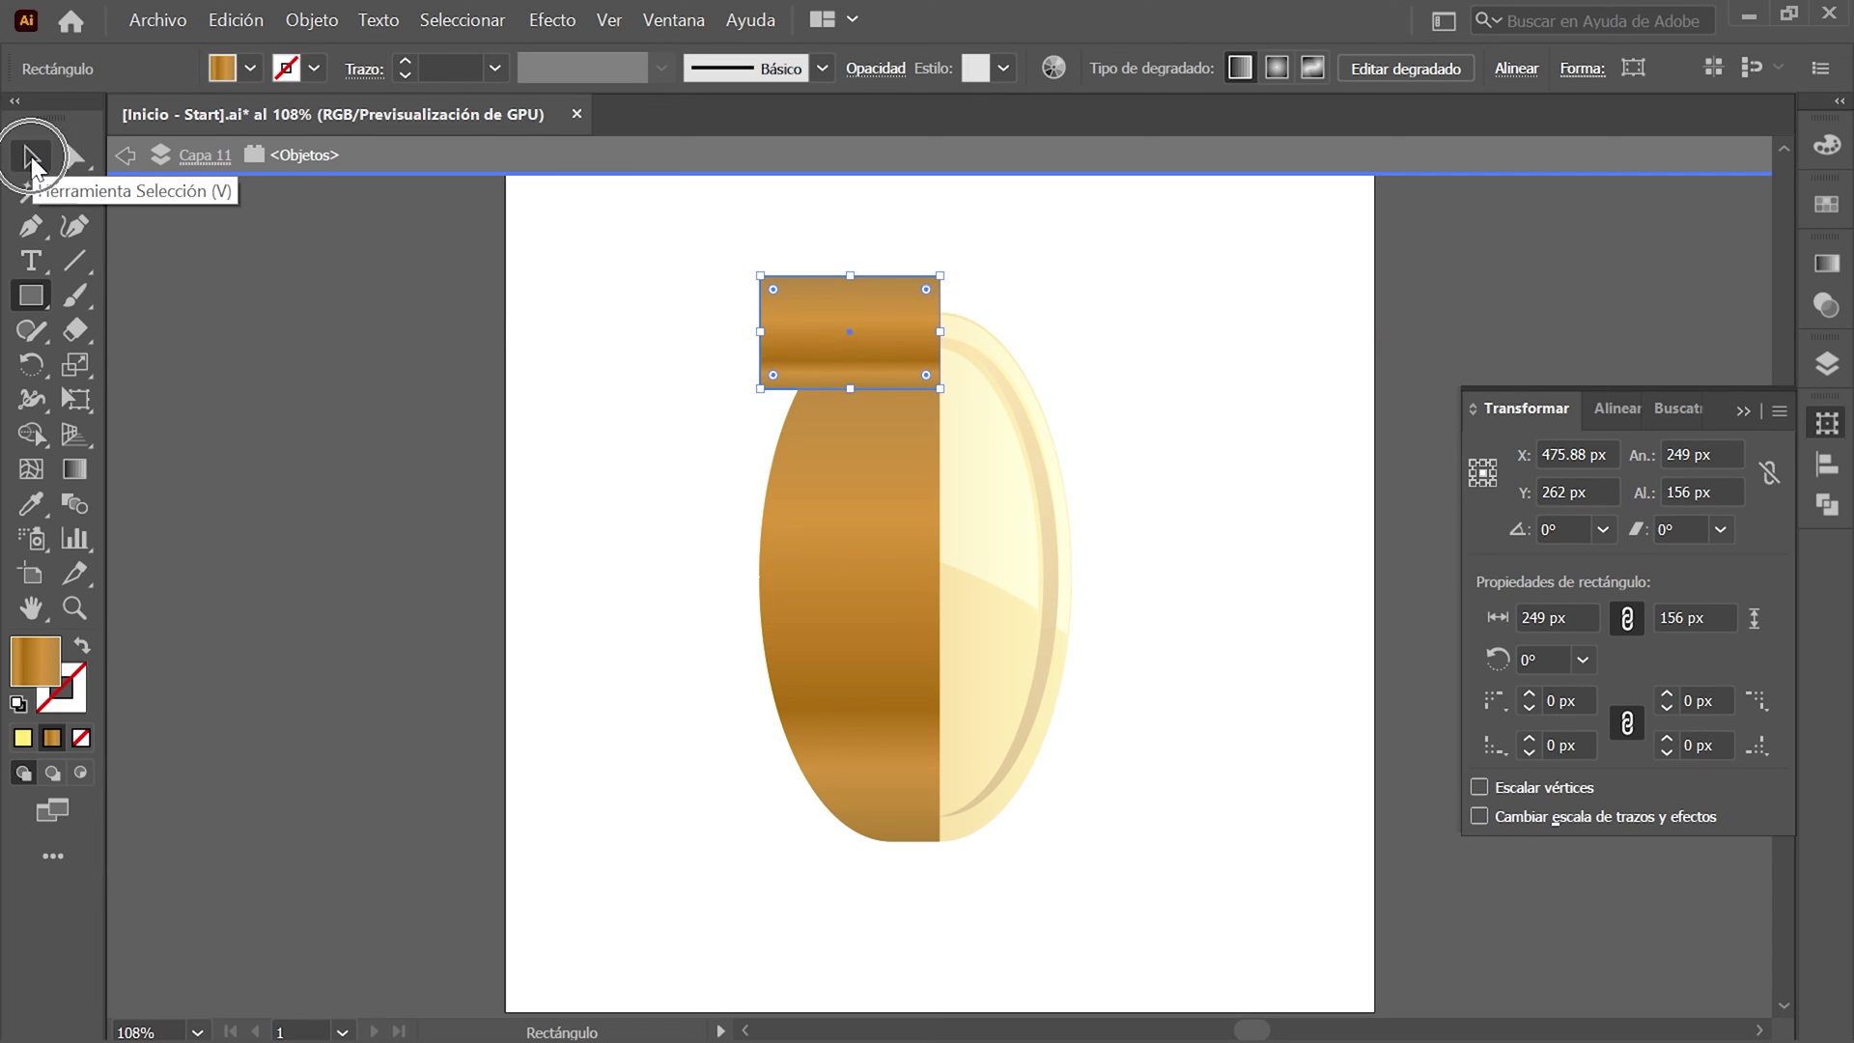
Select the rectangle and edge together and intersect them into a curved top cap.
left_click(31, 157)
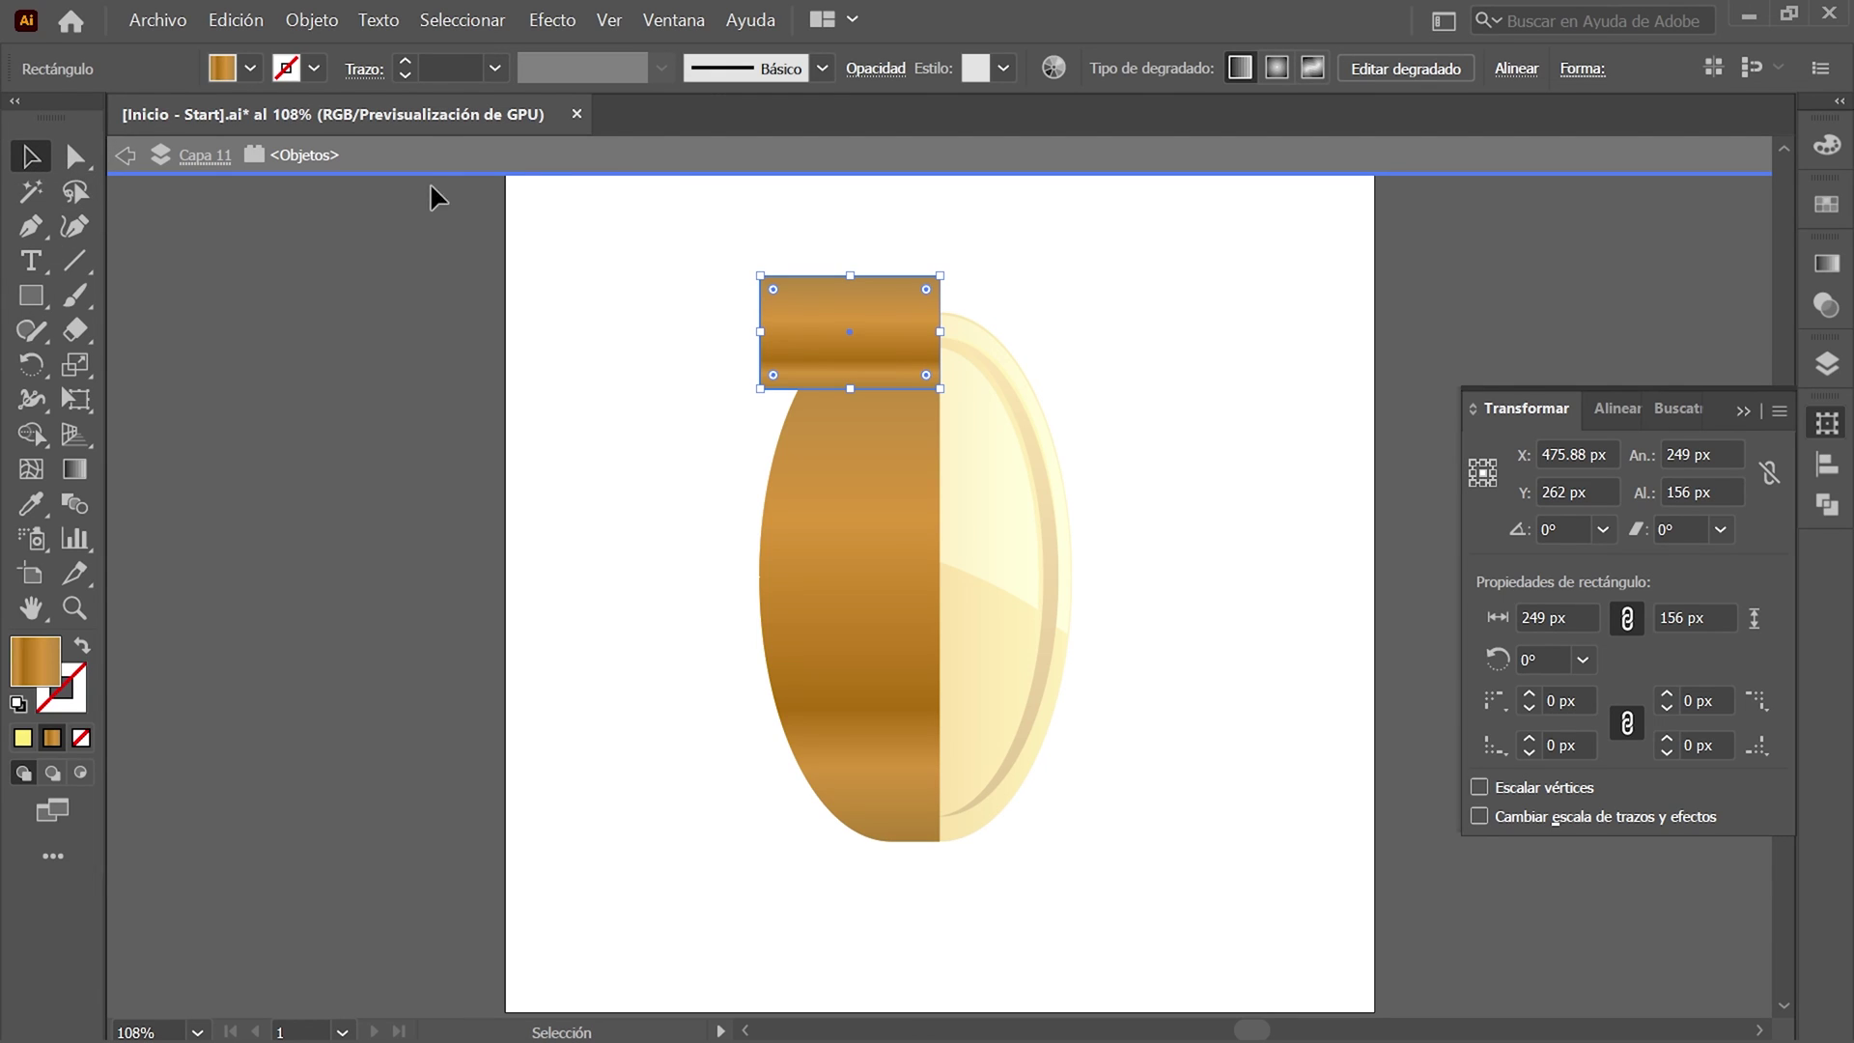
left_click(477, 22)
left_click(542, 50)
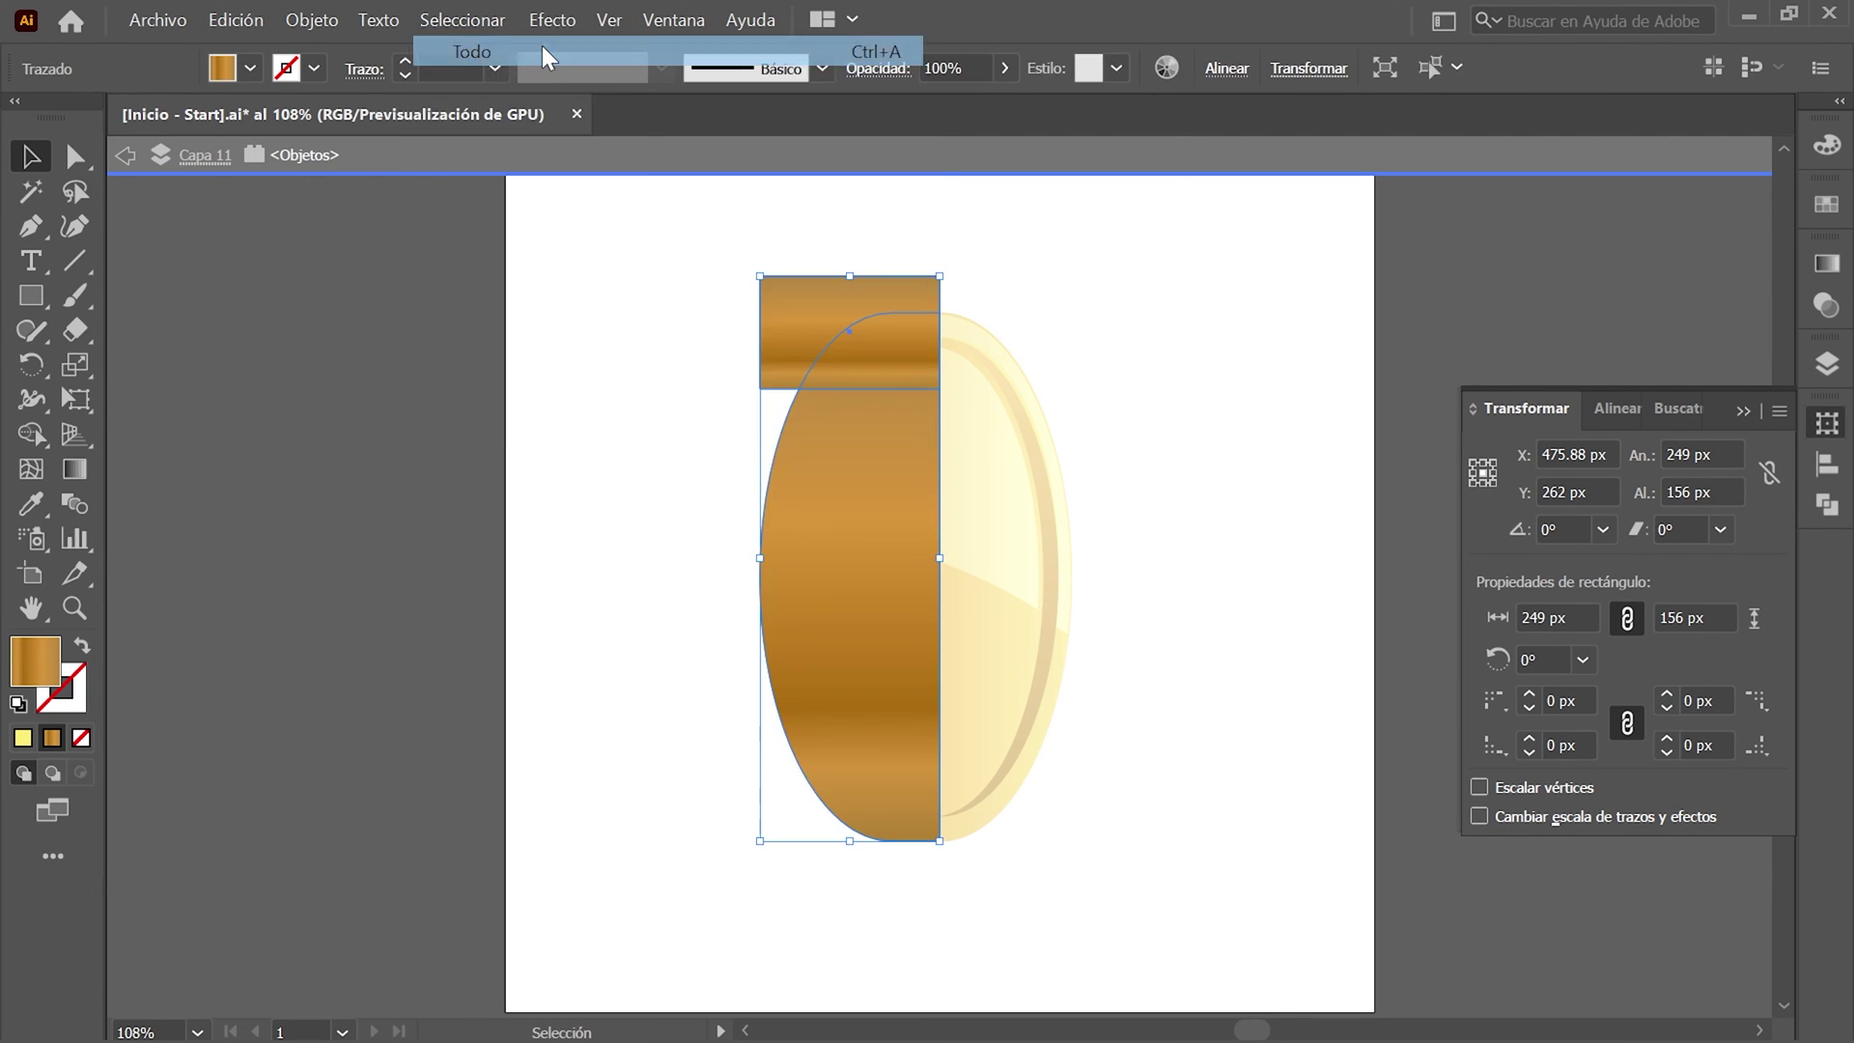
left_click(1828, 512)
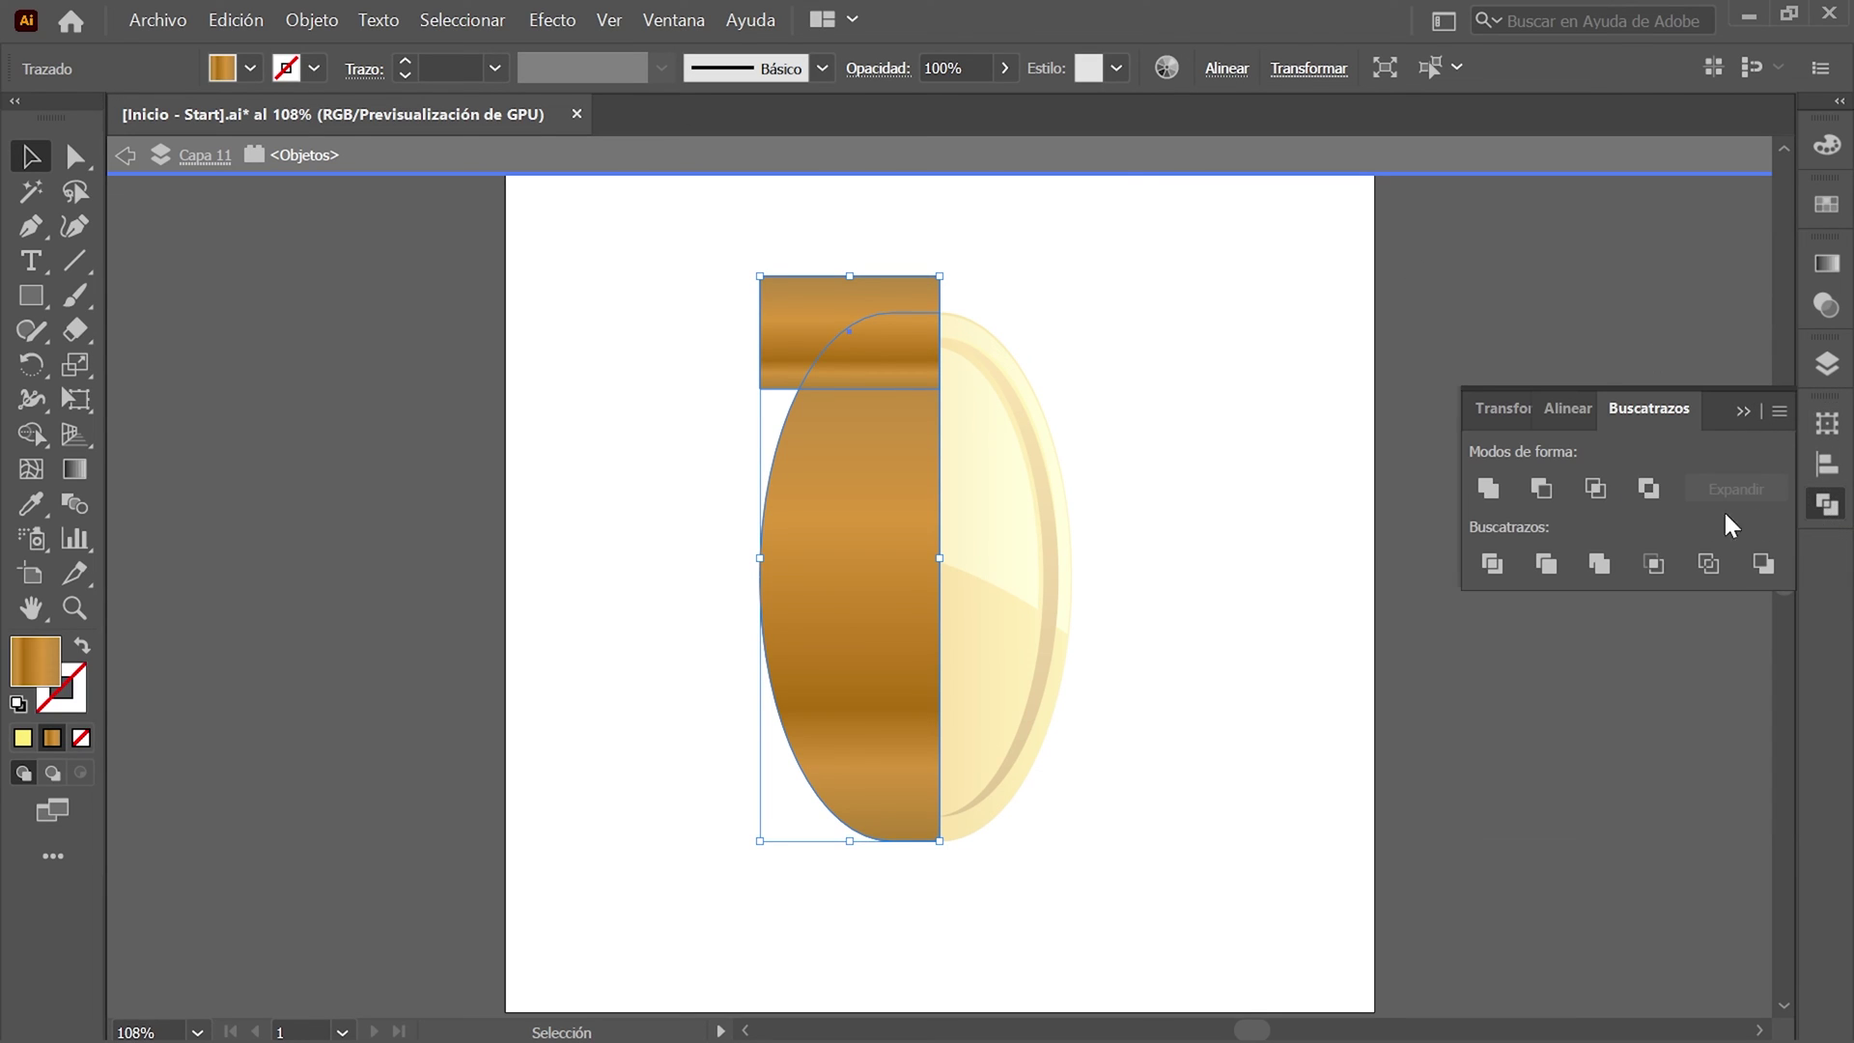
left_click(1596, 488)
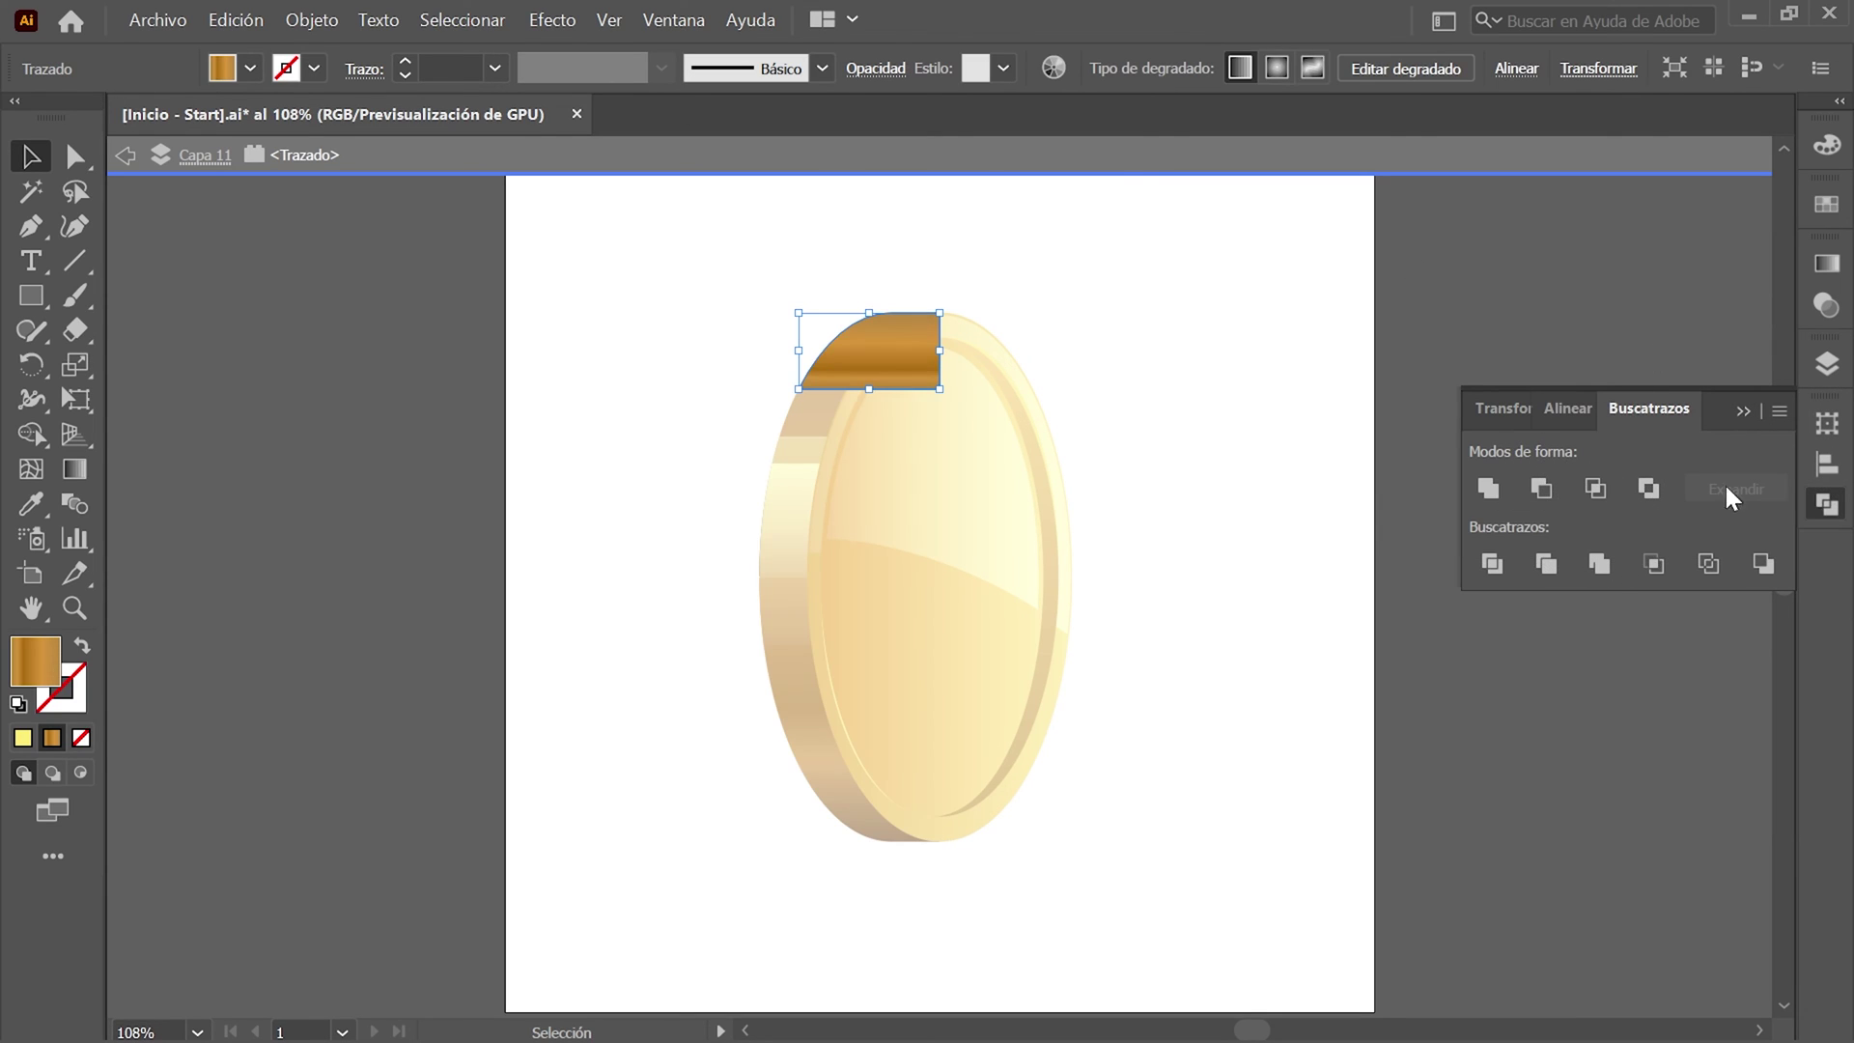
Exit isolation and fill the top cap with the G6 gradient at a -90° angle.
right_click(1091, 314)
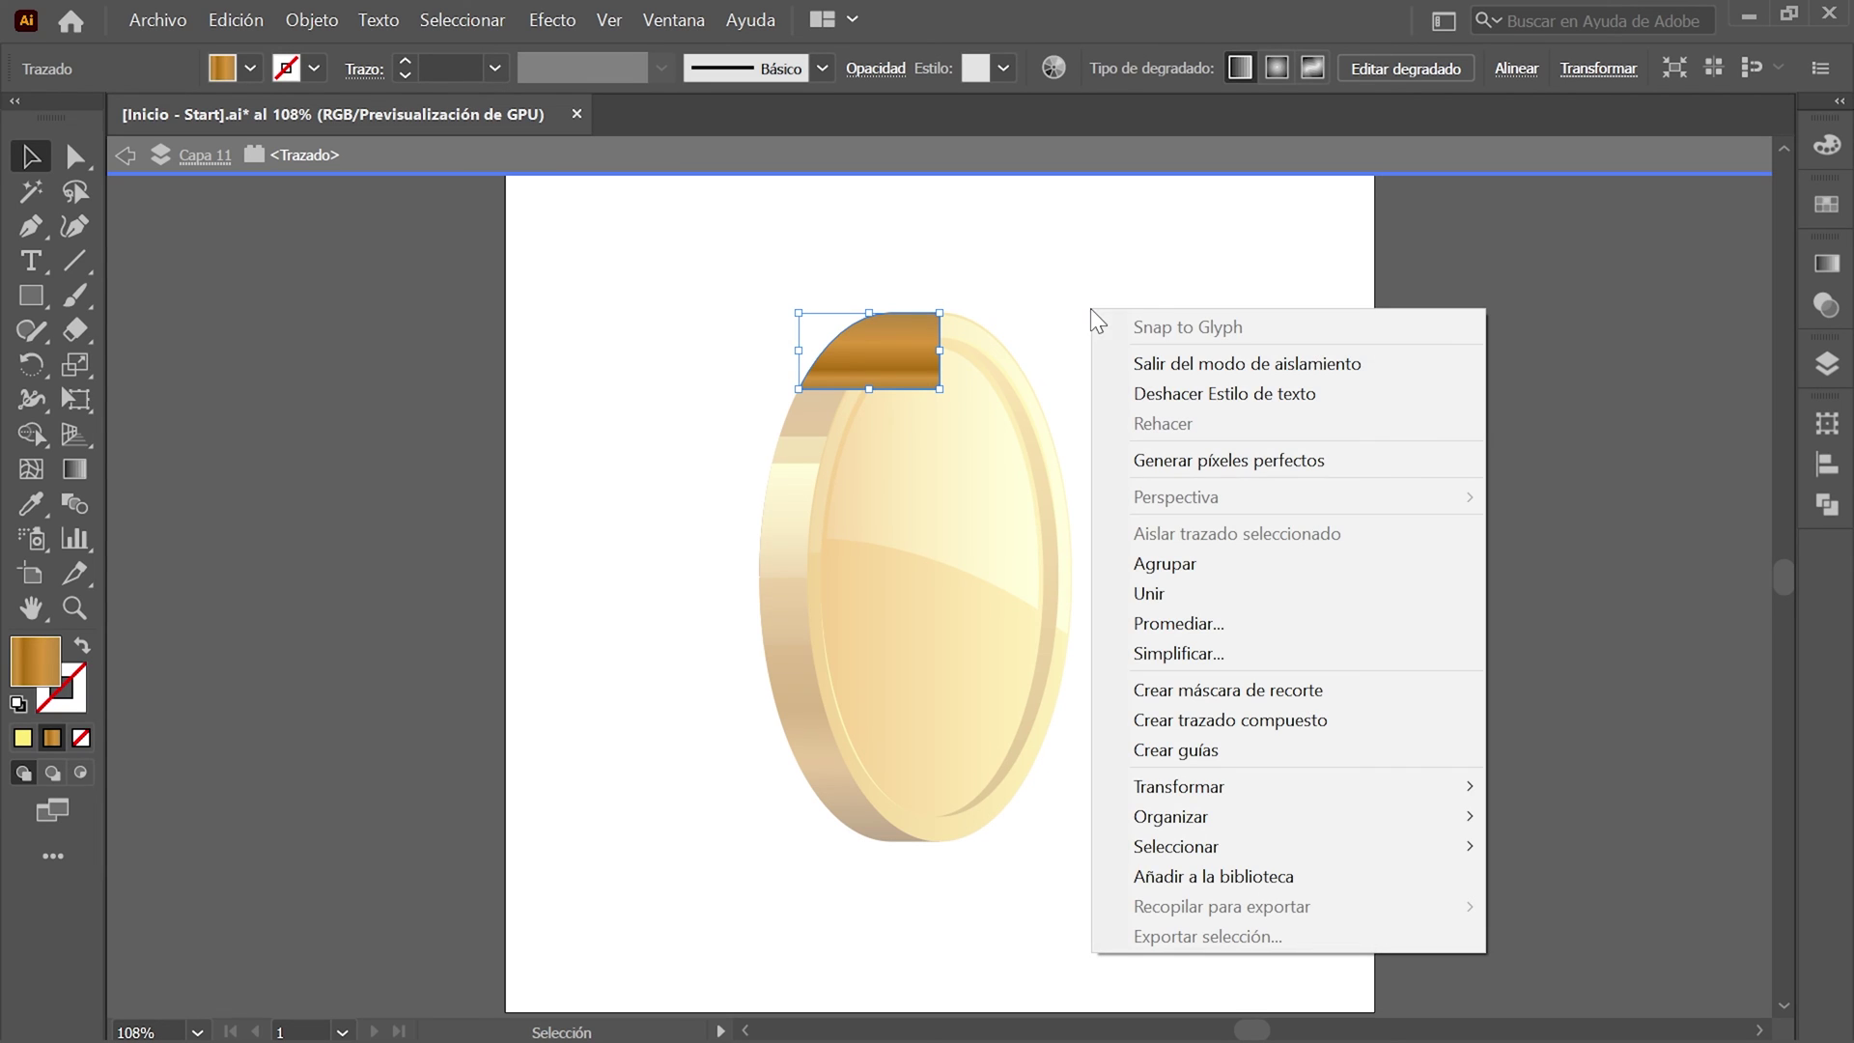
left_click(1370, 363)
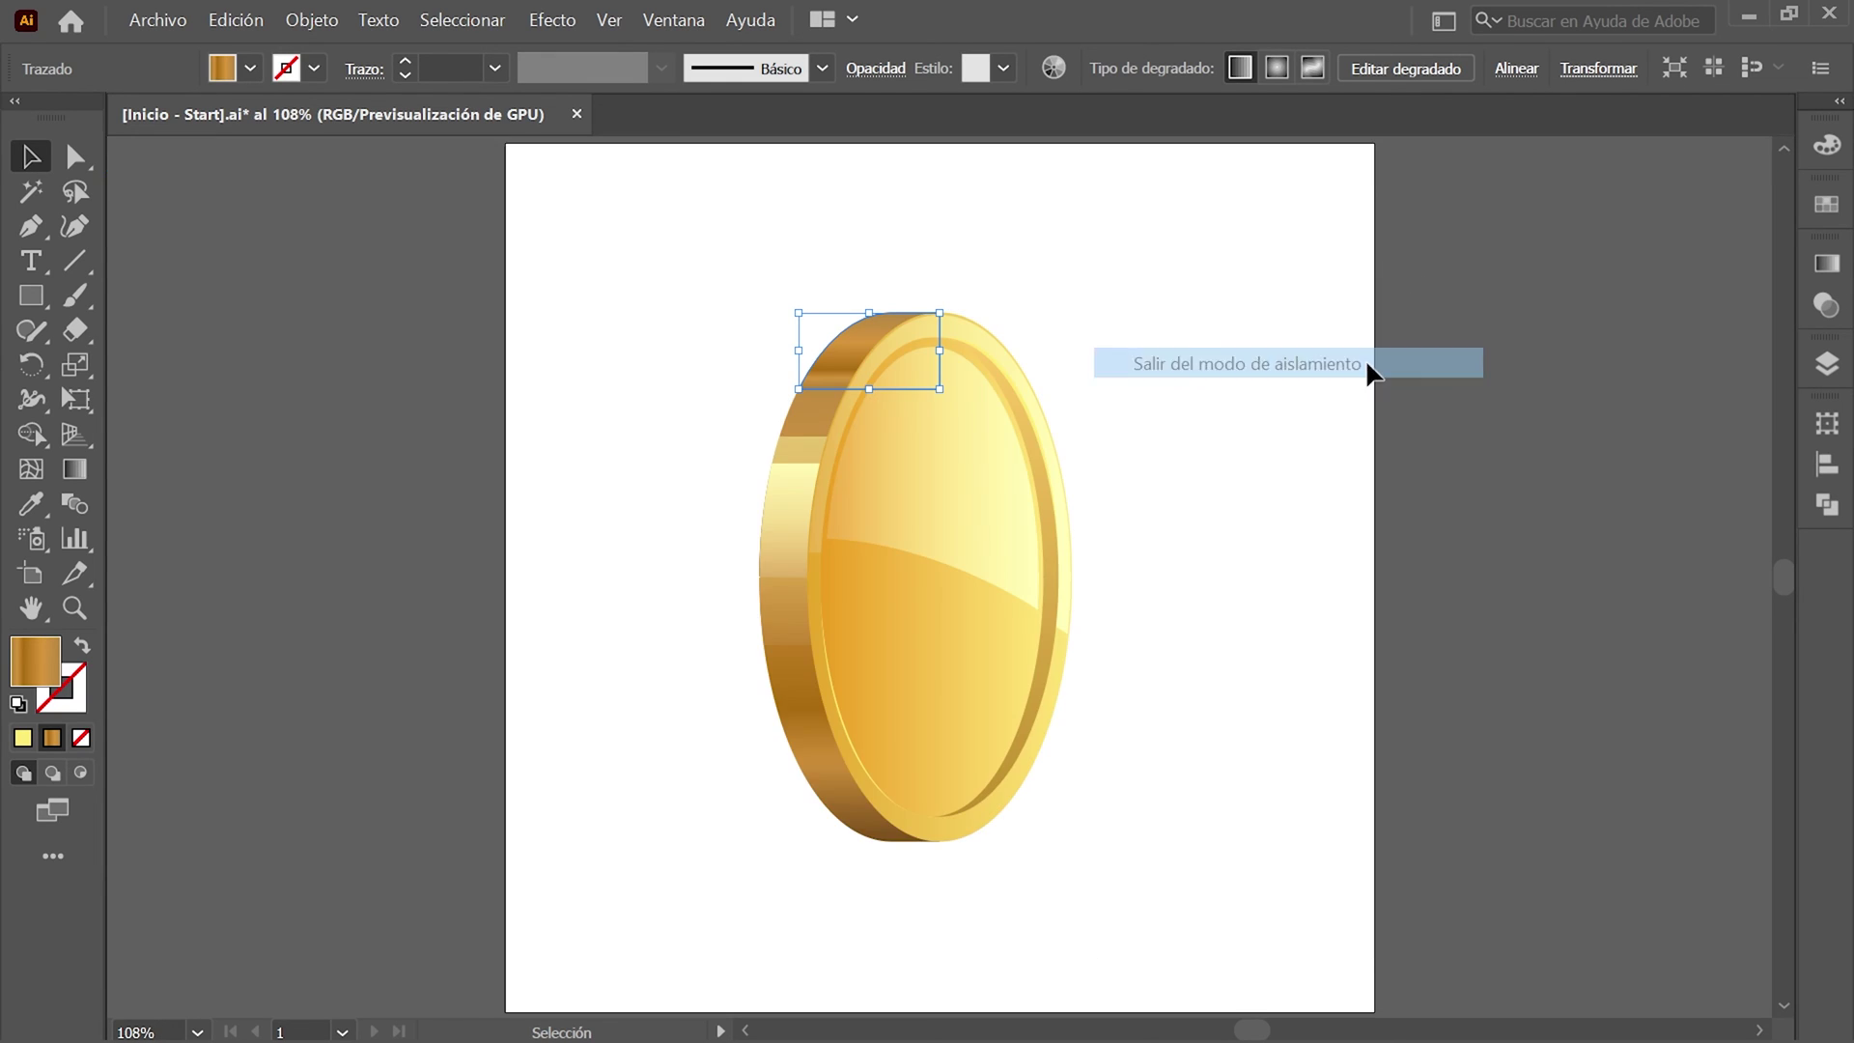
left_click(1821, 213)
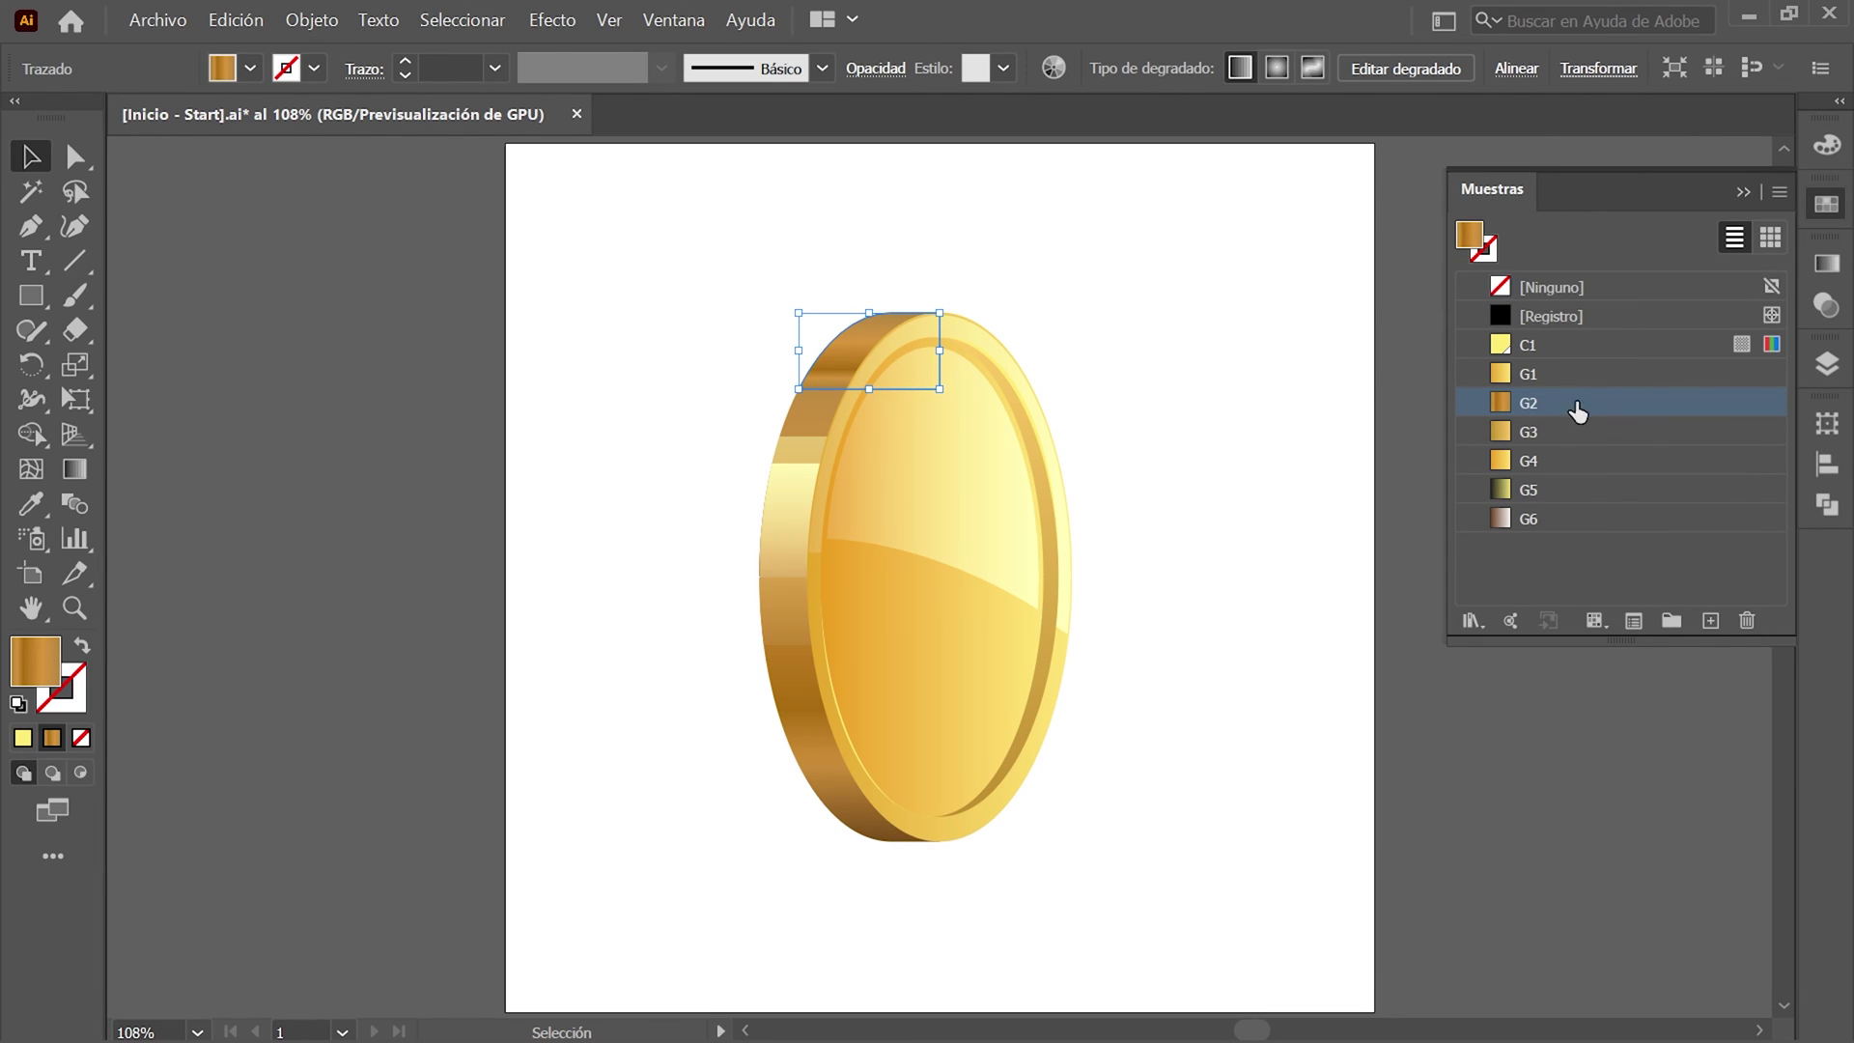
left_click(1582, 526)
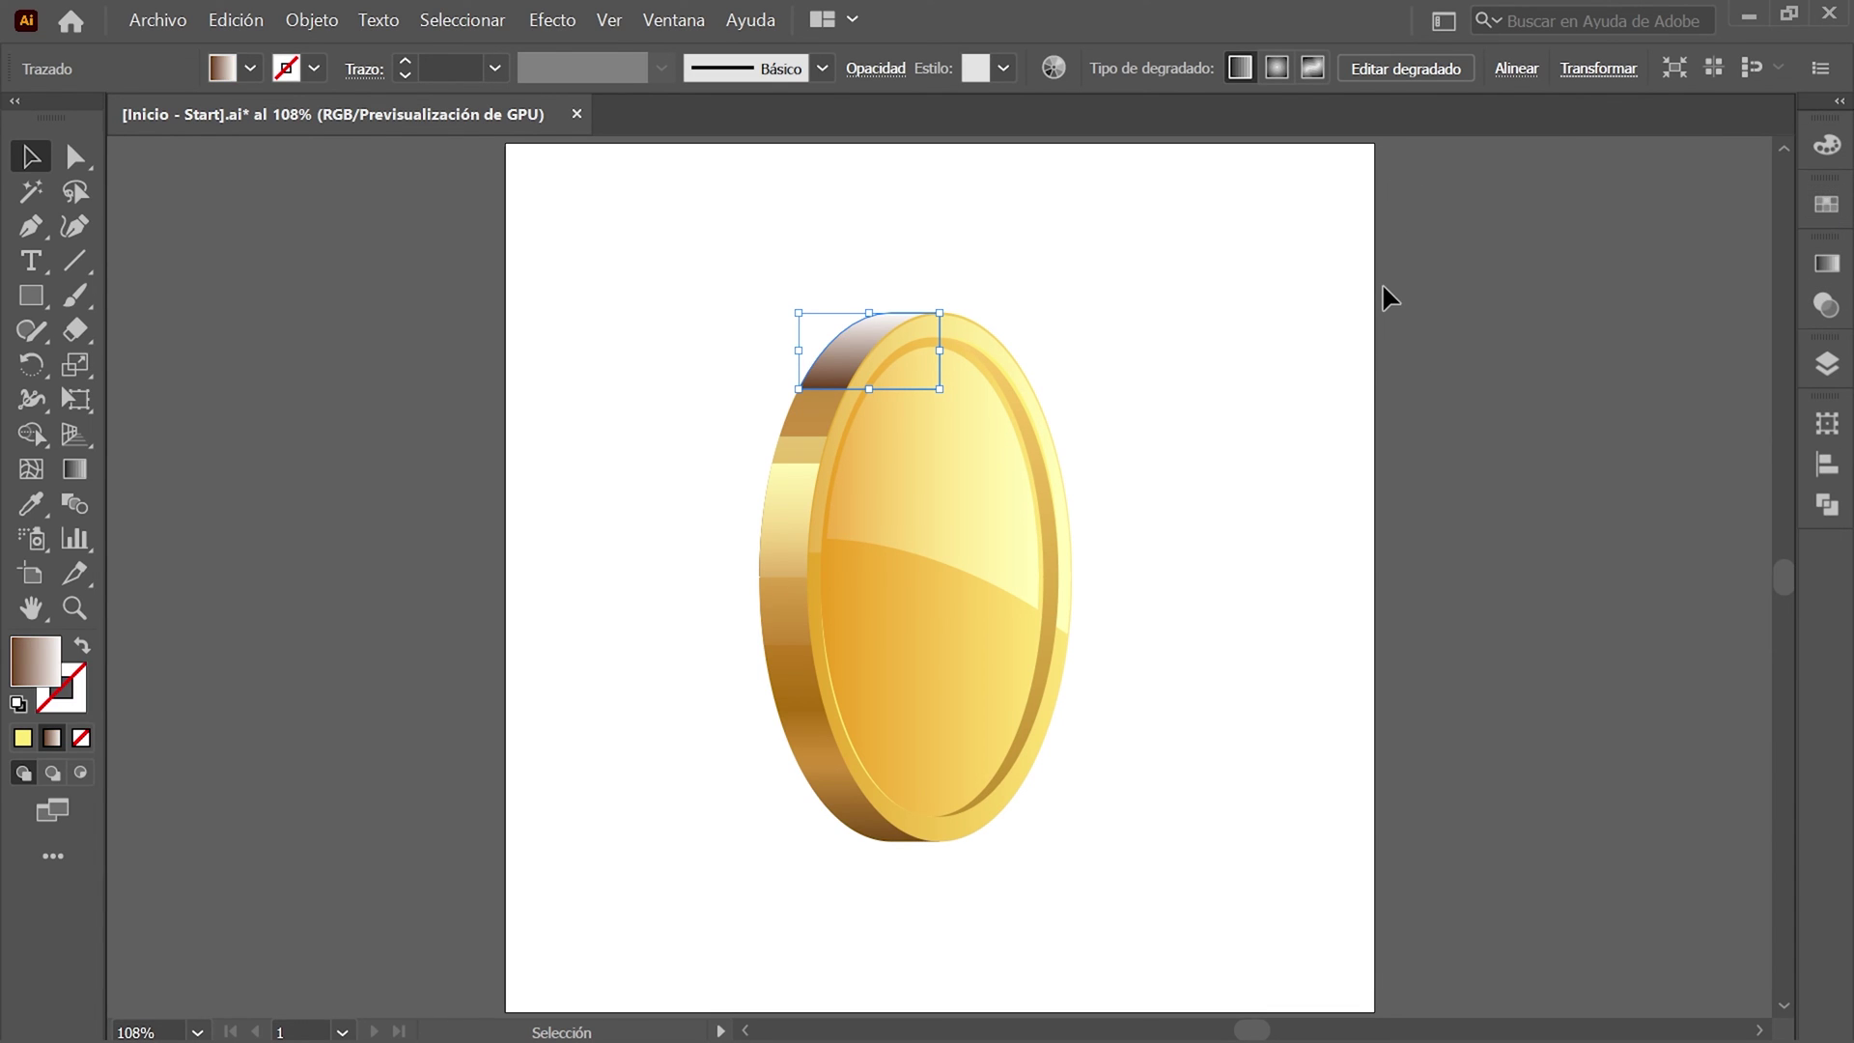
left_click(1824, 265)
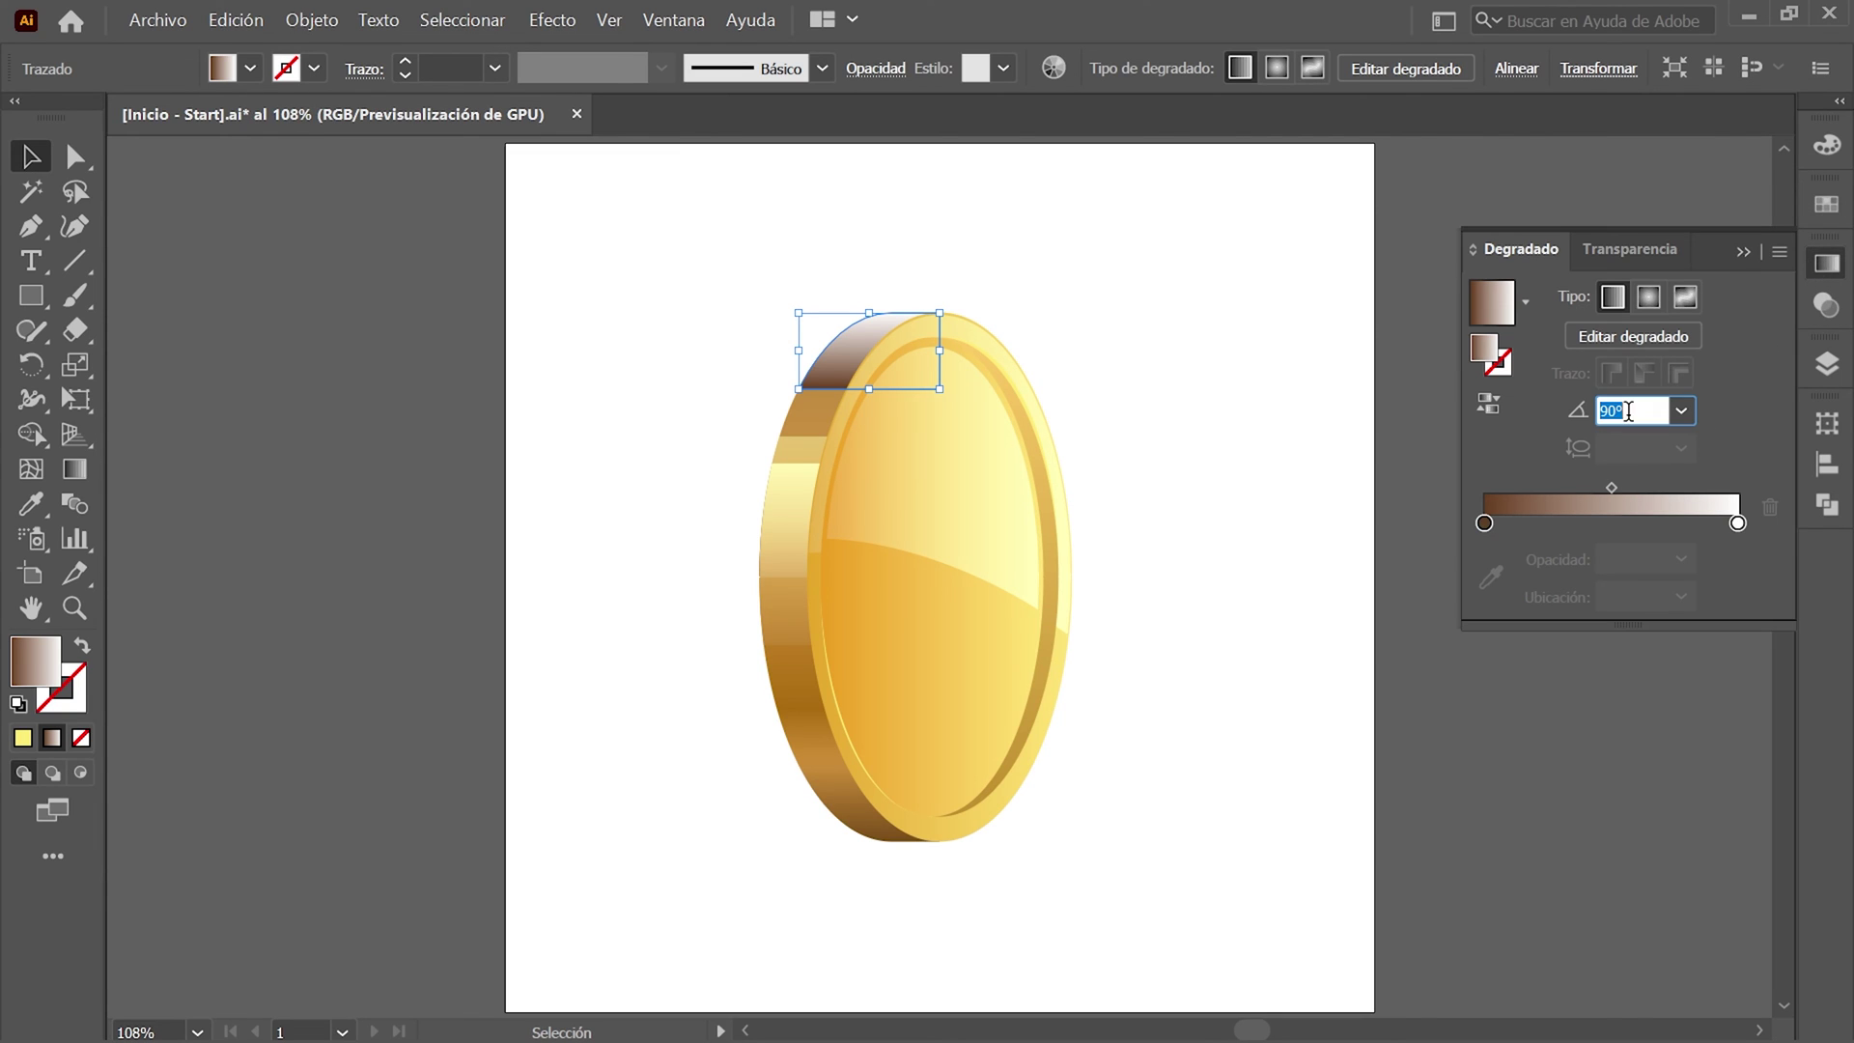
type("-90")
key("Return")
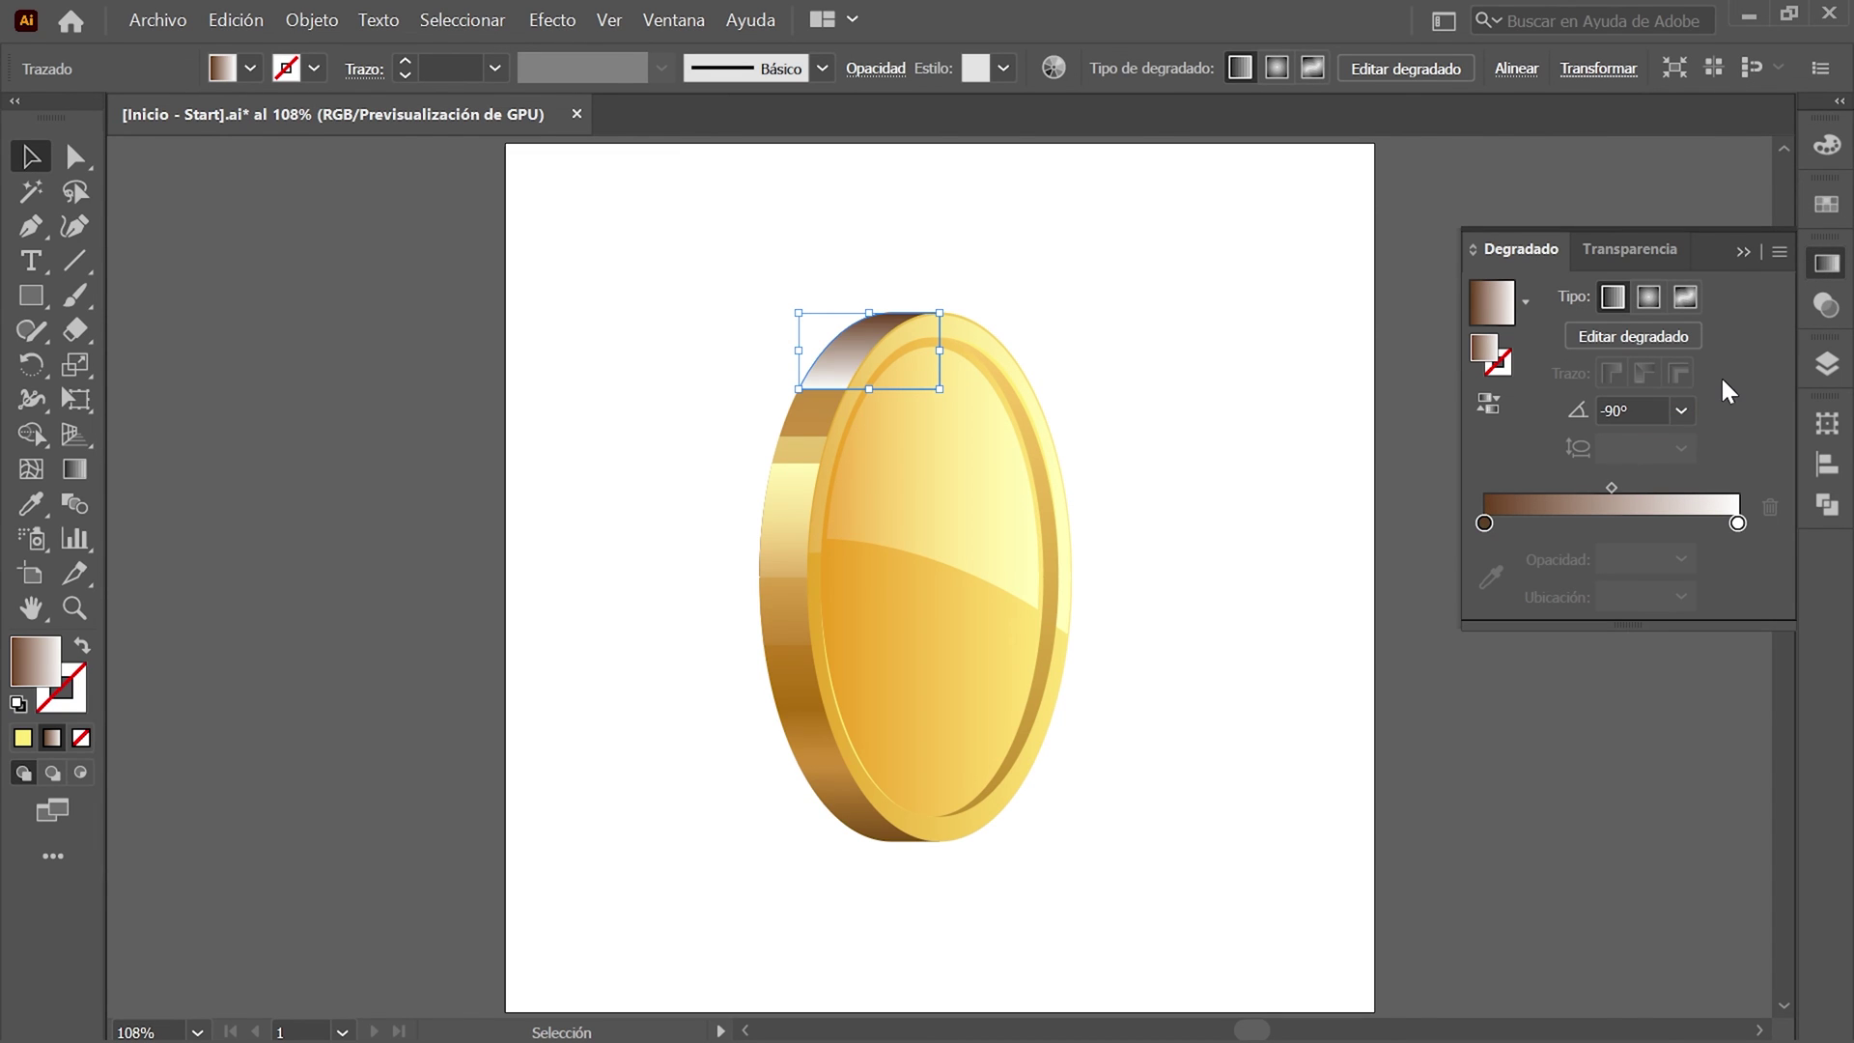
Set the top cap's blend mode to Multiplicar with 40% opacity.
left_click(1826, 305)
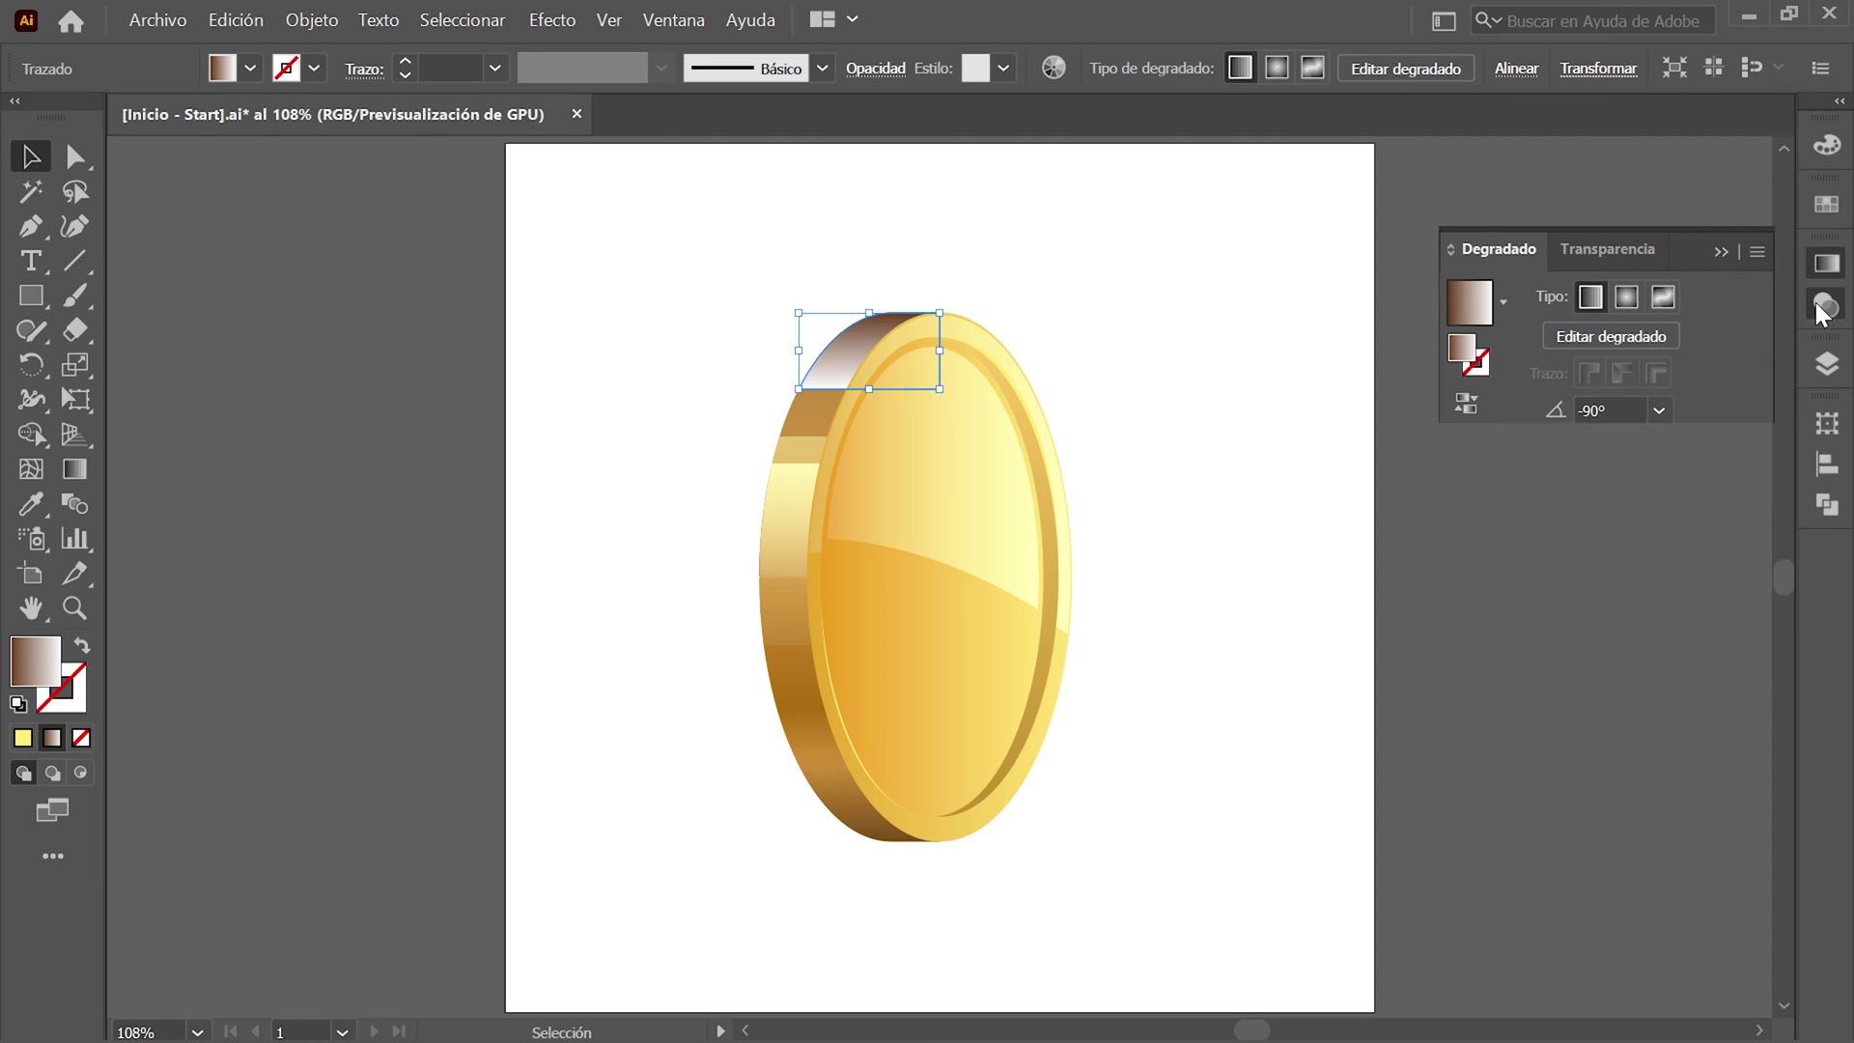
left_click(1569, 296)
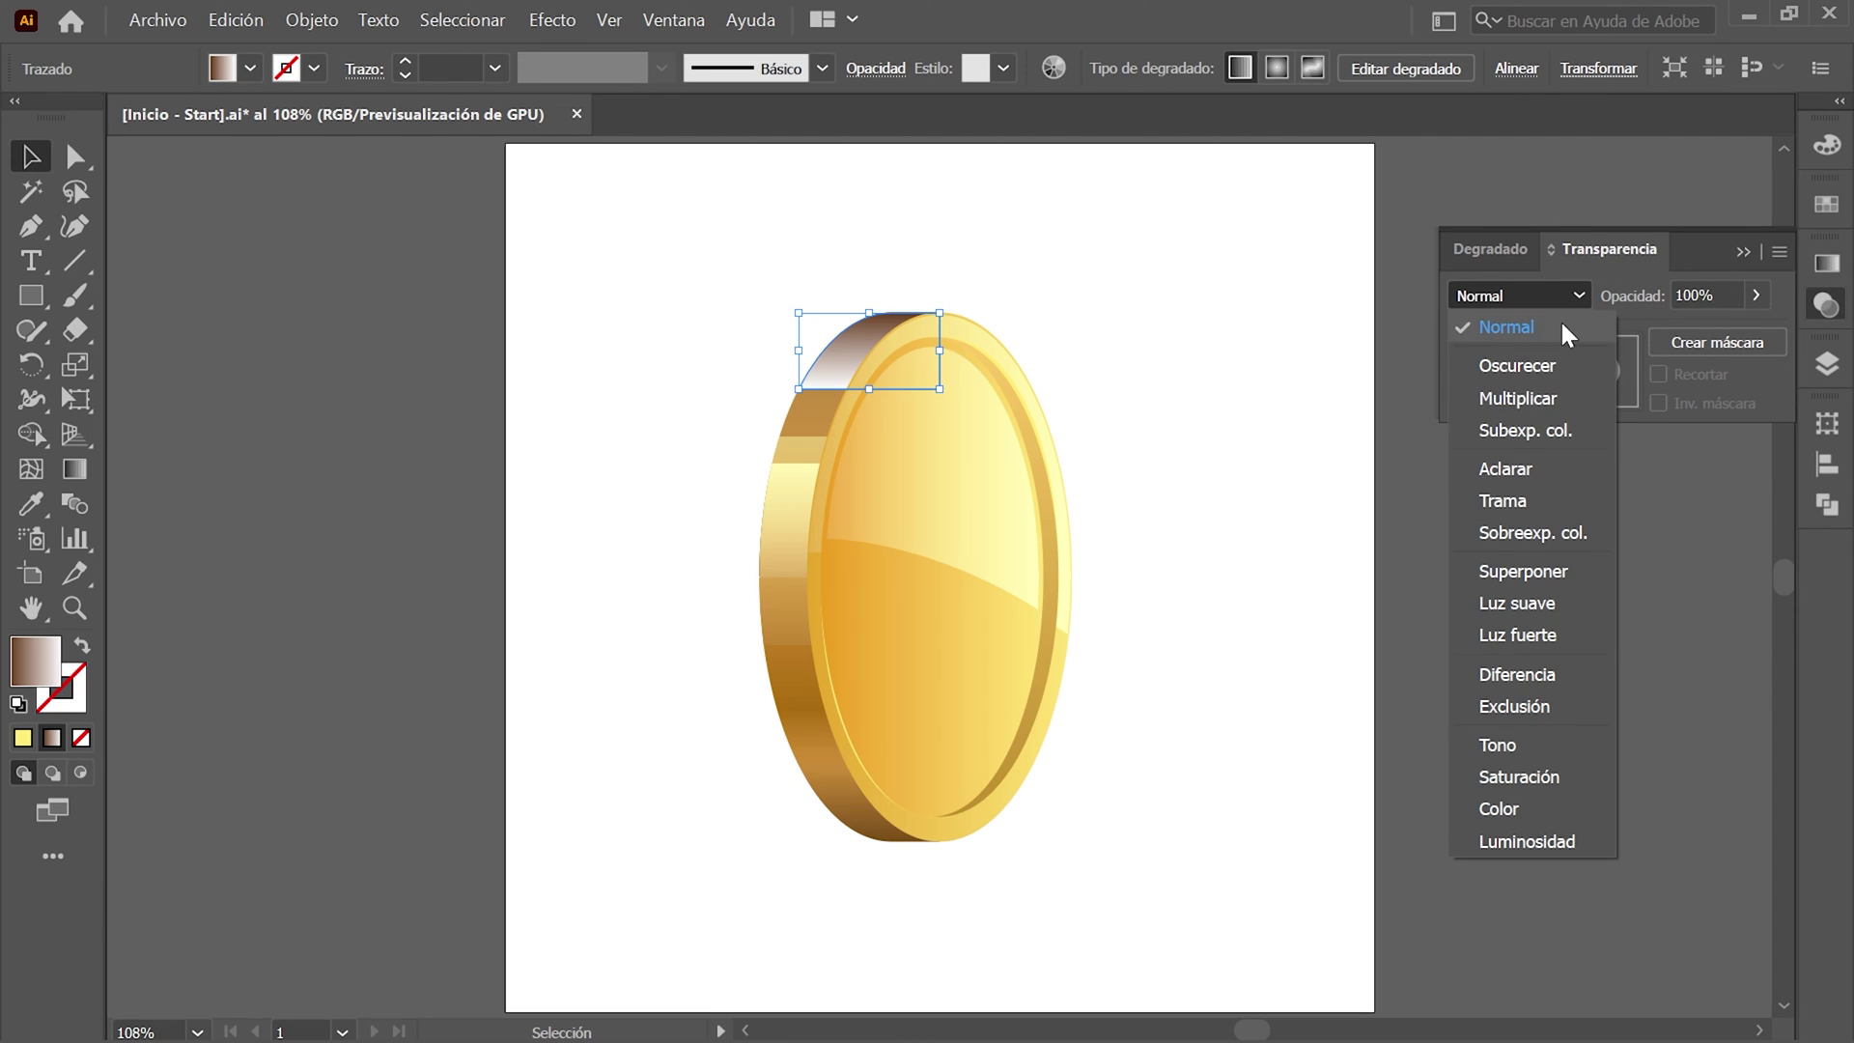
left_click(1551, 398)
left_click(1702, 296)
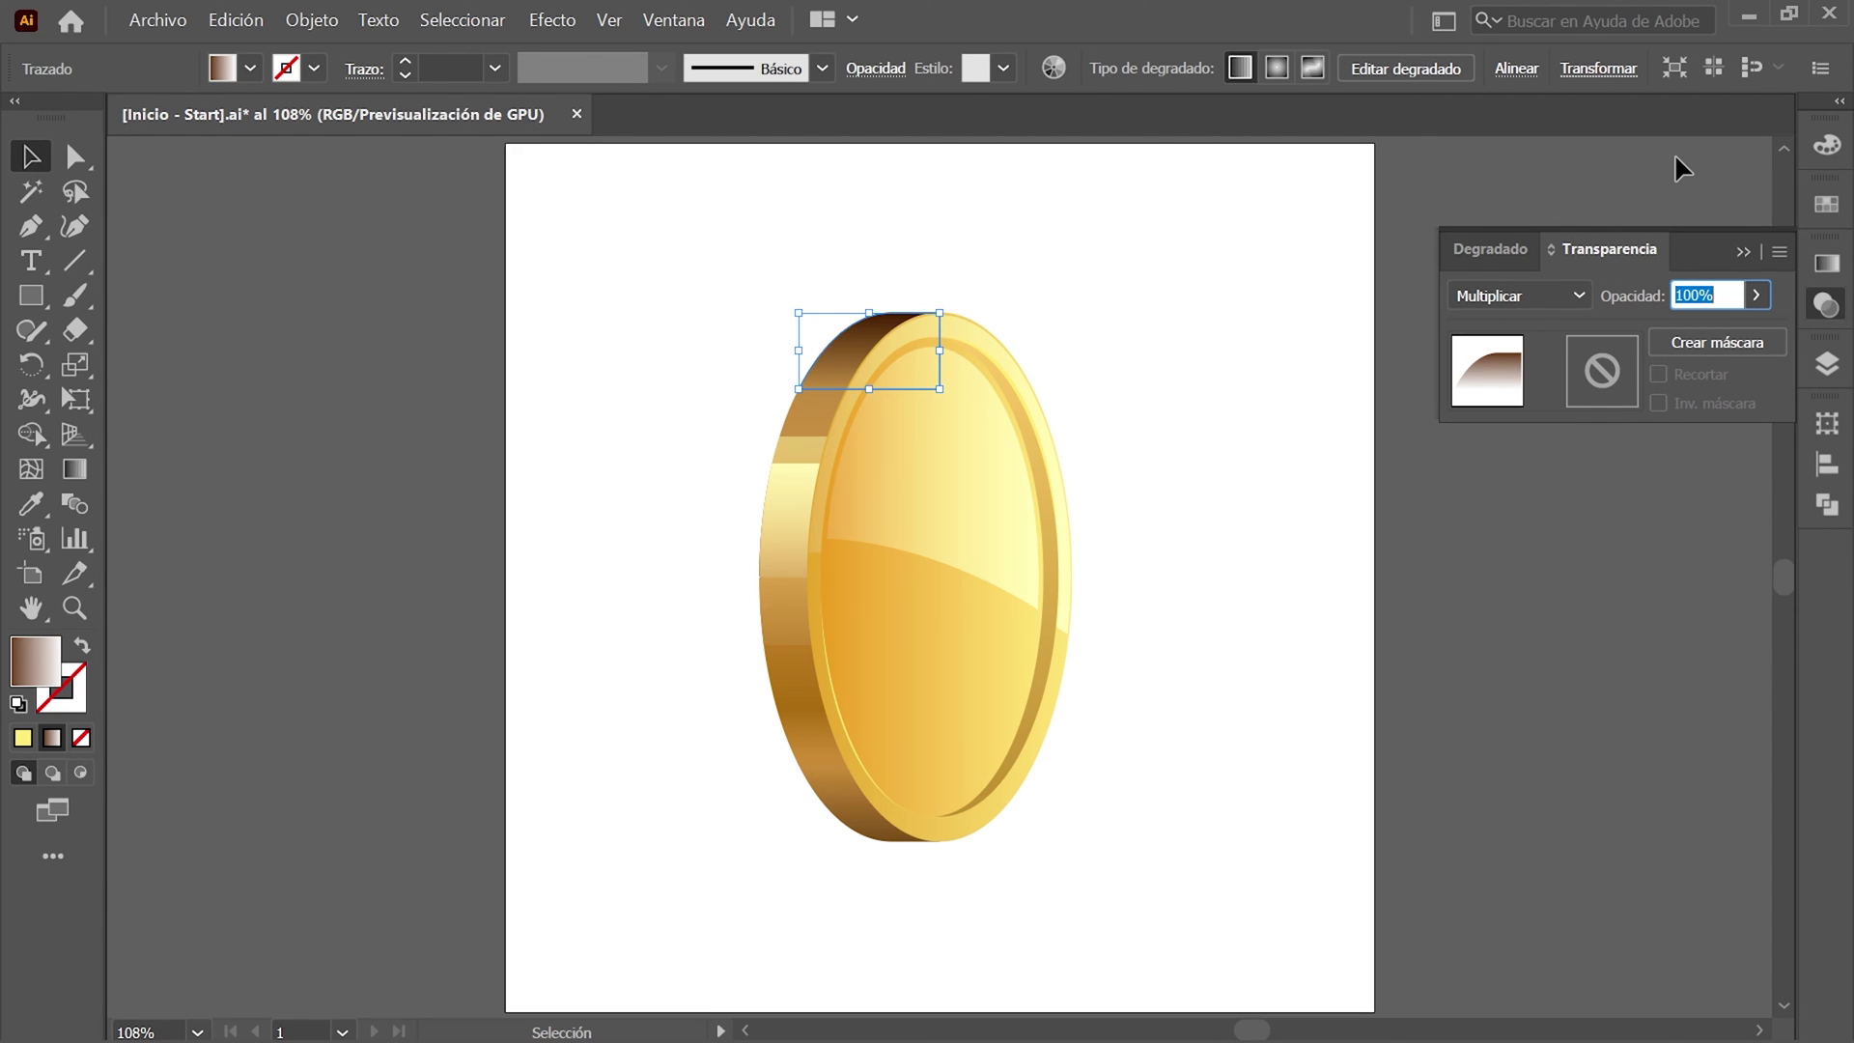
type("40")
key("Return")
left_click(1826, 305)
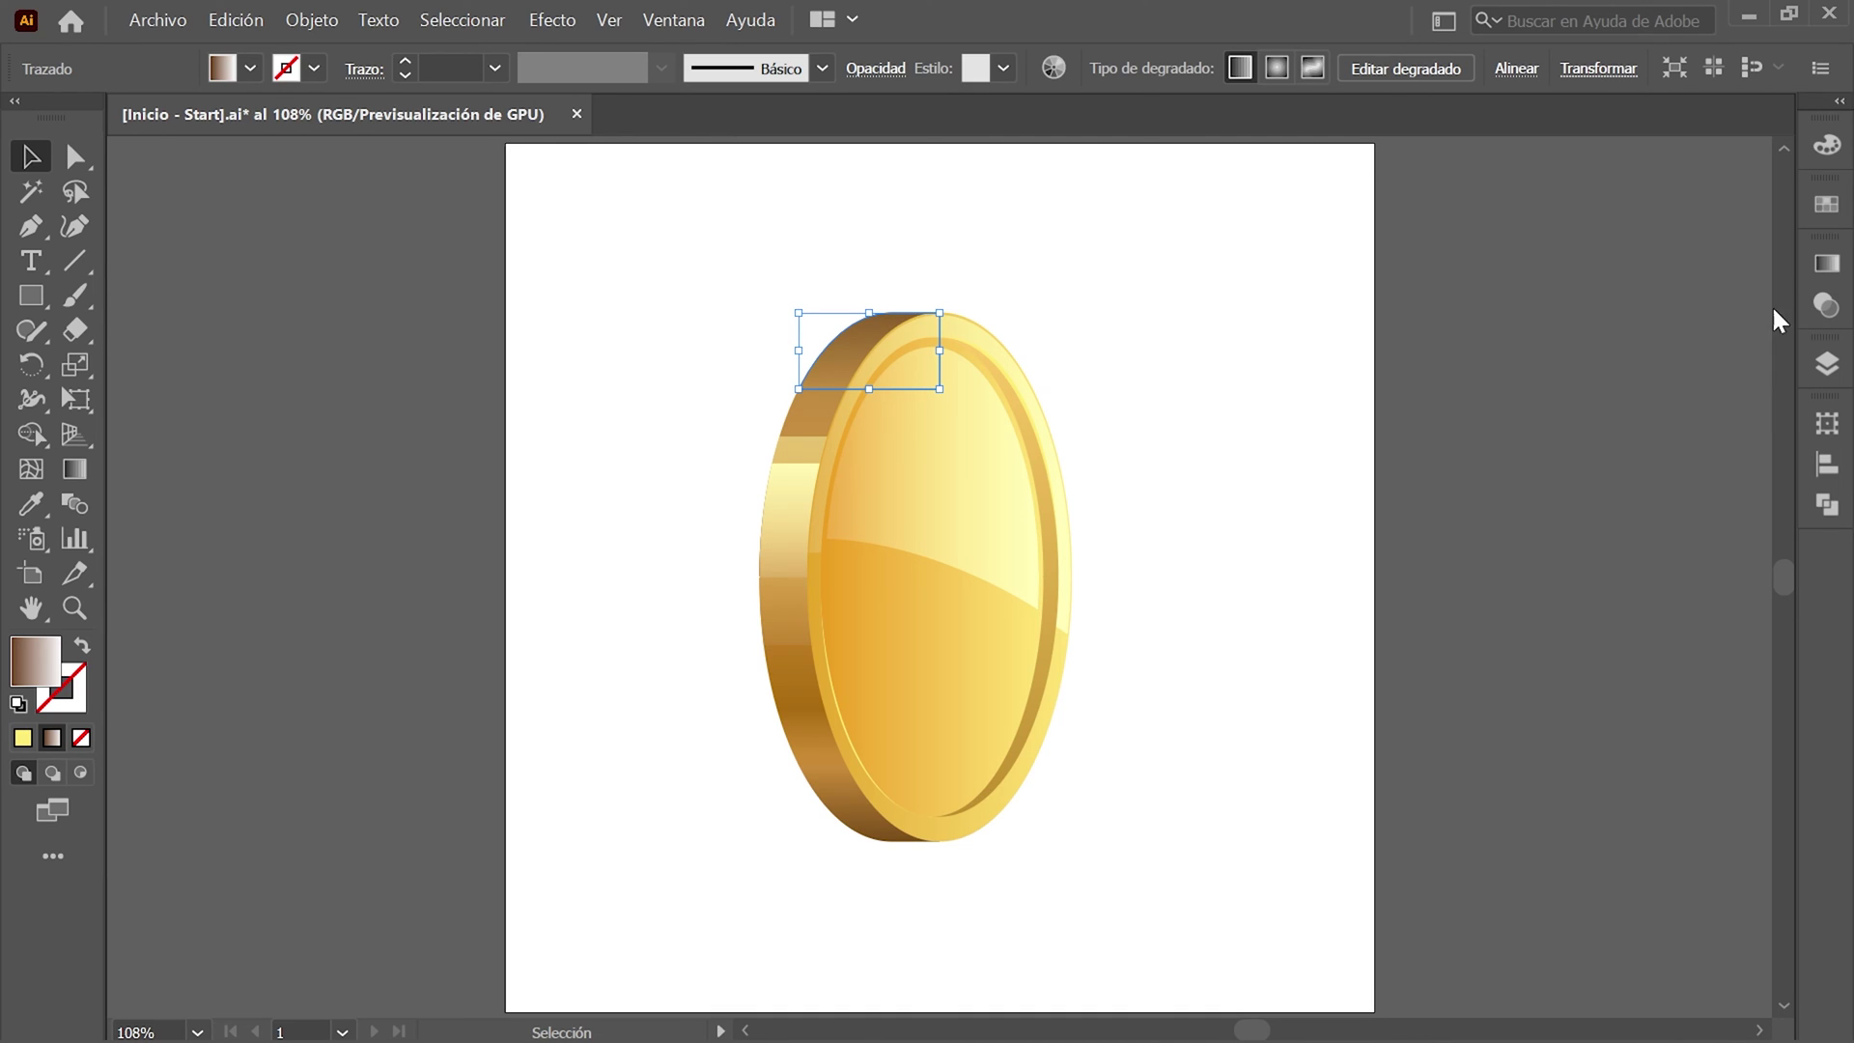
Select every coin piece and group them together.
left_click(459, 13)
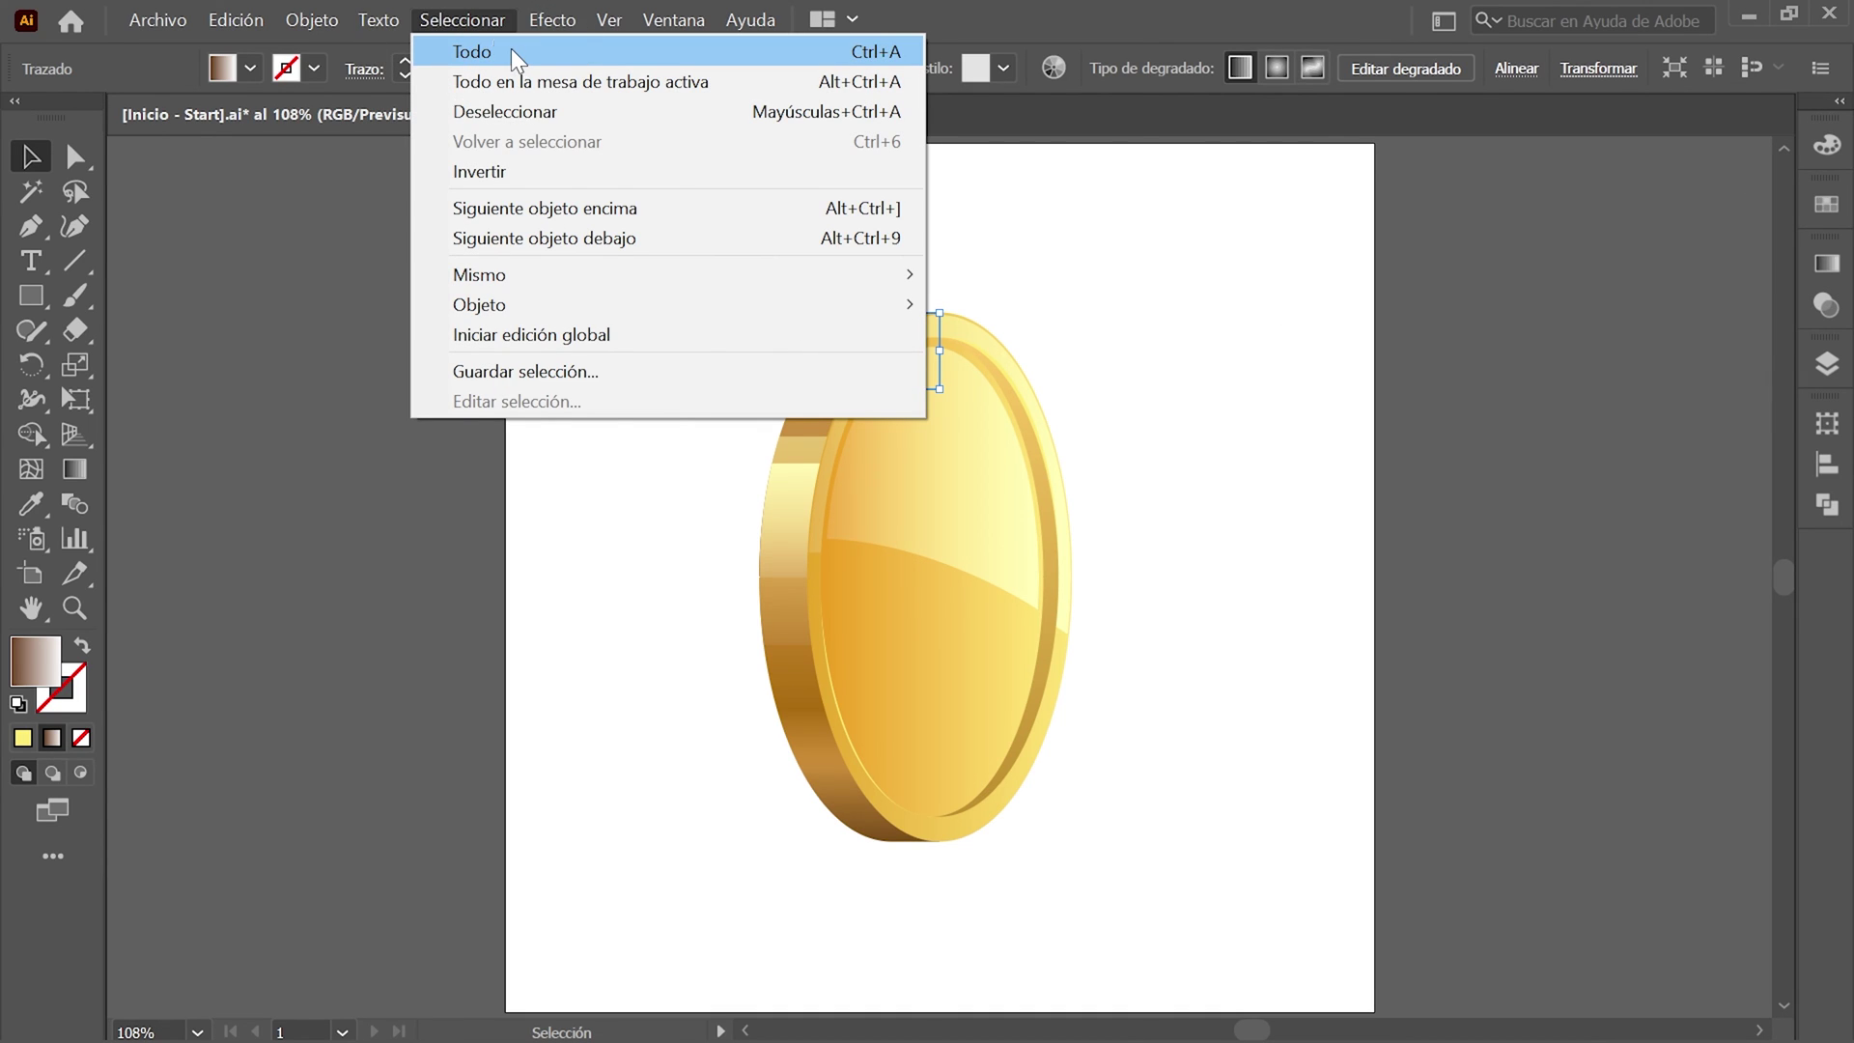
left_click(512, 51)
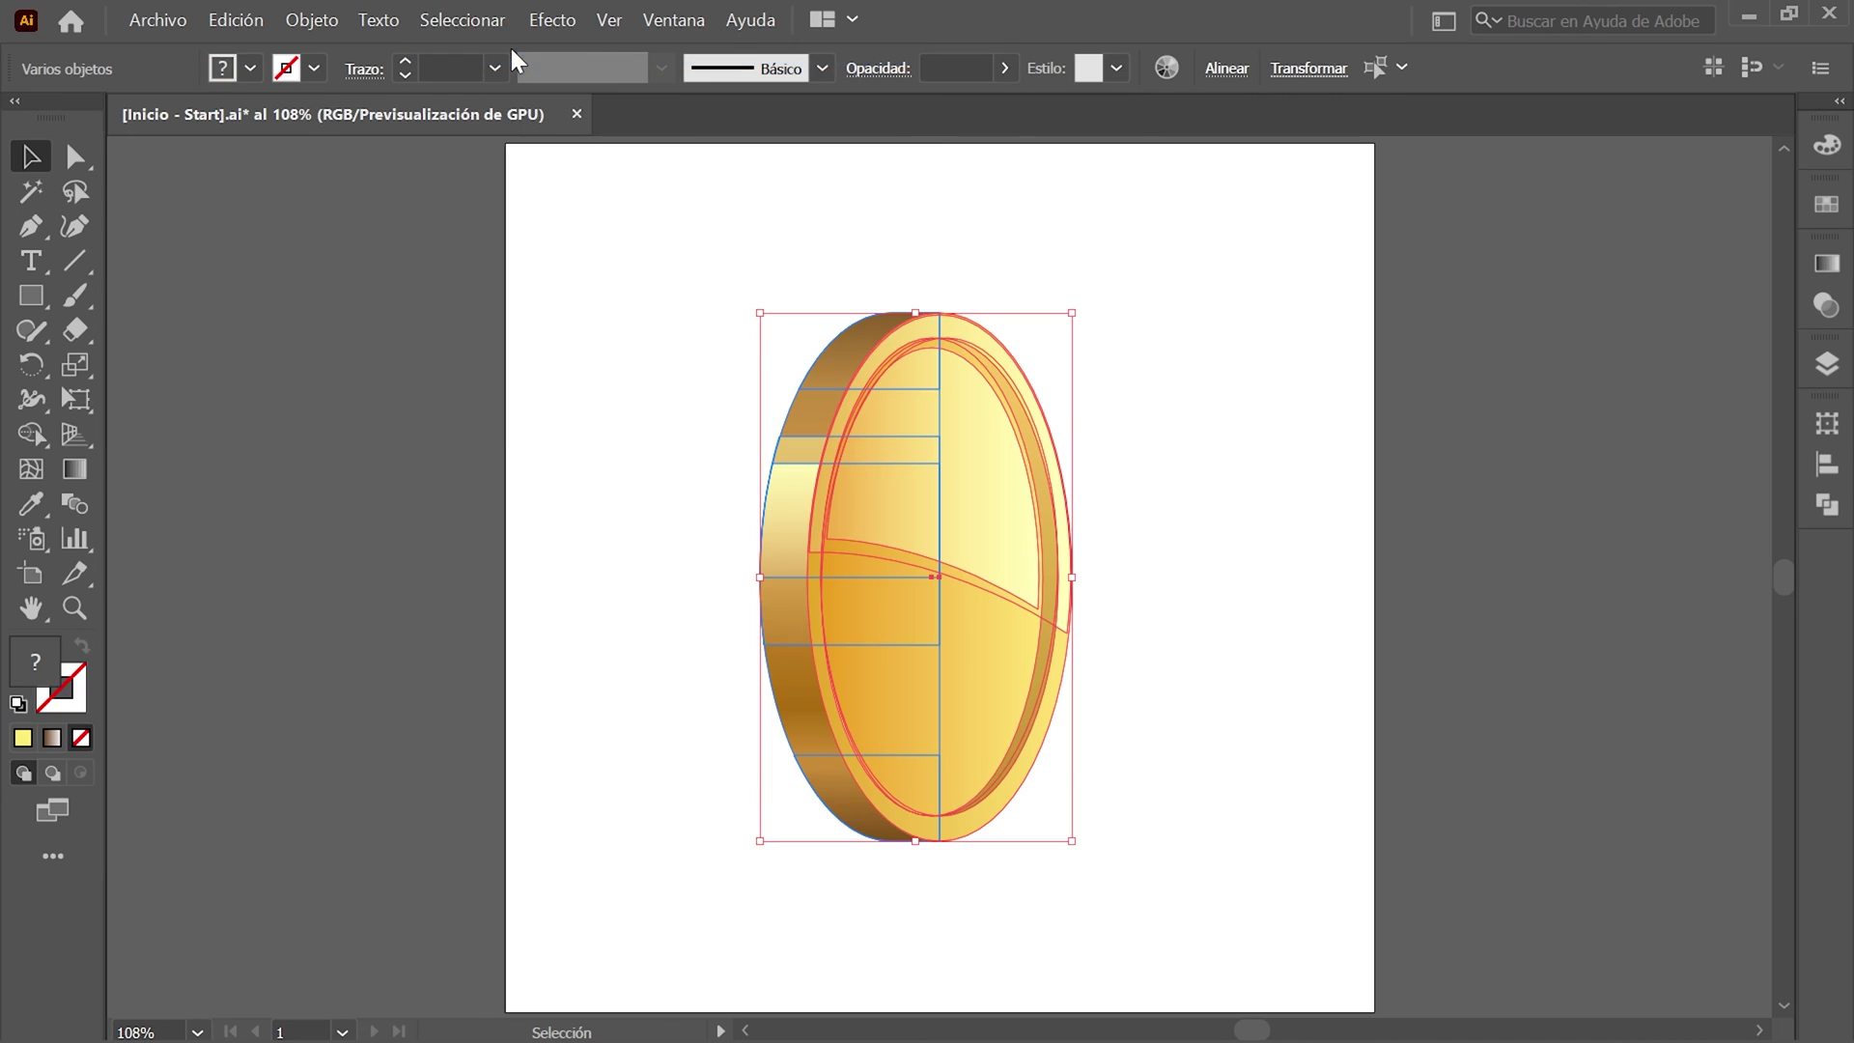
left_click(332, 19)
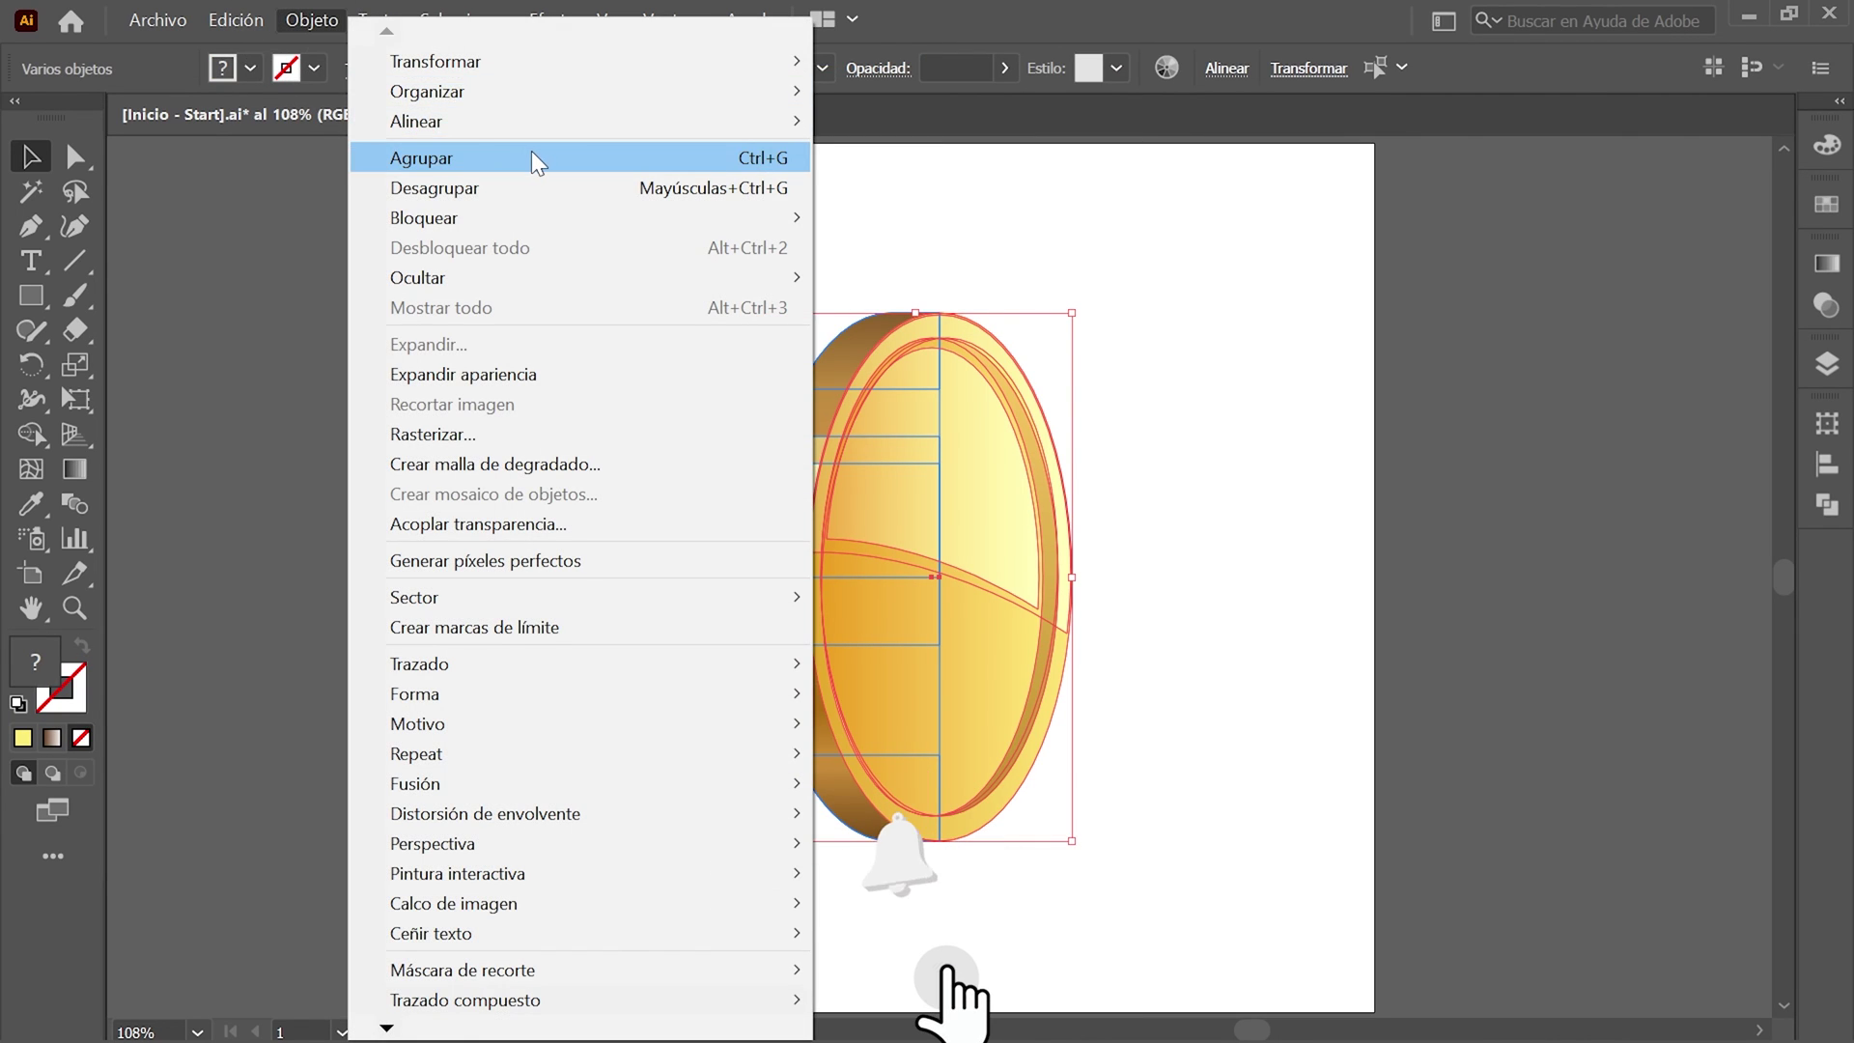
left_click(531, 157)
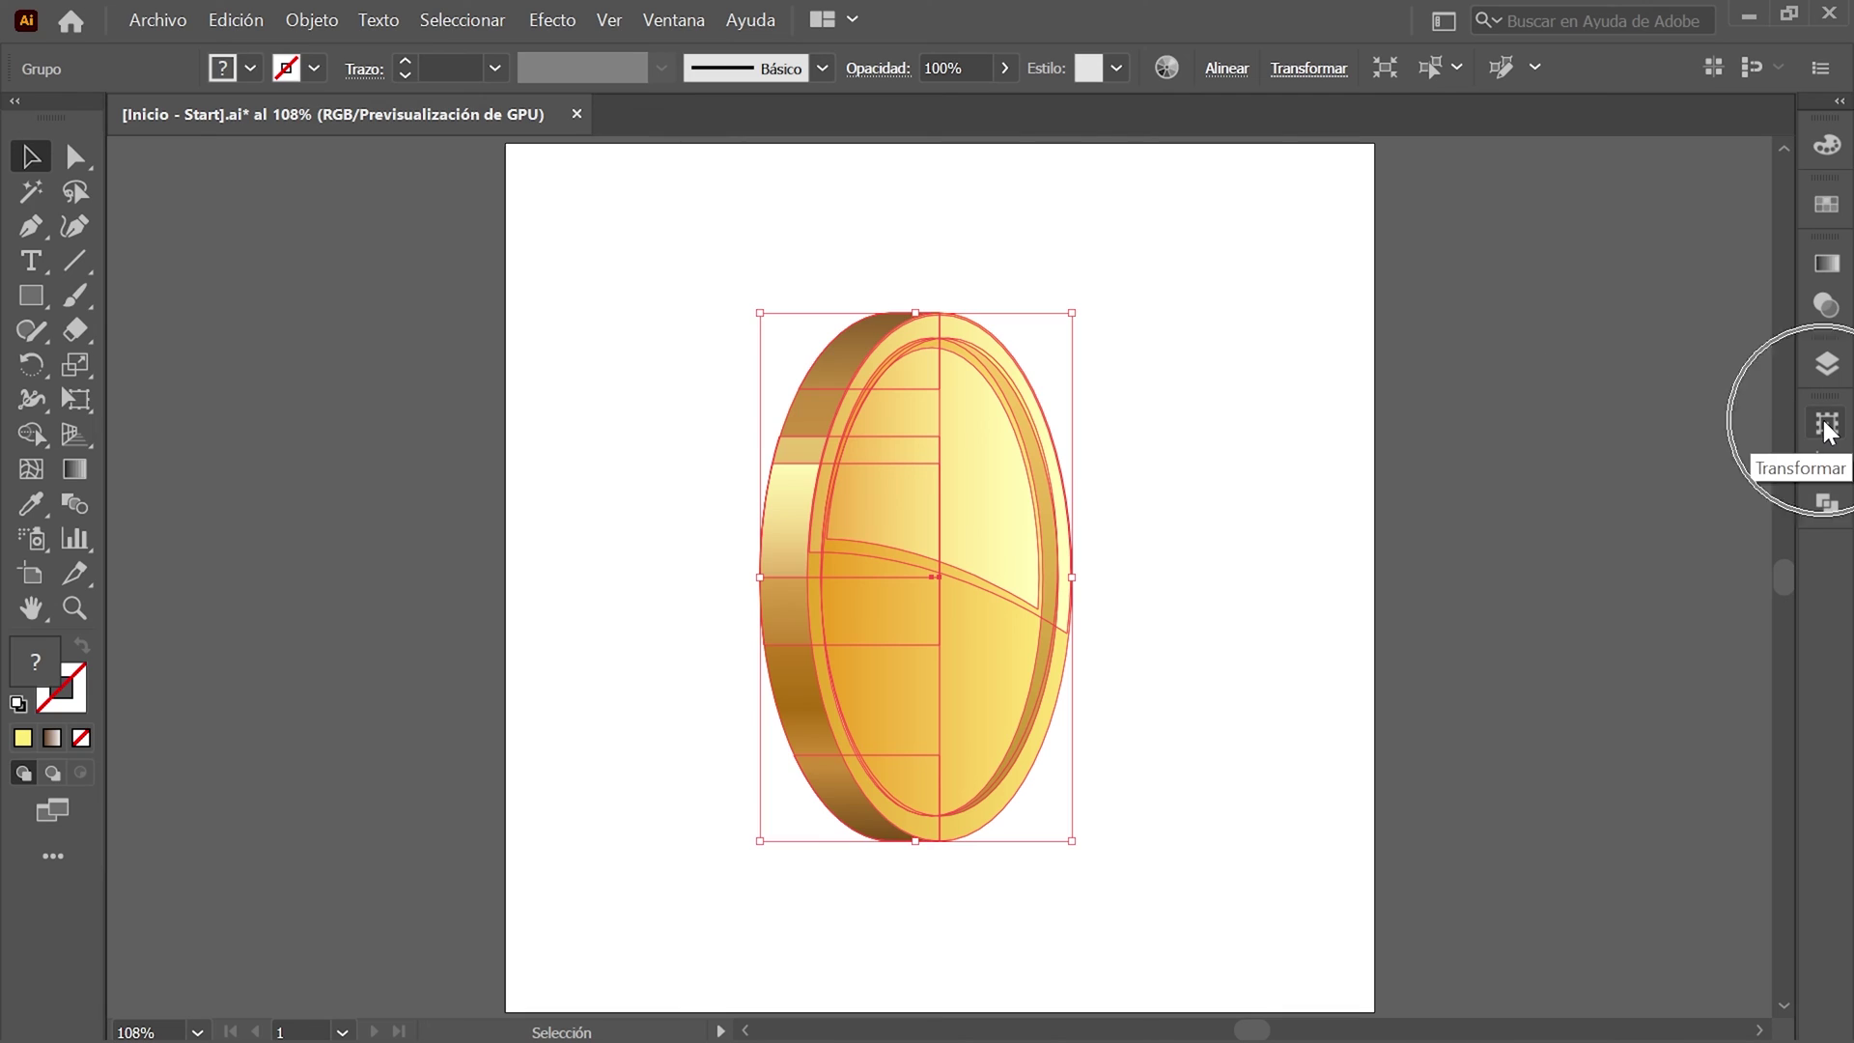
Scale the coin group proportionally to 410 px tall (242.2 × 410 px).
left_click(1827, 425)
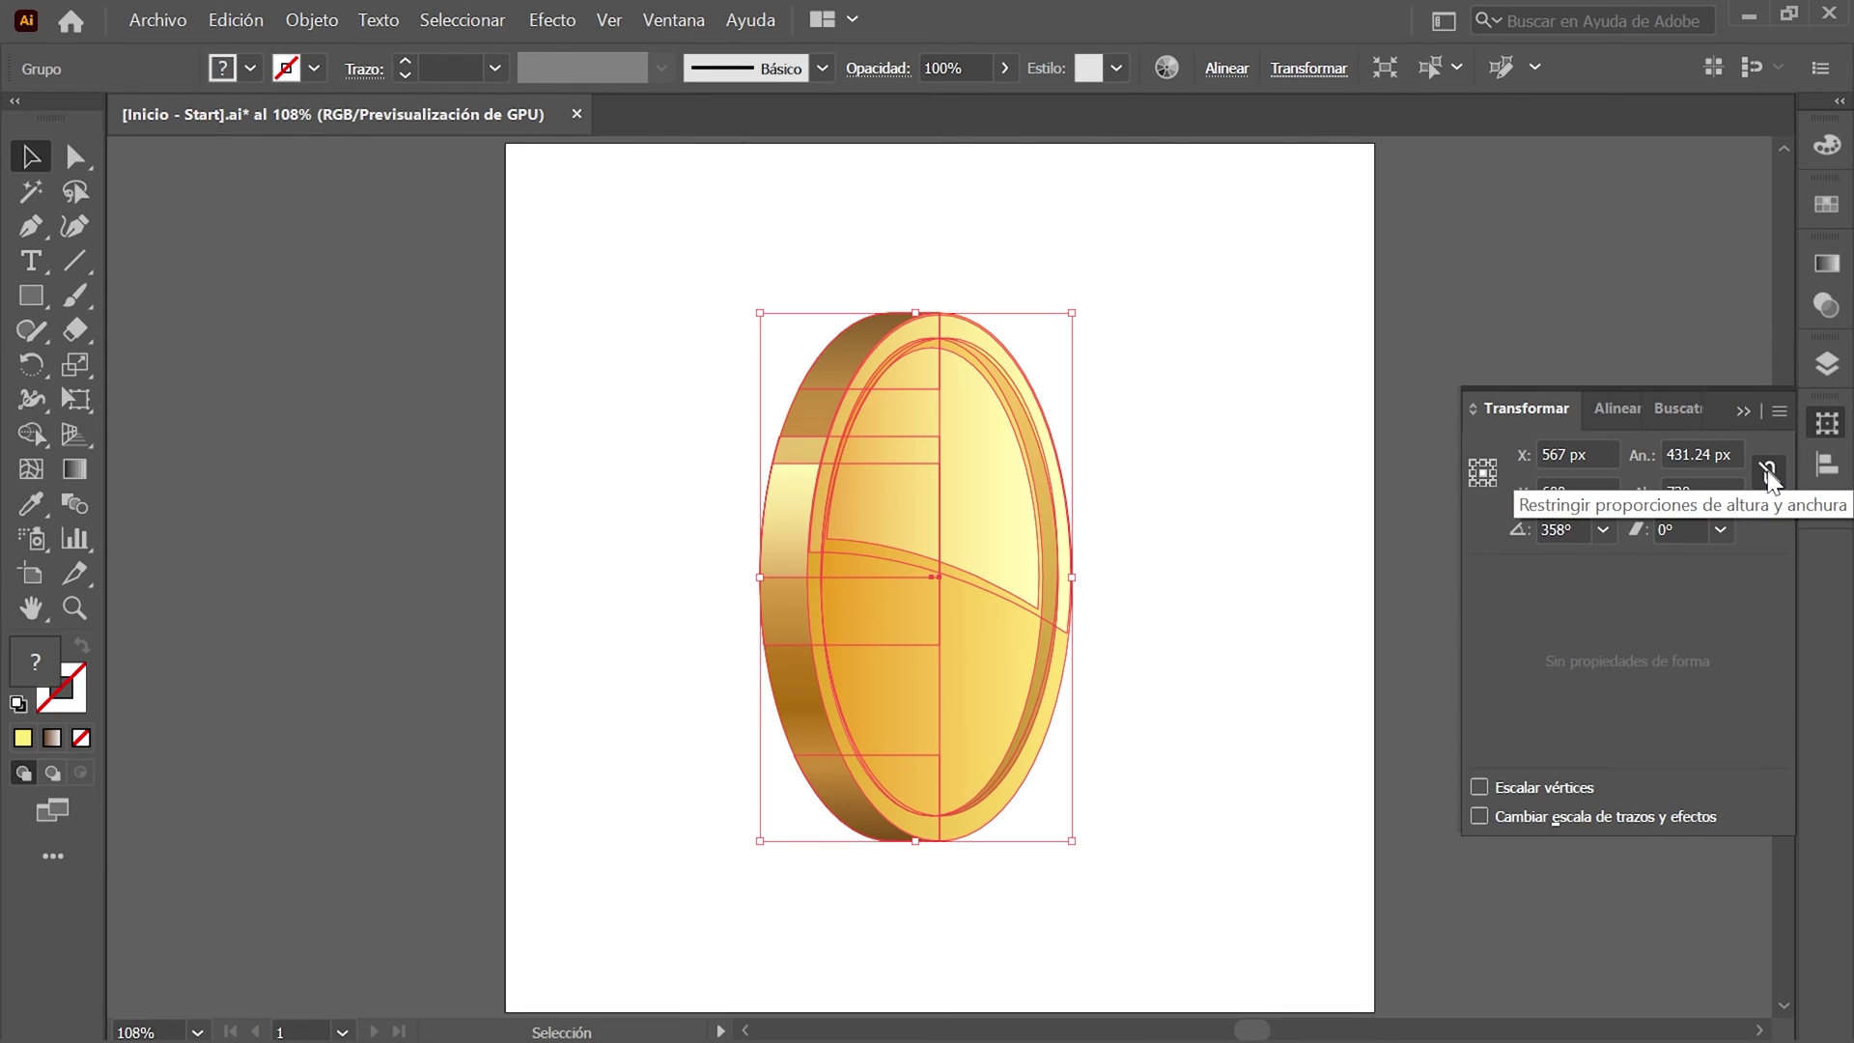
left_click(1768, 471)
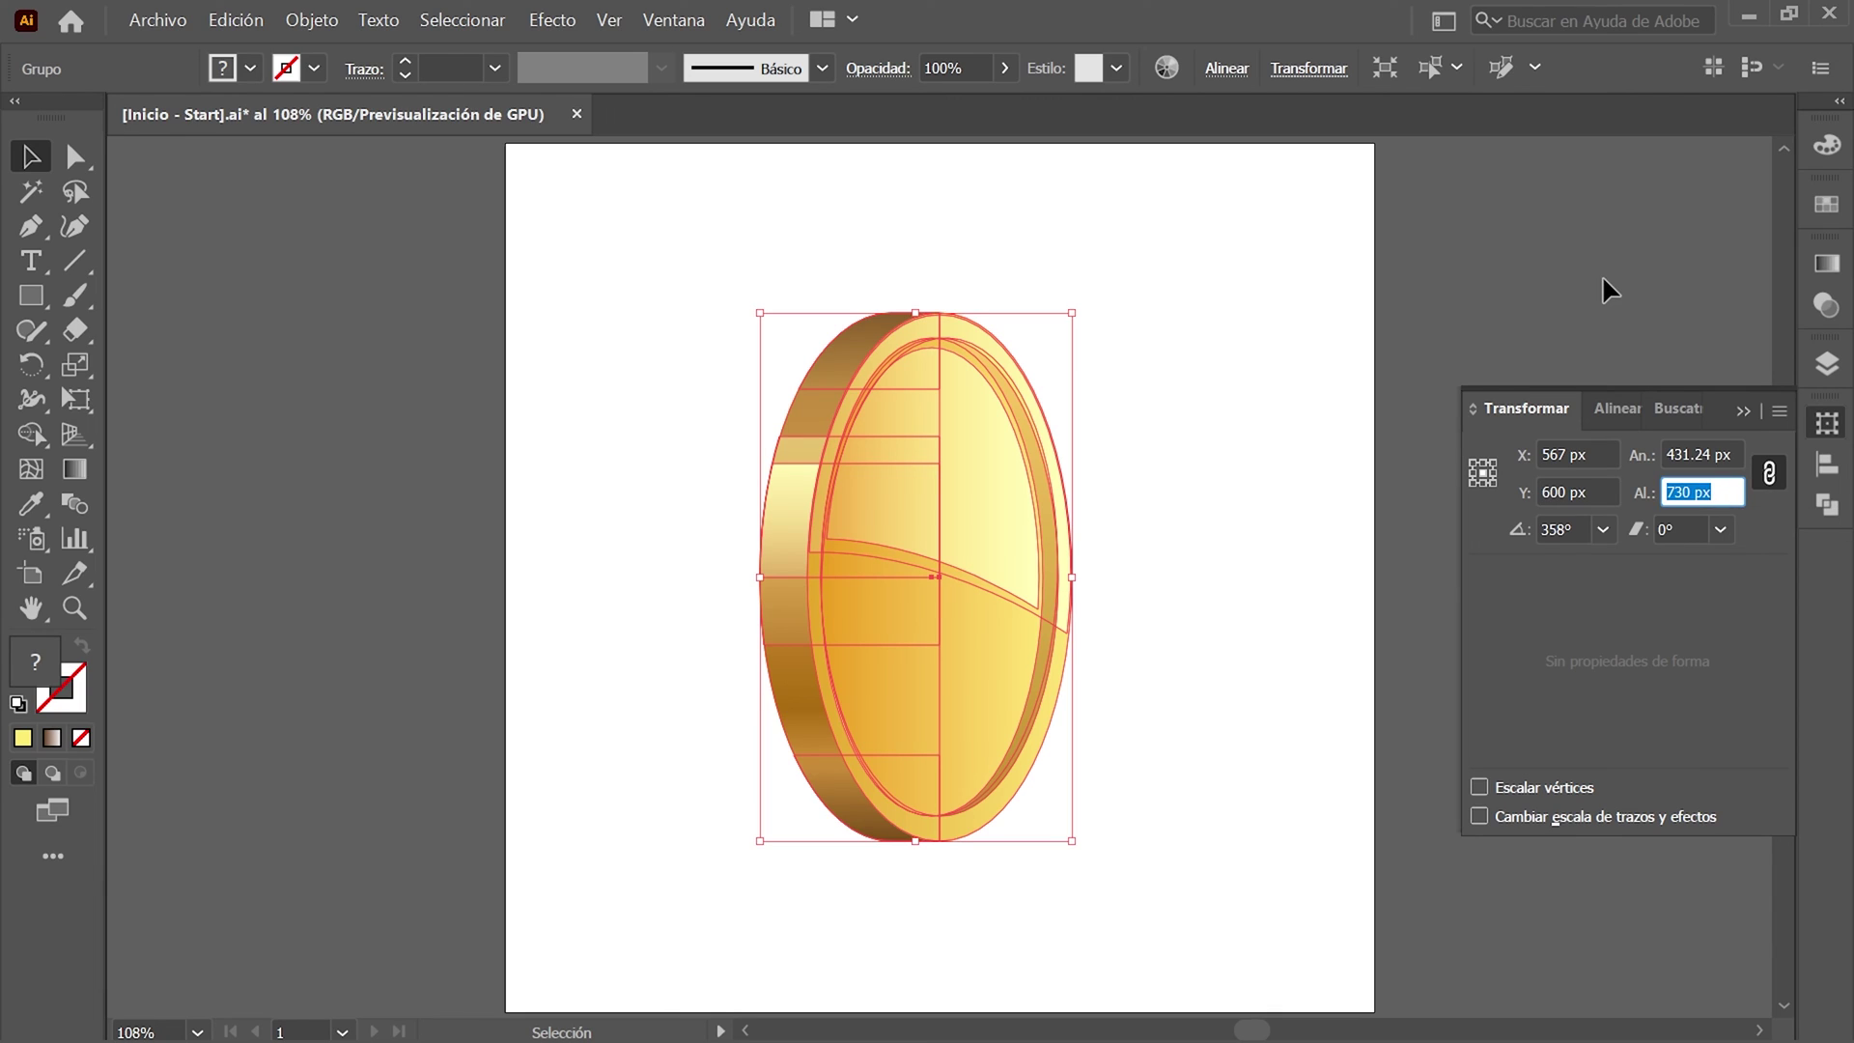
type("410")
key("Return")
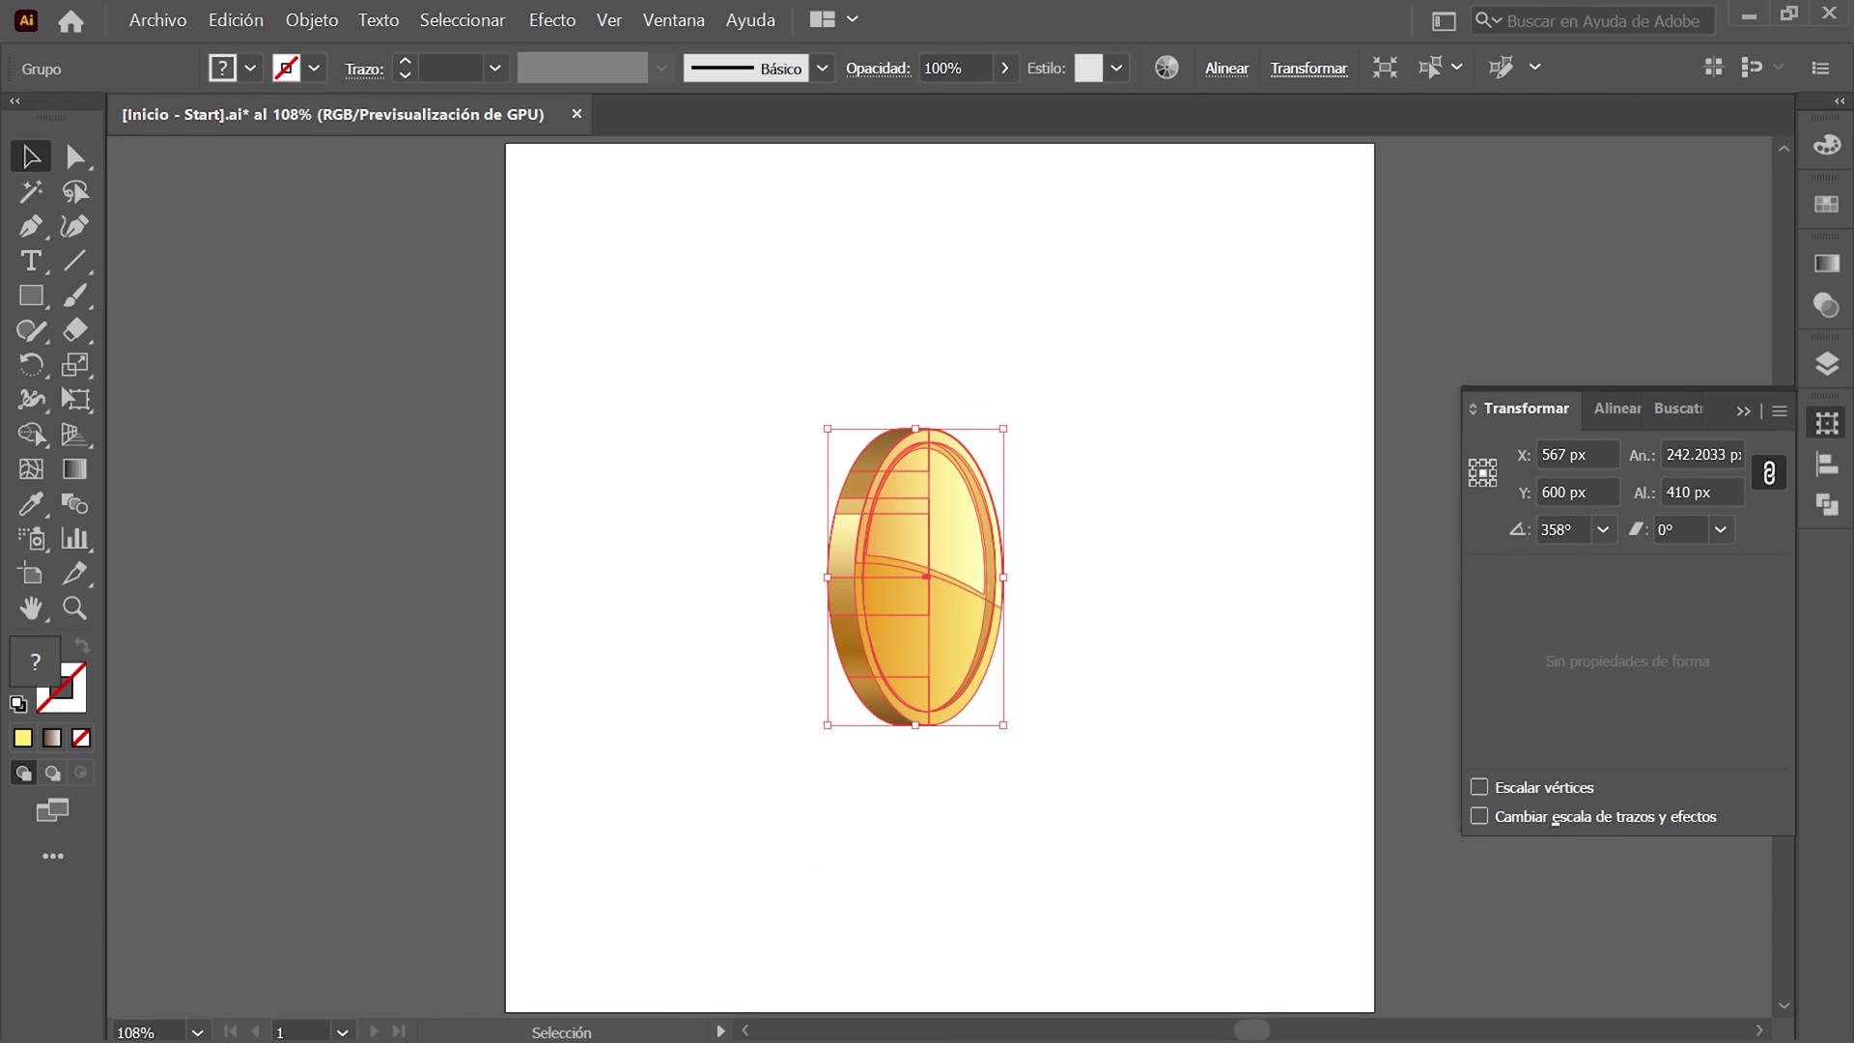
left_click(1827, 423)
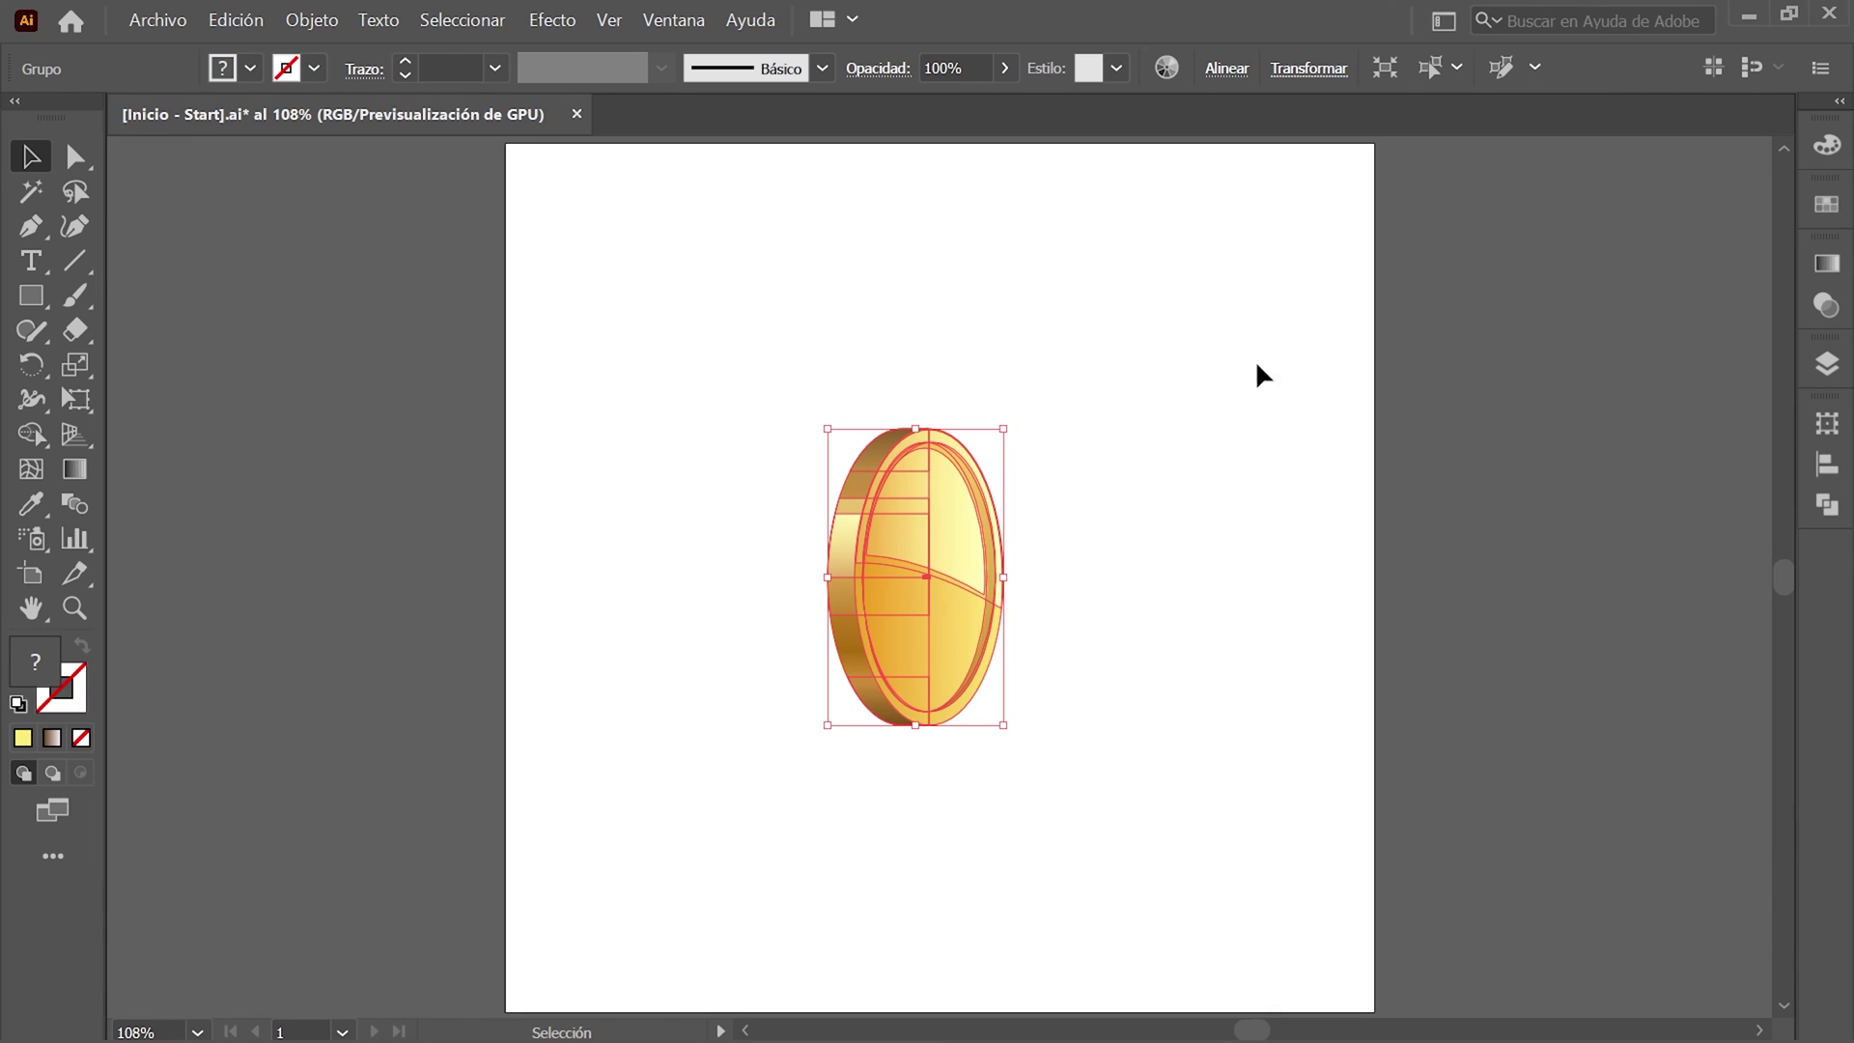
Reflect the coin vertically so its edge faces right.
left_click(309, 21)
mouse_move(435, 61)
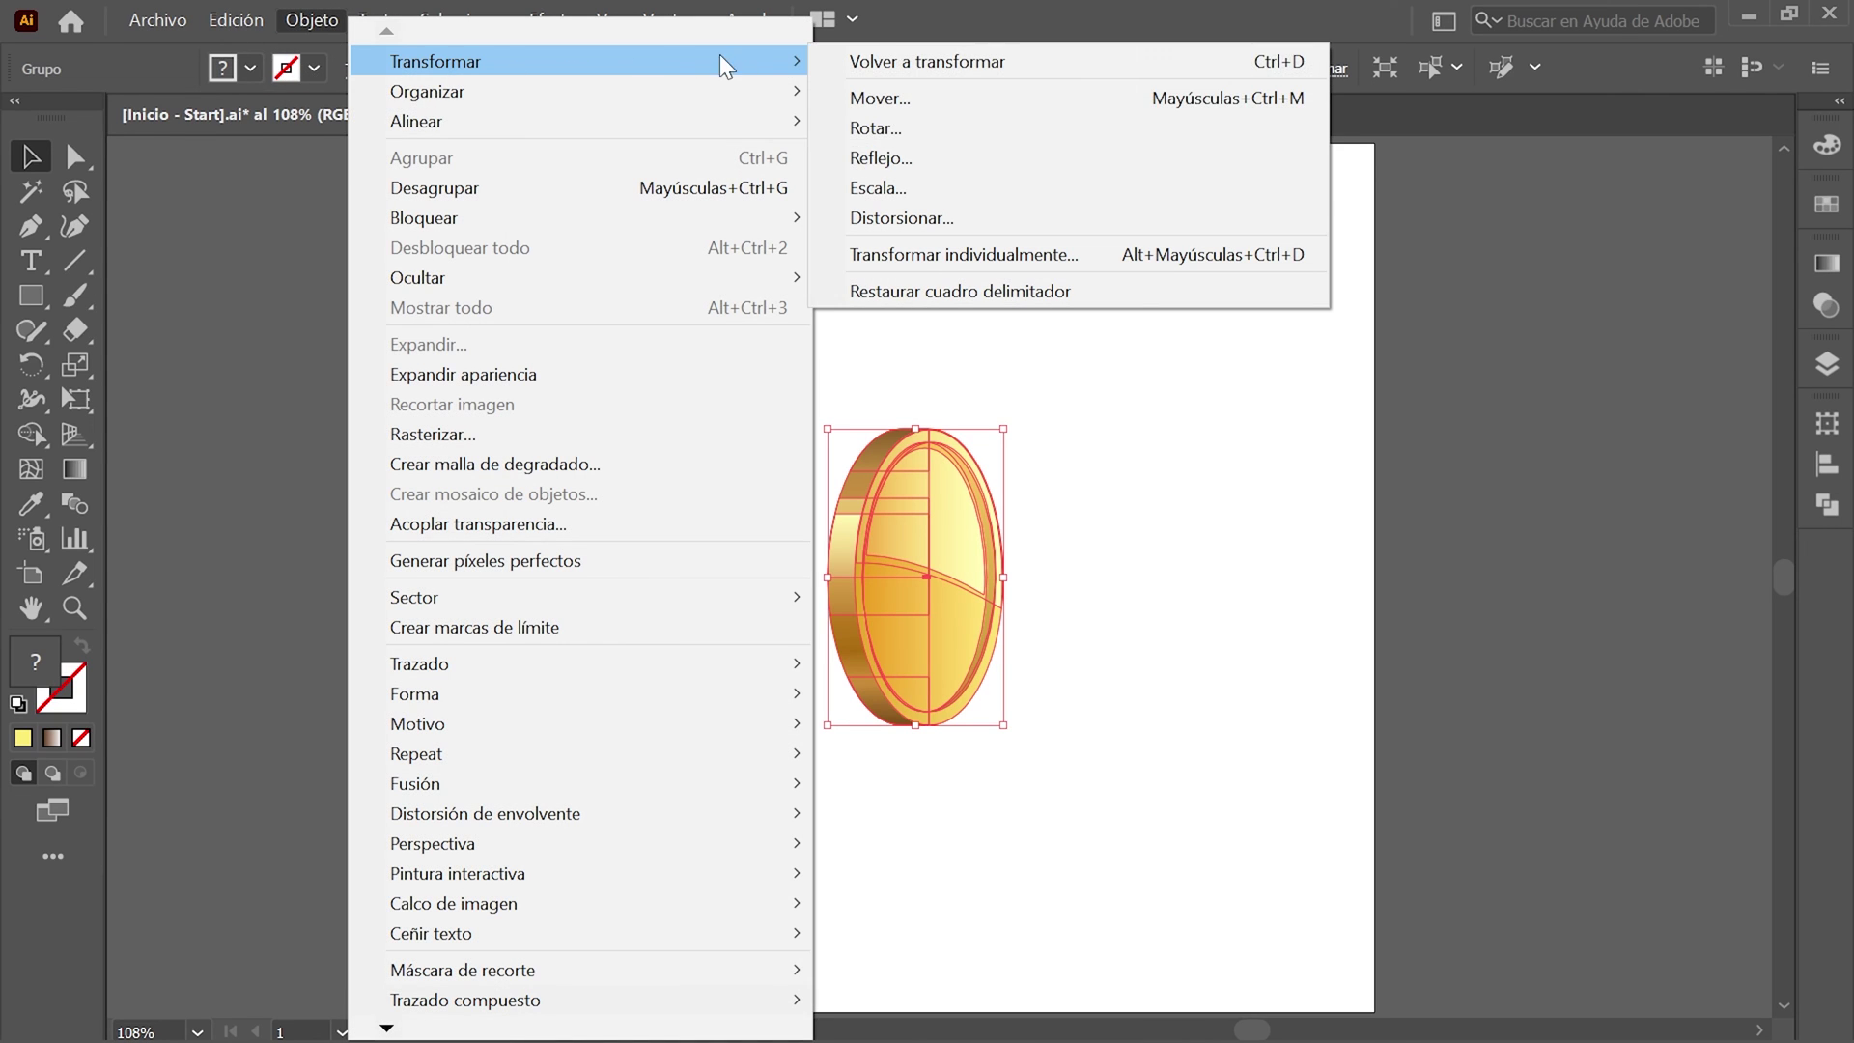
left_click(982, 155)
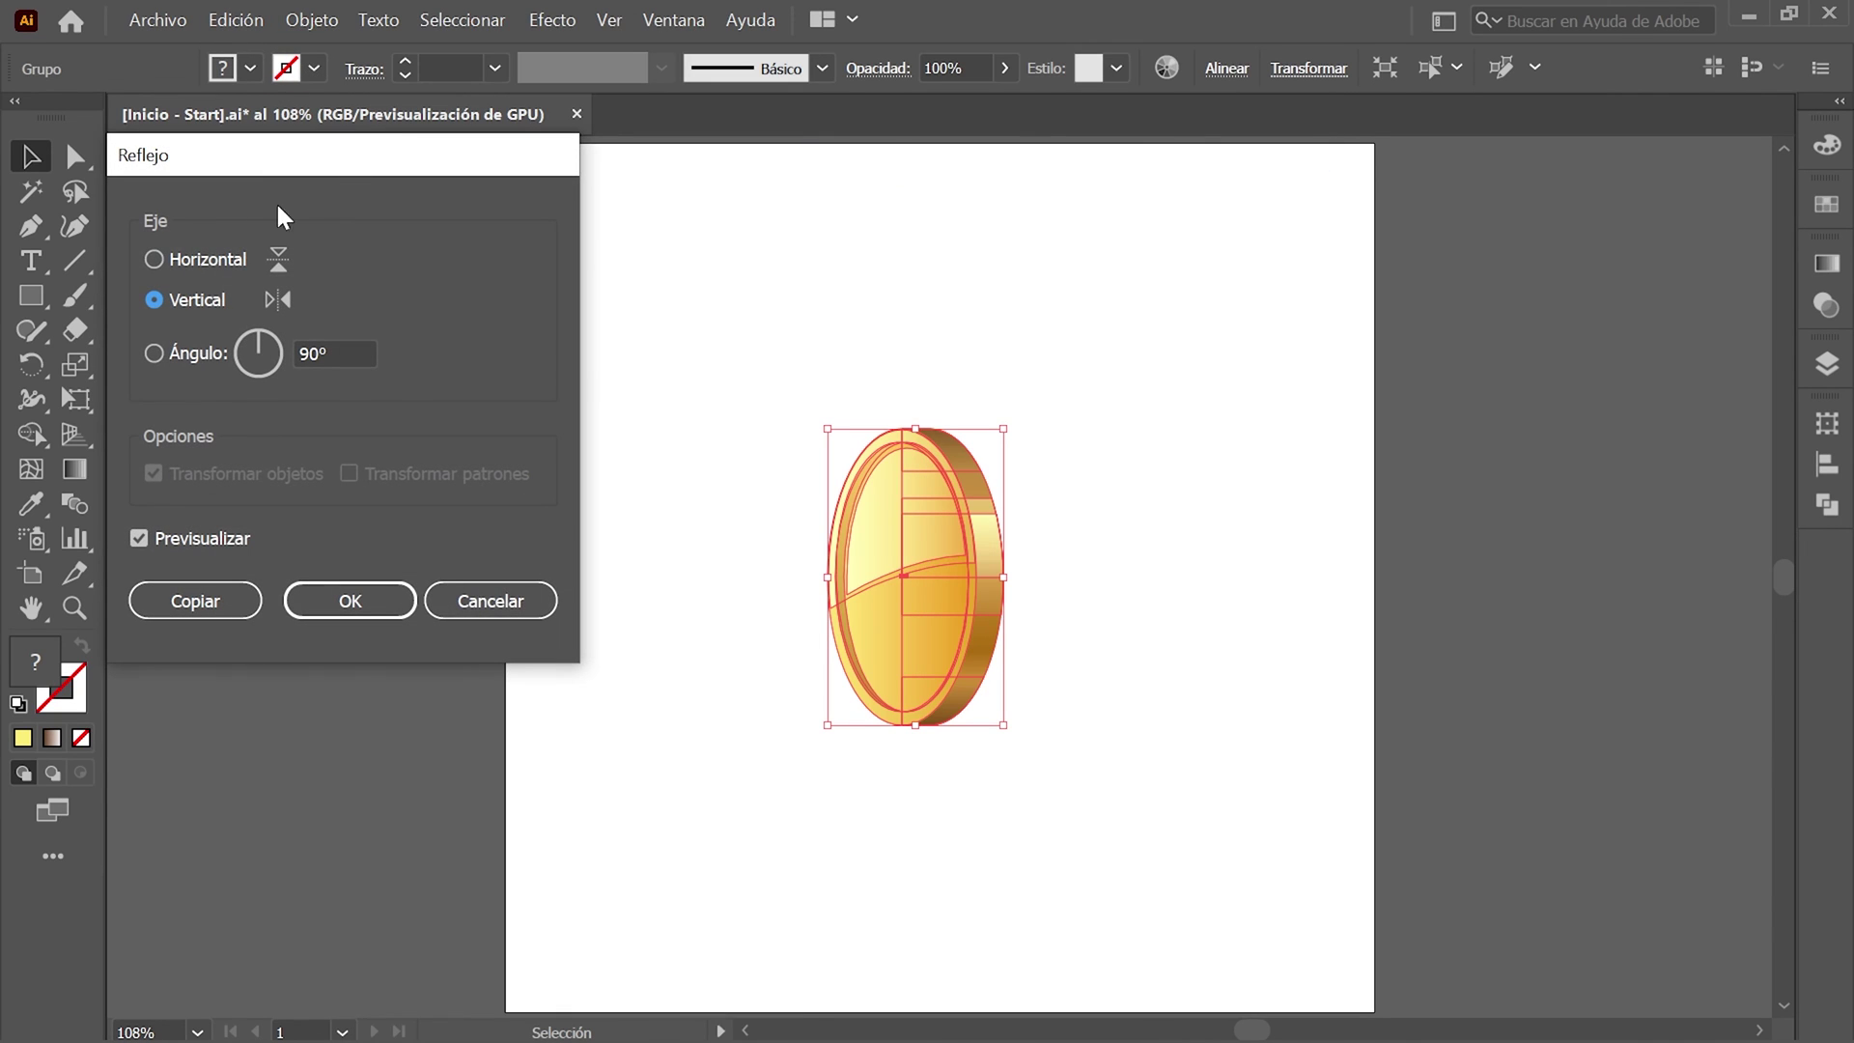
left_click(369, 597)
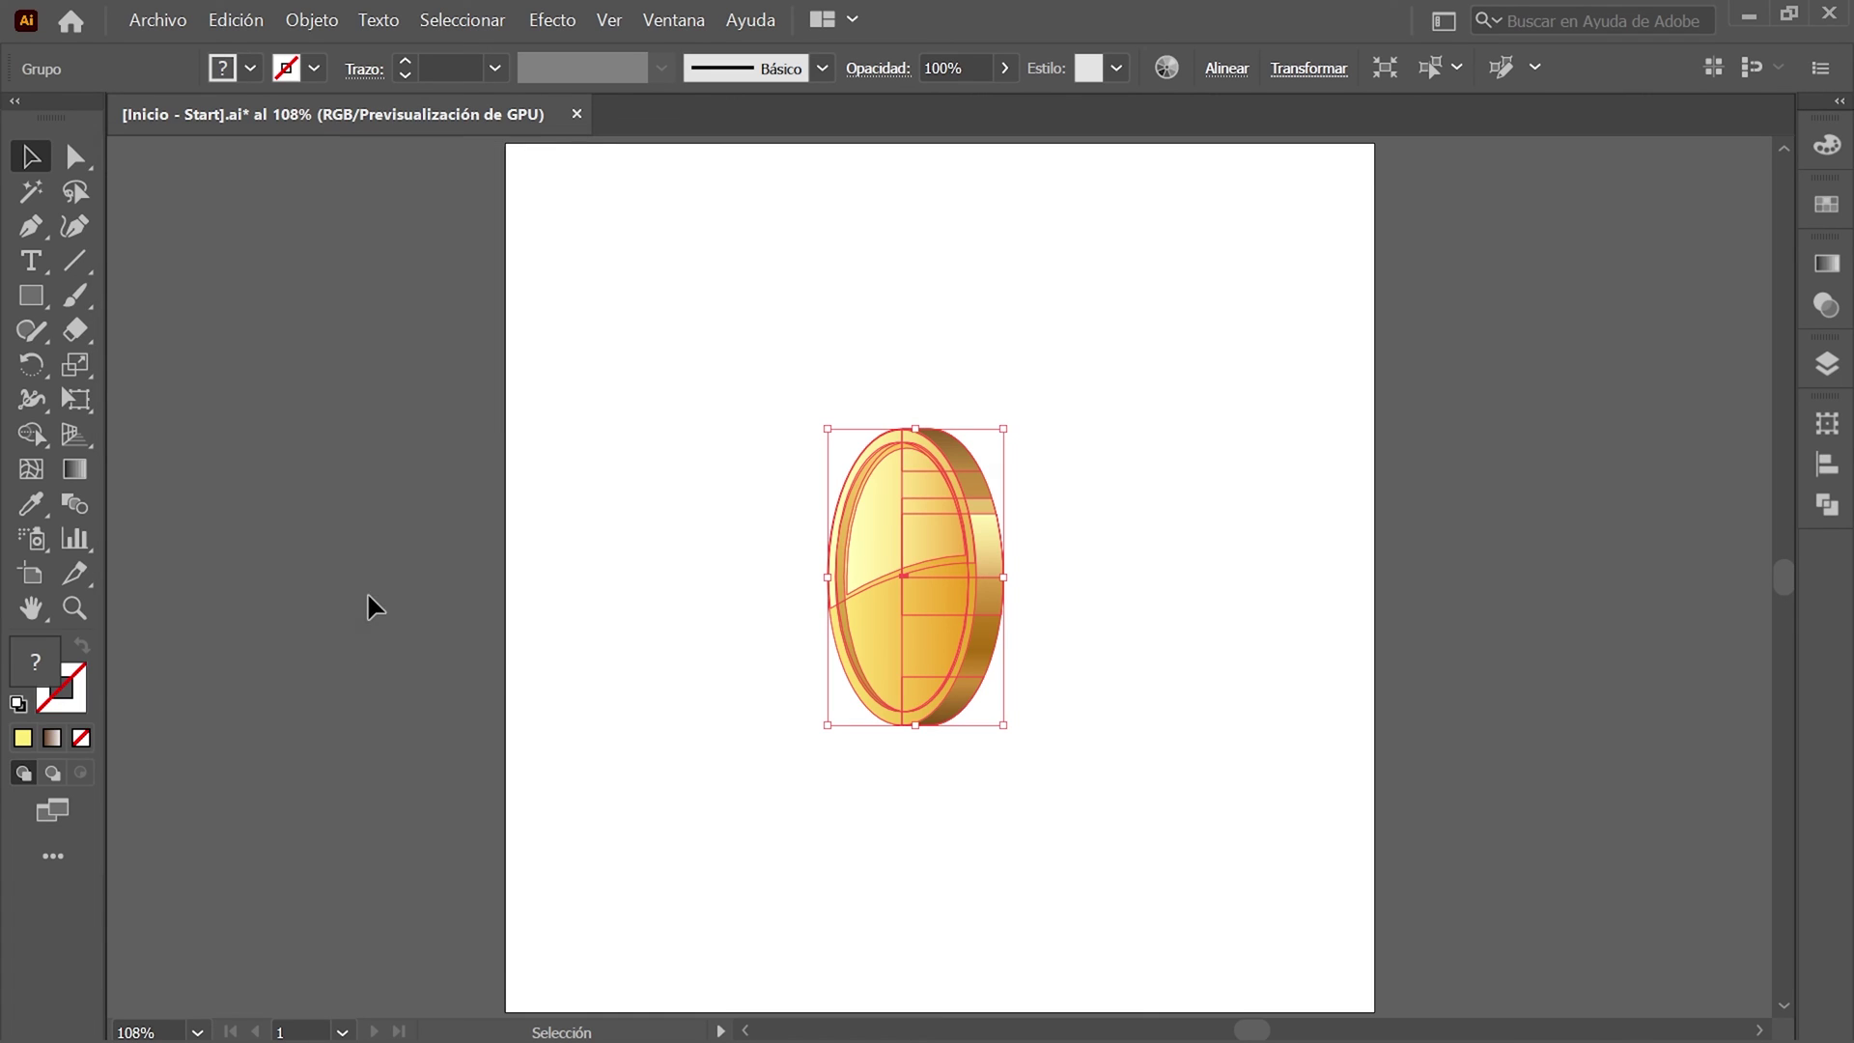
Position the coin at X 408, Y 883 px and rotate it by -45°.
left_click(1829, 425)
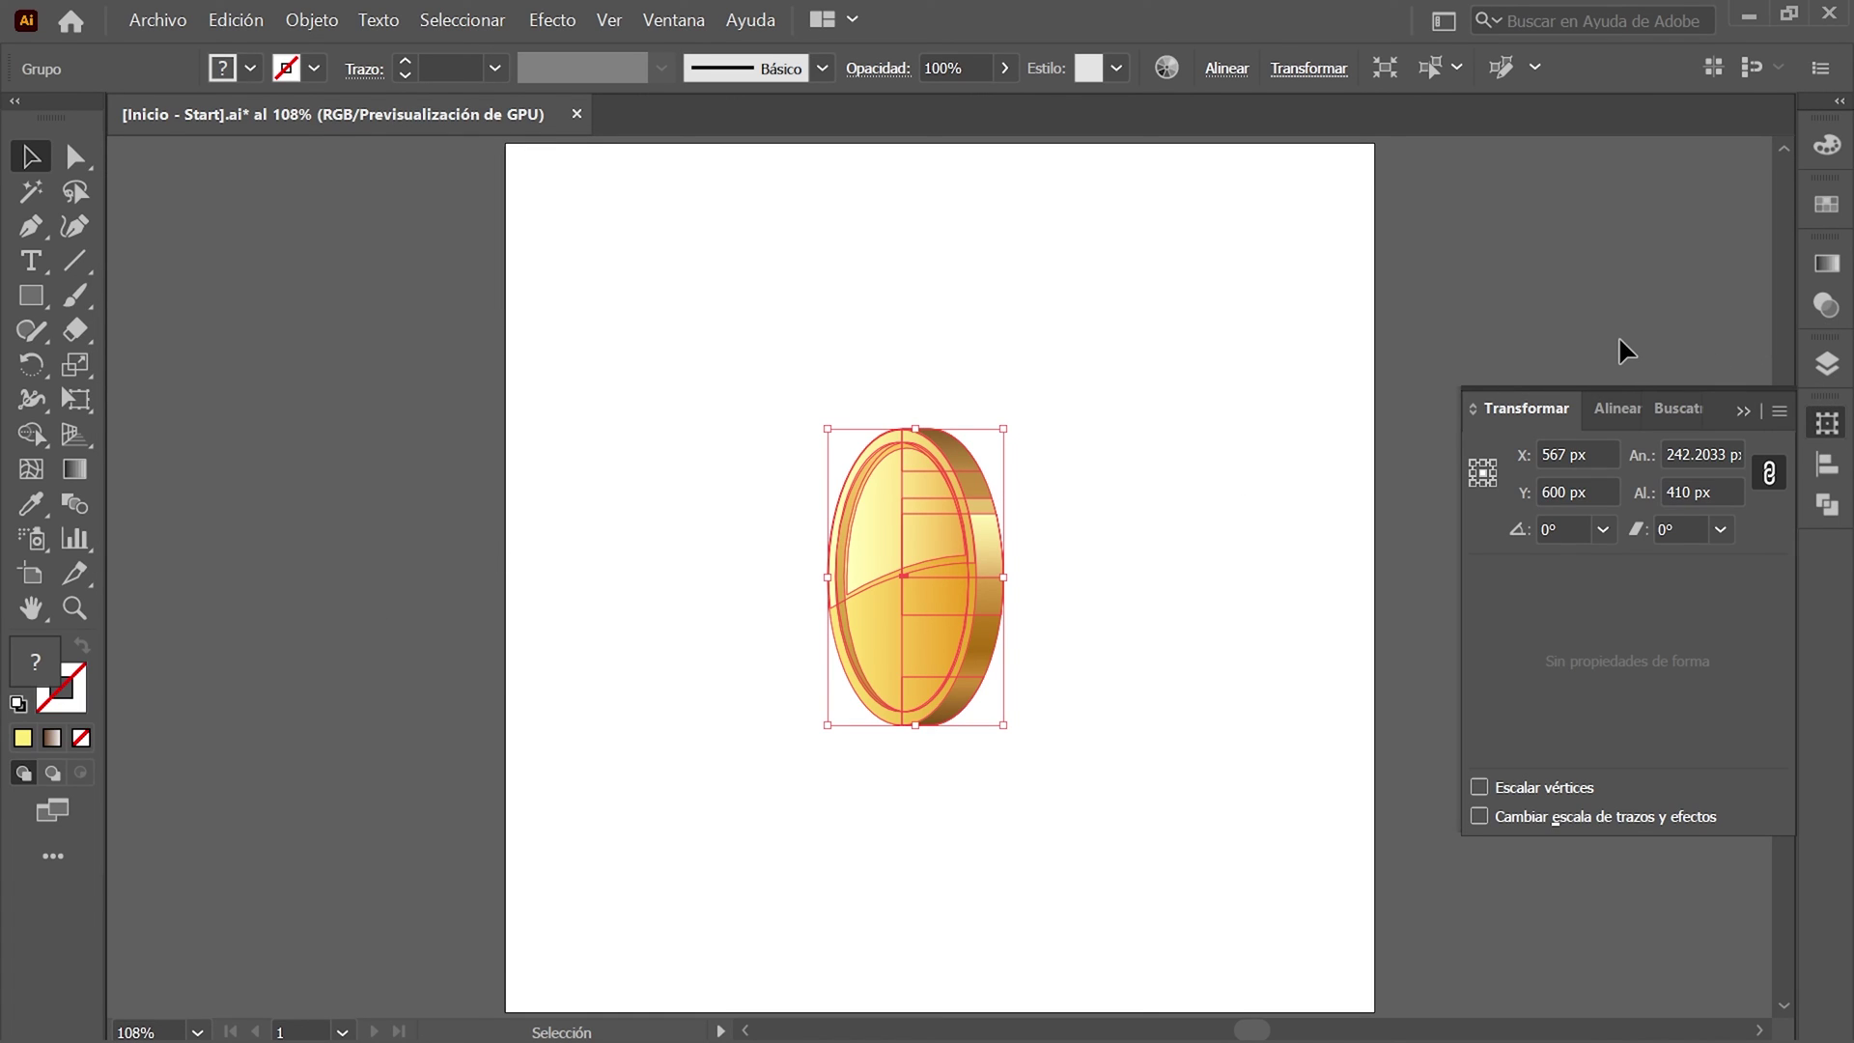
type("408")
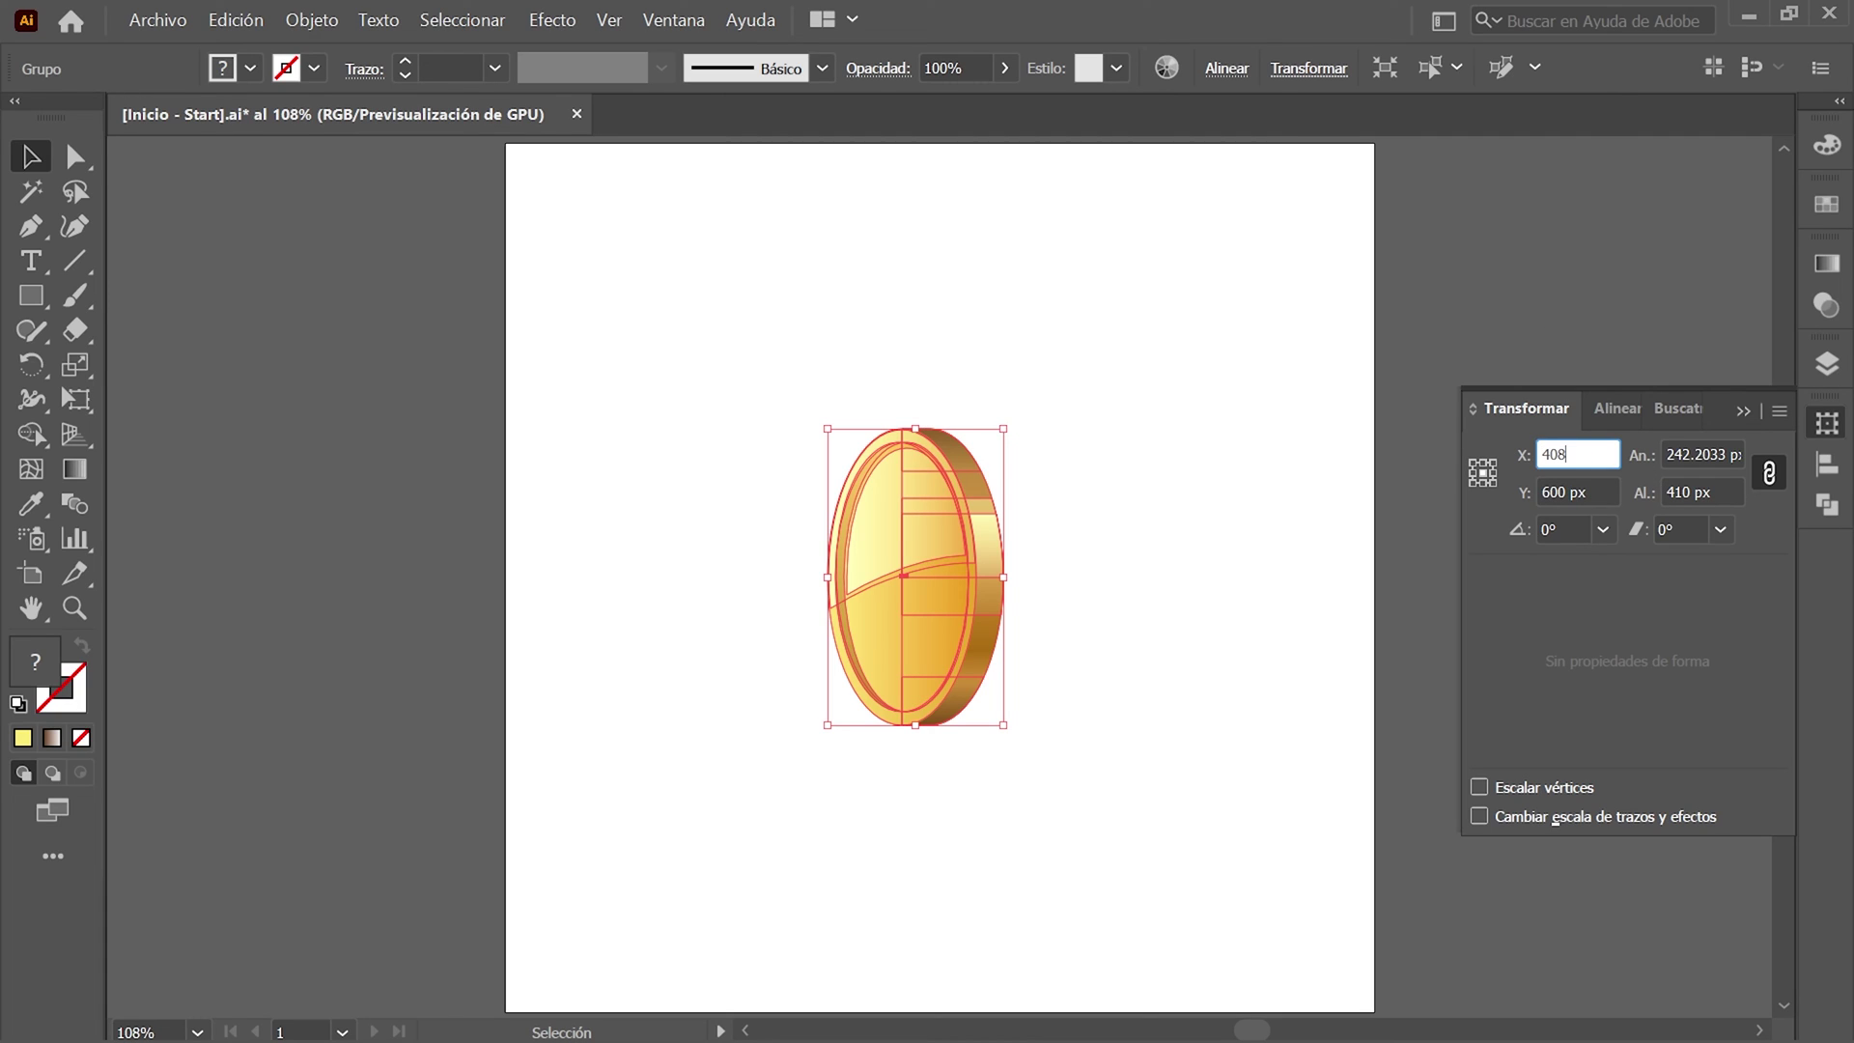
key("Tab")
type("883")
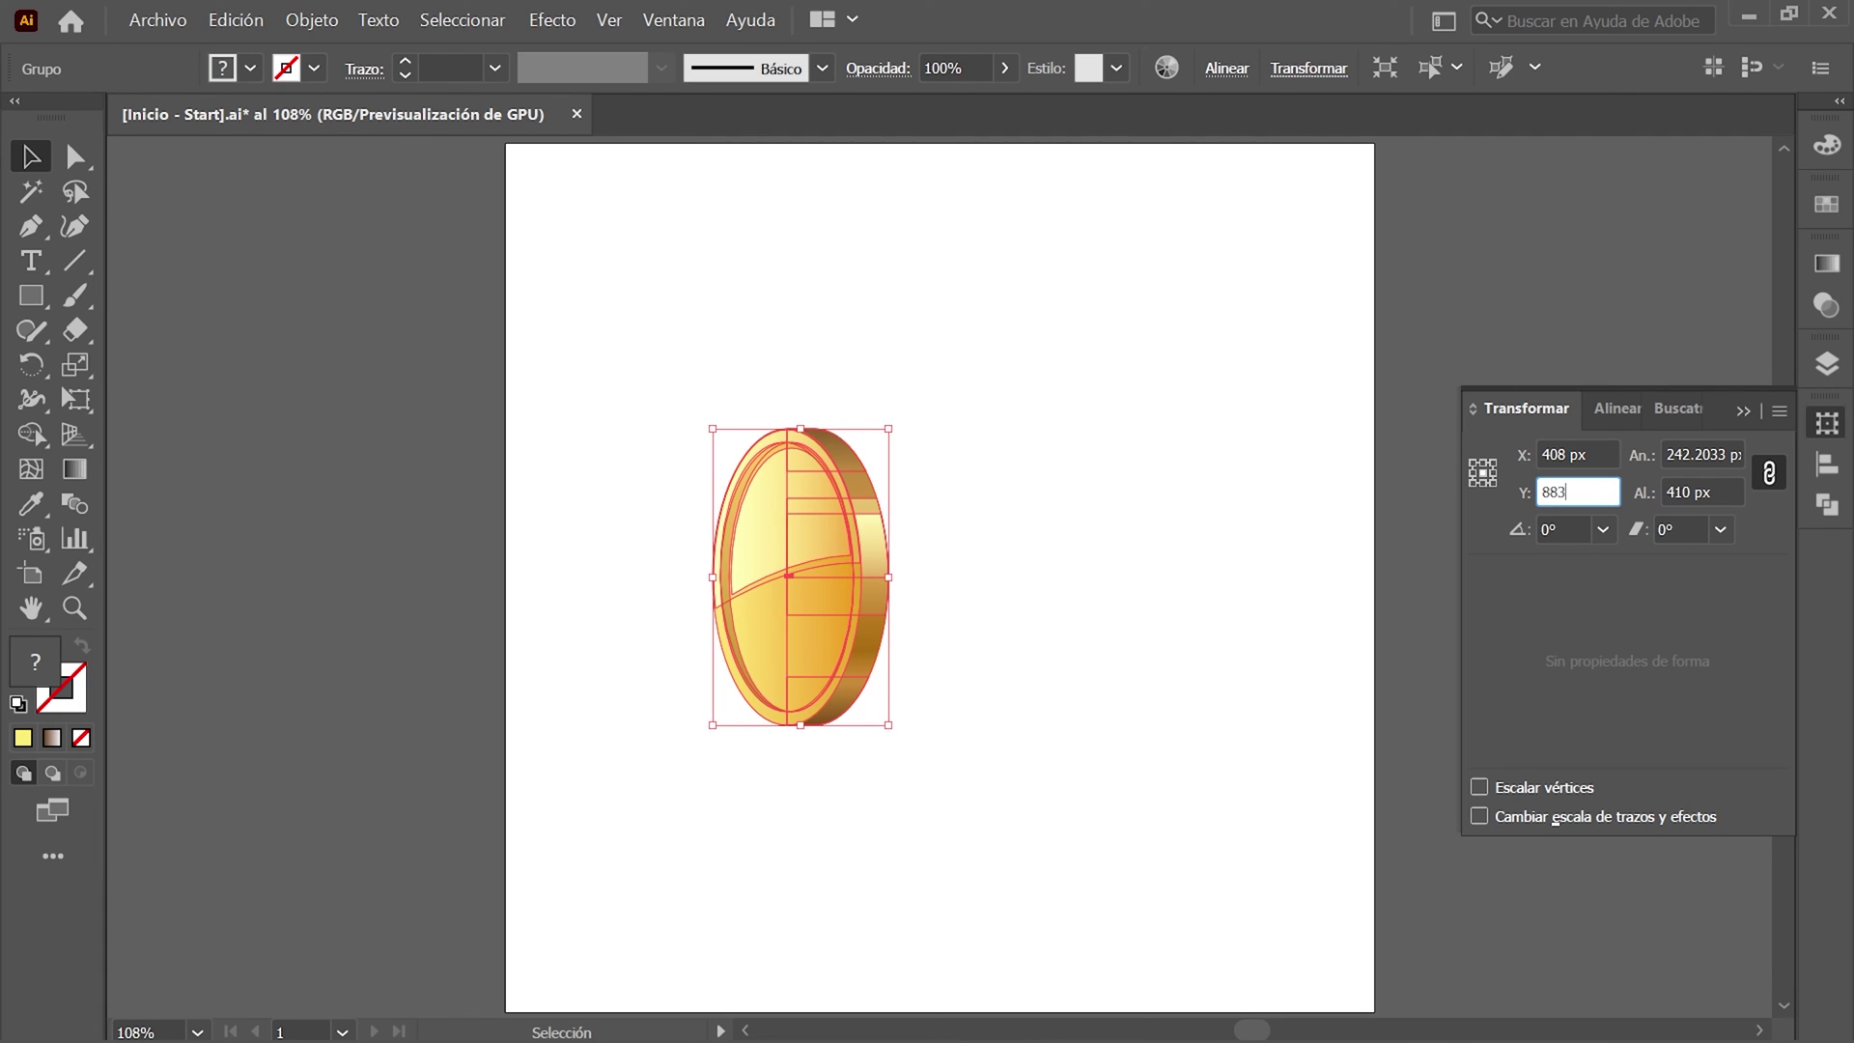
key("Tab")
key("Tab")
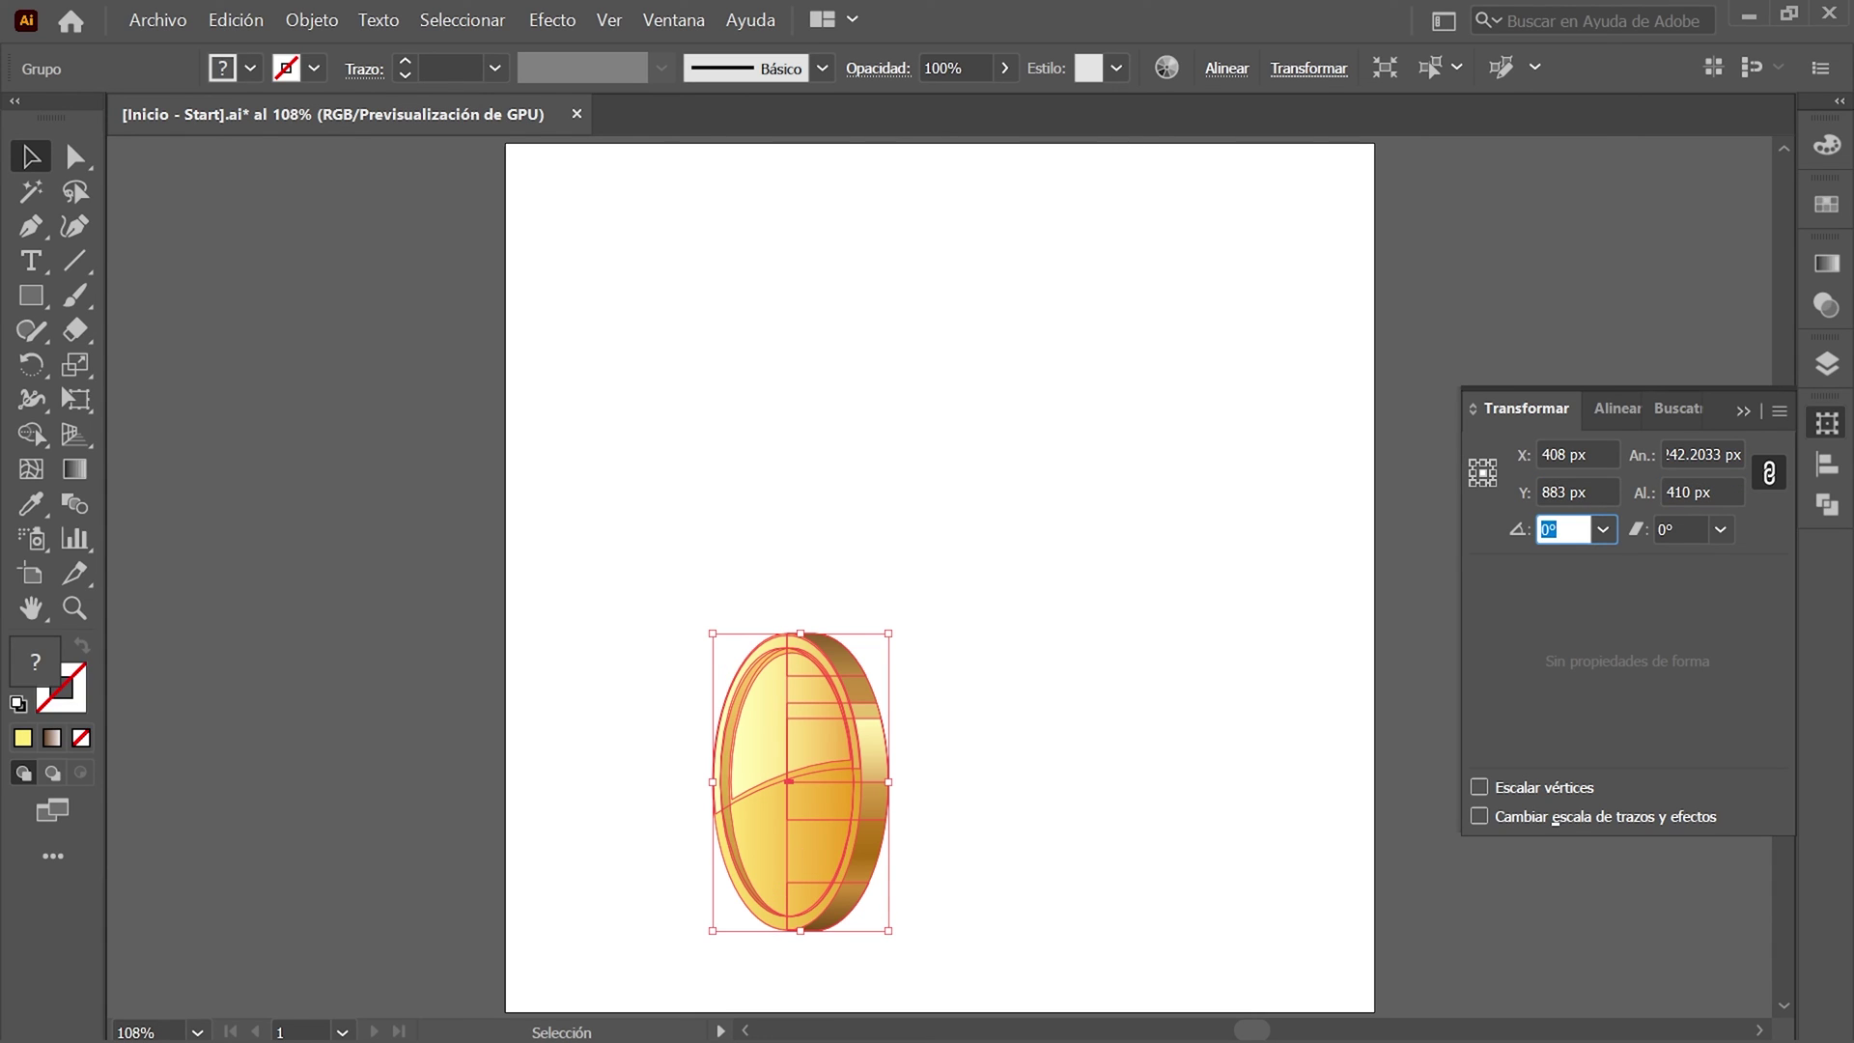
type("-45")
key("Return")
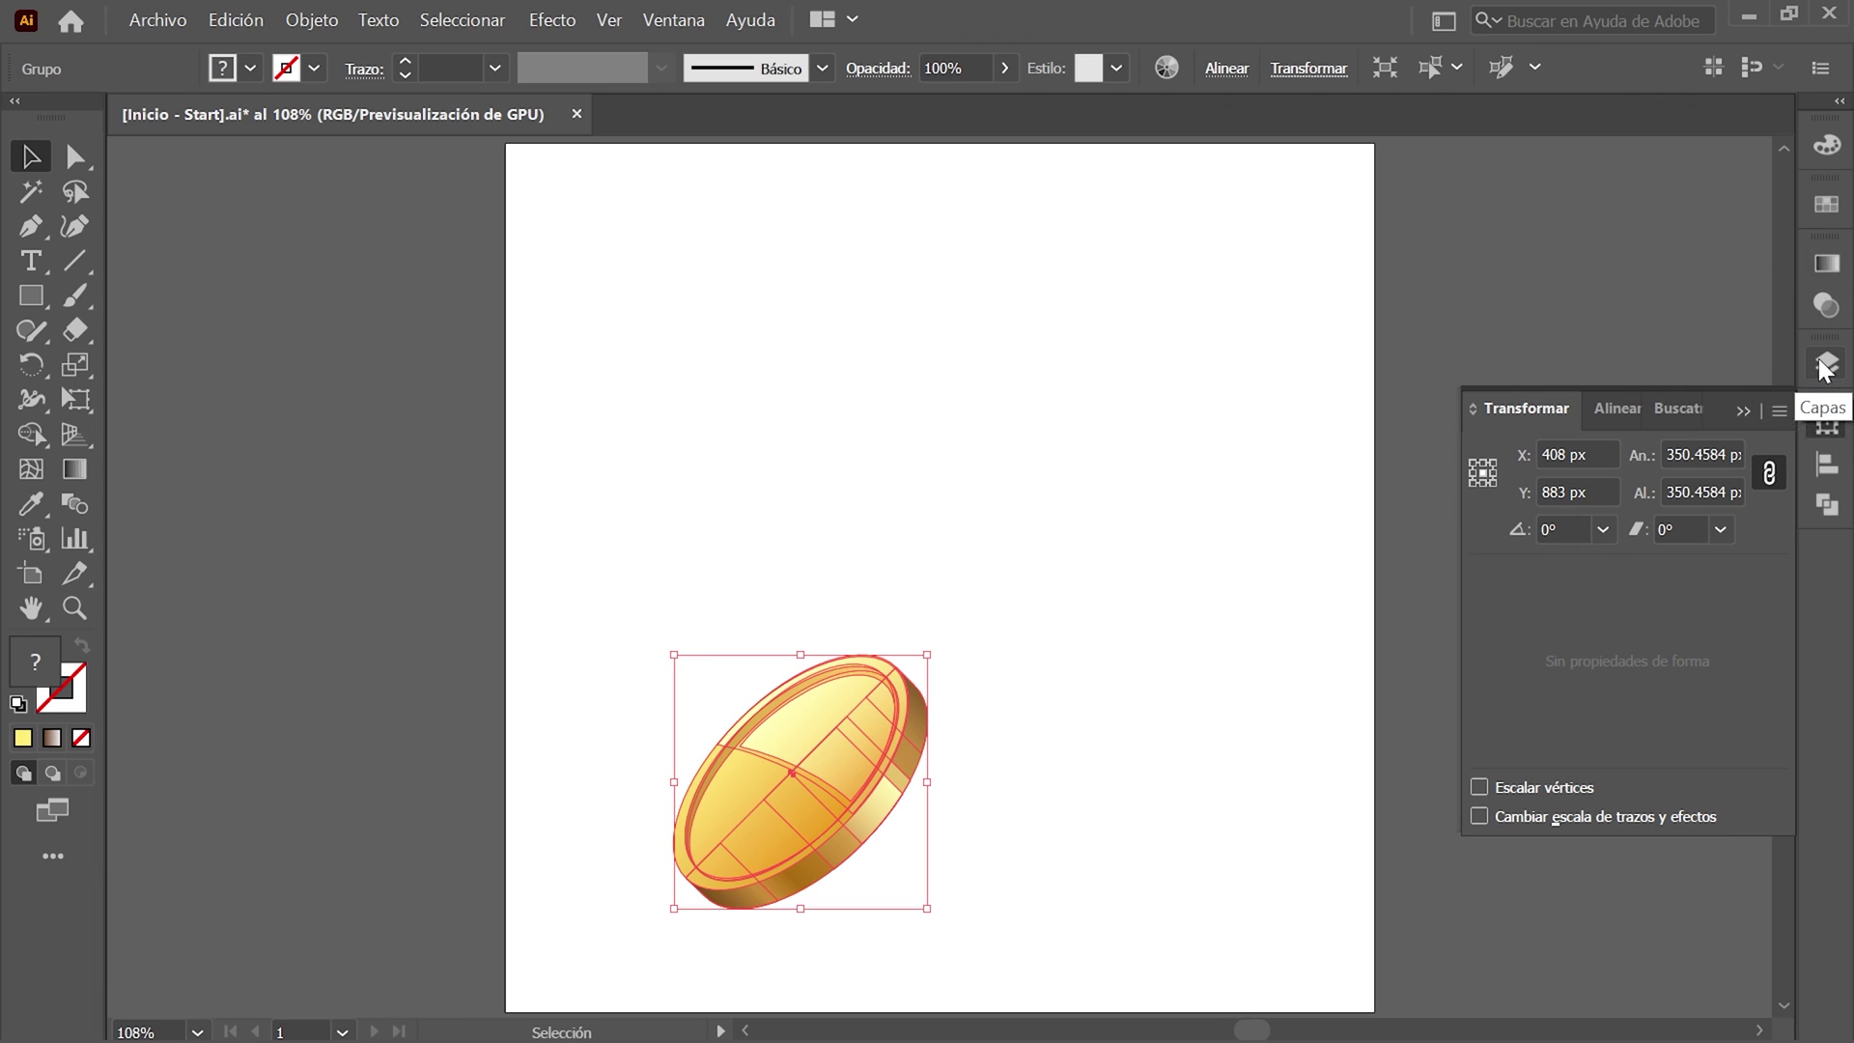
Make the Fondo and Resplandor layers visible and deselect to view the finished scene.
left_click(1826, 367)
left_click_drag(1780, 763, 1762, 899)
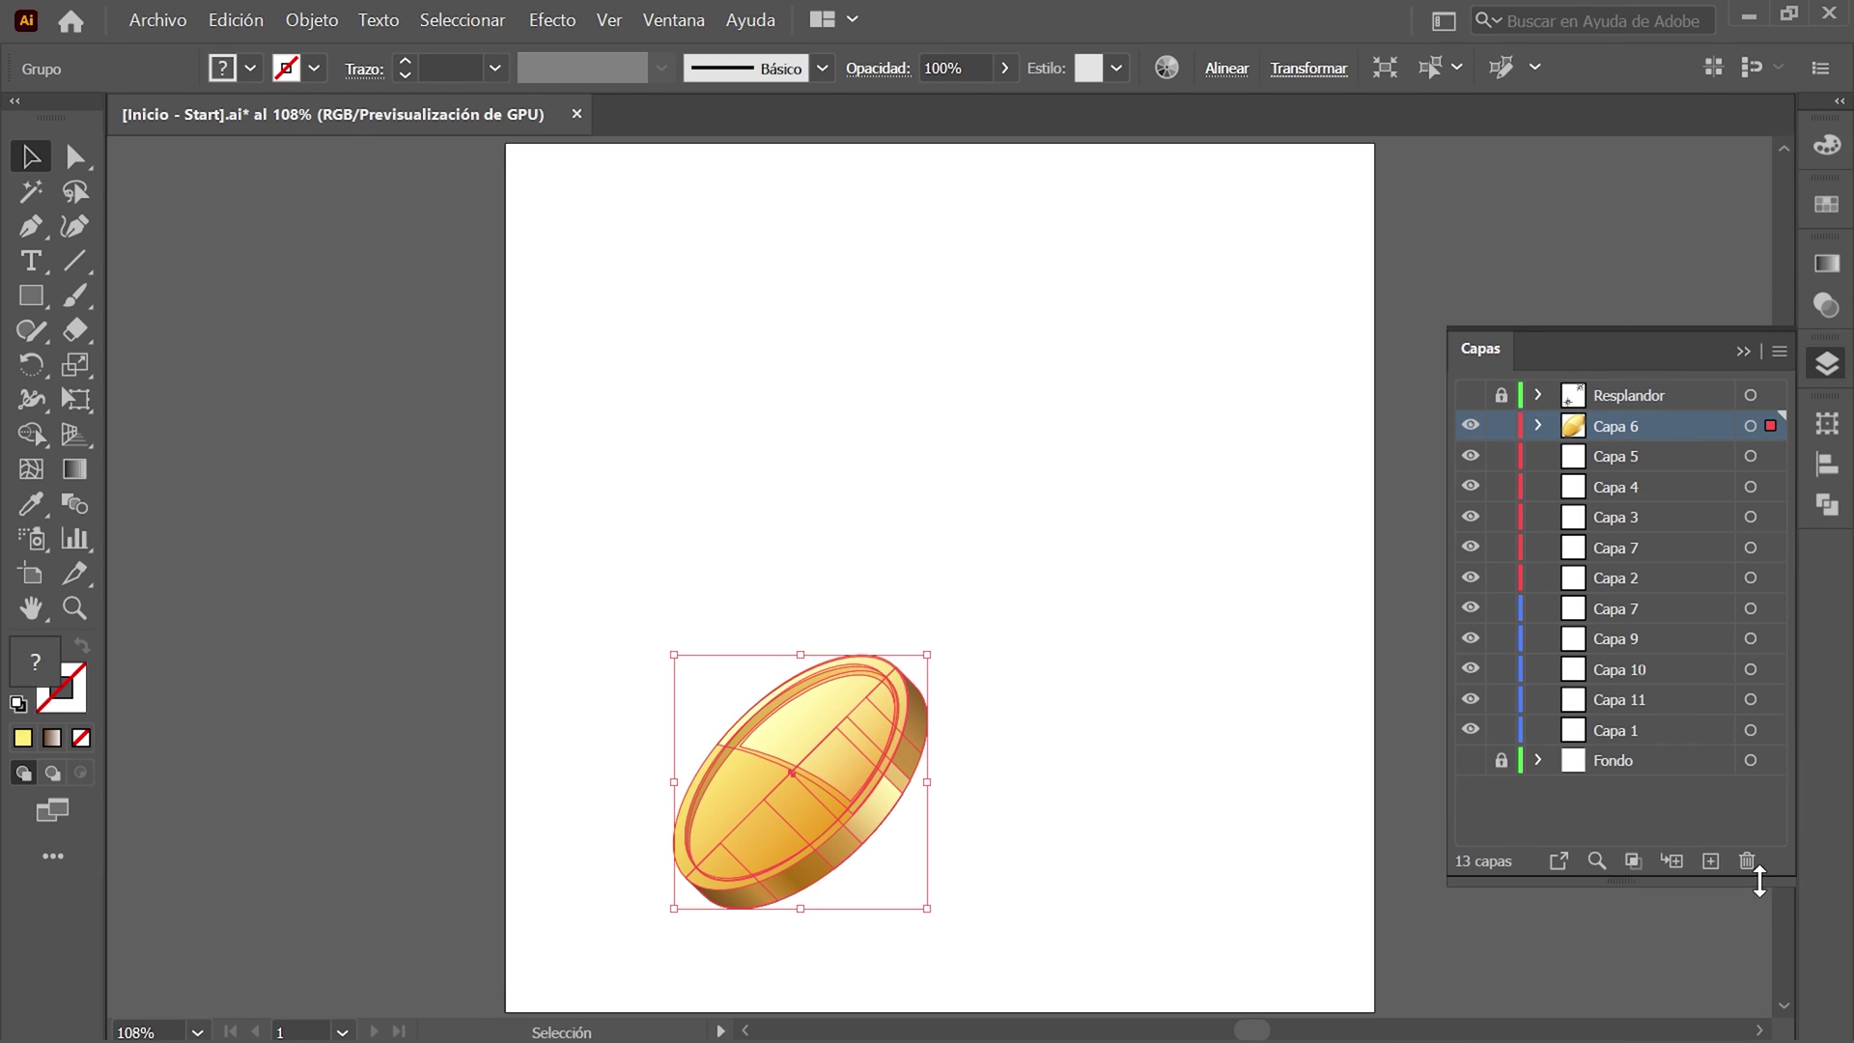
left_click(1470, 760)
left_click(1470, 395)
left_click(1826, 364)
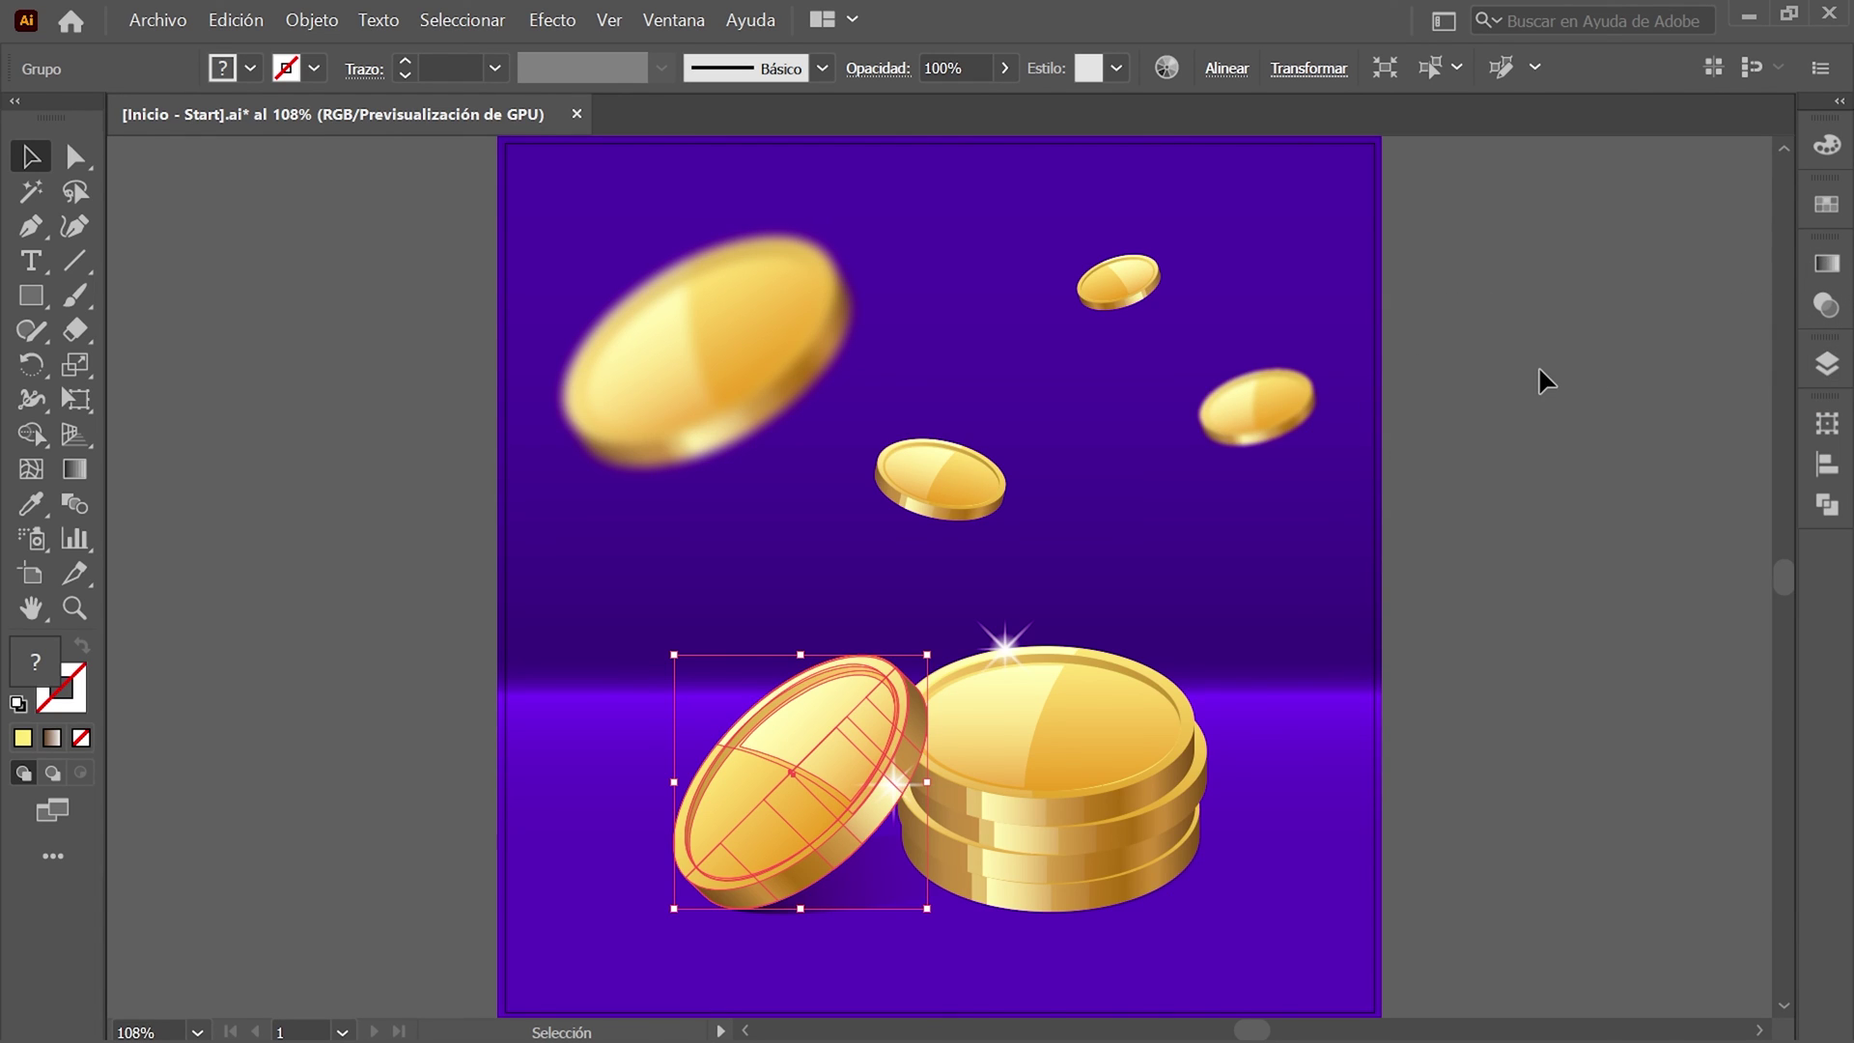
left_click(448, 21)
left_click(576, 108)
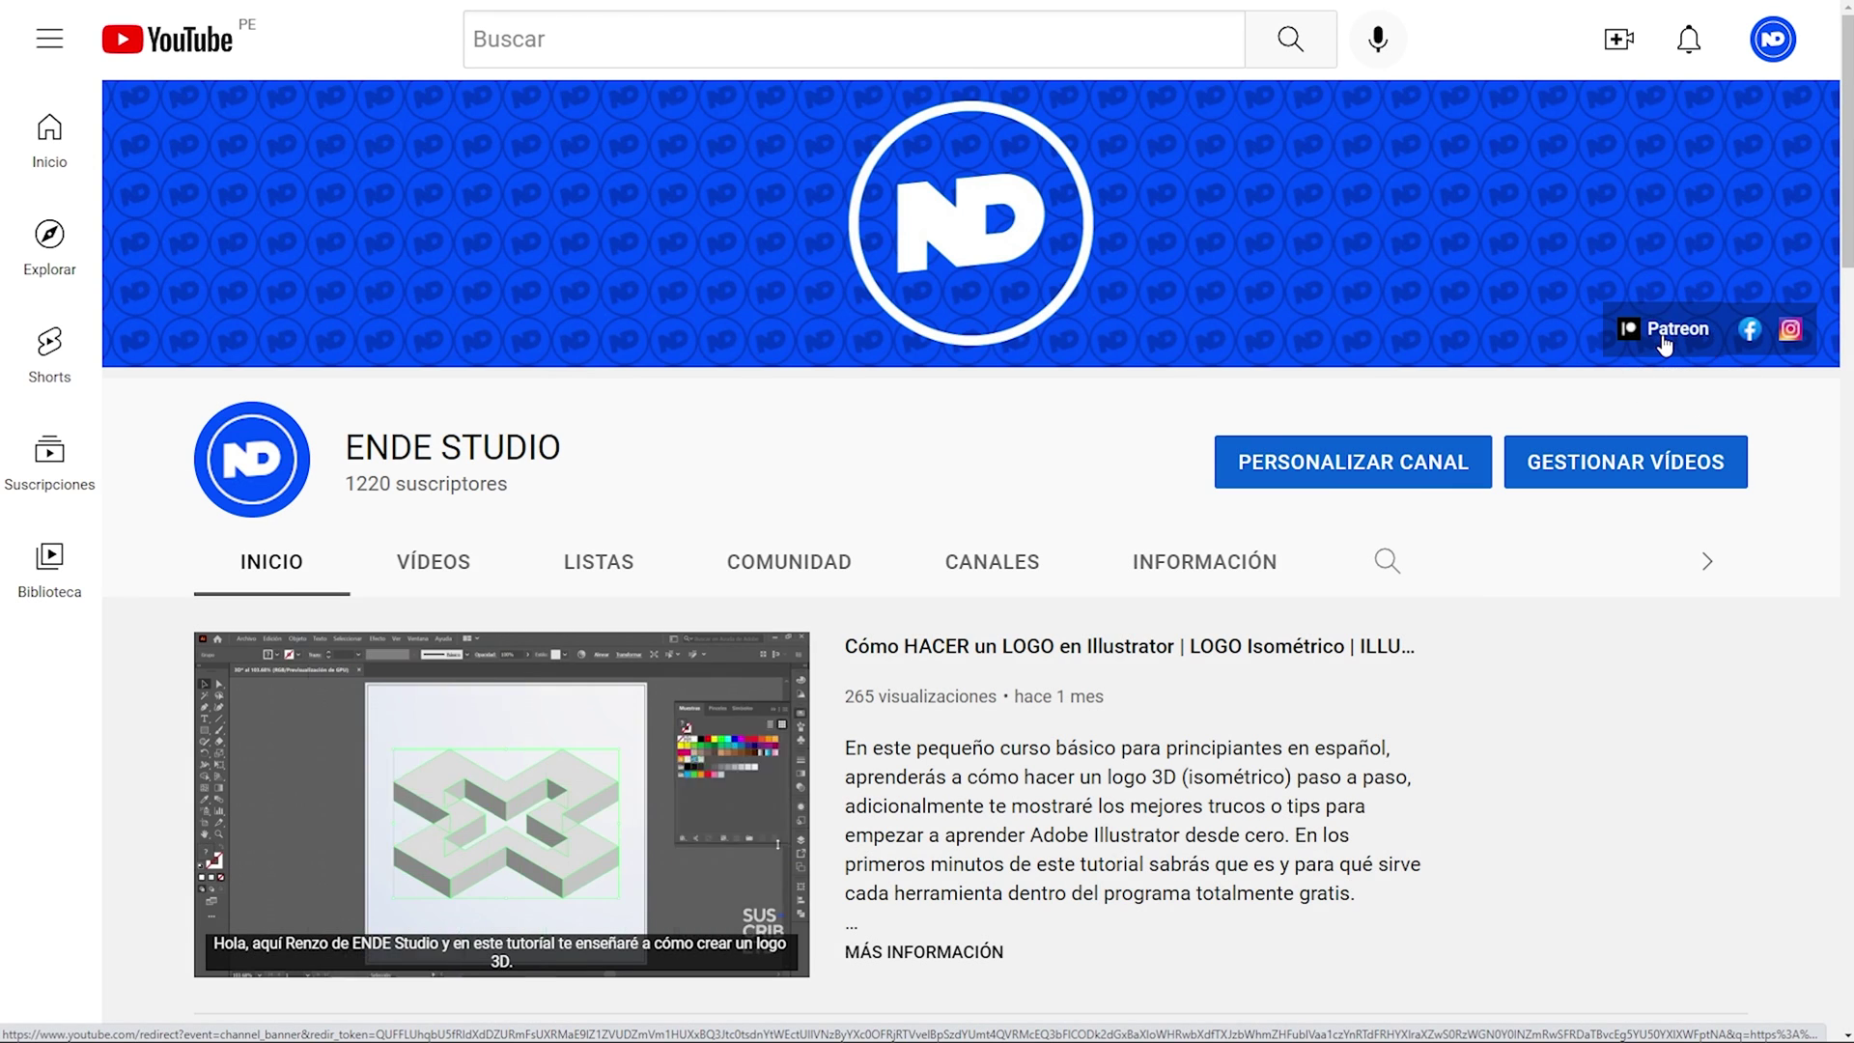
Scroll to the ND Studio tiers and join the $5 per month tier with Únete.
scroll(1662, 347, "down", 4)
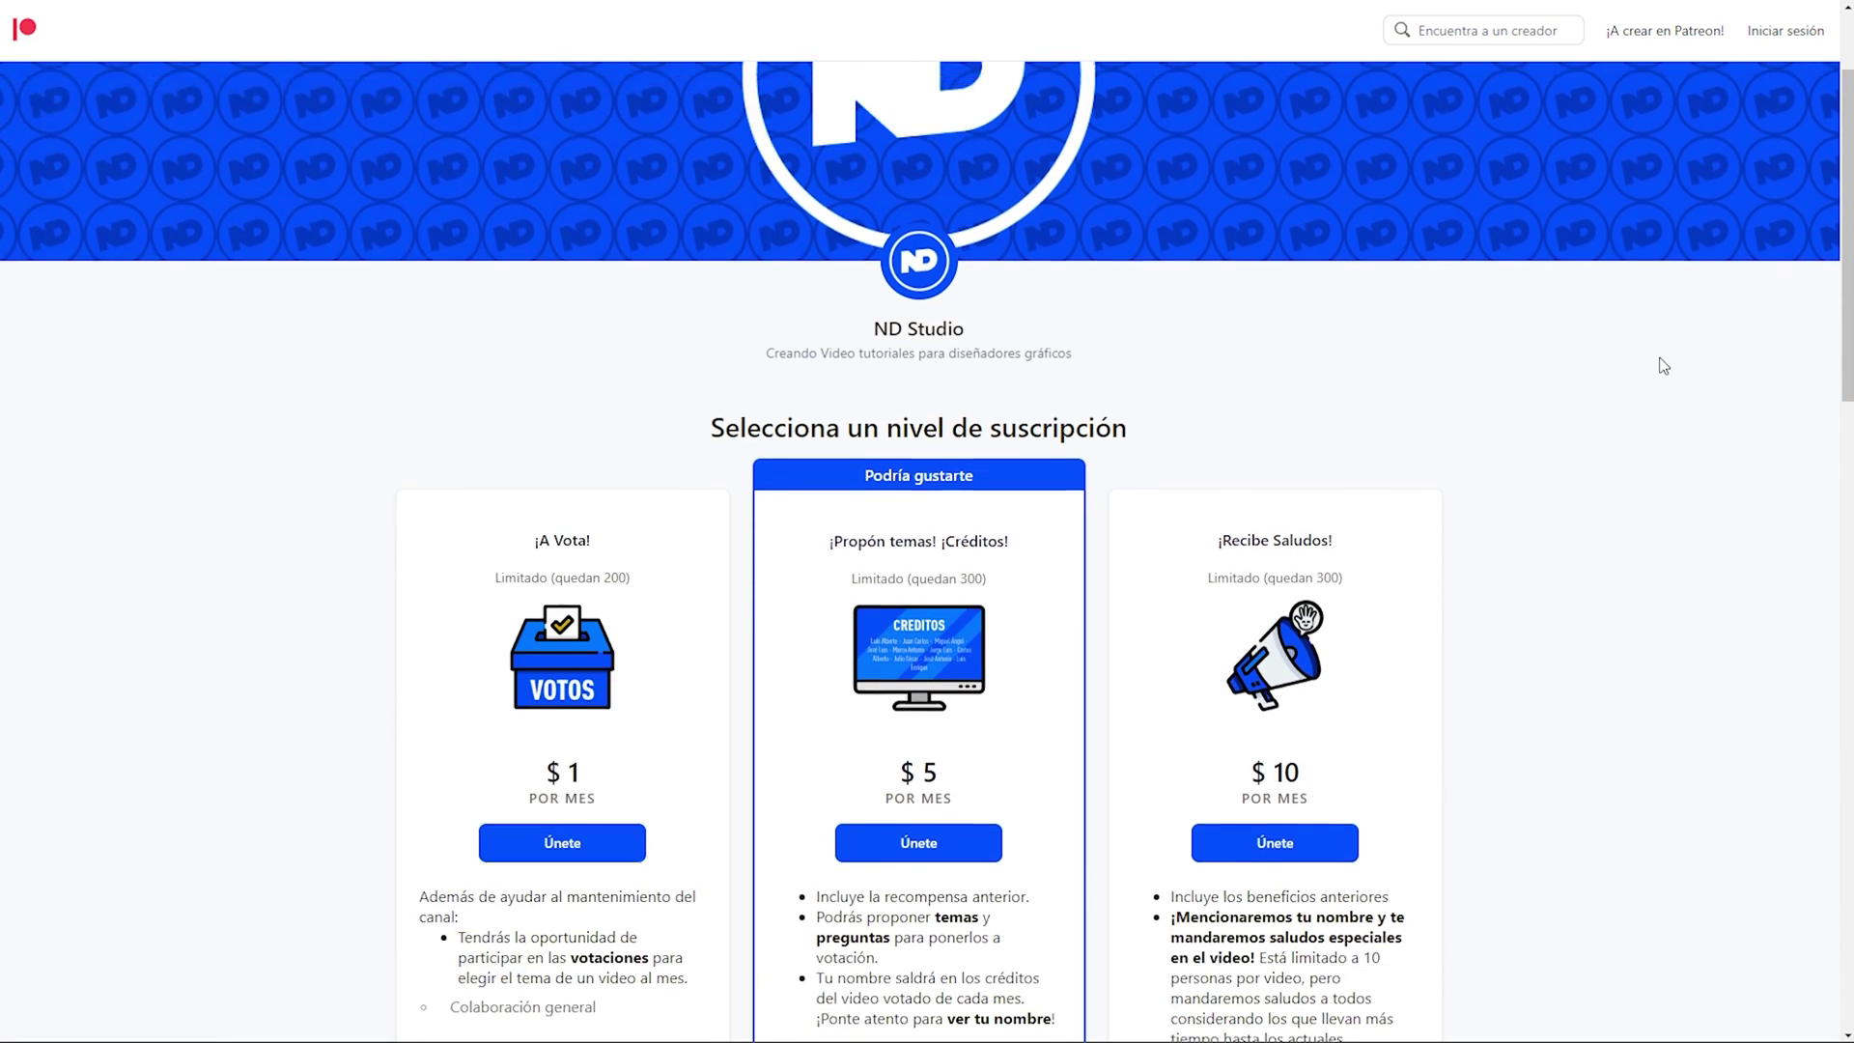
left_click(623, 628)
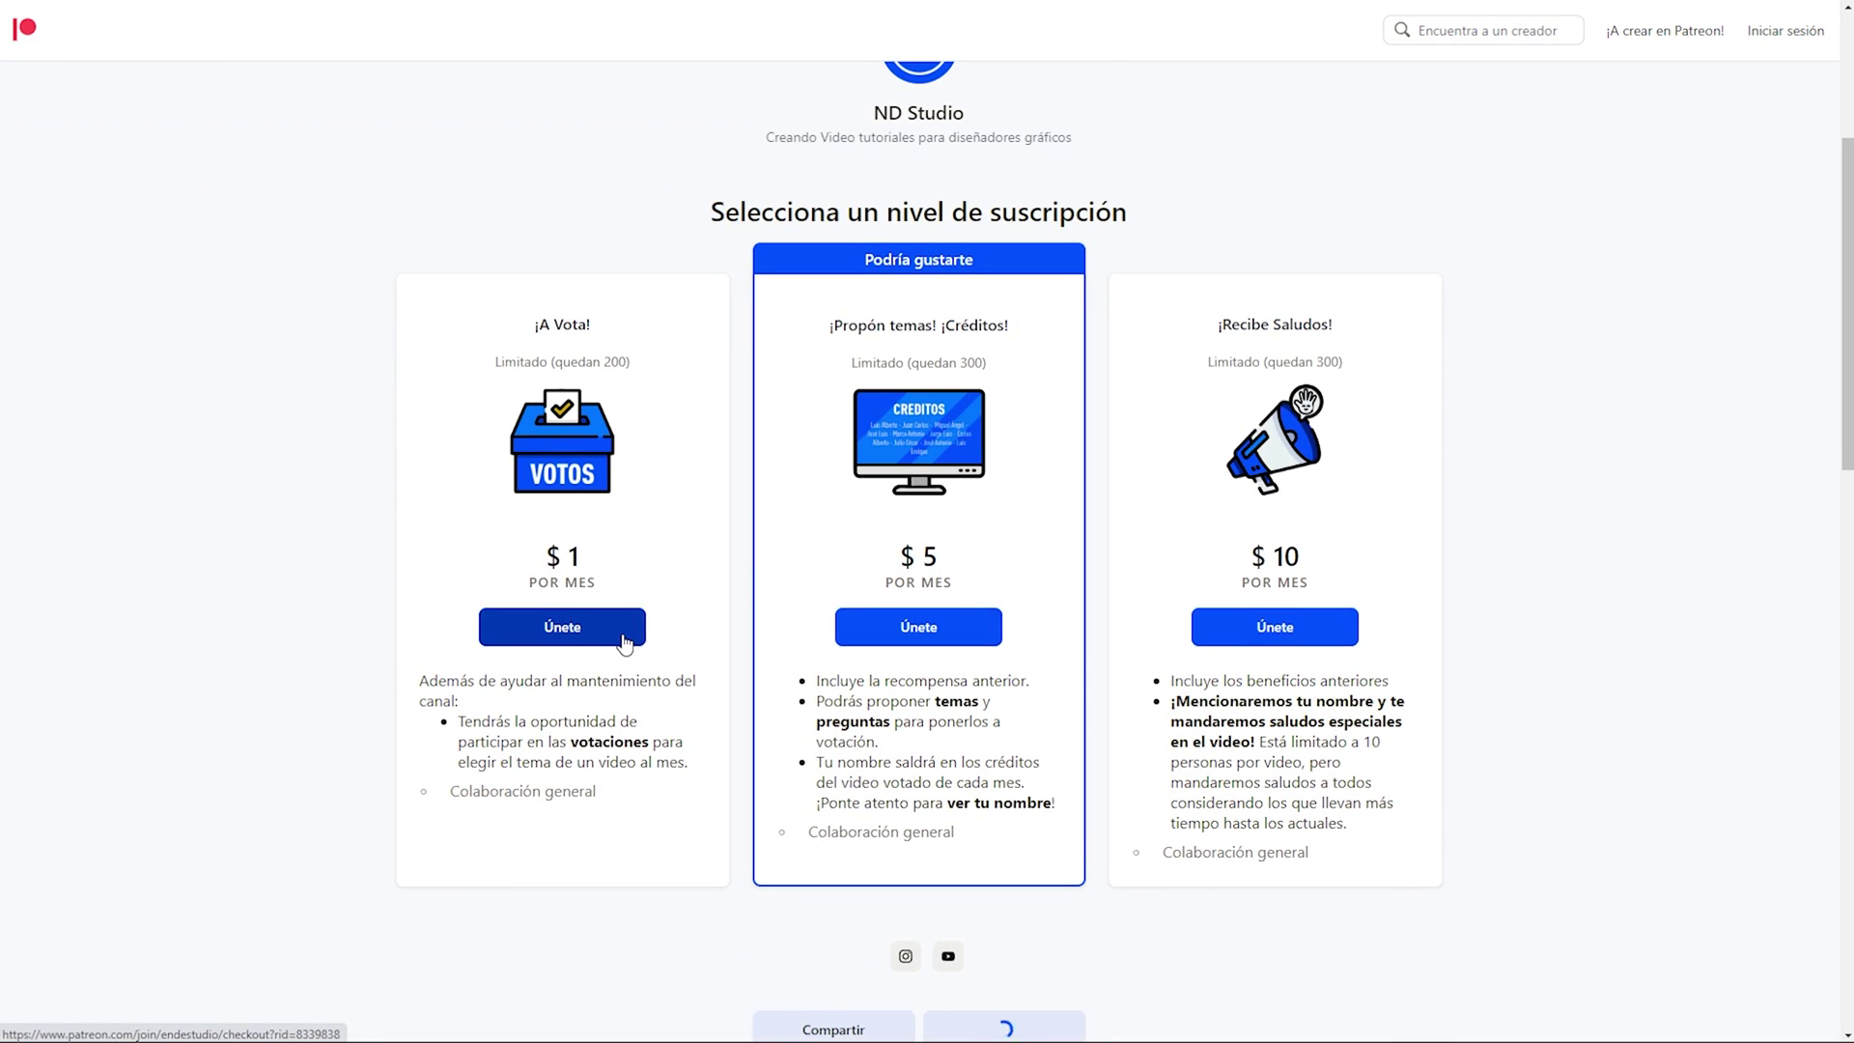
left_click(918, 628)
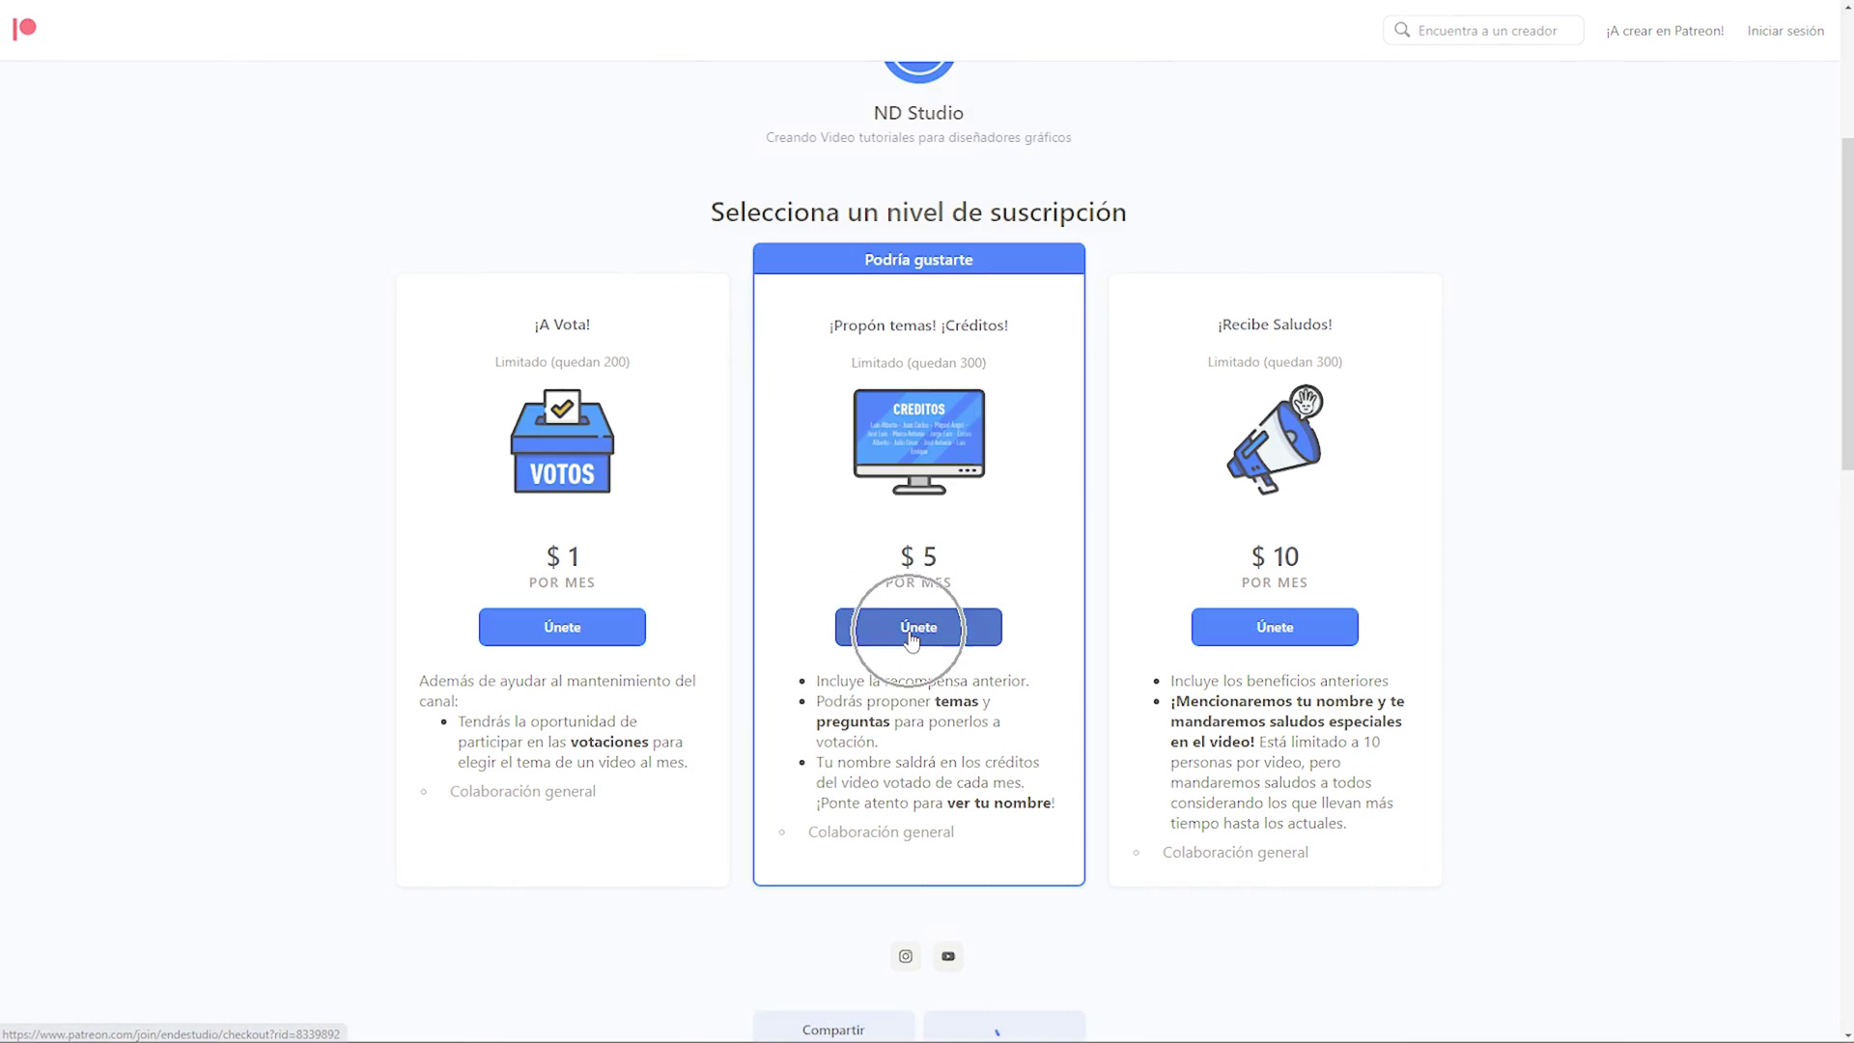